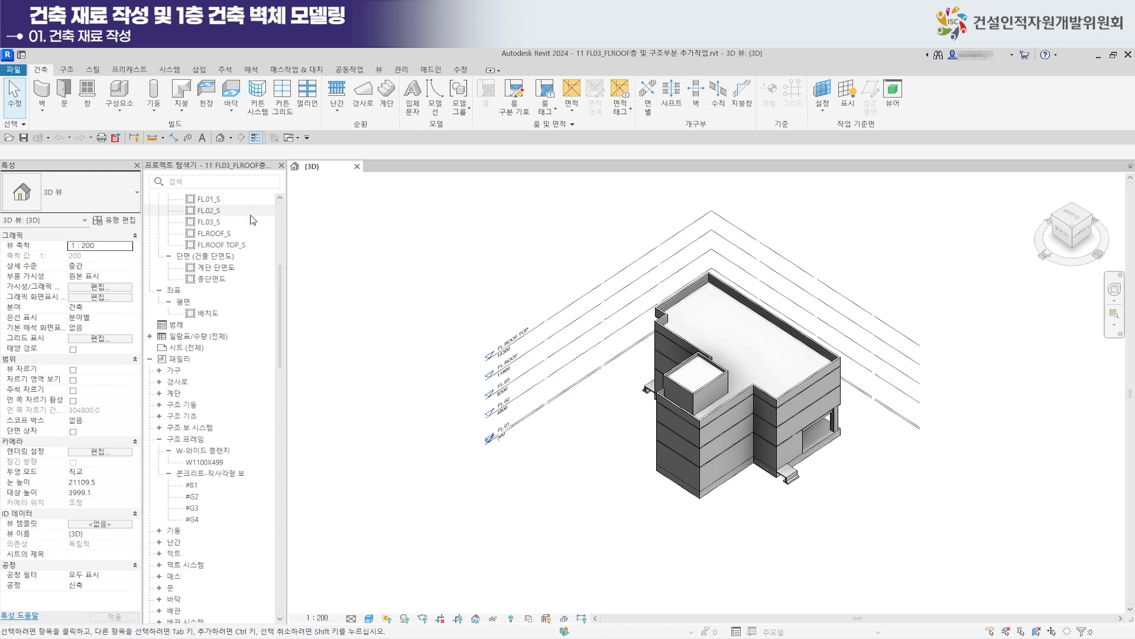
Open the FL.01 floor plan listed under the architectural (건축) plan views.
{"action": "left_click_drag", "start_coordinate": [282, 295], "coordinate": [281, 268]}
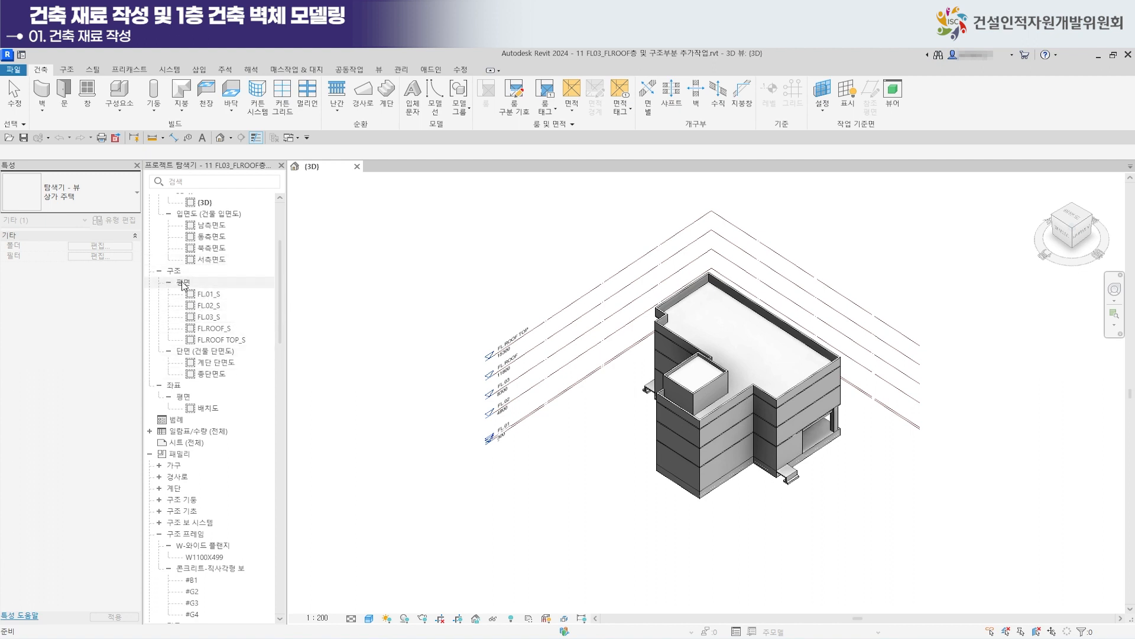
{"action": "left_click_drag", "start_coordinate": [279, 321], "coordinate": [276, 261]}
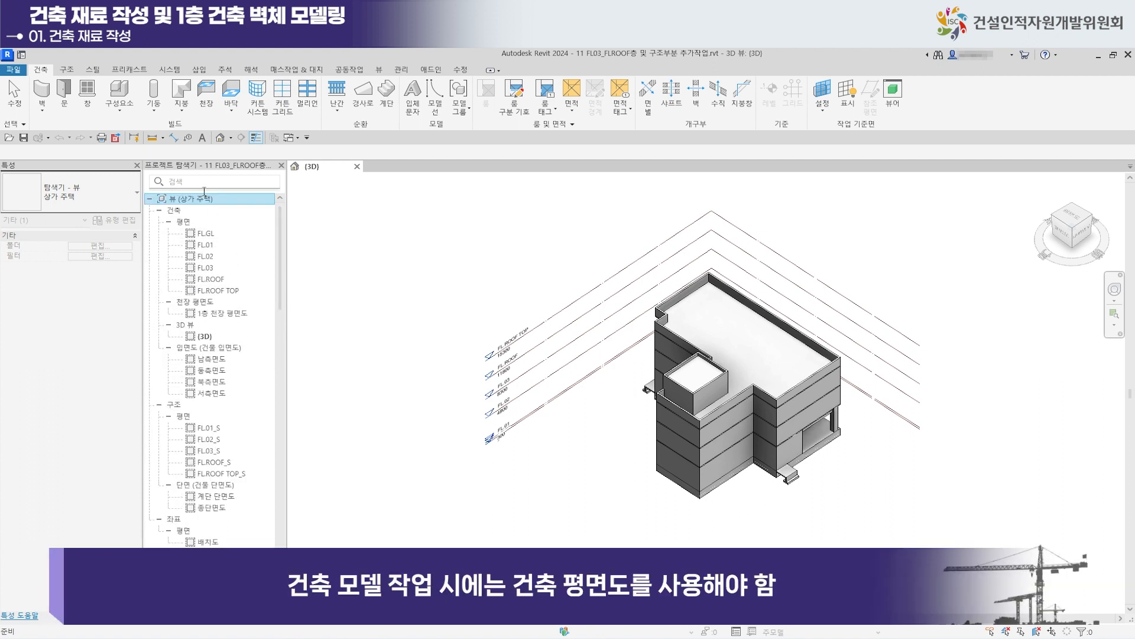
{"action": "double_click", "coordinate": [227, 249]}
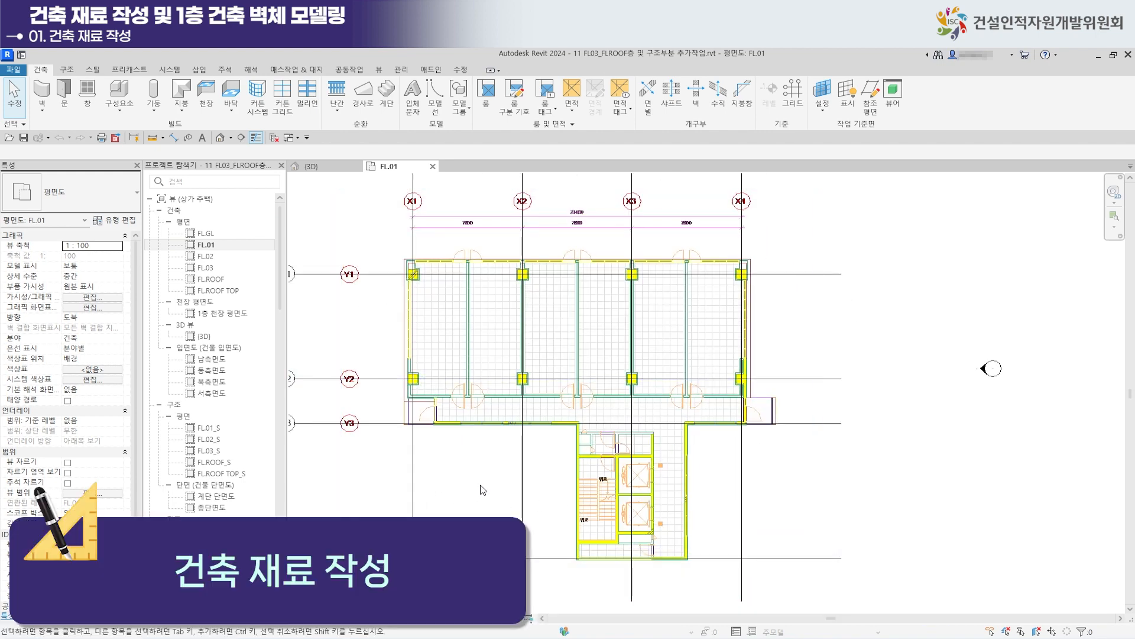
{"action": "middle_click_drag", "start_coordinate": [493, 497], "coordinate": [565, 520]}
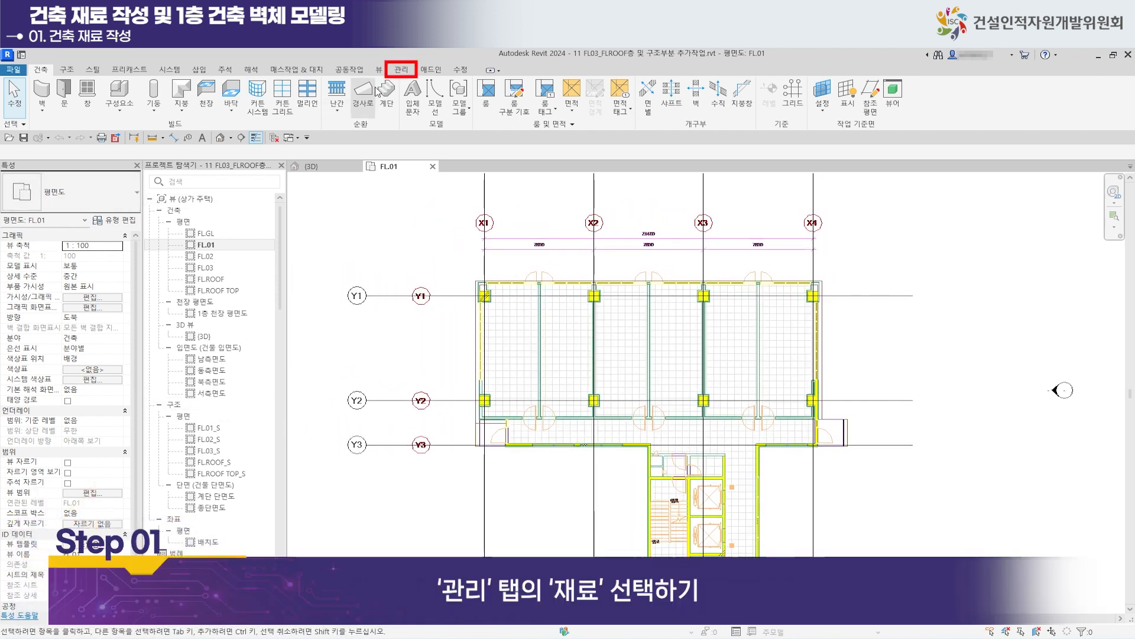
Open the material browser and search the materials for 석고보드.
{"action": "left_click", "coordinate": [405, 72]}
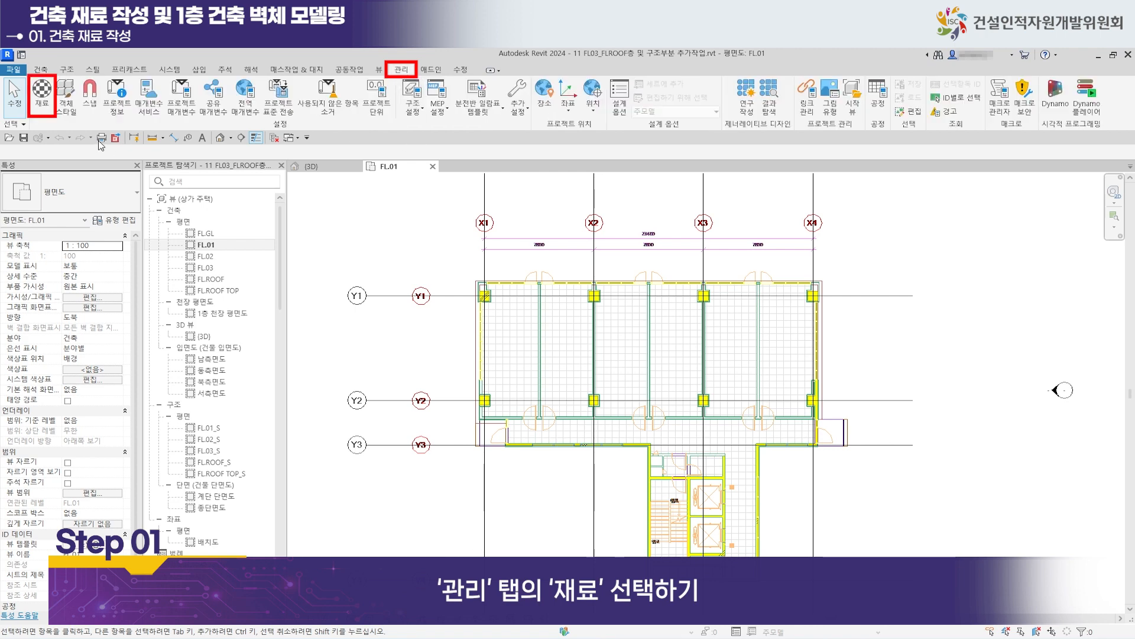
{"action": "left_click", "coordinate": [42, 93]}
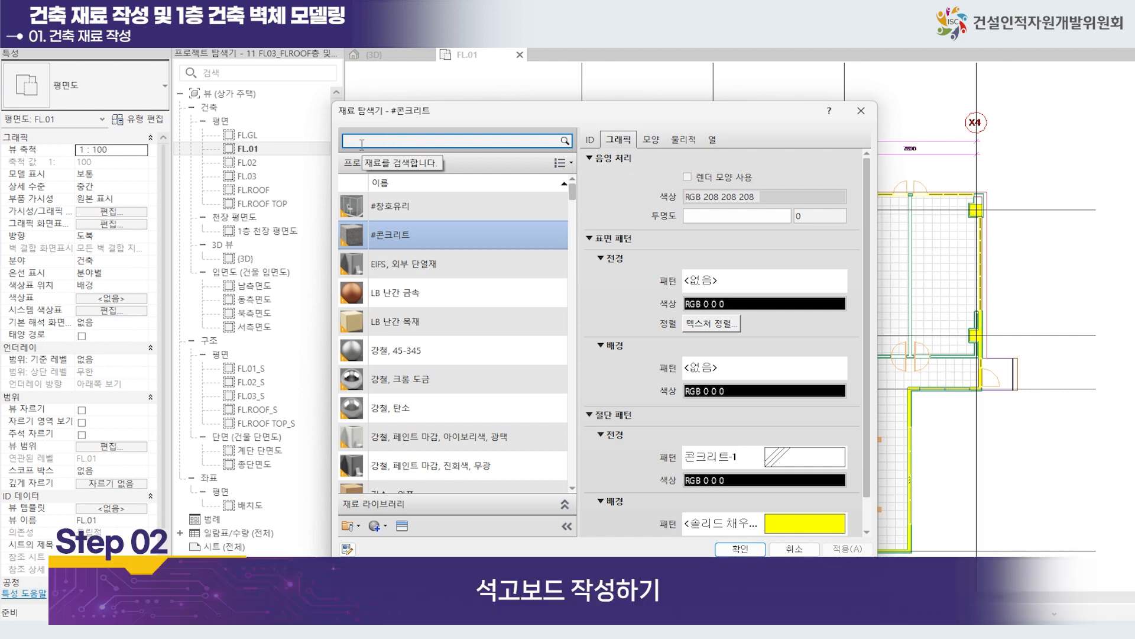
{"action": "type", "text": "ㅅ"}
{"action": "type", "text": "고보드"}
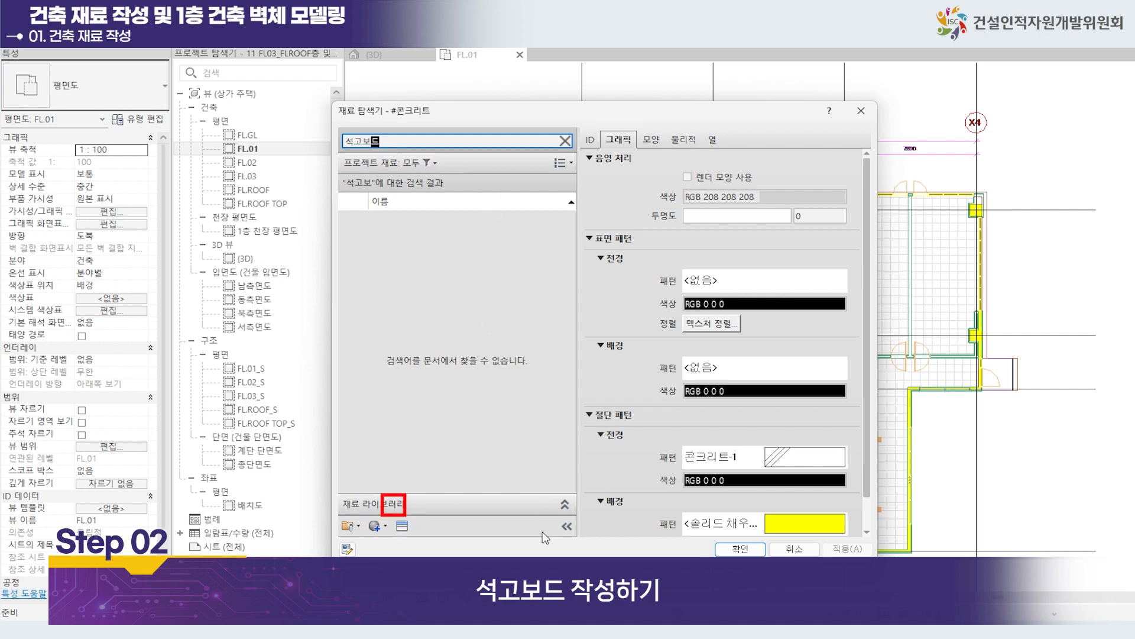
Show the material library results at a readable size and add the AEC material 석고 벽판 to the project materials.
{"action": "left_click", "coordinate": [564, 505]}
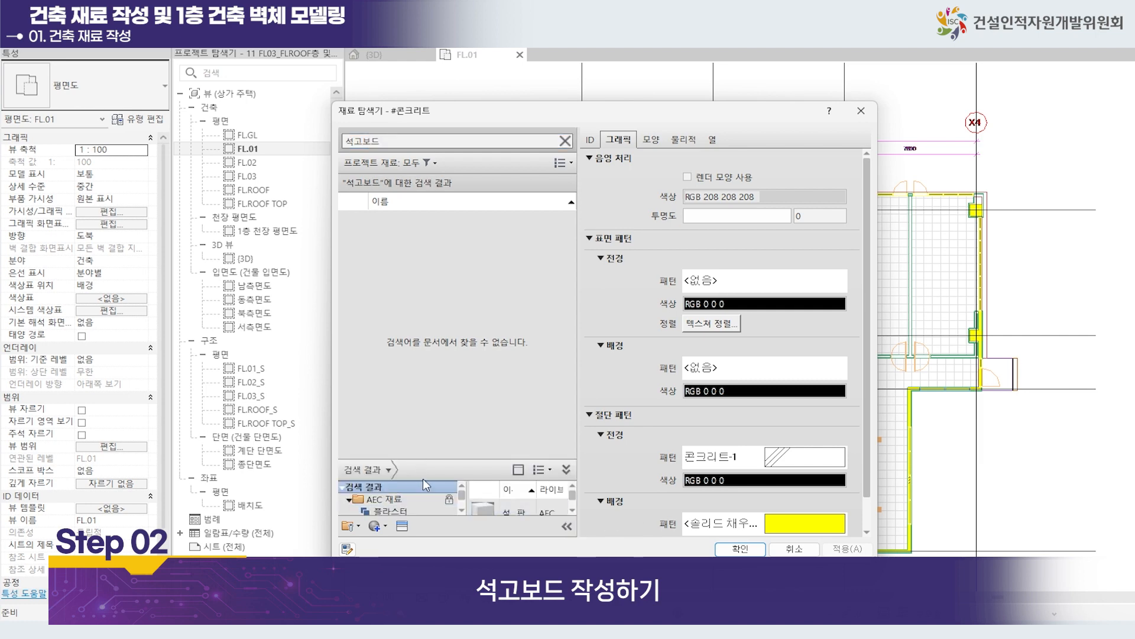
{"action": "left_click_drag", "start_coordinate": [438, 464], "coordinate": [436, 303]}
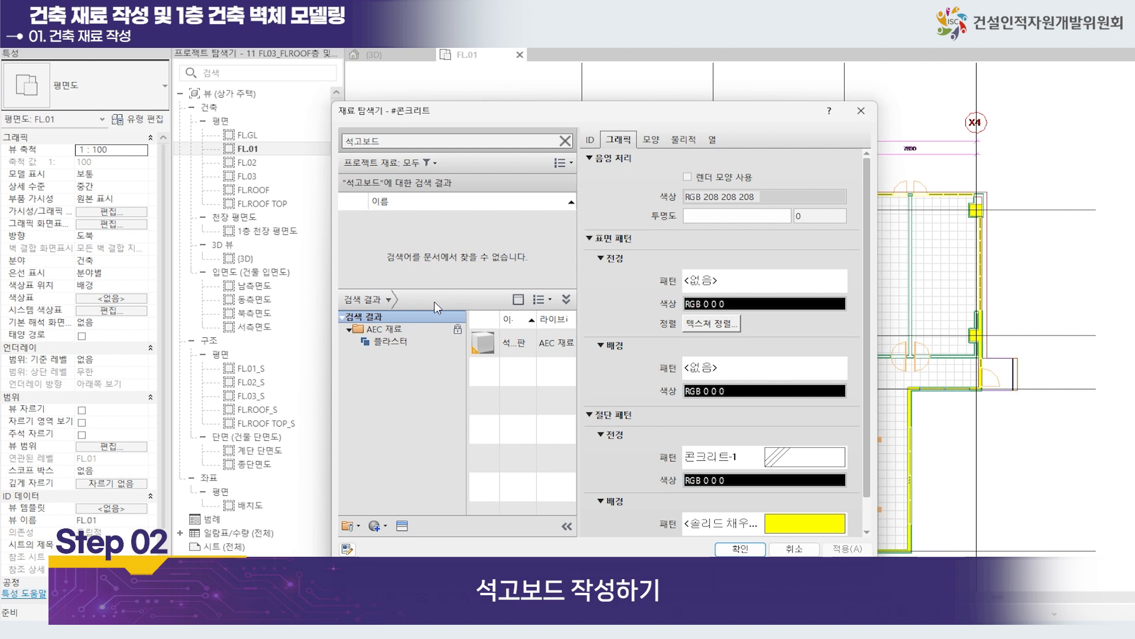
{"action": "left_click", "coordinate": [349, 329]}
{"action": "left_click", "coordinate": [350, 331]}
{"action": "left_click_drag", "start_coordinate": [577, 332], "coordinate": [672, 329]}
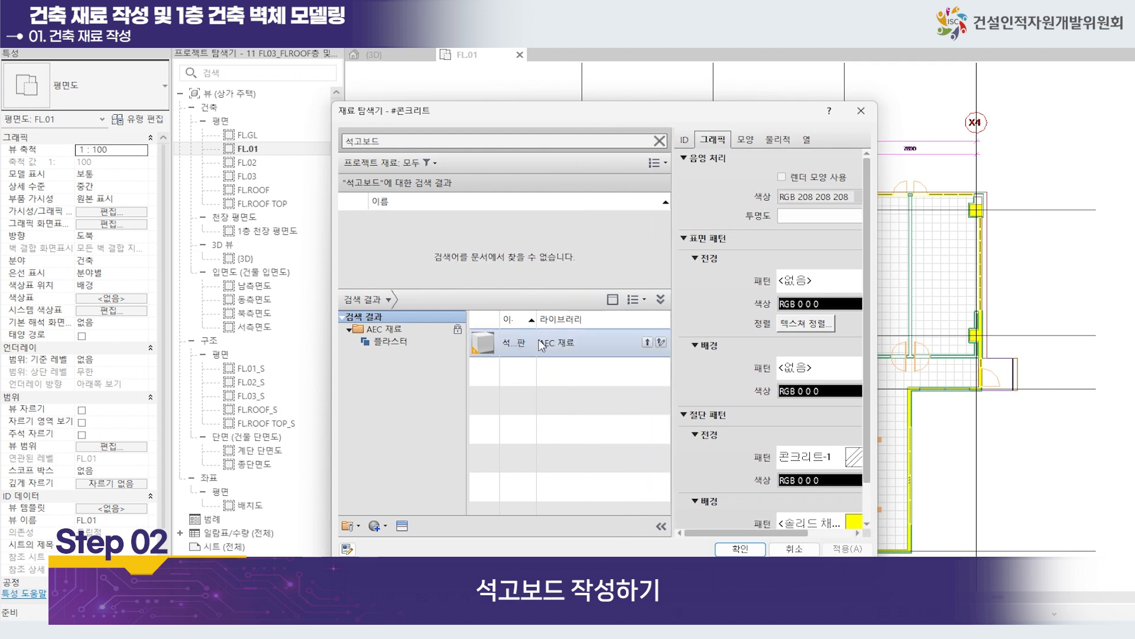
{"action": "left_click_drag", "start_coordinate": [537, 317], "coordinate": [575, 318]}
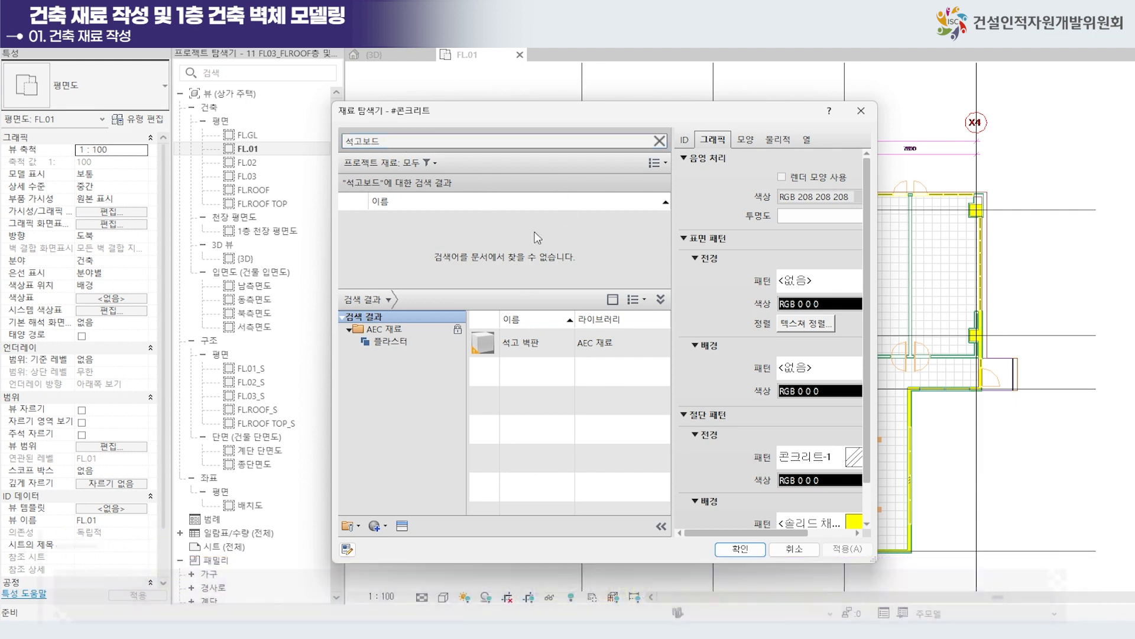
{"action": "mouse_move", "coordinate": [521, 351]}
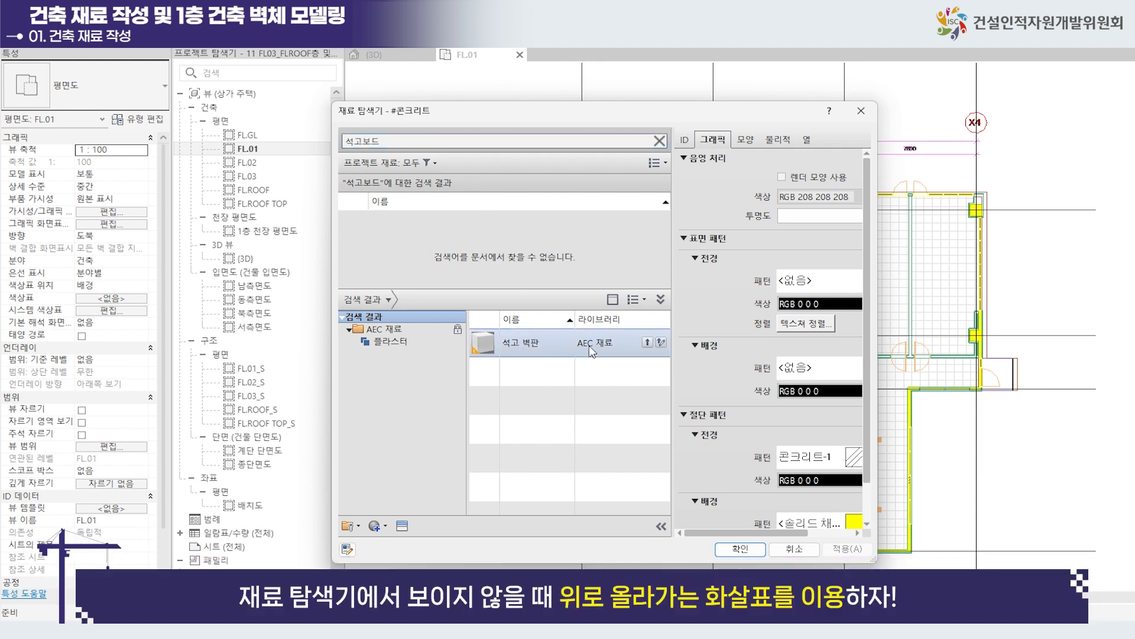
{"action": "left_click", "coordinate": [648, 343]}
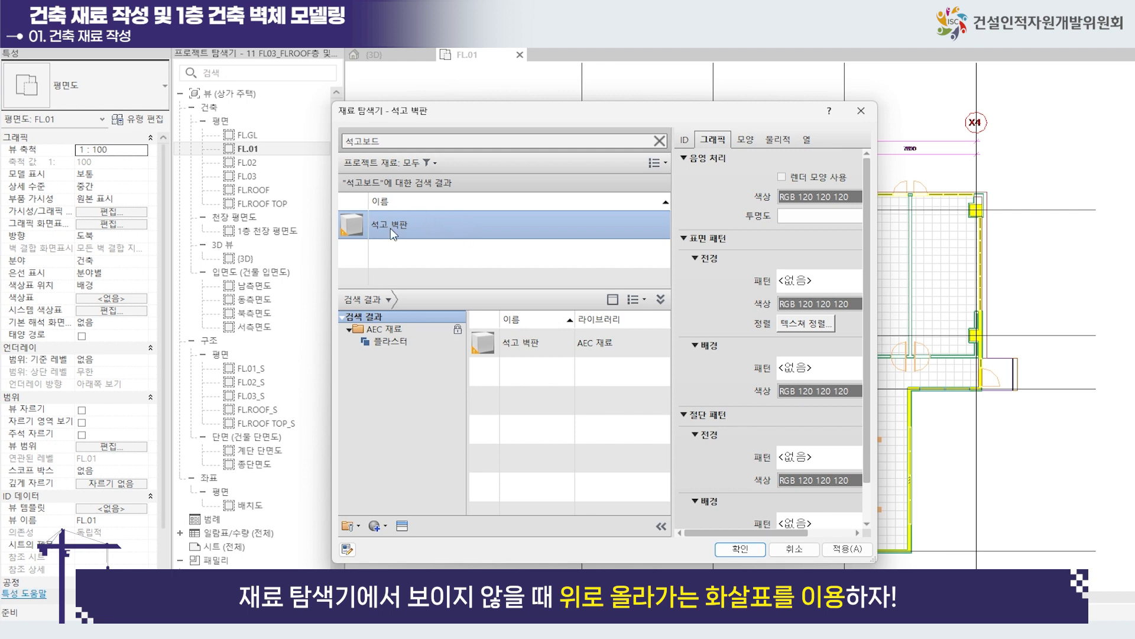
Duplicate the 석고 벽판 material together with its assets and name the copy #석고보드.
{"action": "right_click", "coordinate": [480, 223]}
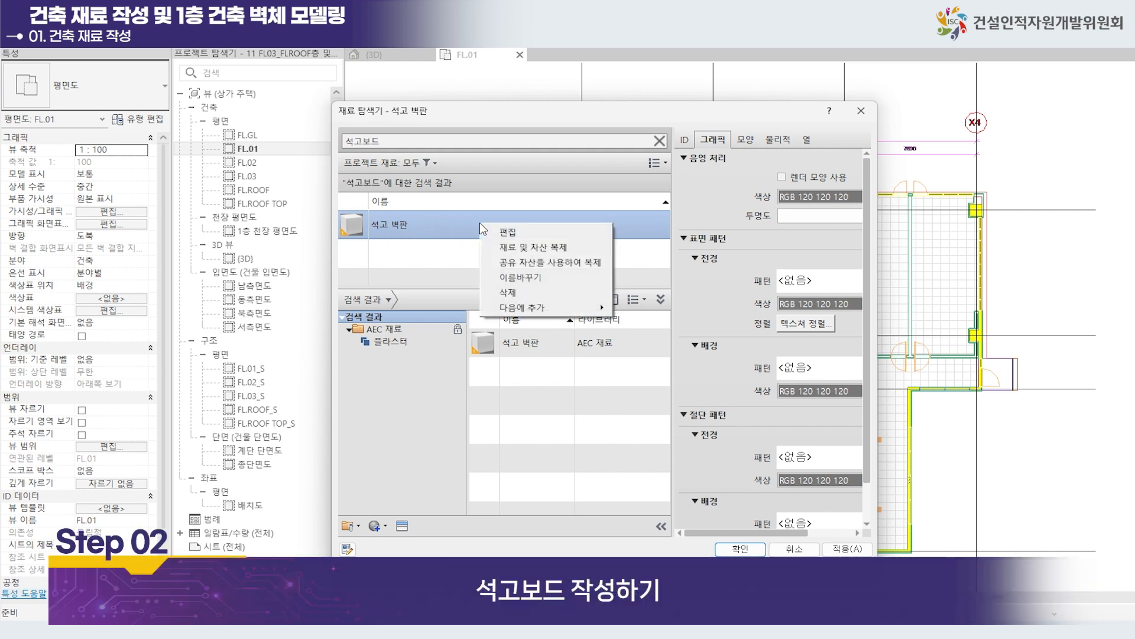
{"action": "left_click", "coordinate": [511, 248]}
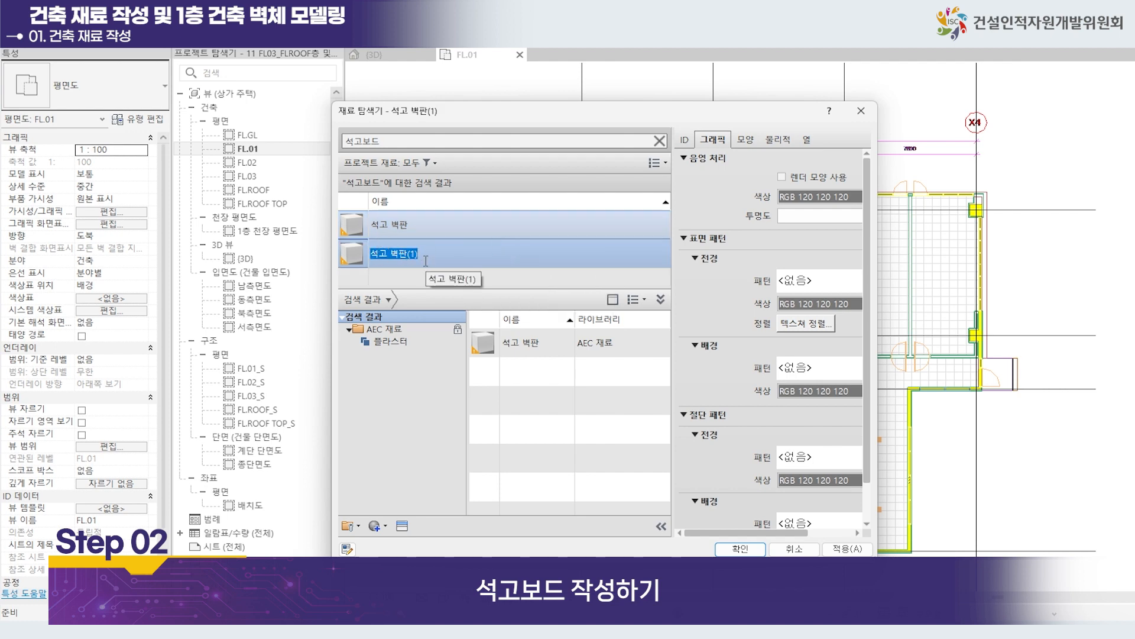
{"action": "type", "text": "ㅅ"}
{"action": "type", "text": "서"}
{"action": "type", "text": "고보드"}
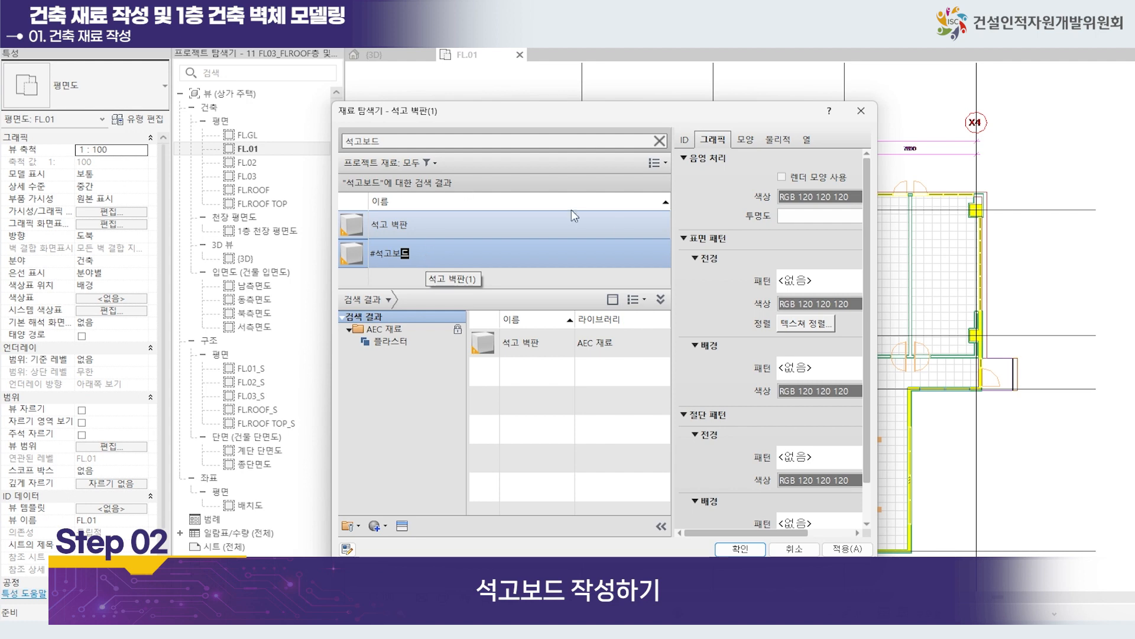
Reposition and resize the material browser, narrowing its material lists so the graphics properties fit fully beside them.
{"action": "left_click_drag", "start_coordinate": [879, 316], "coordinate": [1132, 316]}
{"action": "left_click_drag", "start_coordinate": [776, 120], "coordinate": [614, 112]}
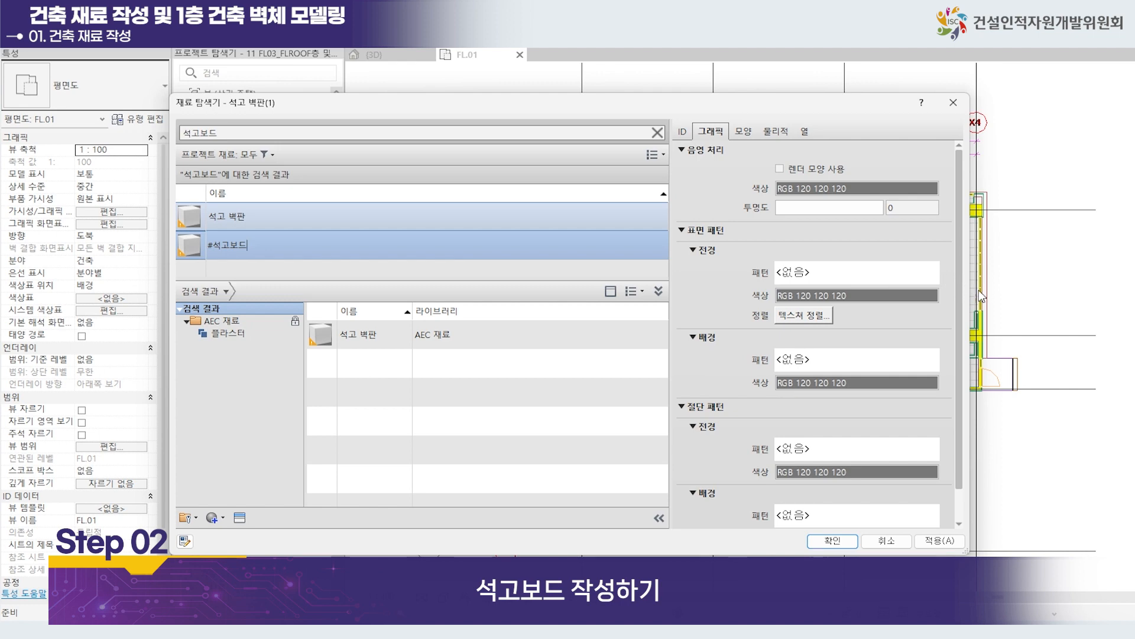
{"action": "left_click_drag", "start_coordinate": [972, 299], "coordinate": [798, 300]}
{"action": "left_click_drag", "start_coordinate": [672, 314], "coordinate": [495, 312]}
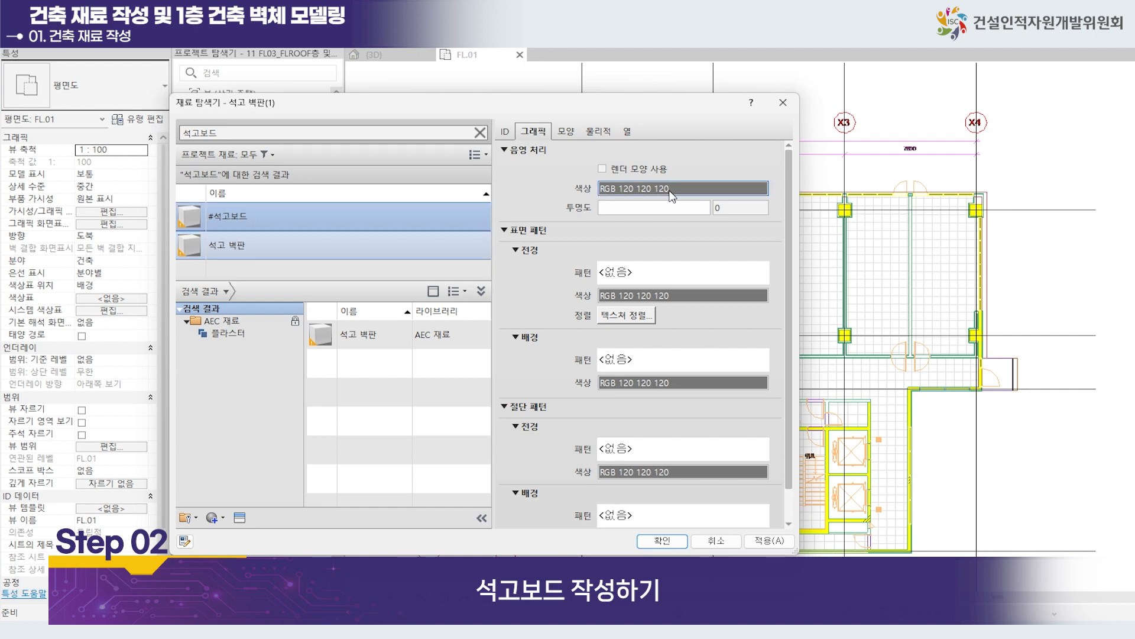
Set the shading color of #석고보드 to RGB 249 249 249 and confirm the material changes.
{"action": "left_click", "coordinate": [670, 189]}
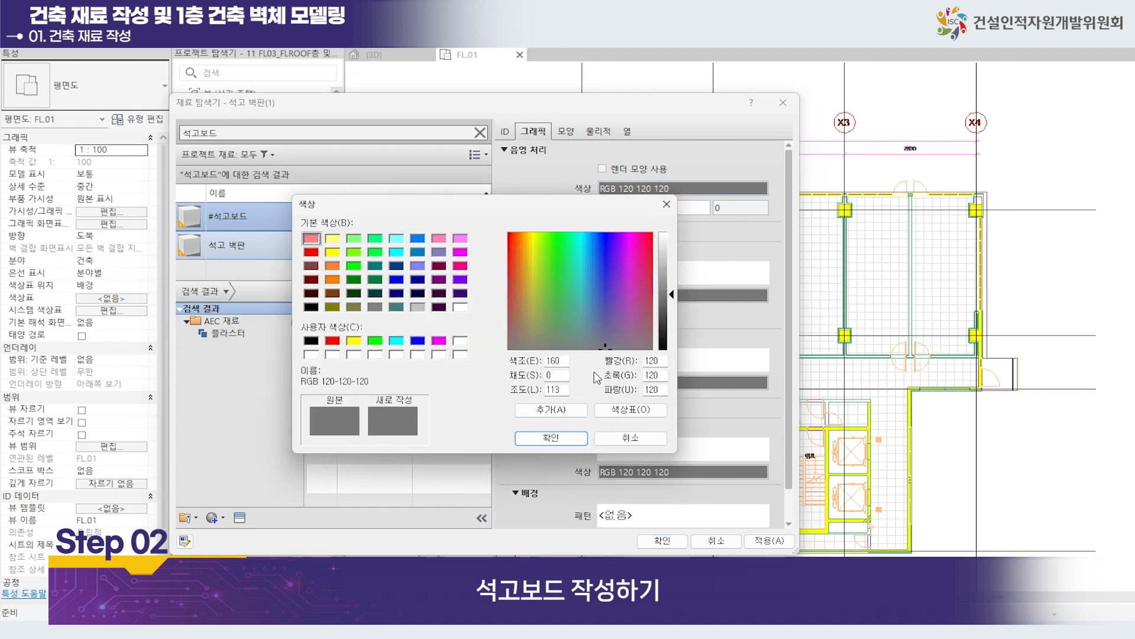
{"action": "double_click", "coordinate": [661, 361]}
{"action": "type", "text": "249"}
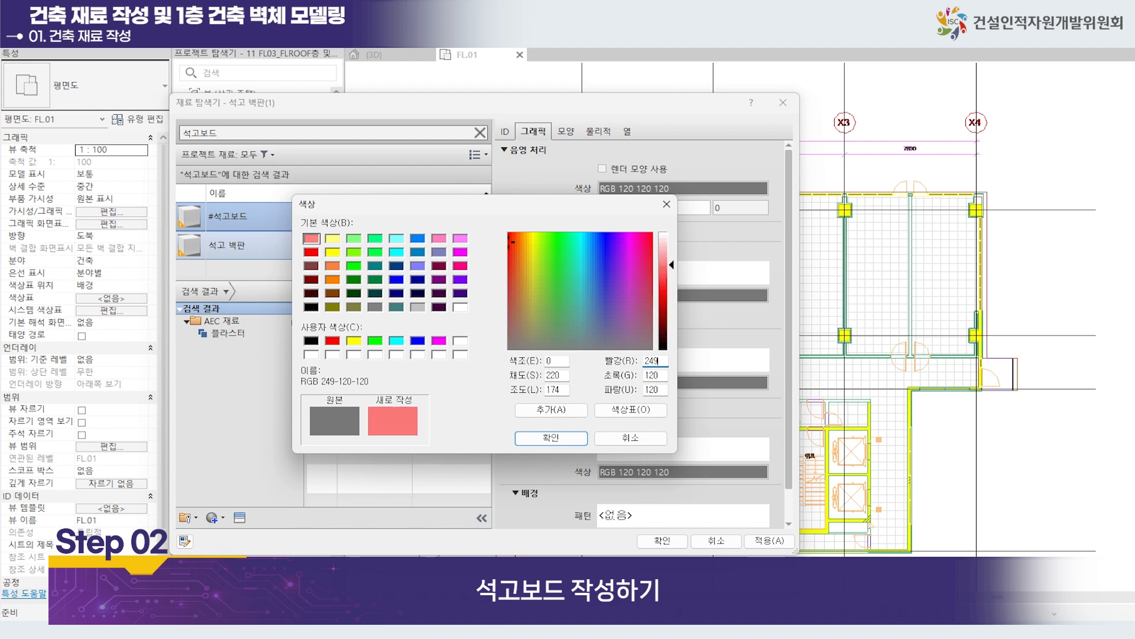
{"action": "left_click_drag", "start_coordinate": [660, 376], "coordinate": [578, 372]}
{"action": "type", "text": "249"}
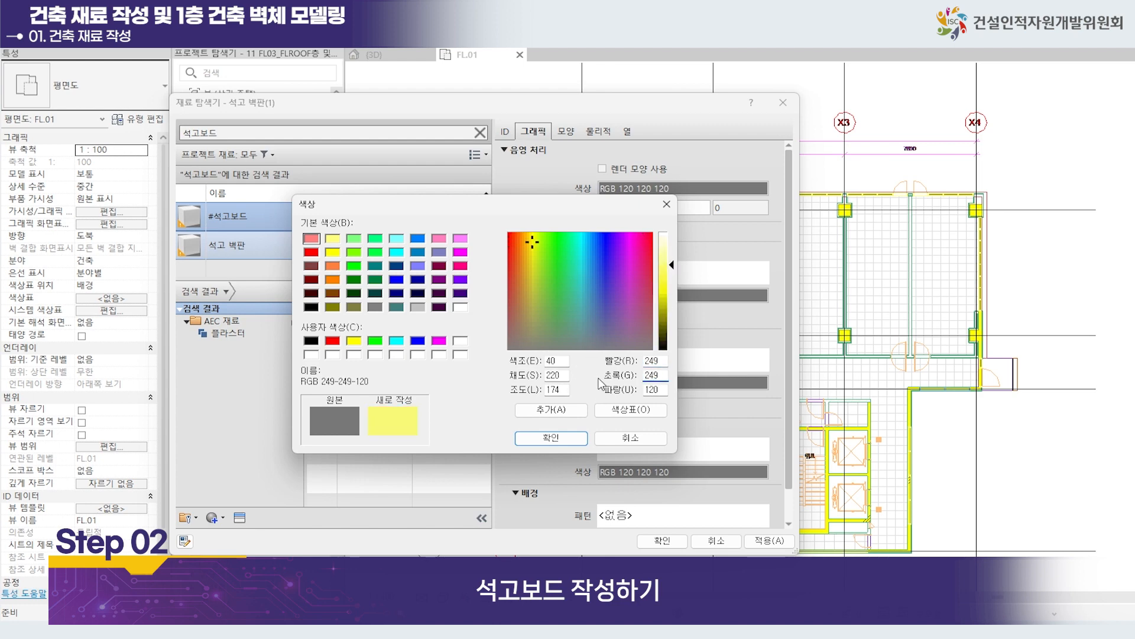
{"action": "left_click_drag", "start_coordinate": [665, 390], "coordinate": [645, 390]}
{"action": "type", "text": "249"}
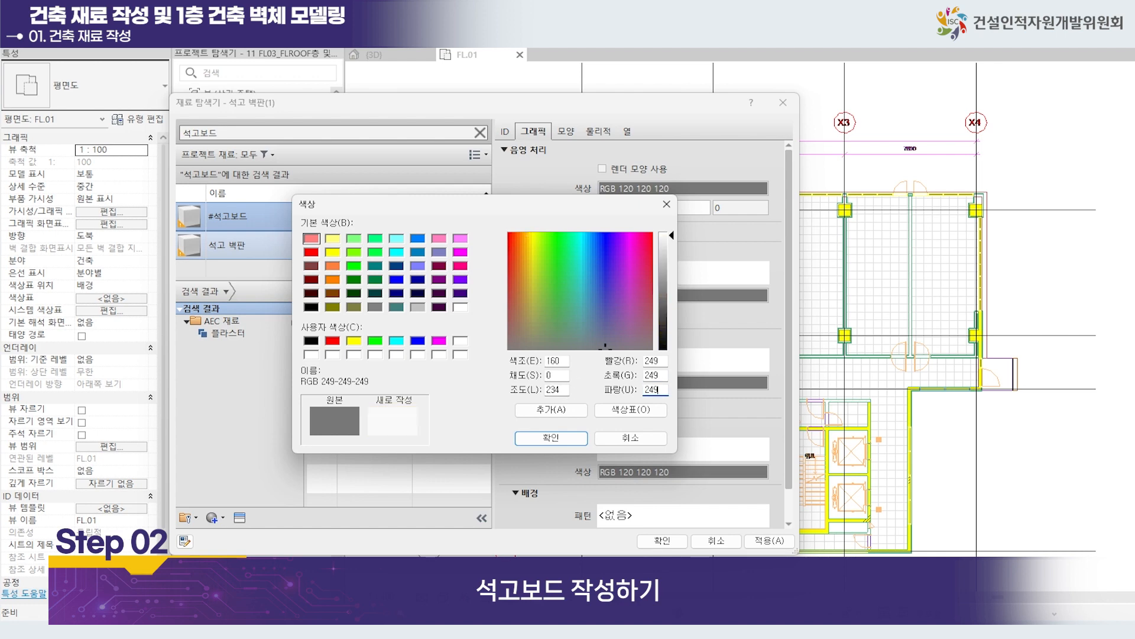
{"action": "left_click", "coordinate": [563, 436]}
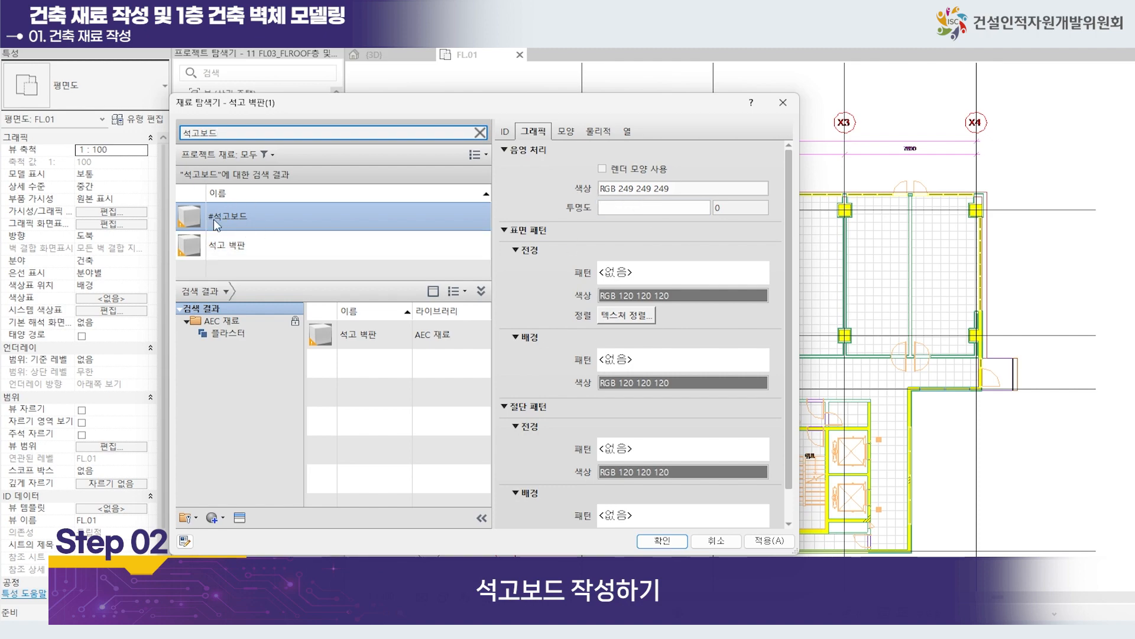
{"action": "left_click", "coordinate": [662, 540]}
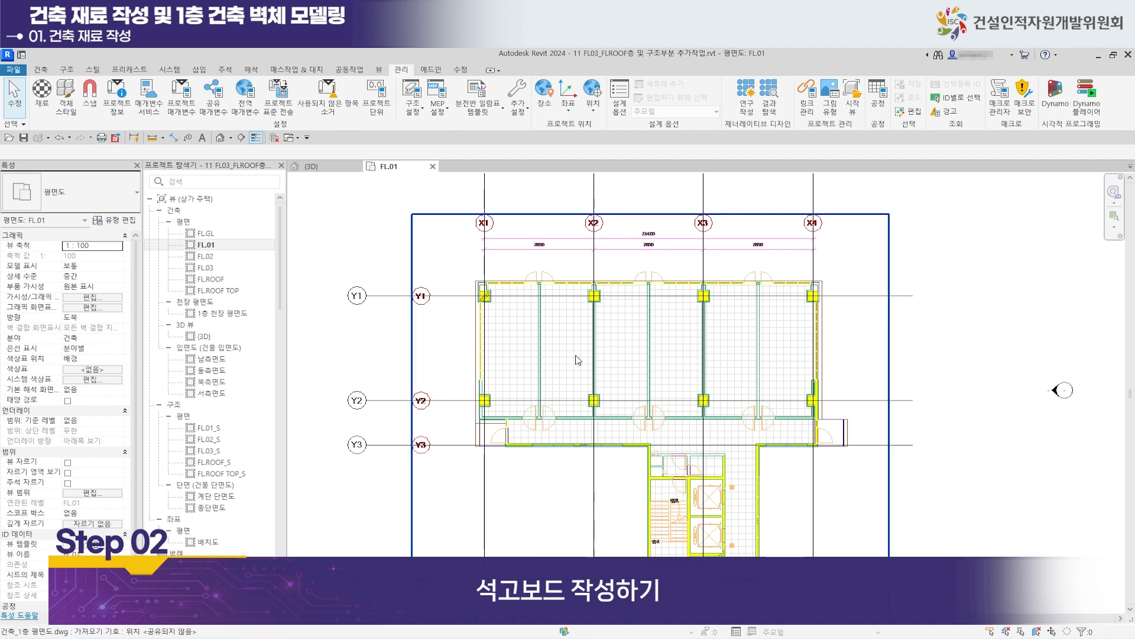
Reopen the material browser and search the materials for 스터드.
{"action": "left_click", "coordinate": [43, 92]}
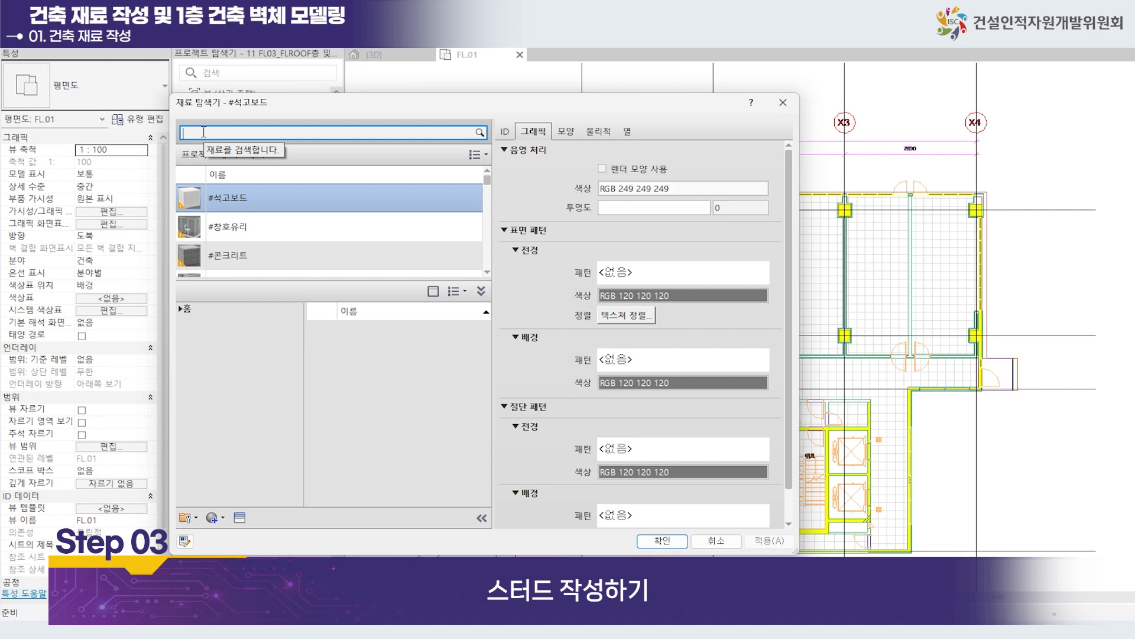
{"action": "type", "text": "터드"}
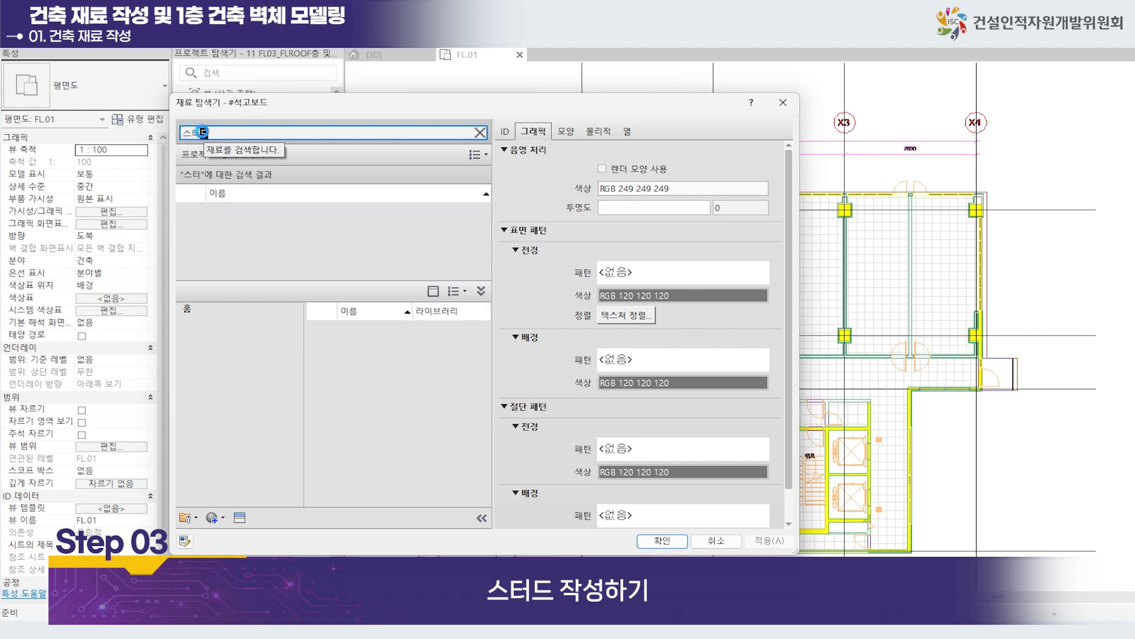
{"action": "scroll", "coordinate": [351, 239], "scroll_direction": "down", "scroll_amount": 3}
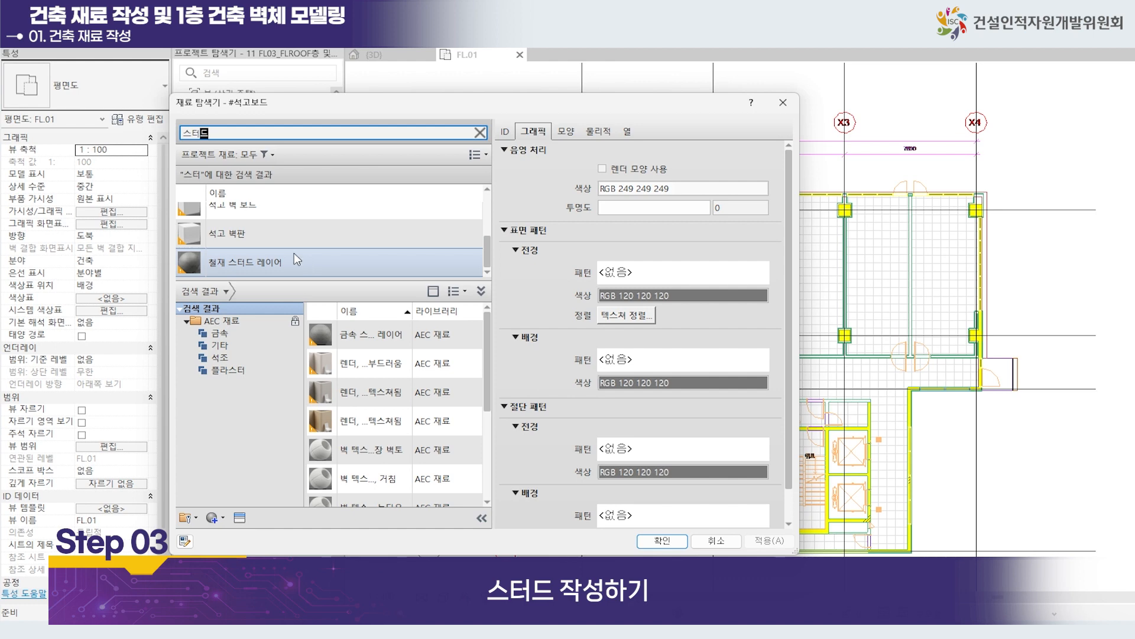
Duplicate the 철재 스터드 레이어 material with its assets, name the copy #스터드 and confirm the changes.
{"action": "left_click", "coordinate": [303, 266]}
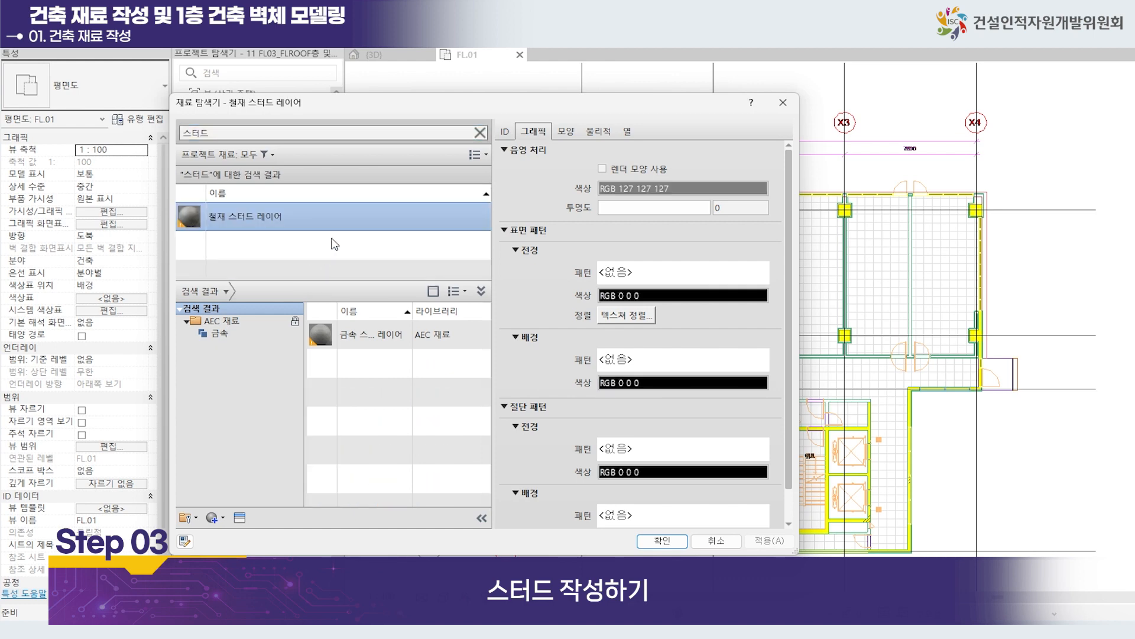
{"action": "right_click", "coordinate": [425, 216]}
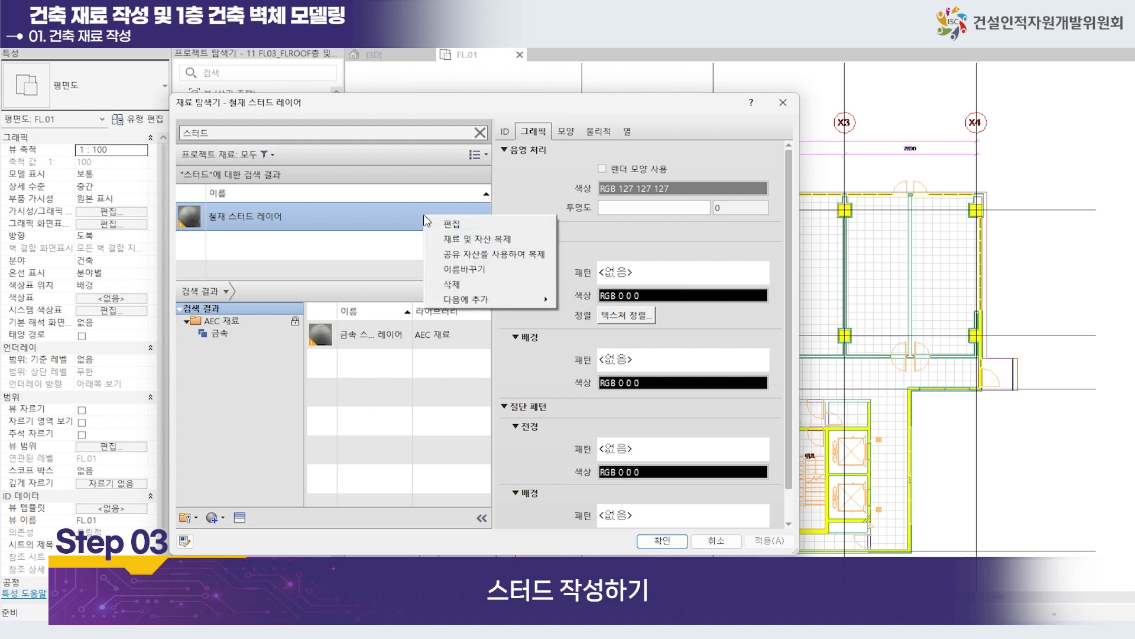
{"action": "left_click", "coordinate": [472, 239]}
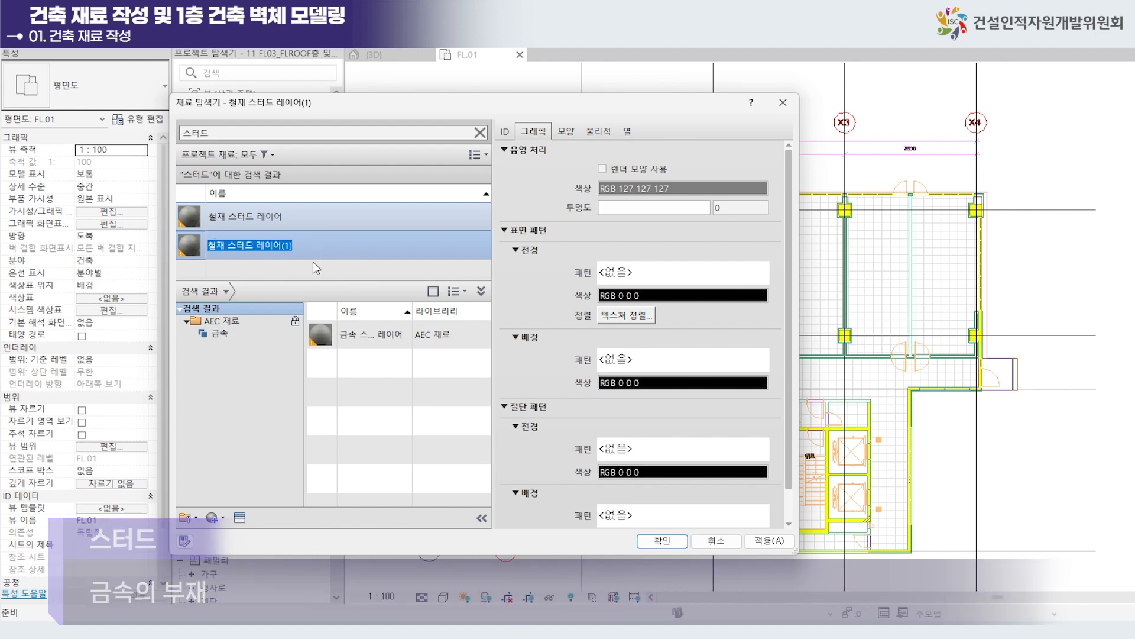
{"action": "type", "text": "#스터드"}
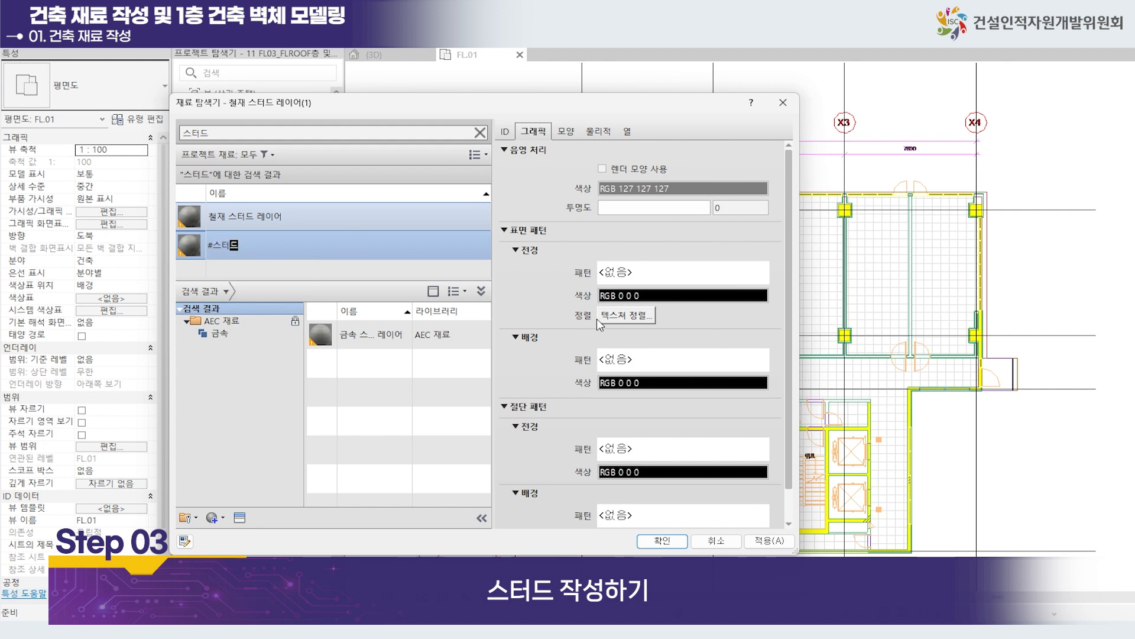
{"action": "left_click", "coordinate": [671, 543]}
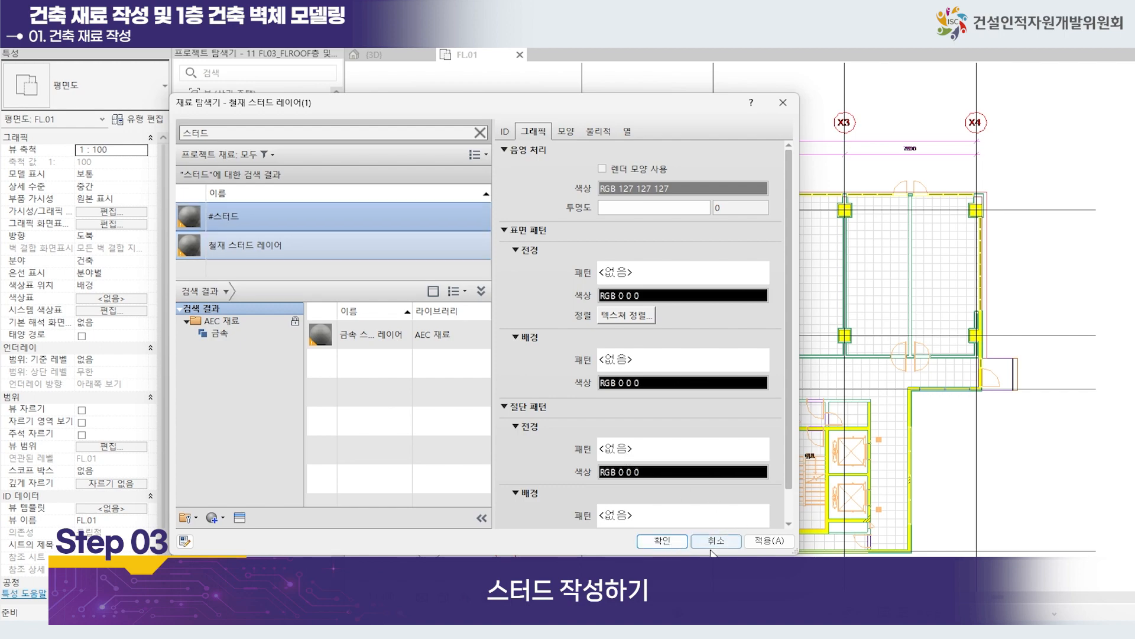
{"action": "left_click", "coordinate": [663, 541]}
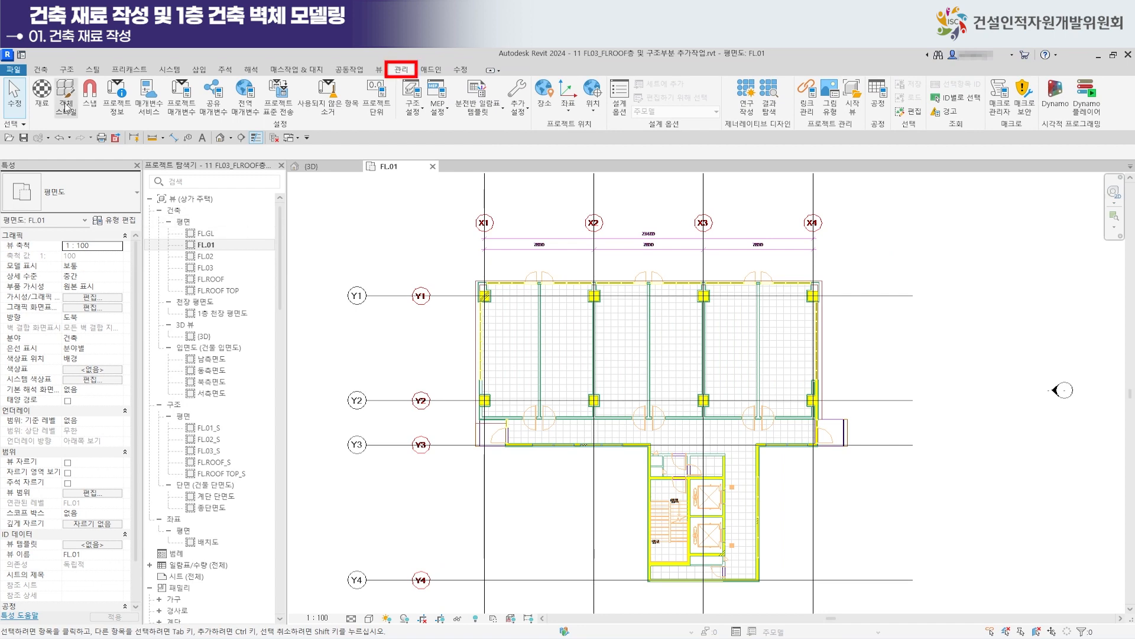
Reopen the material browser and search the project materials for 알루미늄.
{"action": "left_click", "coordinate": [42, 90]}
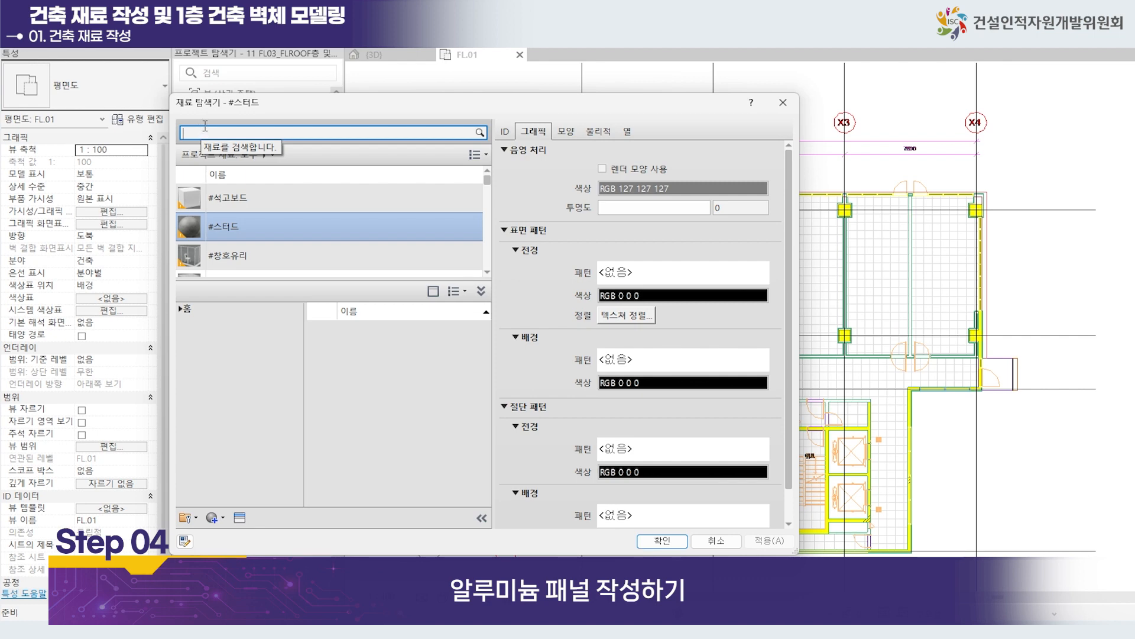
{"action": "type", "text": "알"}
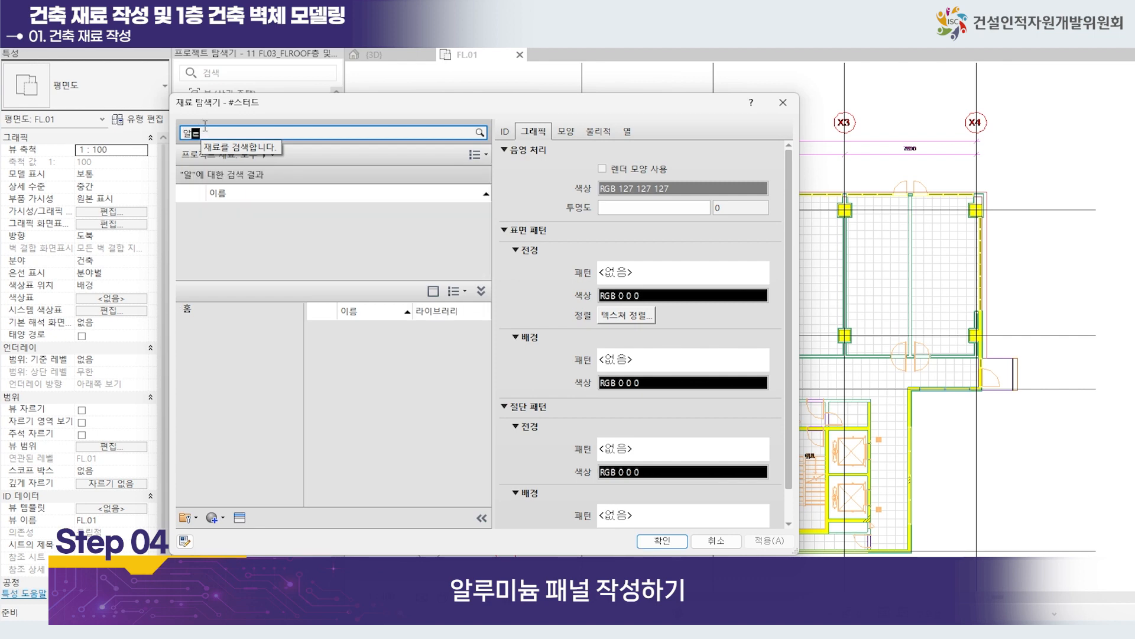
{"action": "type", "text": "루미늄"}
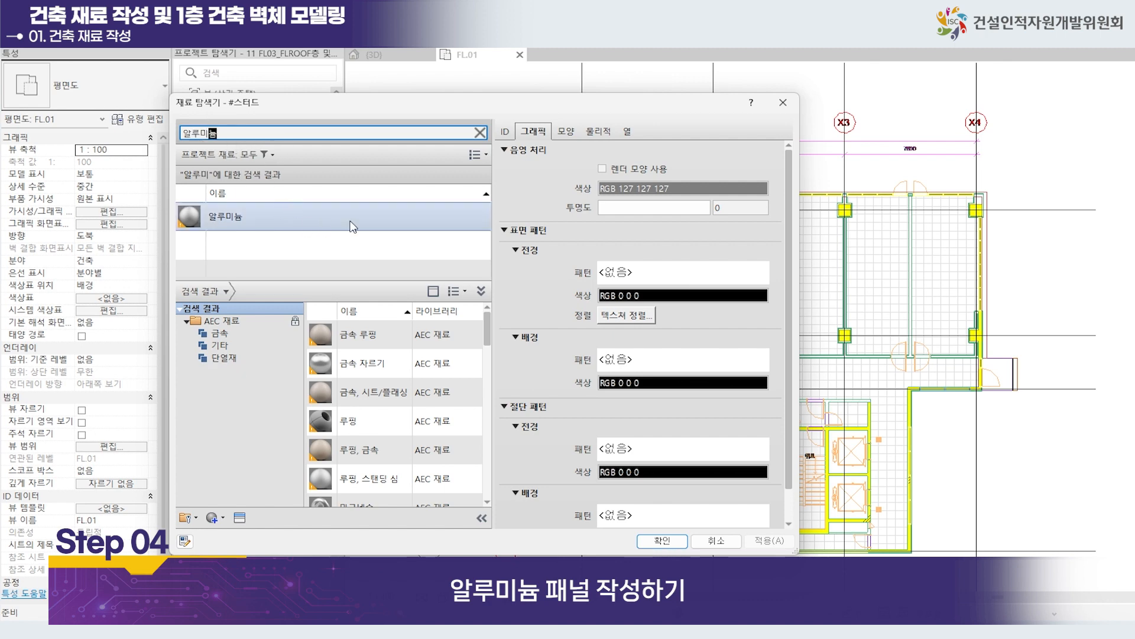
Duplicate the 알루미늄 material with its assets and name the copy #알루미늄_패널.
{"action": "left_click", "coordinate": [403, 217]}
{"action": "right_click", "coordinate": [403, 216]}
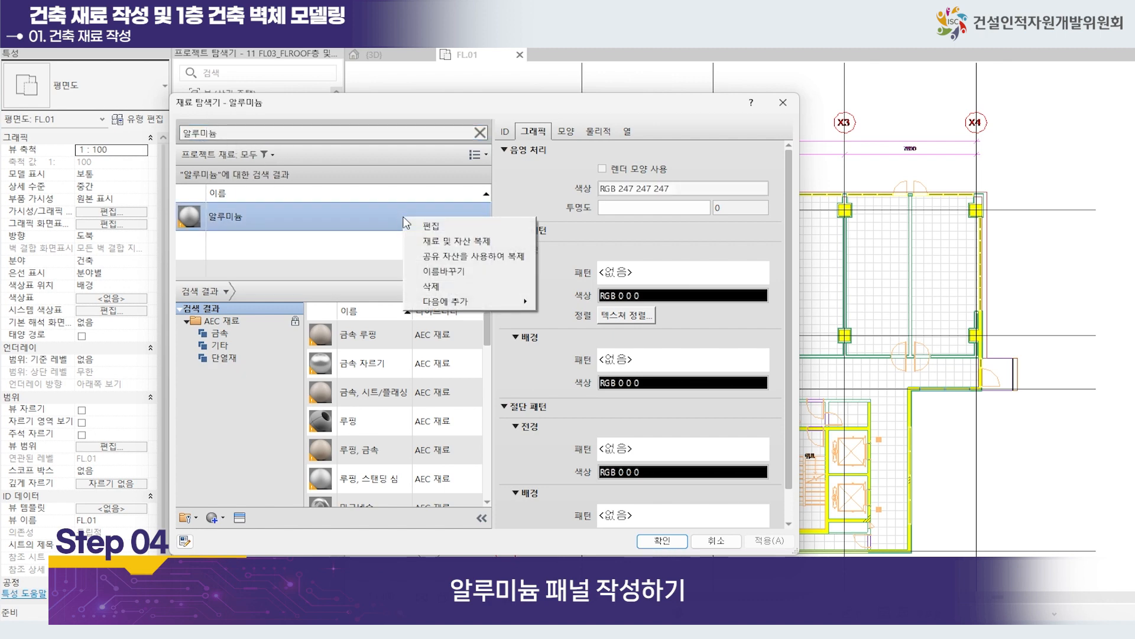
{"action": "left_click", "coordinate": [442, 242]}
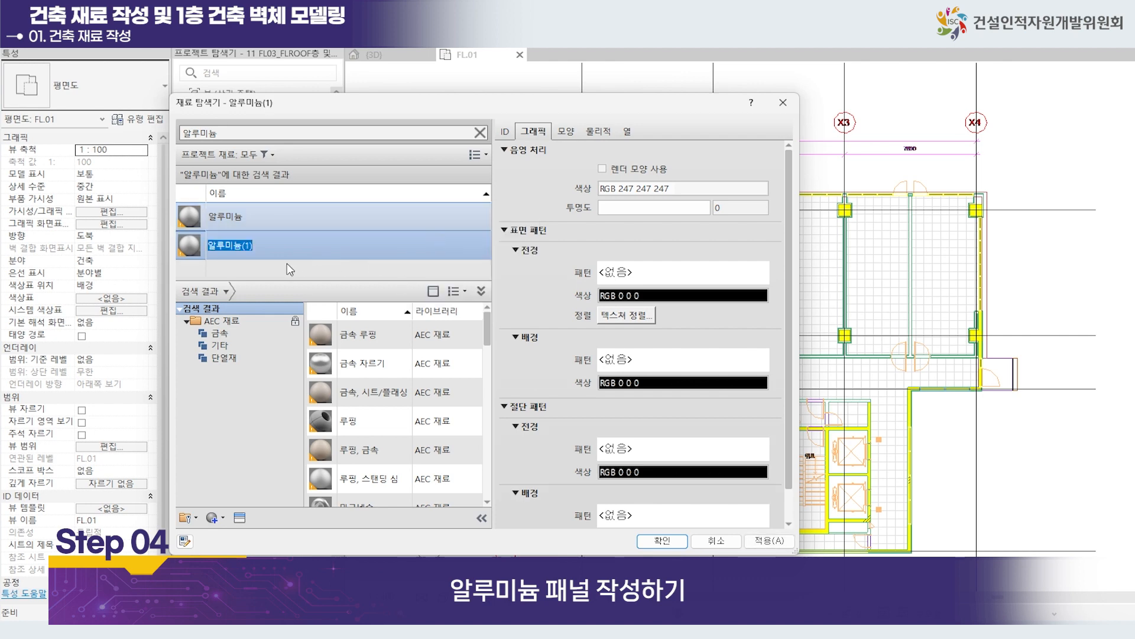
{"action": "type", "text": "#"}
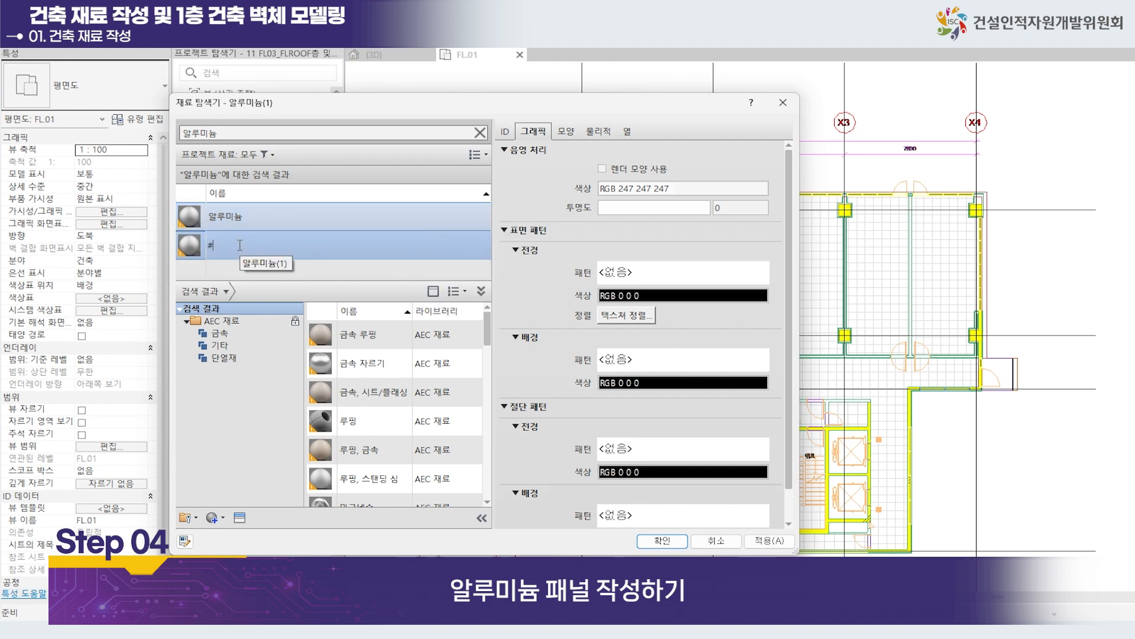
{"action": "type", "text": "알루미"}
{"action": "type", "text": "뉴"}
{"action": "type", "text": "_"}
{"action": "type", "text": "패널"}
{"action": "key", "text": "BackSpace"}
{"action": "key", "text": "BackSpace"}
{"action": "key", "text": "BackSpace"}
{"action": "key", "text": "BackSpace"}
{"action": "type", "text": "패"}
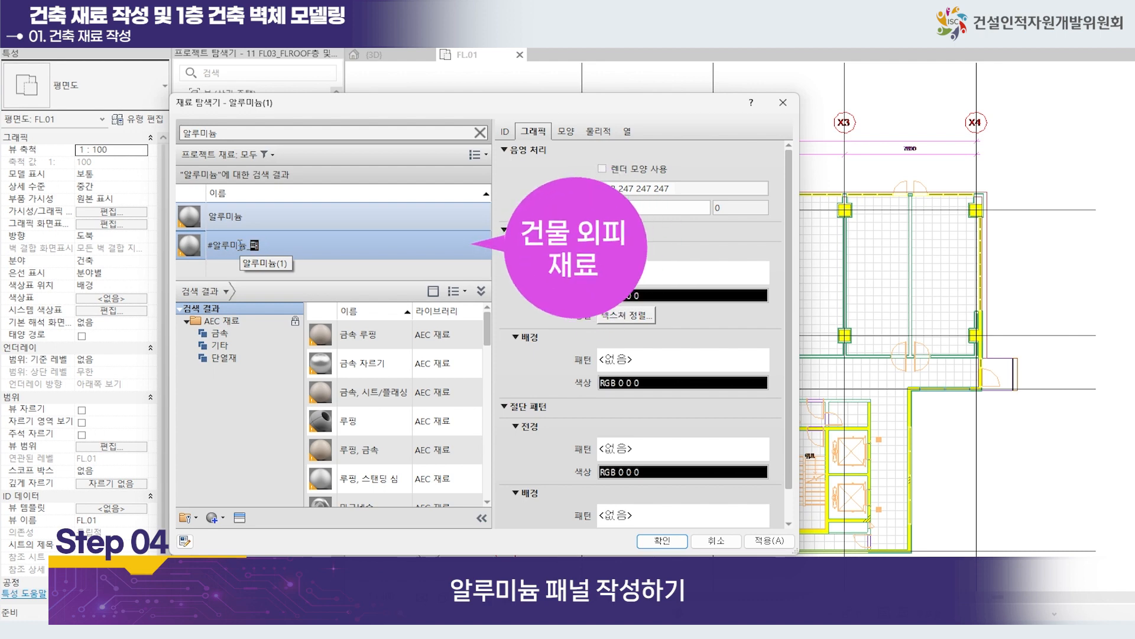
{"action": "type", "text": "너"}
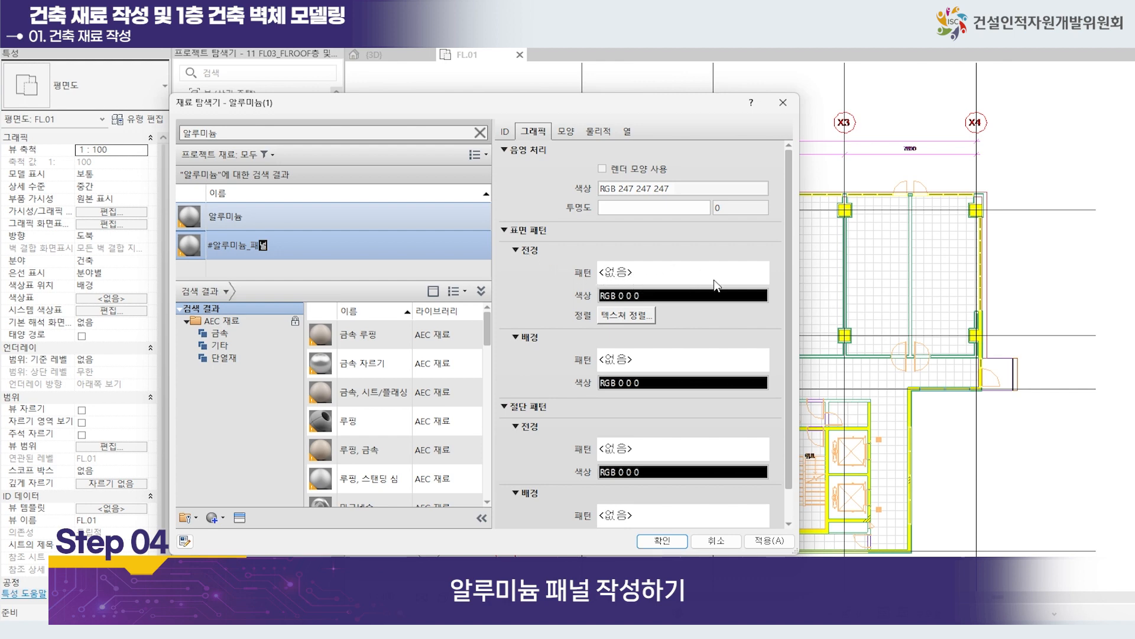
Set the surface foreground pattern of #알루미늄_패널 to the model pattern 600 x 1200mm and confirm the material changes.
{"action": "left_click", "coordinate": [747, 282]}
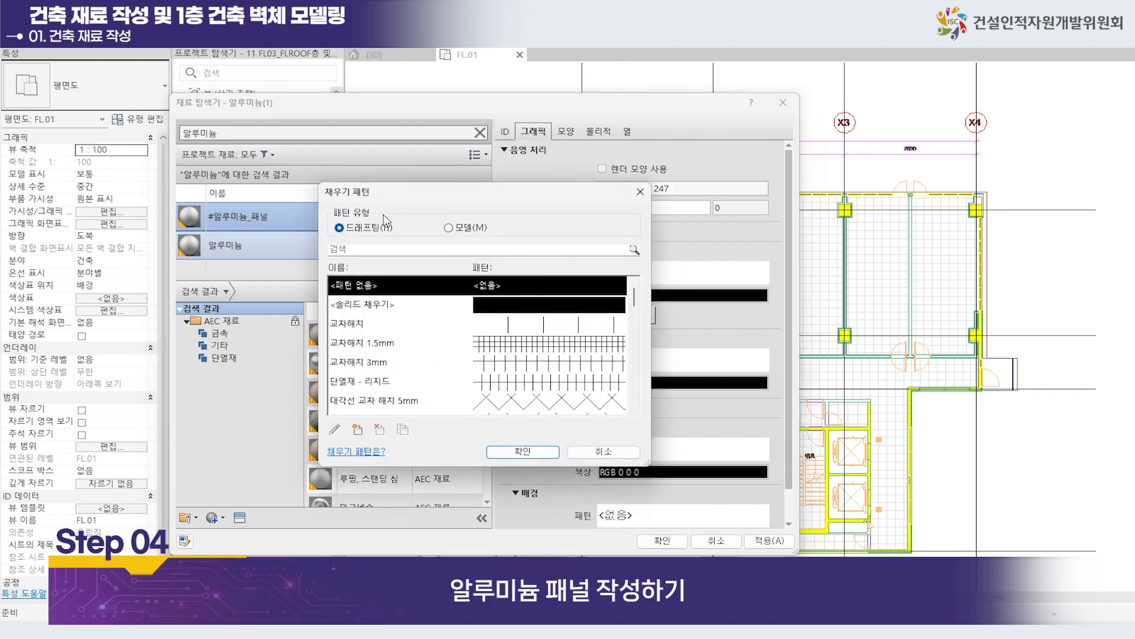
{"action": "left_click", "coordinate": [448, 227]}
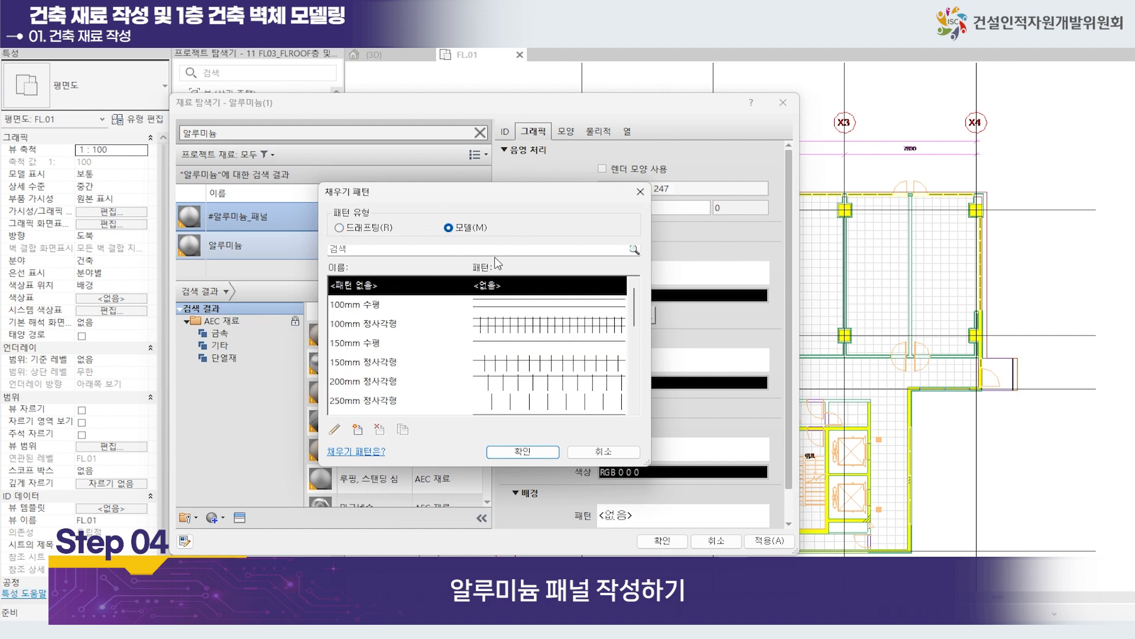
{"action": "scroll", "coordinate": [437, 360], "scroll_direction": "down", "scroll_amount": 2}
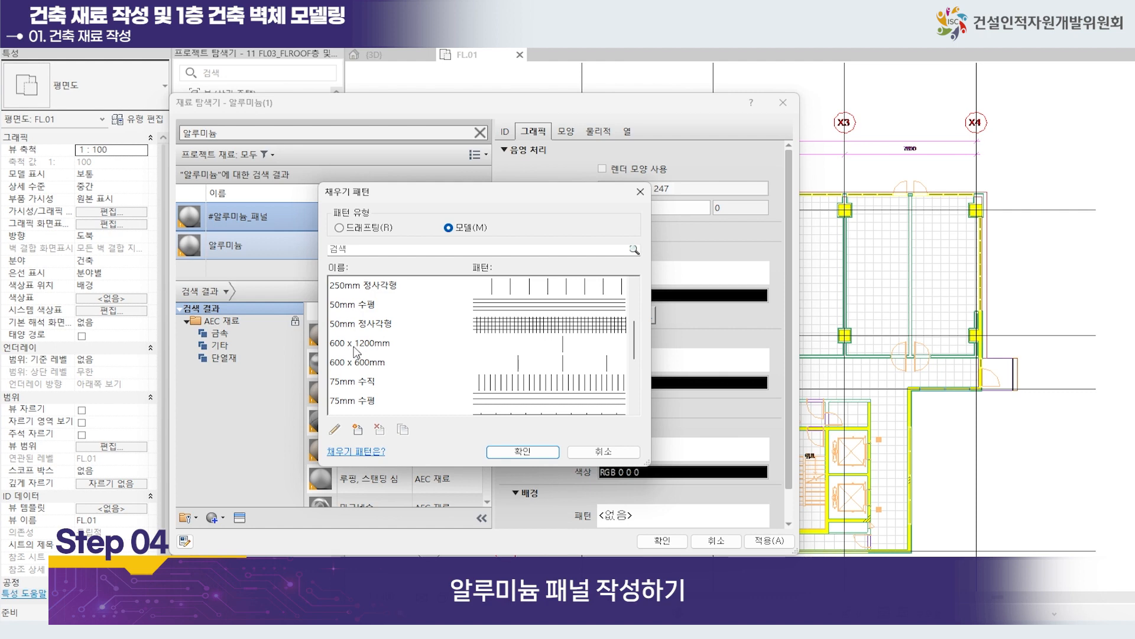
{"action": "left_click", "coordinate": [363, 348]}
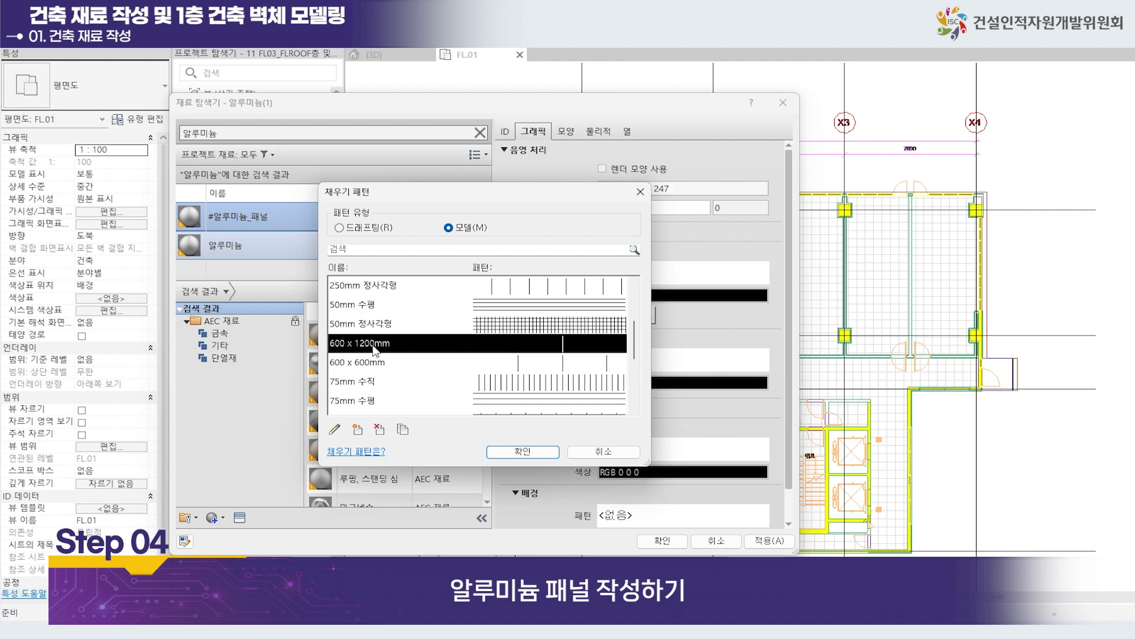
{"action": "left_click", "coordinate": [523, 452]}
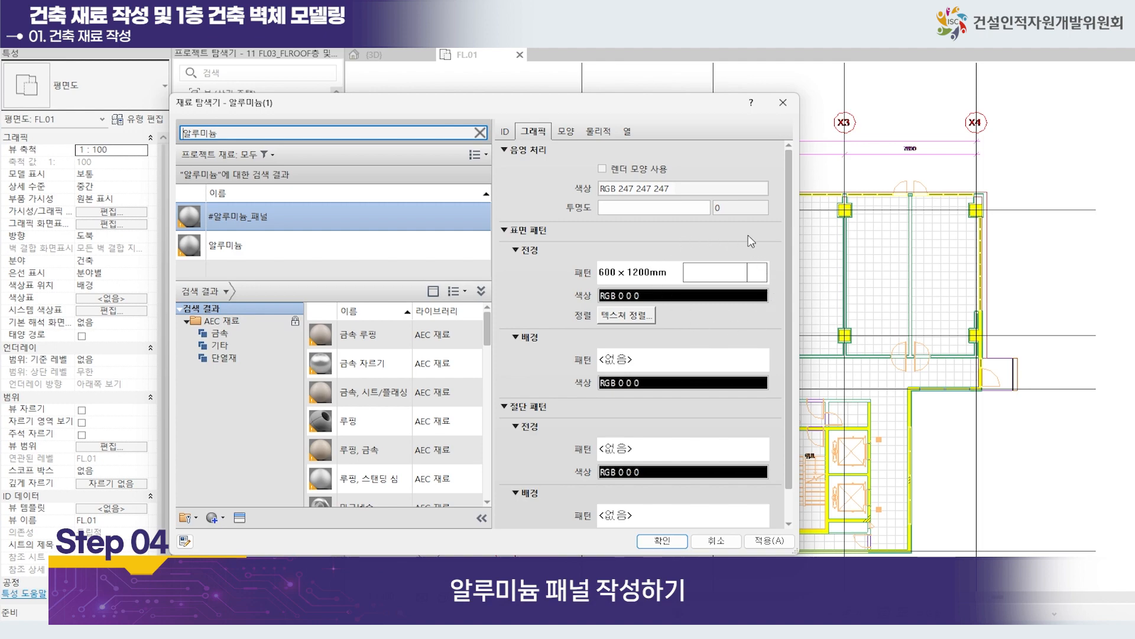
{"action": "left_click", "coordinate": [663, 540]}
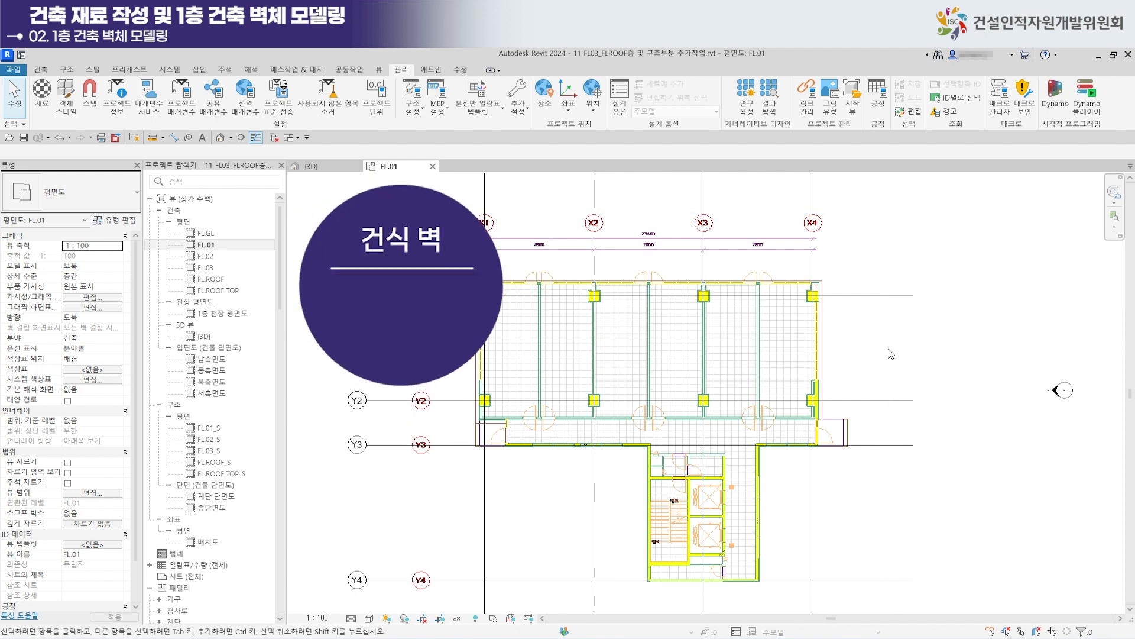
{"action": "scroll", "coordinate": [893, 355], "scroll_direction": "up", "scroll_amount": 2}
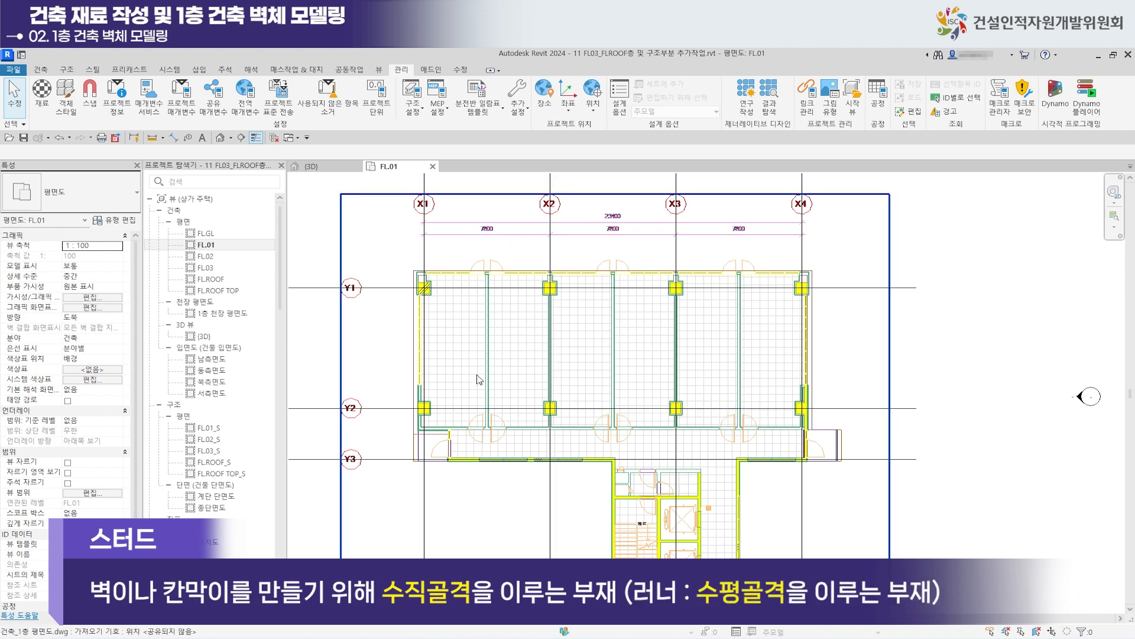
{"action": "scroll", "coordinate": [493, 331], "scroll_direction": "up", "scroll_amount": 1}
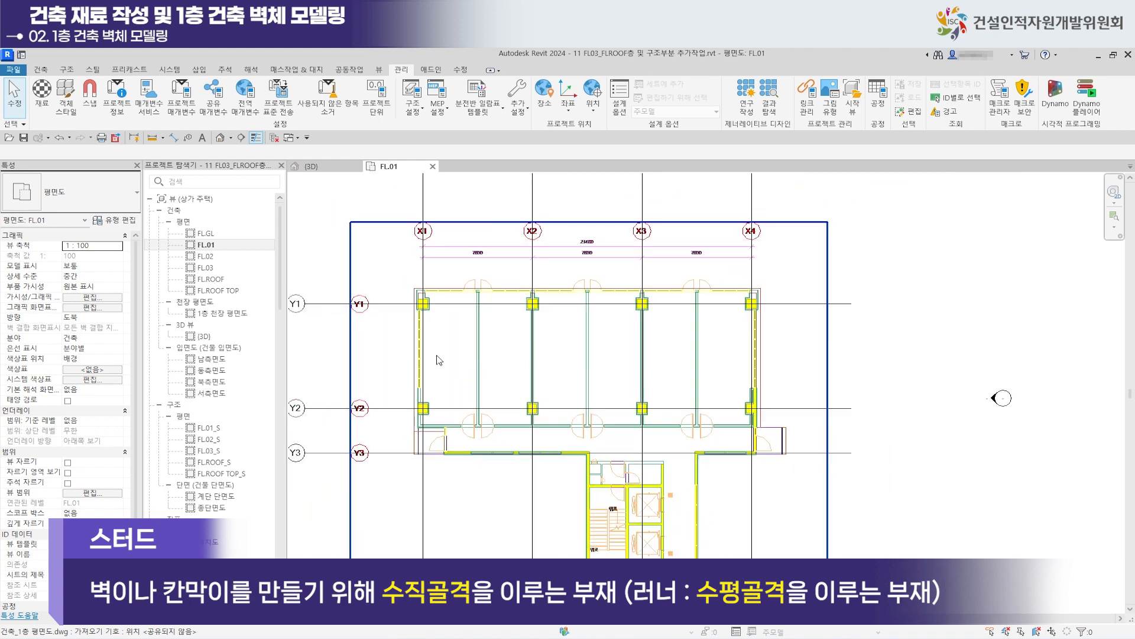
{"action": "scroll", "coordinate": [322, 256], "scroll_direction": "down", "scroll_amount": 2}
{"action": "middle_click_drag", "start_coordinate": [402, 275], "coordinate": [403, 301]}
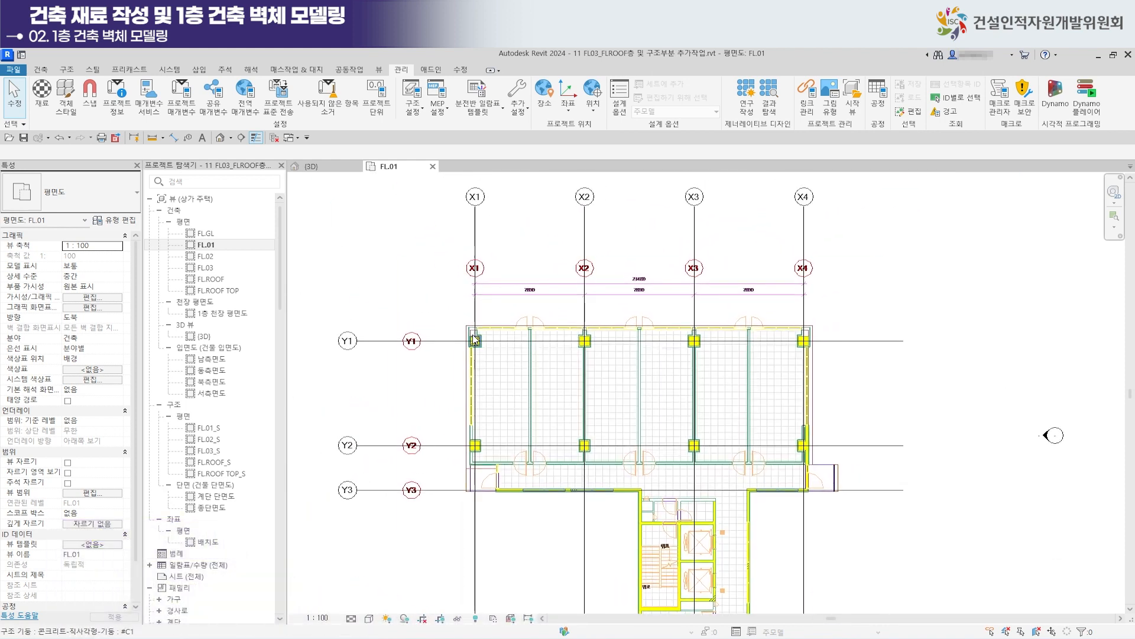
{"action": "scroll", "coordinate": [350, 268], "scroll_direction": "up", "scroll_amount": 1}
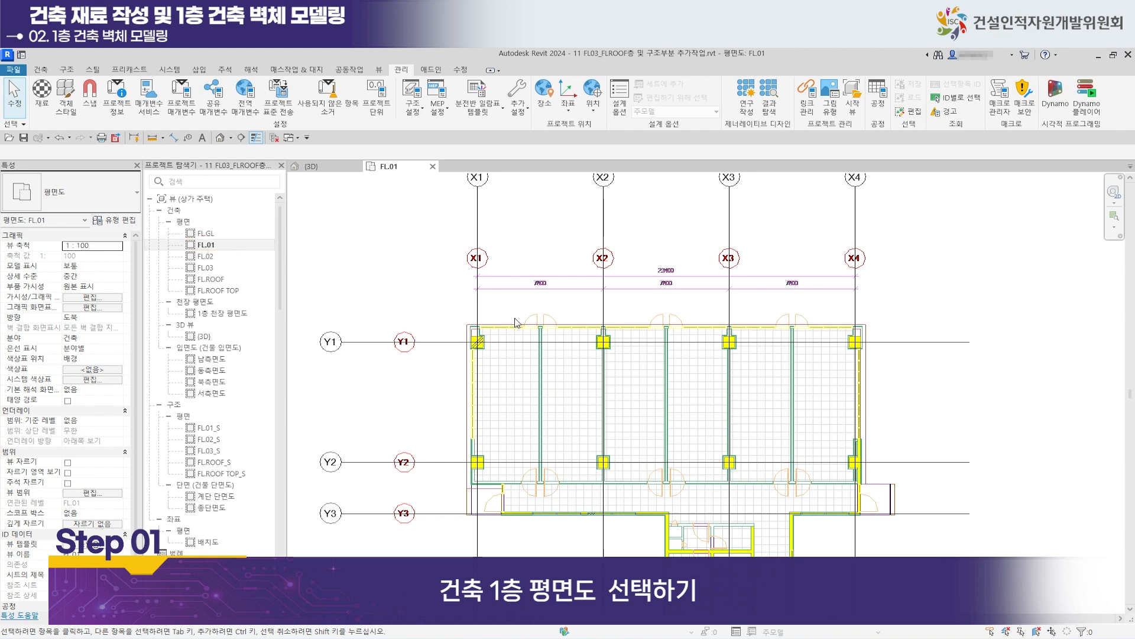
{"action": "scroll", "coordinate": [571, 307], "scroll_direction": "up", "scroll_amount": 10}
{"action": "scroll", "coordinate": [609, 317], "scroll_direction": "down", "scroll_amount": 6}
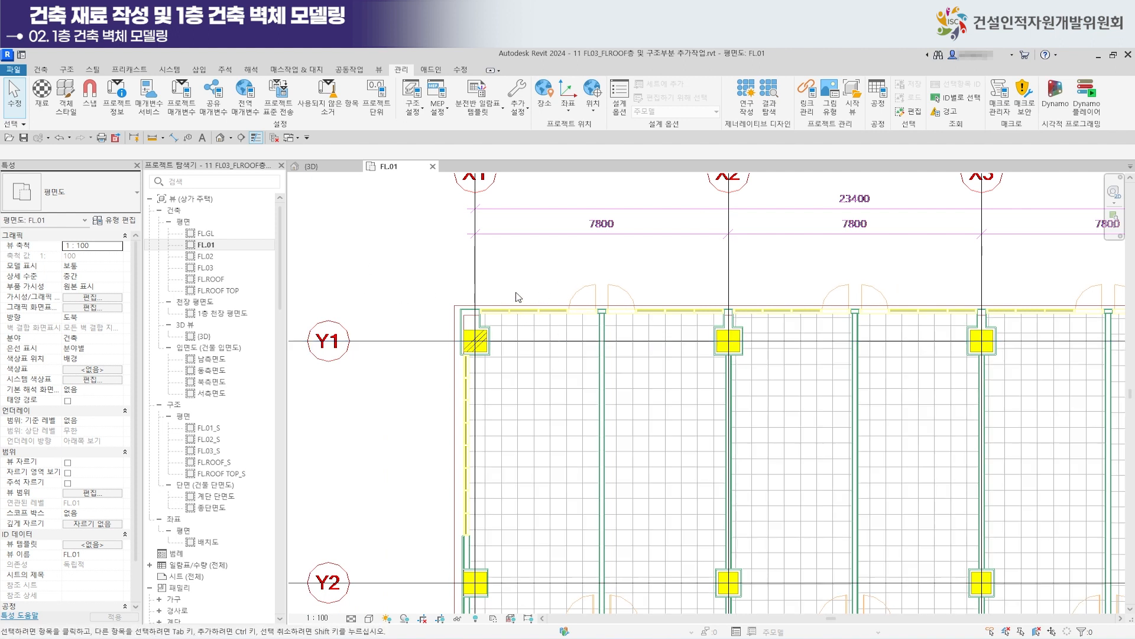
Start an architectural wall and duplicate the basic wall type #W1 as #T180 건식벽.
{"action": "left_click", "coordinate": [39, 70]}
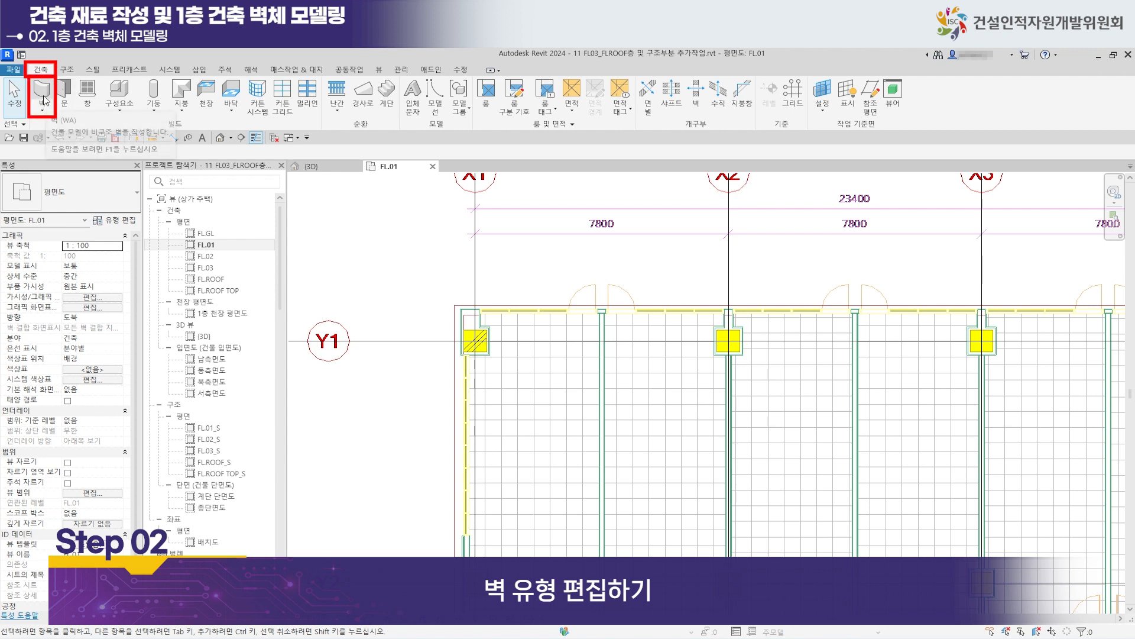
{"action": "left_click", "coordinate": [47, 95]}
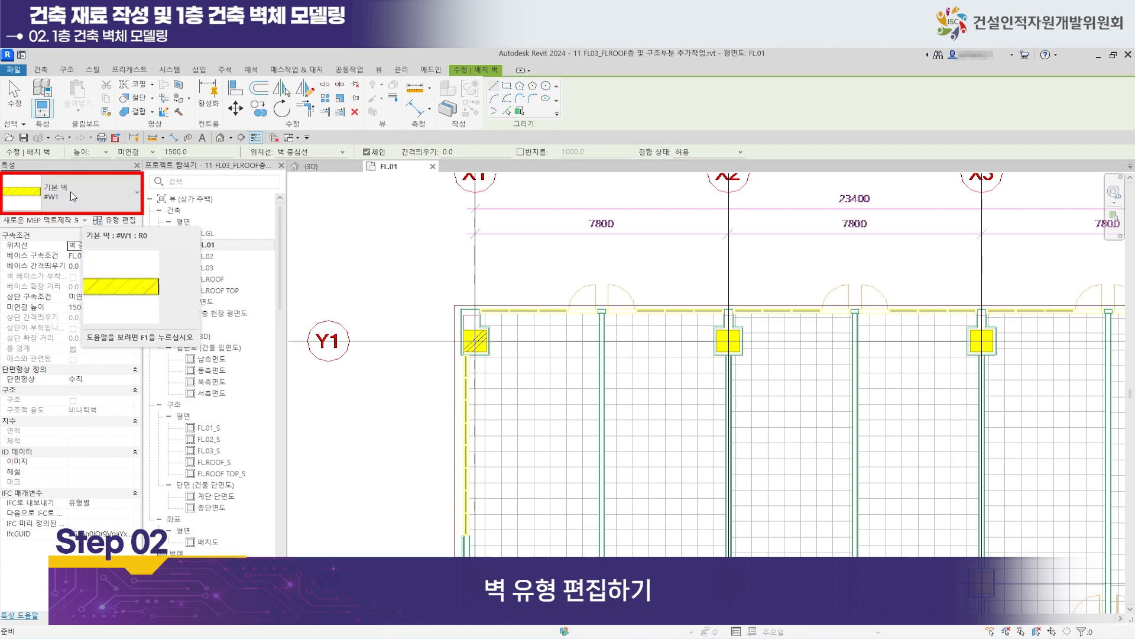
{"action": "left_click", "coordinate": [126, 222]}
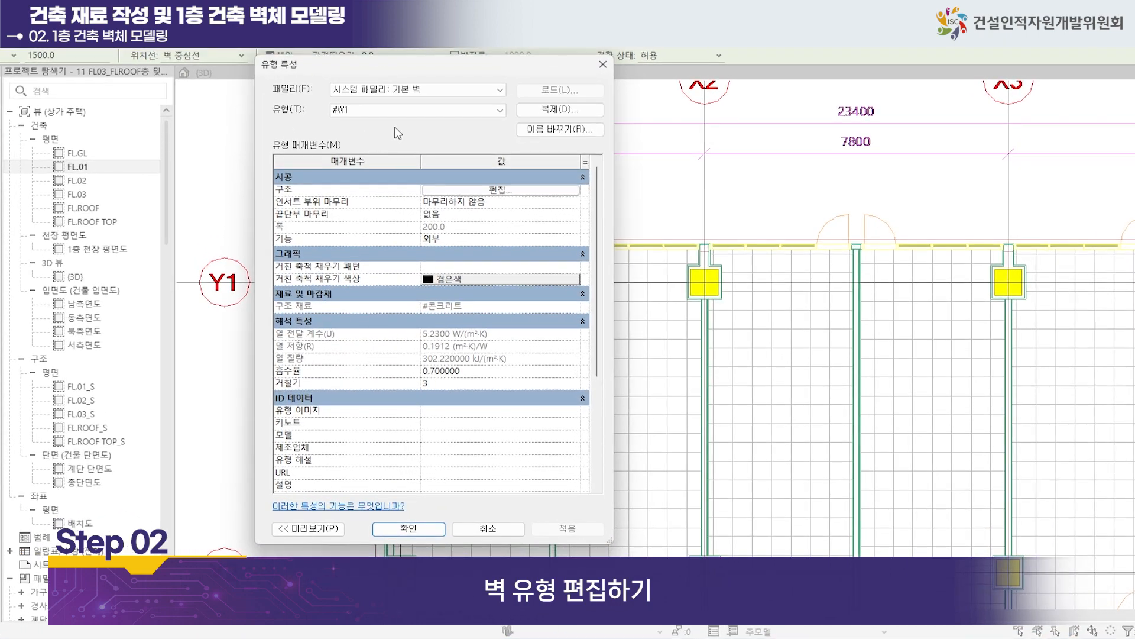
{"action": "left_click", "coordinate": [550, 110]}
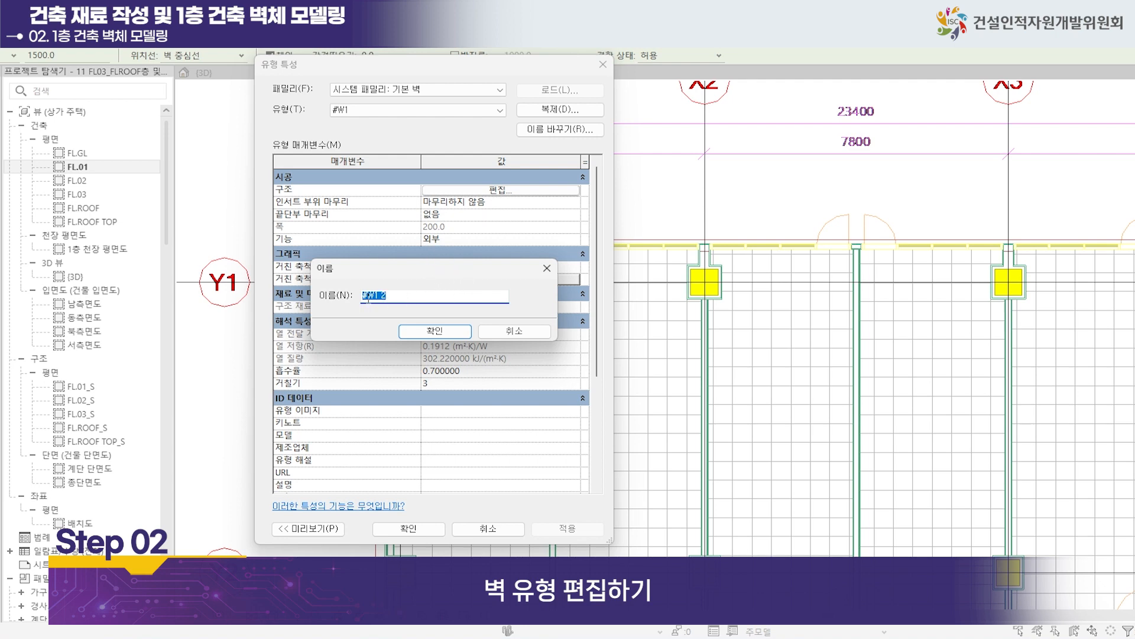
{"action": "left_click_drag", "start_coordinate": [367, 294], "coordinate": [434, 291]}
{"action": "key", "text": "BackSpace"}
{"action": "type", "text": "T180"}
{"action": "type", "text": "건식ㅂ"}
{"action": "left_click", "coordinate": [438, 331]}
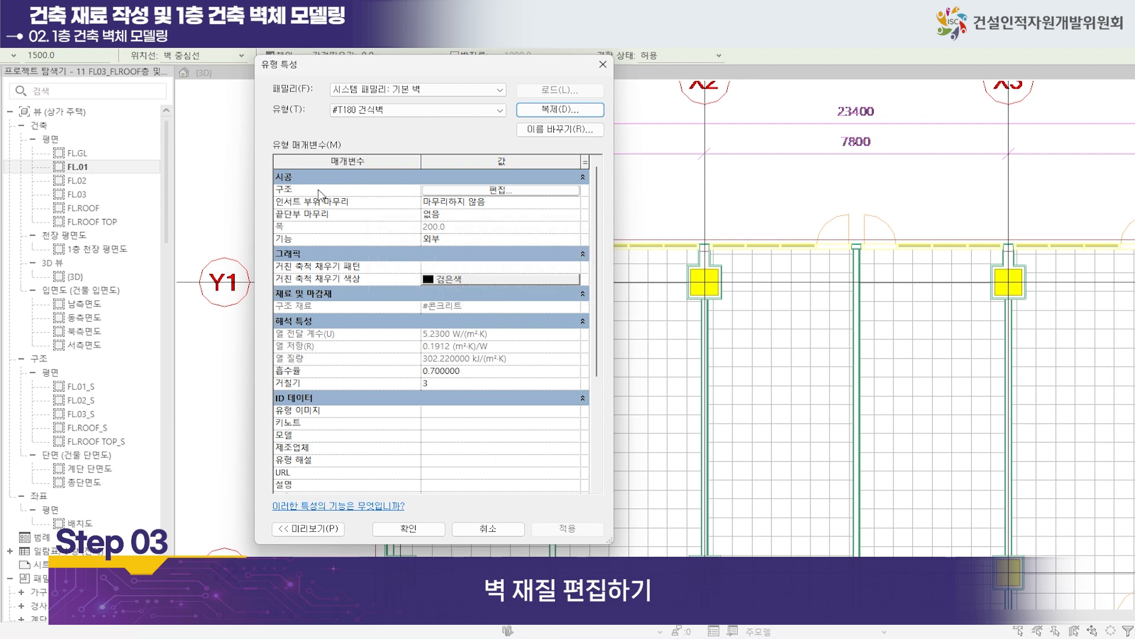
Open the layer structure of #T180 건식벽 for editing and insert four new layers.
{"action": "left_click", "coordinate": [499, 190]}
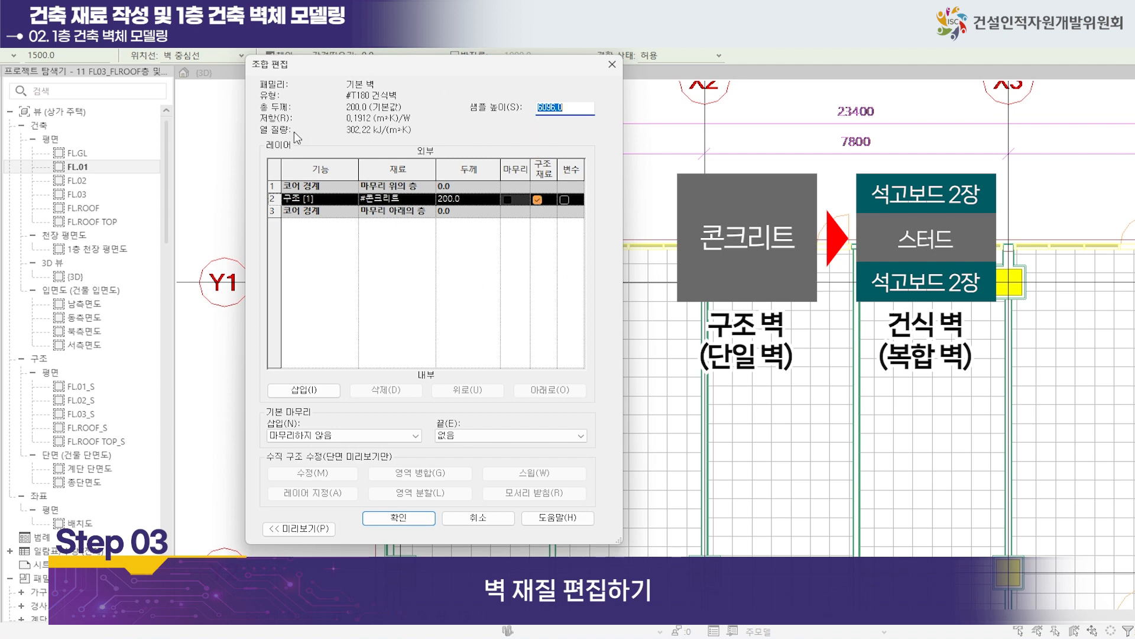
{"action": "left_click", "coordinate": [317, 395]}
{"action": "left_click", "coordinate": [317, 395]}
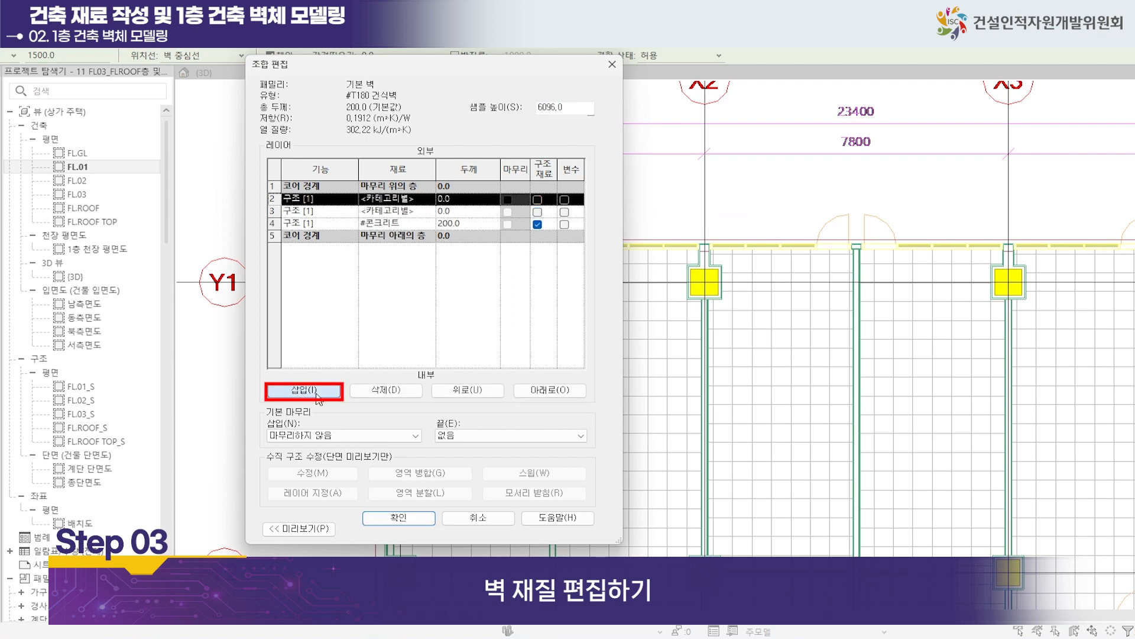
{"action": "left_click", "coordinate": [317, 395]}
{"action": "left_click", "coordinate": [317, 395]}
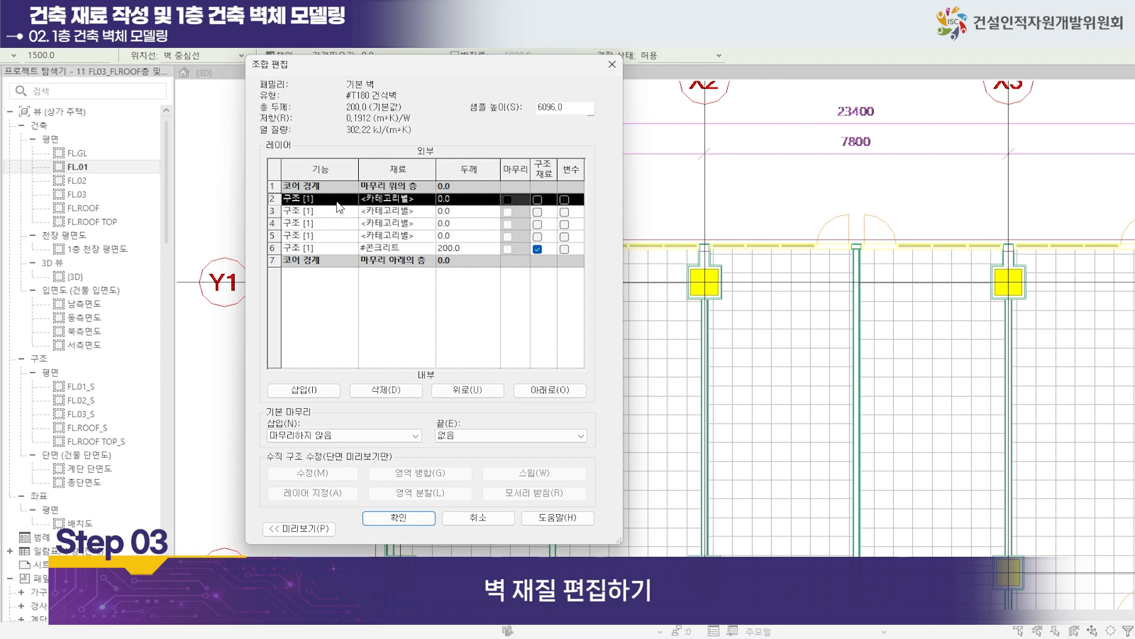
Move two of the new layers above the upper core boundary, on the exterior side of the wall.
{"action": "left_click", "coordinate": [459, 393]}
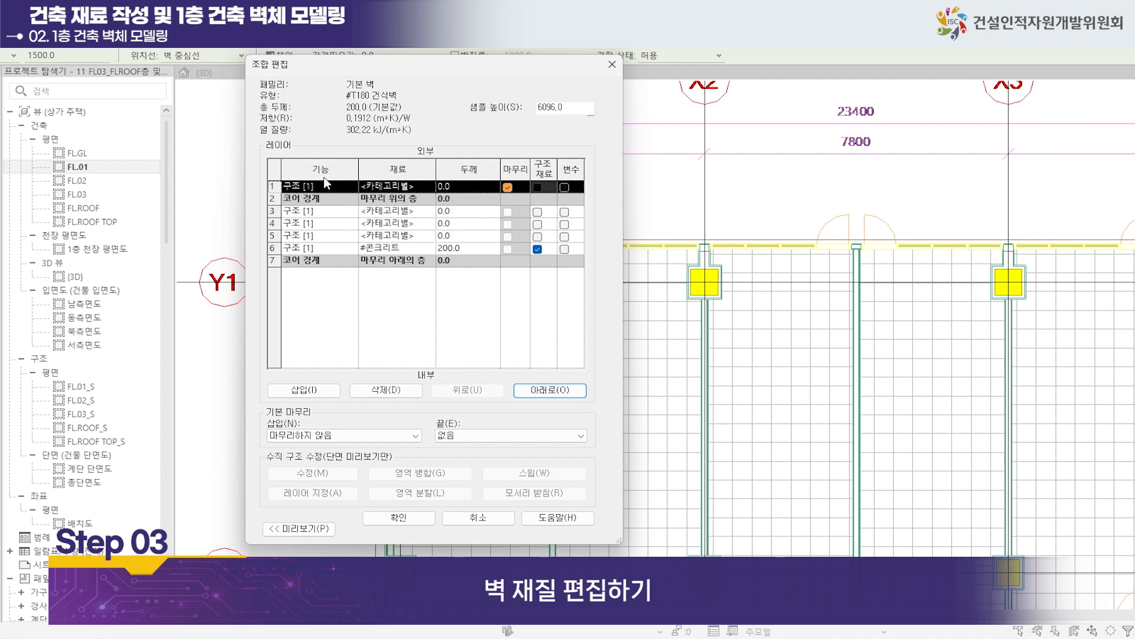
{"action": "left_click", "coordinate": [324, 211]}
{"action": "left_click", "coordinate": [272, 211]}
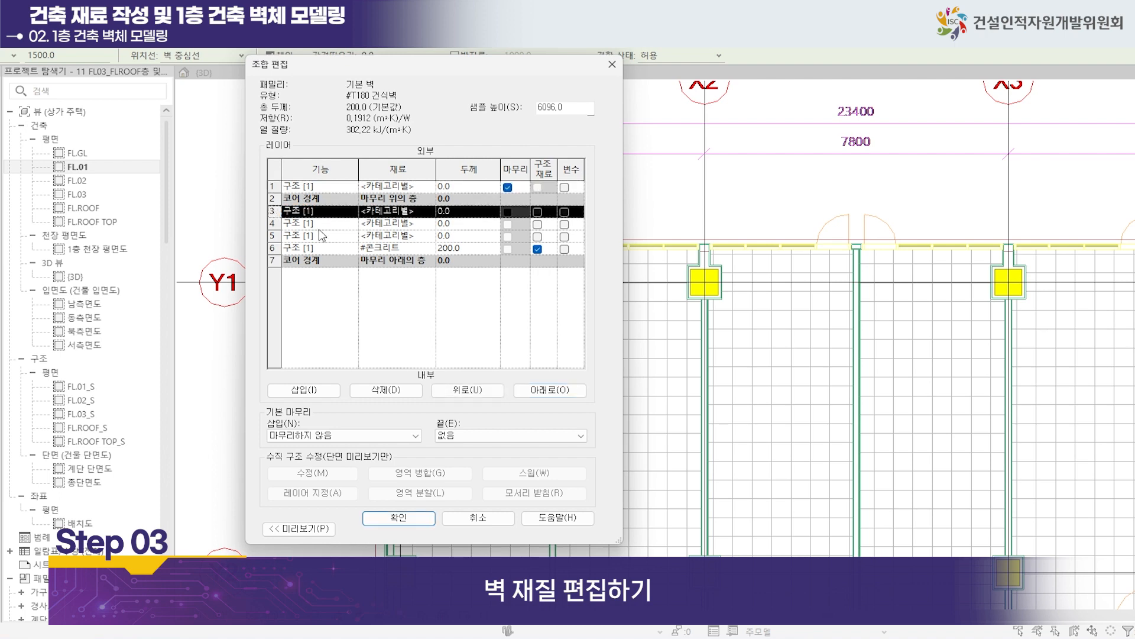
{"action": "left_click", "coordinate": [466, 392]}
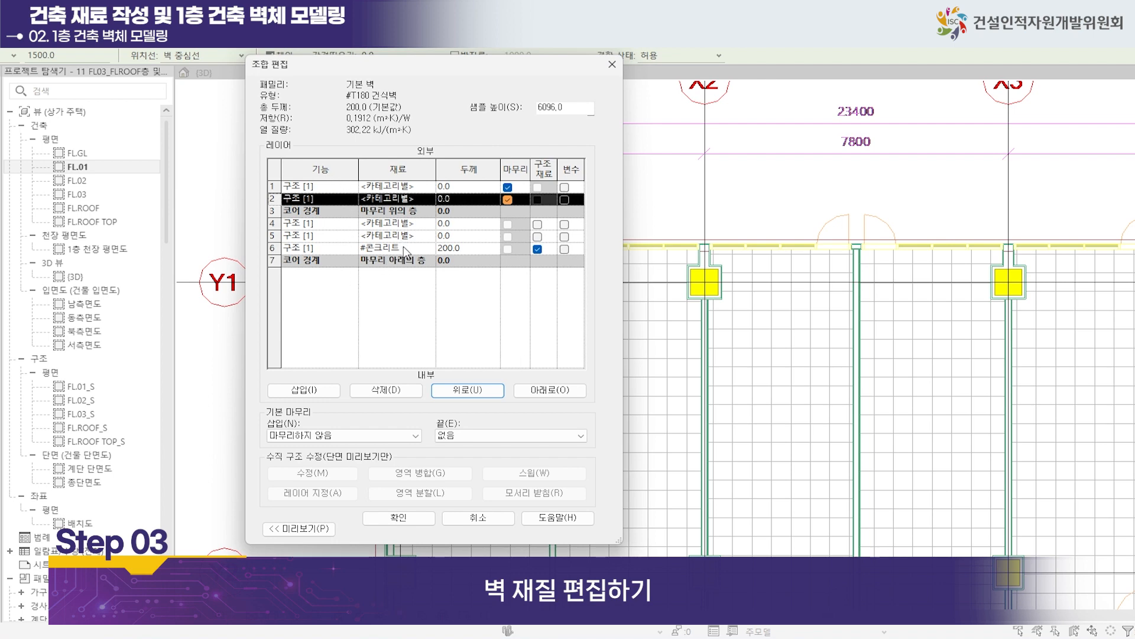
Move the #콘크리트 layer and one new layer below the lower core boundary, leaving a single layer inside the core.
{"action": "left_click", "coordinate": [273, 249]}
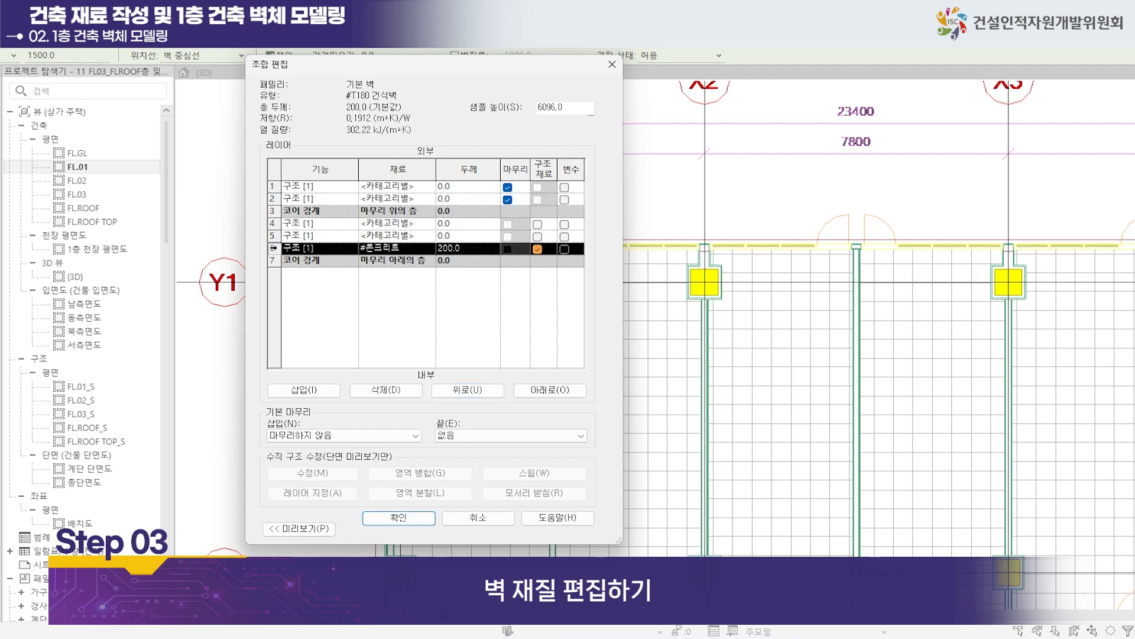
{"action": "left_click", "coordinate": [542, 392]}
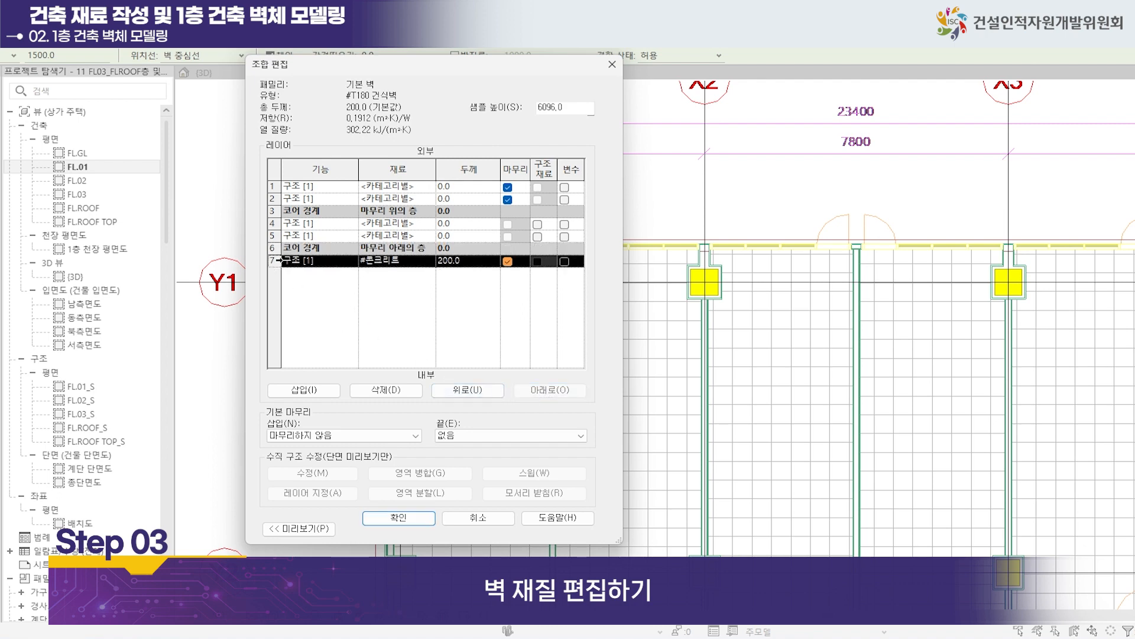
{"action": "left_click", "coordinate": [275, 236]}
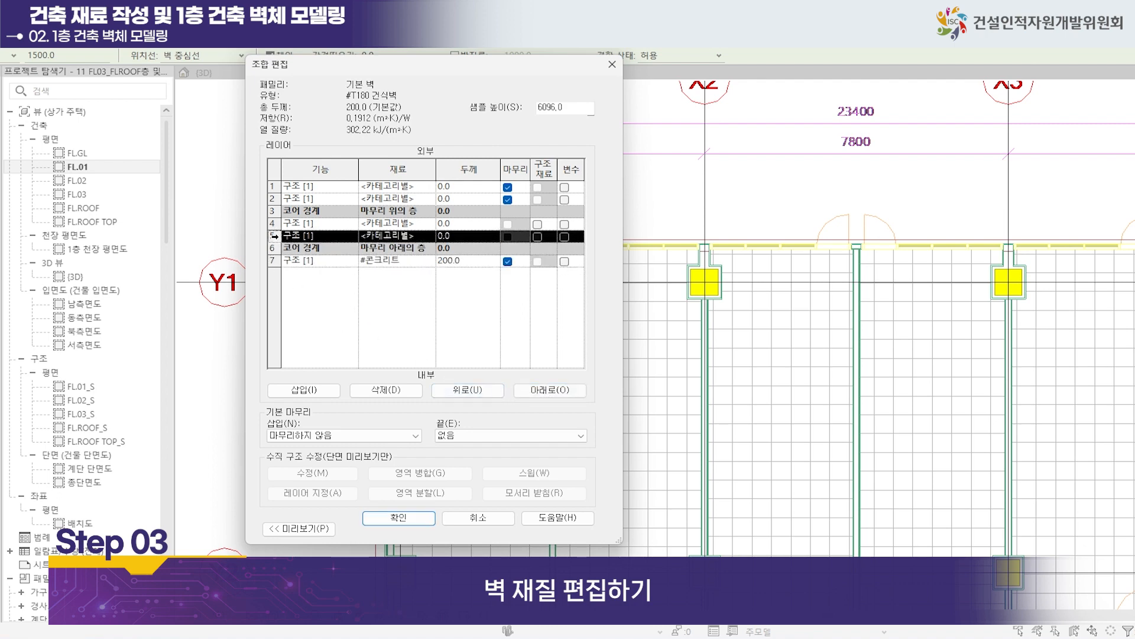
{"action": "left_click", "coordinate": [540, 392]}
{"action": "left_click", "coordinate": [540, 391]}
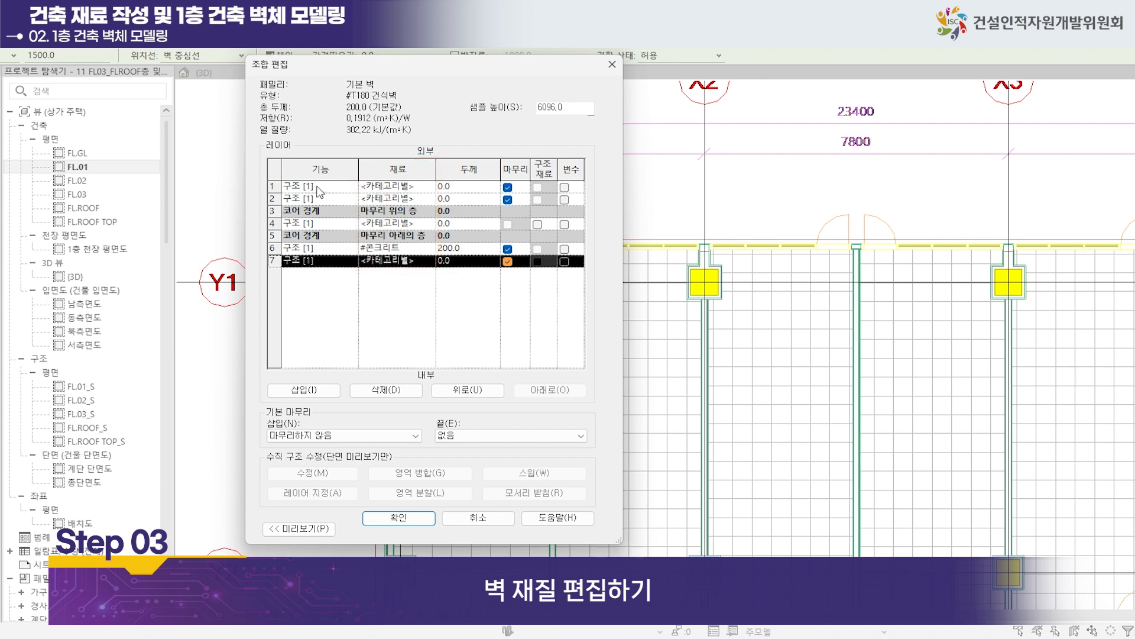
Assign the #석고보드 material to both layers on the exterior side of the core.
{"action": "left_click", "coordinate": [414, 186]}
{"action": "left_click", "coordinate": [431, 186]}
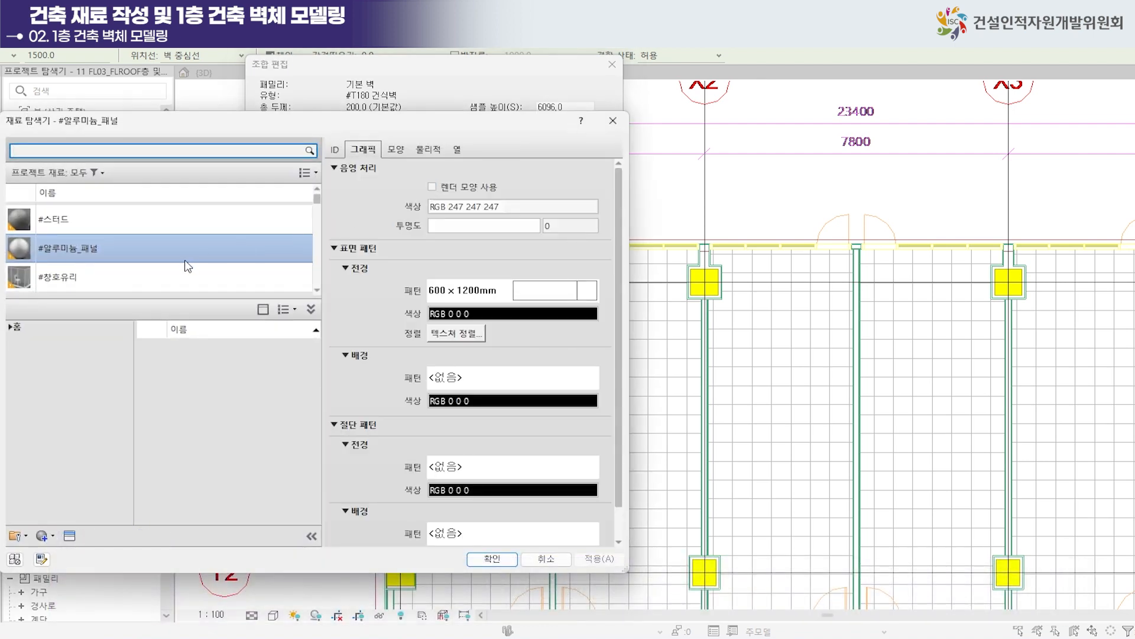
{"action": "scroll", "coordinate": [269, 239], "scroll_direction": "up", "scroll_amount": 1}
{"action": "left_click", "coordinate": [235, 228]}
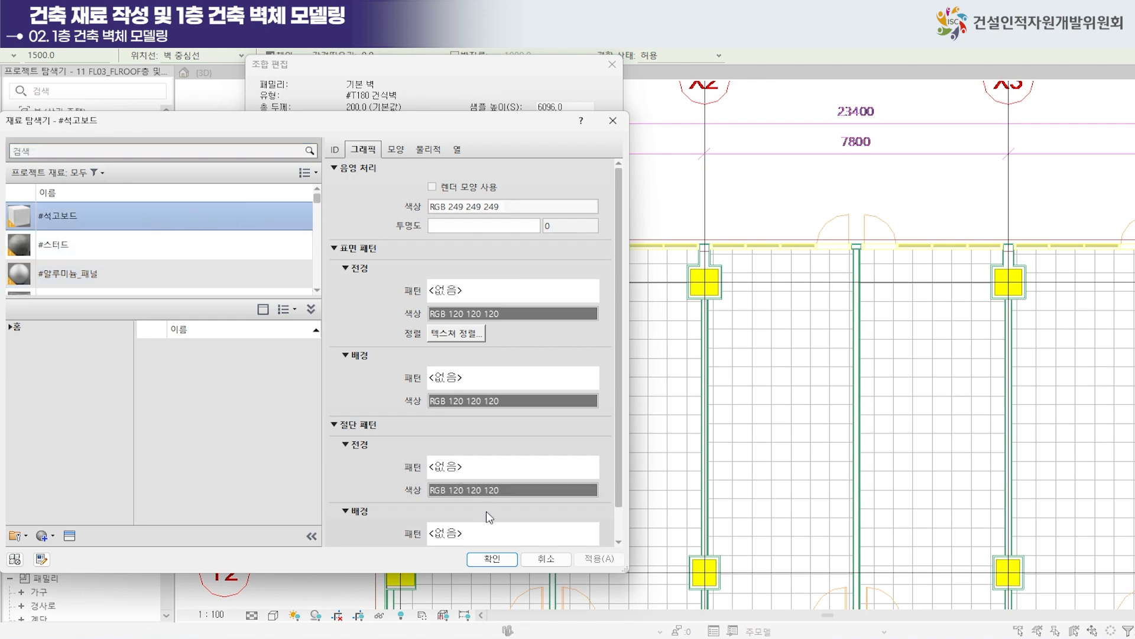
{"action": "left_click", "coordinate": [492, 559]}
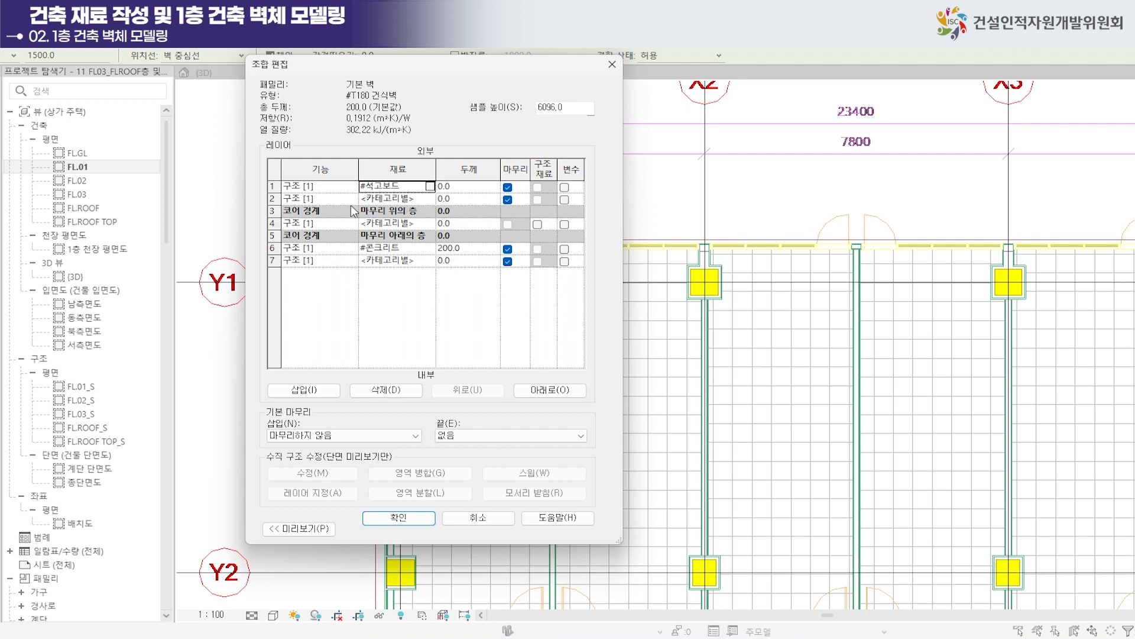
{"action": "left_click", "coordinate": [430, 186]}
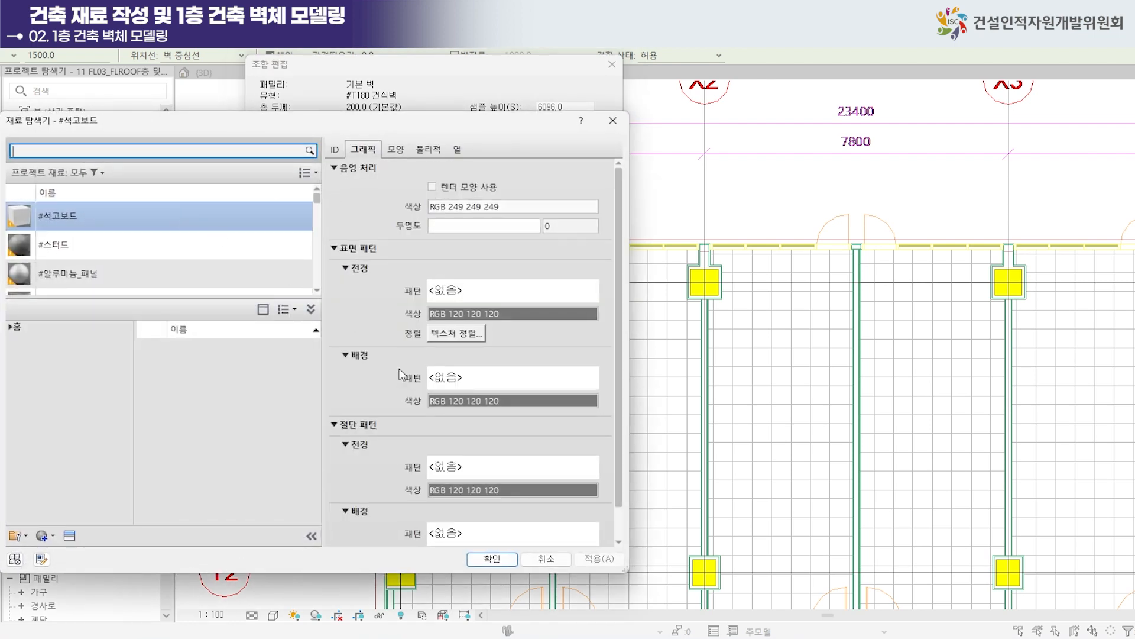
{"action": "left_click", "coordinate": [494, 558]}
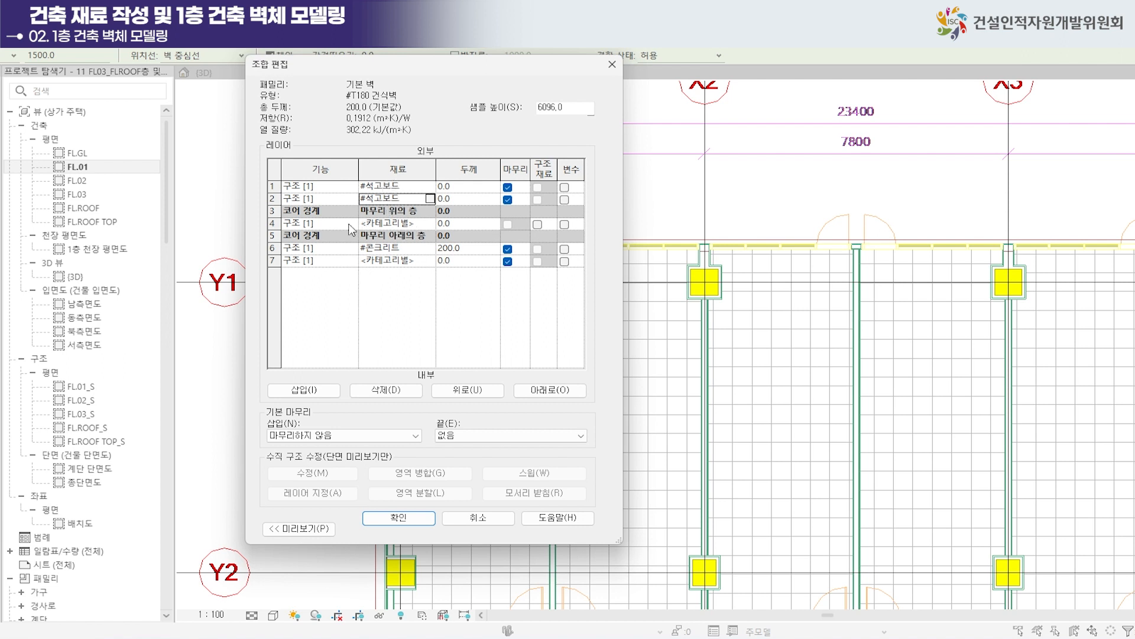
Assign the #스터드 material to the single layer inside the core.
{"action": "left_click", "coordinate": [428, 226]}
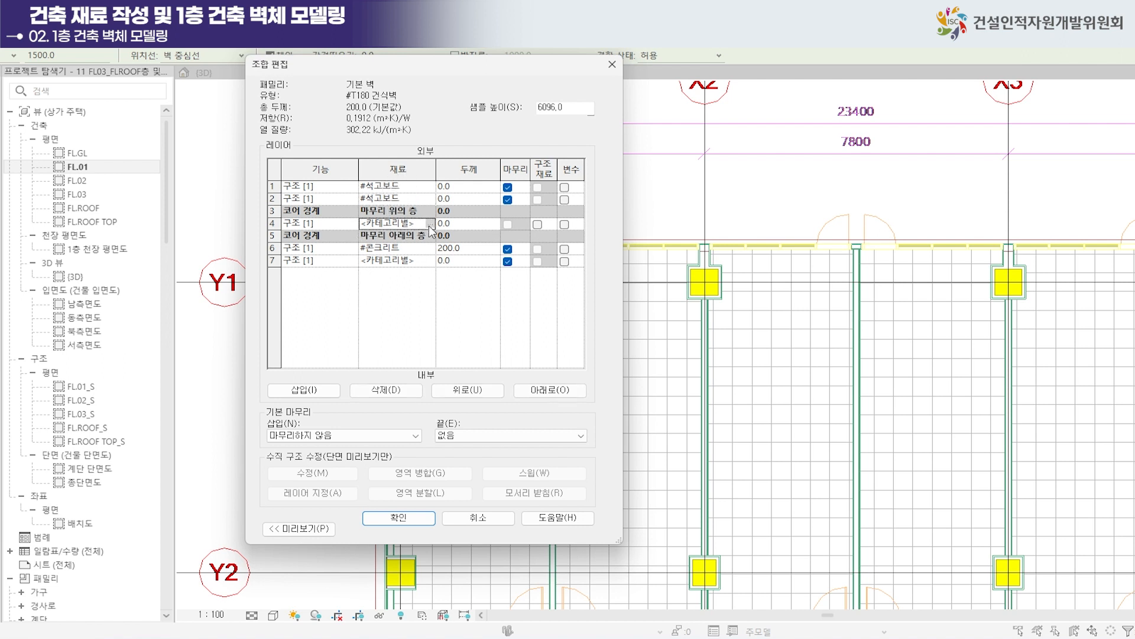
{"action": "left_click", "coordinate": [429, 224]}
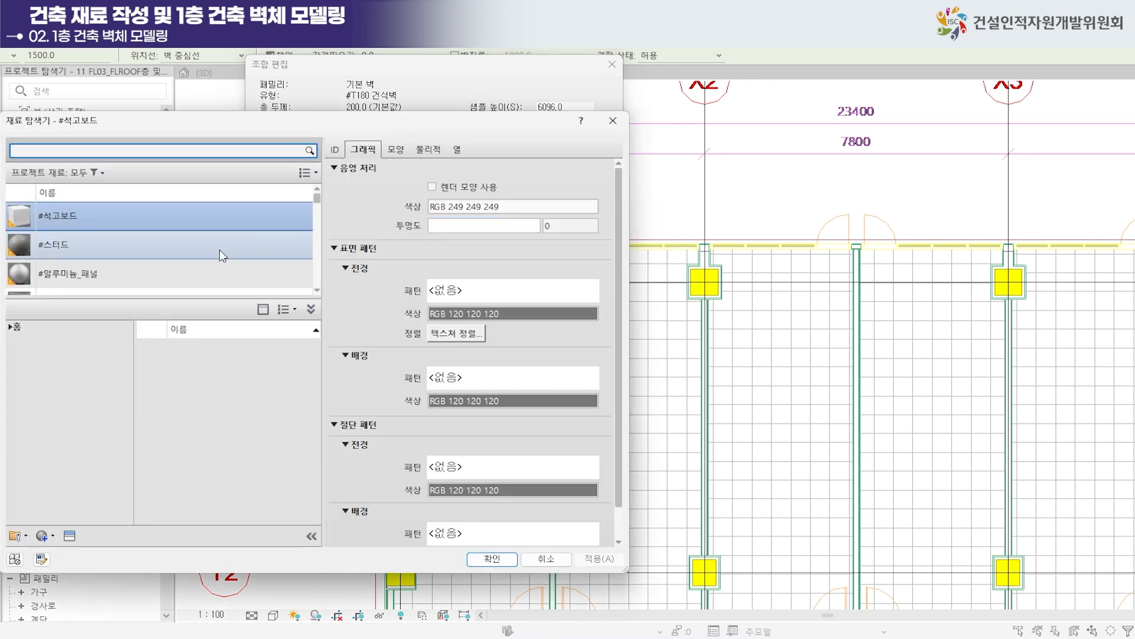
{"action": "left_click", "coordinate": [137, 250]}
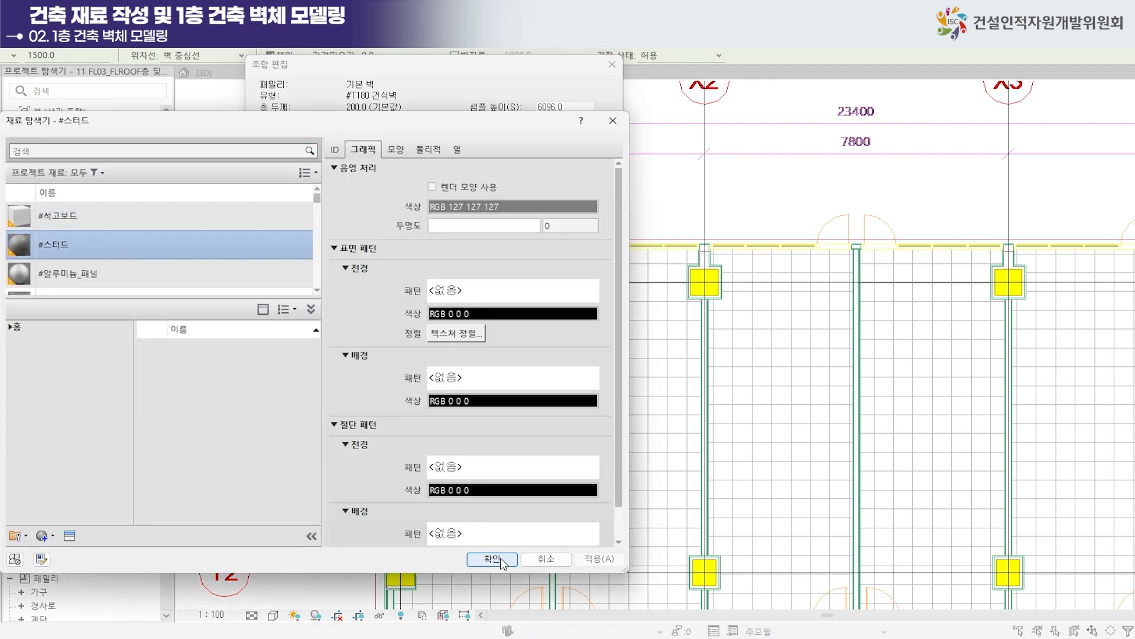
{"action": "left_click", "coordinate": [500, 558]}
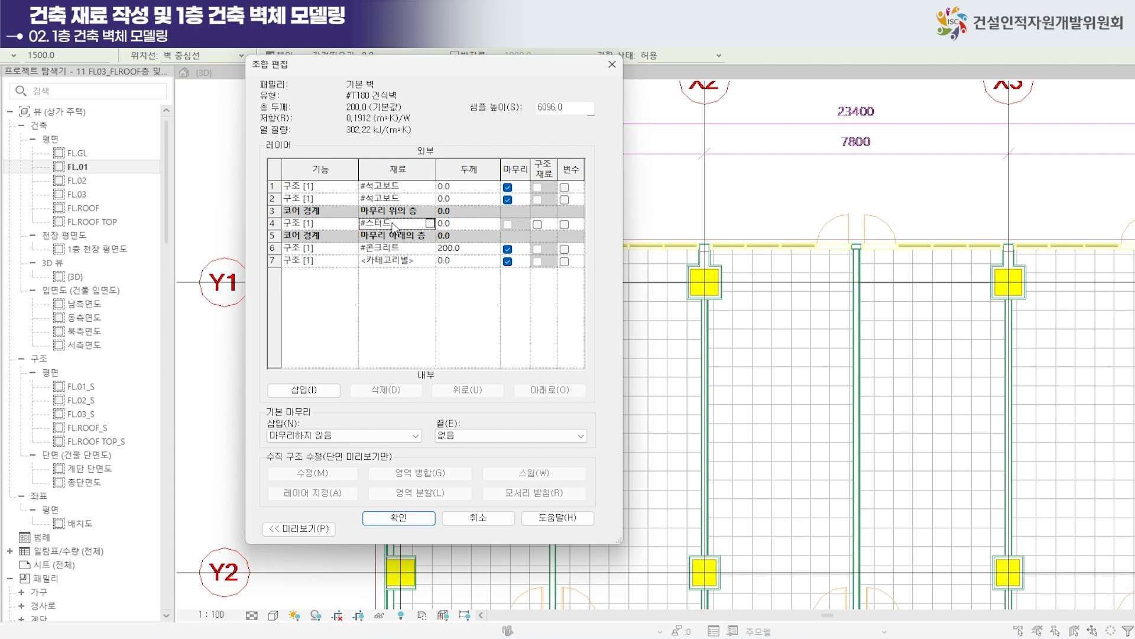
Assign the #석고보드 material to both layers on the interior side of the core, replacing #콘크리트.
{"action": "left_click", "coordinate": [391, 247]}
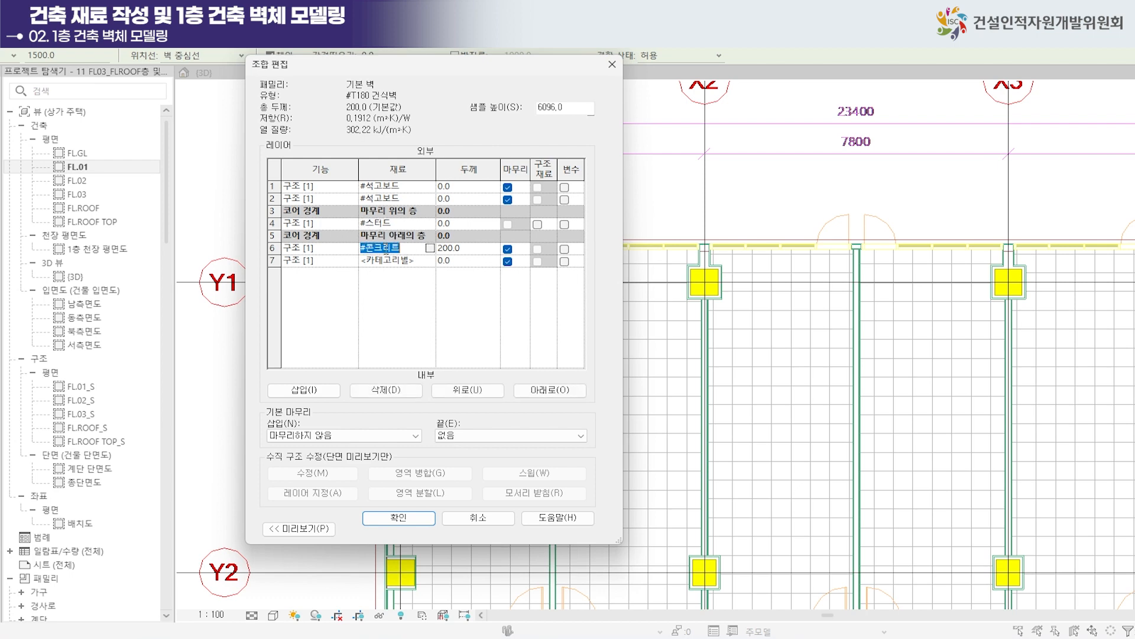
{"action": "left_click", "coordinate": [429, 247]}
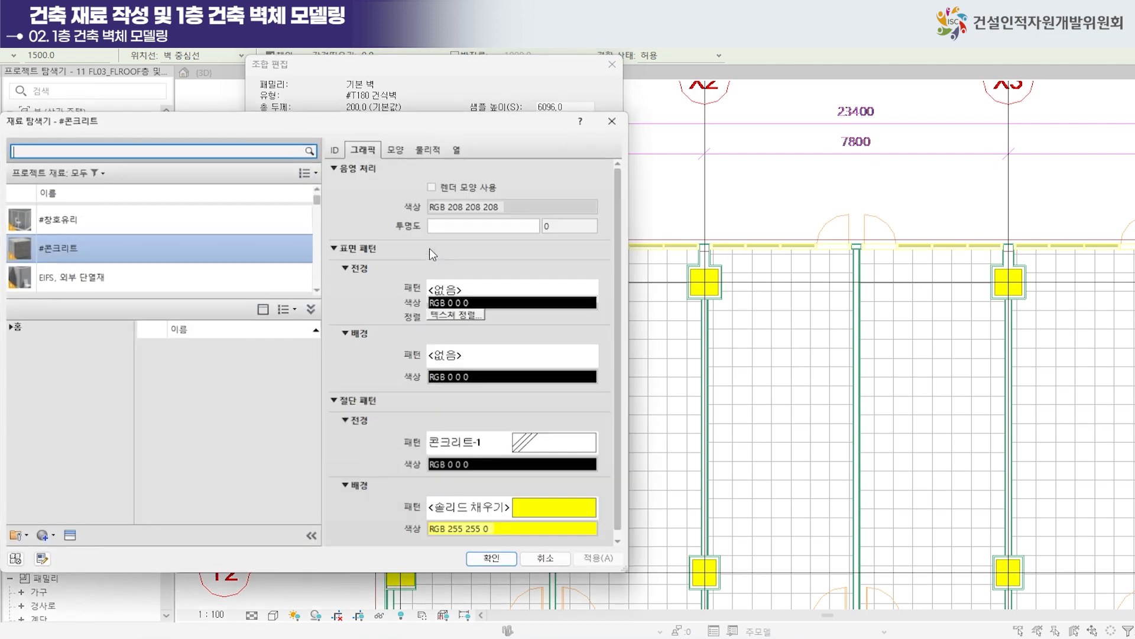
{"action": "scroll", "coordinate": [222, 235], "scroll_direction": "down", "scroll_amount": 3}
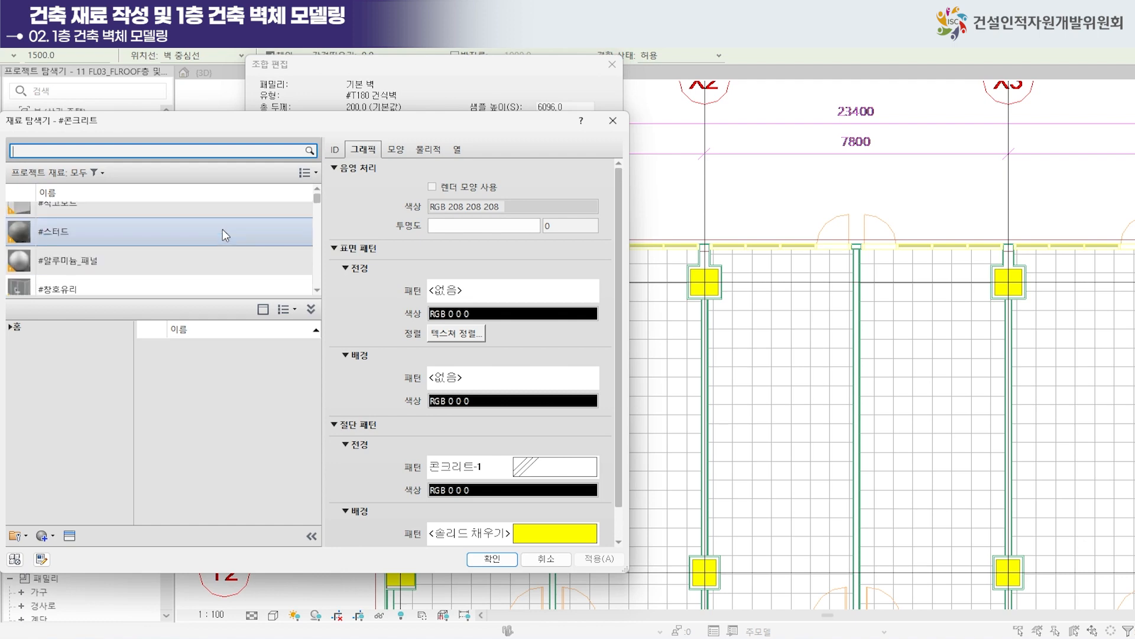
{"action": "left_click", "coordinate": [195, 225]}
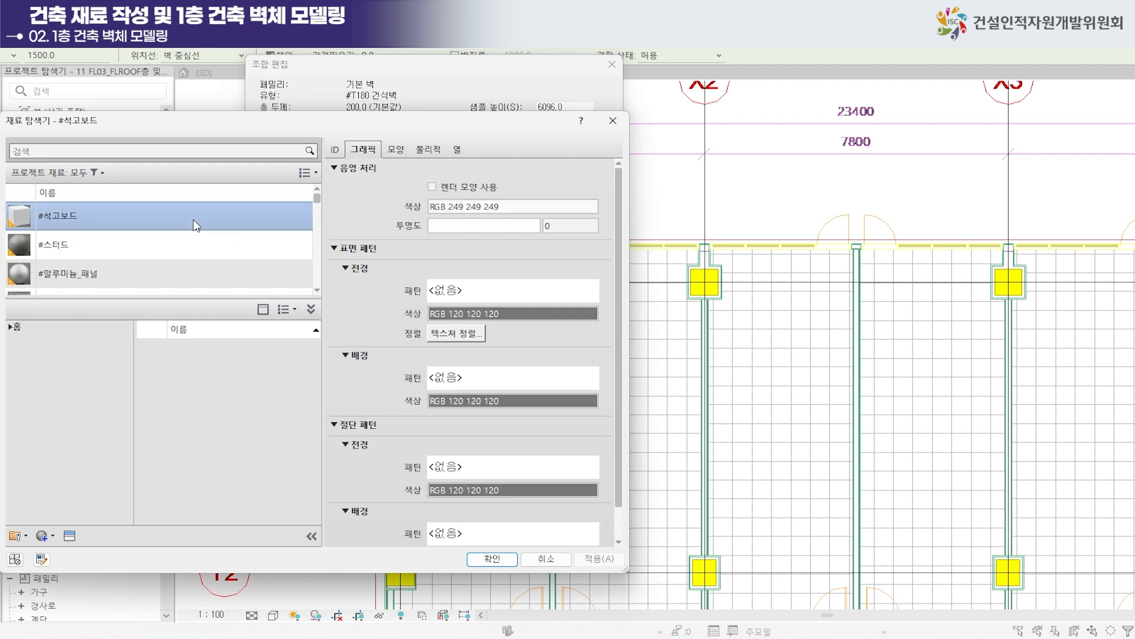
{"action": "left_click", "coordinate": [501, 564]}
{"action": "left_click", "coordinate": [427, 261]}
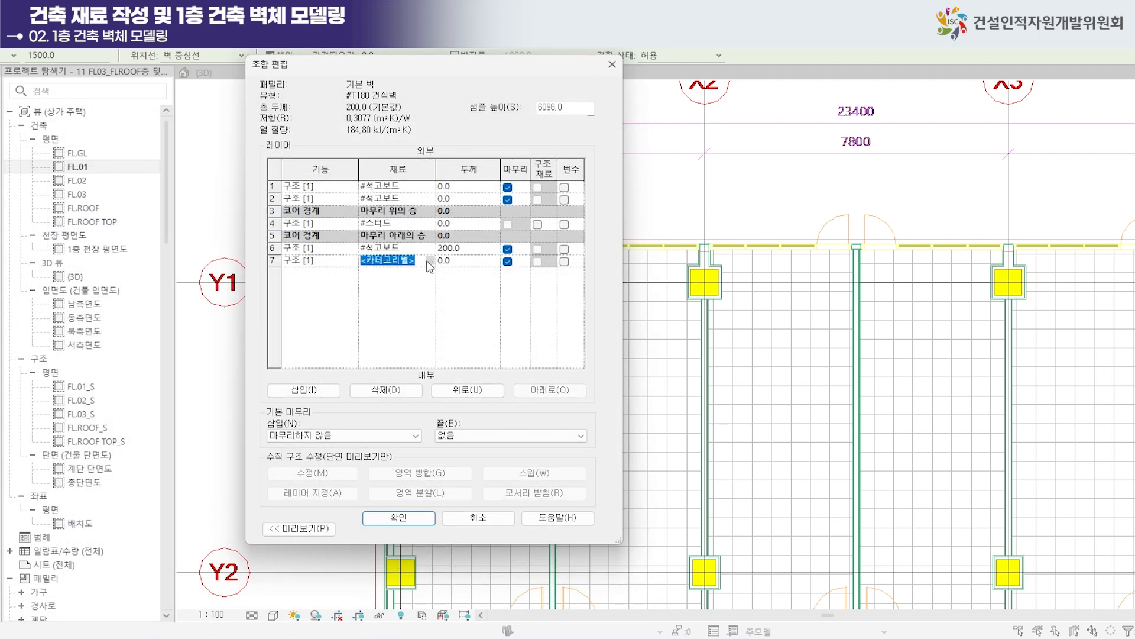
{"action": "left_click", "coordinate": [428, 261]}
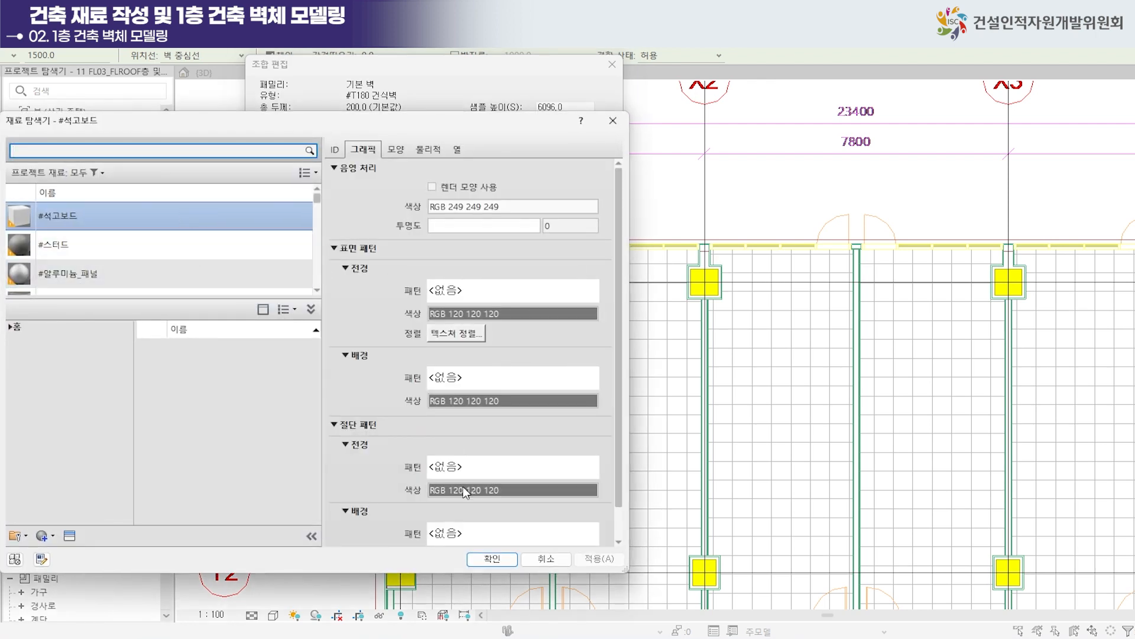
{"action": "left_click", "coordinate": [494, 559]}
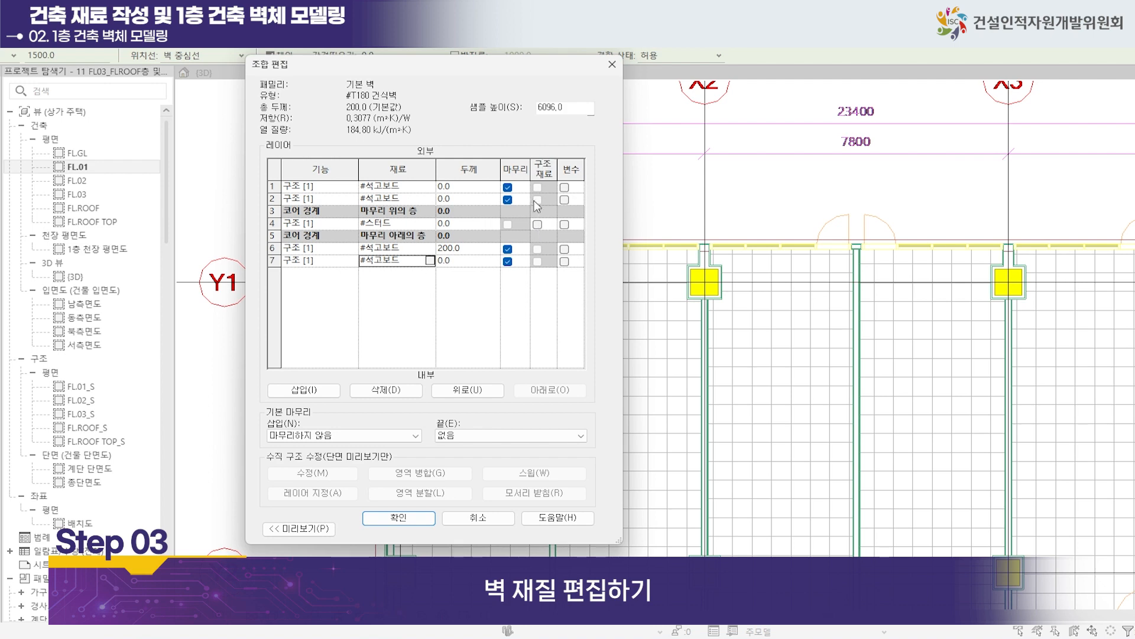
Mark the #스터드 layer as the structural material and set the thickness of all four #석고보드 layers to 12.
{"action": "left_click", "coordinate": [538, 225]}
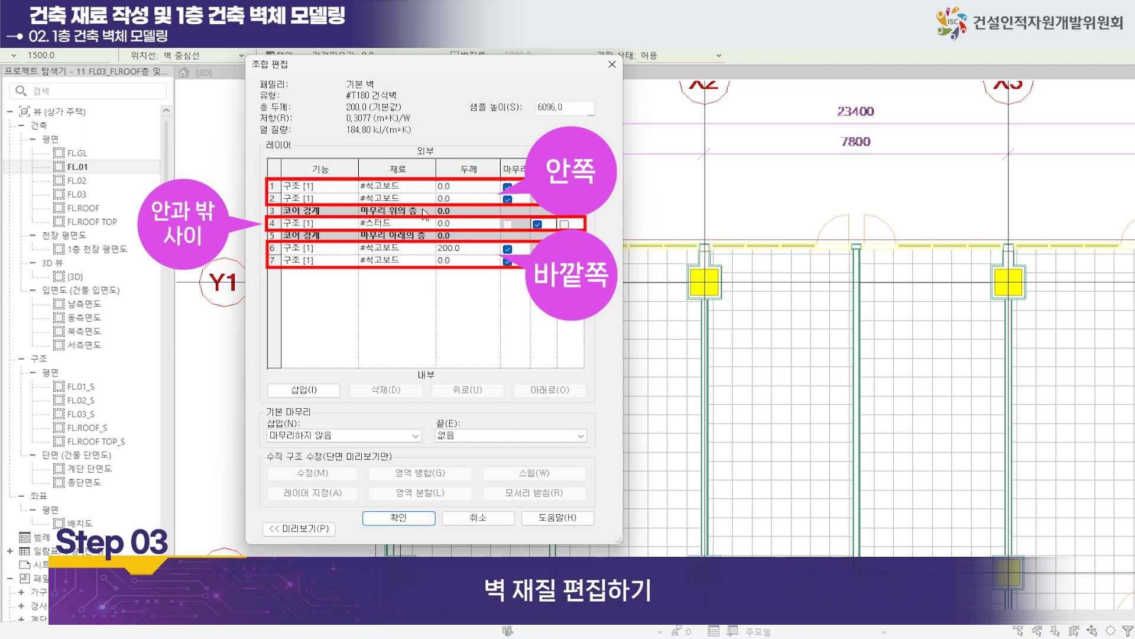
{"action": "left_click", "coordinate": [460, 186]}
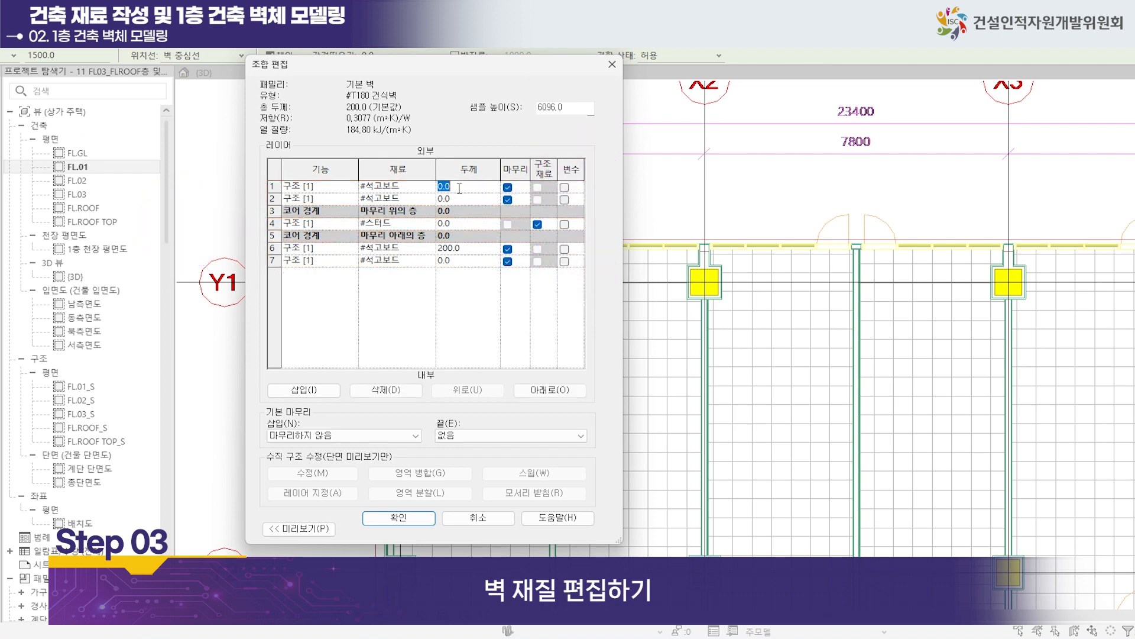
{"action": "type", "text": "12"}
{"action": "left_click", "coordinate": [453, 201]}
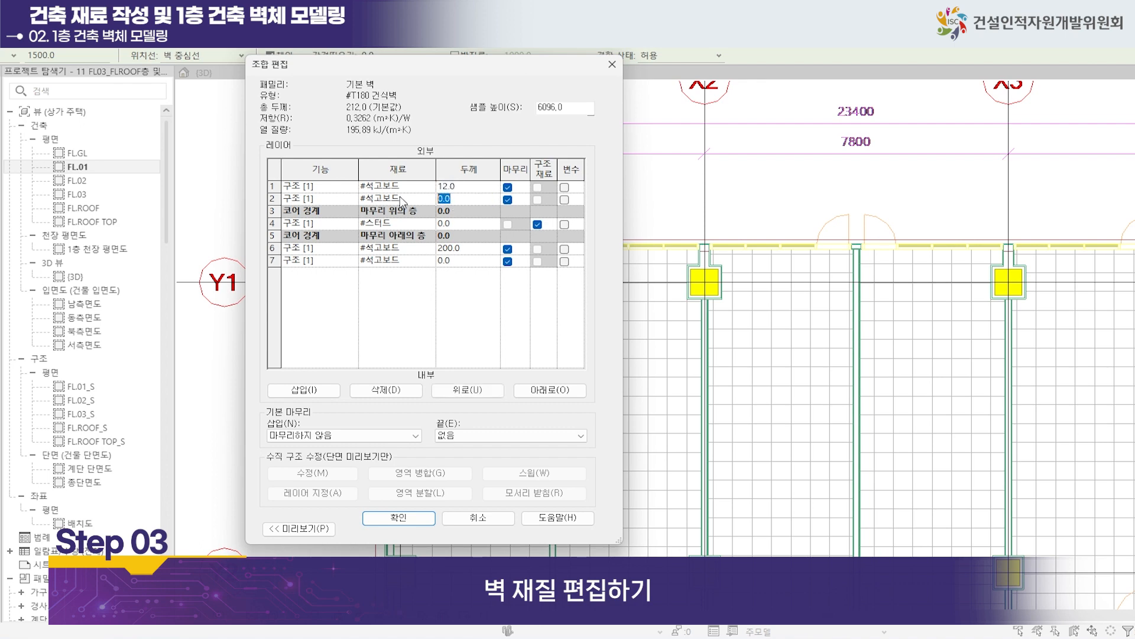
{"action": "left_click", "coordinate": [465, 248]}
{"action": "type", "text": "12"}
{"action": "left_click", "coordinate": [462, 261]}
{"action": "type", "text": "12"}
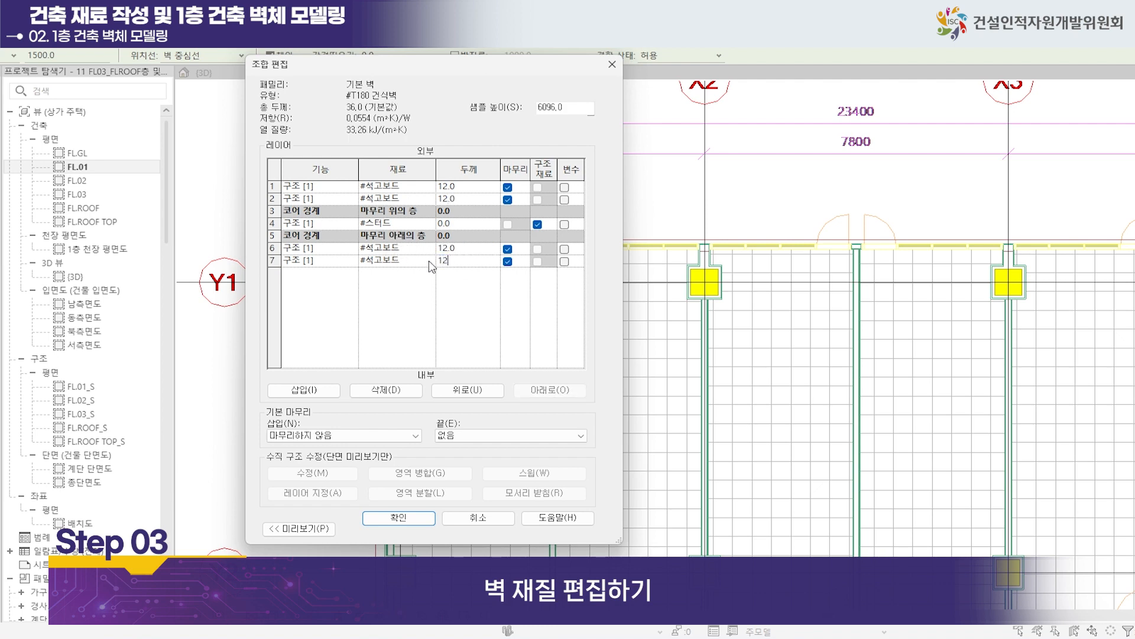
Set the #스터드 core layer's thickness to 132 and accept the layer structure and type properties of #T180 건식벽.
{"action": "left_click", "coordinate": [458, 225]}
{"action": "type", "text": "132"}
{"action": "left_click", "coordinate": [400, 517]}
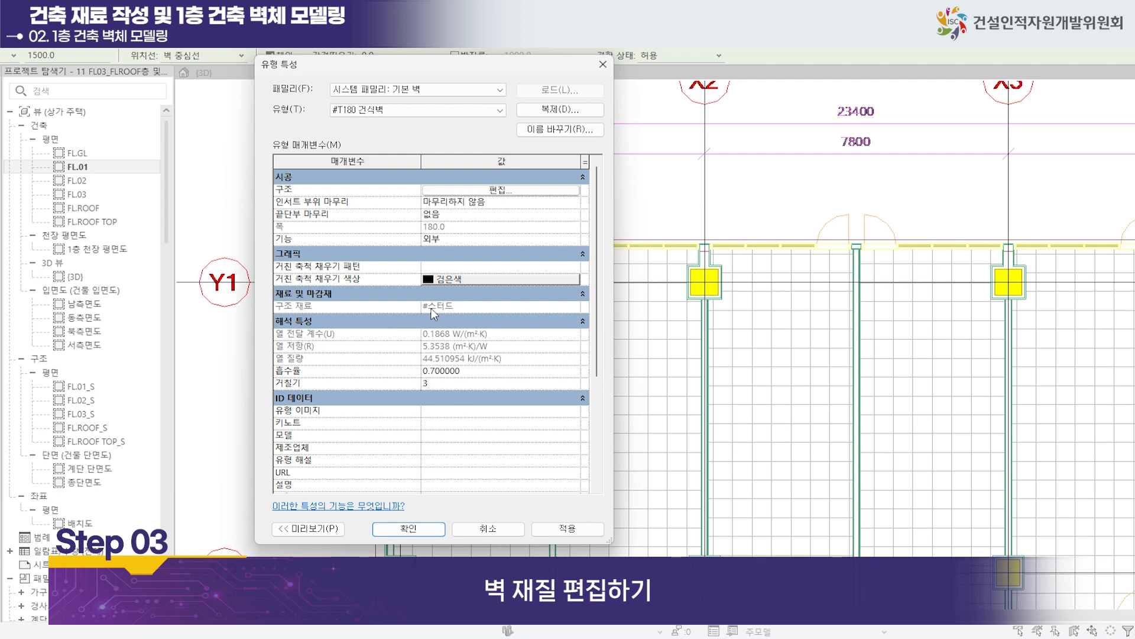
{"action": "left_click", "coordinate": [497, 190]}
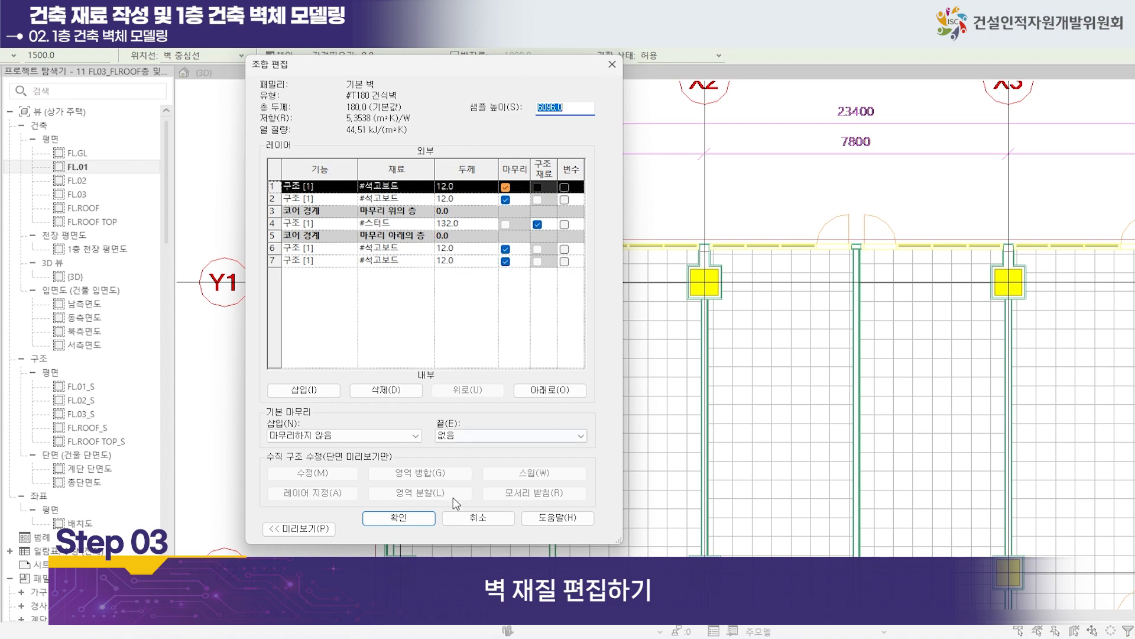
{"action": "left_click", "coordinate": [415, 516]}
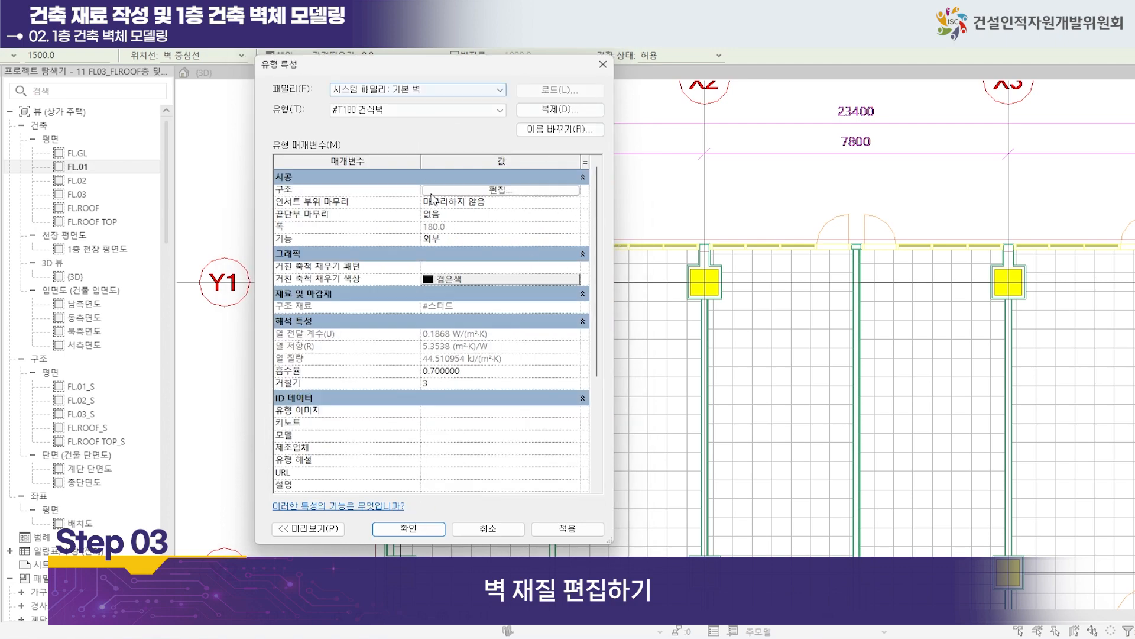
{"action": "left_click", "coordinate": [417, 535]}
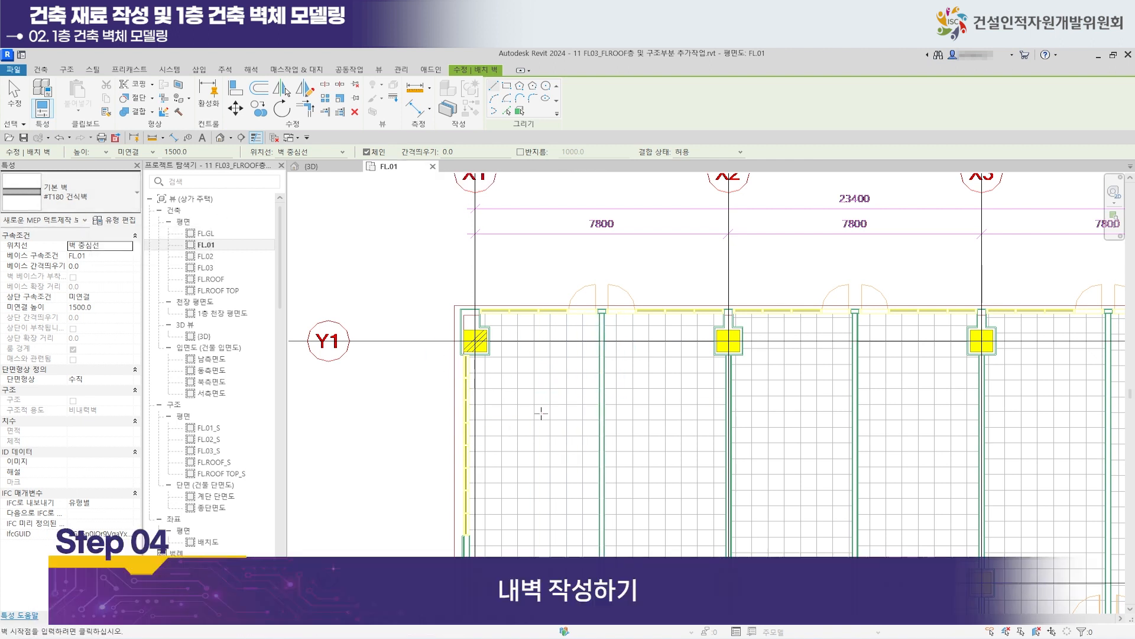
Examine the interior wall outlines of the imported drawing around the columns and along grid Y1 in the FL.01 plan.
{"action": "middle_click_drag", "start_coordinate": [544, 434], "coordinate": [453, 319]}
{"action": "scroll", "coordinate": [464, 393], "scroll_direction": "up", "scroll_amount": 2}
{"action": "scroll", "coordinate": [467, 364], "scroll_direction": "down", "scroll_amount": 3}
{"action": "middle_click_drag", "start_coordinate": [473, 358], "coordinate": [451, 390]}
{"action": "scroll", "coordinate": [473, 266], "scroll_direction": "up", "scroll_amount": 6}
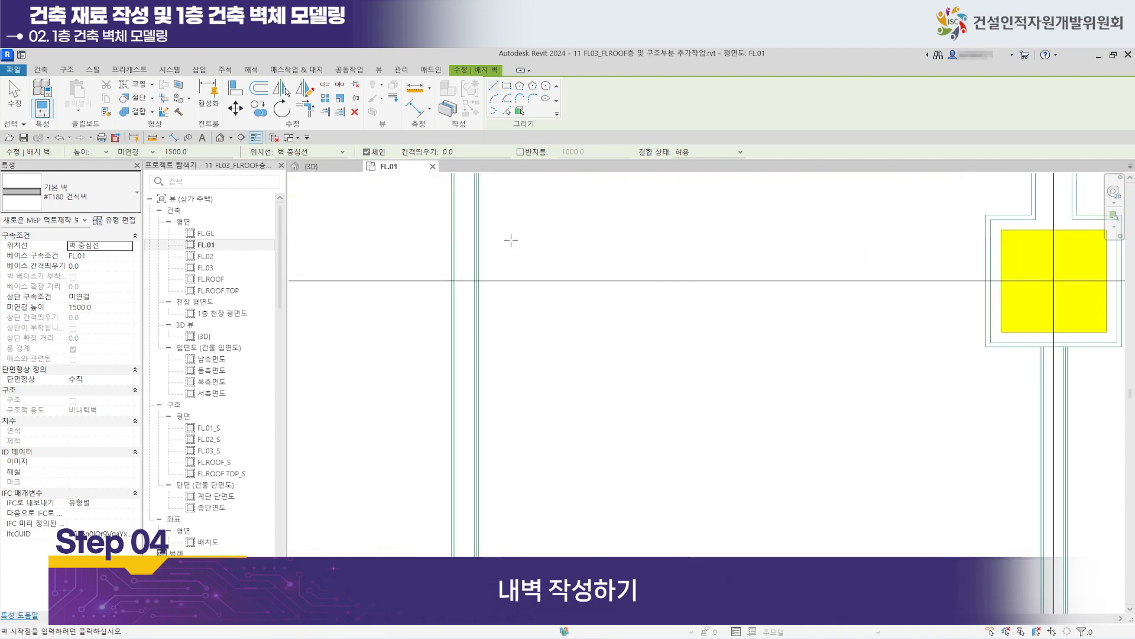
{"action": "scroll", "coordinate": [502, 337], "scroll_direction": "up", "scroll_amount": 2}
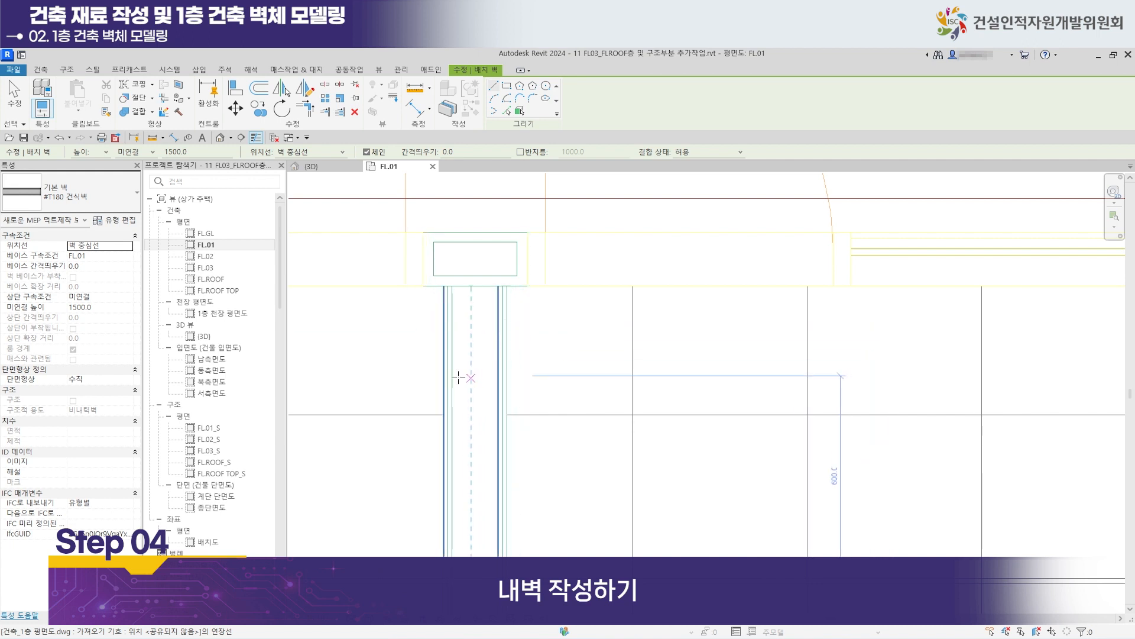
{"action": "scroll", "coordinate": [506, 397], "scroll_direction": "down", "scroll_amount": 1}
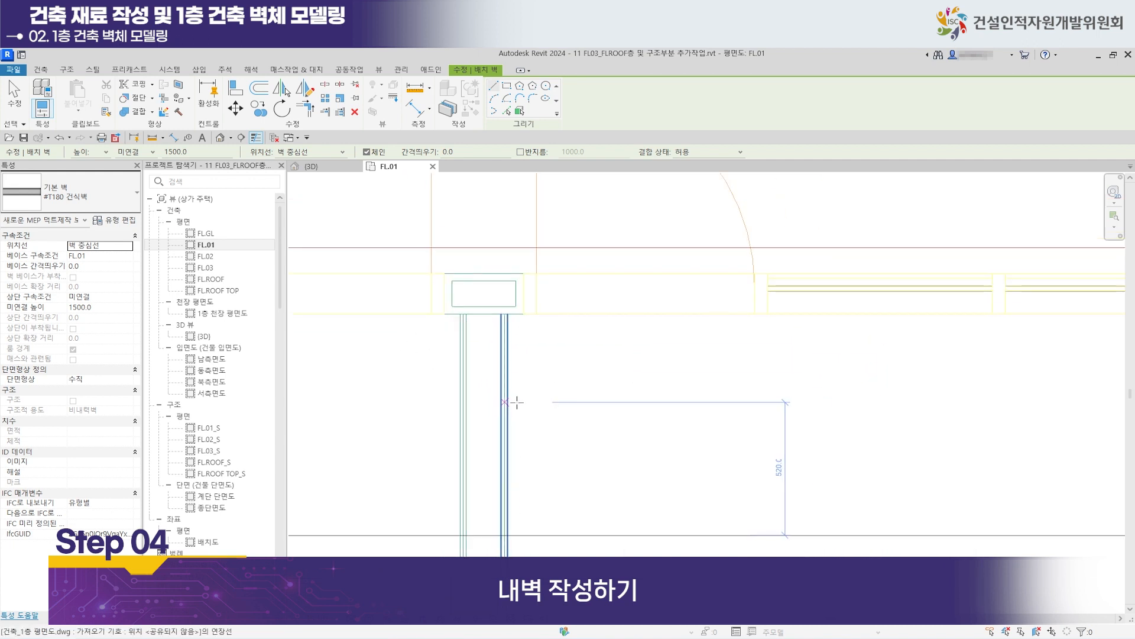
{"action": "scroll", "coordinate": [465, 495], "scroll_direction": "down", "scroll_amount": 2}
{"action": "middle_click_drag", "start_coordinate": [468, 521], "coordinate": [597, 334]}
{"action": "scroll", "coordinate": [597, 335], "scroll_direction": "down", "scroll_amount": 3}
{"action": "scroll", "coordinate": [505, 473], "scroll_direction": "down", "scroll_amount": 1}
{"action": "middle_click_drag", "start_coordinate": [505, 474], "coordinate": [691, 360]}
{"action": "middle_click_drag", "start_coordinate": [594, 472], "coordinate": [605, 557]}
{"action": "scroll", "coordinate": [537, 442], "scroll_direction": "up", "scroll_amount": 1}
{"action": "scroll", "coordinate": [537, 443], "scroll_direction": "down", "scroll_amount": 4}
Try drawing a short vertical #T180 건식벽 wall along the centreline of the wall outline above the column at the building's left edge.
{"action": "middle_click_drag", "start_coordinate": [560, 489], "coordinate": [545, 102]}
{"action": "scroll", "coordinate": [469, 369], "scroll_direction": "up", "scroll_amount": 1}
{"action": "scroll", "coordinate": [462, 342], "scroll_direction": "up", "scroll_amount": 1}
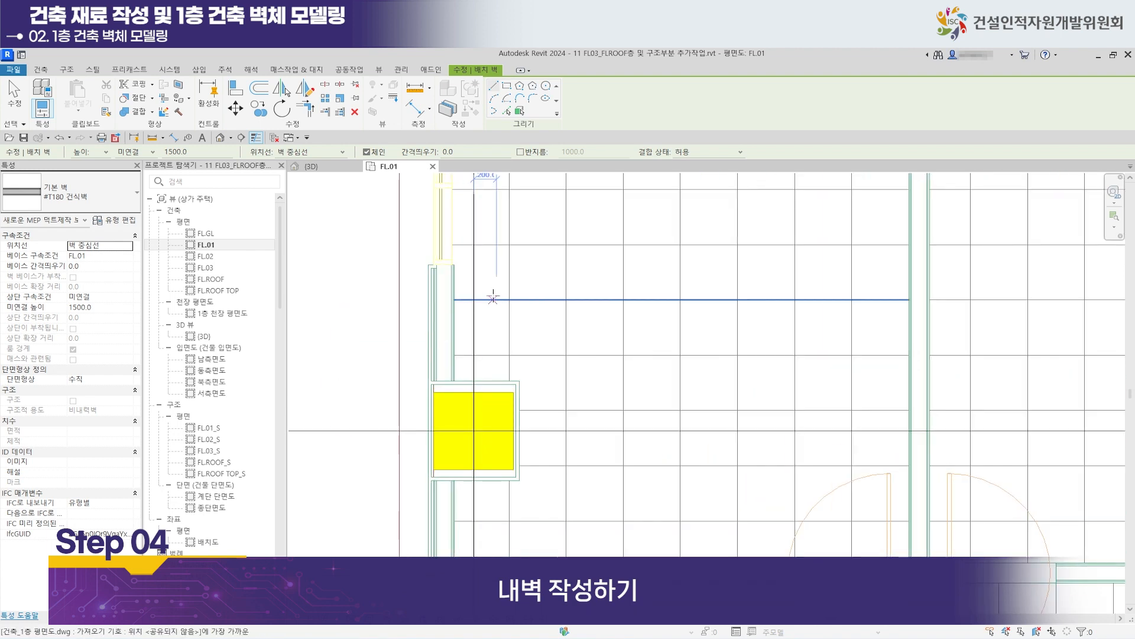
{"action": "scroll", "coordinate": [471, 327], "scroll_direction": "up", "scroll_amount": 3}
{"action": "scroll", "coordinate": [473, 325], "scroll_direction": "up", "scroll_amount": 2}
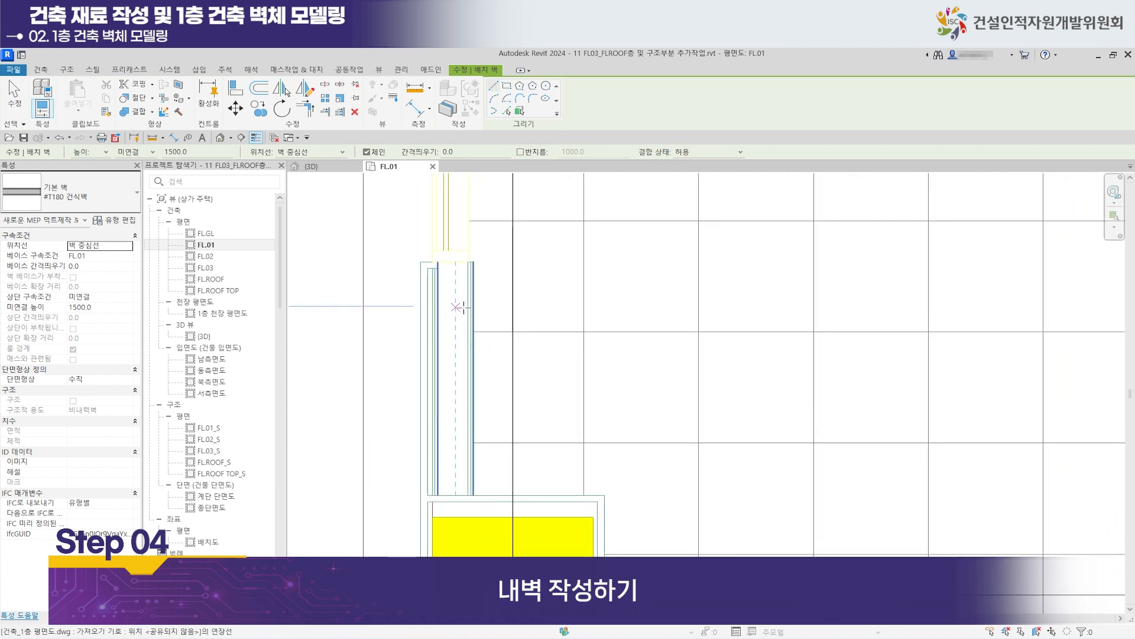
{"action": "scroll", "coordinate": [456, 307], "scroll_direction": "up", "scroll_amount": 2}
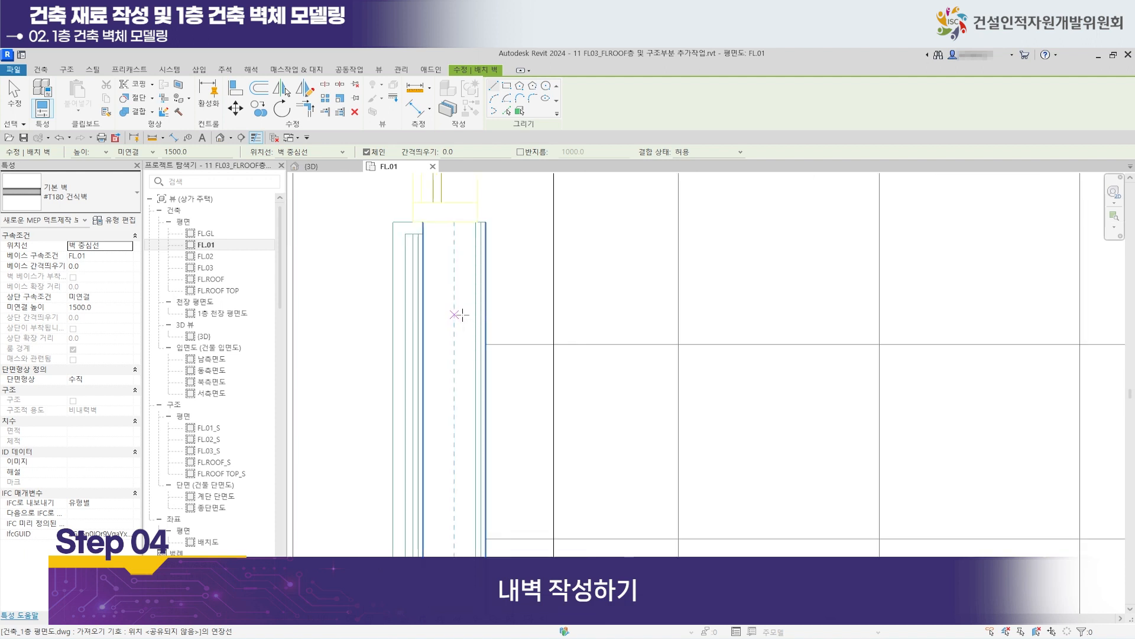
{"action": "left_click", "coordinate": [454, 316]}
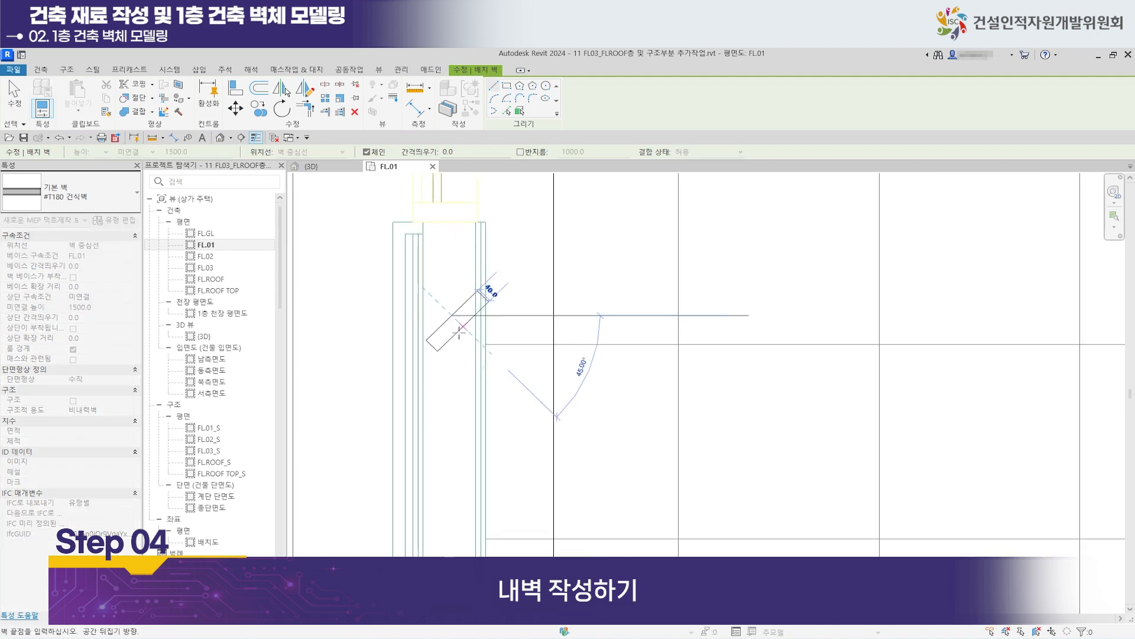
{"action": "left_click", "coordinate": [452, 402]}
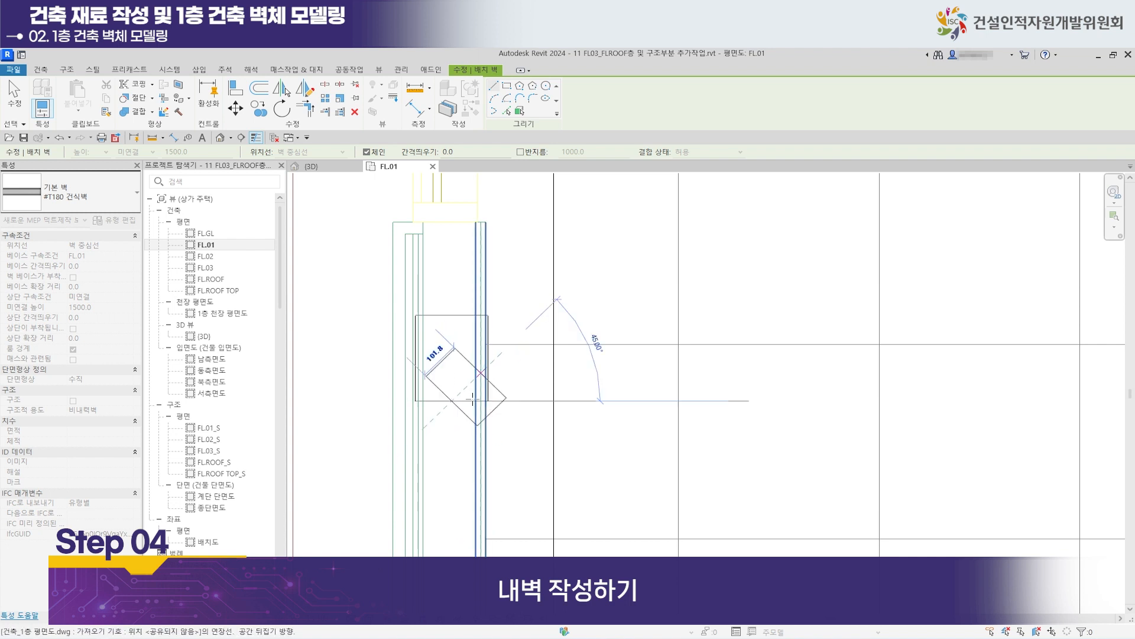
{"action": "key", "text": "Escape"}
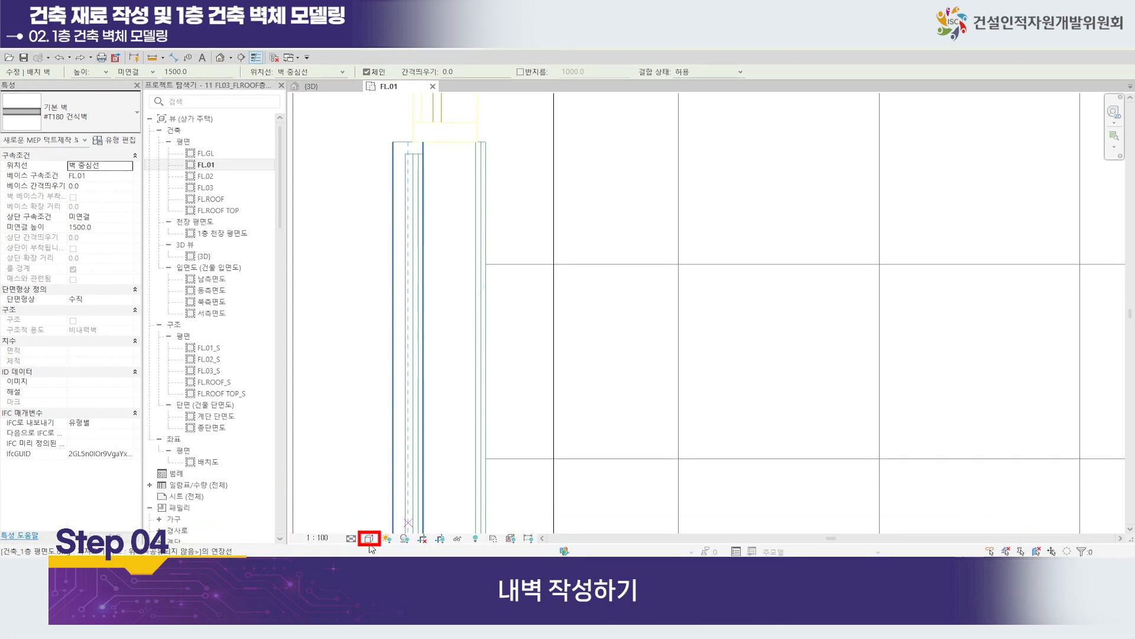
Set the FL.01 plan's visual style to shaded (음영처리).
{"action": "left_click", "coordinate": [369, 538]}
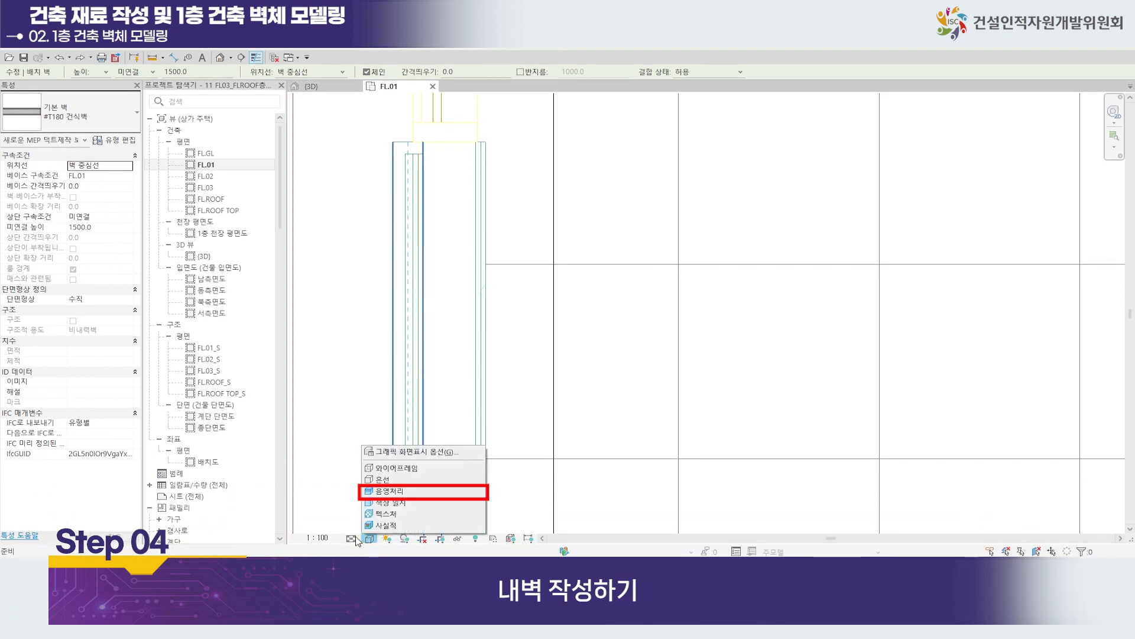
{"action": "left_click", "coordinate": [397, 494]}
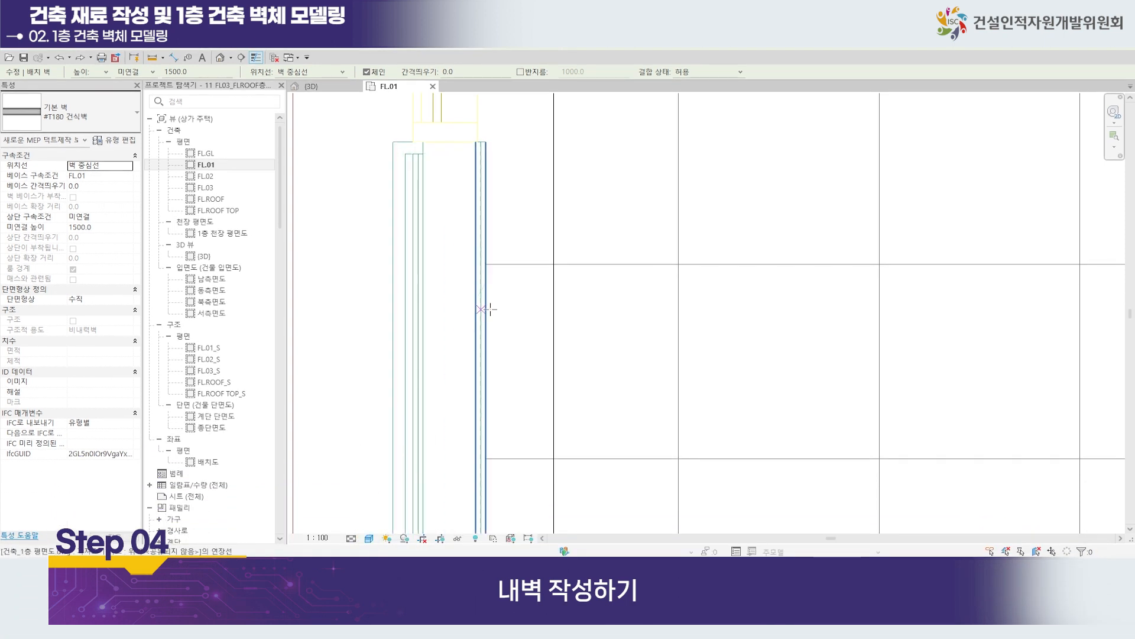
{"action": "scroll", "coordinate": [533, 356], "scroll_direction": "down", "scroll_amount": 2}
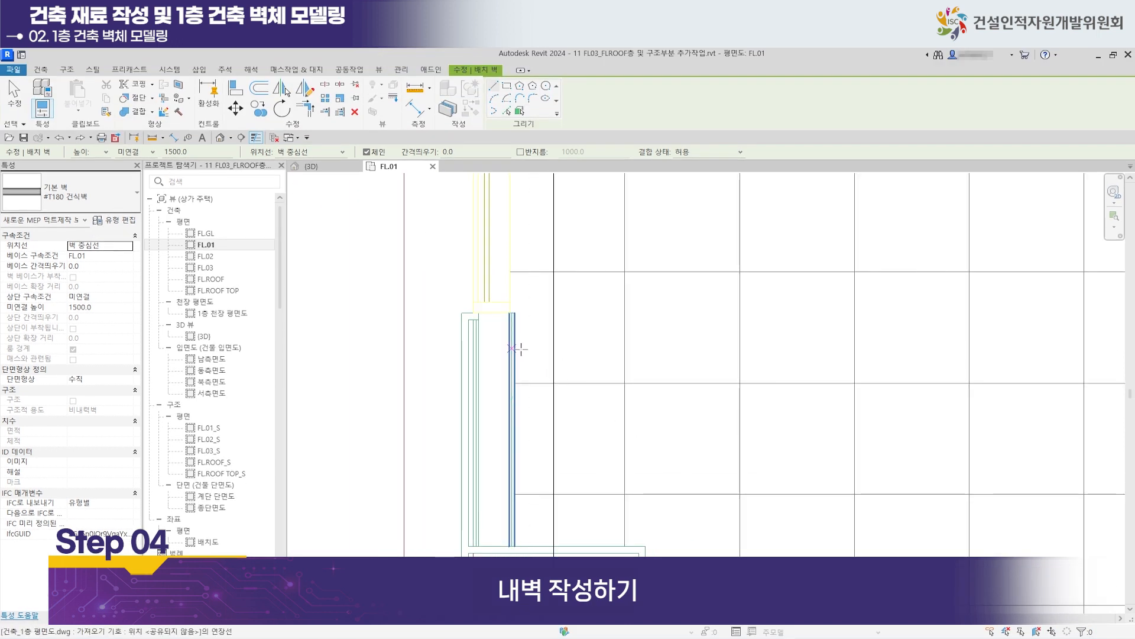
{"action": "scroll", "coordinate": [498, 323], "scroll_direction": "up", "scroll_amount": 3}
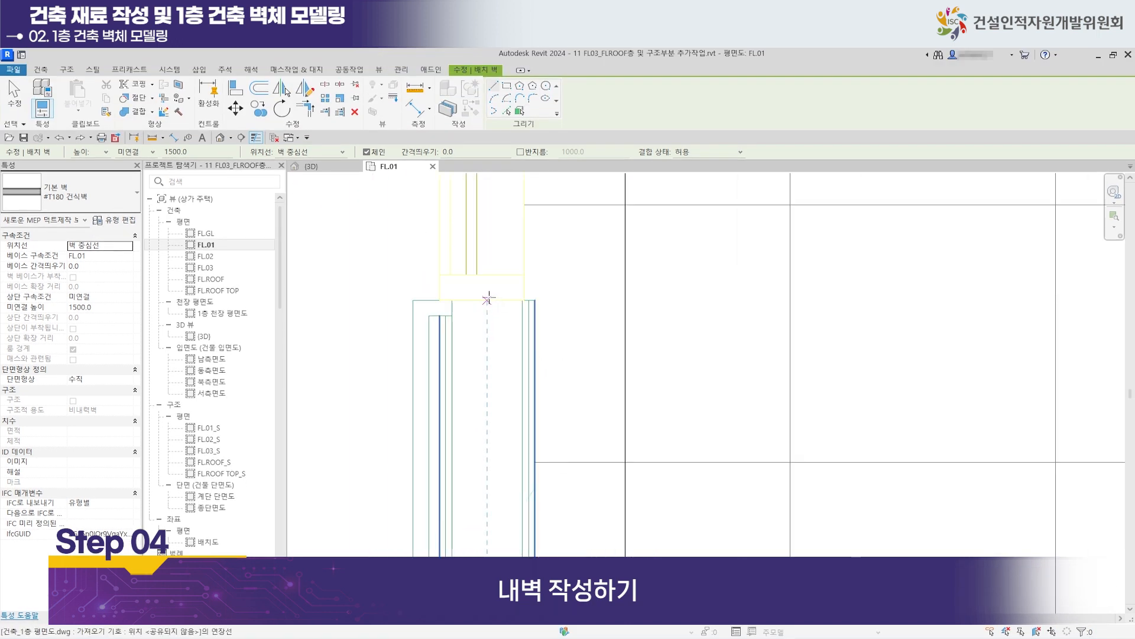
{"action": "left_click", "coordinate": [486, 298]}
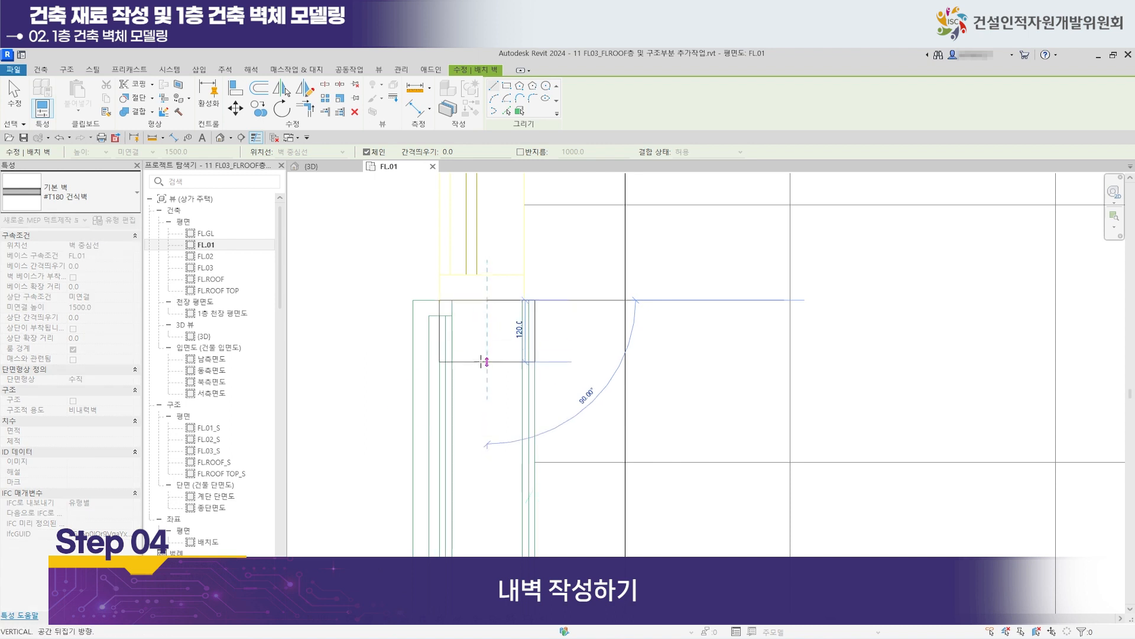
{"action": "scroll", "coordinate": [489, 372], "scroll_direction": "up", "scroll_amount": 4}
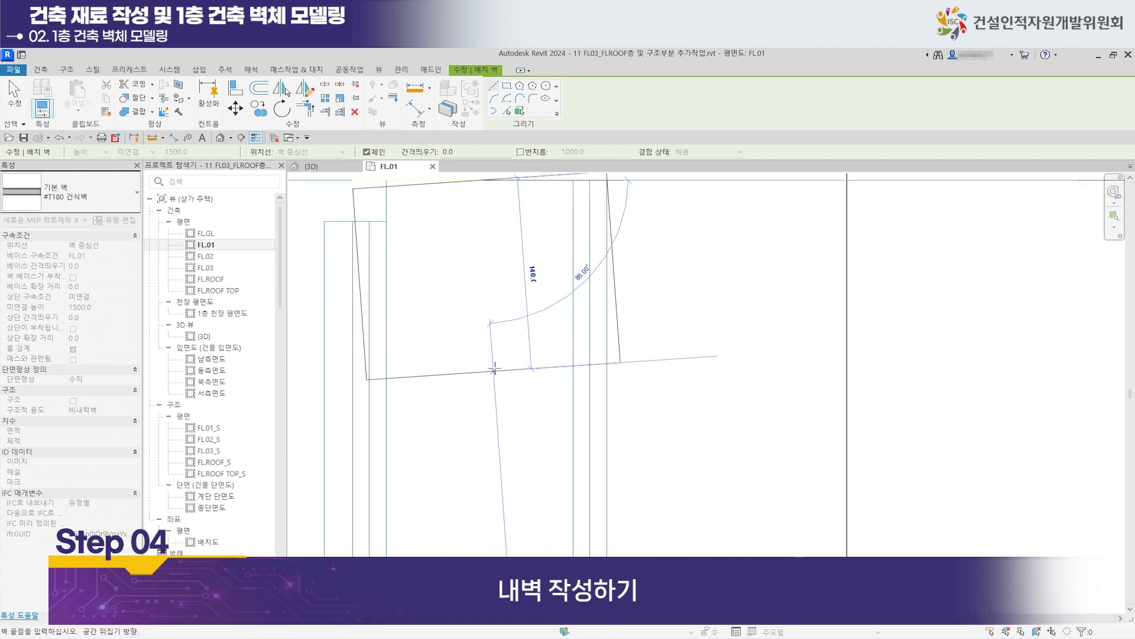
{"action": "scroll", "coordinate": [478, 413], "scroll_direction": "down", "scroll_amount": 1}
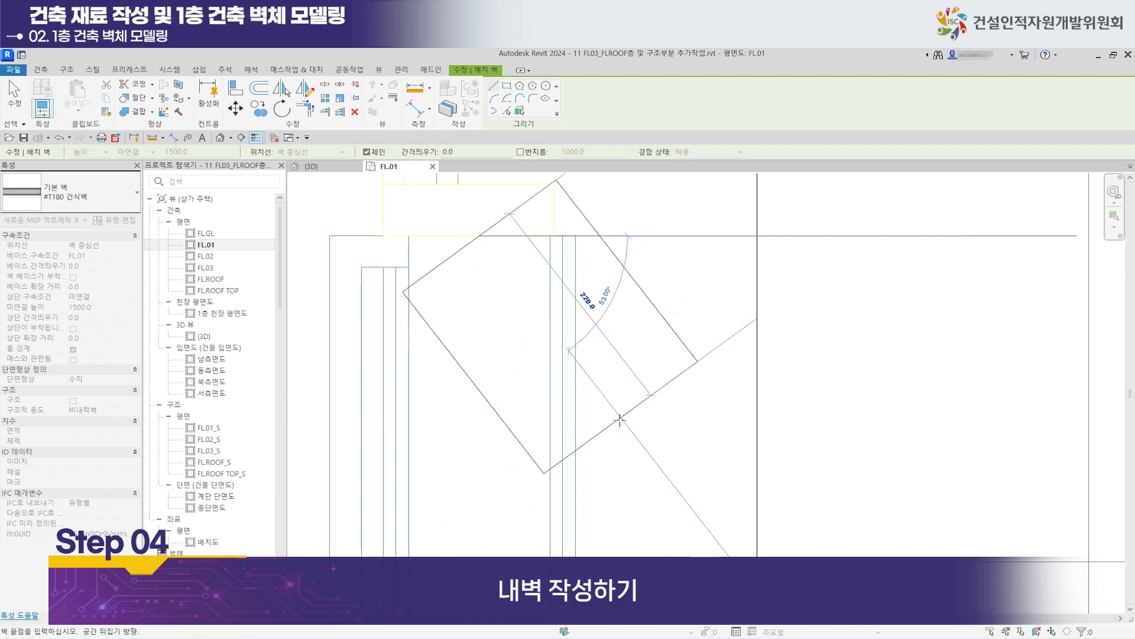
{"action": "key", "text": "Escape"}
{"action": "scroll", "coordinate": [499, 419], "scroll_direction": "down", "scroll_amount": 1}
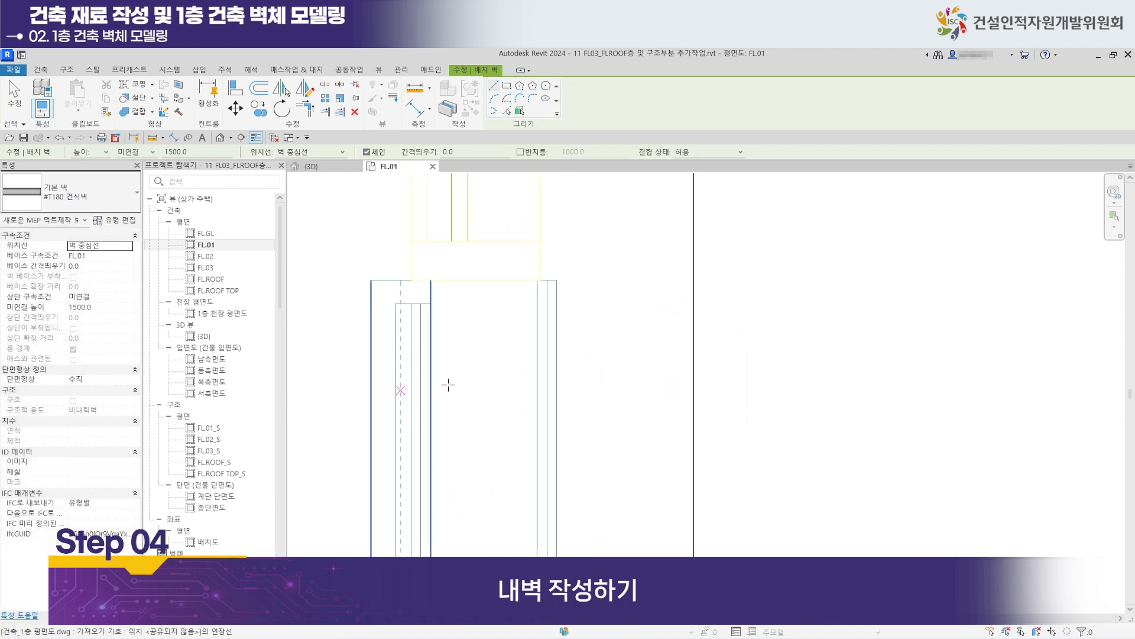
{"action": "scroll", "coordinate": [469, 378], "scroll_direction": "down", "scroll_amount": 1}
{"action": "middle_click_drag", "start_coordinate": [469, 377], "coordinate": [535, 394]}
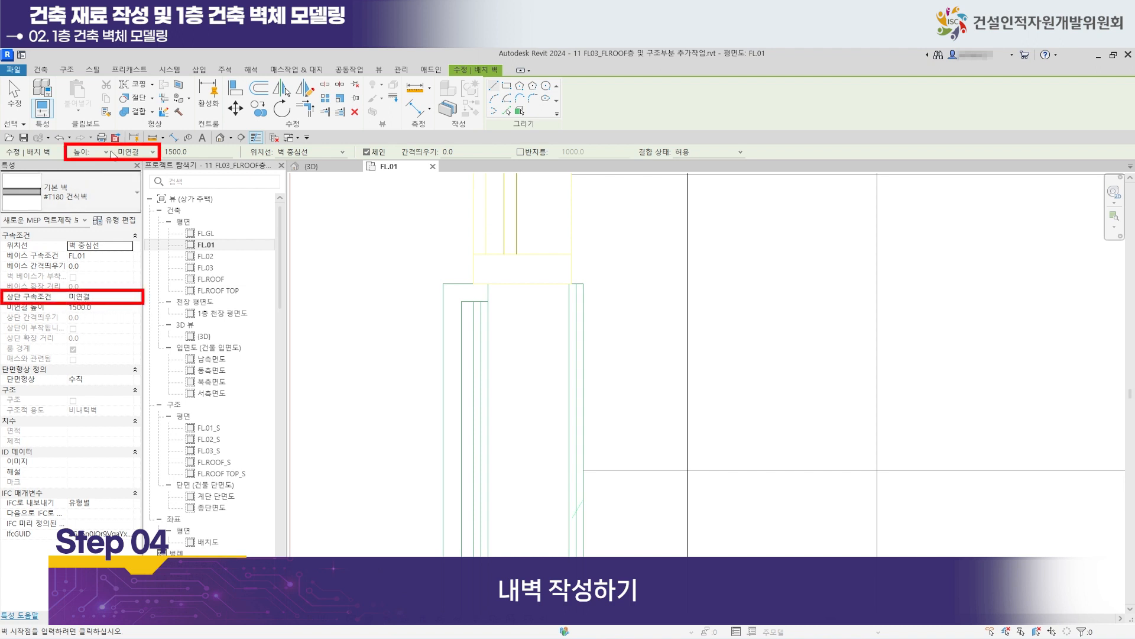
Set the top constraint of the new #T180 건식벽 wall to level FL.02.
{"action": "left_click", "coordinate": [153, 153]}
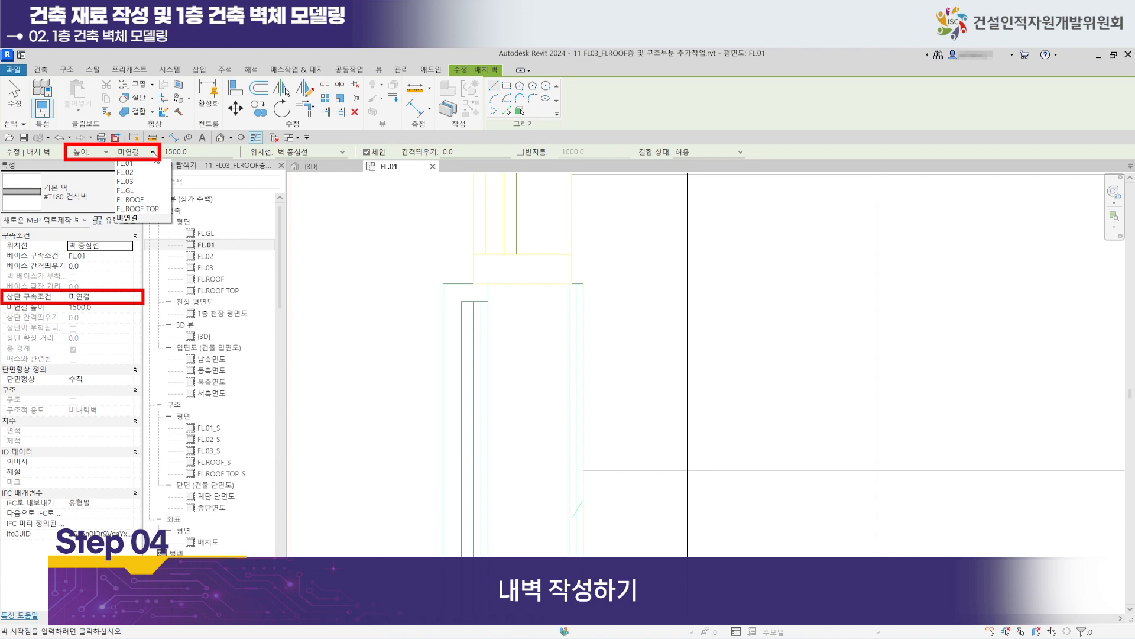
{"action": "left_click", "coordinate": [133, 172]}
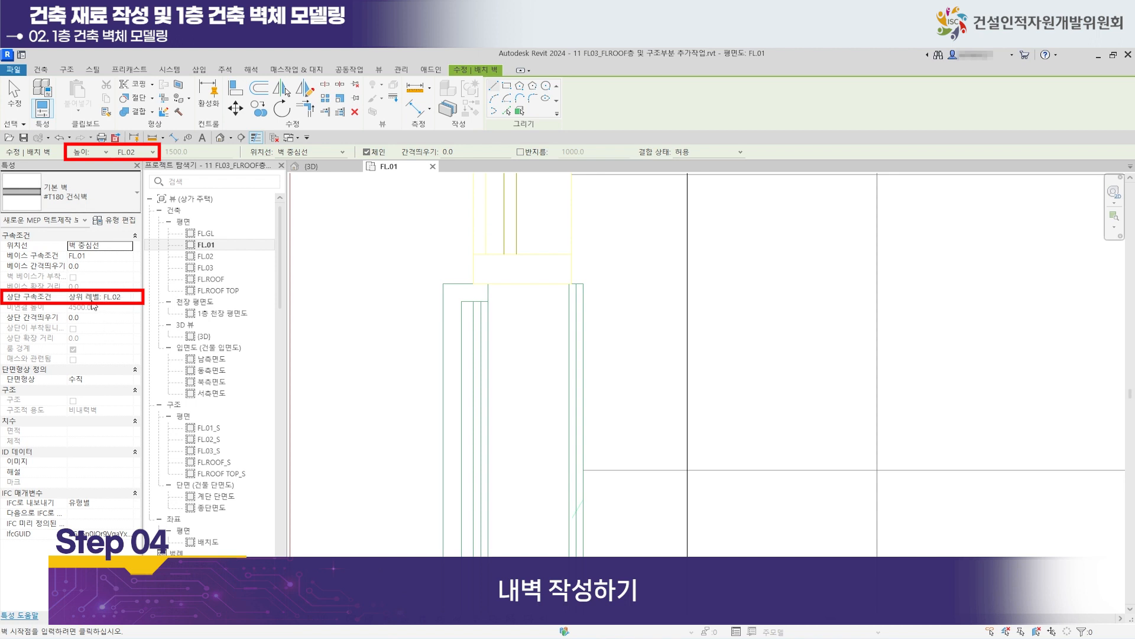
{"action": "left_click", "coordinate": [115, 298]}
{"action": "left_click", "coordinate": [629, 308]}
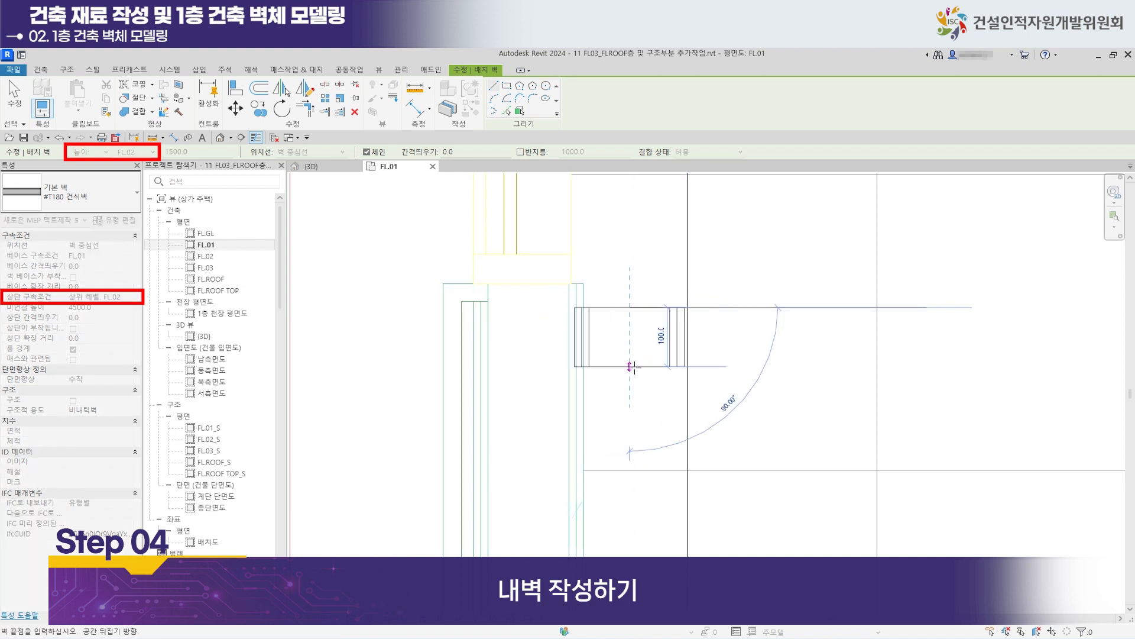
{"action": "middle_click_drag", "start_coordinate": [630, 451], "coordinate": [541, 396]}
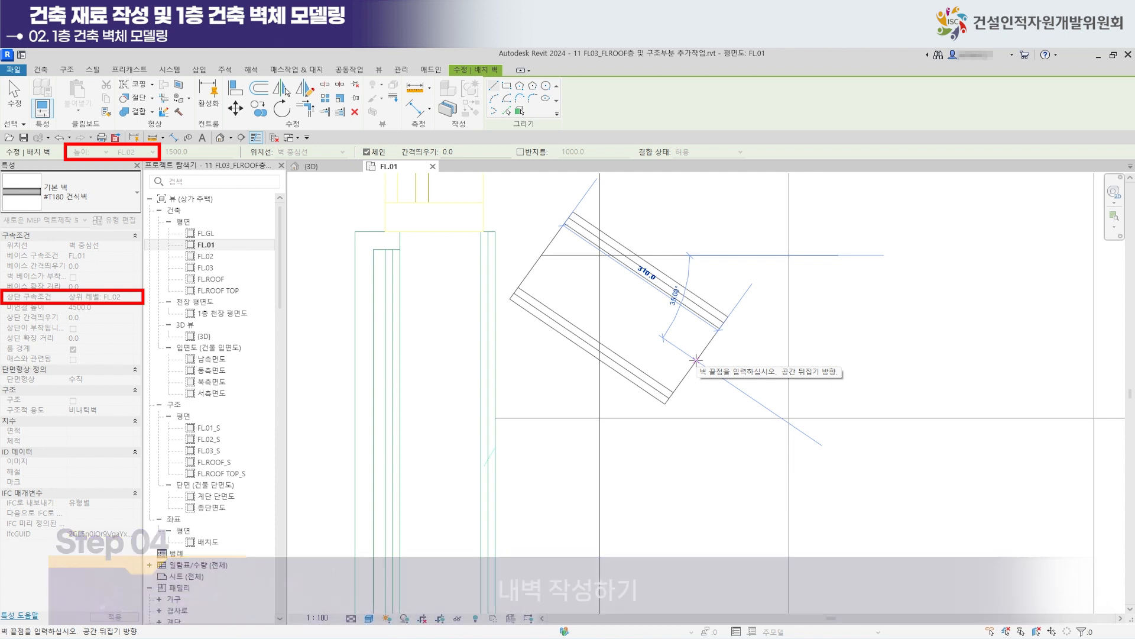
{"action": "key", "text": "Escape"}
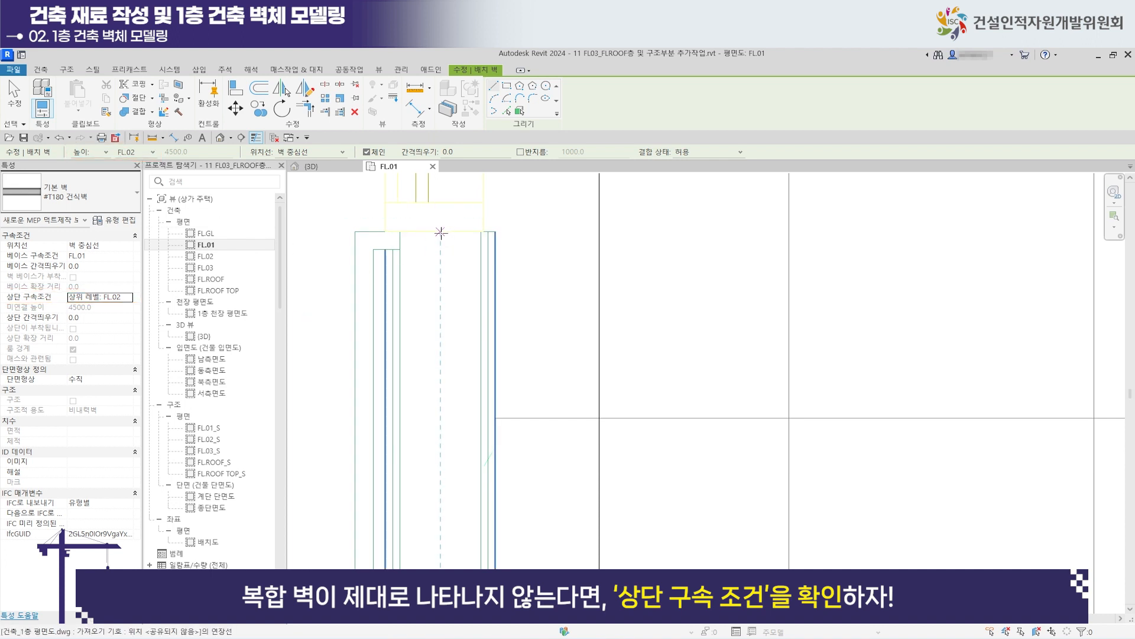
Draw a vertical #T180 건식벽 wall about 680 mm long along the centreline of the wall outline above the column at the building's left edge.
{"action": "middle_click_drag", "start_coordinate": [481, 287], "coordinate": [537, 353]}
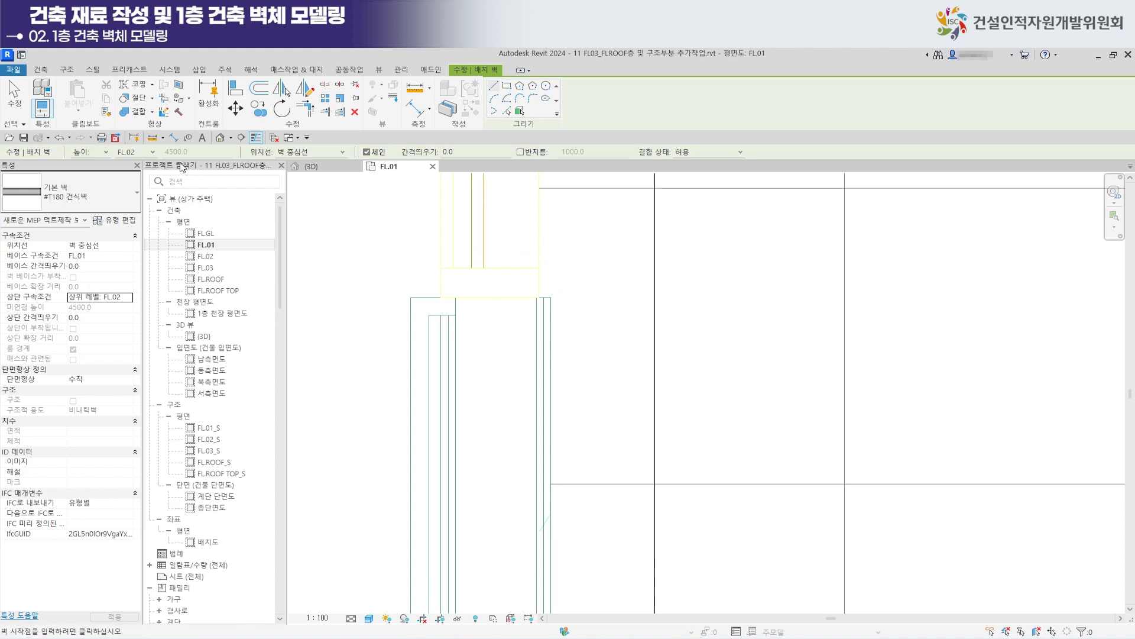
{"action": "middle_click_drag", "start_coordinate": [541, 392], "coordinate": [497, 344]}
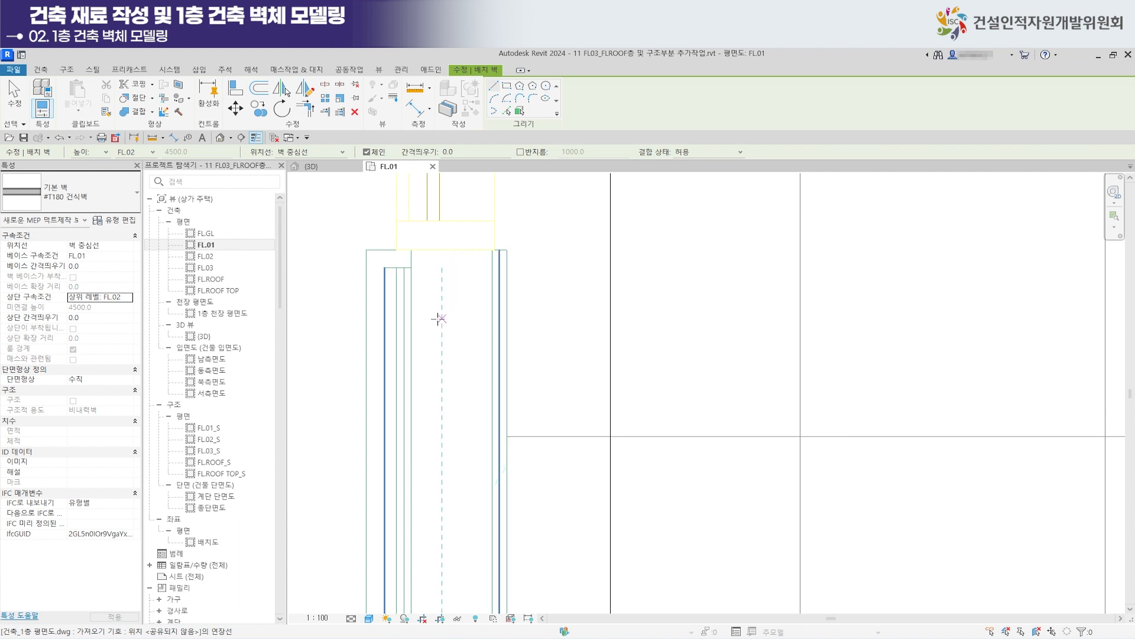
{"action": "middle_click_drag", "start_coordinate": [463, 328], "coordinate": [461, 298]}
{"action": "left_click", "coordinate": [450, 294]}
{"action": "middle_click_drag", "start_coordinate": [460, 446], "coordinate": [447, 302]}
{"action": "scroll", "coordinate": [436, 296], "scroll_direction": "down", "scroll_amount": 2}
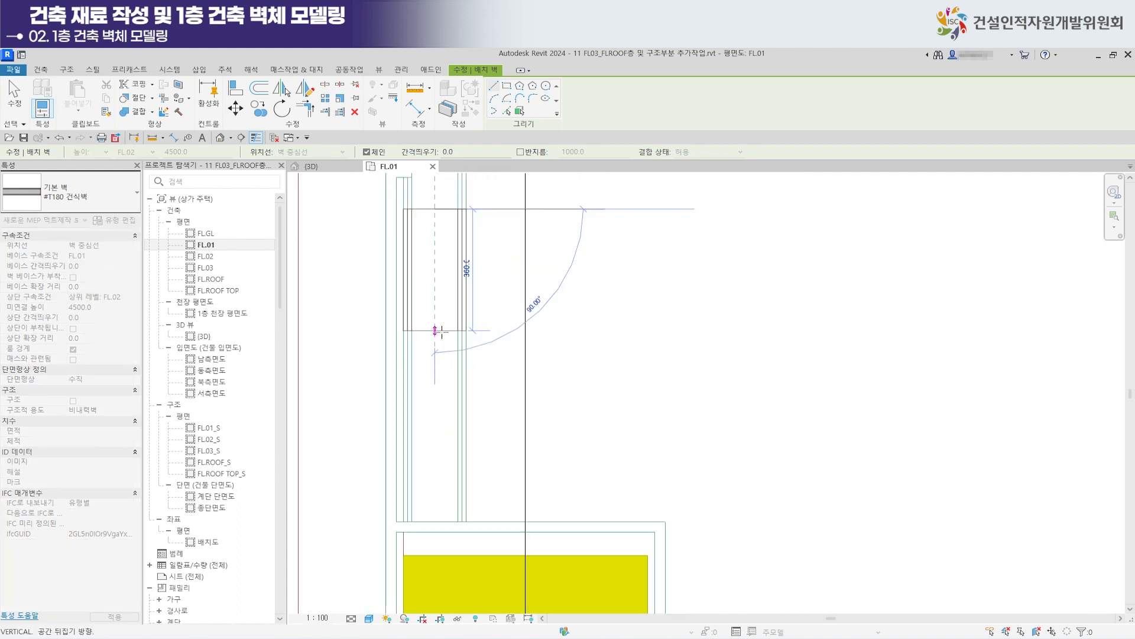
{"action": "left_click", "coordinate": [435, 438]}
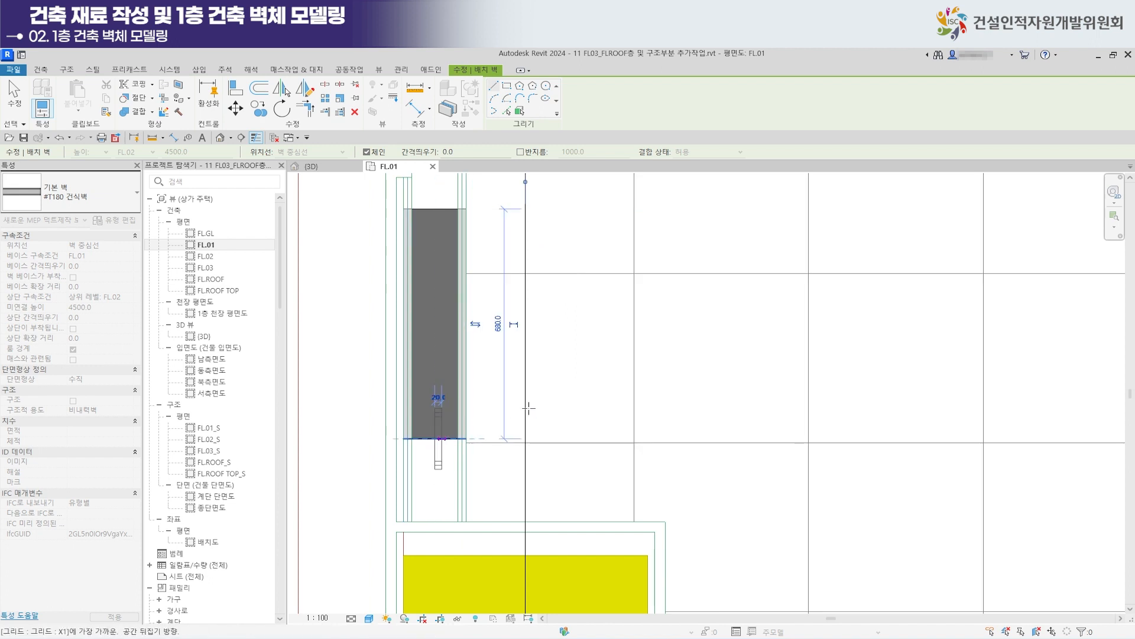
{"action": "key", "text": "Escape"}
{"action": "scroll", "coordinate": [512, 391], "scroll_direction": "down", "scroll_amount": 1}
{"action": "middle_click_drag", "start_coordinate": [512, 392], "coordinate": [513, 453]}
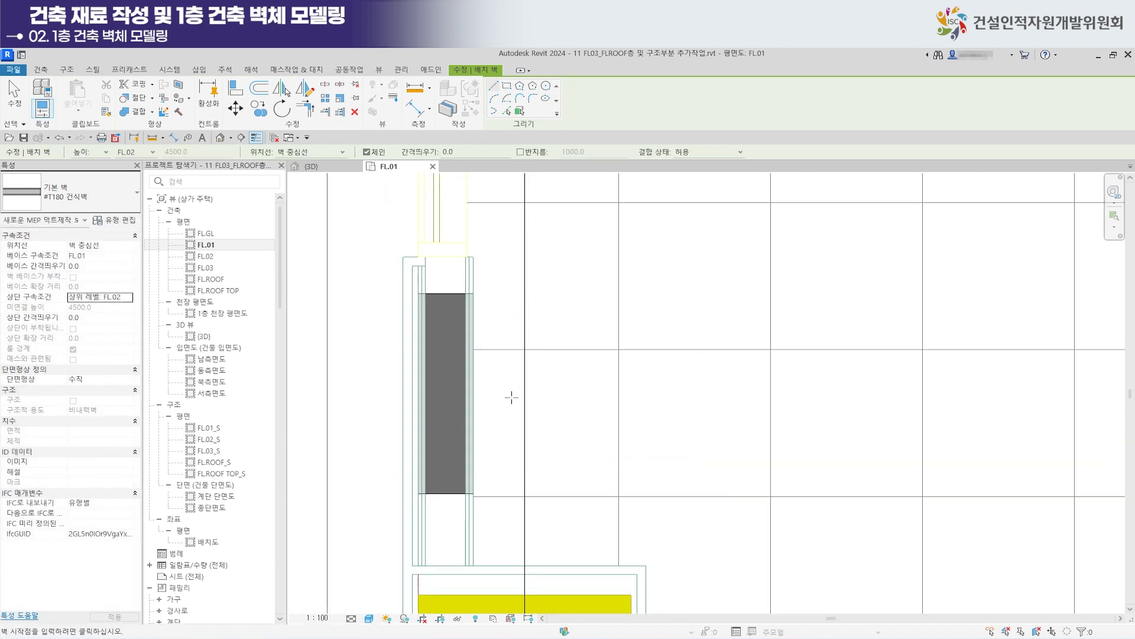
Draw a second vertical #T180 건식벽 wall in the empty area left of the building and inspect its layers against the first wall.
{"action": "scroll", "coordinate": [491, 355], "scroll_direction": "up", "scroll_amount": 2}
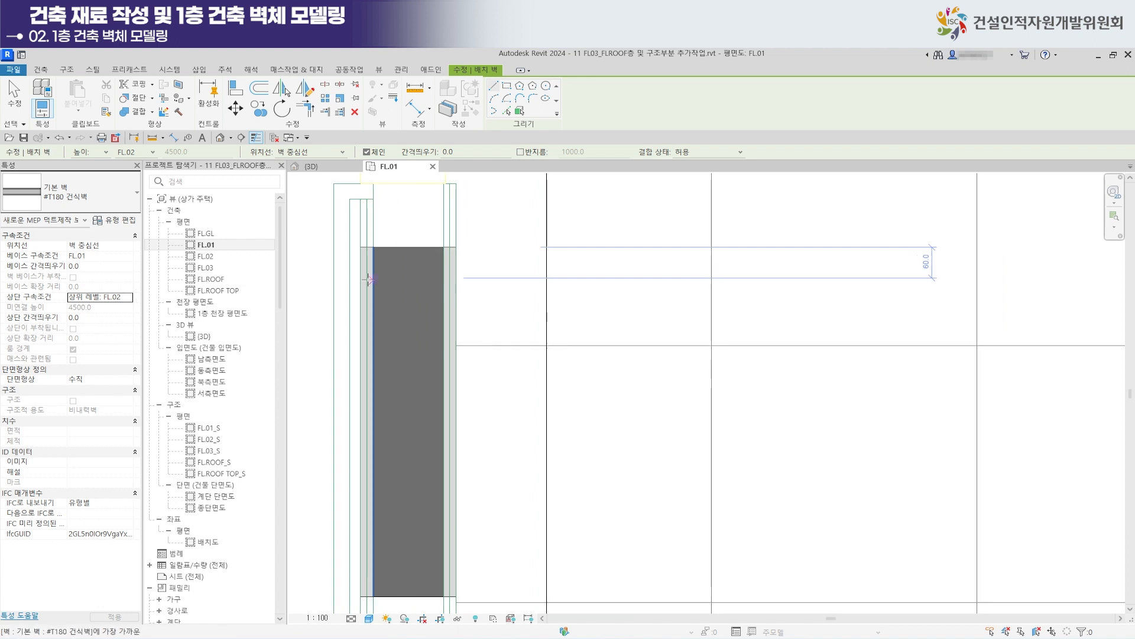
{"action": "mouse_move", "coordinate": [512, 341]}
{"action": "middle_mouse_down"}
{"action": "mouse_move", "coordinate": [426, 339]}
{"action": "mouse_move", "coordinate": [496, 330]}
{"action": "mouse_move", "coordinate": [689, 365]}
{"action": "middle_mouse_up"}
{"action": "scroll", "coordinate": [474, 325], "scroll_direction": "down", "scroll_amount": 1}
{"action": "scroll", "coordinate": [393, 325], "scroll_direction": "down", "scroll_amount": 2}
{"action": "scroll", "coordinate": [501, 365], "scroll_direction": "down", "scroll_amount": 1}
{"action": "left_click", "coordinate": [380, 276]}
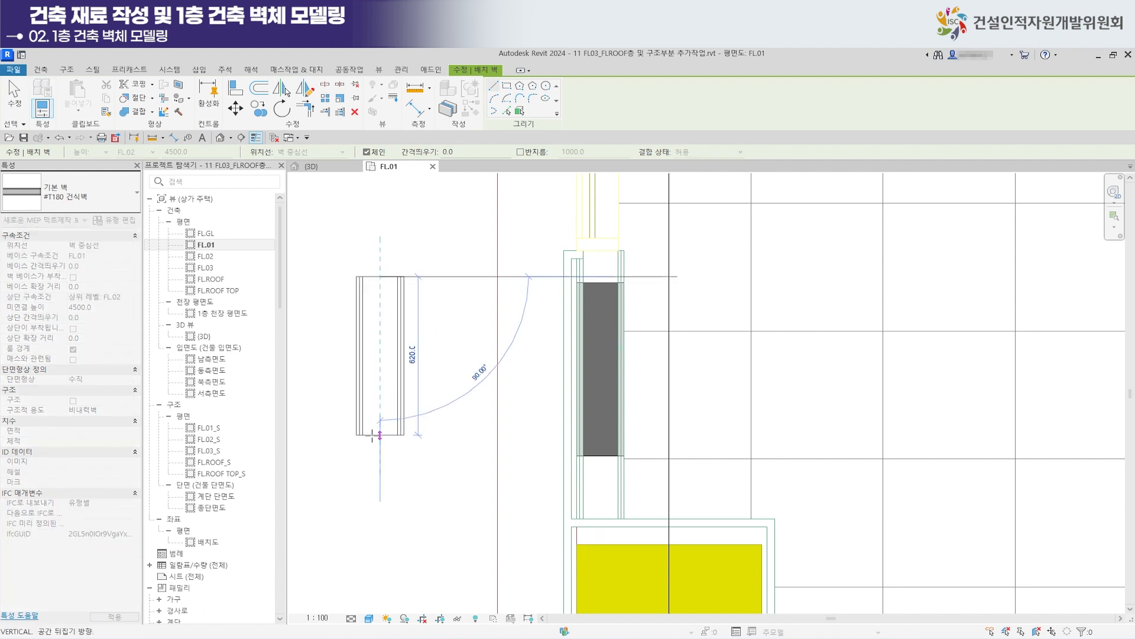
{"action": "left_click", "coordinate": [380, 460]}
{"action": "key", "text": "Escape"}
{"action": "scroll", "coordinate": [355, 343], "scroll_direction": "up", "scroll_amount": 2}
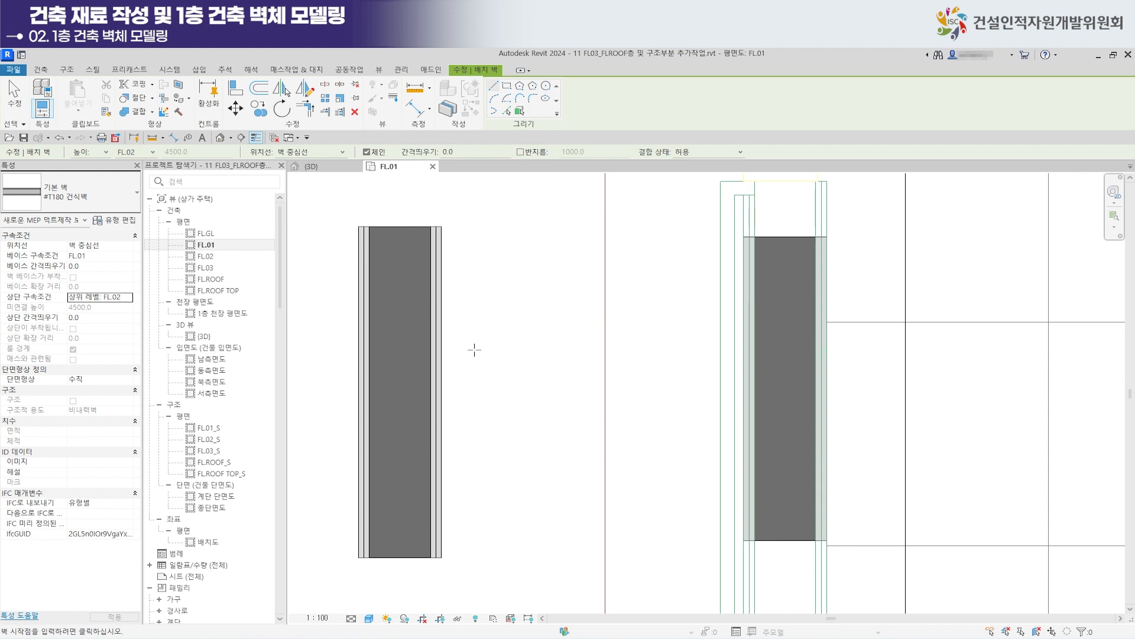
{"action": "scroll", "coordinate": [365, 276], "scroll_direction": "up", "scroll_amount": 2}
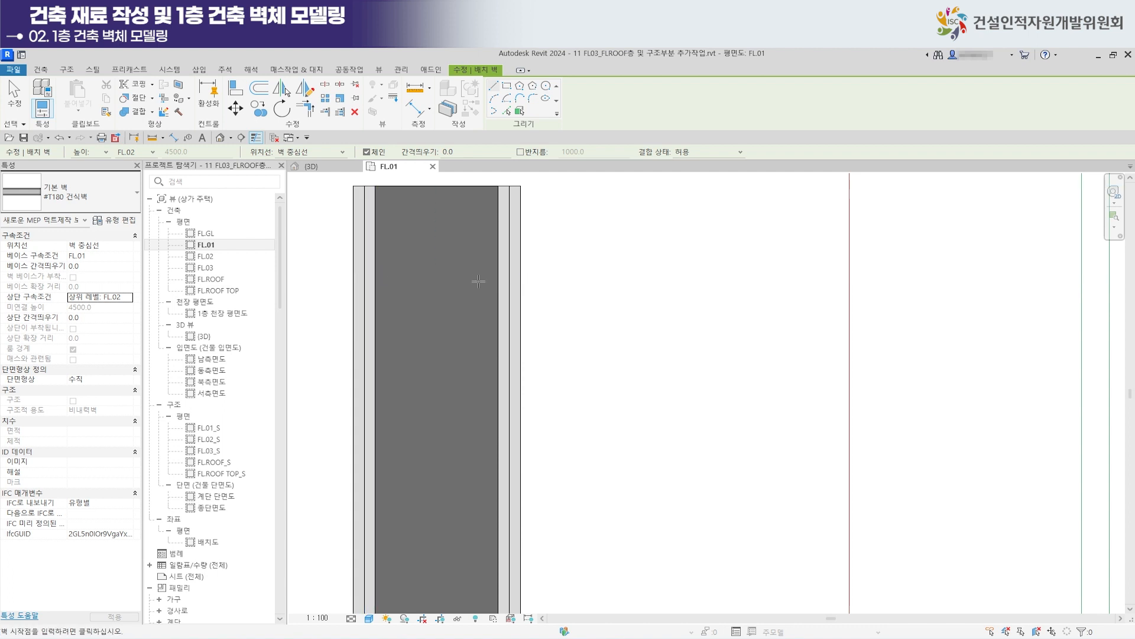
{"action": "scroll", "coordinate": [448, 287], "scroll_direction": "down", "scroll_amount": 1}
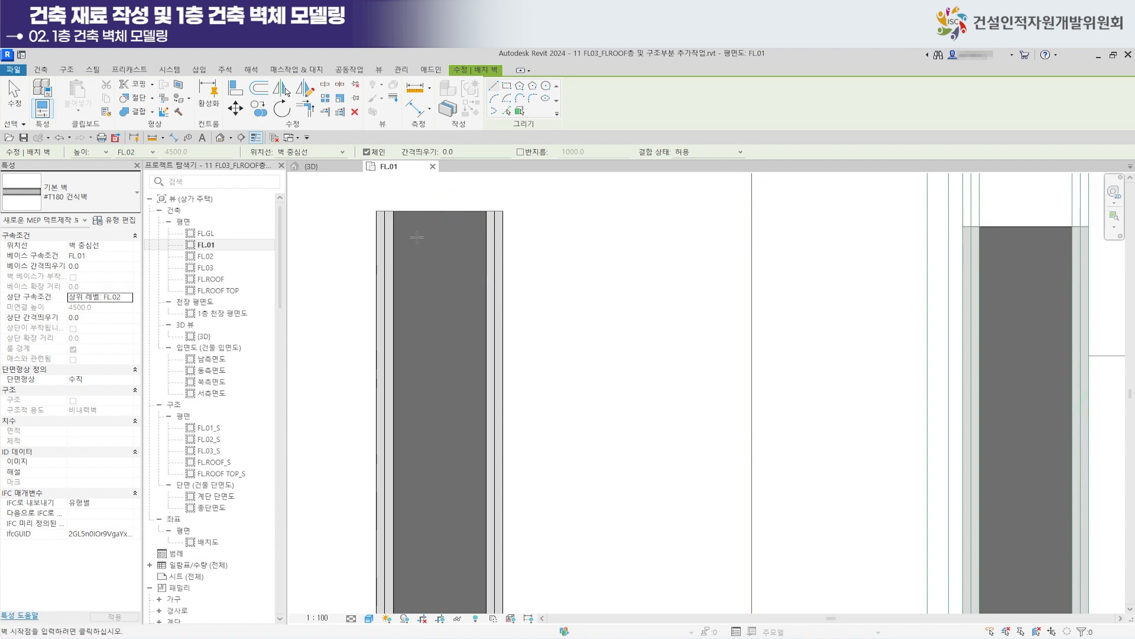
{"action": "scroll", "coordinate": [437, 263], "scroll_direction": "down", "scroll_amount": 2}
{"action": "middle_click_drag", "start_coordinate": [467, 318], "coordinate": [438, 282]}
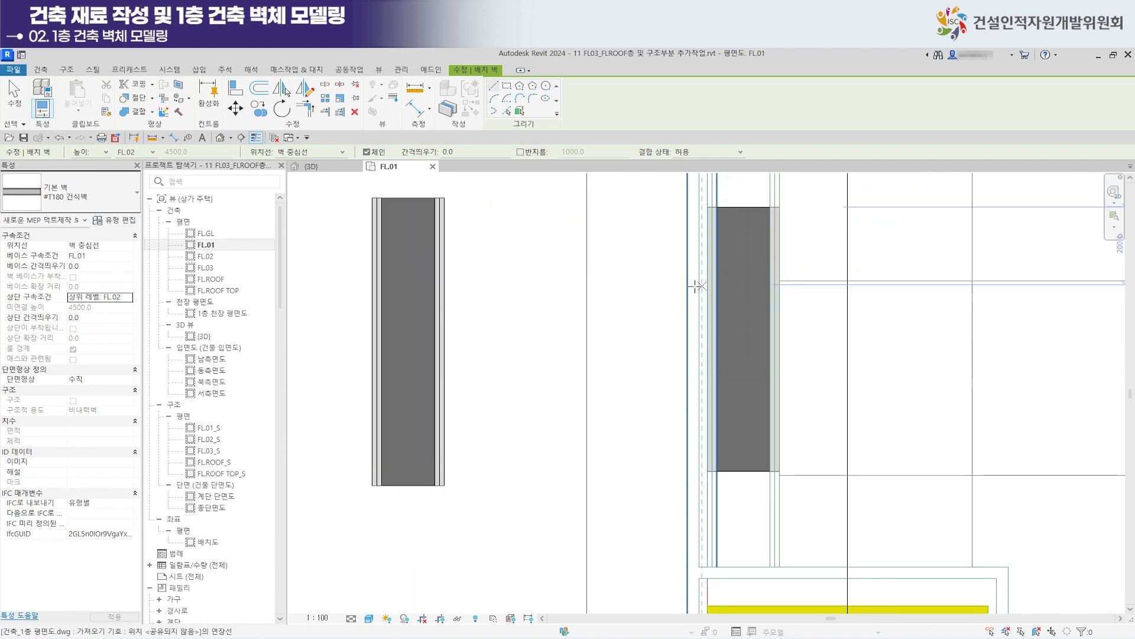
Delete the comparison wall in the empty area left of the building.
{"action": "left_click", "coordinate": [13, 93]}
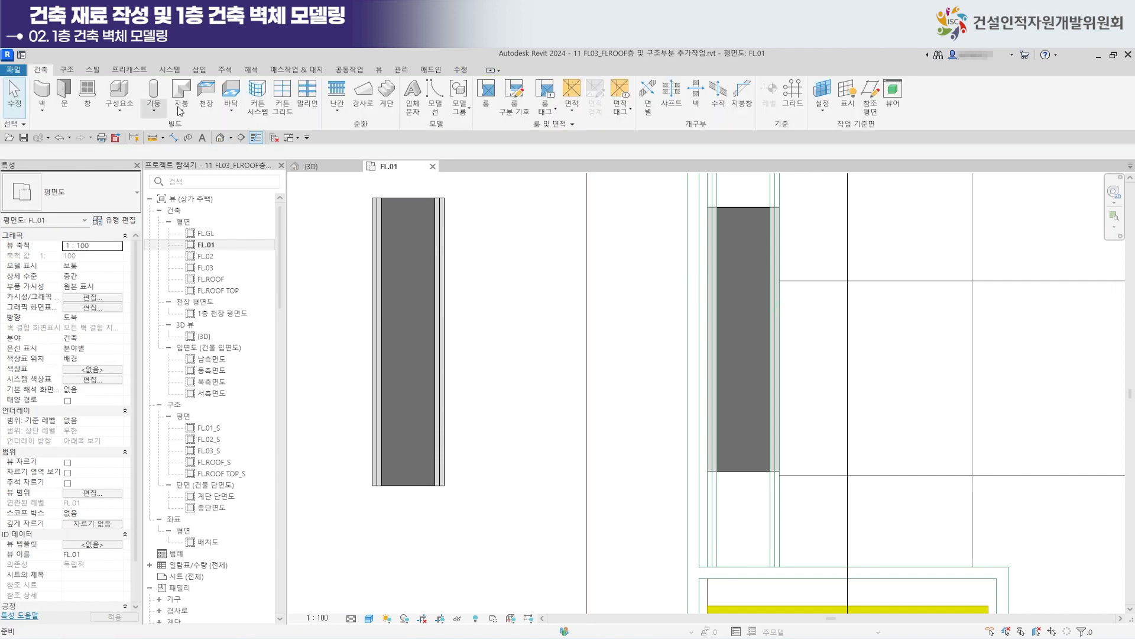
{"action": "left_click", "coordinate": [412, 320]}
{"action": "key", "text": "Escape"}
{"action": "scroll", "coordinate": [511, 365], "scroll_direction": "down", "scroll_amount": 2}
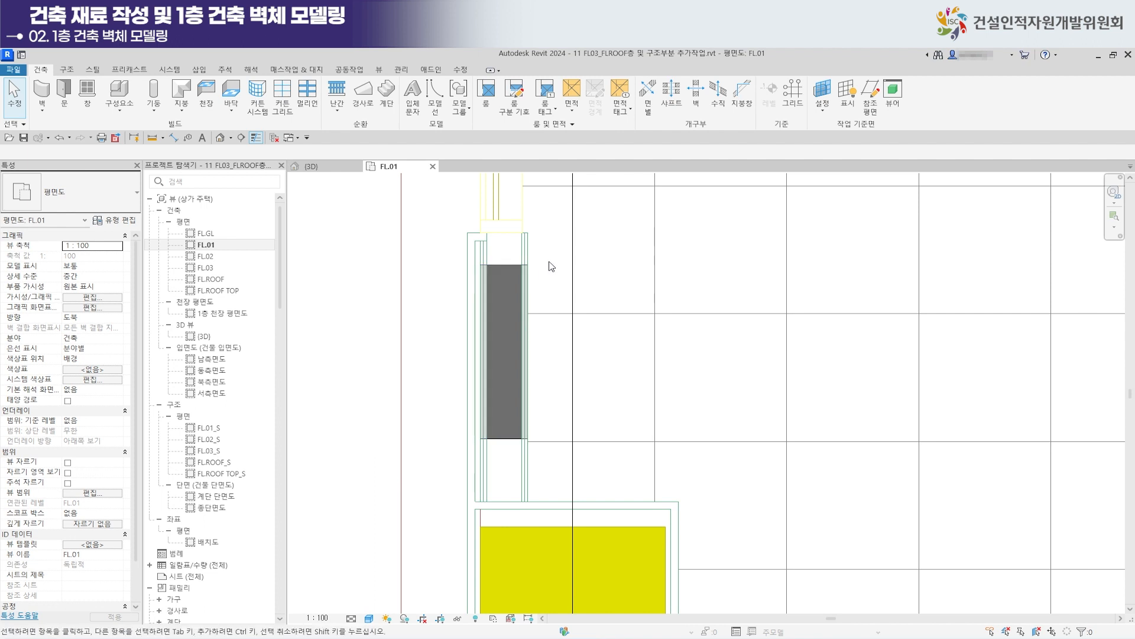
Disallow joins (결합 금지) at both the upper and lower ends of the #T180 건식벽 wall above the column.
{"action": "left_click", "coordinate": [502, 266]}
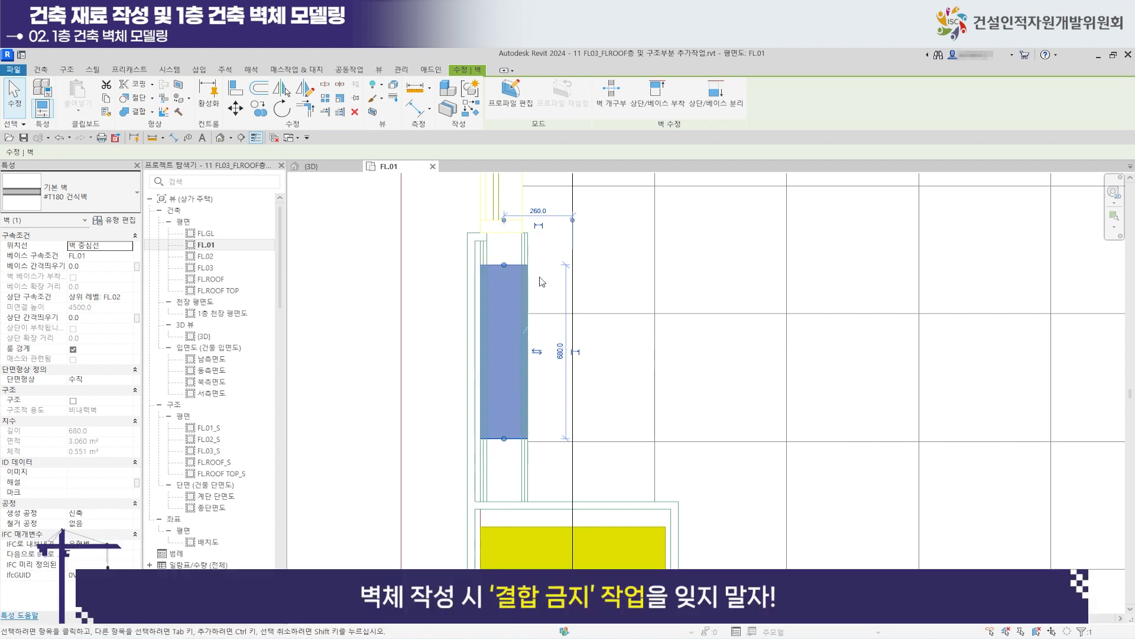
{"action": "scroll", "coordinate": [516, 262], "scroll_direction": "up", "scroll_amount": 1}
{"action": "scroll", "coordinate": [517, 262], "scroll_direction": "up", "scroll_amount": 1}
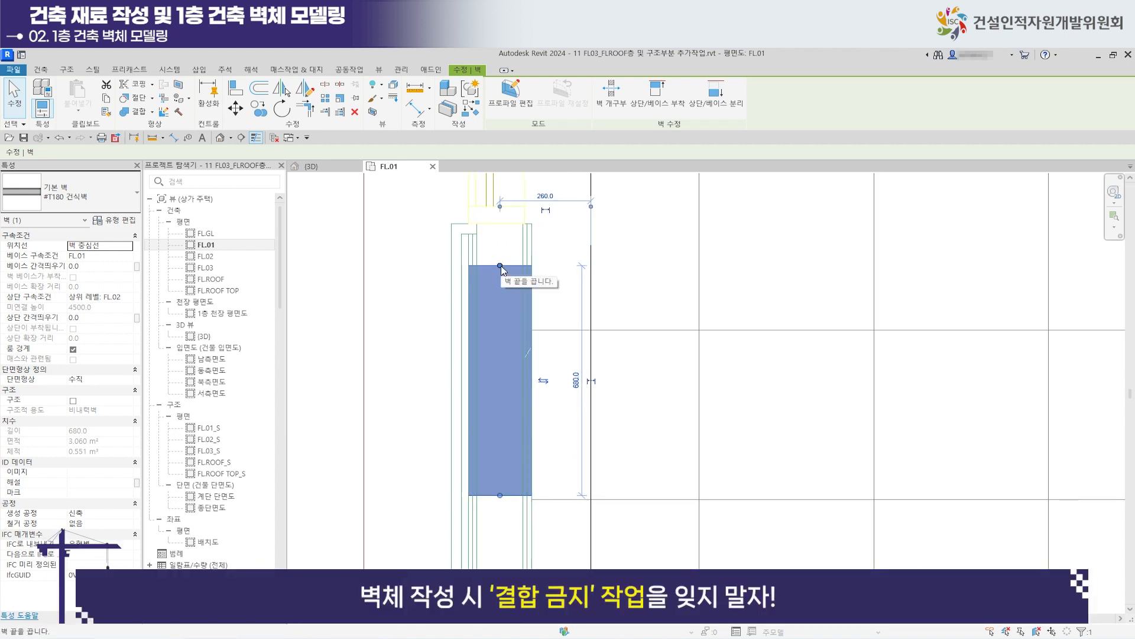
{"action": "right_click", "coordinate": [502, 269]}
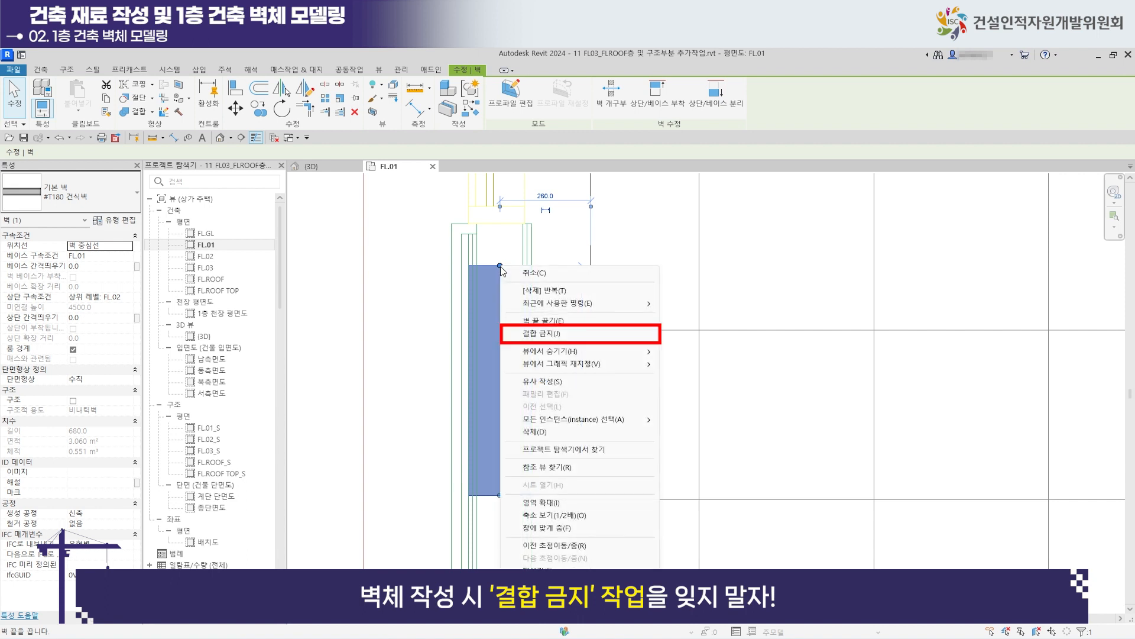
{"action": "left_click", "coordinate": [550, 335]}
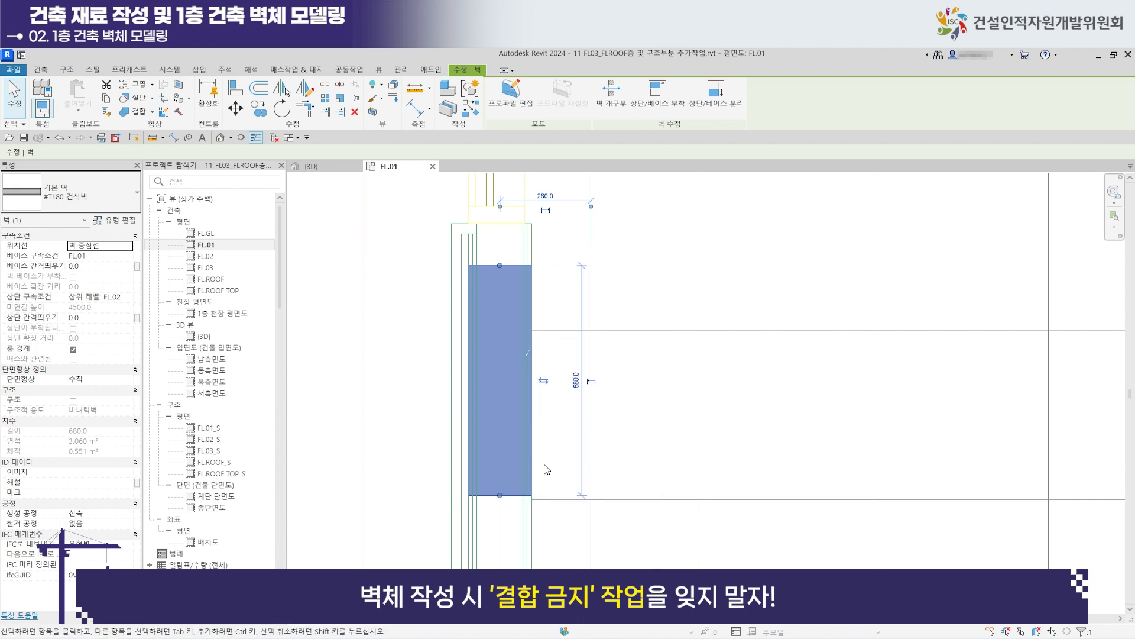
{"action": "right_click", "coordinate": [503, 499]}
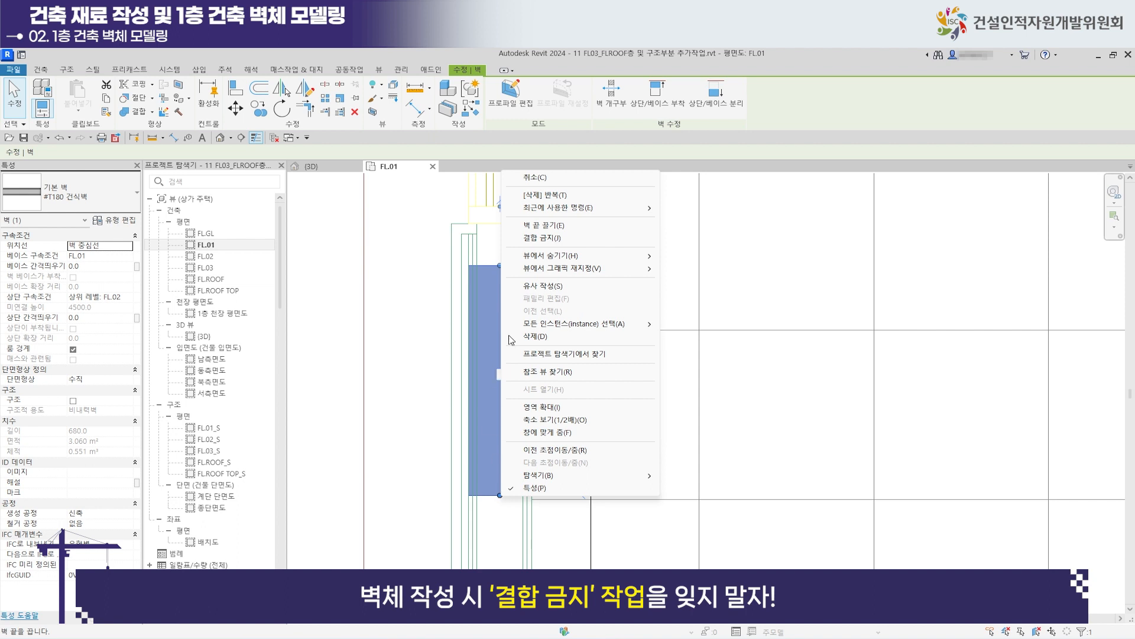
{"action": "left_click", "coordinate": [566, 237]}
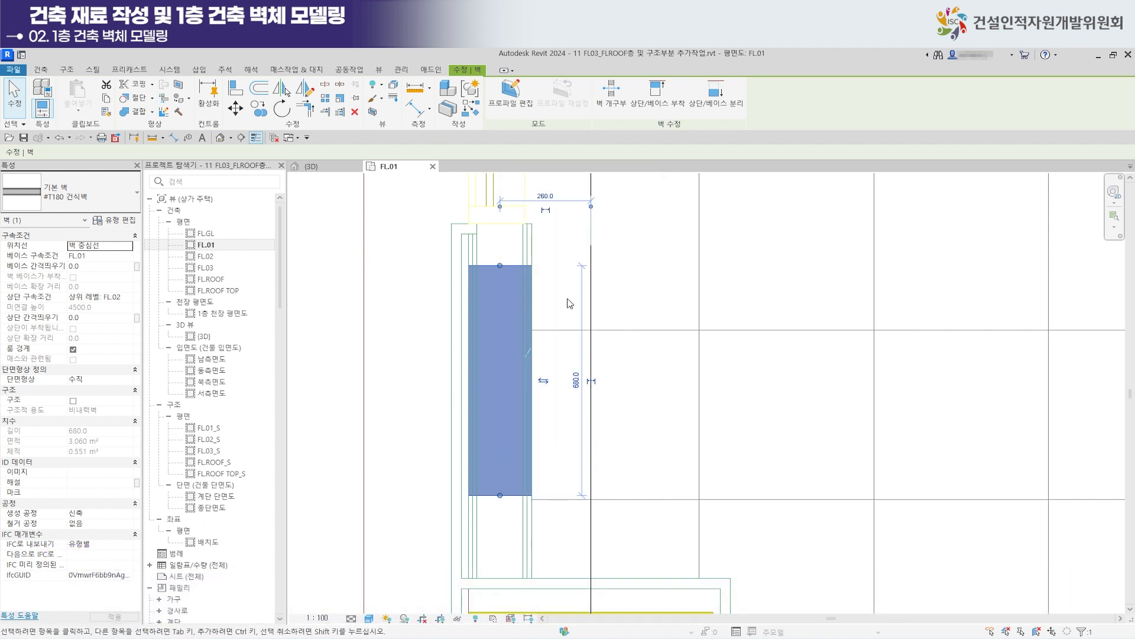
Align the upper and lower ends of the #T180 건식벽 wall above the left-edge column to the drawing's outline and the column's finish line.
{"action": "middle_click_drag", "start_coordinate": [567, 301], "coordinate": [556, 362]}
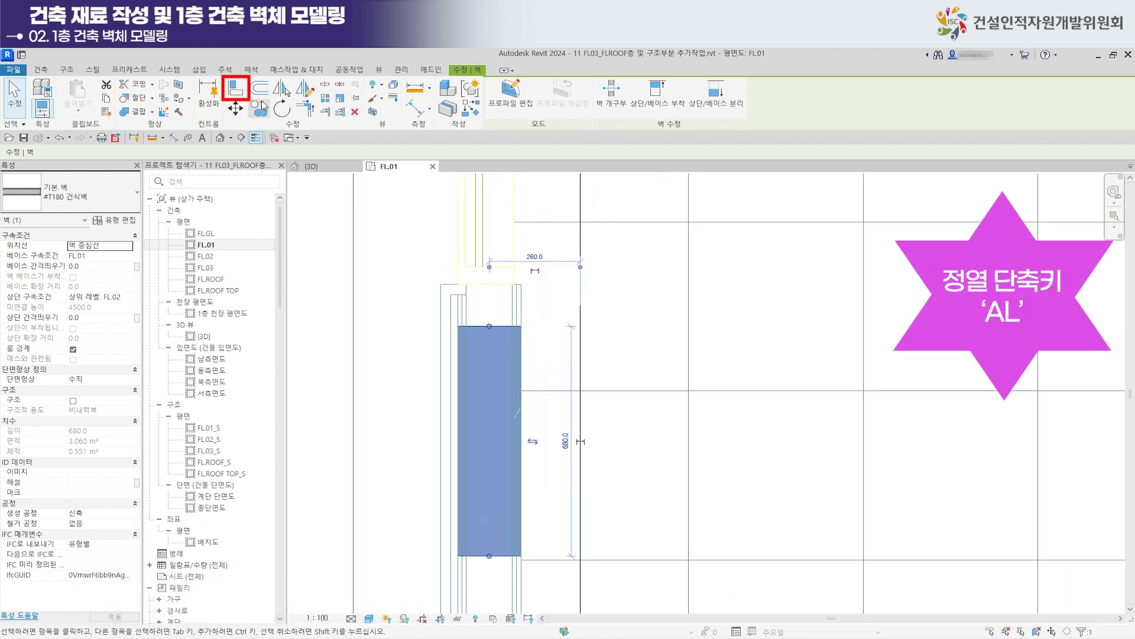
{"action": "left_click", "coordinate": [235, 91]}
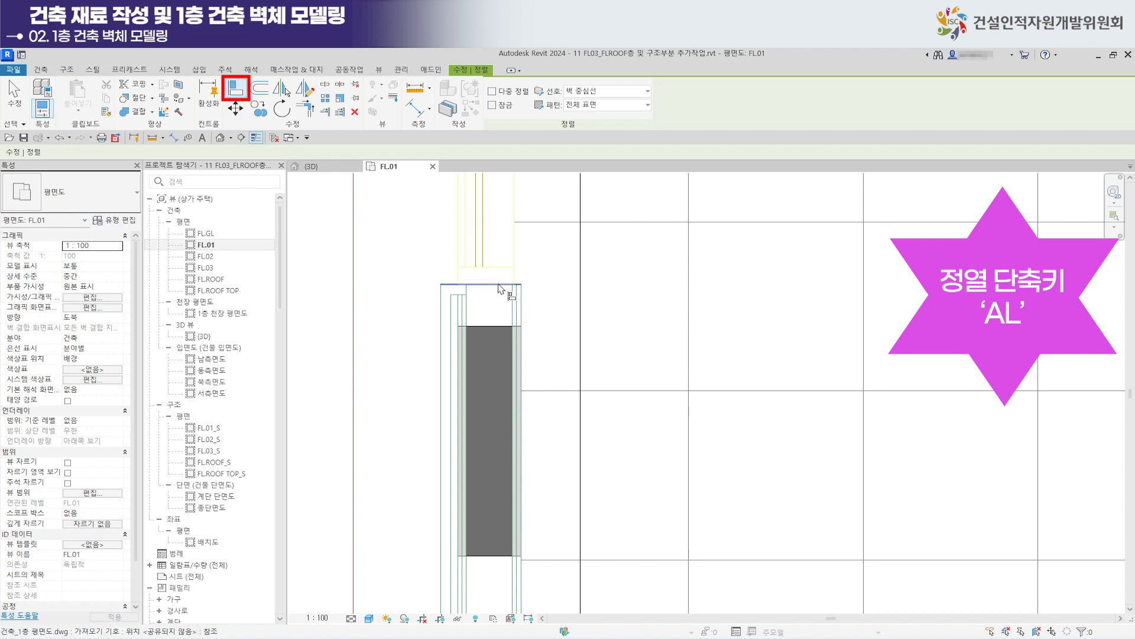
{"action": "left_click", "coordinate": [501, 285]}
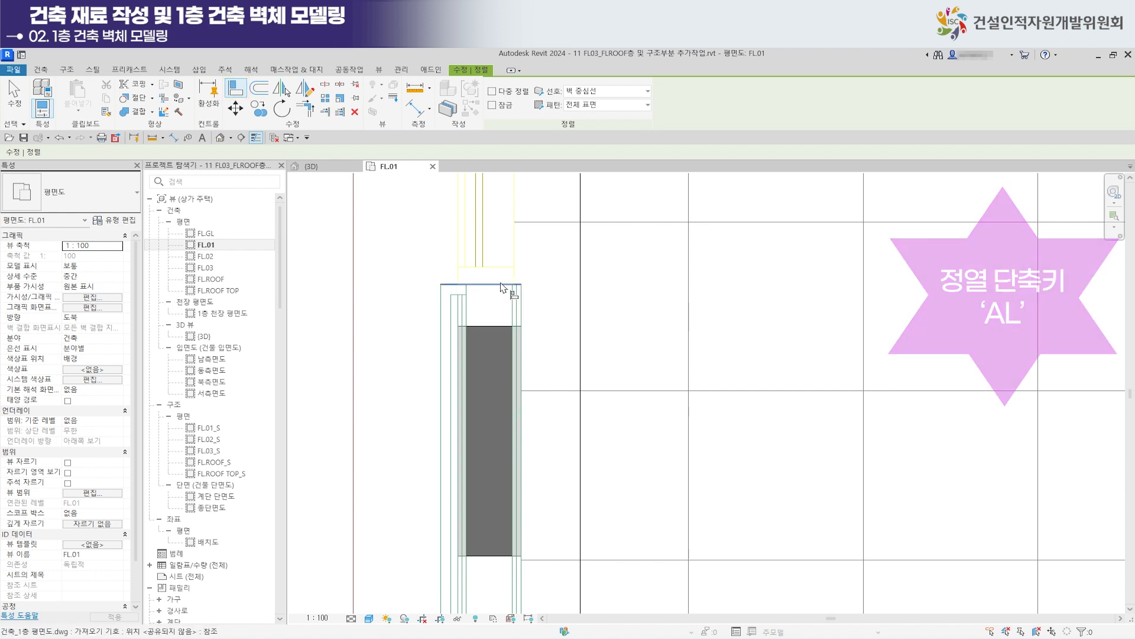
{"action": "middle_click_drag", "start_coordinate": [485, 611], "coordinate": [492, 446]}
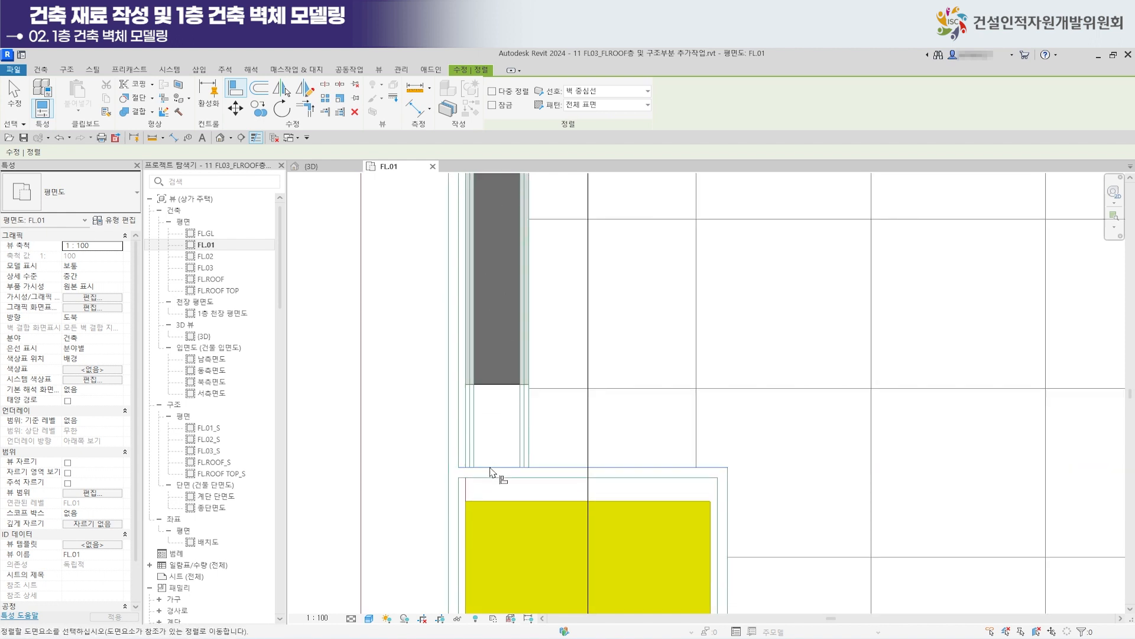
{"action": "left_click", "coordinate": [505, 390]}
{"action": "scroll", "coordinate": [629, 430], "scroll_direction": "down", "scroll_amount": 2}
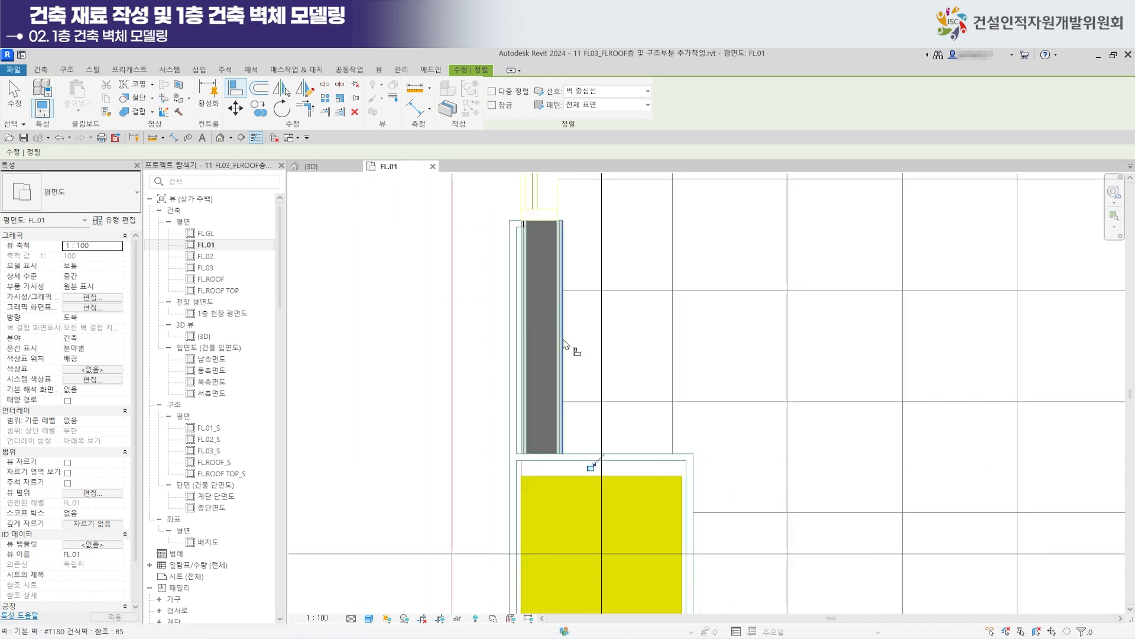
Examine the wall outline below the left-edge column and along the corridor, including the door openings, across to the building's right edge.
{"action": "scroll", "coordinate": [583, 414], "scroll_direction": "down", "scroll_amount": 2}
{"action": "middle_click_drag", "start_coordinate": [583, 413], "coordinate": [509, 258]}
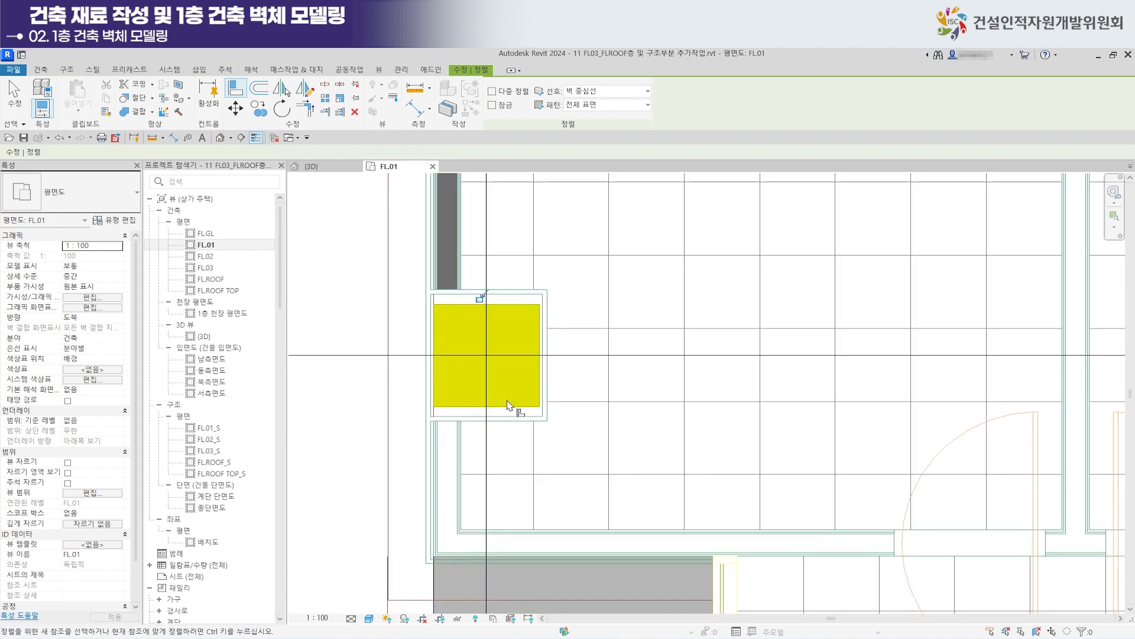
{"action": "middle_click_drag", "start_coordinate": [514, 406], "coordinate": [511, 342]}
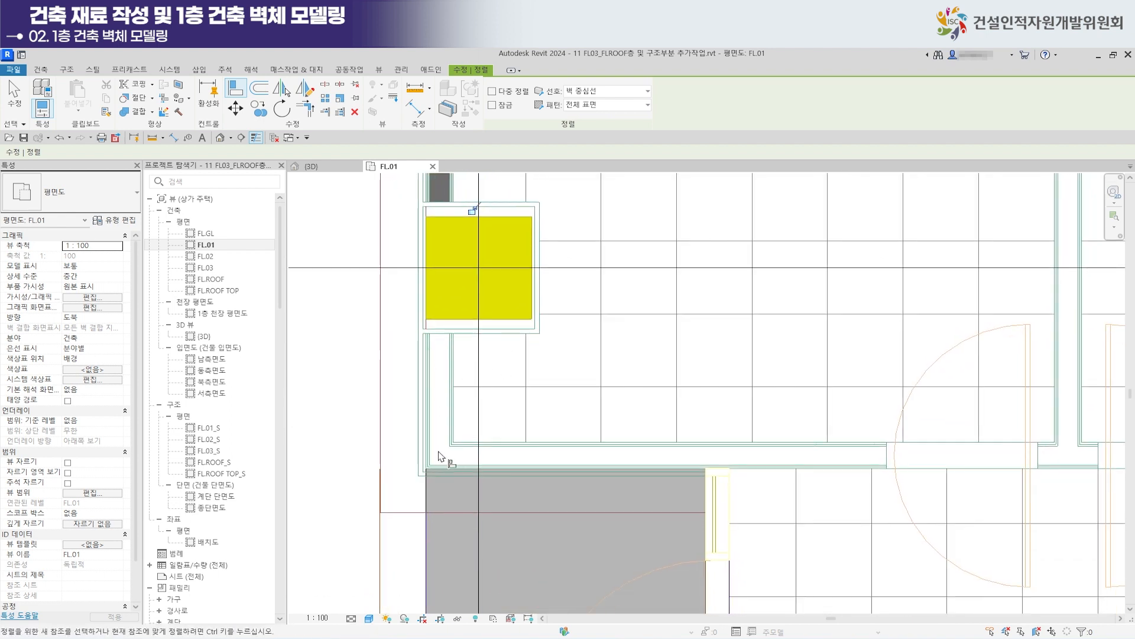
{"action": "scroll", "coordinate": [662, 452], "scroll_direction": "down", "scroll_amount": 4}
{"action": "middle_click_drag", "start_coordinate": [654, 413], "coordinate": [456, 348]}
{"action": "scroll", "coordinate": [537, 366], "scroll_direction": "down", "scroll_amount": 3}
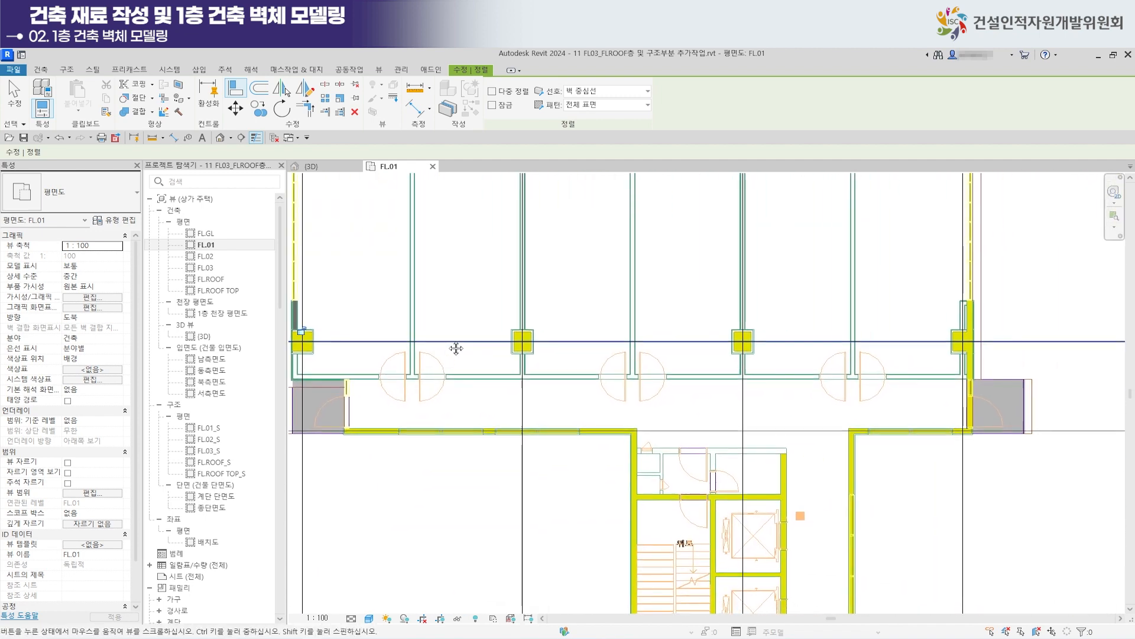
{"action": "middle_click_drag", "start_coordinate": [300, 357], "coordinate": [353, 360]}
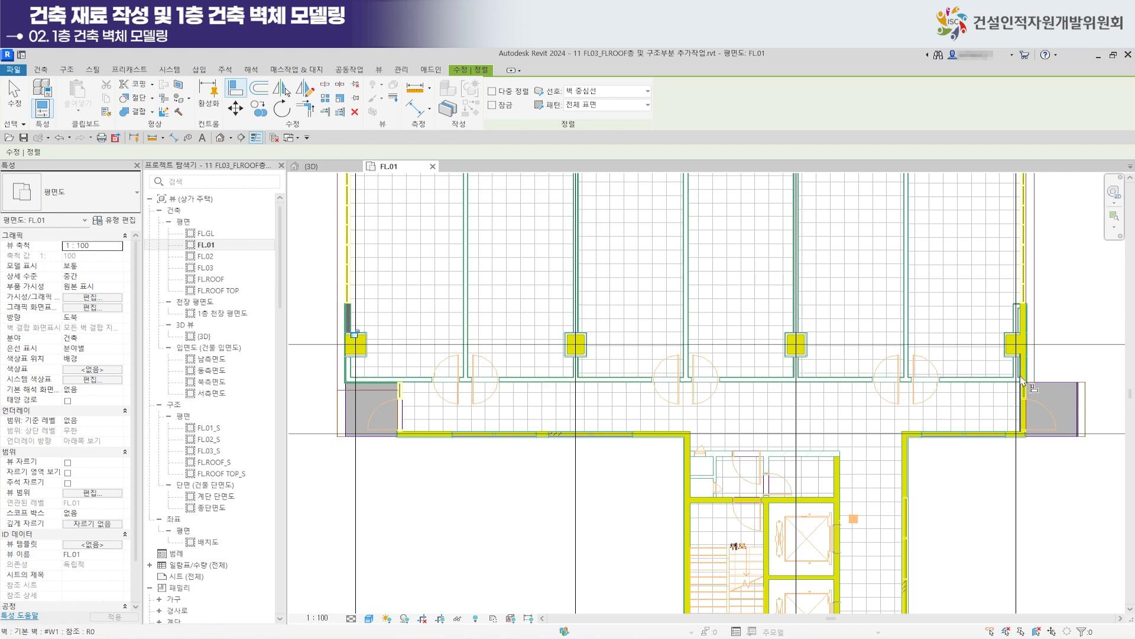
{"action": "scroll", "coordinate": [502, 411], "scroll_direction": "up", "scroll_amount": 3}
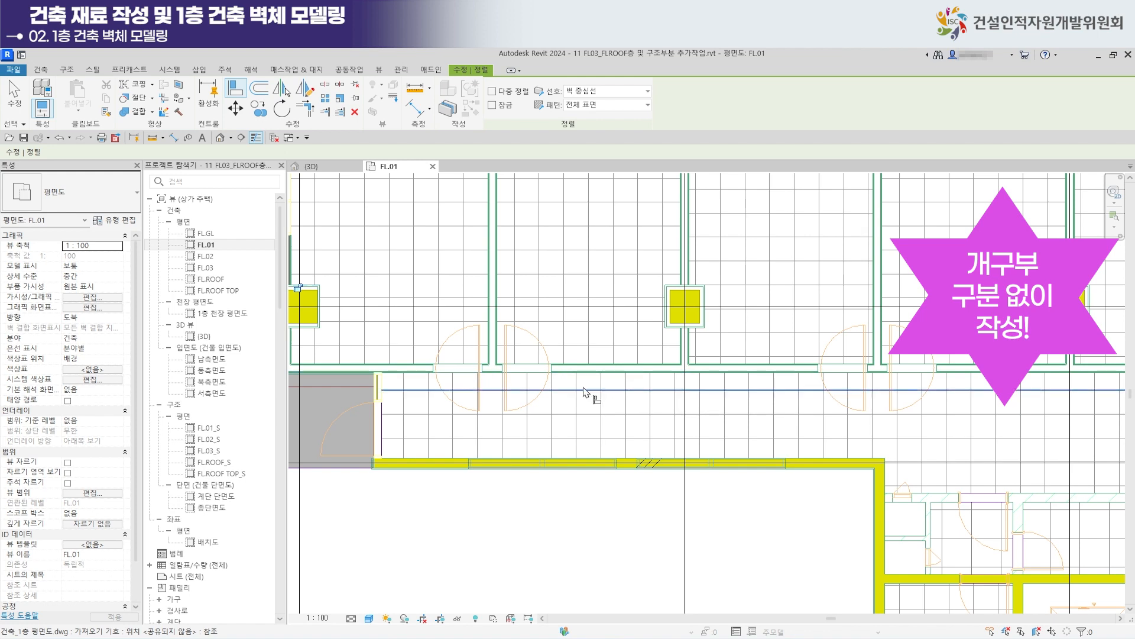
{"action": "scroll", "coordinate": [476, 379], "scroll_direction": "up", "scroll_amount": 5}
{"action": "scroll", "coordinate": [436, 353], "scroll_direction": "up", "scroll_amount": 2}
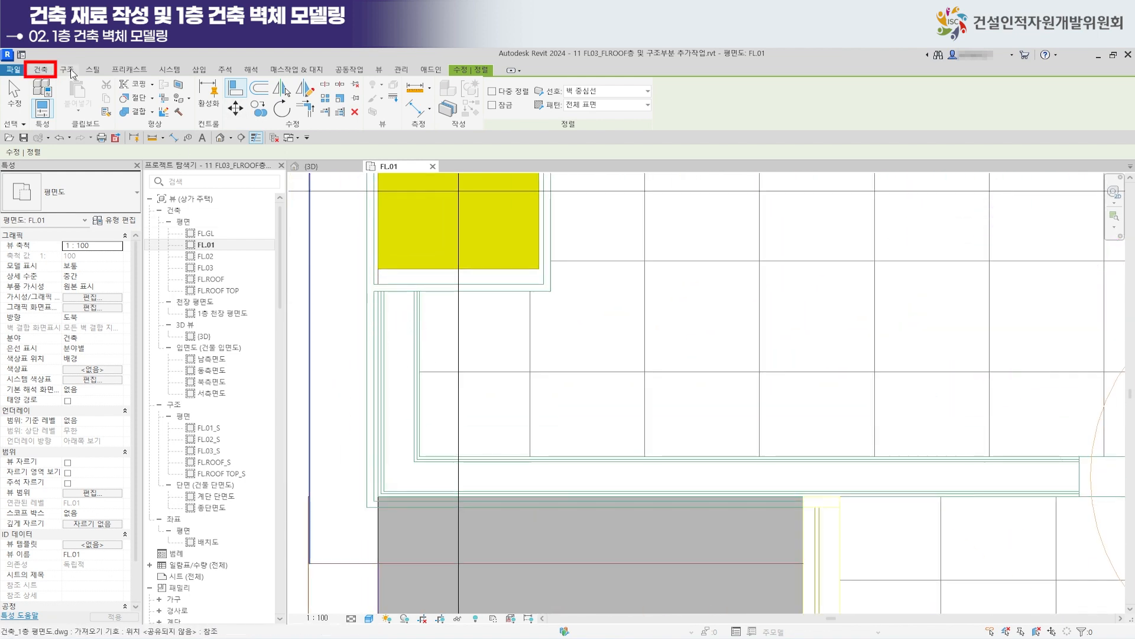
Draw a vertical architectural #T180 건식벽 wall about 504 mm long on the outline's centreline, from below the left-edge column to the corridor corner.
{"action": "left_click", "coordinate": [41, 70]}
{"action": "left_click", "coordinate": [49, 105]}
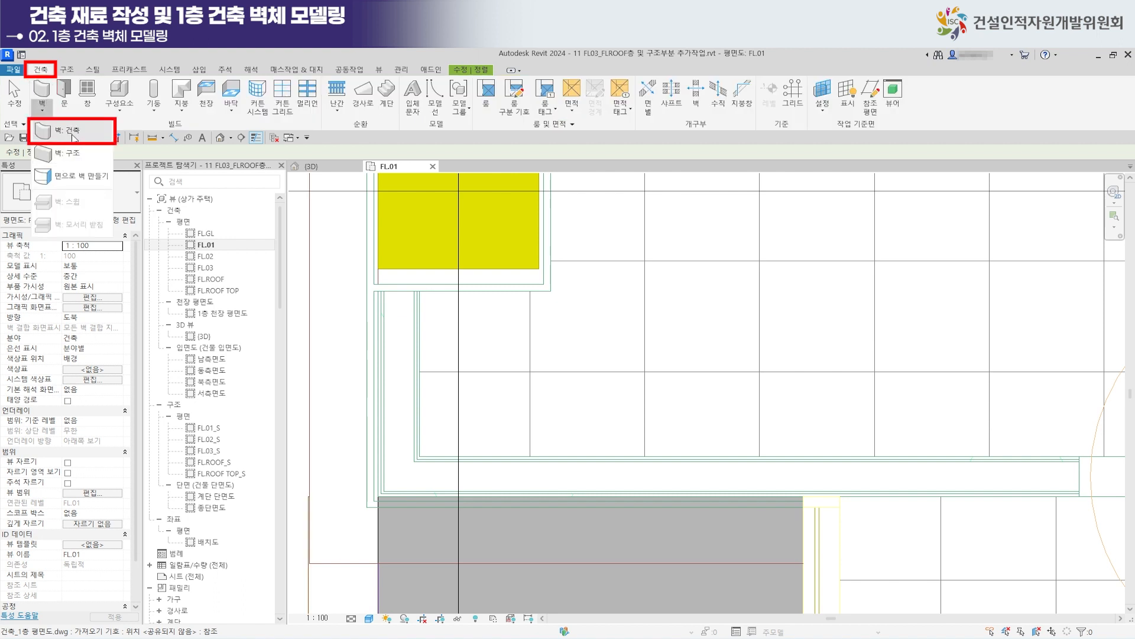
{"action": "left_click", "coordinate": [73, 131]}
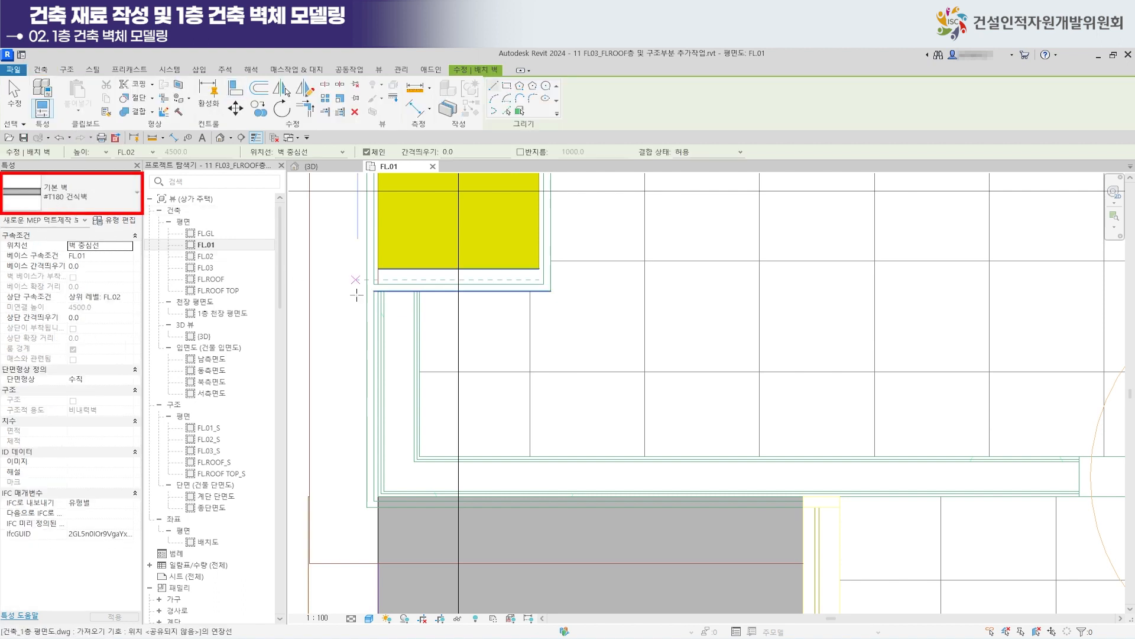
{"action": "scroll", "coordinate": [391, 326], "scroll_direction": "up", "scroll_amount": 2}
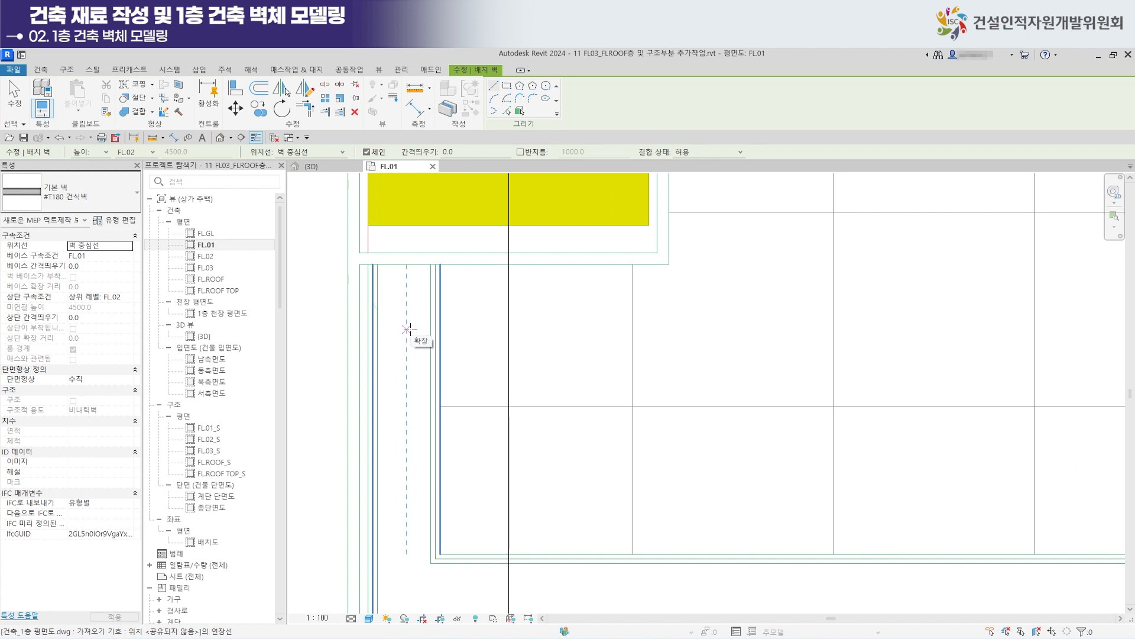
{"action": "scroll", "coordinate": [406, 332], "scroll_direction": "down", "scroll_amount": 1}
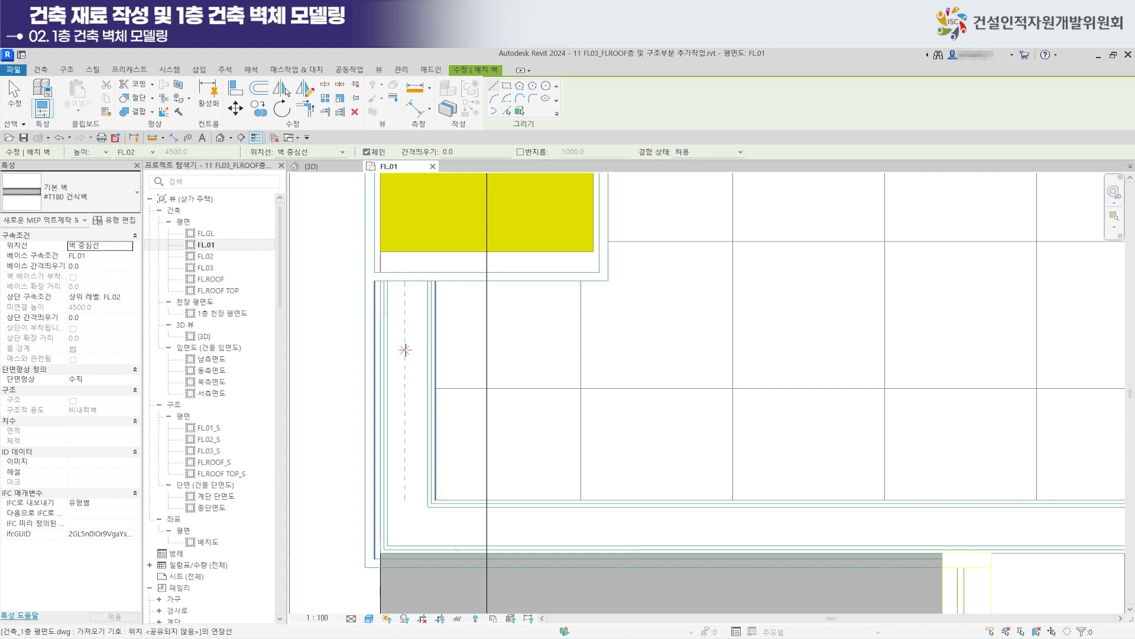
{"action": "left_click", "coordinate": [407, 378]}
{"action": "middle_click_drag", "start_coordinate": [405, 514], "coordinate": [381, 412]}
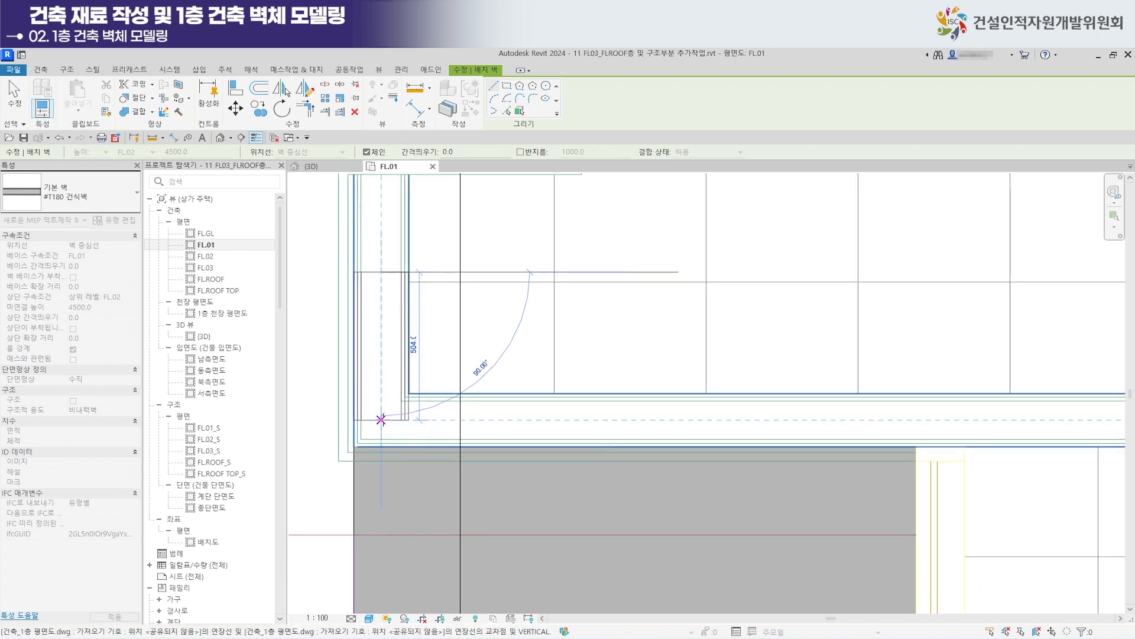
{"action": "left_click", "coordinate": [381, 420]}
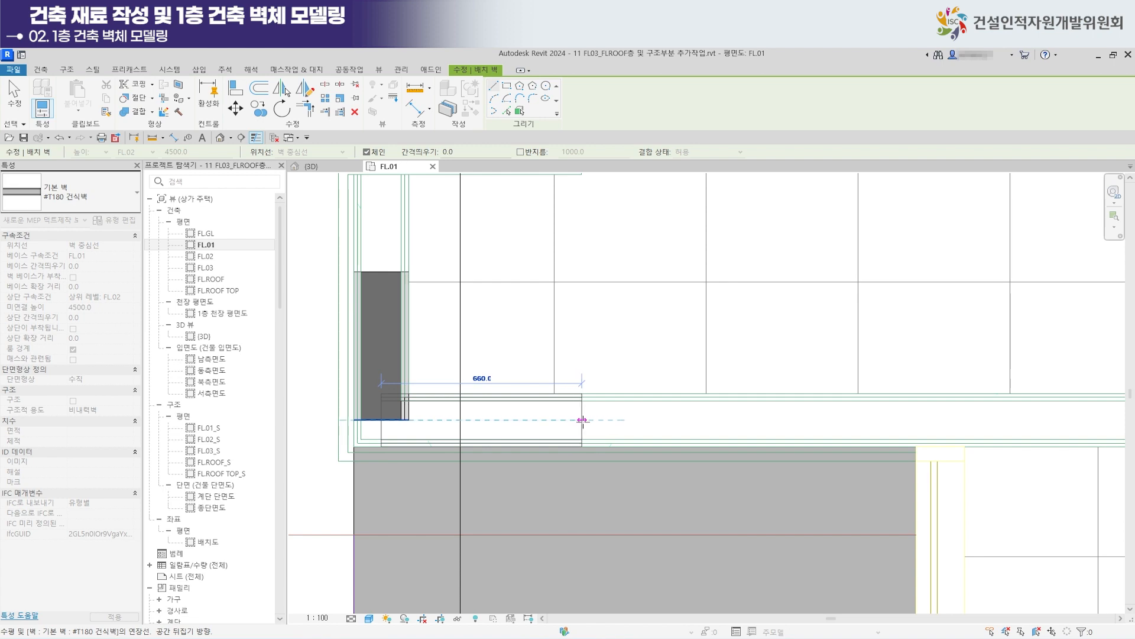
Continue the chain with a horizontal wall about 23,420 mm long along the corridor centreline, ignoring door openings and ending just before the right-edge exterior wall.
{"action": "scroll", "coordinate": [619, 419], "scroll_direction": "down", "scroll_amount": 1}
{"action": "scroll", "coordinate": [696, 421], "scroll_direction": "down", "scroll_amount": 1}
{"action": "middle_click_drag", "start_coordinate": [739, 421], "coordinate": [305, 444]}
{"action": "scroll", "coordinate": [668, 437], "scroll_direction": "down", "scroll_amount": 5}
{"action": "middle_click_drag", "start_coordinate": [704, 440], "coordinate": [389, 457]}
{"action": "scroll", "coordinate": [674, 438], "scroll_direction": "down", "scroll_amount": 2}
{"action": "scroll", "coordinate": [685, 441], "scroll_direction": "down", "scroll_amount": 4}
{"action": "scroll", "coordinate": [615, 441], "scroll_direction": "up", "scroll_amount": 3}
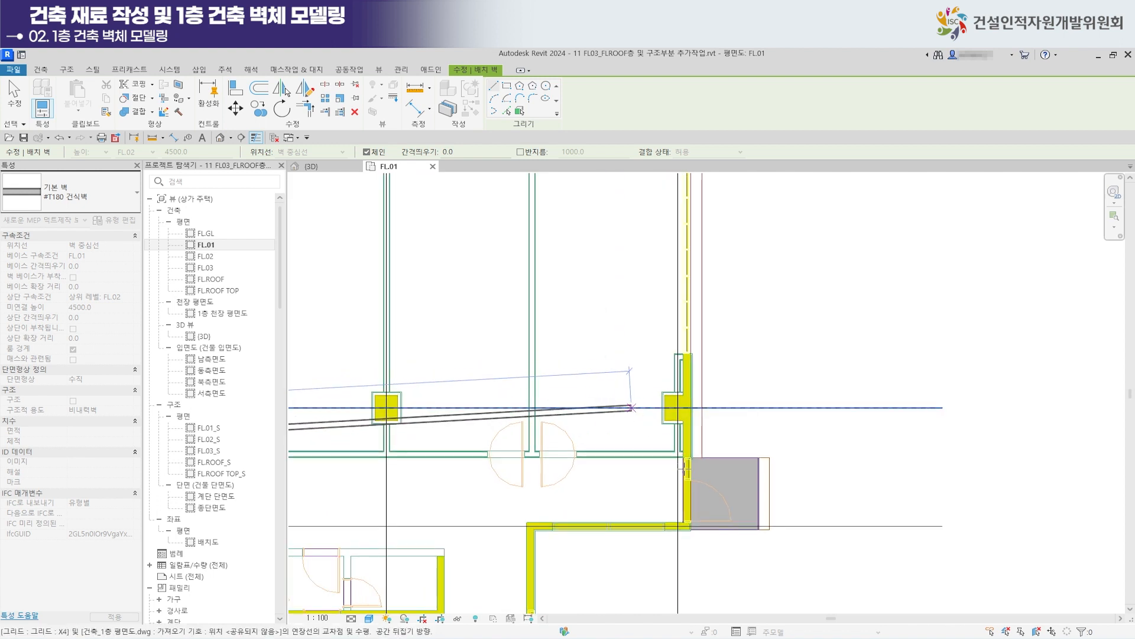
{"action": "scroll", "coordinate": [657, 475], "scroll_direction": "up", "scroll_amount": 5}
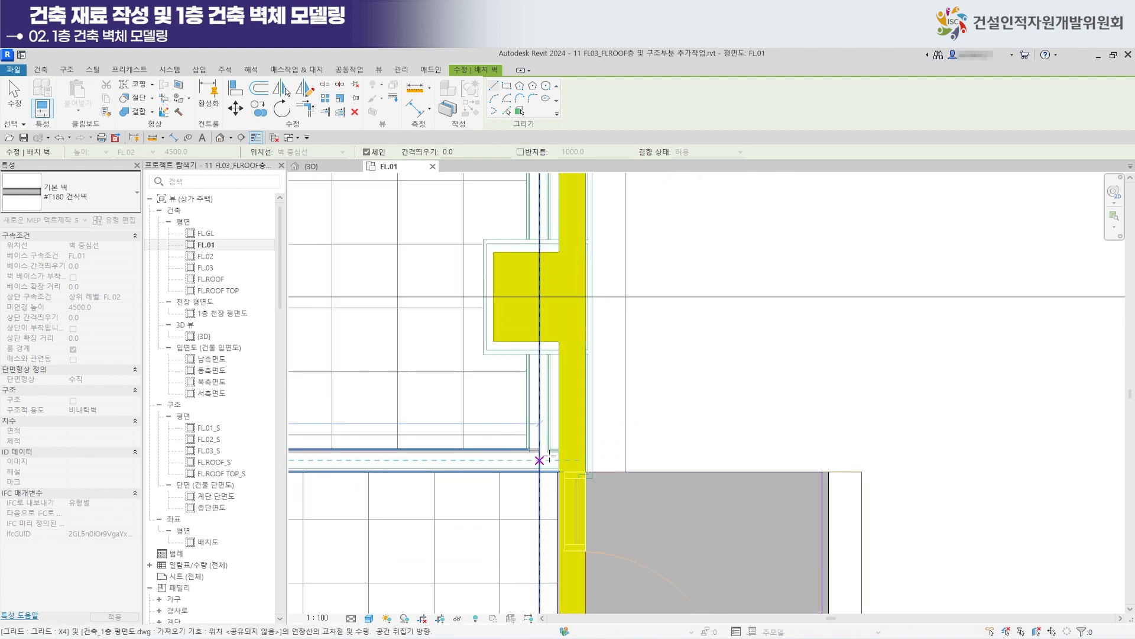
{"action": "left_click", "coordinate": [507, 458]}
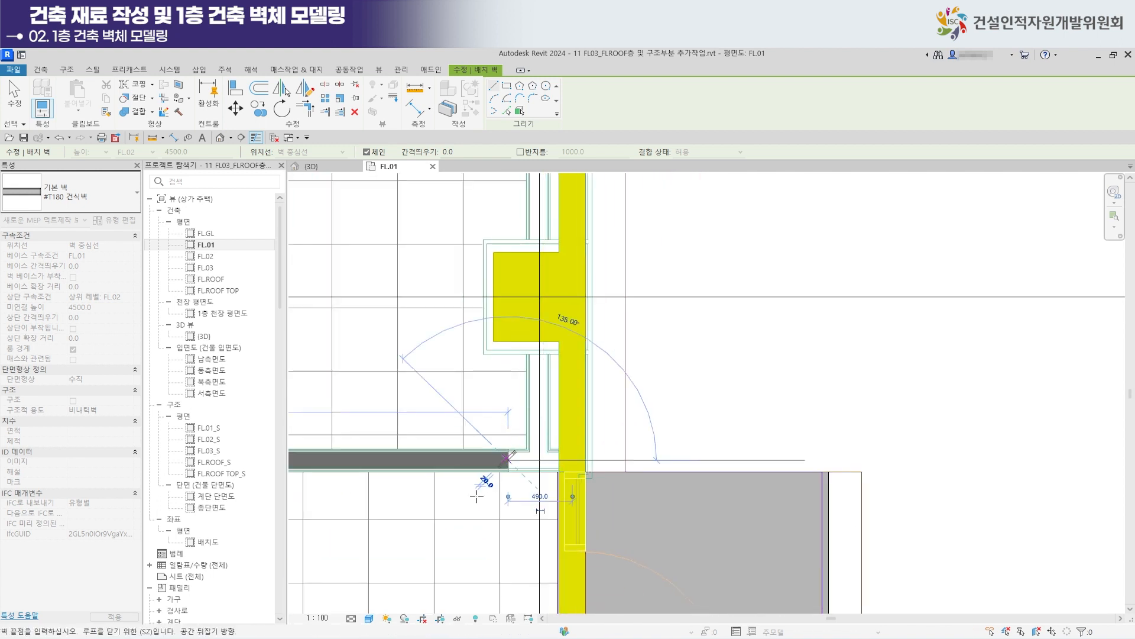
{"action": "key", "text": "Escape"}
Disallow the join (결합 금지) at the corridor wall's right end and align that end to the inner face of the #W1 exterior wall.
{"action": "scroll", "coordinate": [507, 526], "scroll_direction": "up", "scroll_amount": 3}
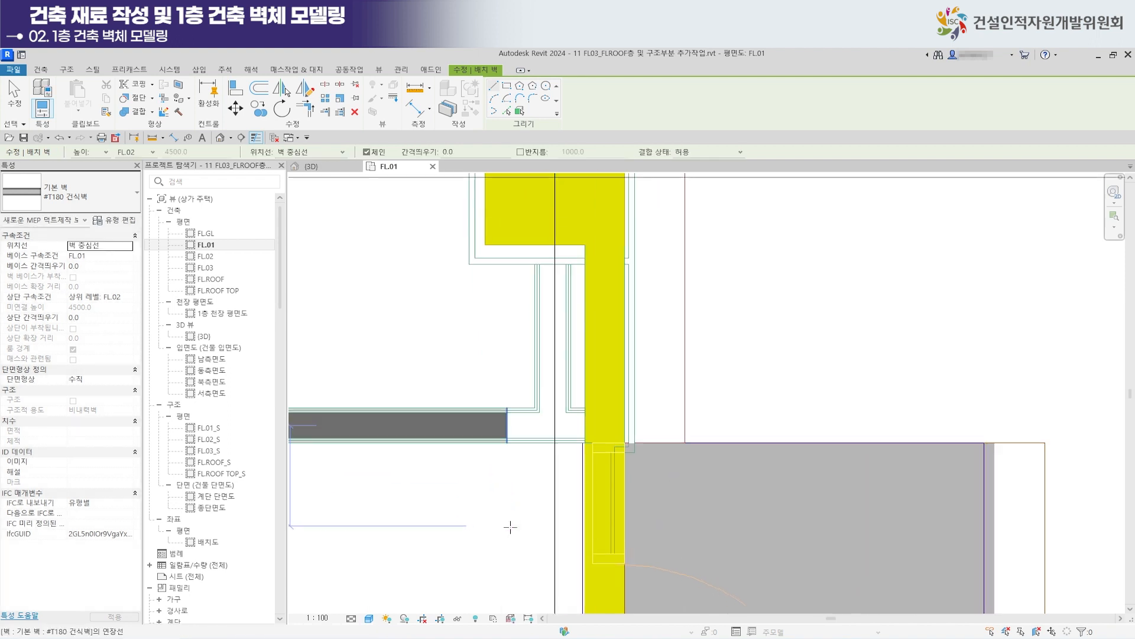
{"action": "left_click", "coordinate": [9, 91]}
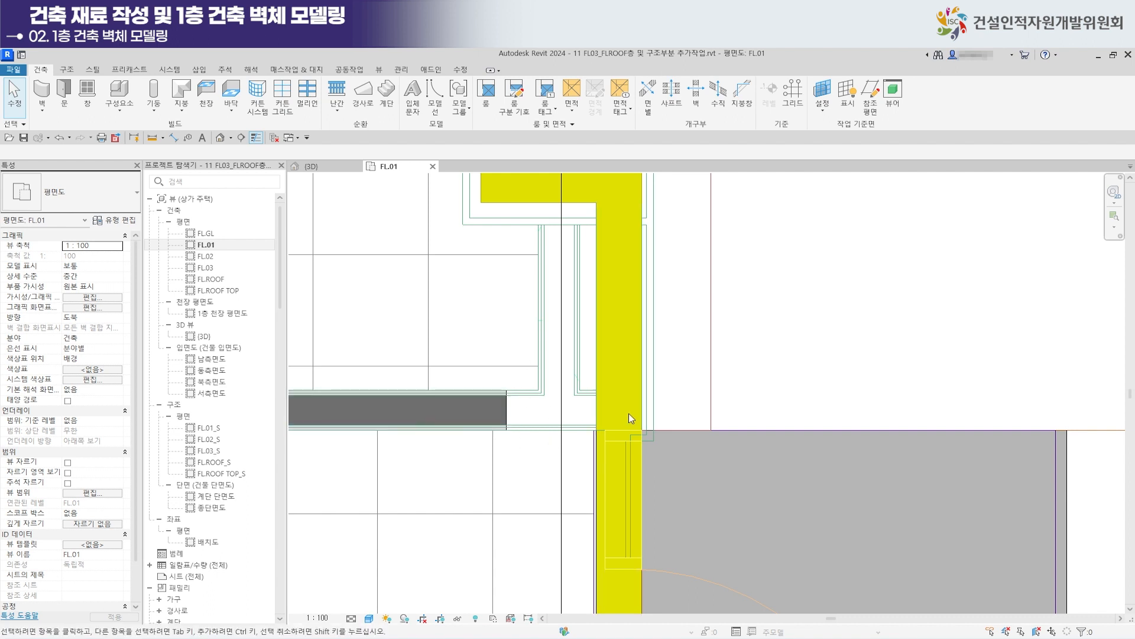
{"action": "left_click", "coordinate": [509, 417]}
{"action": "right_click", "coordinate": [509, 415]}
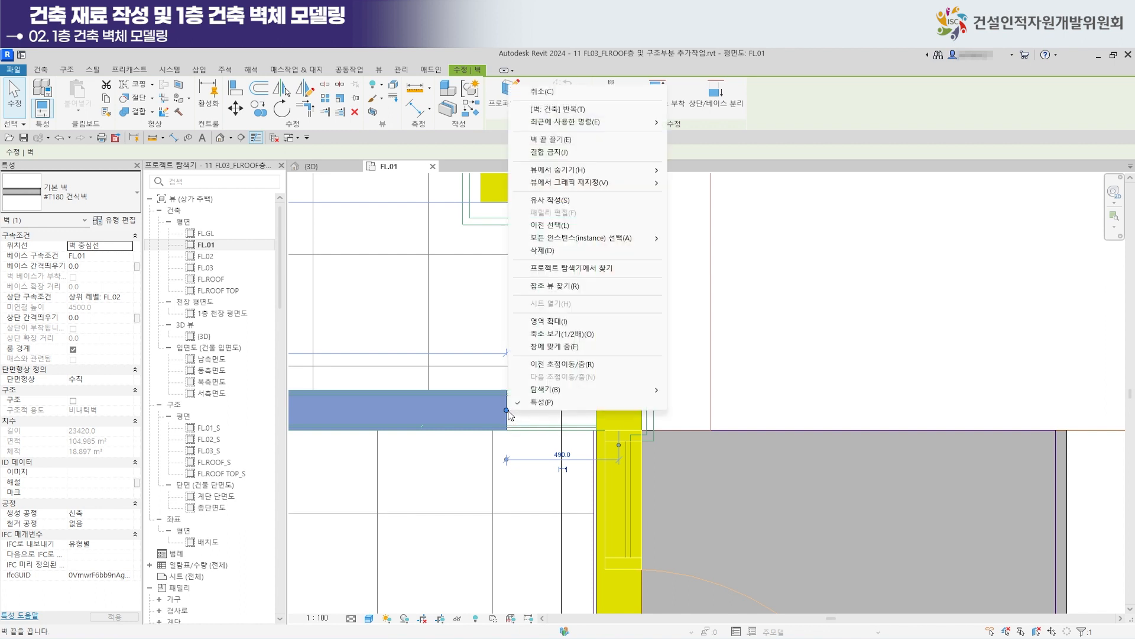
{"action": "left_click", "coordinate": [578, 152]}
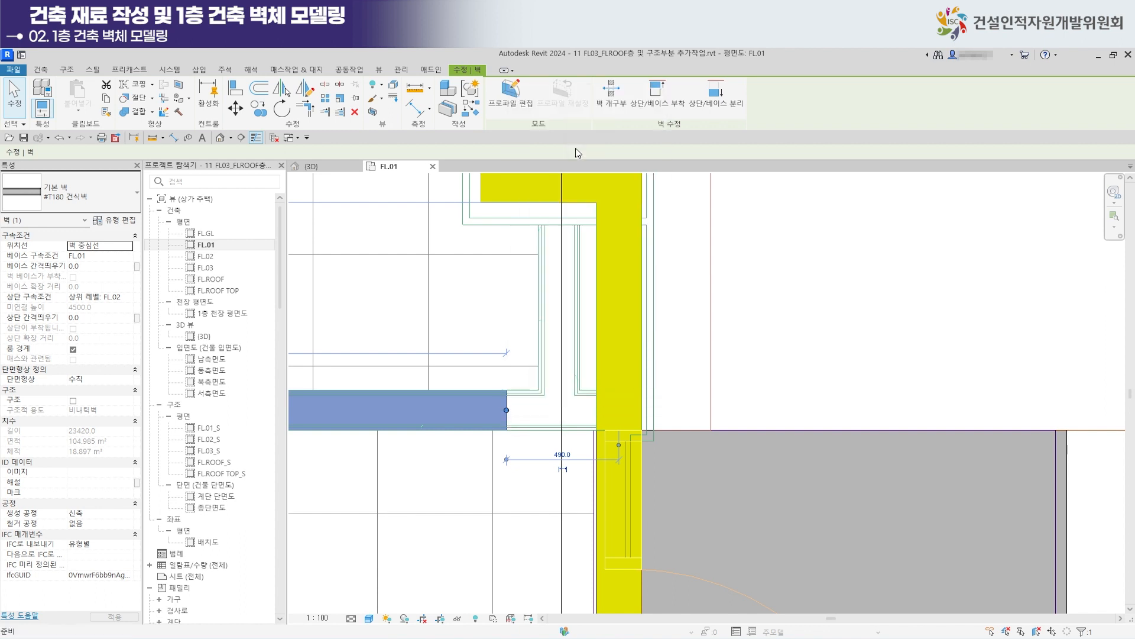
{"action": "key", "text": "a"}
{"action": "key", "text": "l"}
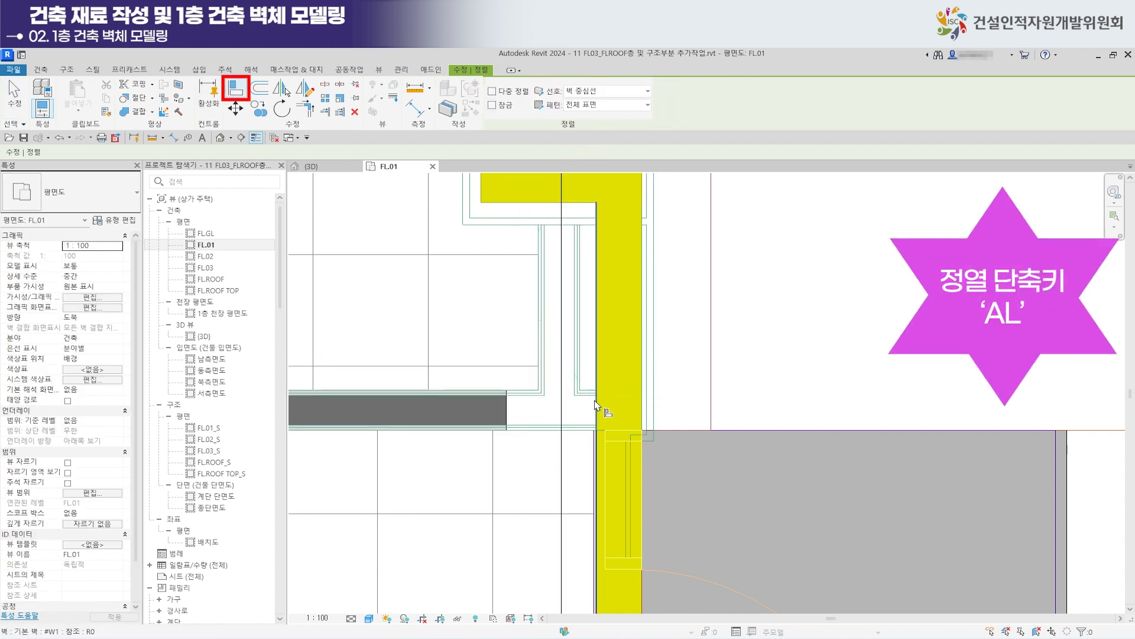
{"action": "scroll", "coordinate": [609, 429], "scroll_direction": "down", "scroll_amount": 5}
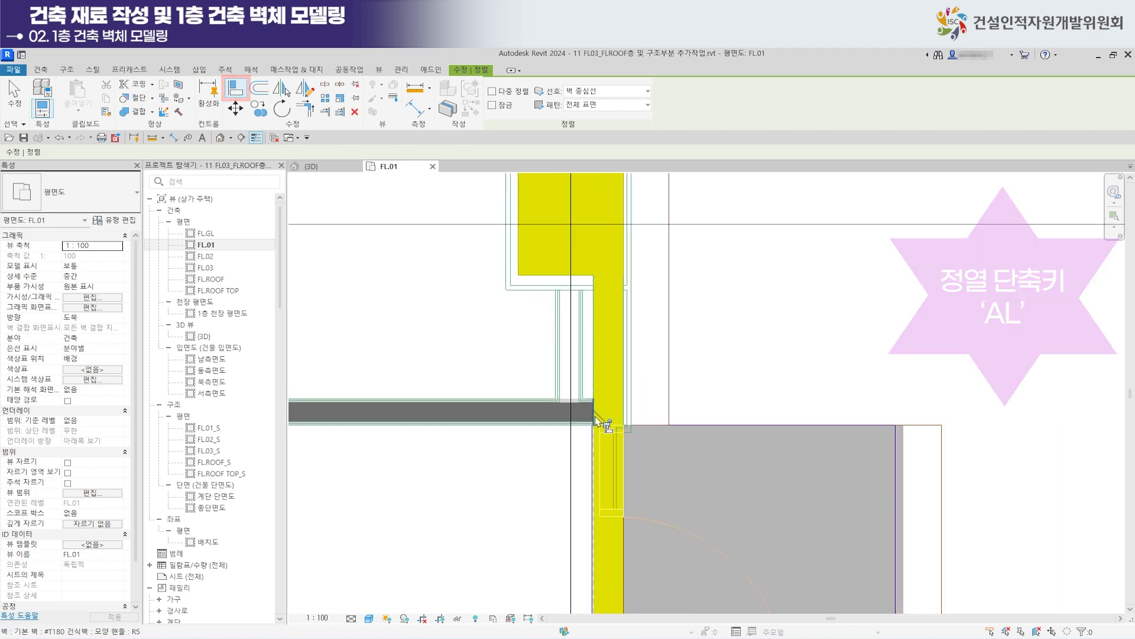
{"action": "scroll", "coordinate": [616, 441], "scroll_direction": "down", "scroll_amount": 3}
Disallow the join (결합 금지) at the upper end of the short vertical wall and align that end to the left-edge column's lower finish line.
{"action": "scroll", "coordinate": [475, 583], "scroll_direction": "up", "scroll_amount": 8}
{"action": "scroll", "coordinate": [474, 582], "scroll_direction": "up", "scroll_amount": 5}
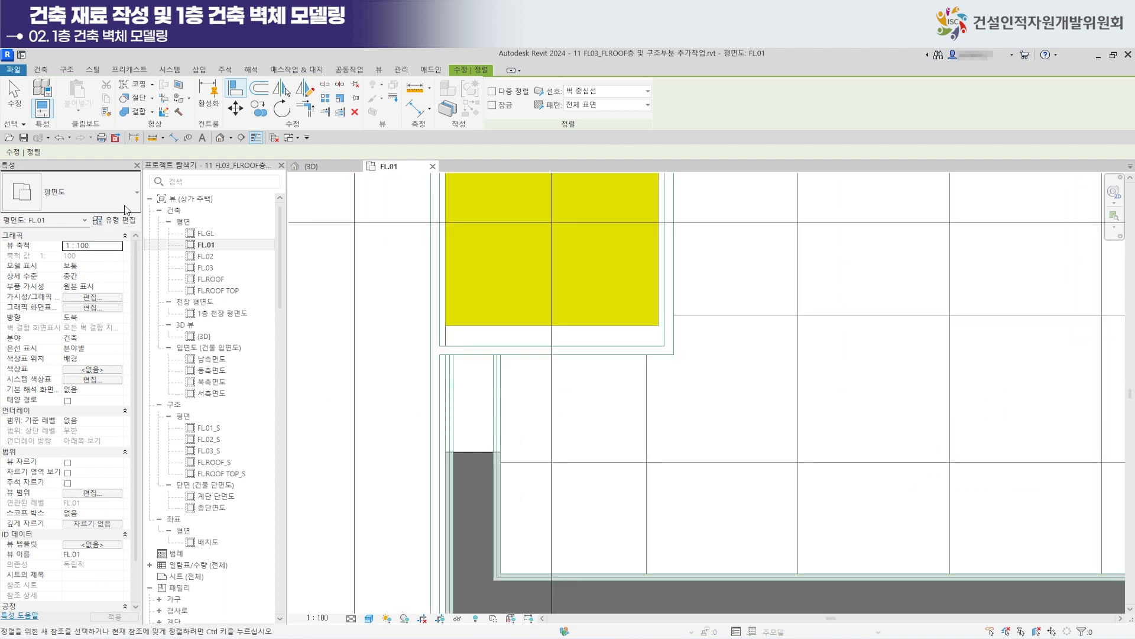
{"action": "left_click", "coordinate": [16, 90]}
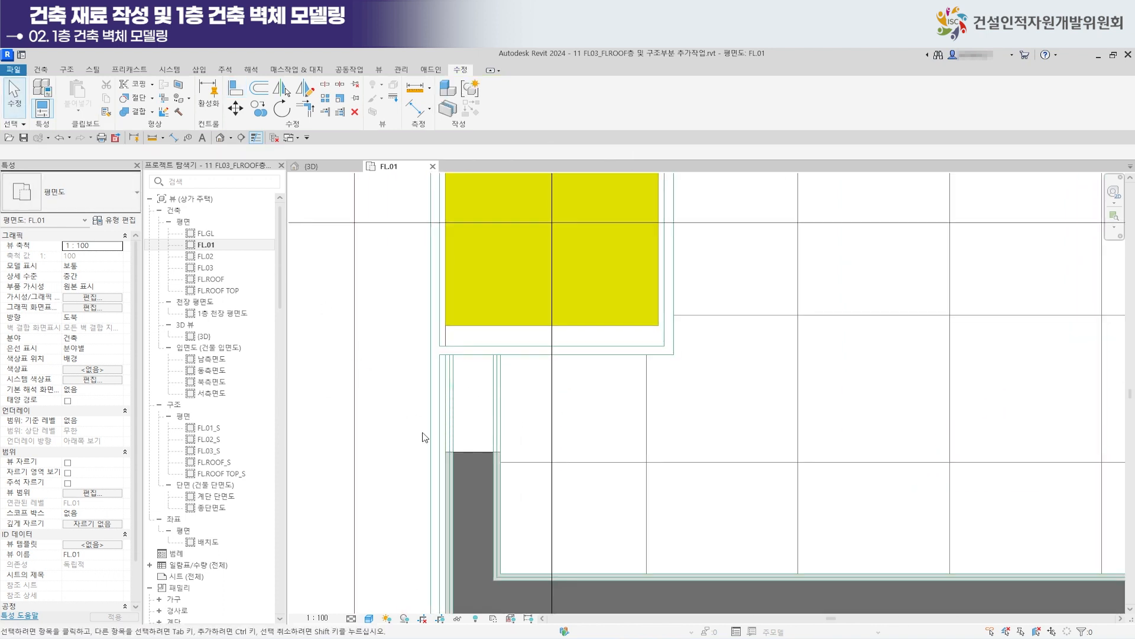
{"action": "left_click", "coordinate": [474, 451]}
{"action": "right_click", "coordinate": [474, 451]}
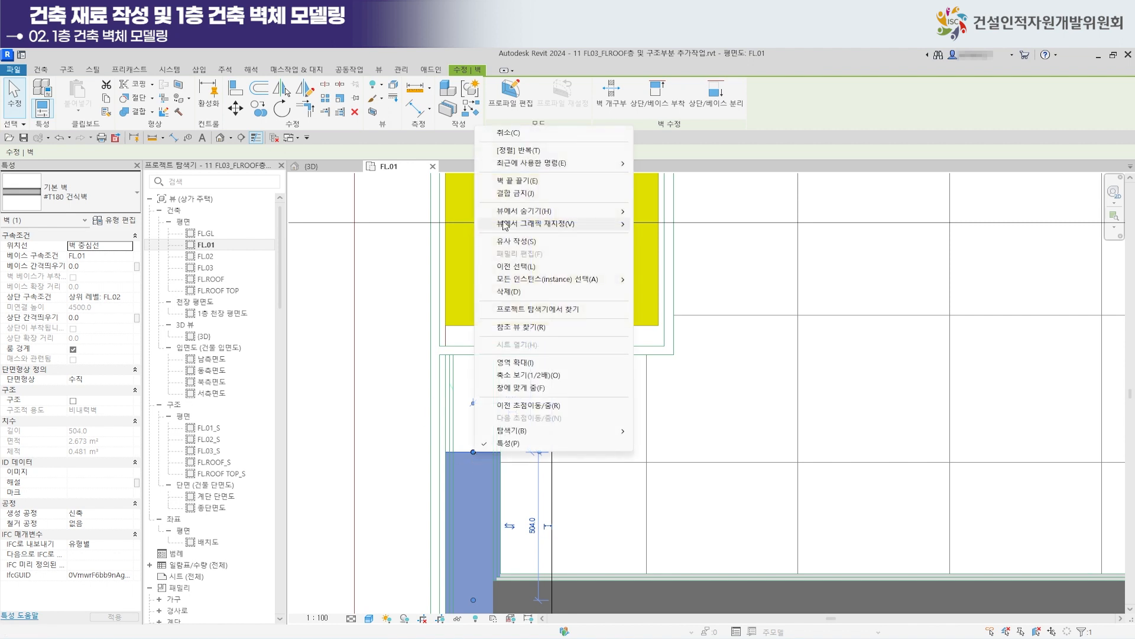
{"action": "left_click", "coordinate": [516, 193]}
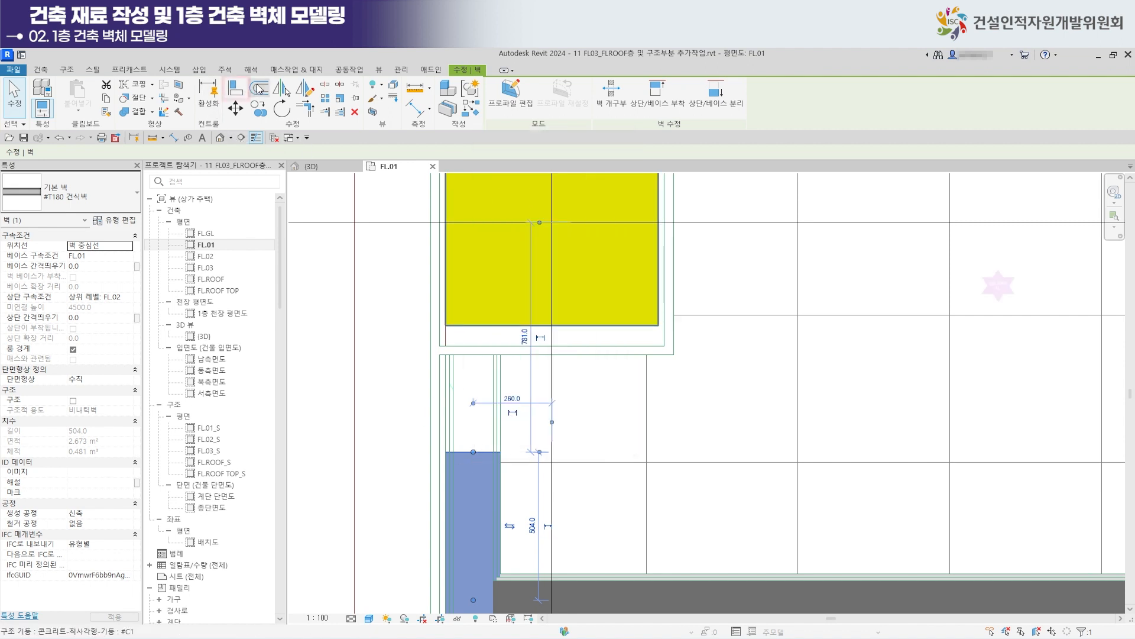
{"action": "key", "text": "a"}
{"action": "key", "text": "l"}
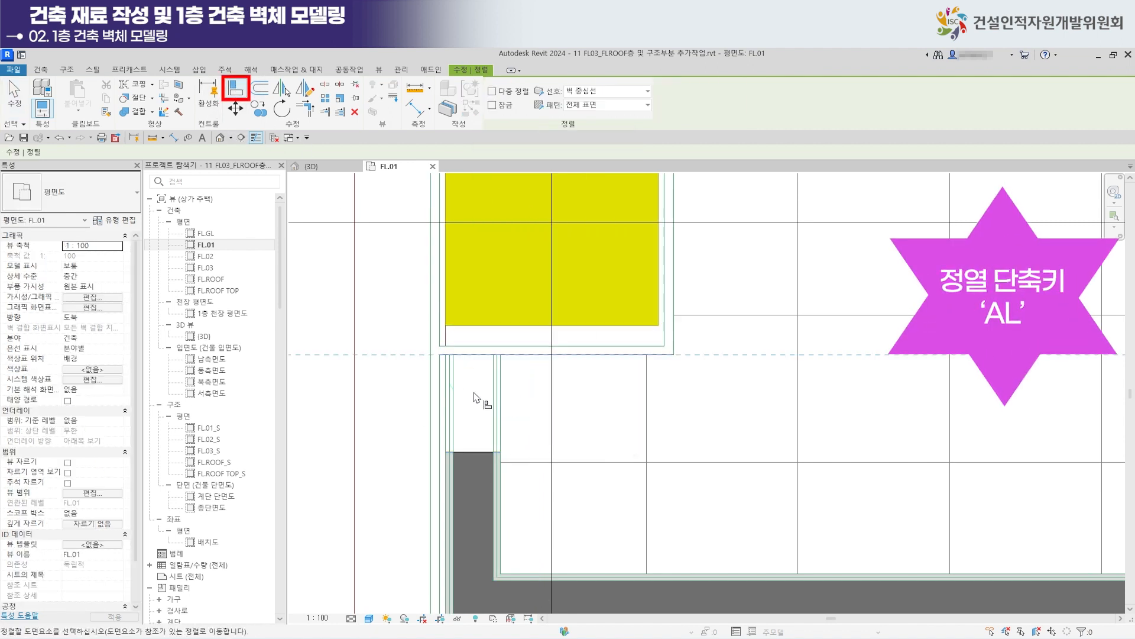
{"action": "scroll", "coordinate": [588, 329], "scroll_direction": "down", "scroll_amount": 5}
{"action": "middle_click_drag", "start_coordinate": [567, 485], "coordinate": [402, 385]}
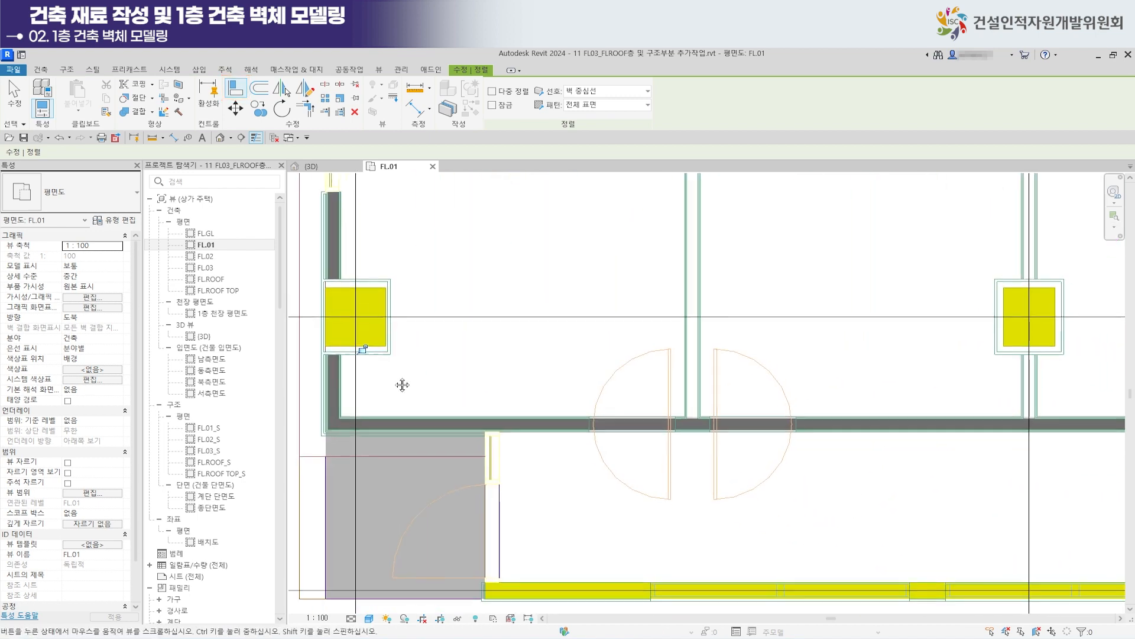
Examine the finished corridor wall along its length and the remaining wall outline below the column at the building's right edge.
{"action": "scroll", "coordinate": [831, 430], "scroll_direction": "down", "scroll_amount": 5}
{"action": "middle_click_drag", "start_coordinate": [861, 431], "coordinate": [532, 404]}
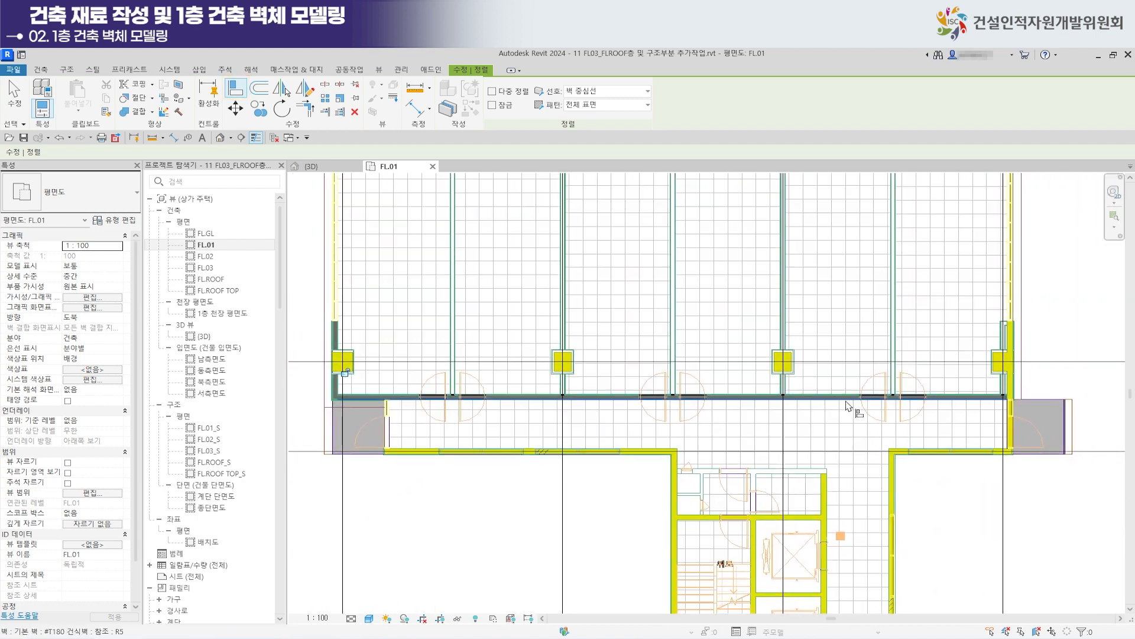
{"action": "scroll", "coordinate": [849, 405], "scroll_direction": "down", "scroll_amount": 3}
{"action": "scroll", "coordinate": [1035, 364], "scroll_direction": "up", "scroll_amount": 6}
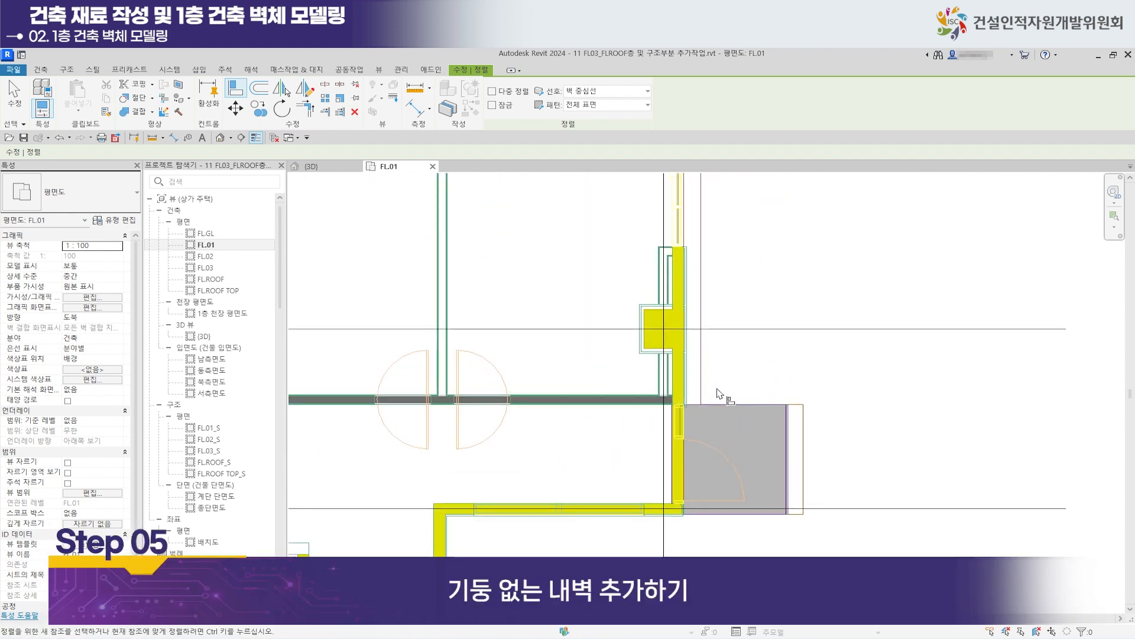
{"action": "scroll", "coordinate": [718, 393], "scroll_direction": "up", "scroll_amount": 3}
{"action": "middle_click_drag", "start_coordinate": [718, 356], "coordinate": [532, 341]}
{"action": "scroll", "coordinate": [541, 413], "scroll_direction": "up", "scroll_amount": 3}
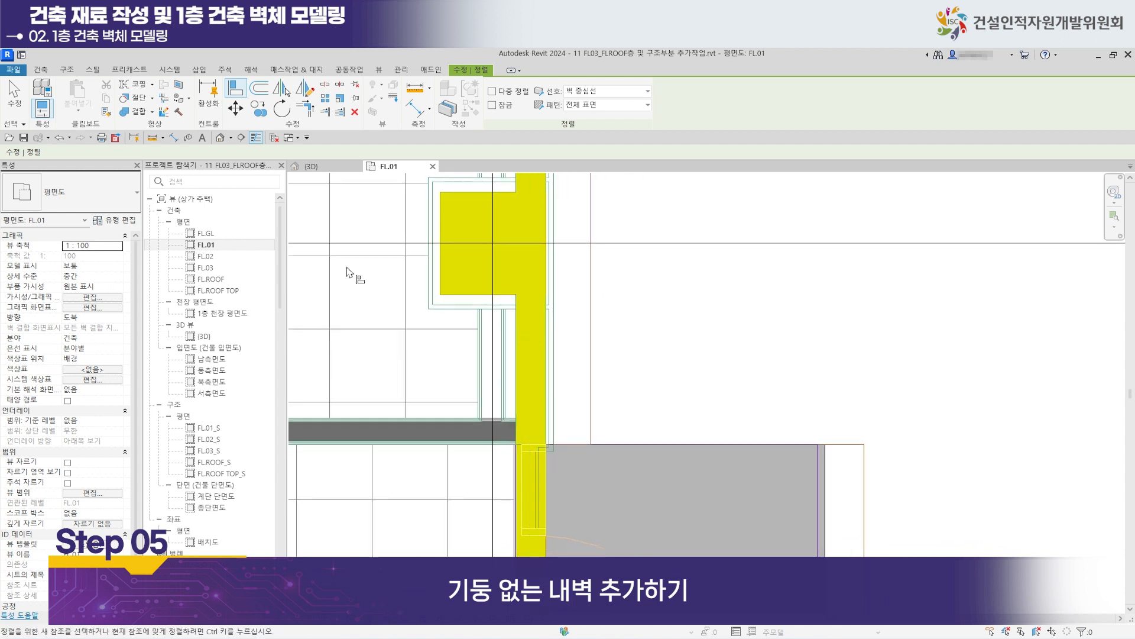
Draw a vertical #T180 건식벽 wall about 735 mm long on the drawing's centreline, from below the right-edge column to the corridor wall's centreline.
{"action": "left_click", "coordinate": [46, 70]}
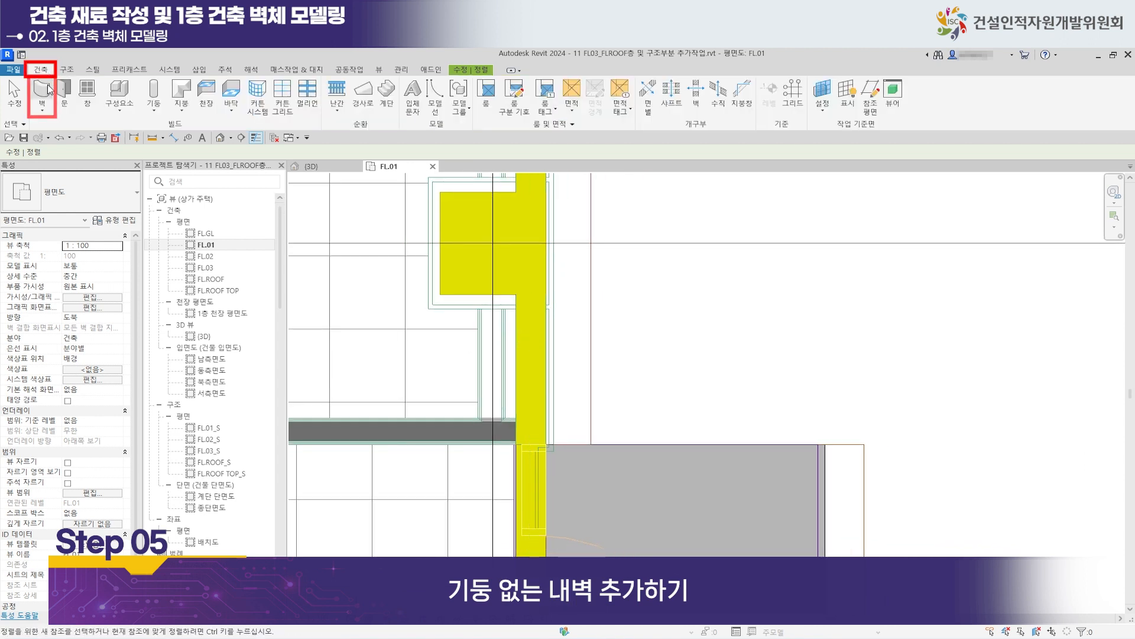
{"action": "left_click", "coordinate": [46, 100]}
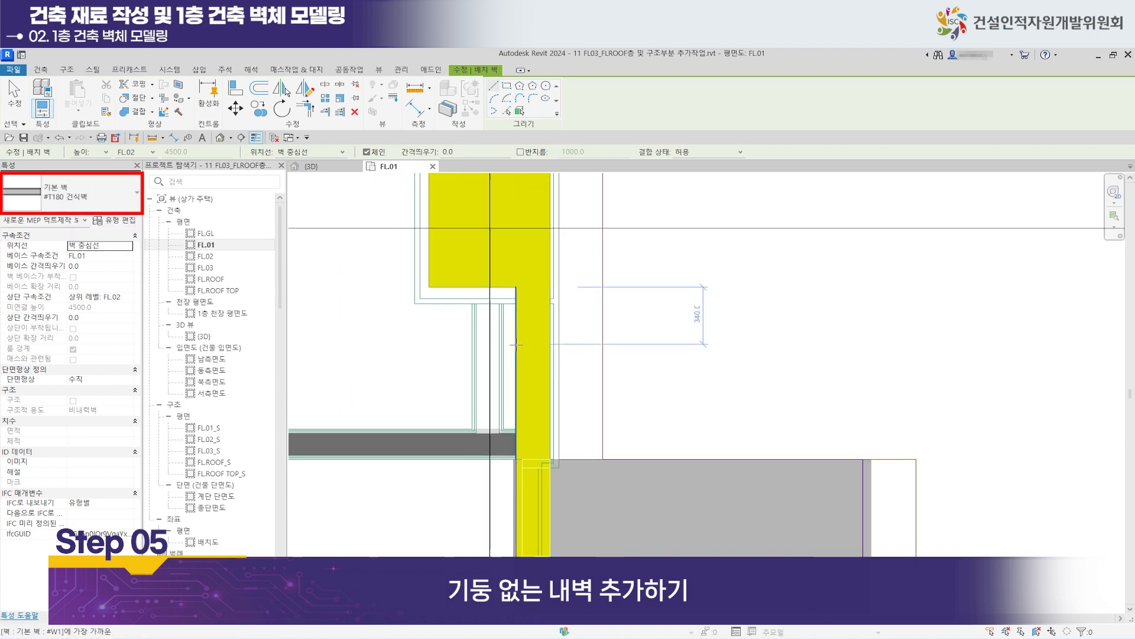
{"action": "scroll", "coordinate": [503, 331], "scroll_direction": "up", "scroll_amount": 2}
{"action": "scroll", "coordinate": [467, 308], "scroll_direction": "up", "scroll_amount": 1}
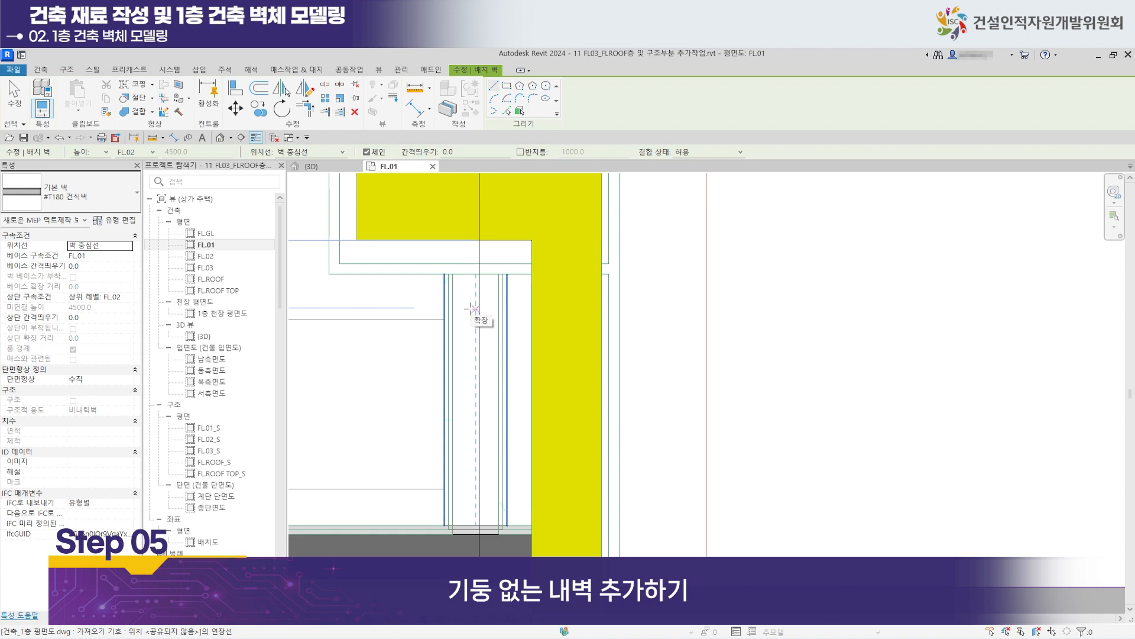
{"action": "left_click", "coordinate": [475, 308]}
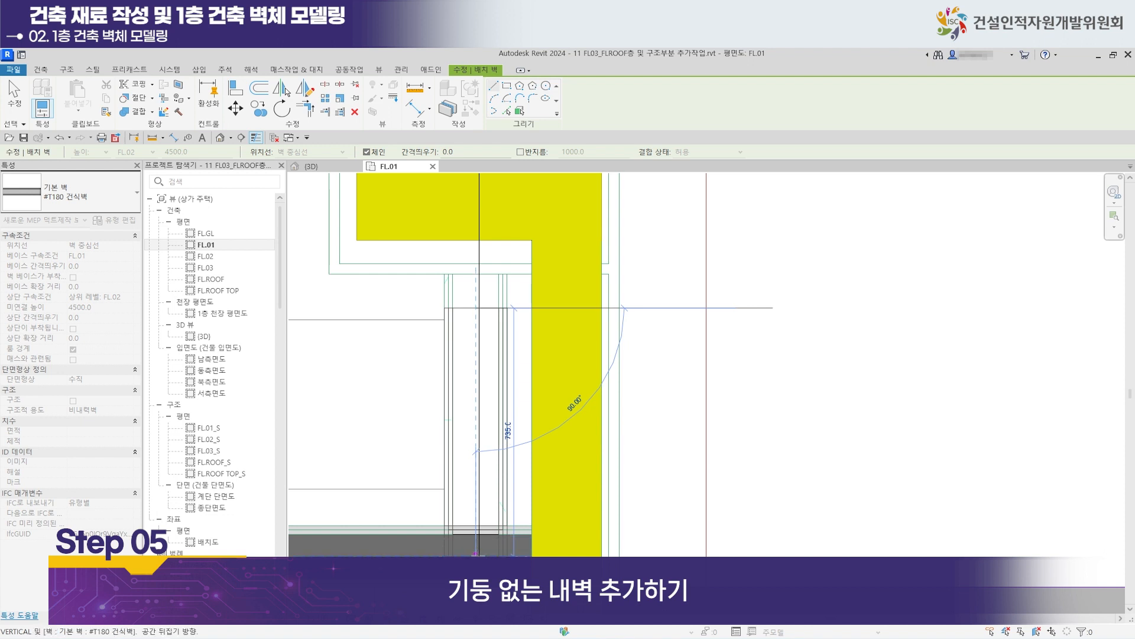
{"action": "middle_click_drag", "start_coordinate": [475, 554], "coordinate": [488, 441]}
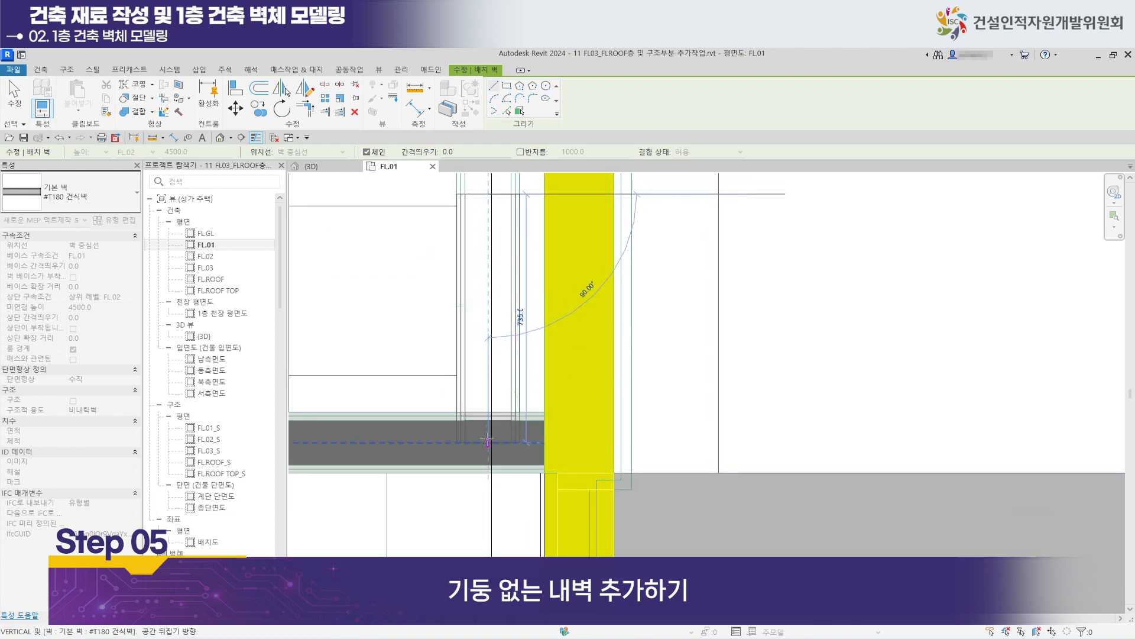
{"action": "left_click", "coordinate": [488, 443]}
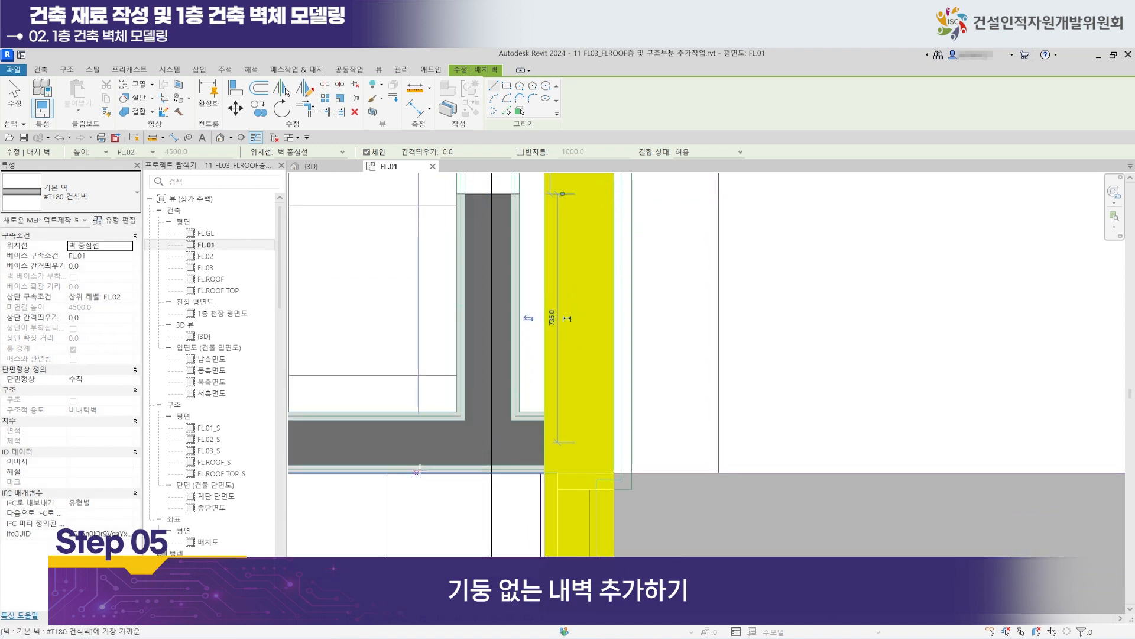
{"action": "scroll", "coordinate": [476, 453], "scroll_direction": "down", "scroll_amount": 2}
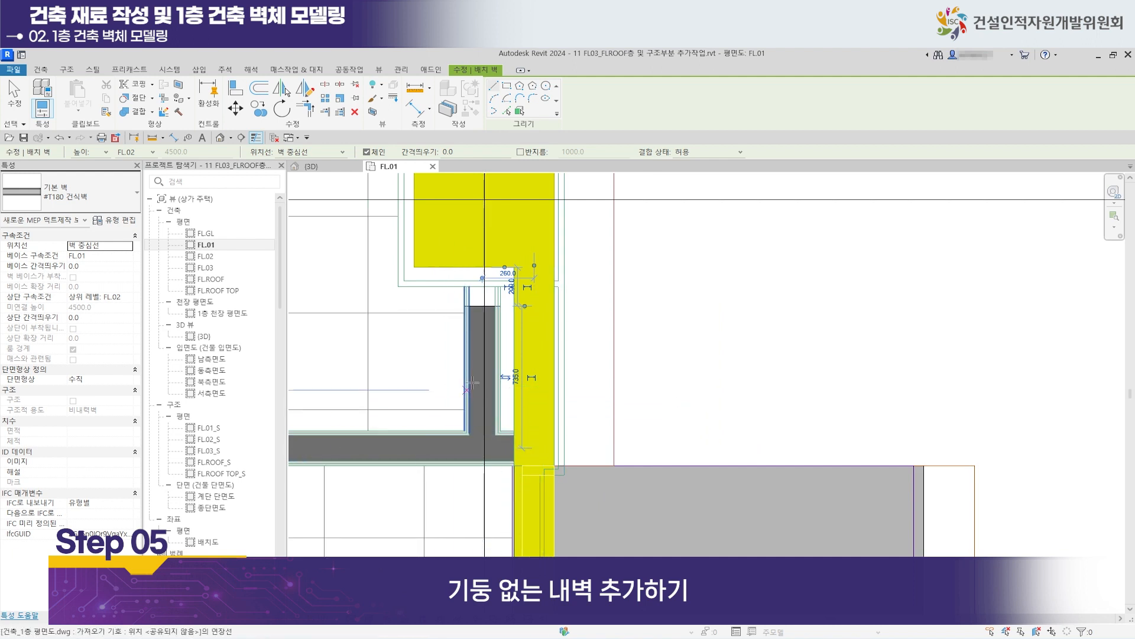
{"action": "middle_click_drag", "start_coordinate": [482, 365], "coordinate": [491, 431]}
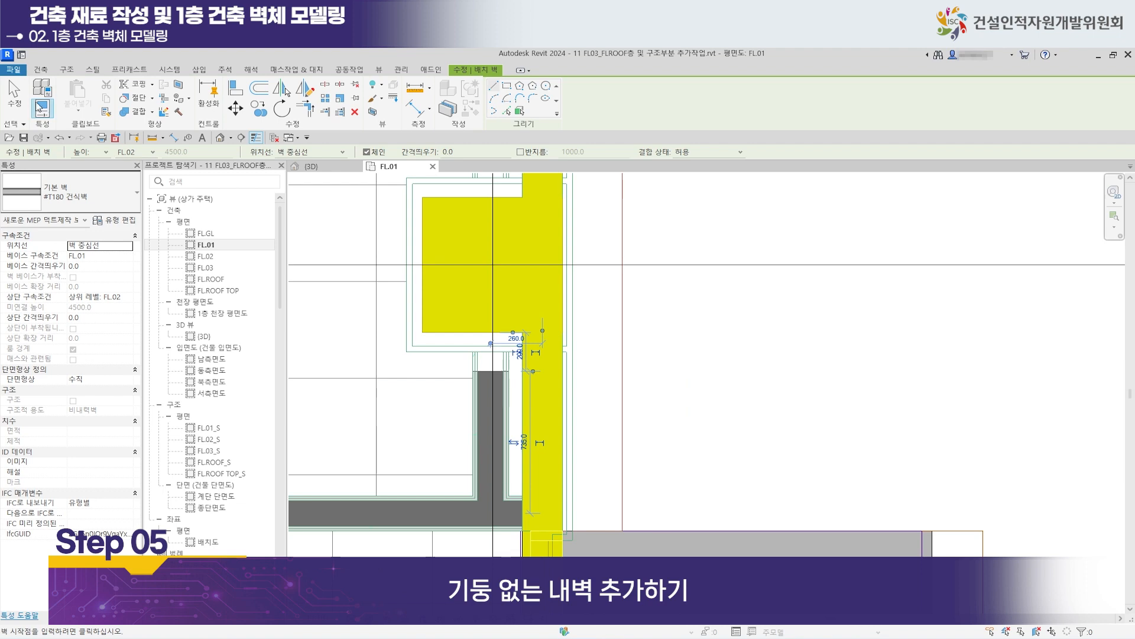
Disallow the join (결합 금지) at the new vertical wall's upper end and align that end to the right-edge column's lower finish line.
{"action": "left_click", "coordinate": [23, 95]}
{"action": "scroll", "coordinate": [437, 340], "scroll_direction": "up", "scroll_amount": 3}
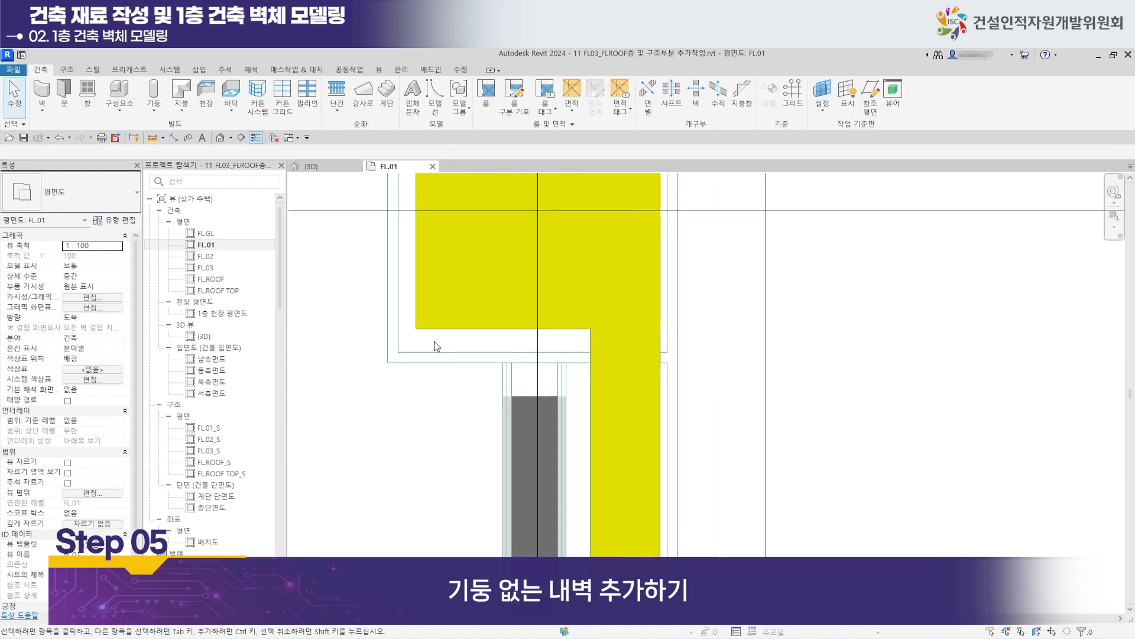
{"action": "left_click", "coordinate": [548, 396]}
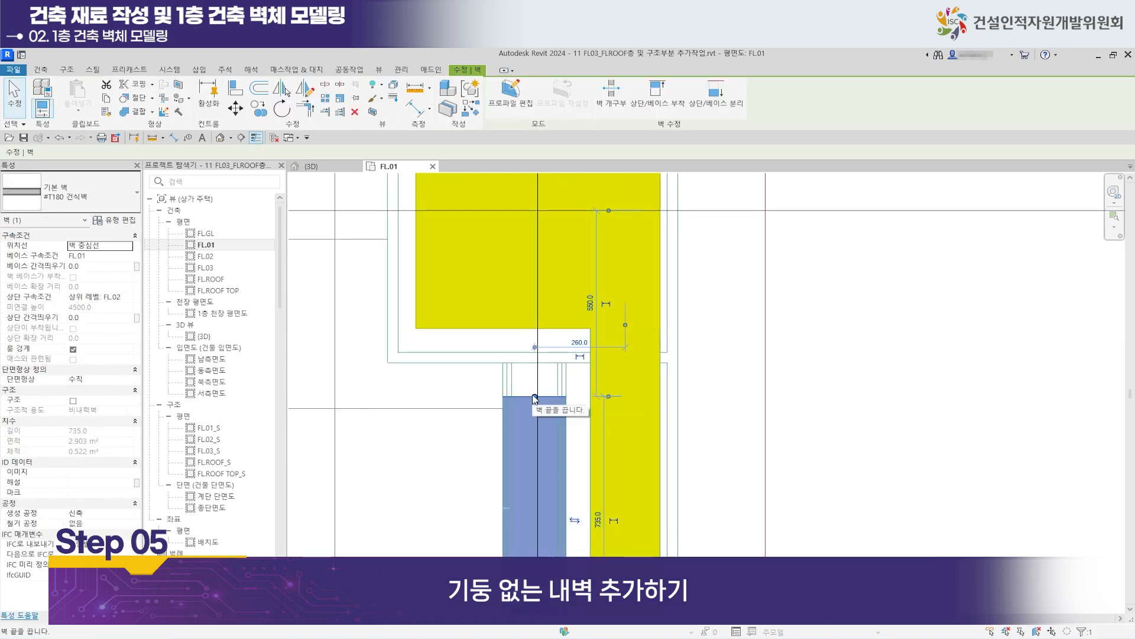
{"action": "right_click", "coordinate": [534, 400]}
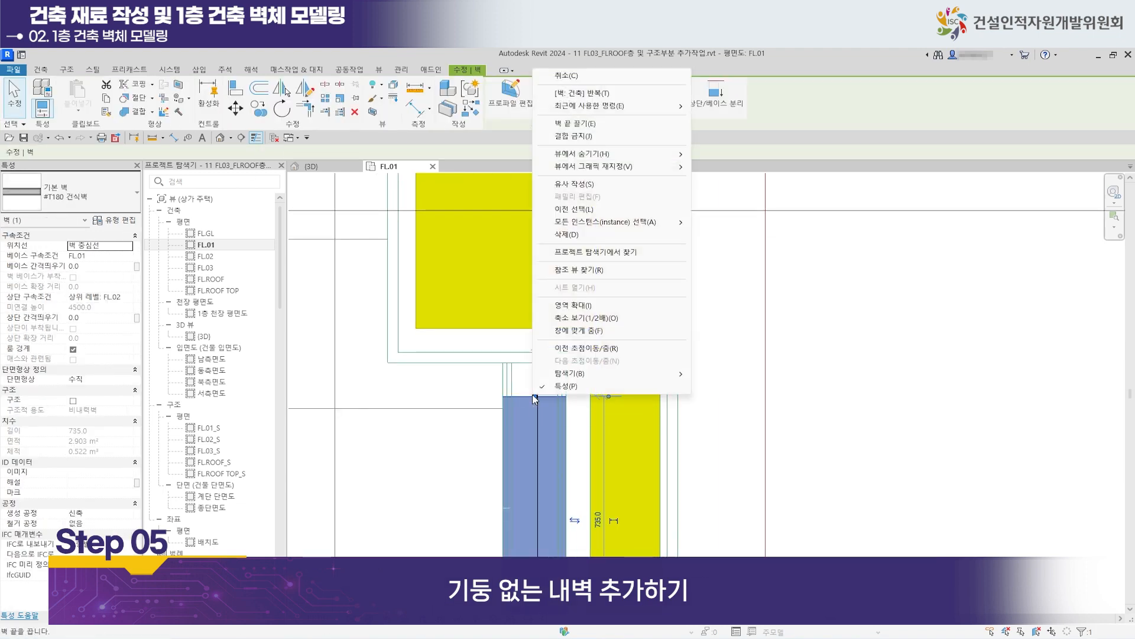
{"action": "left_click", "coordinate": [597, 141]}
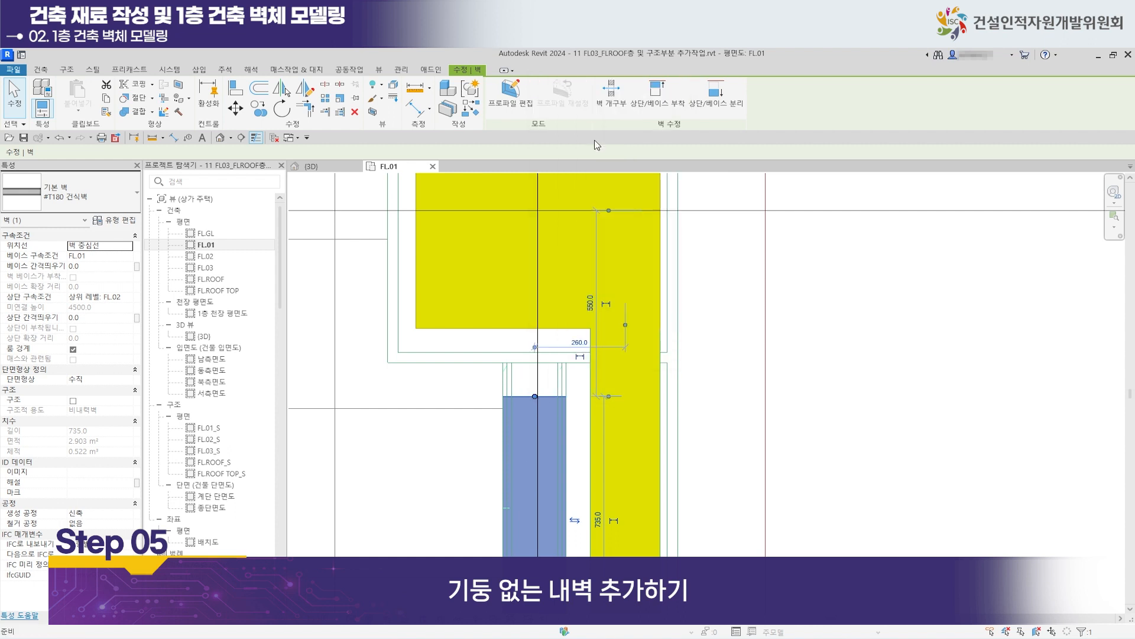
{"action": "left_click", "coordinate": [236, 90]}
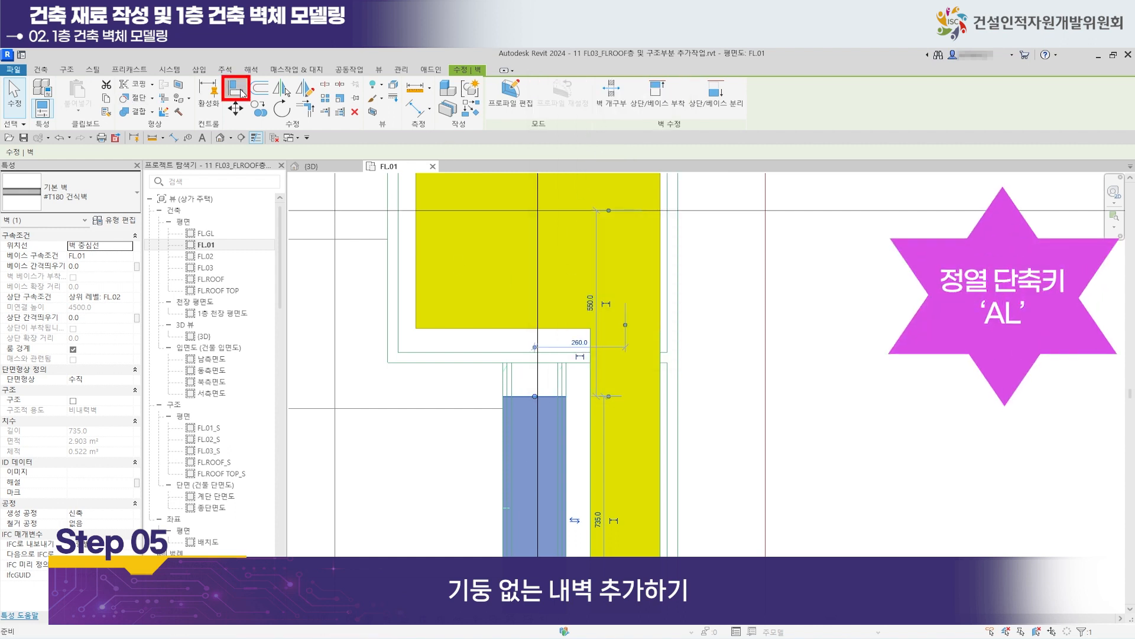
{"action": "left_click", "coordinate": [533, 395]}
{"action": "scroll", "coordinate": [583, 444], "scroll_direction": "down", "scroll_amount": 4}
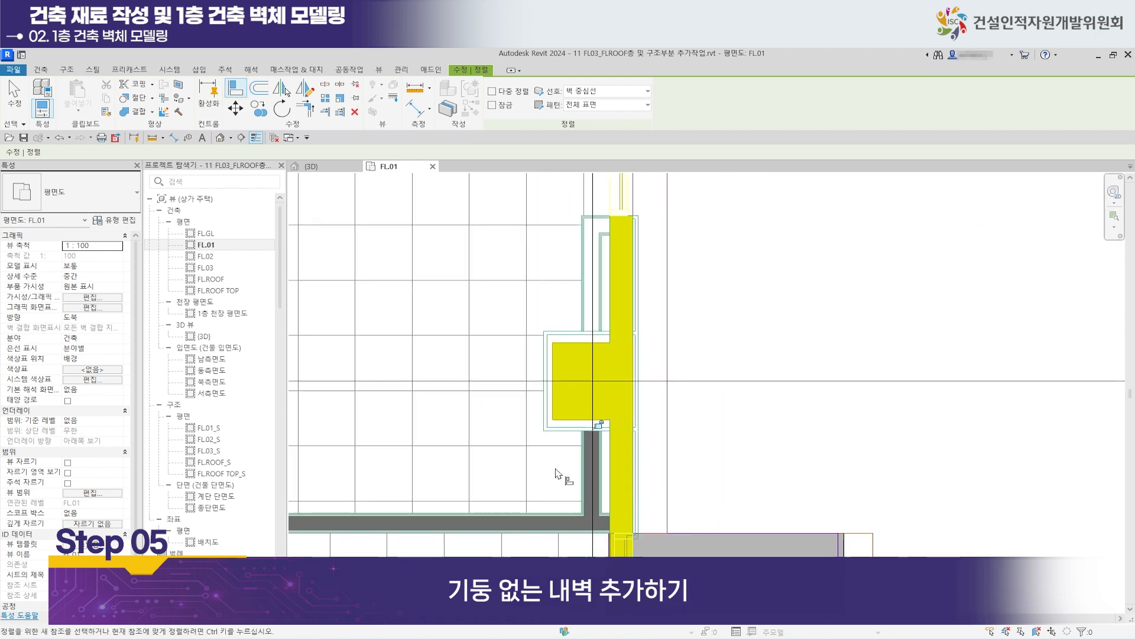
Draw a #T180 건식벽 wall from the right-edge column's upper finish line up the drawing's centreline, with a return about 110 mm long toward the exterior wall.
{"action": "middle_click_drag", "start_coordinate": [631, 438], "coordinate": [629, 574]}
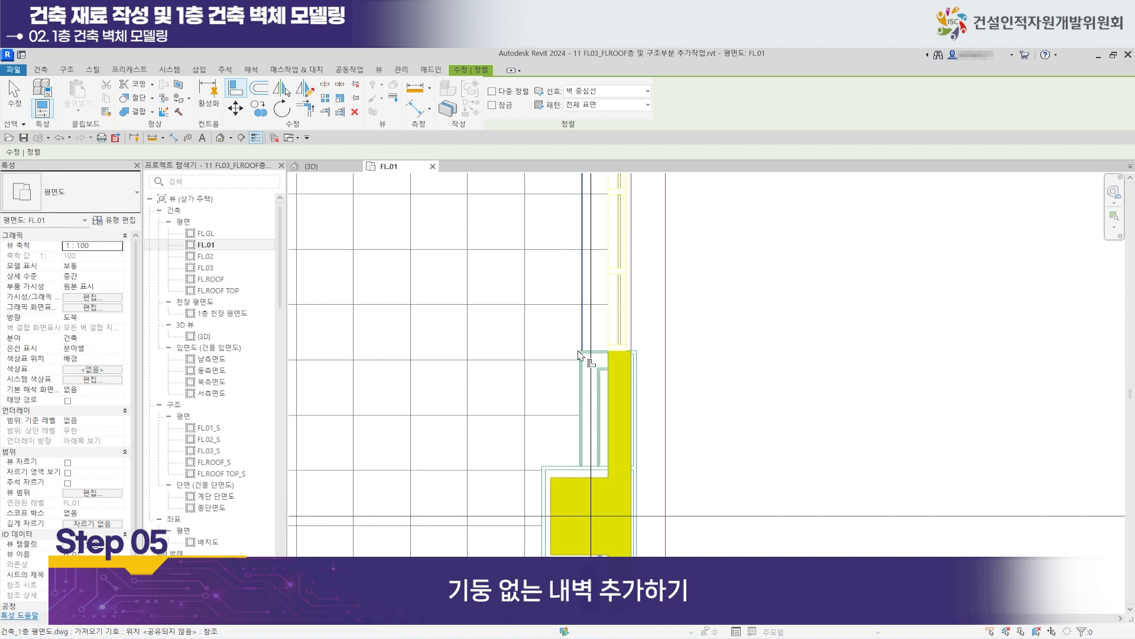
{"action": "scroll", "coordinate": [651, 388], "scroll_direction": "up", "scroll_amount": 2}
{"action": "middle_click_drag", "start_coordinate": [649, 388], "coordinate": [623, 410]}
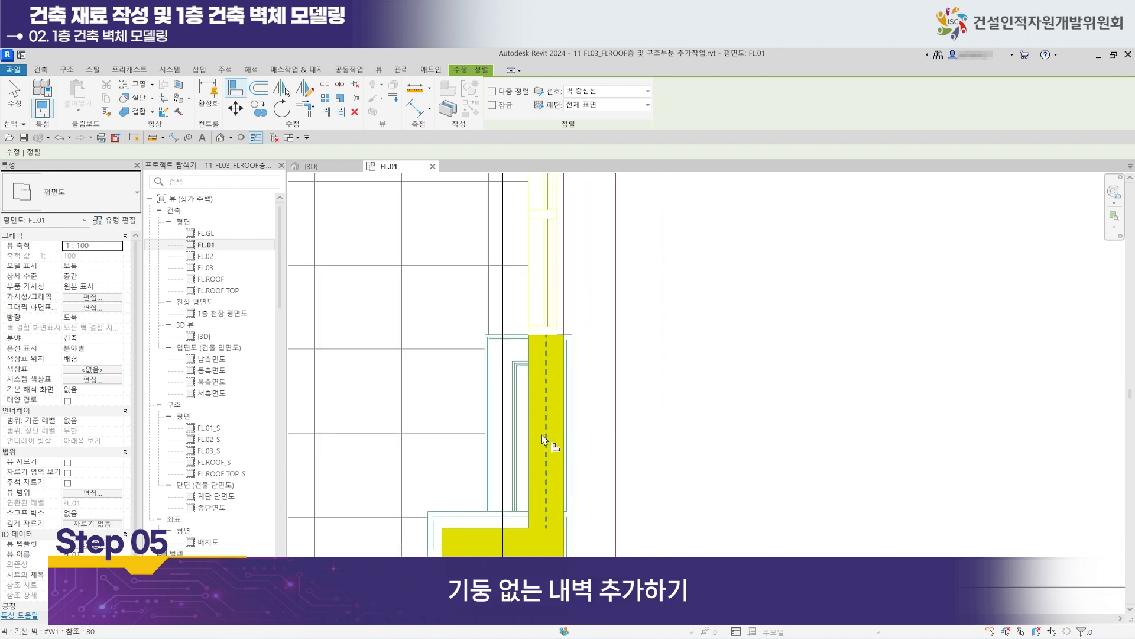
{"action": "scroll", "coordinate": [543, 435], "scroll_direction": "up", "scroll_amount": 2}
{"action": "left_click", "coordinate": [39, 70]}
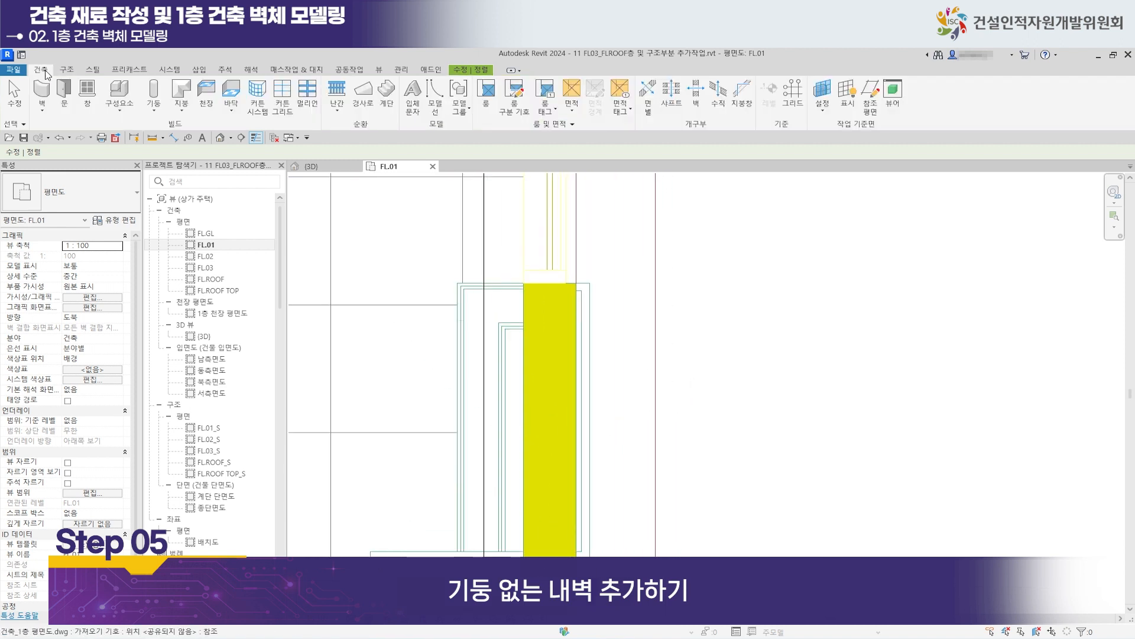
{"action": "left_click", "coordinate": [42, 106]}
{"action": "left_click", "coordinate": [58, 131]}
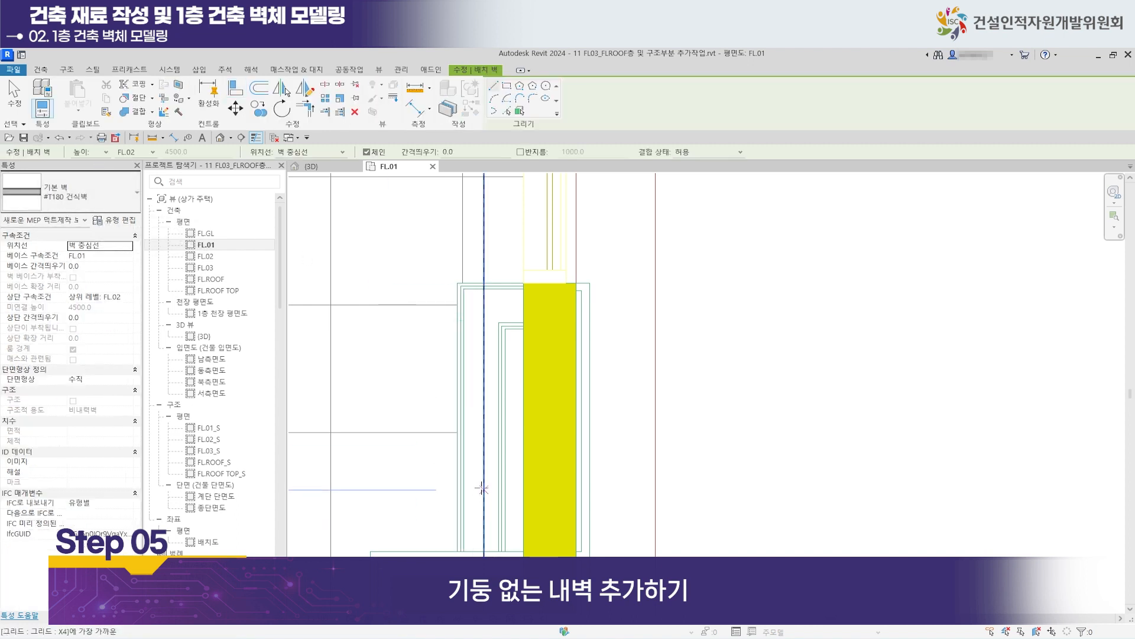
{"action": "scroll", "coordinate": [483, 512], "scroll_direction": "up", "scroll_amount": 3}
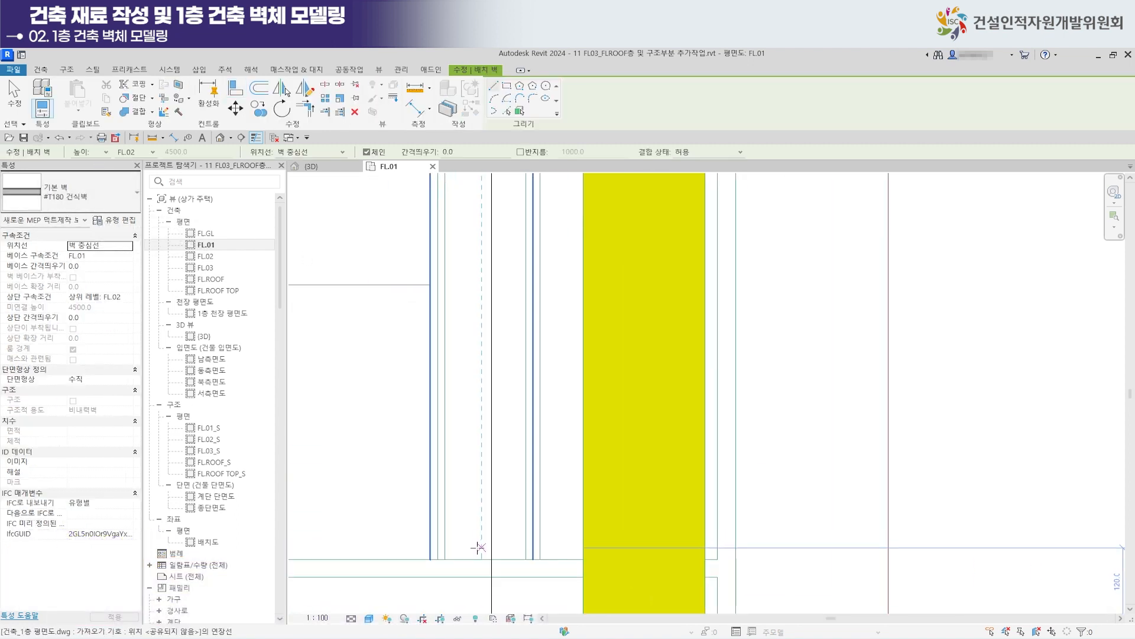
{"action": "left_click", "coordinate": [482, 556]}
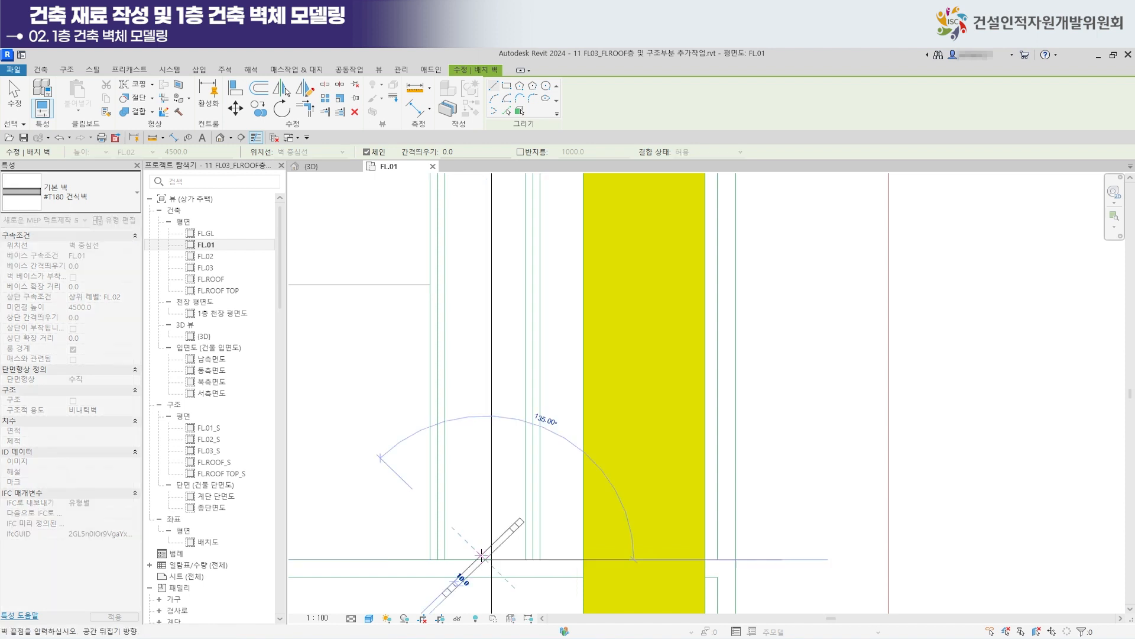
{"action": "mouse_move", "coordinate": [512, 373]}
{"action": "middle_mouse_down"}
{"action": "mouse_move", "coordinate": [519, 246]}
{"action": "mouse_move", "coordinate": [505, 393]}
{"action": "mouse_move", "coordinate": [510, 357]}
{"action": "middle_mouse_up"}
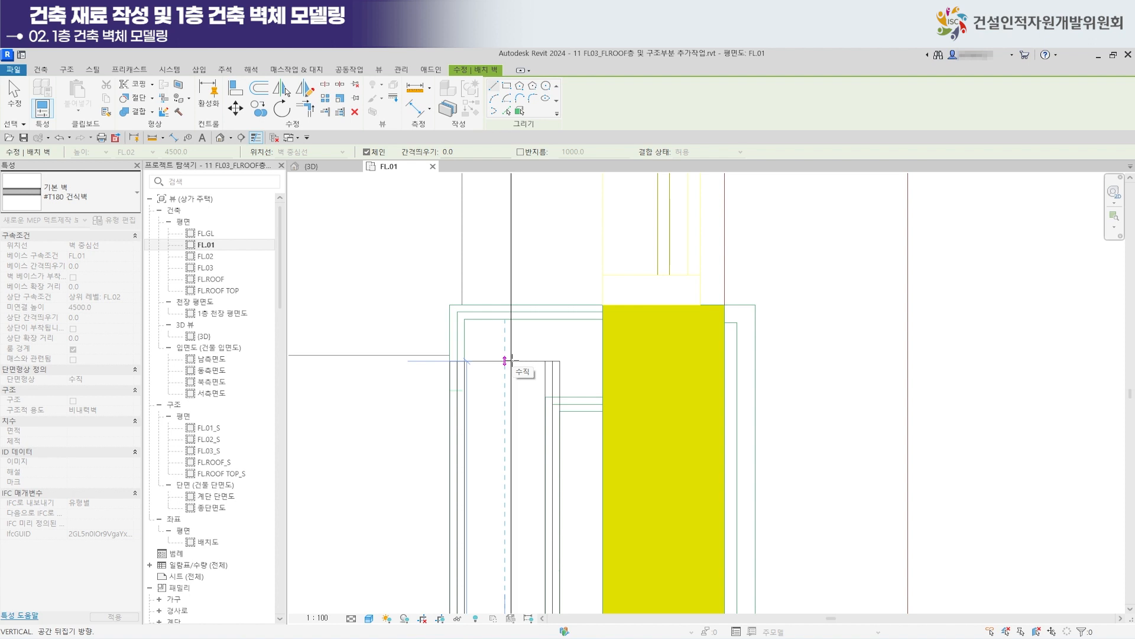
{"action": "left_click", "coordinate": [505, 360]}
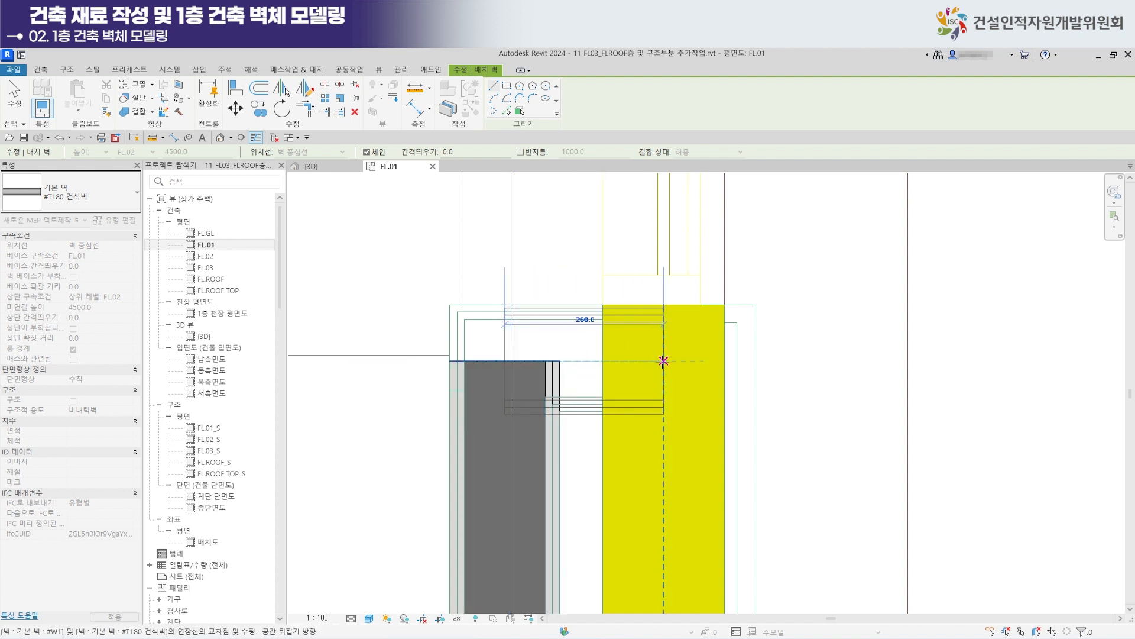
{"action": "left_click", "coordinate": [571, 360]}
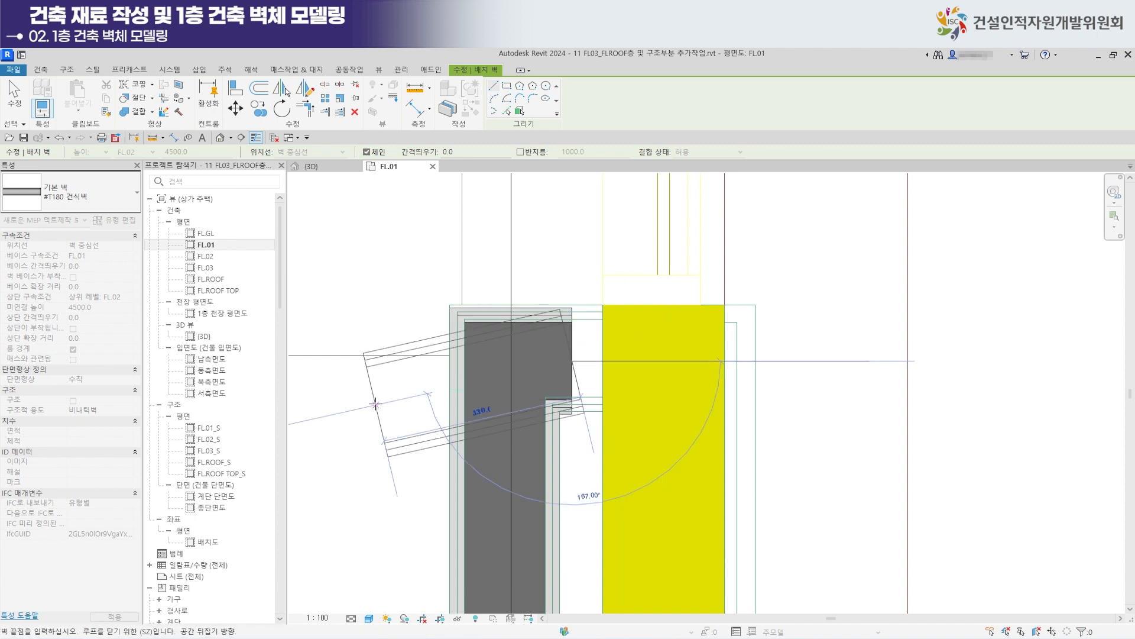
{"action": "key", "text": "Escape"}
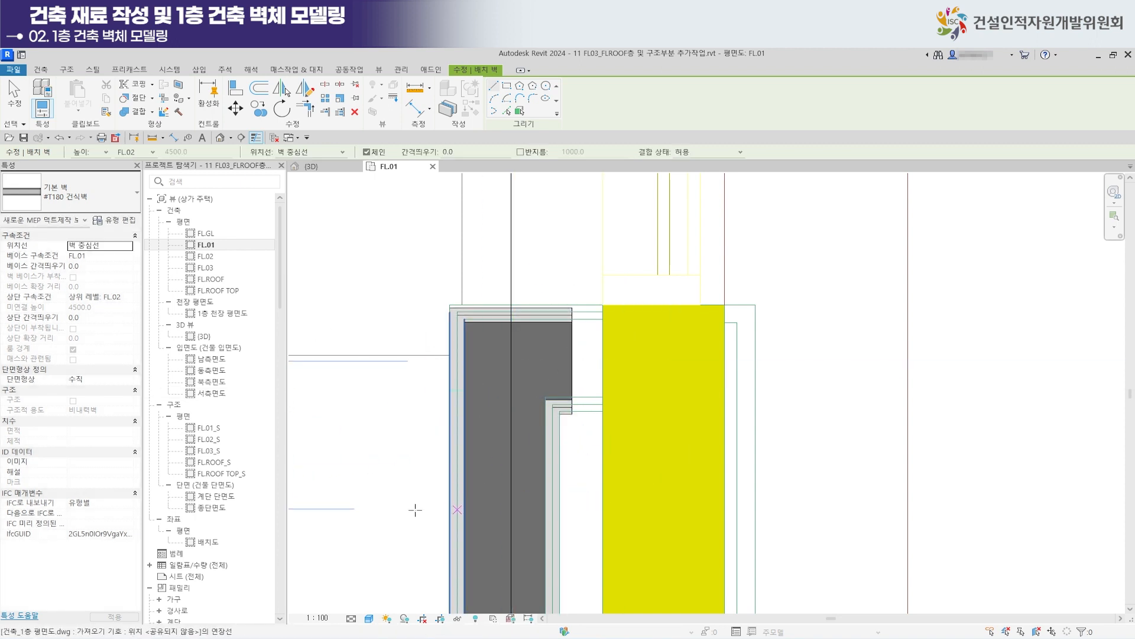
Align the short return wall's upper face to the drawing's upper finish line.
{"action": "scroll", "coordinate": [719, 396], "scroll_direction": "up", "scroll_amount": 2}
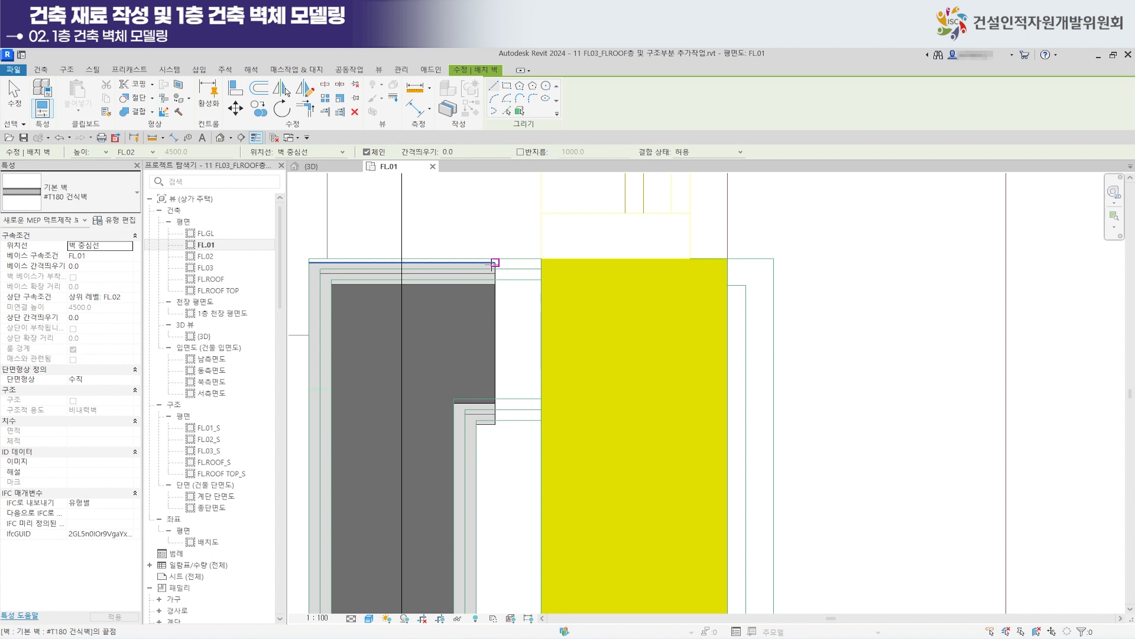
{"action": "key", "text": "a"}
{"action": "key", "text": "l"}
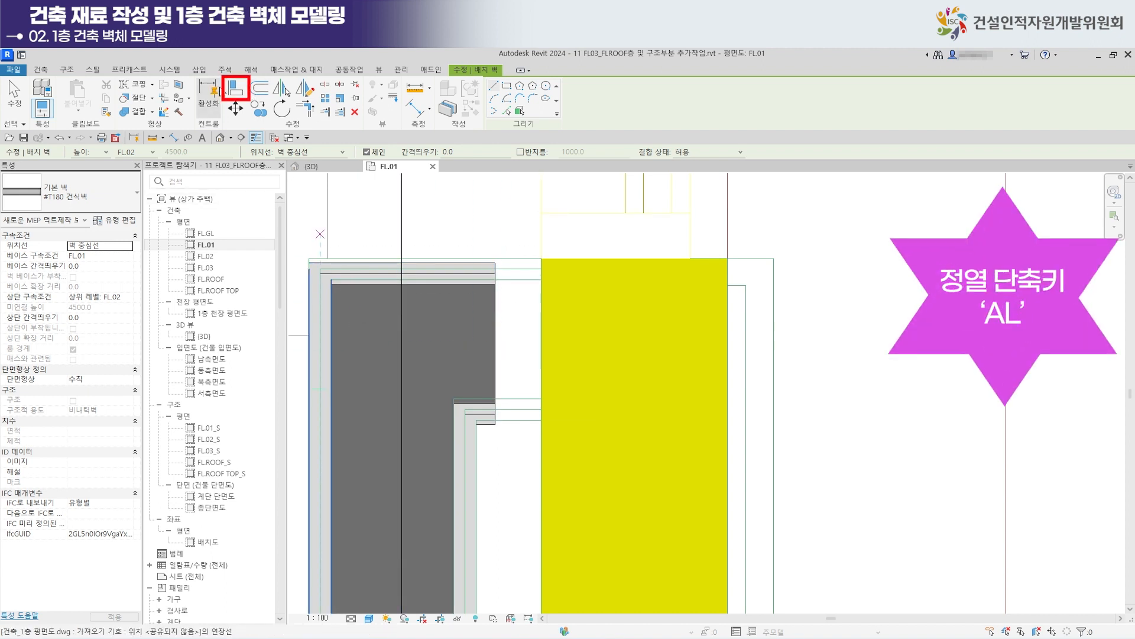
{"action": "left_click", "coordinate": [236, 90]}
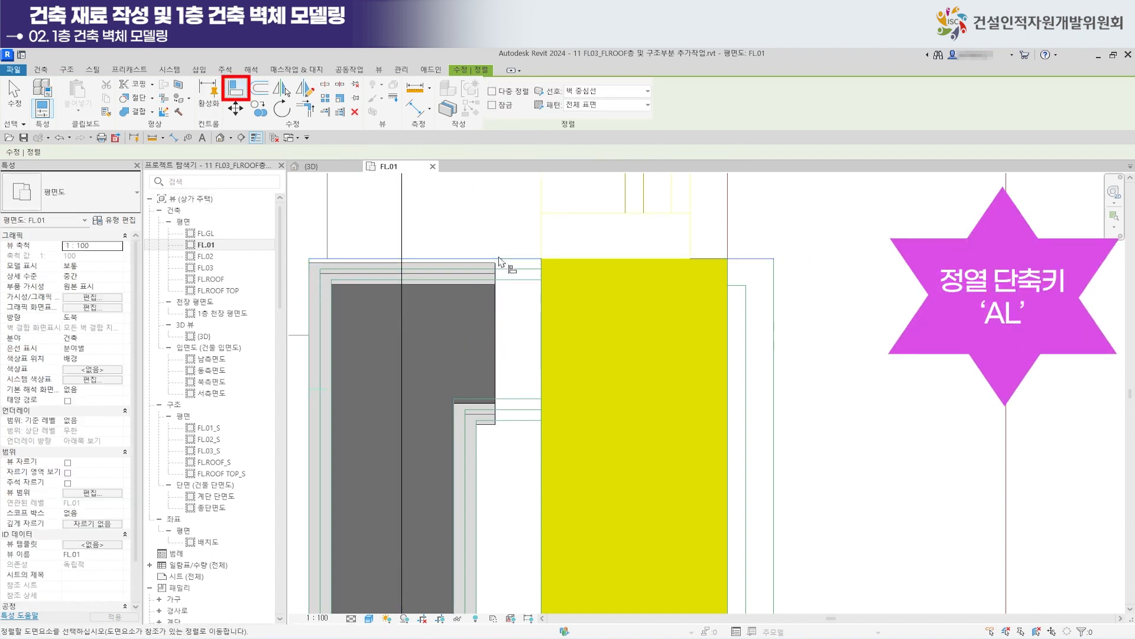
{"action": "left_click", "coordinate": [487, 264]}
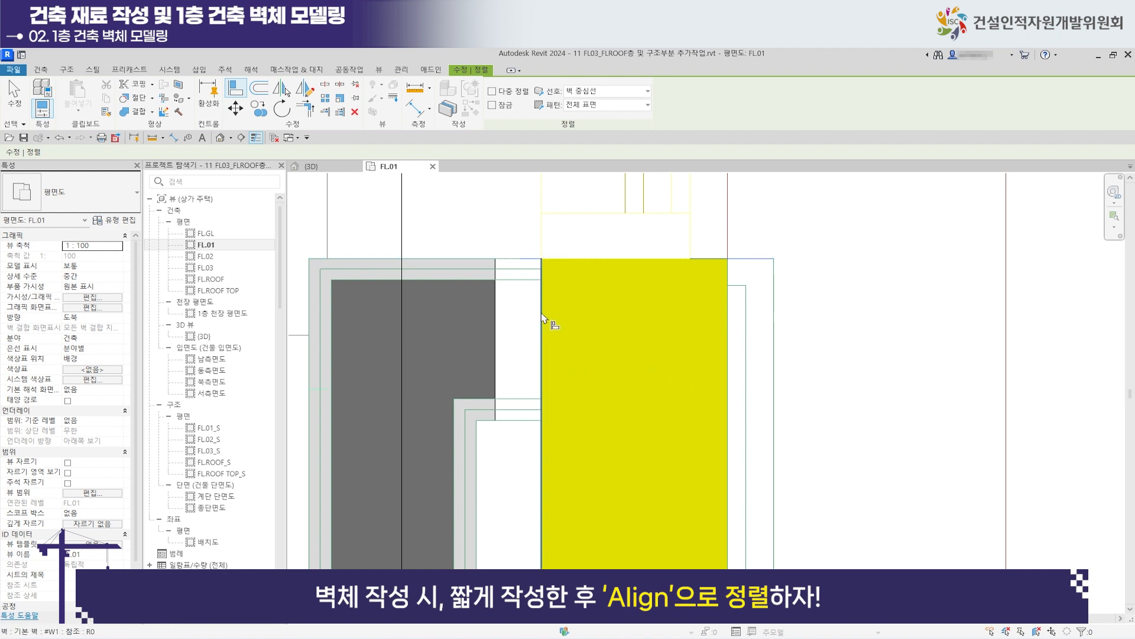
Disallow the join (결합 금지) at the return wall's free end and align that end to the inner face of the #W1 exterior wall.
{"action": "left_click", "coordinate": [12, 90]}
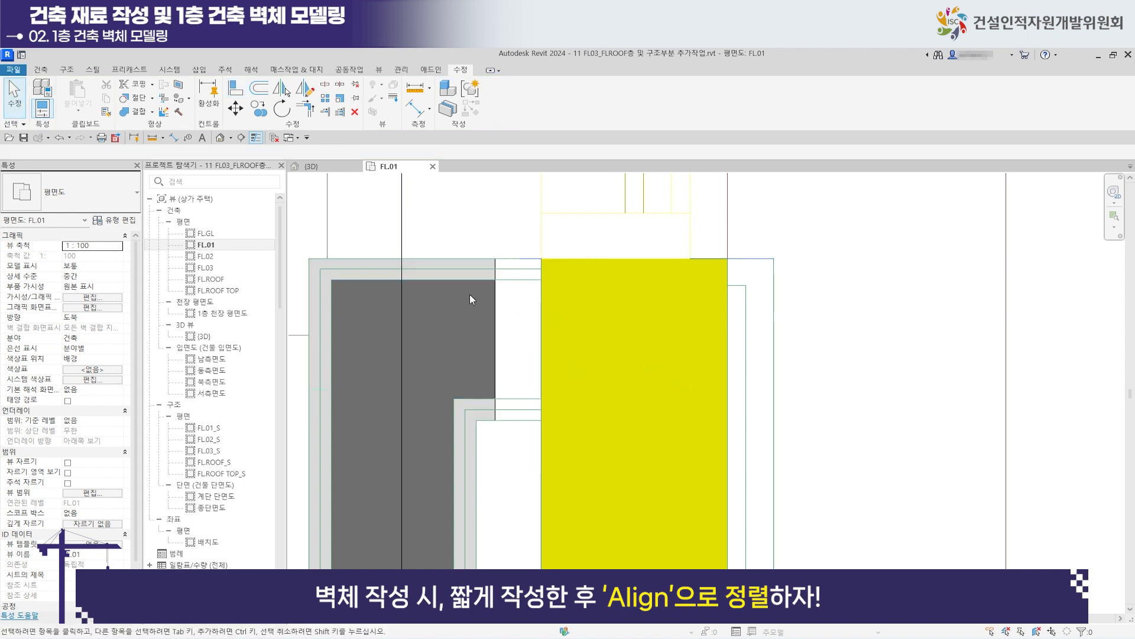
{"action": "left_click", "coordinate": [495, 338]}
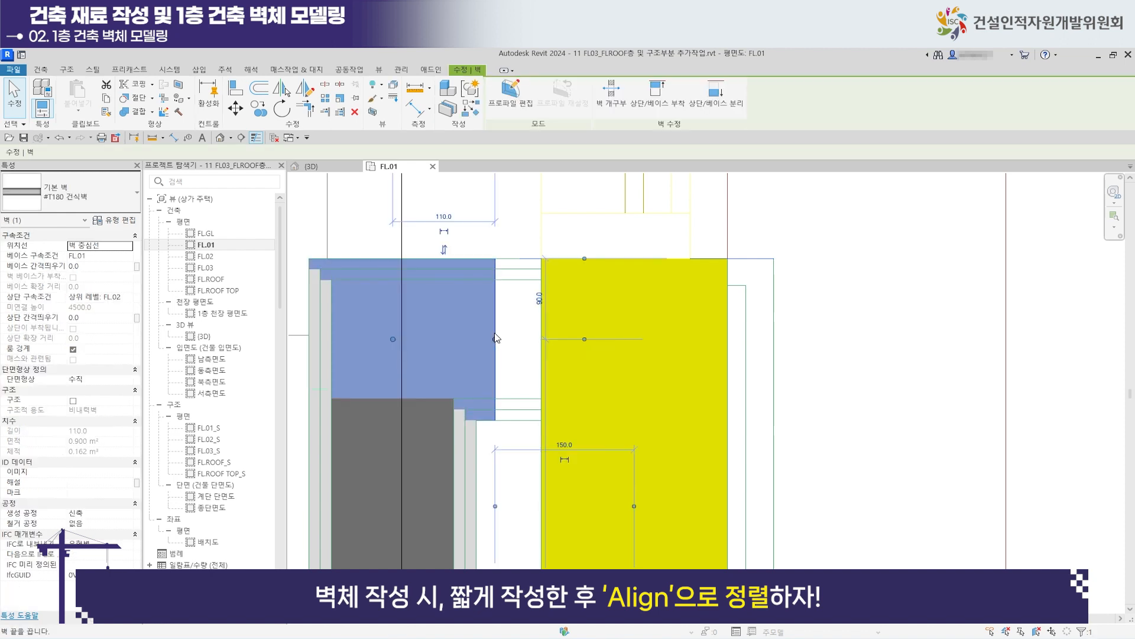
{"action": "right_click", "coordinate": [496, 343]}
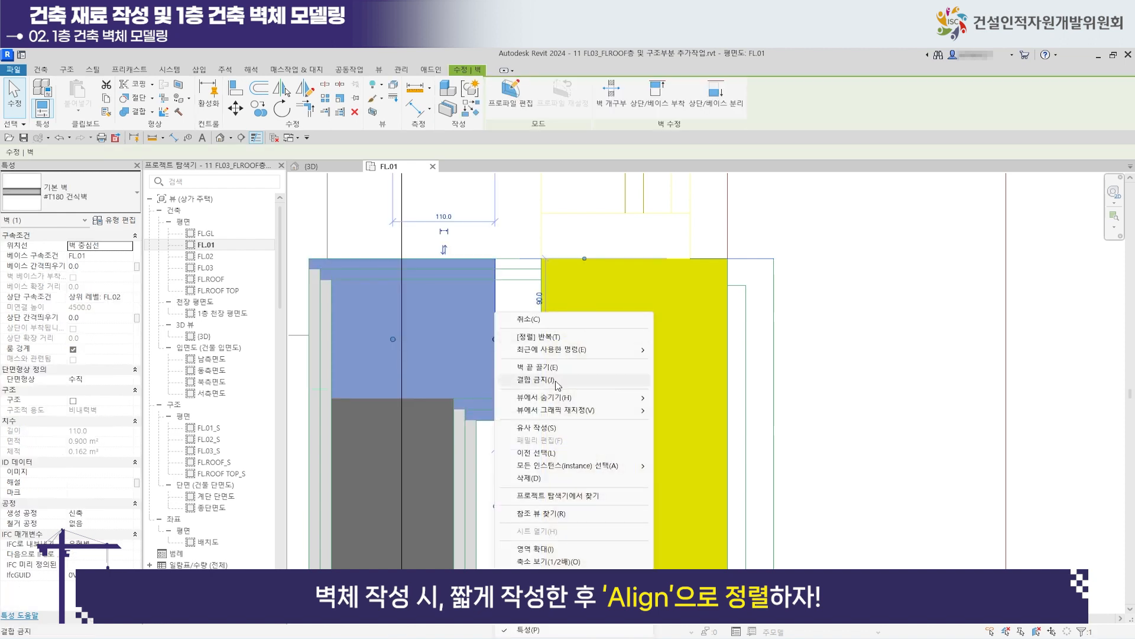
{"action": "left_click", "coordinate": [536, 318]}
{"action": "left_click", "coordinate": [235, 89]}
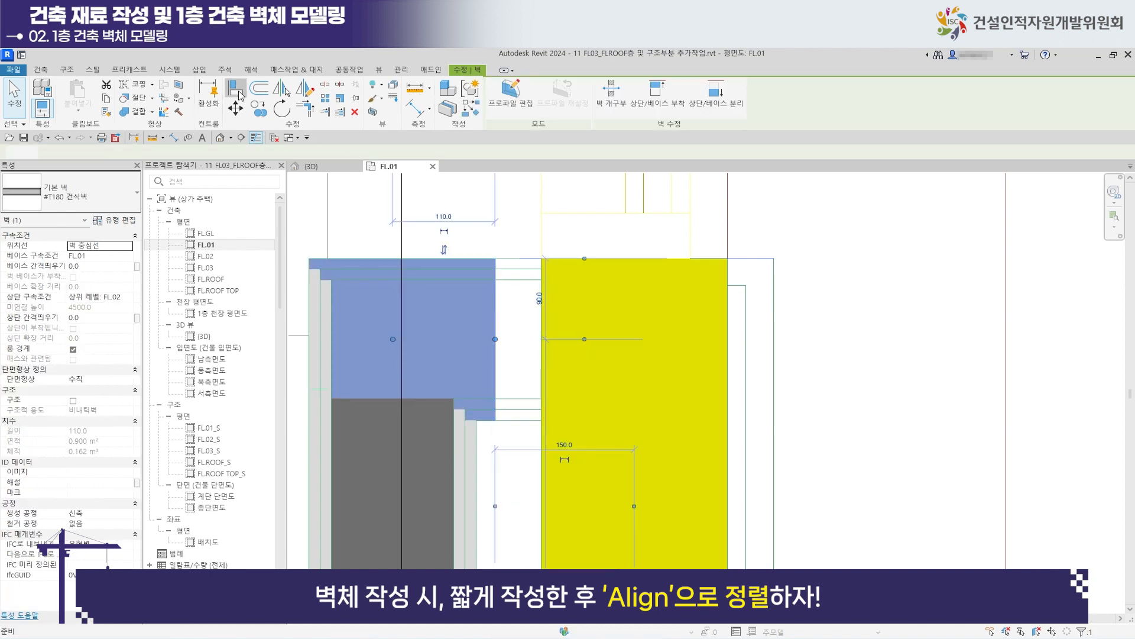
{"action": "left_click", "coordinate": [541, 329]}
{"action": "left_click", "coordinate": [497, 334]}
{"action": "scroll", "coordinate": [542, 440], "scroll_direction": "down", "scroll_amount": 3}
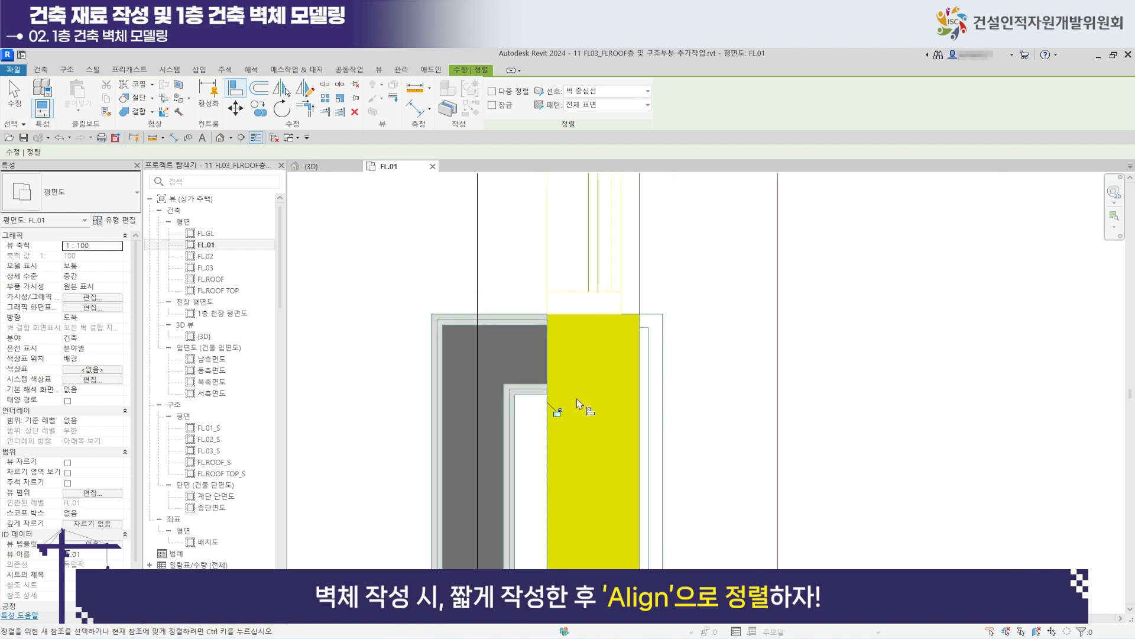
{"action": "middle_click_drag", "start_coordinate": [542, 487], "coordinate": [598, 291]}
{"action": "scroll", "coordinate": [551, 413], "scroll_direction": "down", "scroll_amount": 5}
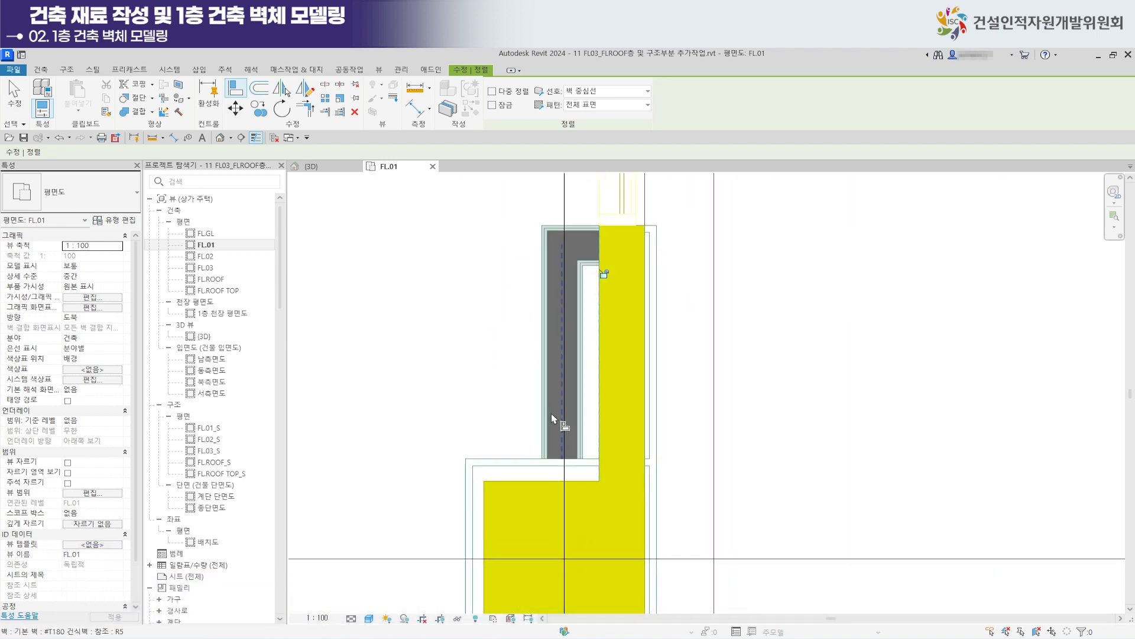
{"action": "scroll", "coordinate": [793, 412], "scroll_direction": "down", "scroll_amount": 5}
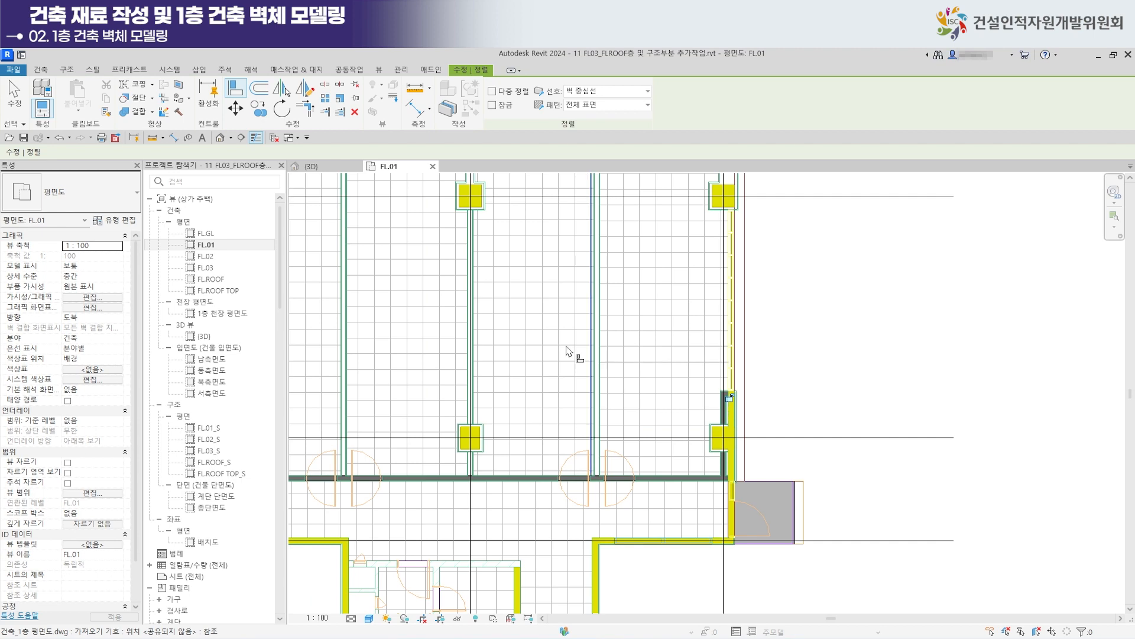
Examine the whole building in the {3D} view, including the open first floor with its new interior walls.
{"action": "scroll", "coordinate": [567, 313], "scroll_direction": "down", "scroll_amount": 2}
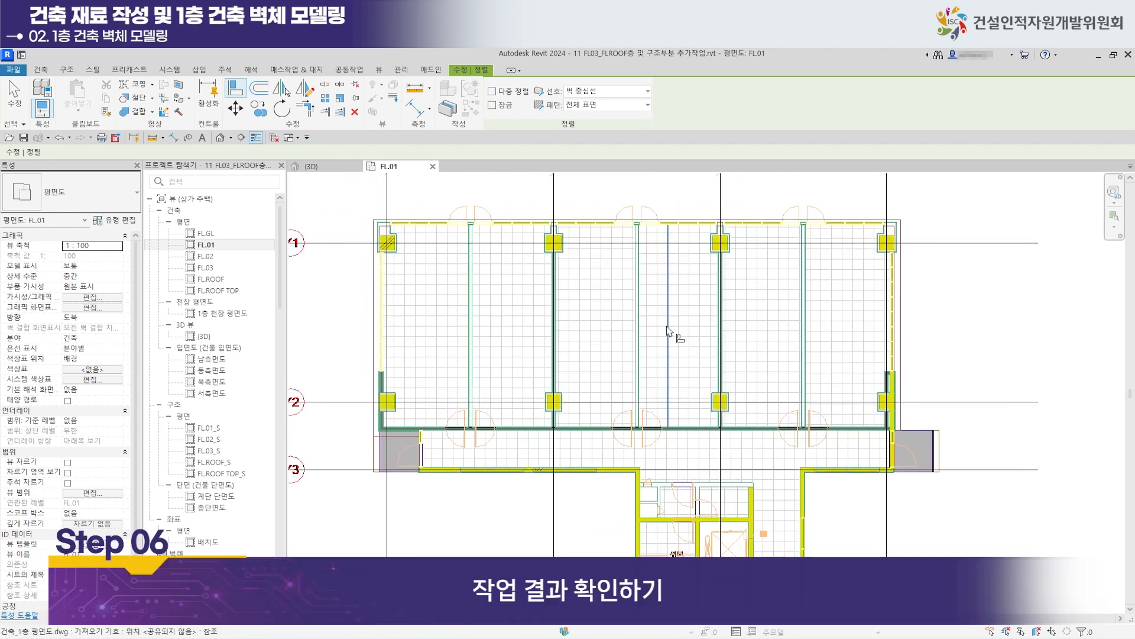
{"action": "scroll", "coordinate": [654, 329], "scroll_direction": "down", "scroll_amount": 3}
{"action": "scroll", "coordinate": [652, 309], "scroll_direction": "down", "scroll_amount": 3}
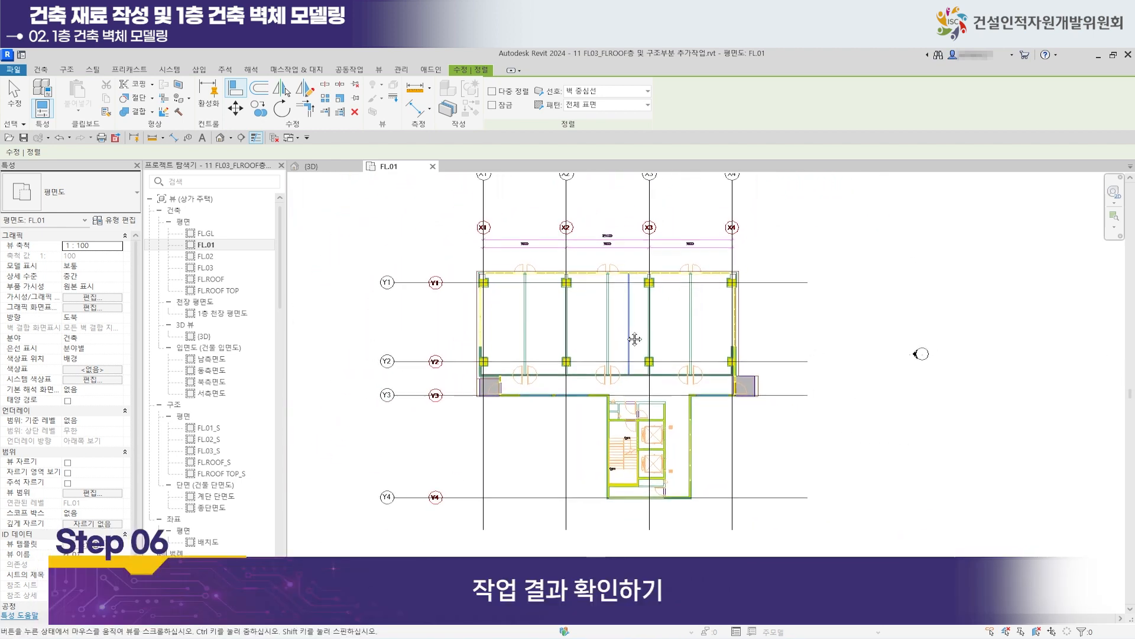
{"action": "left_click", "coordinate": [339, 169]}
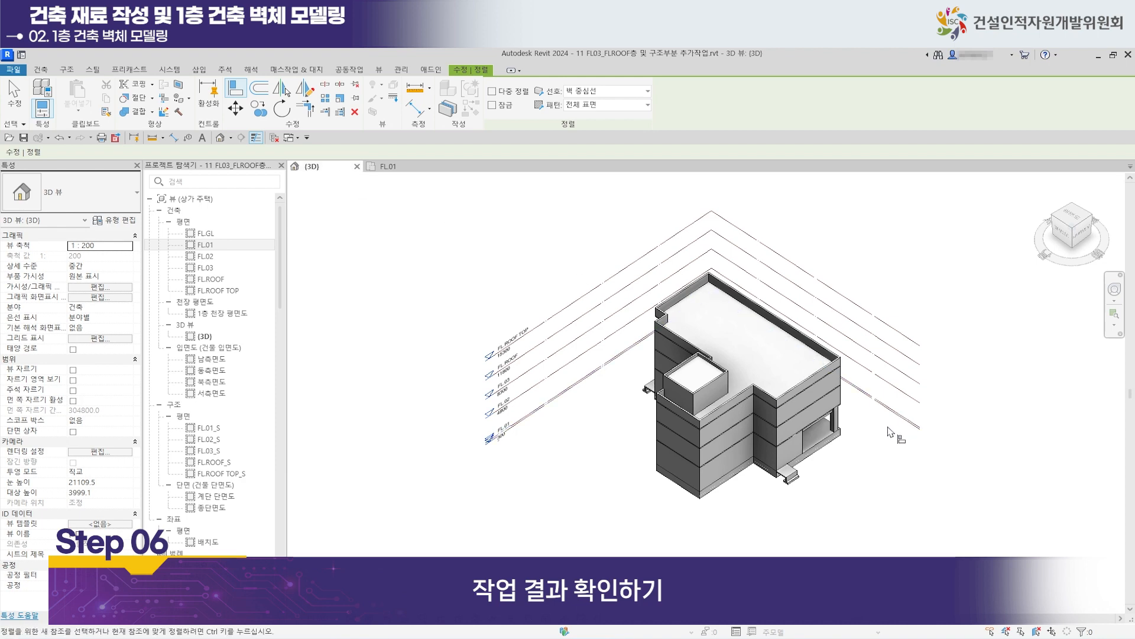
{"action": "middle_click_drag", "start_coordinate": [790, 405], "coordinate": [370, 356], "text": "shift"}
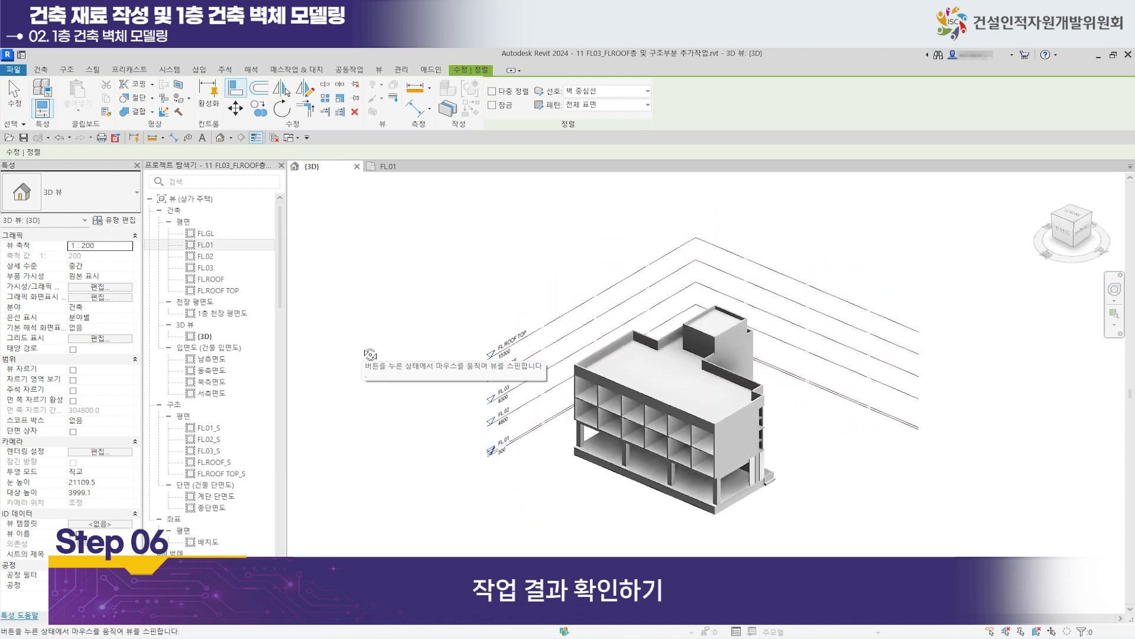
{"action": "scroll", "coordinate": [798, 498], "scroll_direction": "up", "scroll_amount": 4}
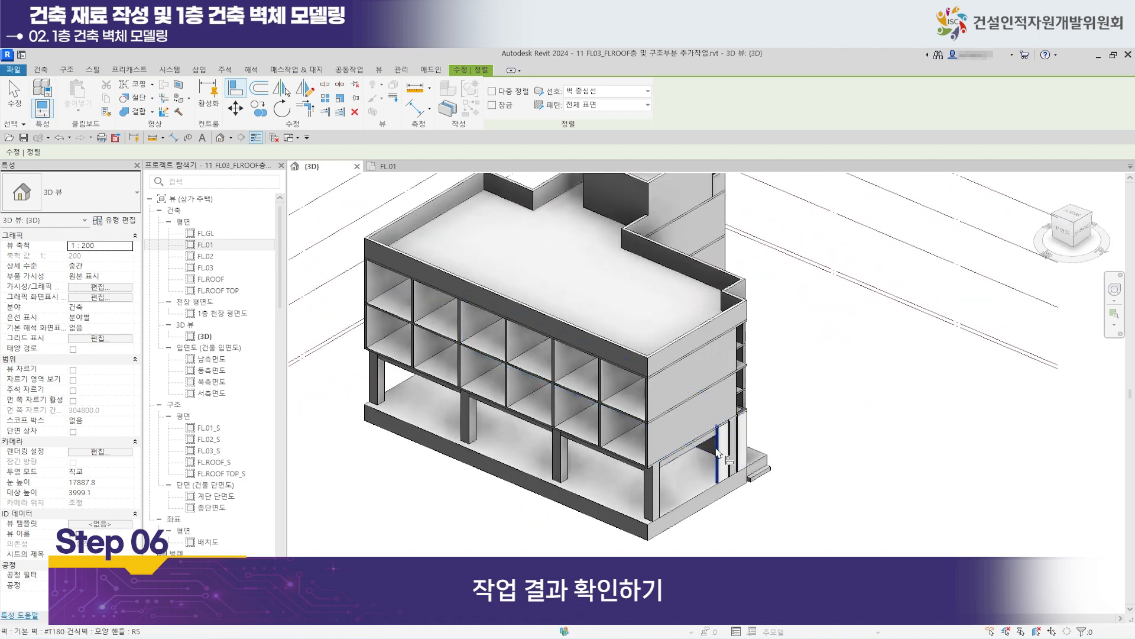
{"action": "scroll", "coordinate": [672, 469], "scroll_direction": "down", "scroll_amount": 5}
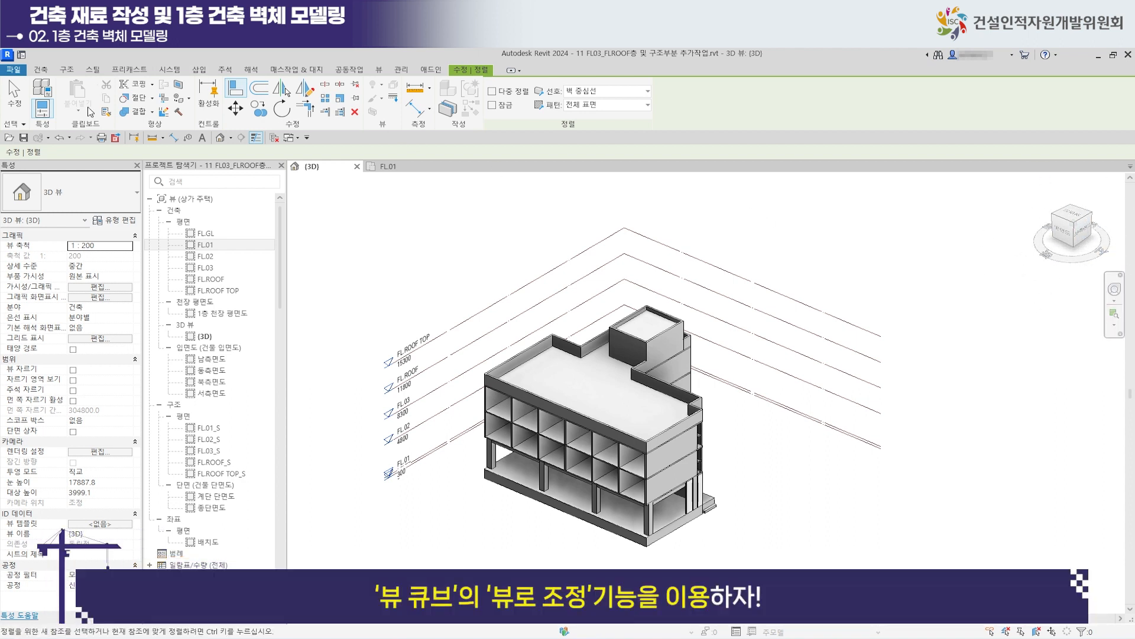
End the Align command and orient the {3D} view to the floor plan 평면도: FL.01 (뷰로 조정).
{"action": "left_click", "coordinate": [14, 95]}
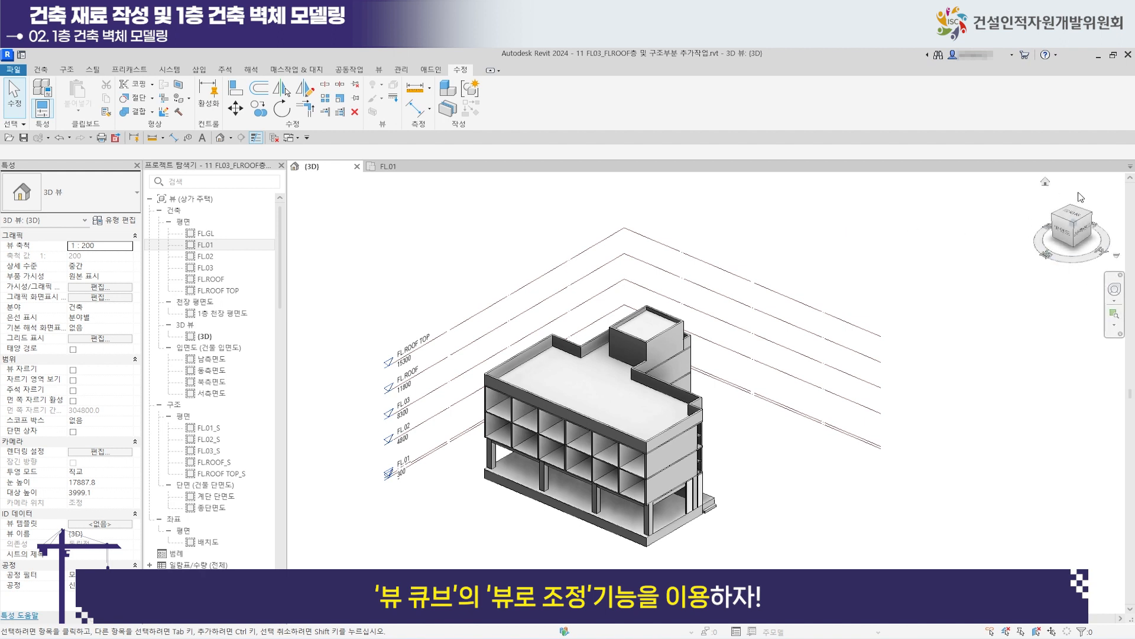
{"action": "right_click", "coordinate": [1061, 233]}
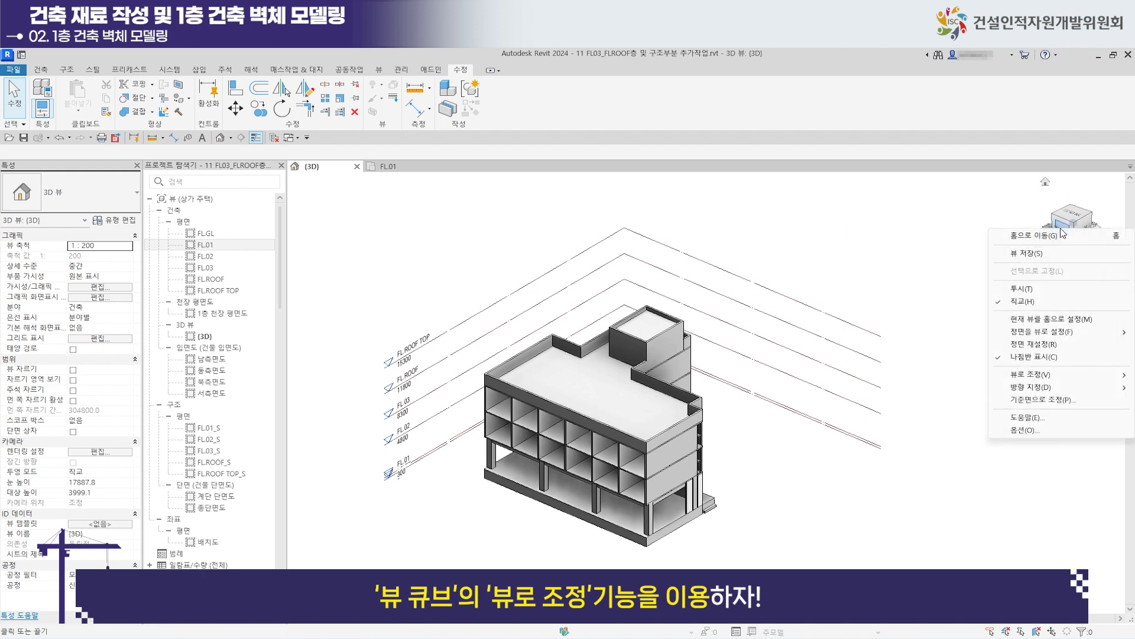
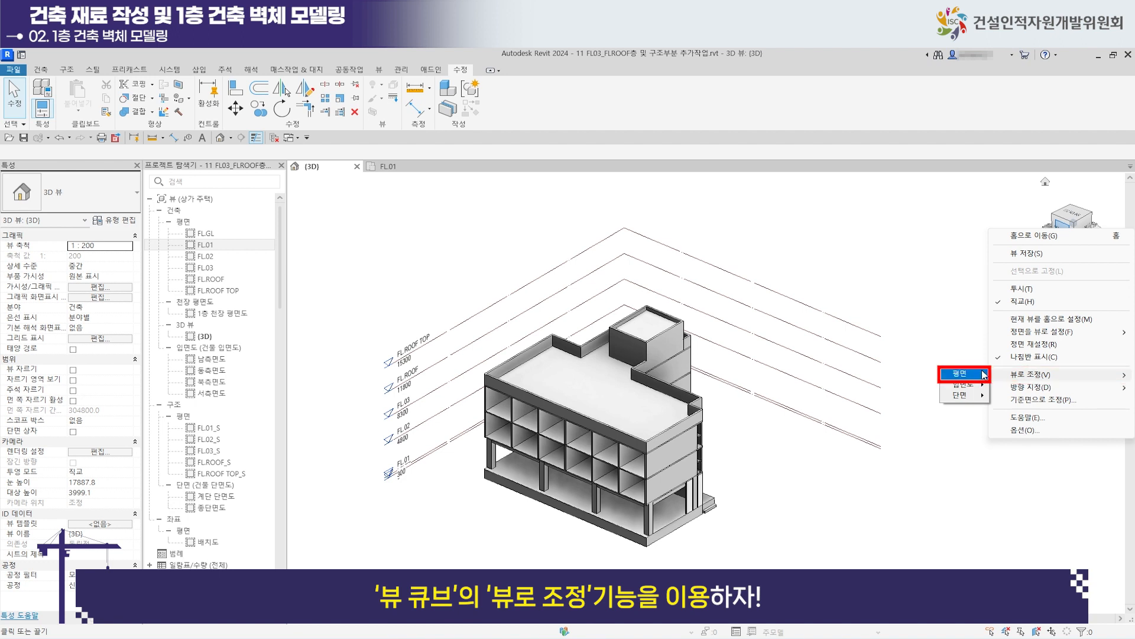
{"action": "mouse_move", "coordinate": [985, 374]}
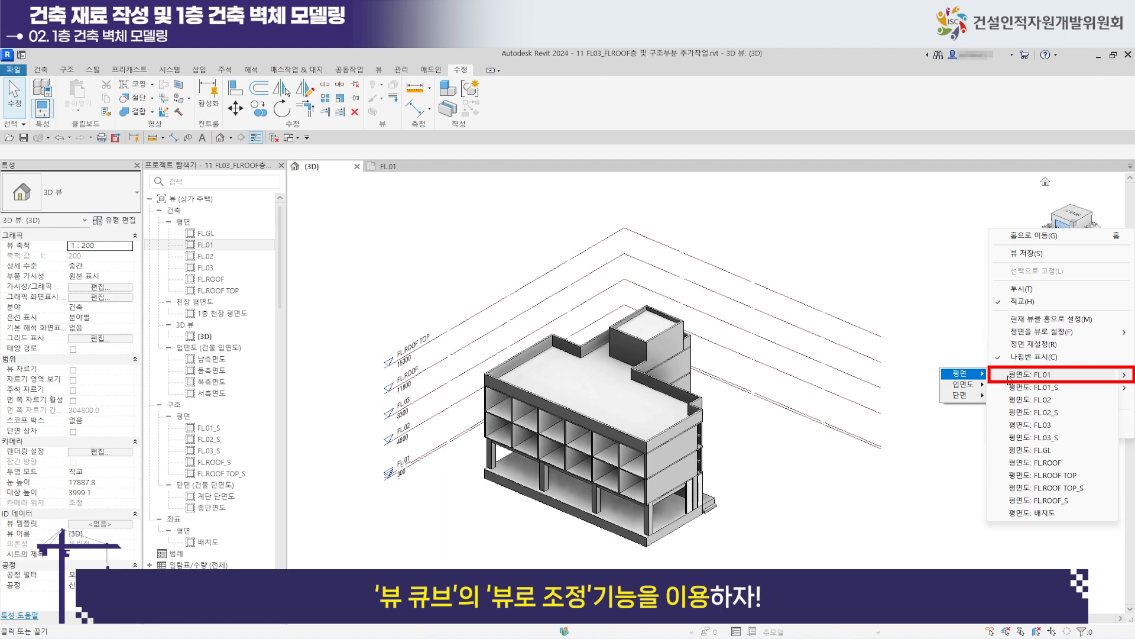
{"action": "left_click", "coordinate": [1009, 378]}
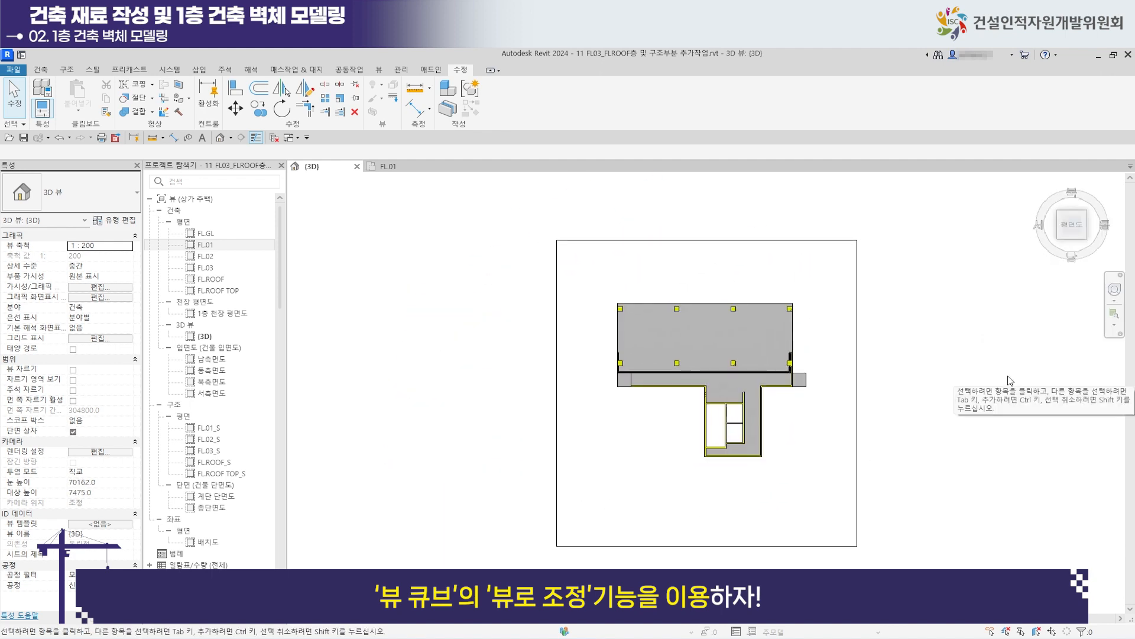
{"action": "scroll", "coordinate": [996, 436], "scroll_direction": "up", "scroll_amount": 3}
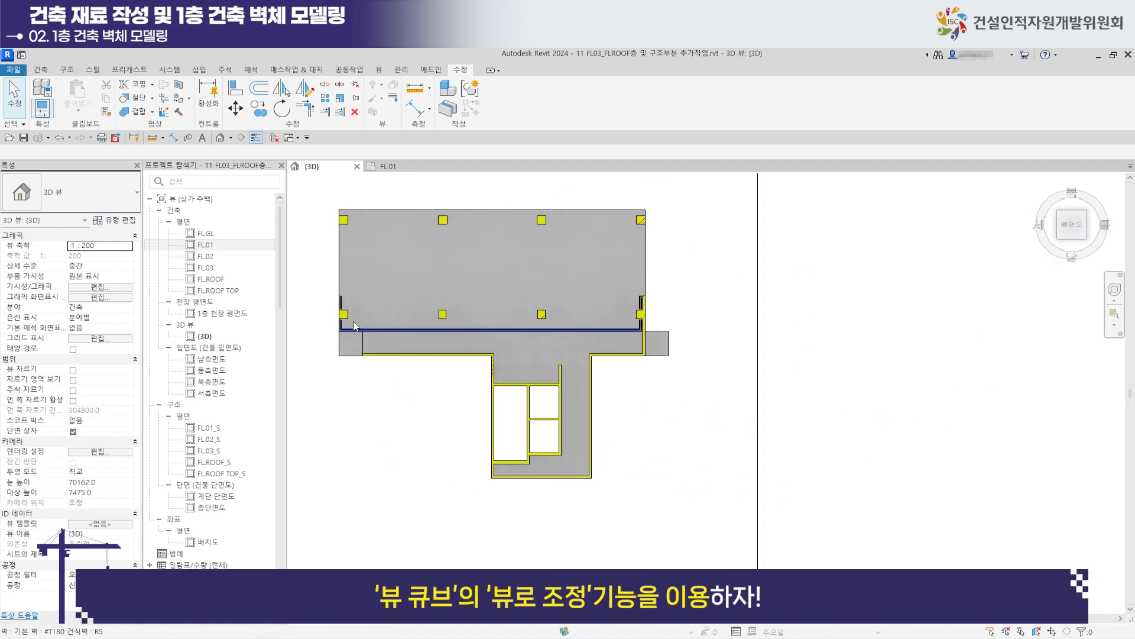
{"action": "scroll", "coordinate": [353, 323], "scroll_direction": "up", "scroll_amount": 3}
{"action": "scroll", "coordinate": [832, 366], "scroll_direction": "down", "scroll_amount": 2}
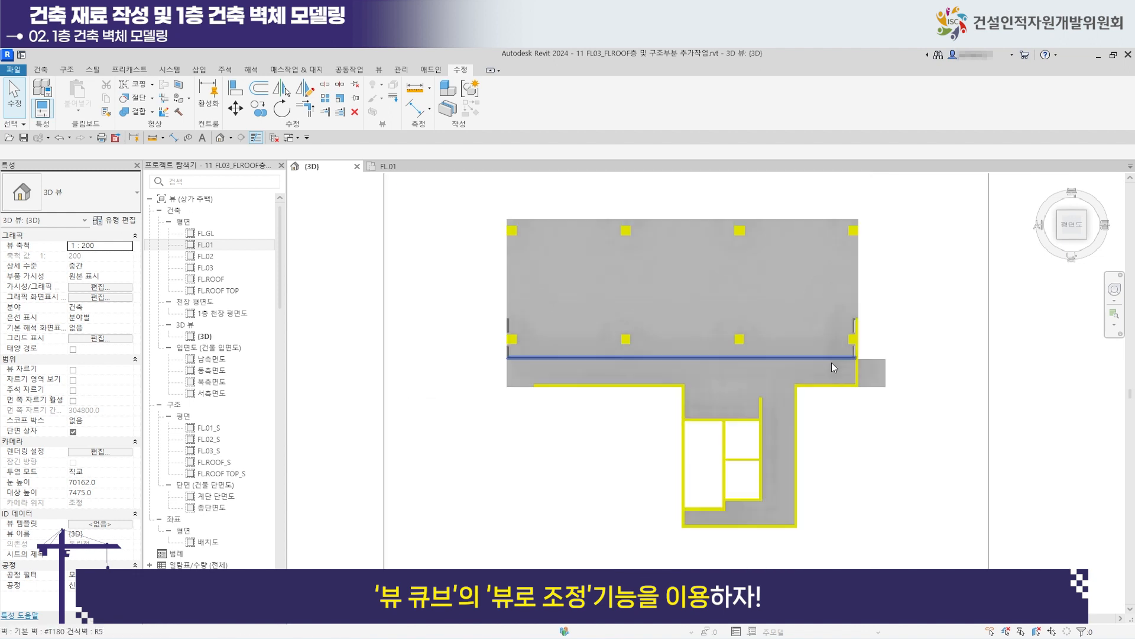
{"action": "scroll", "coordinate": [831, 367], "scroll_direction": "down", "scroll_amount": 1}
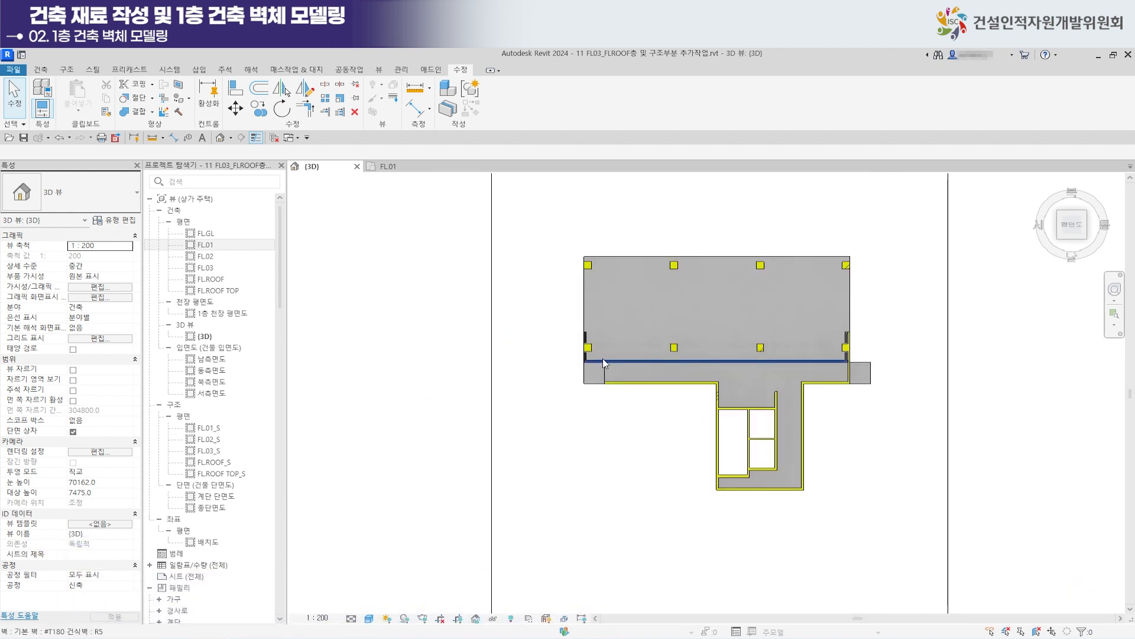
Examine in 3D the #T180 건식벽 walls and short return beside the exterior wall and its edge column.
{"action": "middle_click_drag", "start_coordinate": [565, 400], "coordinate": [512, 460], "text": "shift"}
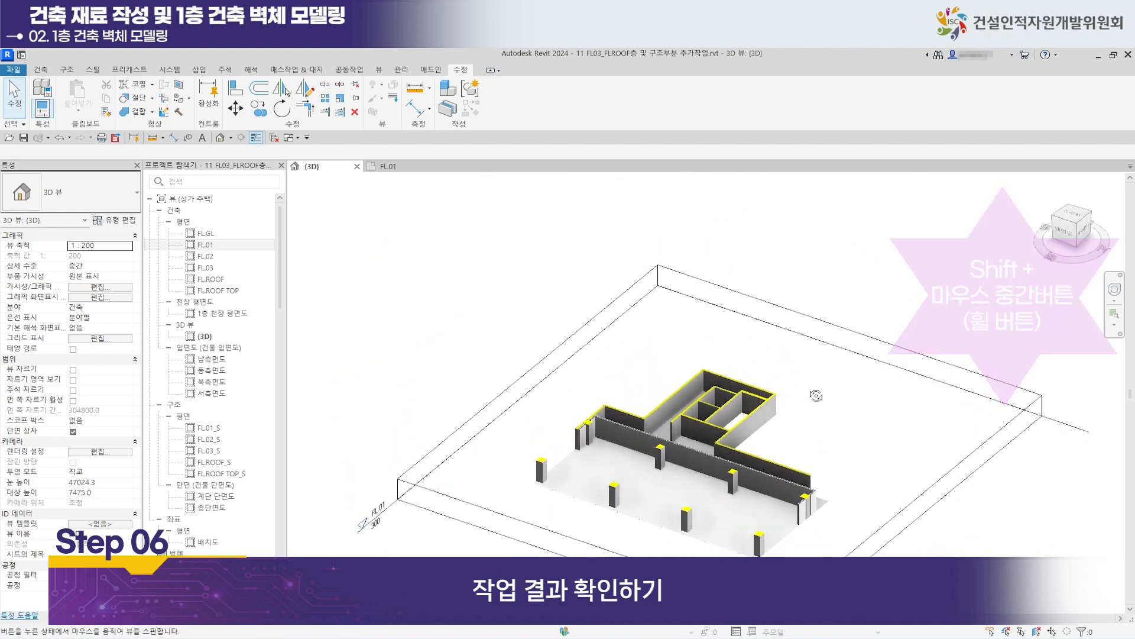
{"action": "scroll", "coordinate": [512, 460], "scroll_direction": "up", "scroll_amount": 4}
{"action": "scroll", "coordinate": [473, 453], "scroll_direction": "up", "scroll_amount": 3}
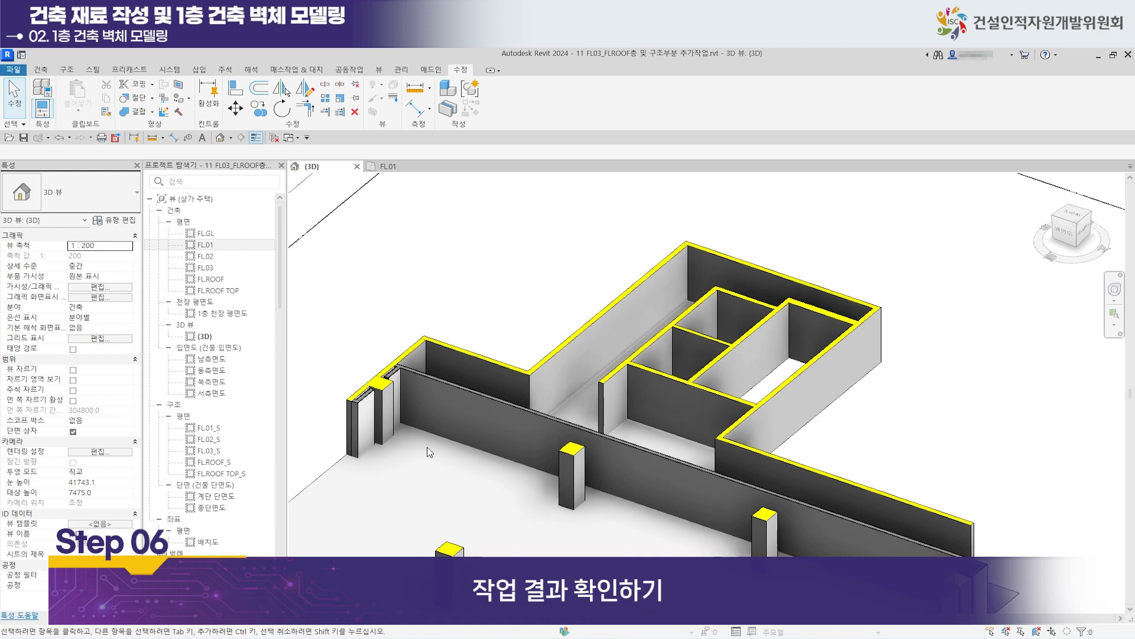
{"action": "scroll", "coordinate": [535, 357], "scroll_direction": "up", "scroll_amount": 6}
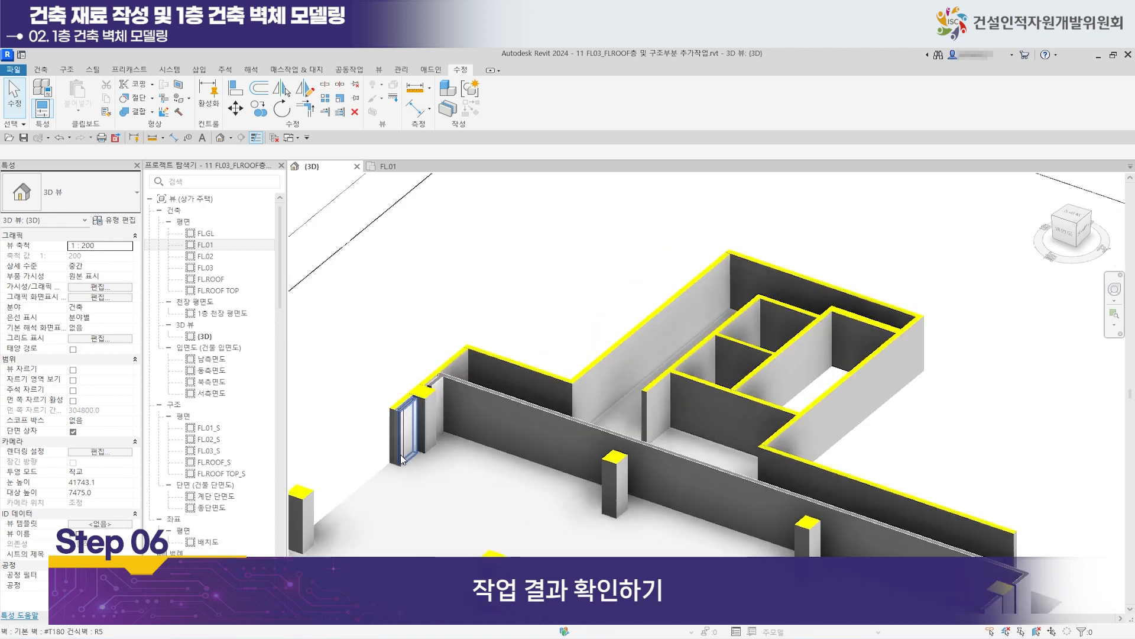
{"action": "middle_click_drag", "start_coordinate": [539, 366], "coordinate": [613, 442]}
{"action": "scroll", "coordinate": [512, 455], "scroll_direction": "up", "scroll_amount": 4}
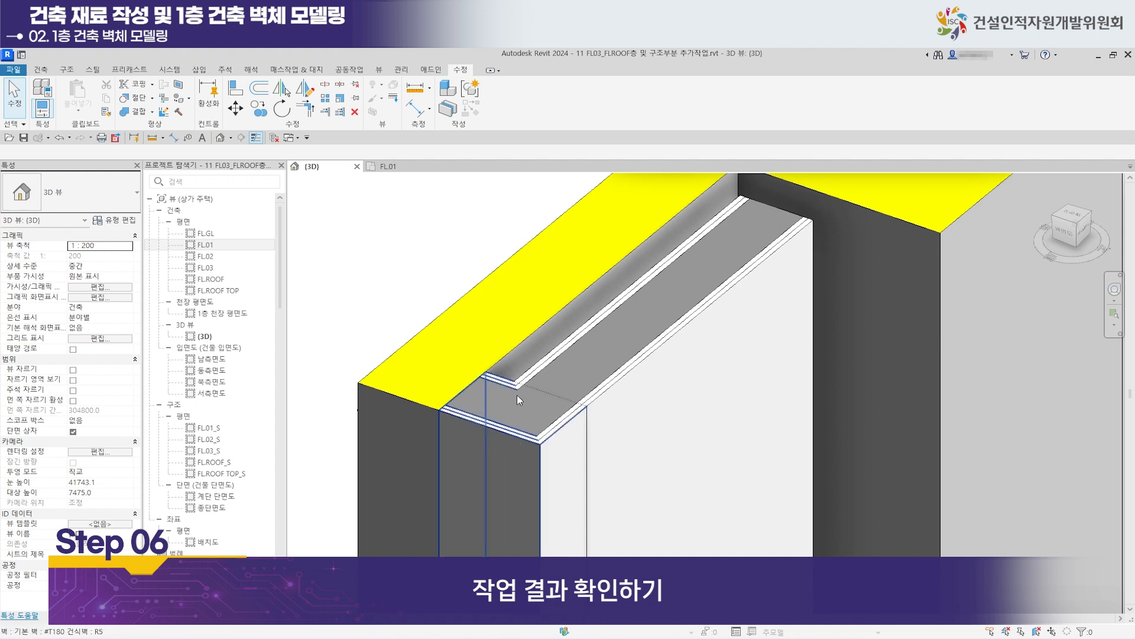
{"action": "scroll", "coordinate": [571, 421], "scroll_direction": "down", "scroll_amount": 2}
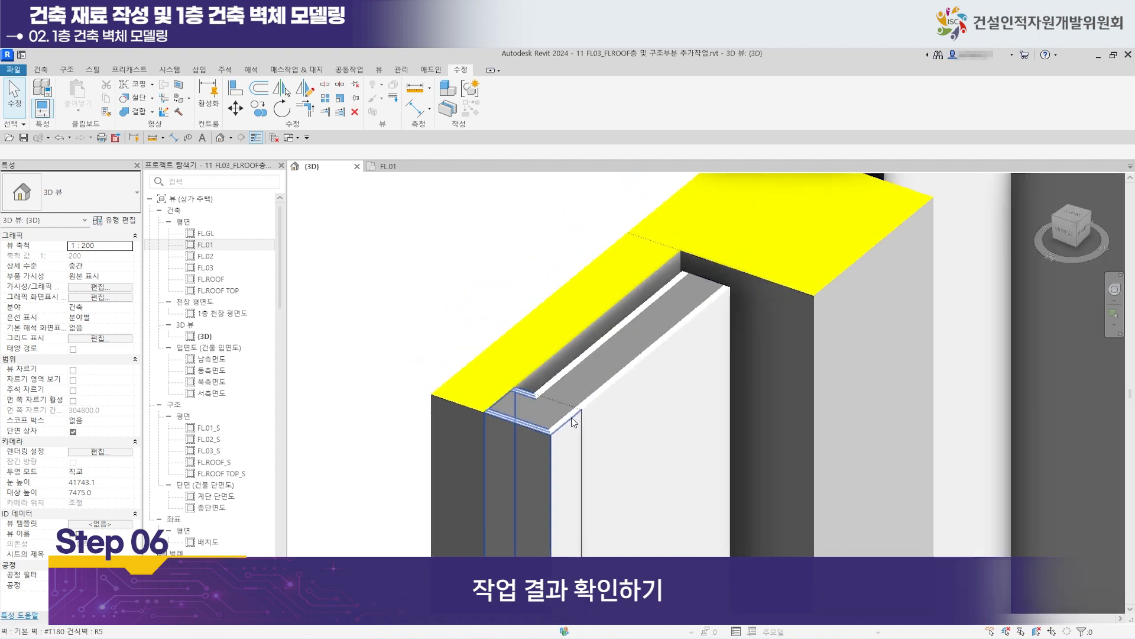
{"action": "middle_click_drag", "start_coordinate": [726, 374], "coordinate": [535, 497]}
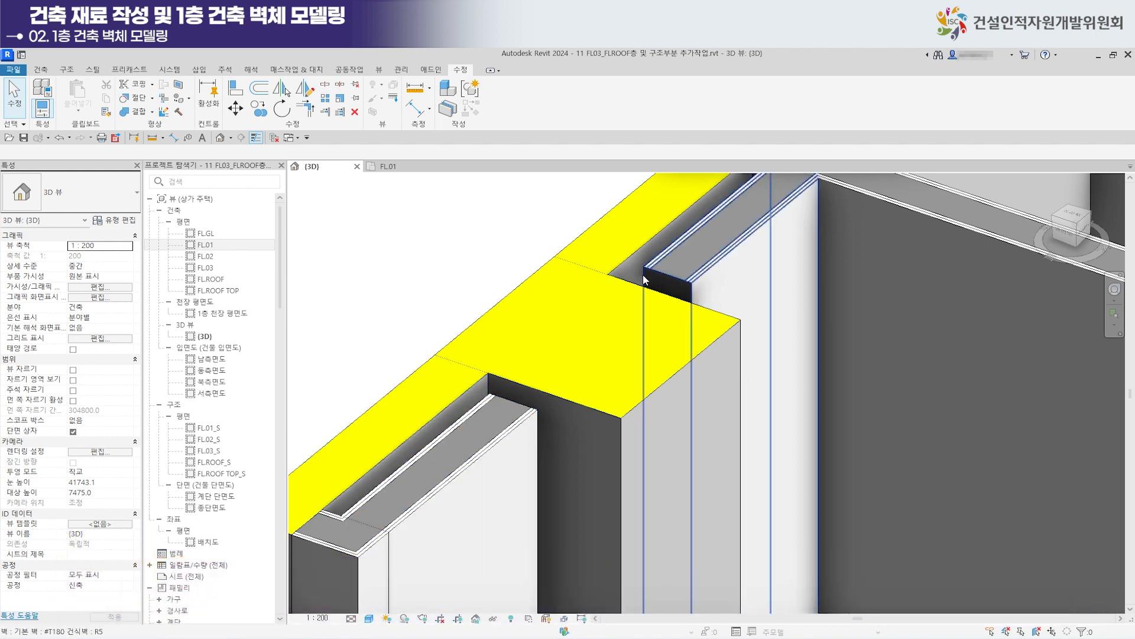
{"action": "scroll", "coordinate": [652, 321], "scroll_direction": "down", "scroll_amount": 3}
{"action": "scroll", "coordinate": [666, 354], "scroll_direction": "down", "scroll_amount": 5}
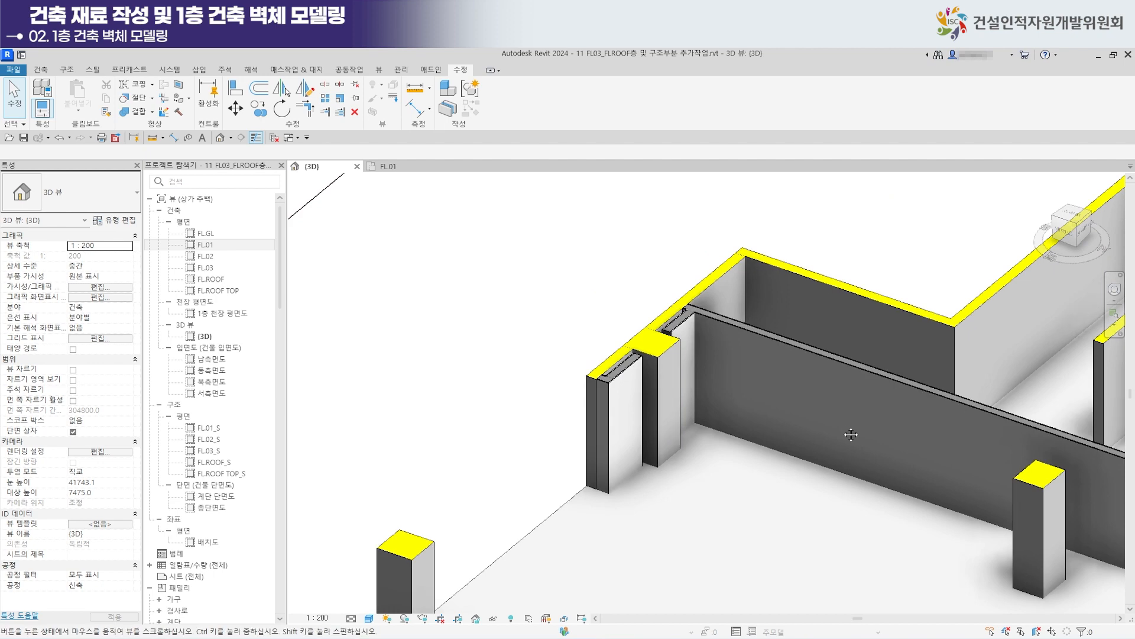
Examine in 3D the #T180 건식벽 wall ends around the column at the opposite end of the corridor wall.
{"action": "scroll", "coordinate": [630, 343], "scroll_direction": "up", "scroll_amount": 3}
{"action": "scroll", "coordinate": [771, 402], "scroll_direction": "up", "scroll_amount": 2}
{"action": "scroll", "coordinate": [770, 402], "scroll_direction": "down", "scroll_amount": 2}
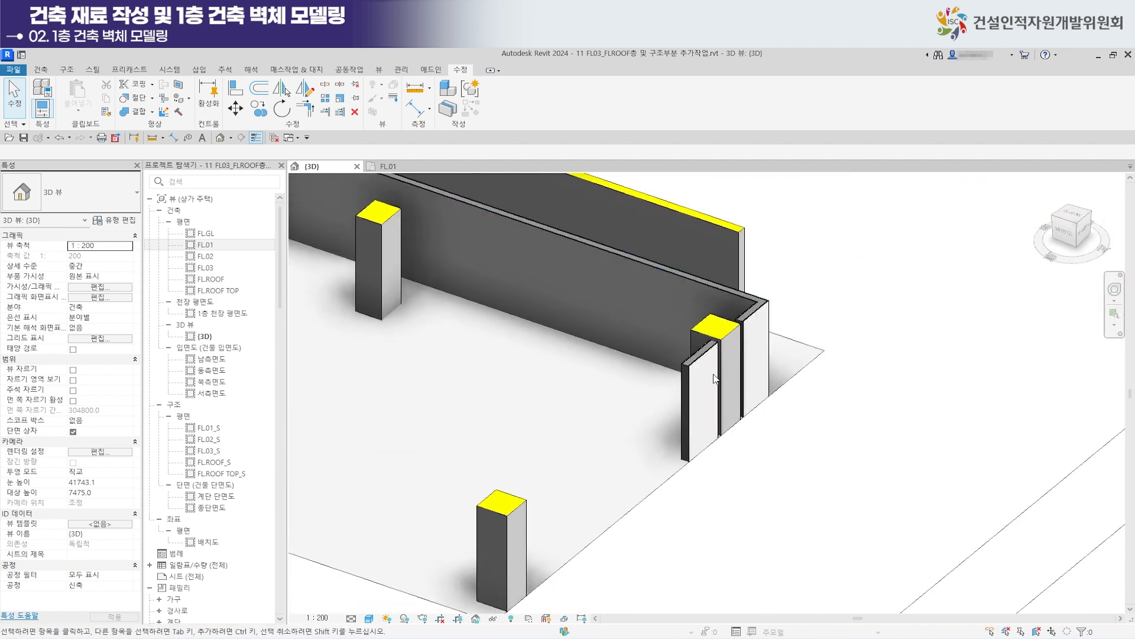
{"action": "scroll", "coordinate": [742, 311], "scroll_direction": "up", "scroll_amount": 3}
{"action": "scroll", "coordinate": [665, 393], "scroll_direction": "up", "scroll_amount": 2}
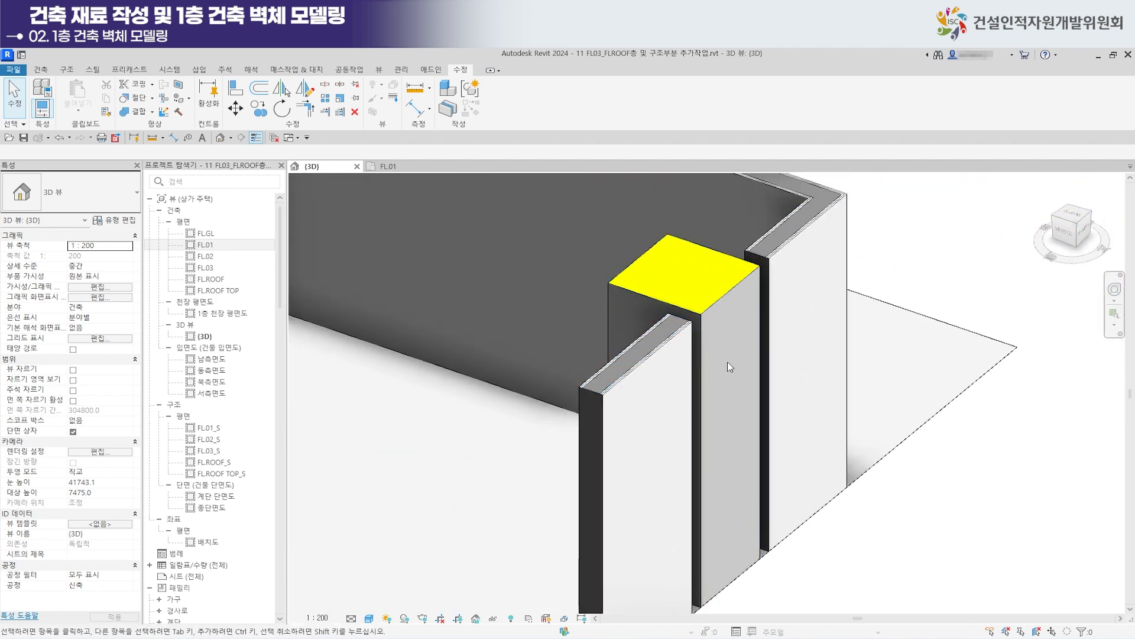
{"action": "scroll", "coordinate": [637, 401], "scroll_direction": "down", "scroll_amount": 5}
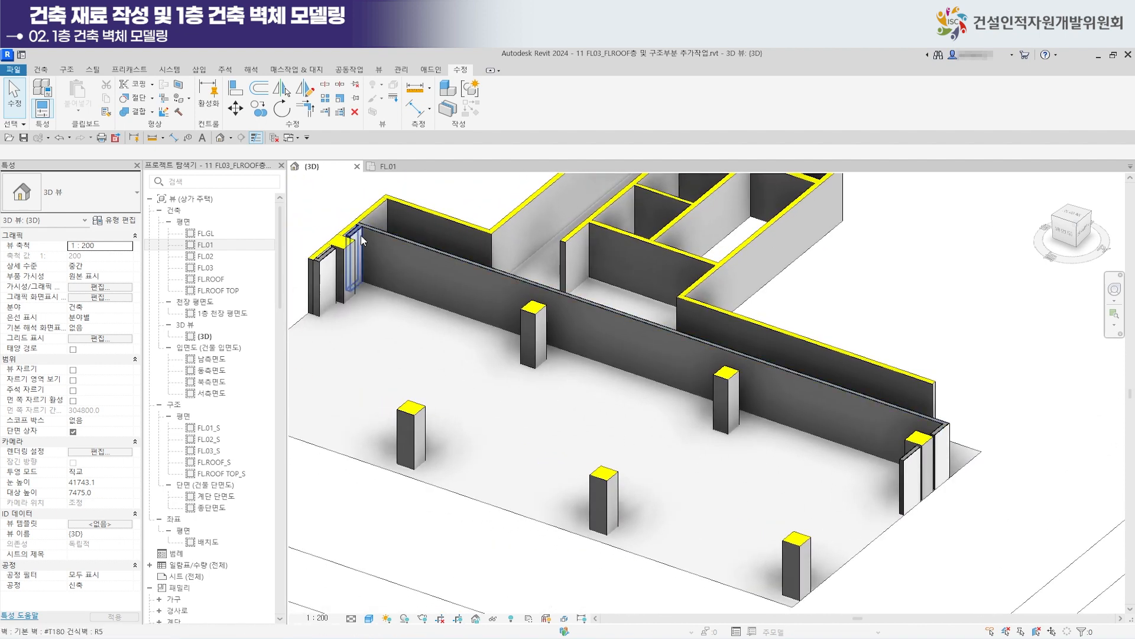
Return to the FL.01 floor plan and examine the remaining partition lines and where they meet columns and the front wall.
{"action": "left_click", "coordinate": [397, 169]}
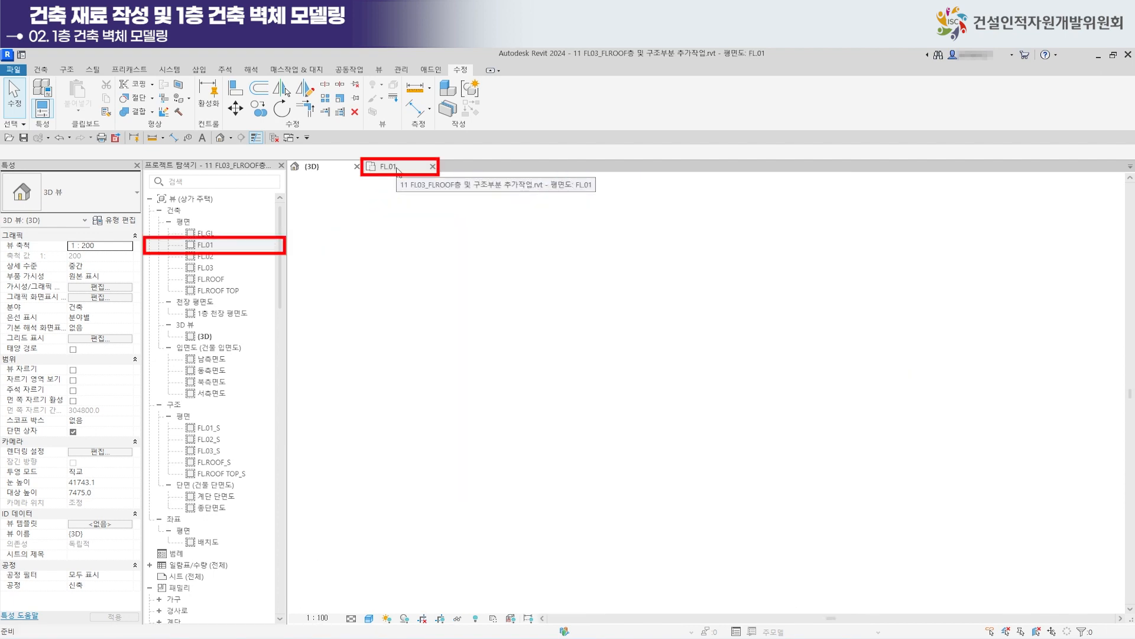
{"action": "scroll", "coordinate": [521, 325], "scroll_direction": "up", "scroll_amount": 5}
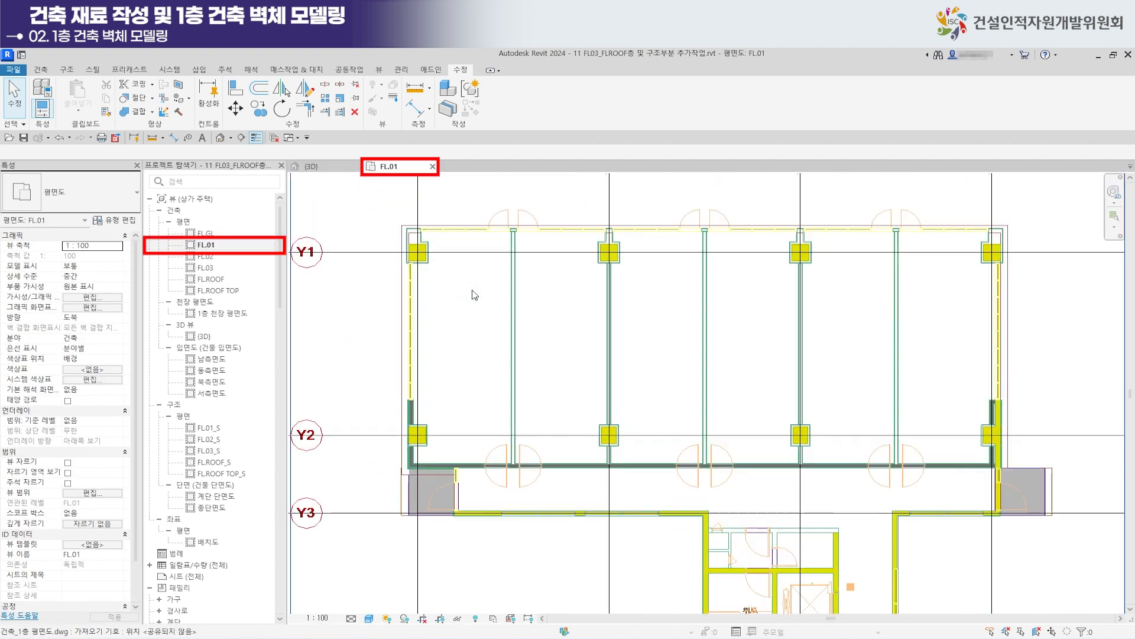
{"action": "middle_click_drag", "start_coordinate": [531, 281], "coordinate": [530, 330]}
{"action": "scroll", "coordinate": [522, 304], "scroll_direction": "up", "scroll_amount": 5}
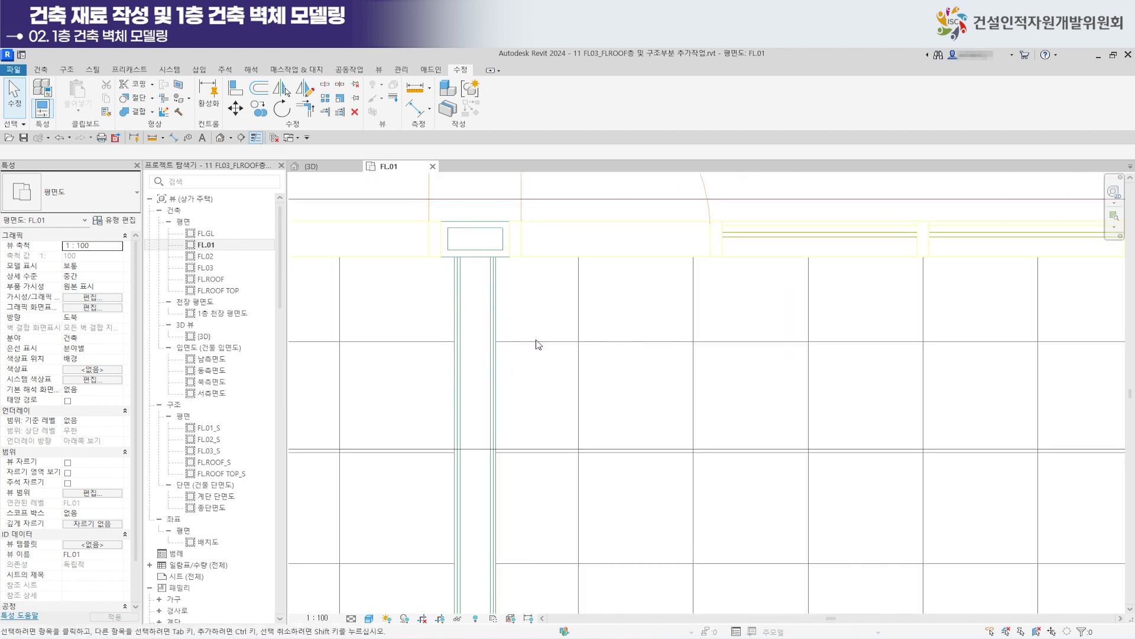
{"action": "scroll", "coordinate": [534, 334], "scroll_direction": "down", "scroll_amount": 5}
{"action": "middle_click_drag", "start_coordinate": [664, 398], "coordinate": [613, 258]}
{"action": "scroll", "coordinate": [652, 362], "scroll_direction": "down", "scroll_amount": 3}
{"action": "middle_click_drag", "start_coordinate": [624, 353], "coordinate": [560, 319]}
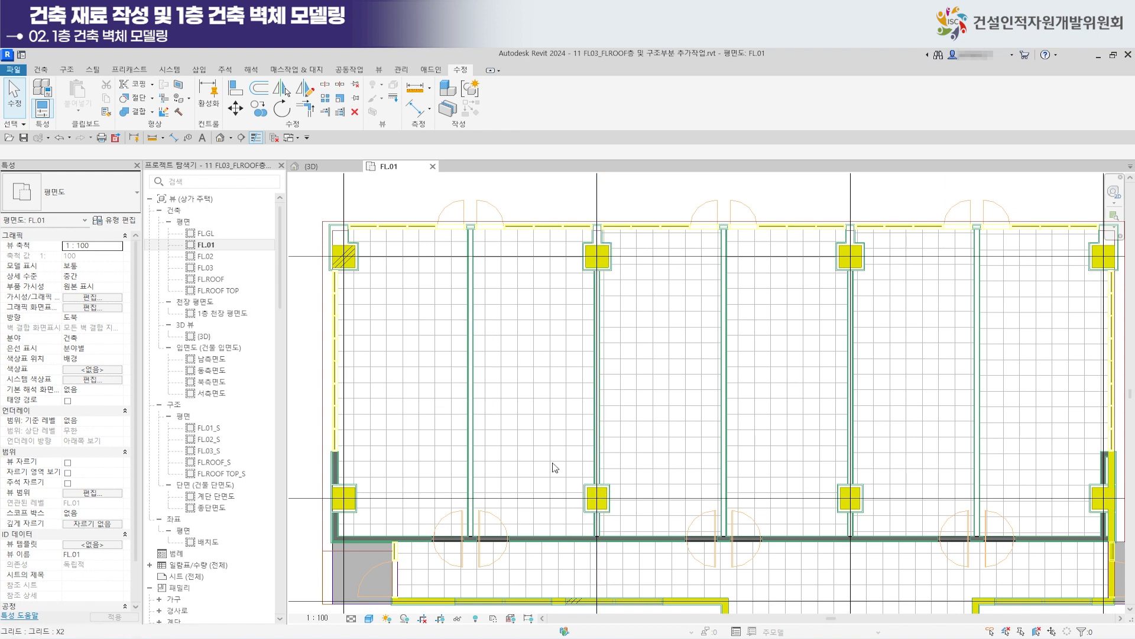
{"action": "scroll", "coordinate": [857, 367], "scroll_direction": "down", "scroll_amount": 1}
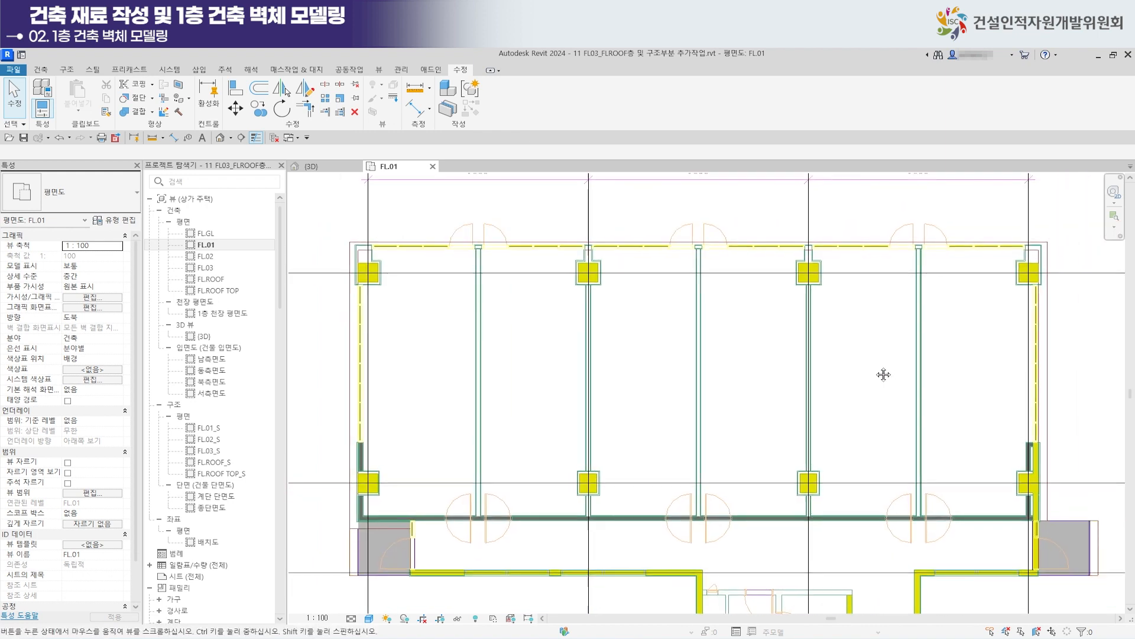
{"action": "scroll", "coordinate": [796, 354], "scroll_direction": "down", "scroll_amount": 1}
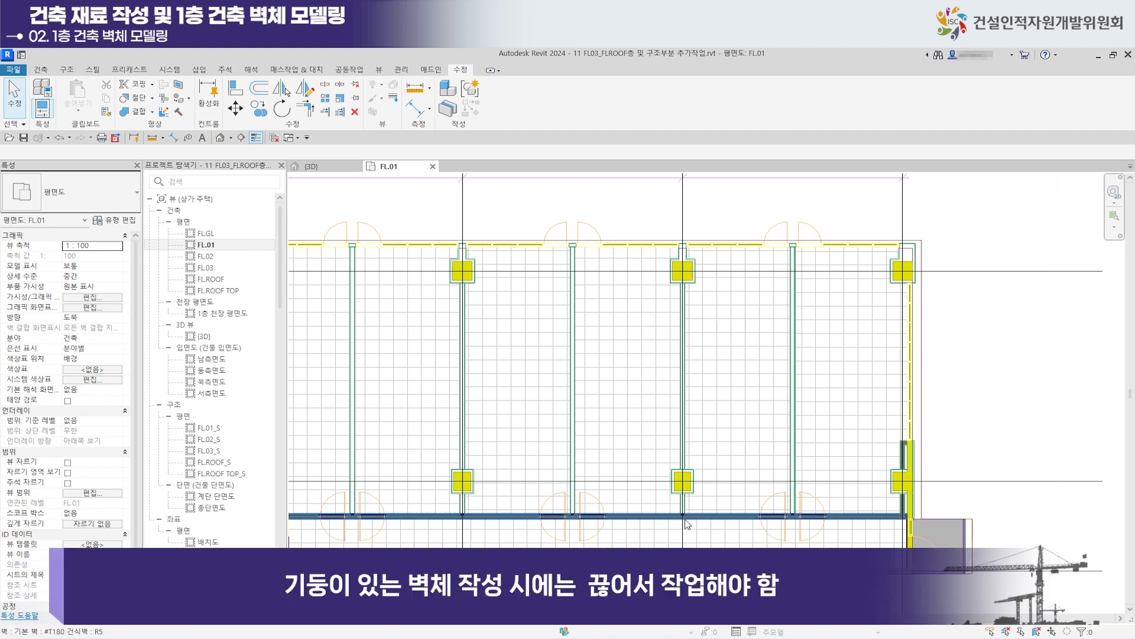
{"action": "middle_click_drag", "start_coordinate": [440, 394], "coordinate": [610, 416]}
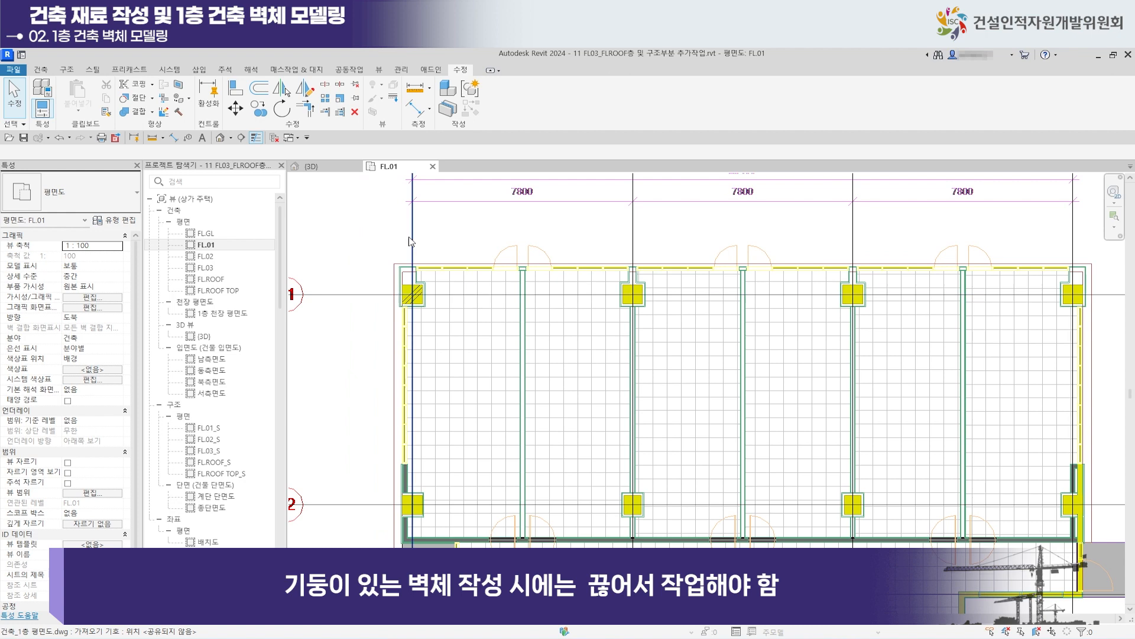
{"action": "scroll", "coordinate": [592, 372], "scroll_direction": "up", "scroll_amount": 2}
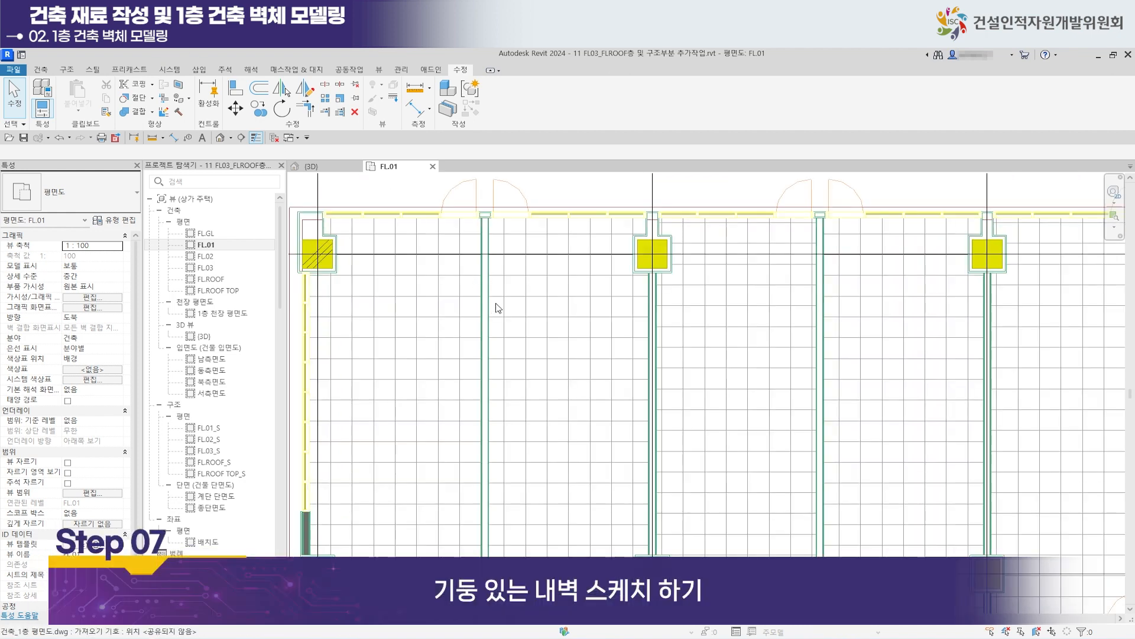
Draw a #T180 건식벽 wall about 9445 mm long up to FL.02 along the first mid-bay partition line, ending at the corridor wall's centreline.
{"action": "left_click", "coordinate": [44, 71]}
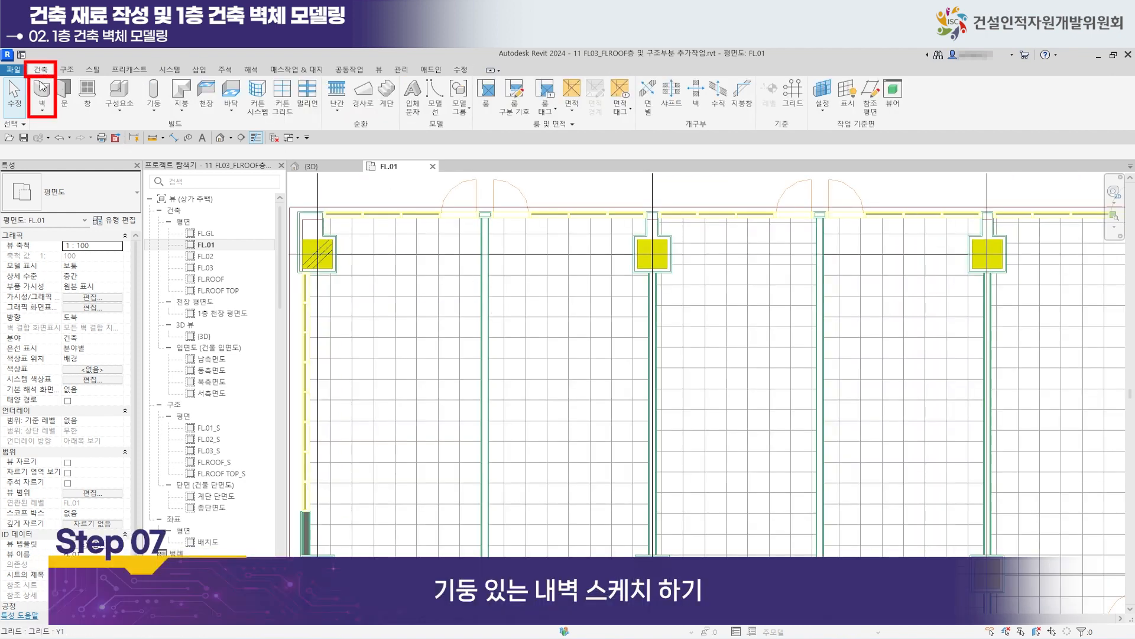
{"action": "left_click", "coordinate": [43, 93]}
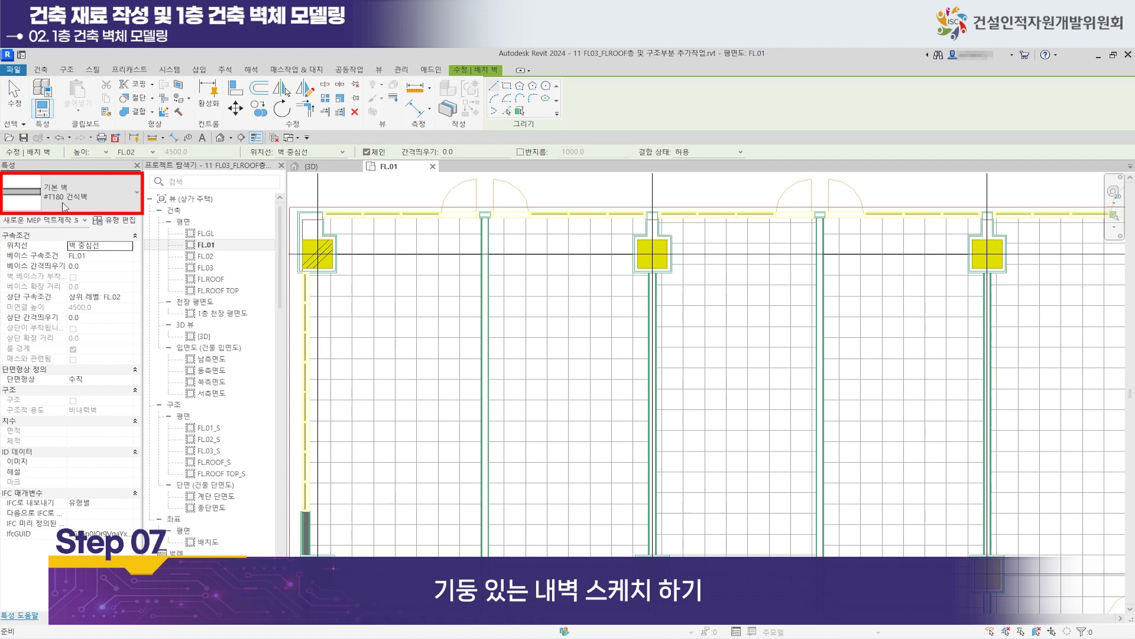
{"action": "scroll", "coordinate": [494, 260], "scroll_direction": "up", "scroll_amount": 4}
{"action": "middle_click_drag", "start_coordinate": [502, 277], "coordinate": [509, 359]}
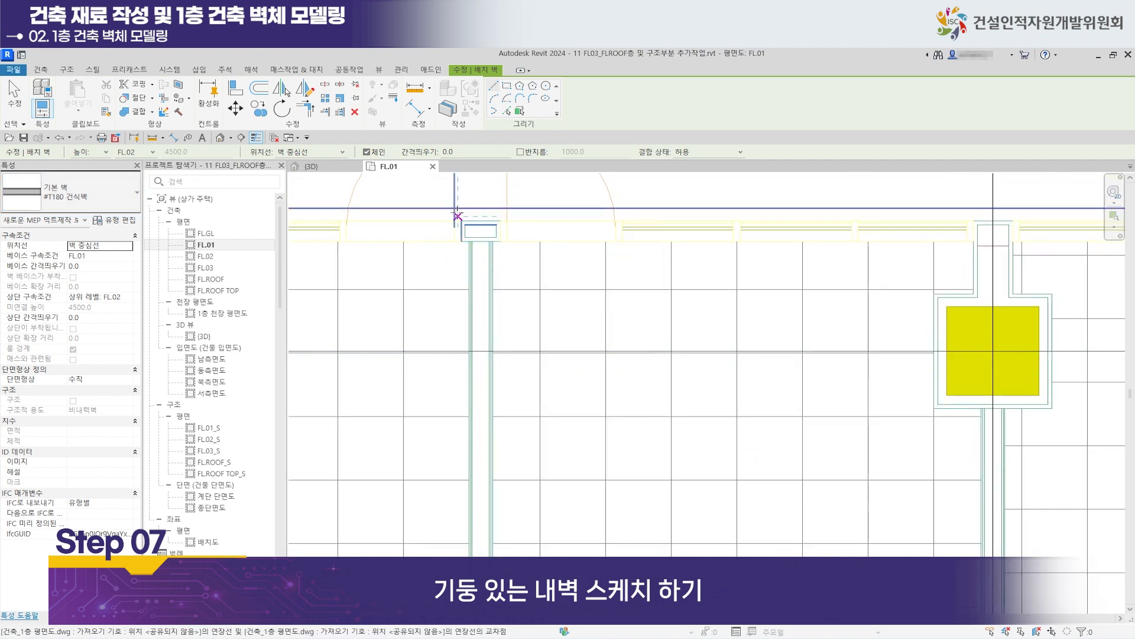
{"action": "left_click", "coordinate": [481, 292]}
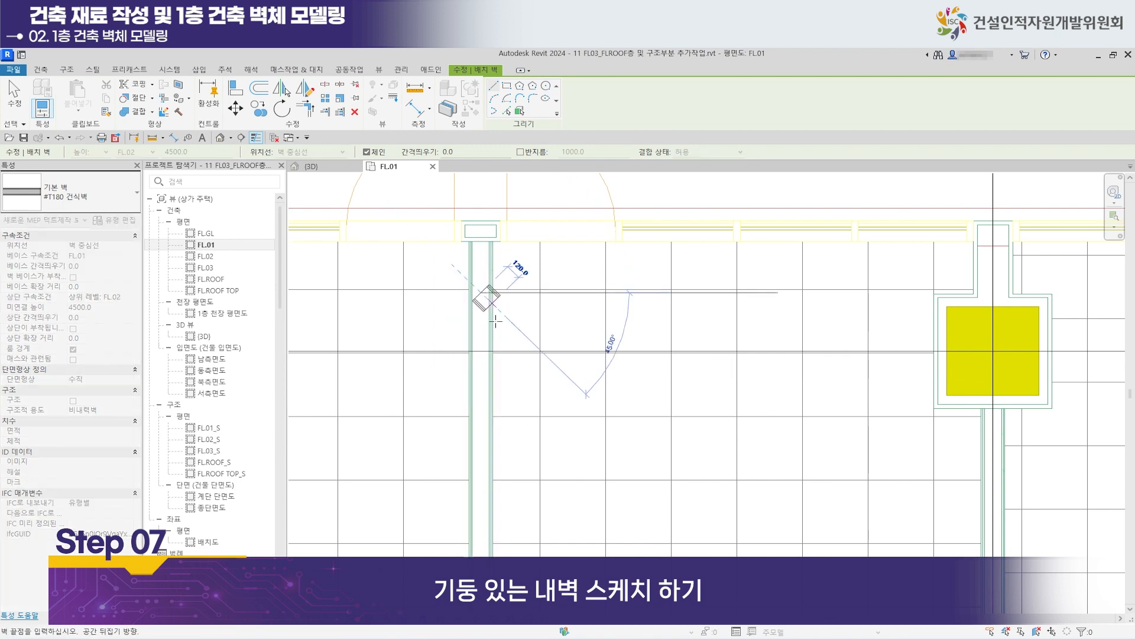
{"action": "scroll", "coordinate": [495, 449], "scroll_direction": "up", "scroll_amount": 4}
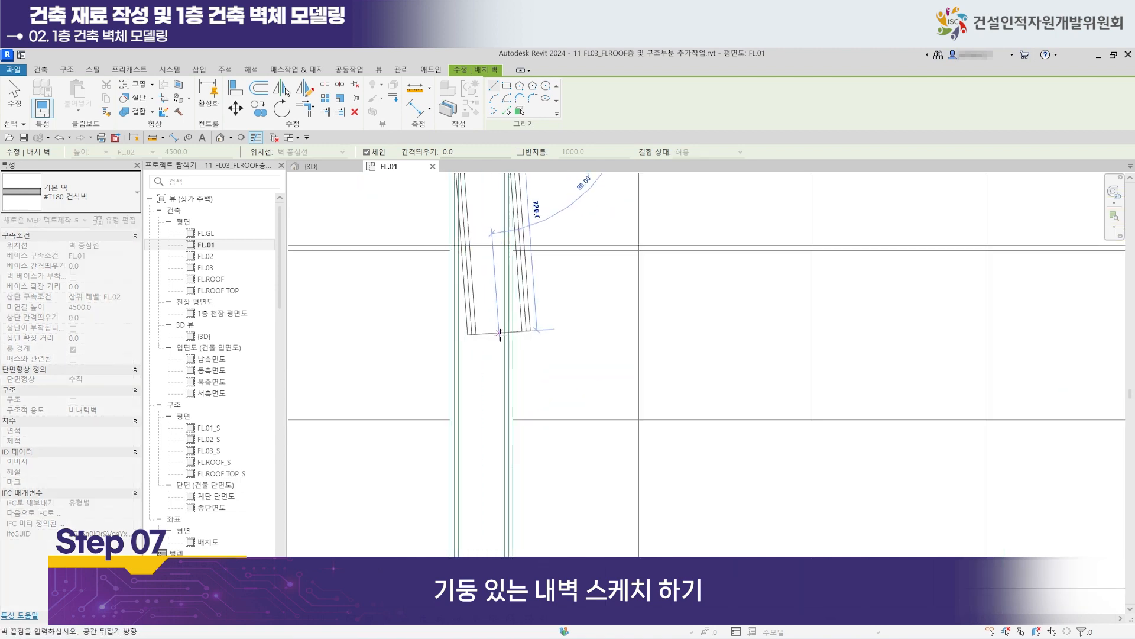
{"action": "middle_click_drag", "start_coordinate": [495, 452], "coordinate": [480, 215]}
{"action": "scroll", "coordinate": [477, 213], "scroll_direction": "down", "scroll_amount": 3}
{"action": "scroll", "coordinate": [475, 439], "scroll_direction": "down", "scroll_amount": 1}
{"action": "middle_click_drag", "start_coordinate": [476, 440], "coordinate": [451, 280]}
{"action": "scroll", "coordinate": [449, 280], "scroll_direction": "down", "scroll_amount": 3}
{"action": "mouse_move", "coordinate": [459, 423]}
{"action": "middle_mouse_down"}
{"action": "mouse_move", "coordinate": [477, 269]}
{"action": "mouse_move", "coordinate": [464, 243]}
{"action": "middle_mouse_up"}
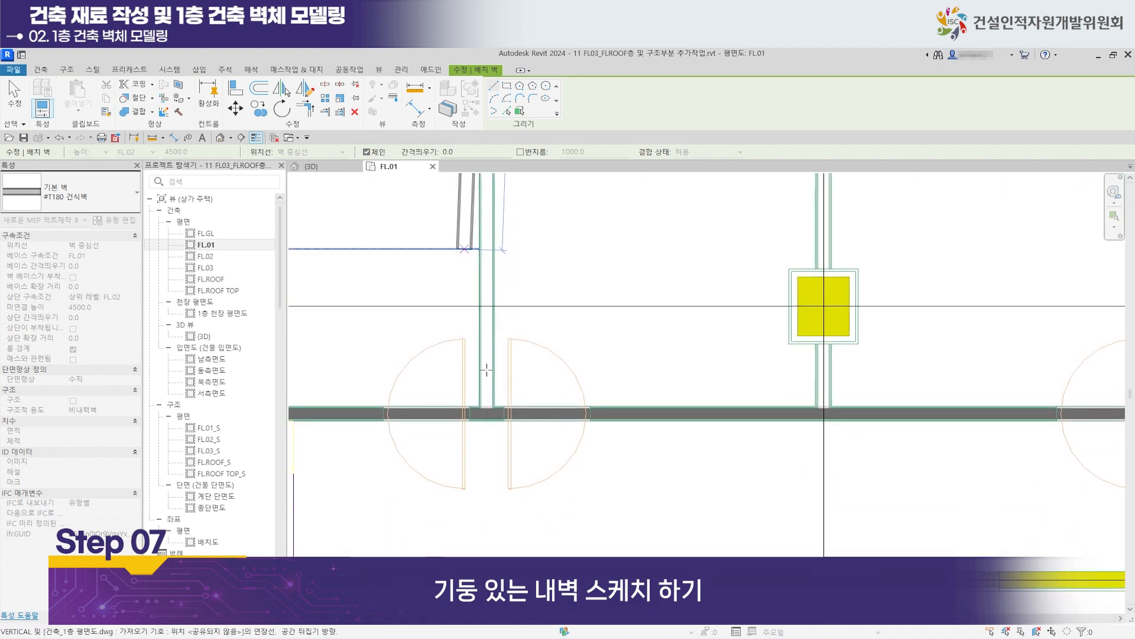
{"action": "scroll", "coordinate": [486, 378], "scroll_direction": "up", "scroll_amount": 2}
{"action": "scroll", "coordinate": [486, 438], "scroll_direction": "up", "scroll_amount": 2}
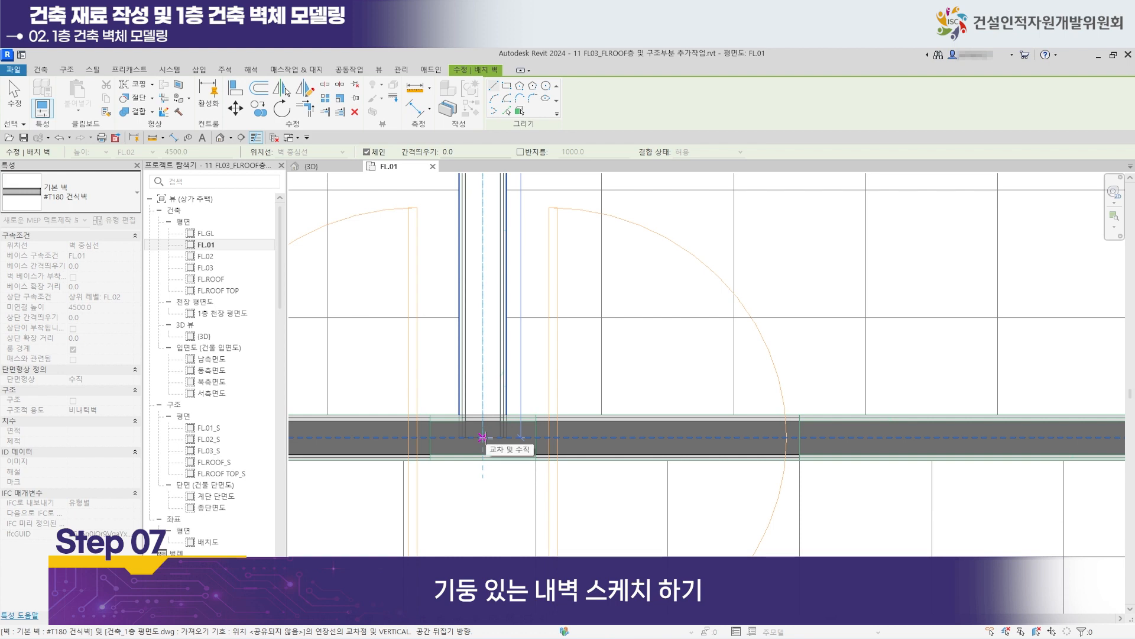
{"action": "left_click", "coordinate": [482, 437]}
{"action": "scroll", "coordinate": [482, 437], "scroll_direction": "down", "scroll_amount": 7}
{"action": "scroll", "coordinate": [751, 219], "scroll_direction": "up", "scroll_amount": 4}
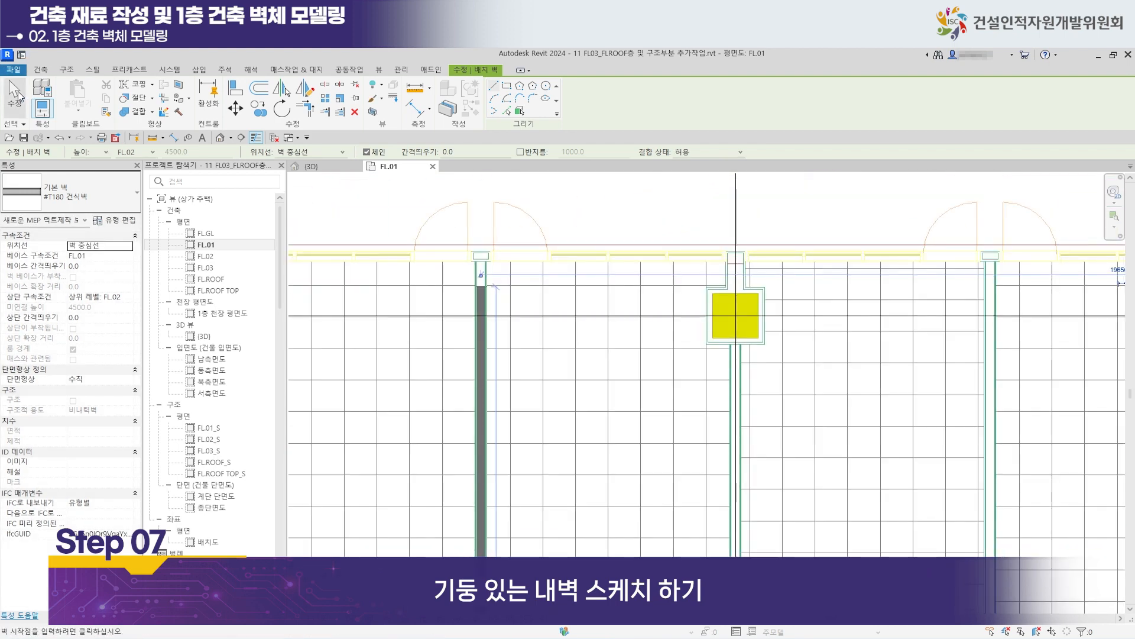
{"action": "left_click", "coordinate": [14, 95]}
Disallow joining (결합 금지) at the new partition's end nearest the front wall.
{"action": "scroll", "coordinate": [404, 271], "scroll_direction": "up", "scroll_amount": 2}
{"action": "left_click", "coordinate": [538, 304]}
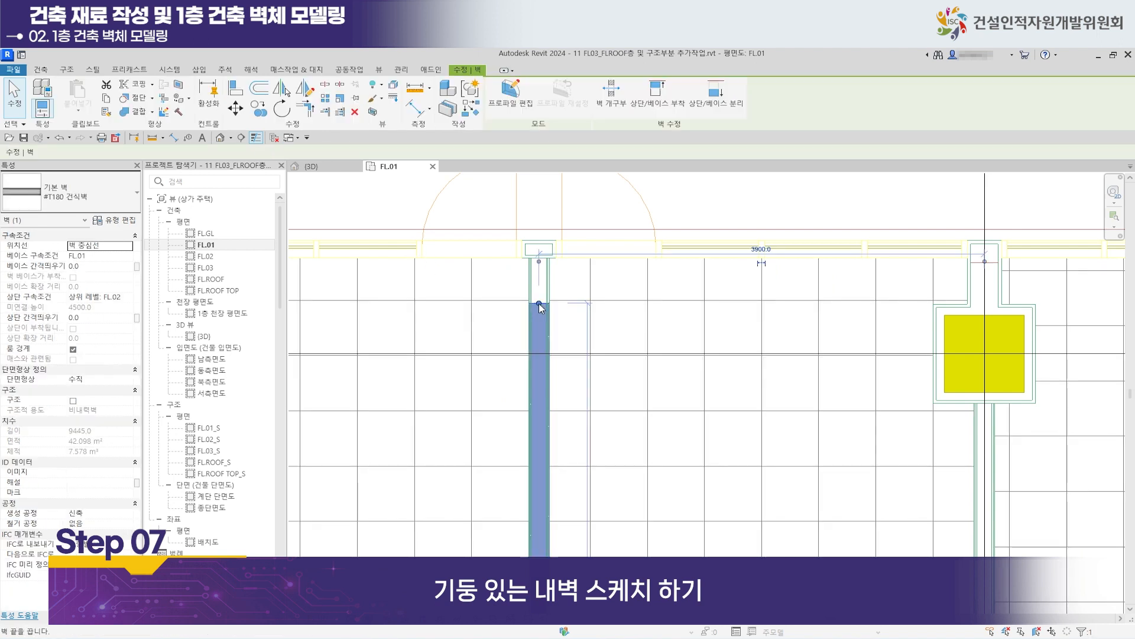
{"action": "right_click", "coordinate": [540, 307]}
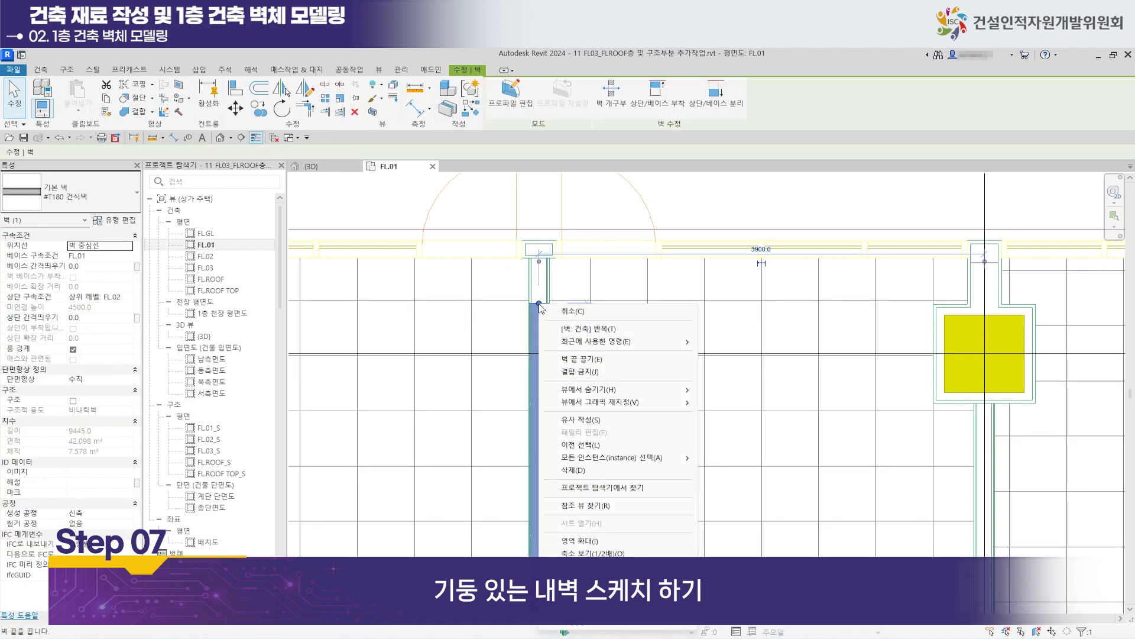
{"action": "left_click", "coordinate": [590, 375]}
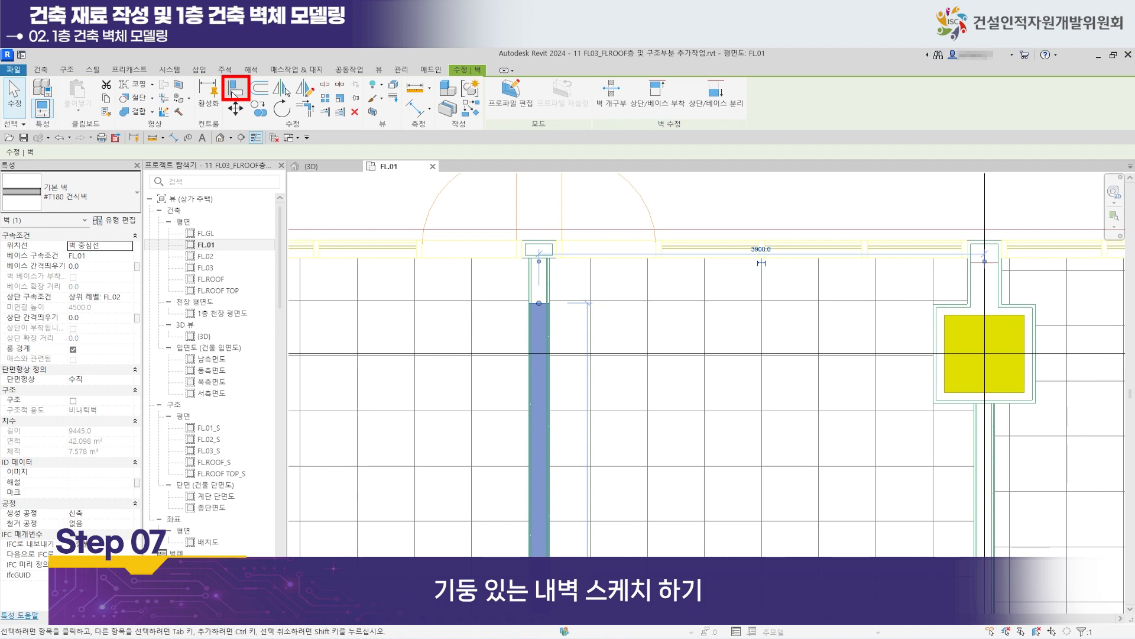
Align the partition's free end with the drawing line at the inner face of the front wall.
{"action": "left_click", "coordinate": [235, 90]}
{"action": "left_click", "coordinate": [540, 258]}
{"action": "scroll", "coordinate": [542, 272], "scroll_direction": "up", "scroll_amount": 3}
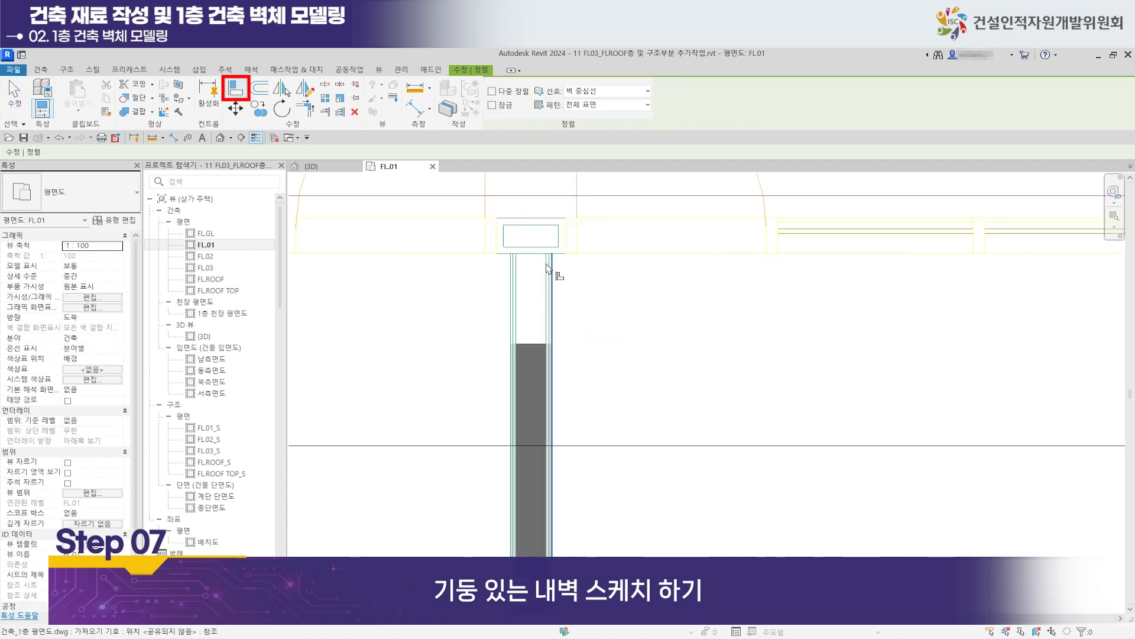
{"action": "left_click", "coordinate": [536, 346]}
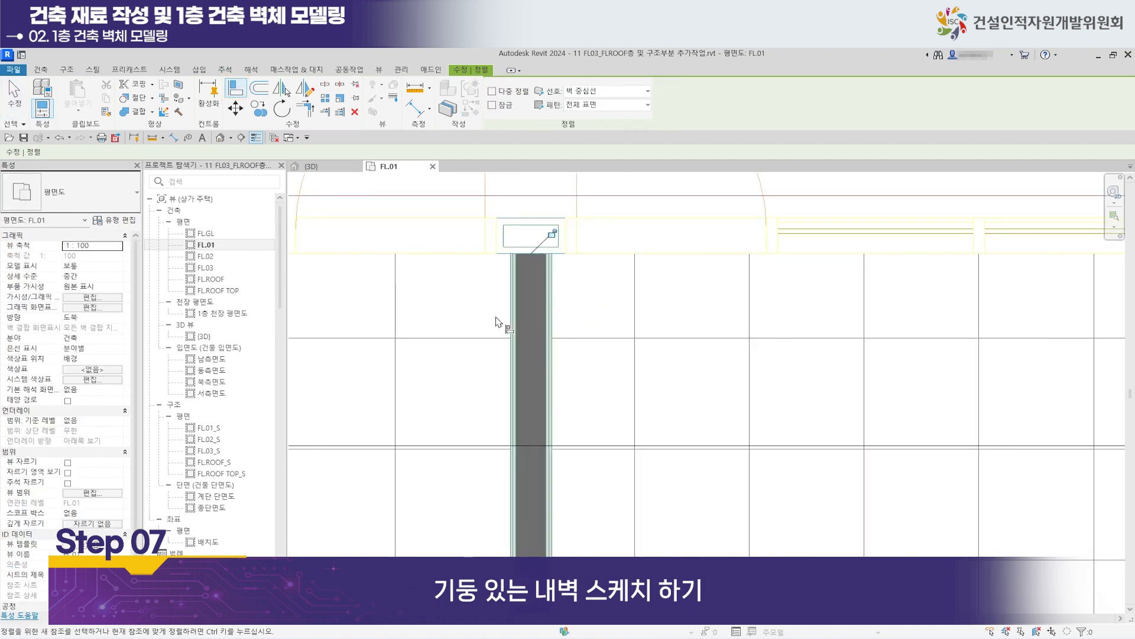
Draw a #T180 건식벽 wall along grid X2 between the two columns, stopping short of both column finishes.
{"action": "scroll", "coordinate": [406, 292], "scroll_direction": "down", "scroll_amount": 4}
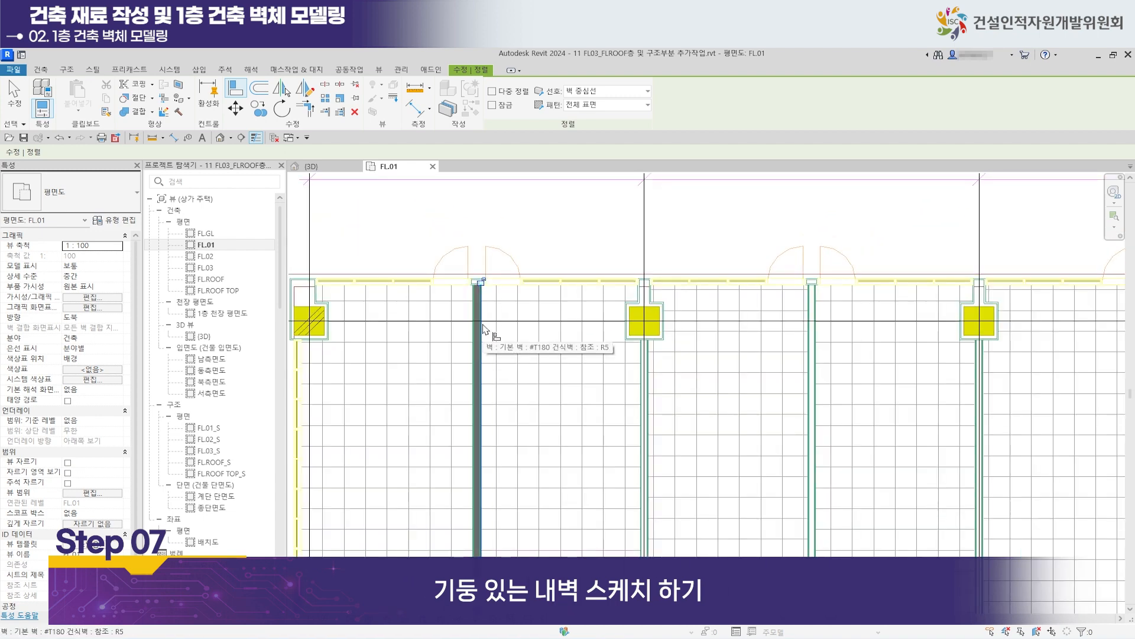
{"action": "scroll", "coordinate": [565, 339], "scroll_direction": "down", "scroll_amount": 2}
{"action": "scroll", "coordinate": [531, 312], "scroll_direction": "up", "scroll_amount": 2}
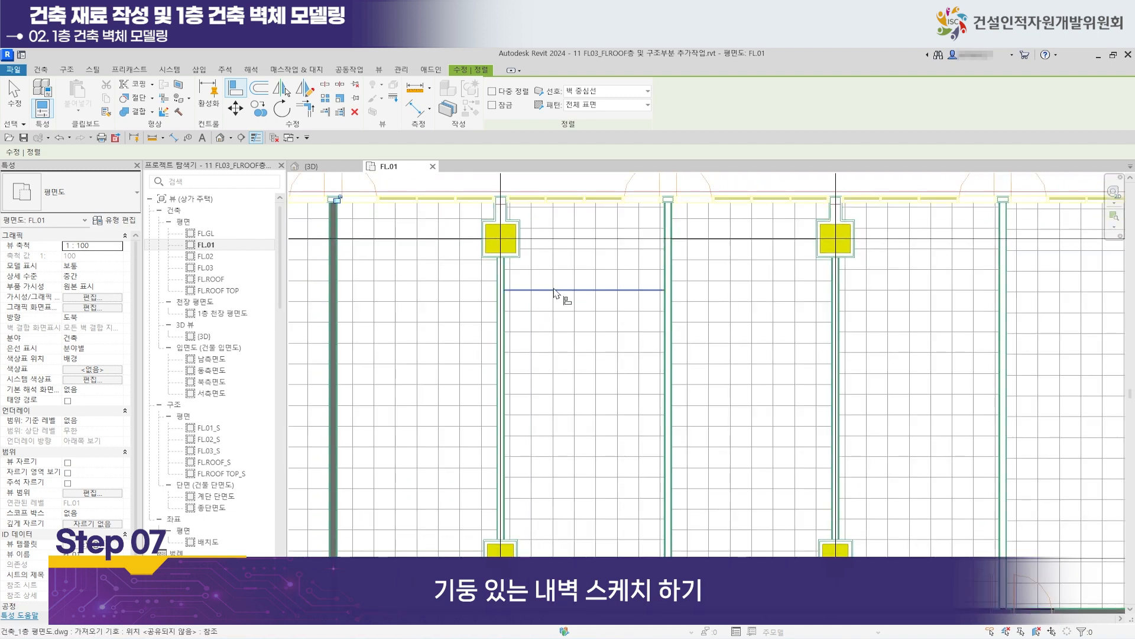
{"action": "left_click", "coordinate": [41, 70]}
{"action": "left_click", "coordinate": [47, 106]}
{"action": "left_click", "coordinate": [61, 135]}
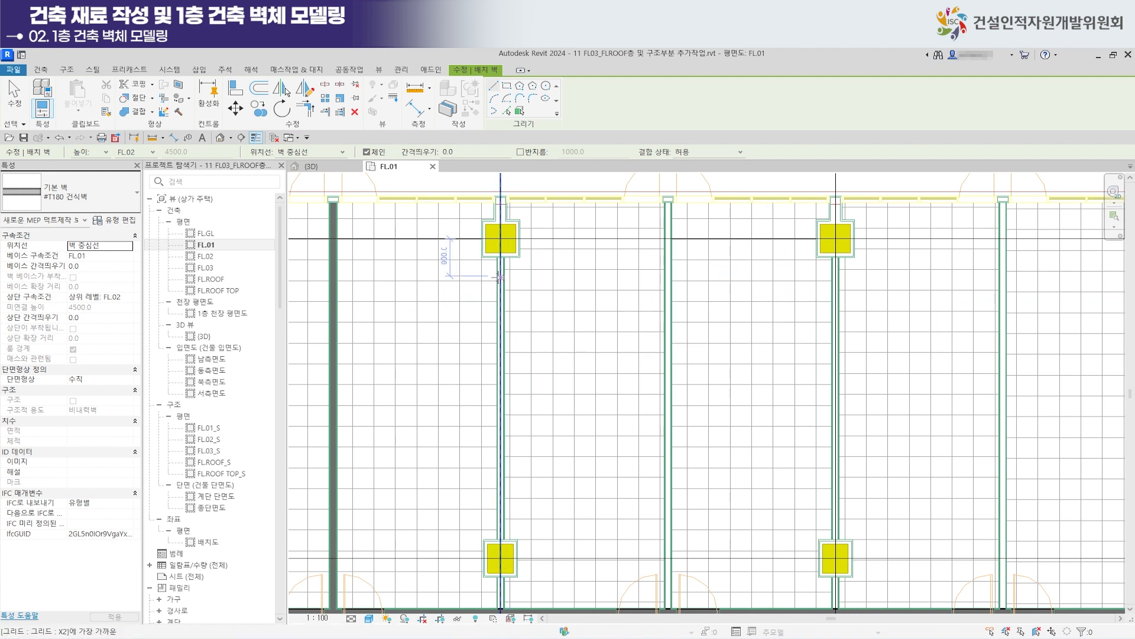
{"action": "scroll", "coordinate": [501, 290], "scroll_direction": "up", "scroll_amount": 5}
{"action": "left_click", "coordinate": [492, 257]}
{"action": "scroll", "coordinate": [498, 442], "scroll_direction": "down", "scroll_amount": 4}
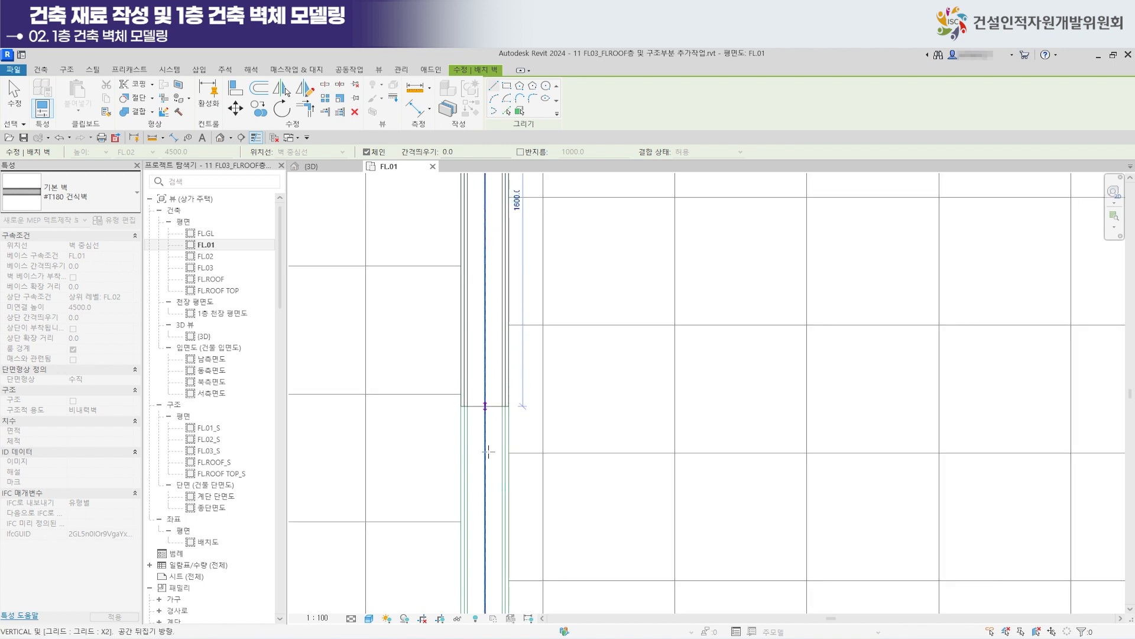
{"action": "middle_click_drag", "start_coordinate": [484, 440], "coordinate": [496, 294]}
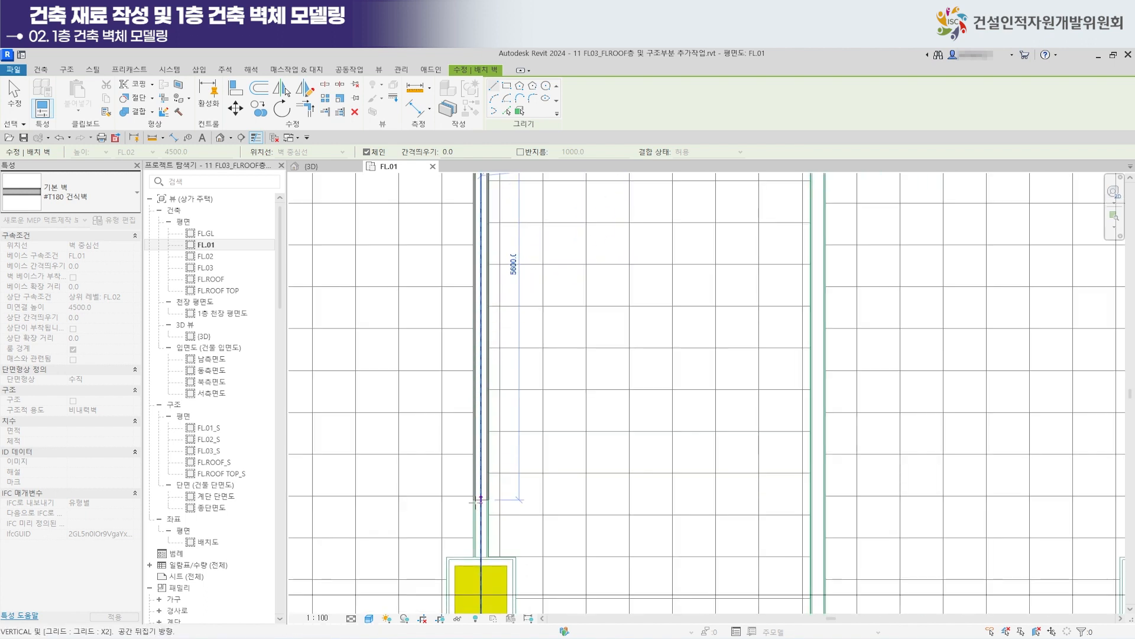
{"action": "left_click", "coordinate": [482, 525]}
{"action": "key", "text": "Escape"}
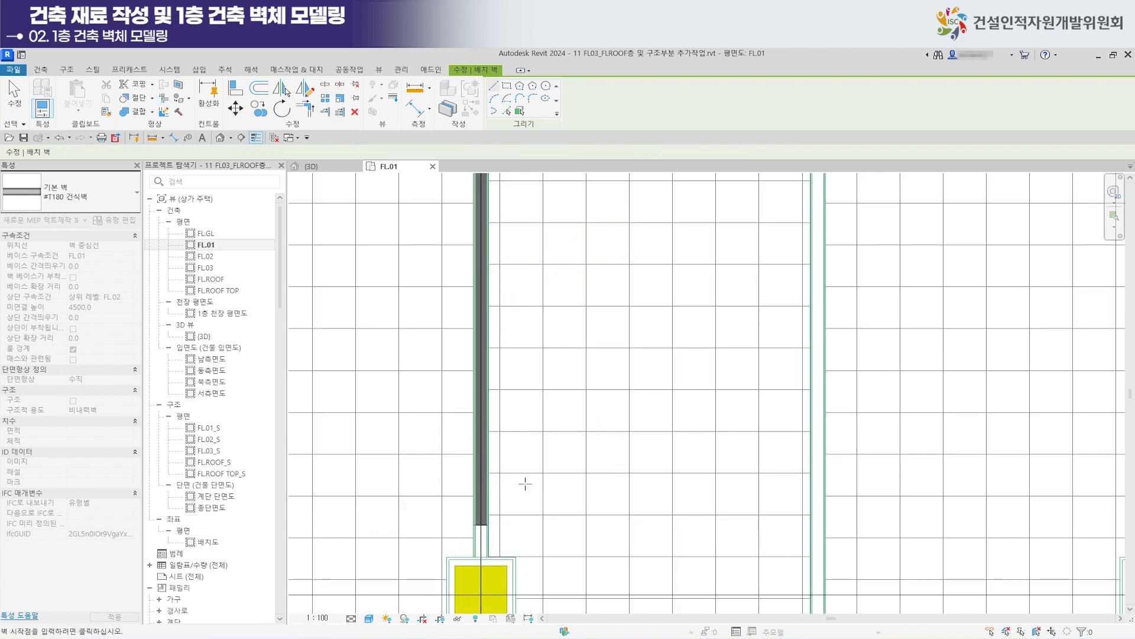
Draw a short #T180 건식벽 wall about 660 mm long on grid X2 from below the column to the corridor wall's centreline.
{"action": "middle_click_drag", "start_coordinate": [528, 510], "coordinate": [540, 256]}
{"action": "scroll", "coordinate": [514, 319], "scroll_direction": "up", "scroll_amount": 5}
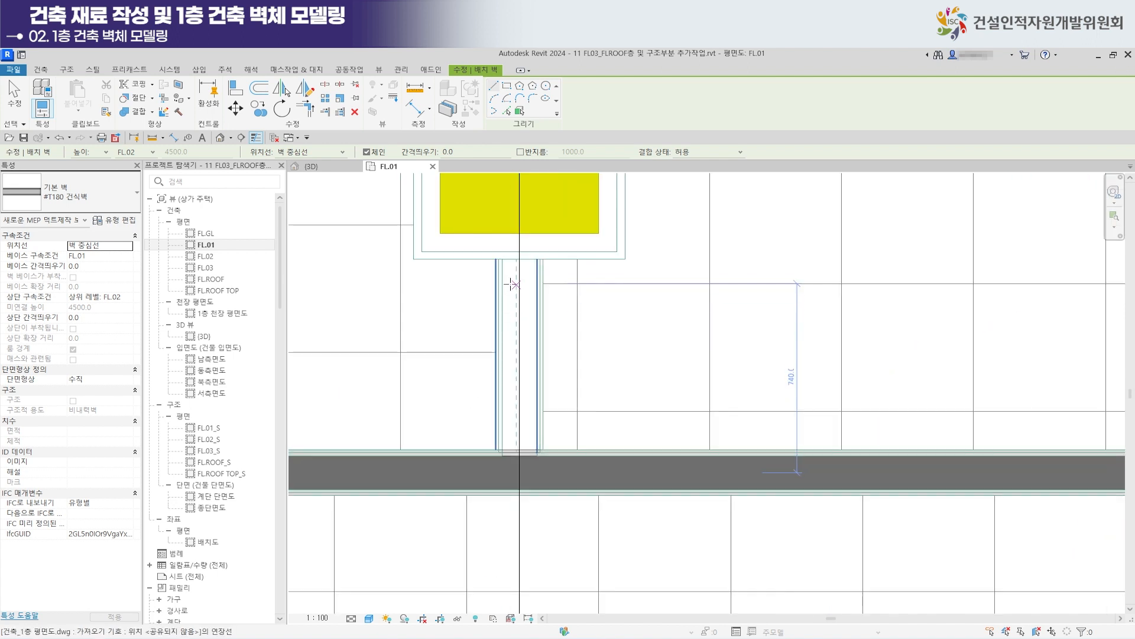
{"action": "left_click", "coordinate": [513, 278]}
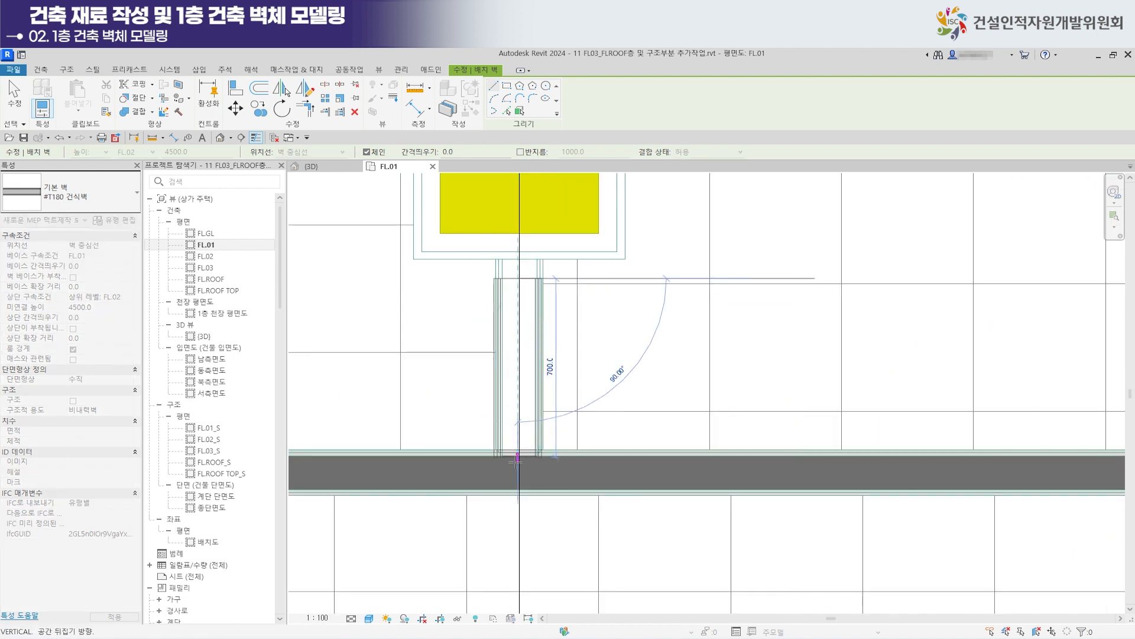
{"action": "key", "text": "Escape"}
{"action": "scroll", "coordinate": [532, 360], "scroll_direction": "up", "scroll_amount": 3}
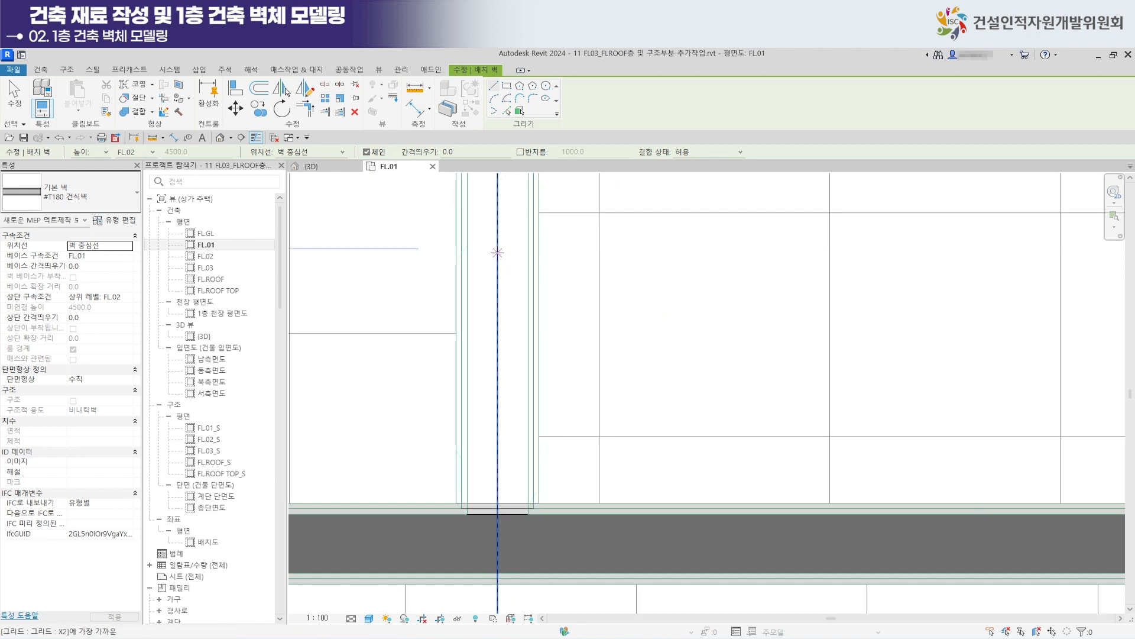
{"action": "left_click", "coordinate": [497, 252]}
{"action": "left_click", "coordinate": [497, 542]}
{"action": "key", "text": "Escape"}
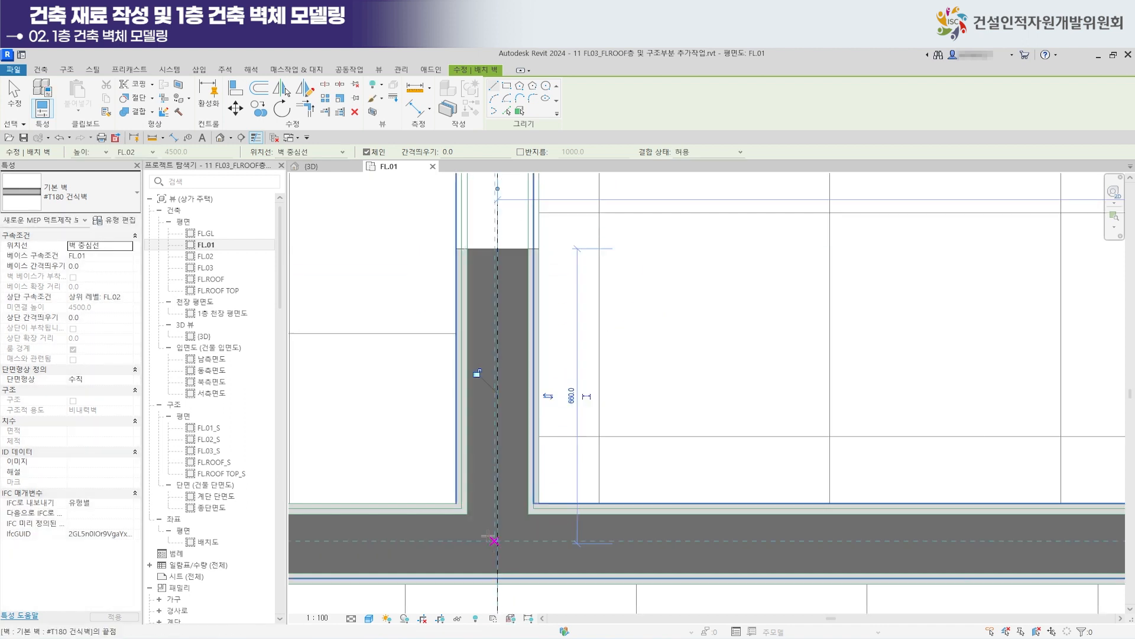
Draw a #T180 건식벽 wall about 9165 mm long along the mid-bay partition line between grids X2 and X3 to the corridor wall.
{"action": "scroll", "coordinate": [615, 494], "scroll_direction": "down", "scroll_amount": 4}
{"action": "middle_click_drag", "start_coordinate": [614, 493], "coordinate": [425, 471]}
{"action": "scroll", "coordinate": [521, 448], "scroll_direction": "down", "scroll_amount": 4}
{"action": "middle_click_drag", "start_coordinate": [644, 334], "coordinate": [562, 441]}
{"action": "scroll", "coordinate": [574, 432], "scroll_direction": "down", "scroll_amount": 4}
{"action": "middle_click_drag", "start_coordinate": [636, 354], "coordinate": [545, 535]}
{"action": "scroll", "coordinate": [522, 374], "scroll_direction": "up", "scroll_amount": 6}
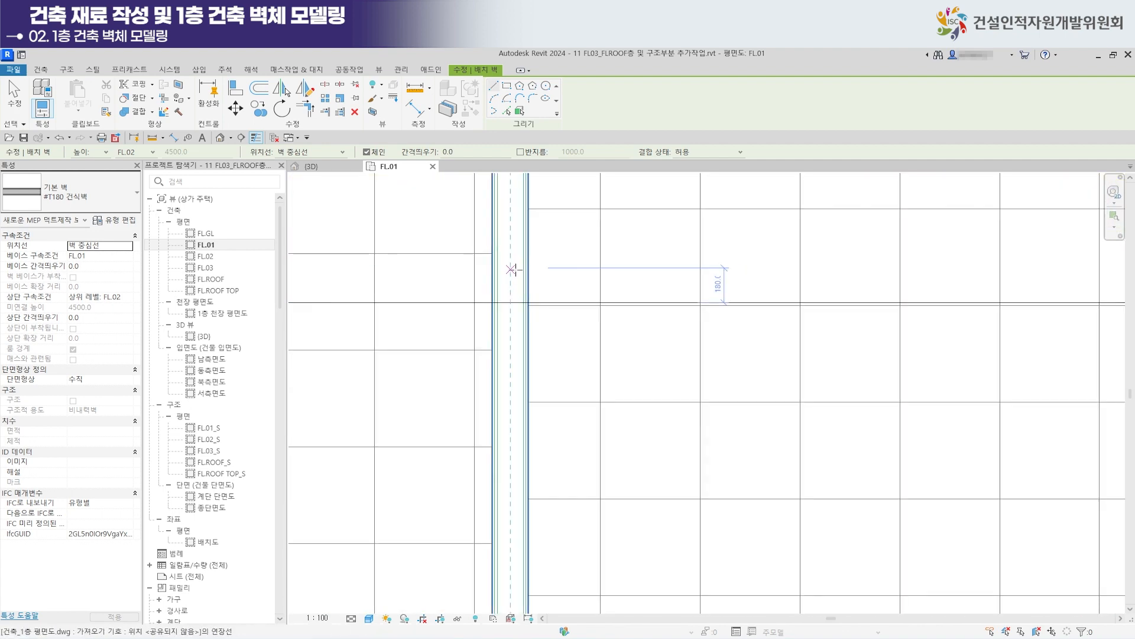
{"action": "left_click", "coordinate": [515, 267]}
{"action": "scroll", "coordinate": [508, 391], "scroll_direction": "down", "scroll_amount": 3}
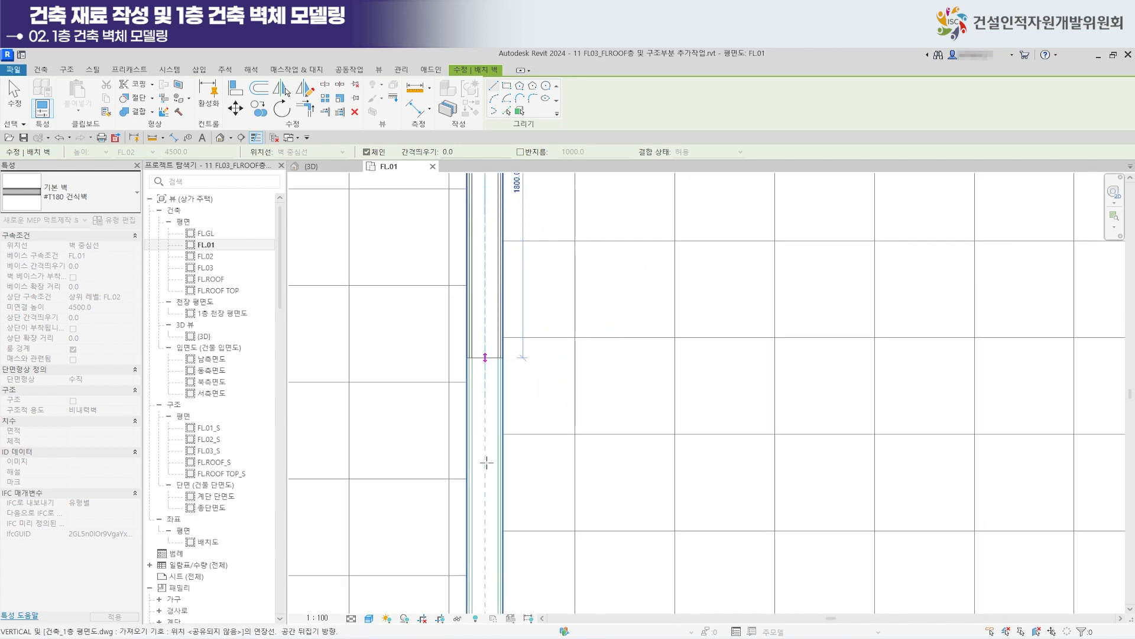
{"action": "scroll", "coordinate": [522, 414], "scroll_direction": "up", "scroll_amount": 6}
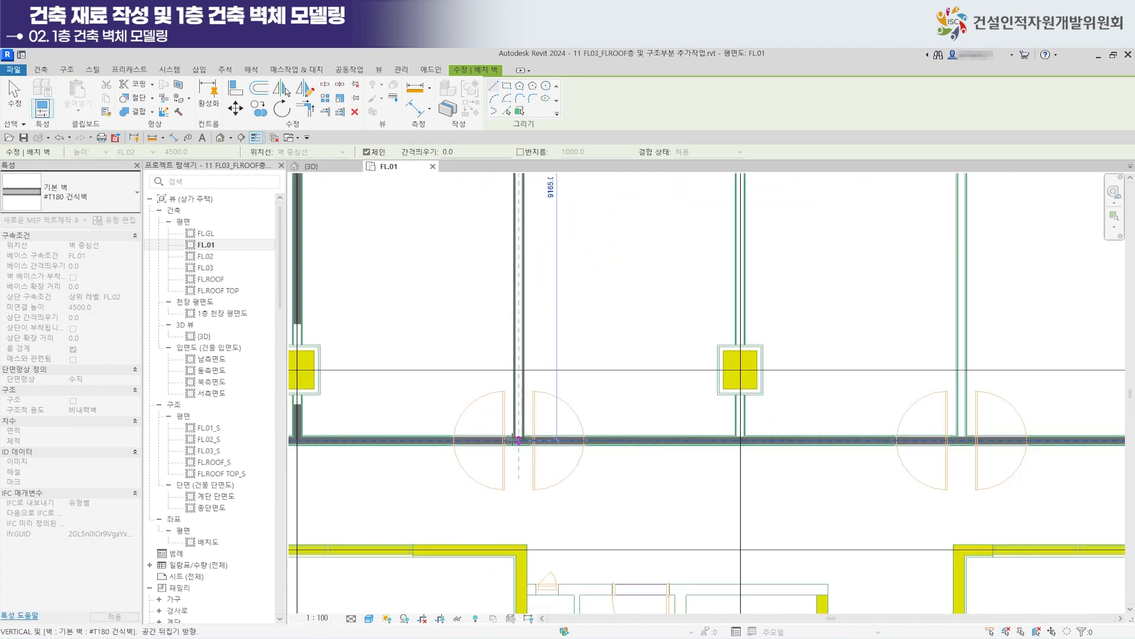
{"action": "left_click", "coordinate": [523, 424]}
Draw a #T180 건식벽 wall along grid X3 between the two columns, stopping short of both column finishes.
{"action": "scroll", "coordinate": [591, 367], "scroll_direction": "down", "scroll_amount": 4}
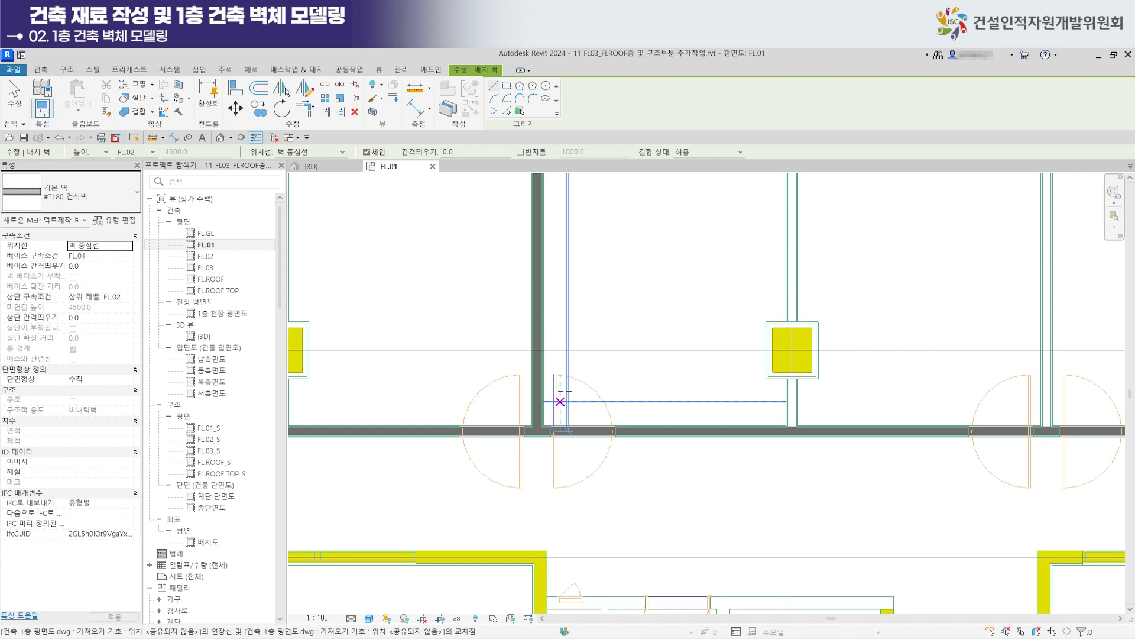
{"action": "scroll", "coordinate": [598, 360], "scroll_direction": "down", "scroll_amount": 2}
{"action": "scroll", "coordinate": [449, 380], "scroll_direction": "up", "scroll_amount": 8}
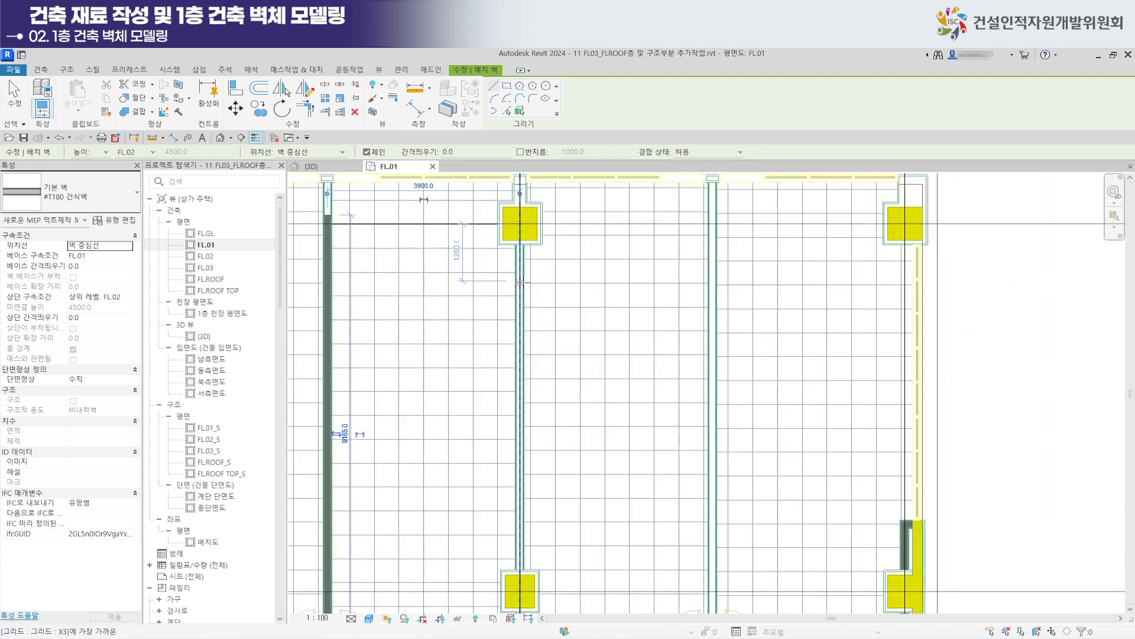
{"action": "scroll", "coordinate": [526, 270], "scroll_direction": "up", "scroll_amount": 2}
{"action": "left_click", "coordinate": [493, 253]}
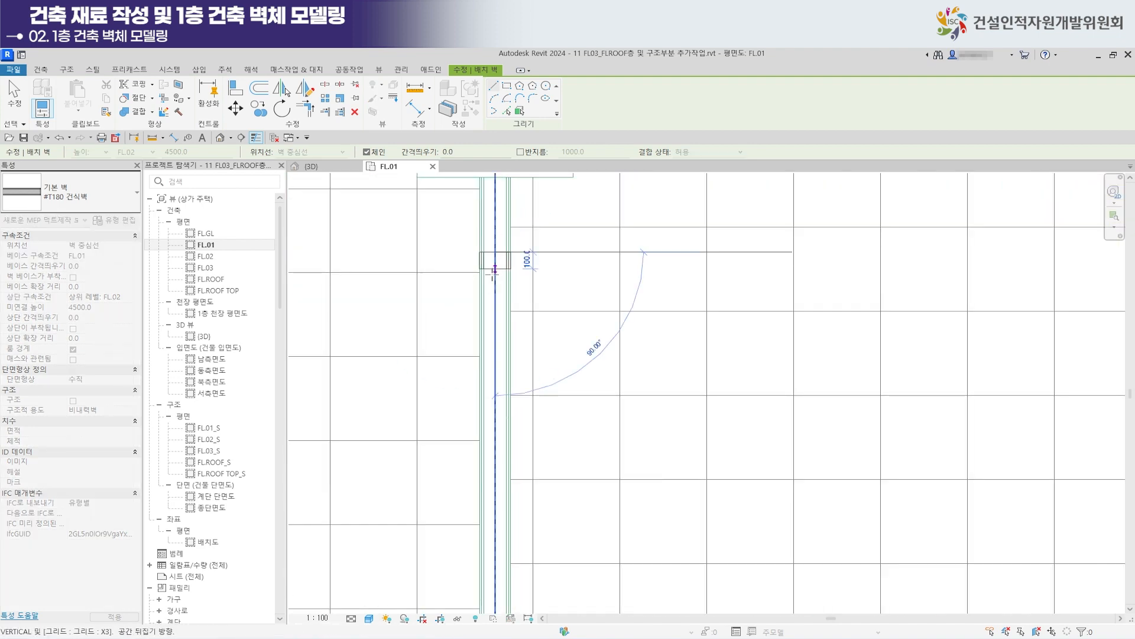
{"action": "scroll", "coordinate": [495, 334], "scroll_direction": "down", "scroll_amount": 3}
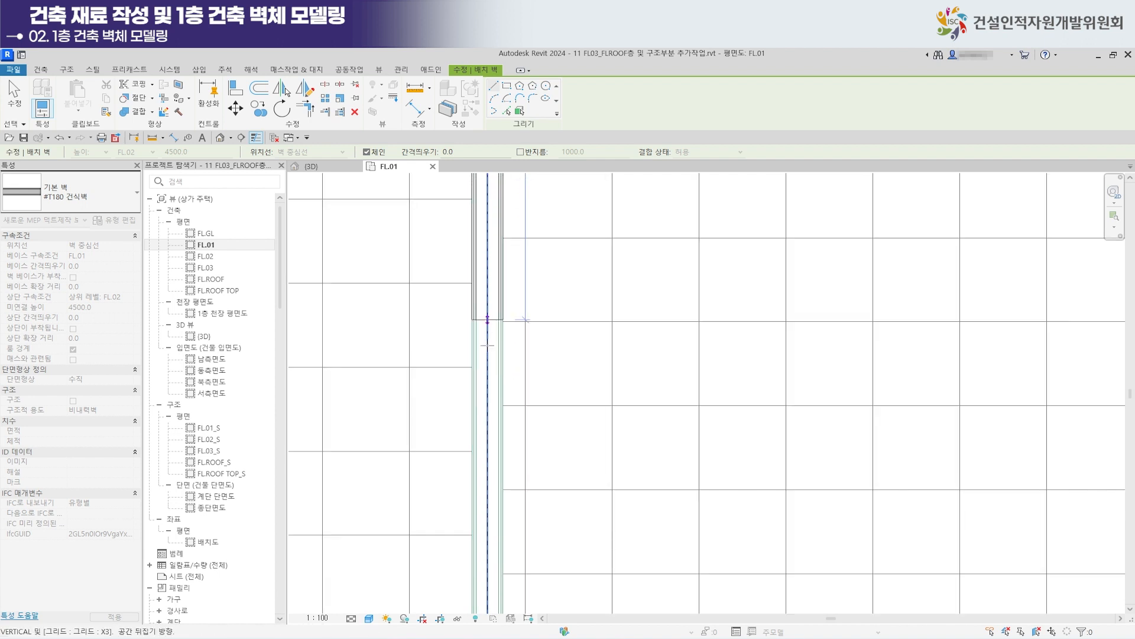
{"action": "scroll", "coordinate": [497, 384], "scroll_direction": "up", "scroll_amount": 3}
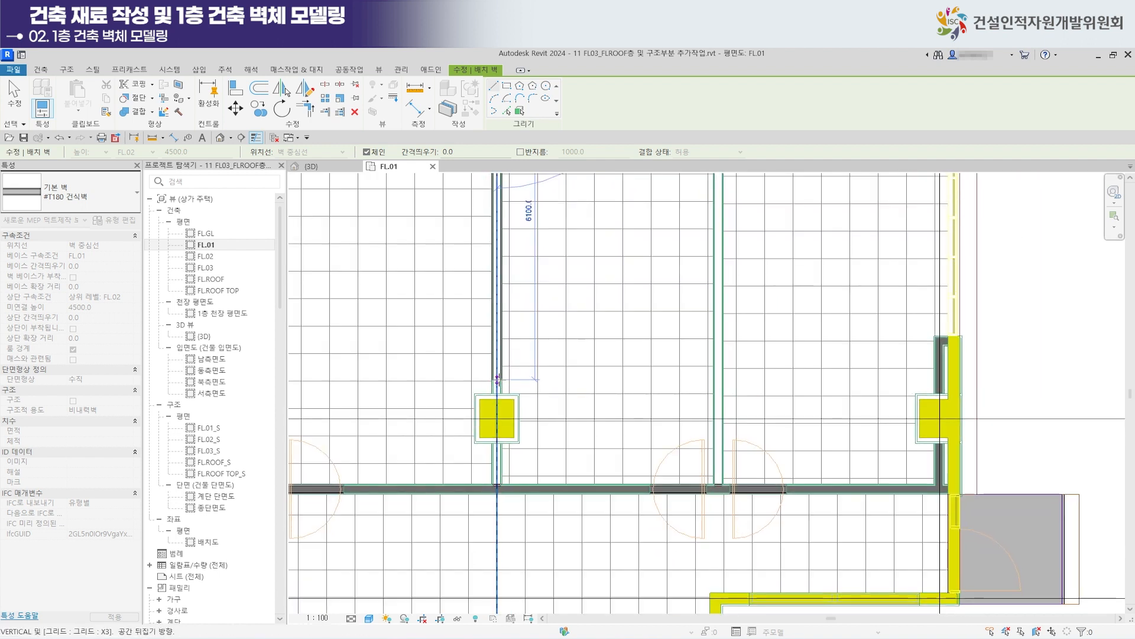
{"action": "key", "text": "Escape"}
Draw a short #T180 건식벽 wall about 720 mm long on grid X3 from below the column to the corridor wall.
{"action": "middle_click_drag", "start_coordinate": [602, 467], "coordinate": [611, 347]}
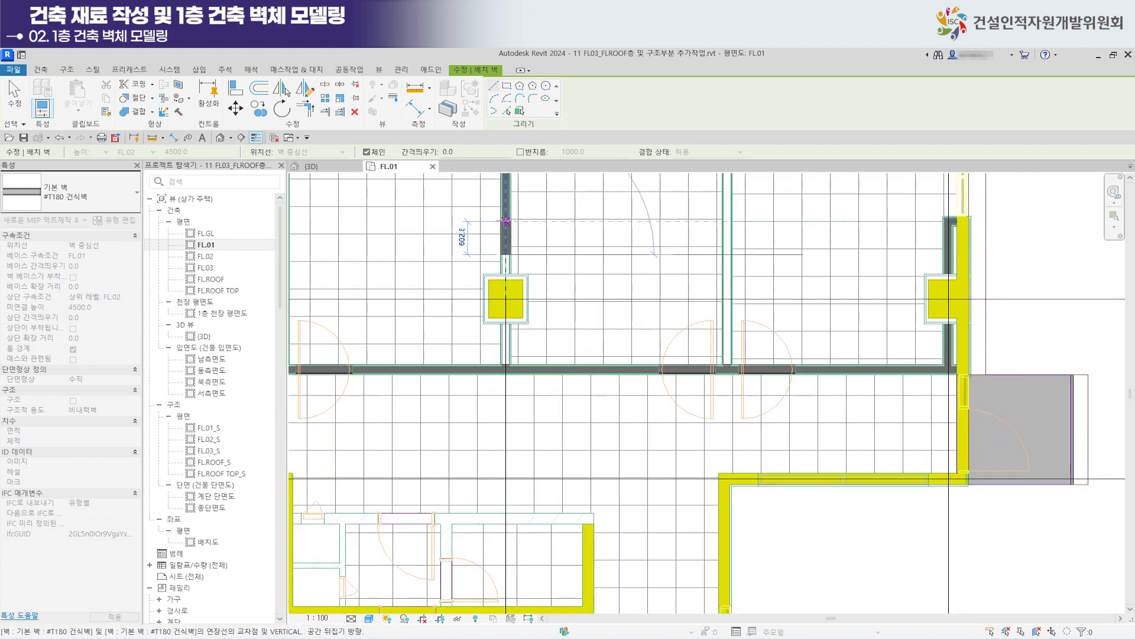
{"action": "scroll", "coordinate": [516, 350], "scroll_direction": "up", "scroll_amount": 5}
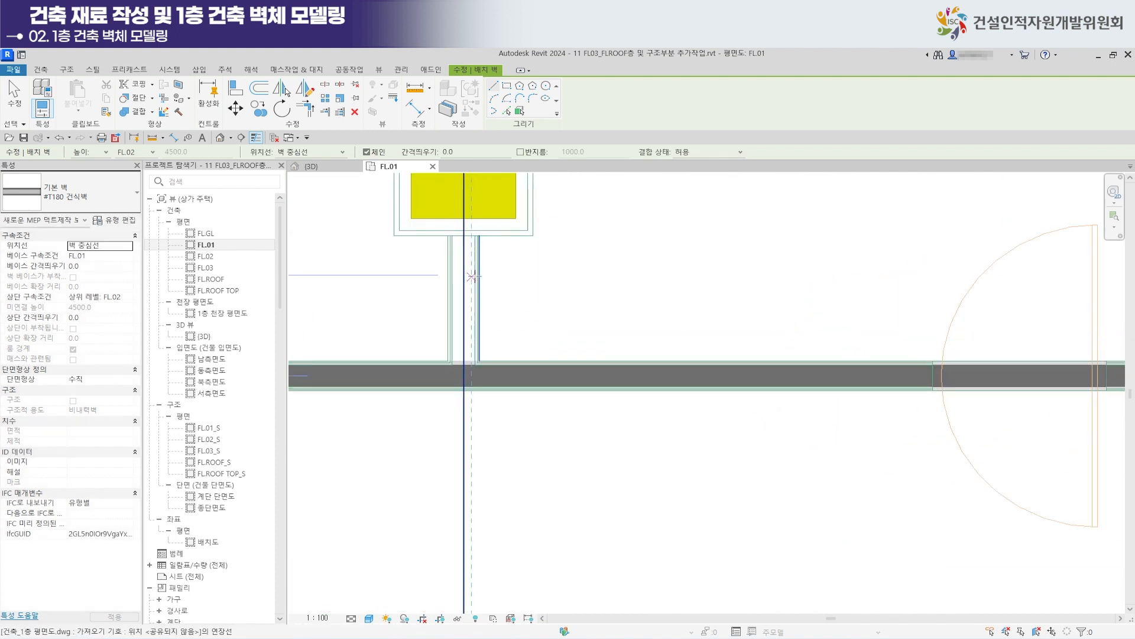
{"action": "scroll", "coordinate": [459, 256], "scroll_direction": "up", "scroll_amount": 1}
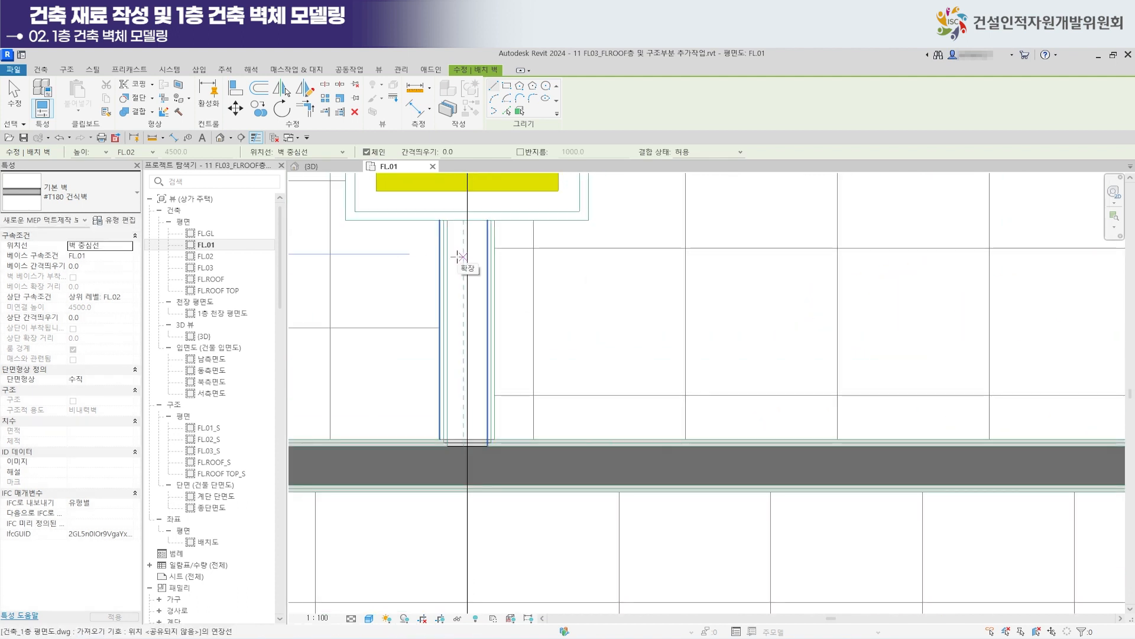
{"action": "left_click", "coordinate": [463, 259]}
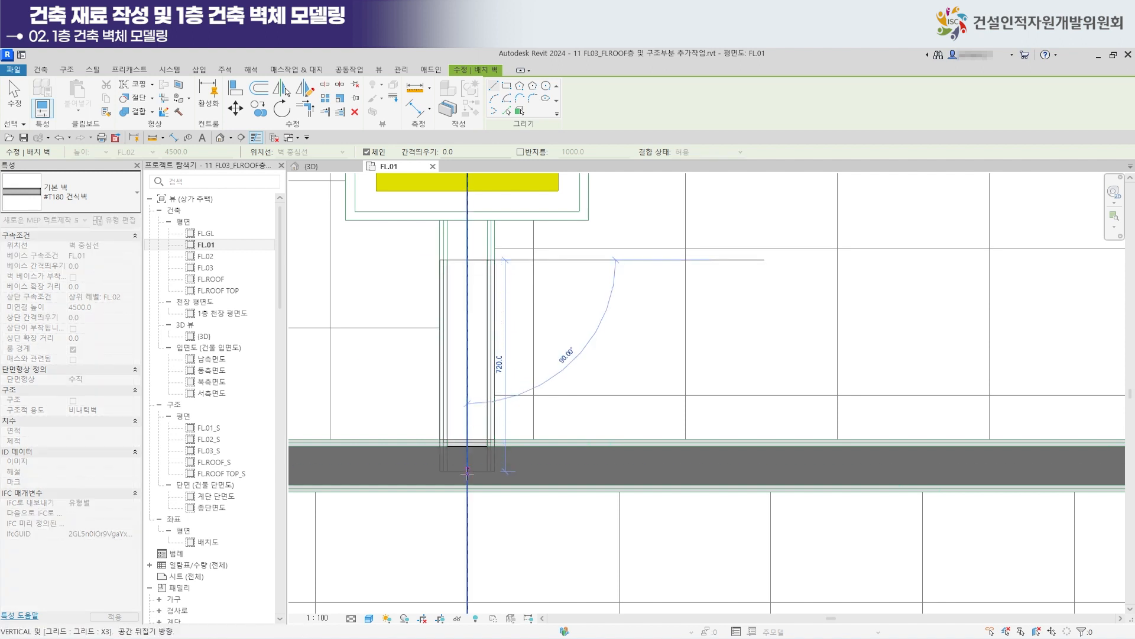
{"action": "left_click", "coordinate": [468, 467]}
{"action": "key", "text": "Escape"}
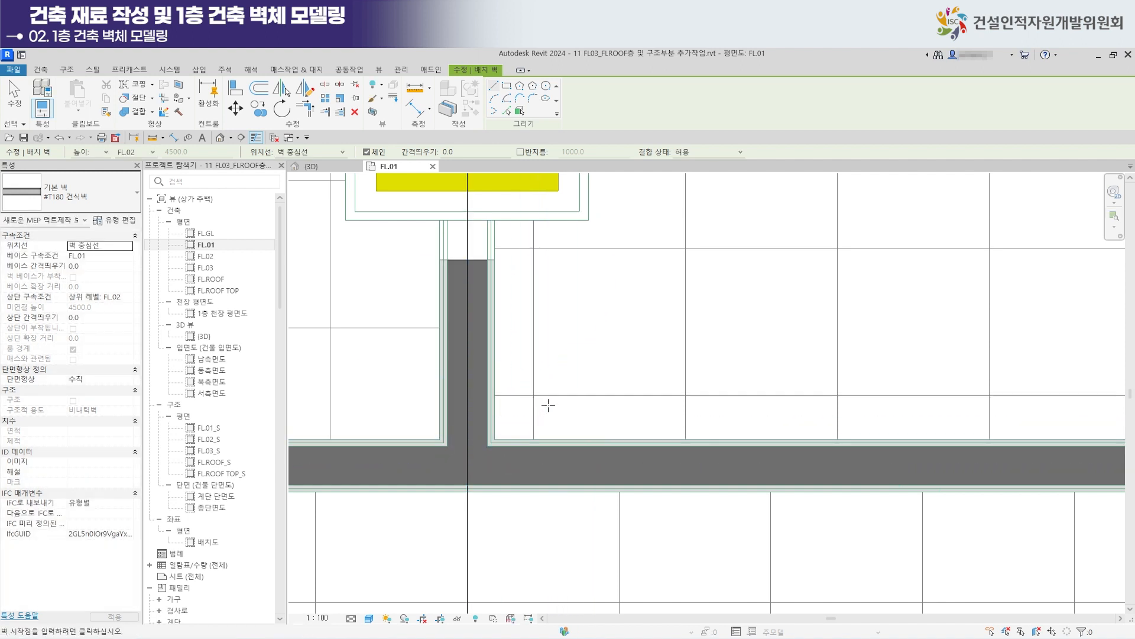
Draw a #T180 건식벽 wall along the mid-bay partition line between grids X3 and X4 down to the corridor wall.
{"action": "scroll", "coordinate": [548, 397], "scroll_direction": "down", "scroll_amount": 4}
{"action": "scroll", "coordinate": [539, 379], "scroll_direction": "down", "scroll_amount": 3}
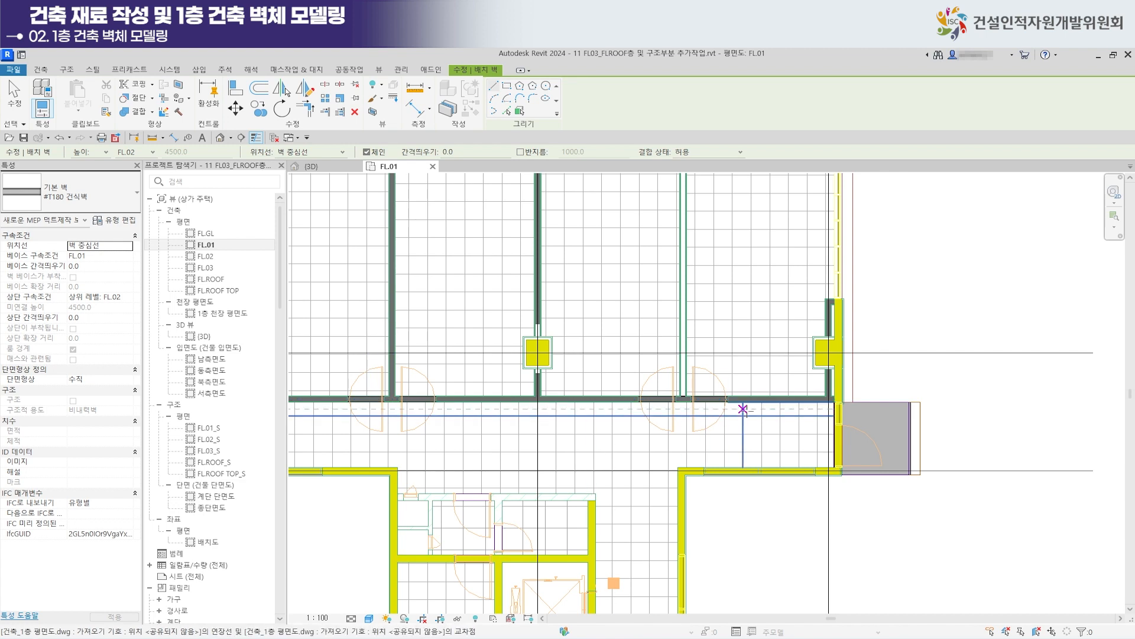
{"action": "scroll", "coordinate": [675, 355], "scroll_direction": "down", "scroll_amount": 2}
{"action": "middle_click_drag", "start_coordinate": [647, 327], "coordinate": [491, 415]}
{"action": "scroll", "coordinate": [536, 308], "scroll_direction": "up", "scroll_amount": 2}
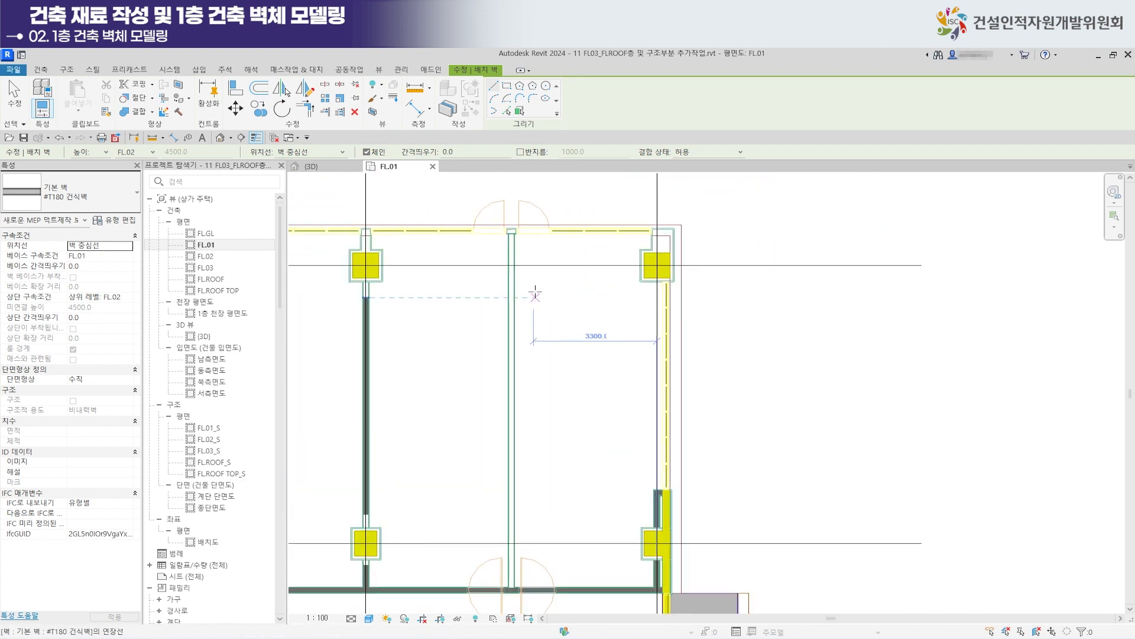
{"action": "scroll", "coordinate": [531, 287], "scroll_direction": "up", "scroll_amount": 2}
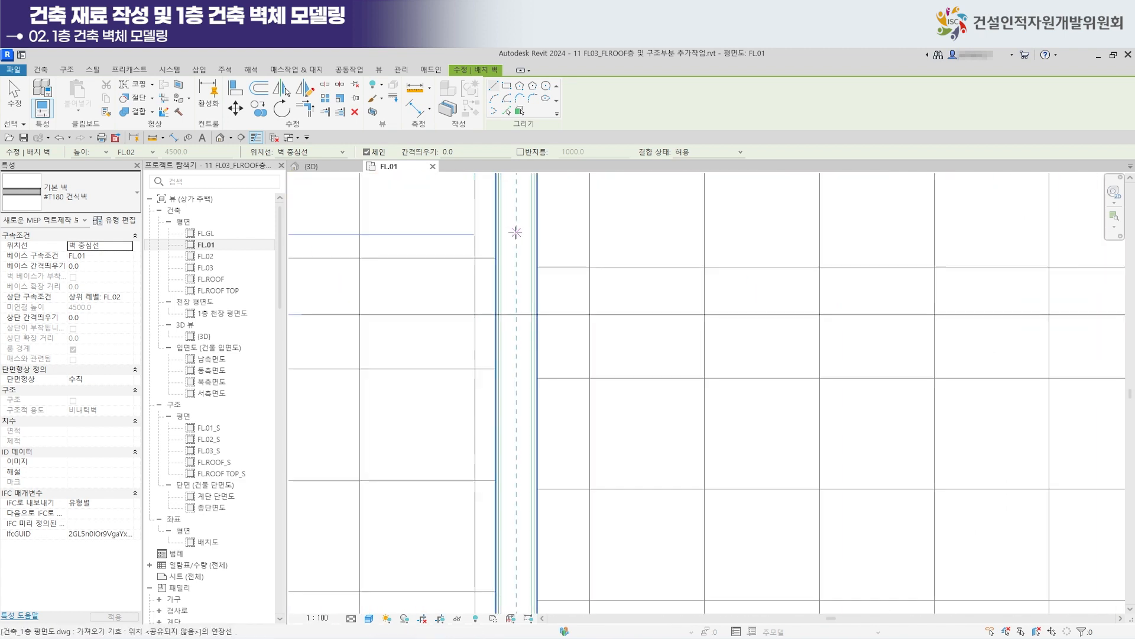
{"action": "left_click", "coordinate": [515, 235]}
{"action": "scroll", "coordinate": [515, 340], "scroll_direction": "down", "scroll_amount": 3}
{"action": "middle_click_drag", "start_coordinate": [529, 385], "coordinate": [522, 246]}
{"action": "scroll", "coordinate": [526, 249], "scroll_direction": "down", "scroll_amount": 2}
{"action": "scroll", "coordinate": [518, 318], "scroll_direction": "down", "scroll_amount": 3}
{"action": "middle_click_drag", "start_coordinate": [520, 368], "coordinate": [523, 227]}
{"action": "scroll", "coordinate": [516, 473], "scroll_direction": "up", "scroll_amount": 4}
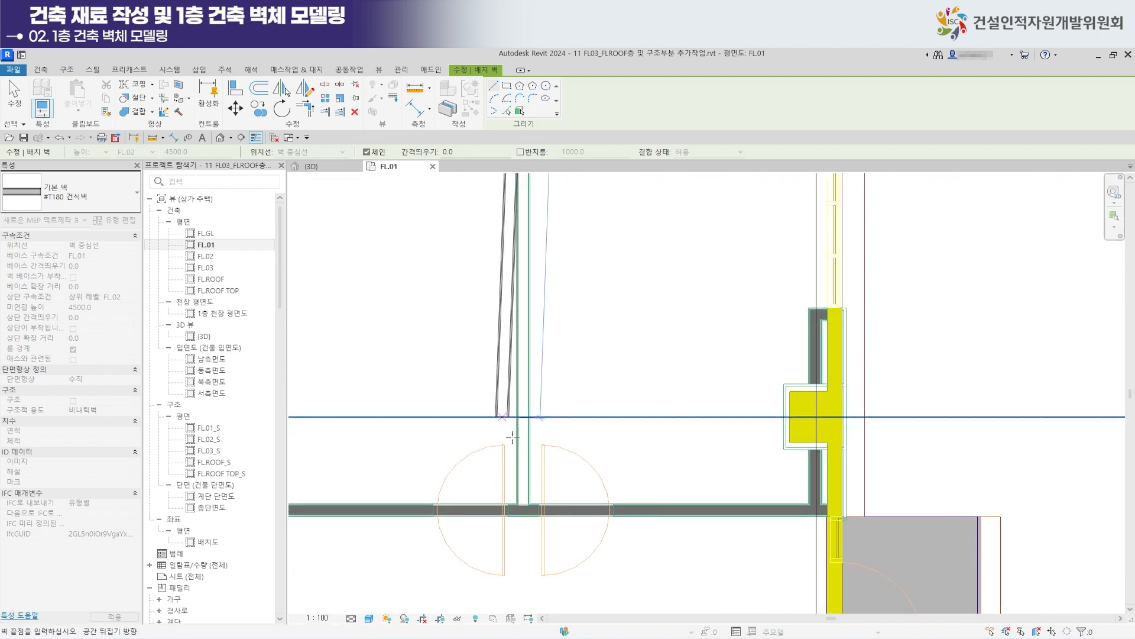
{"action": "left_click", "coordinate": [531, 392]}
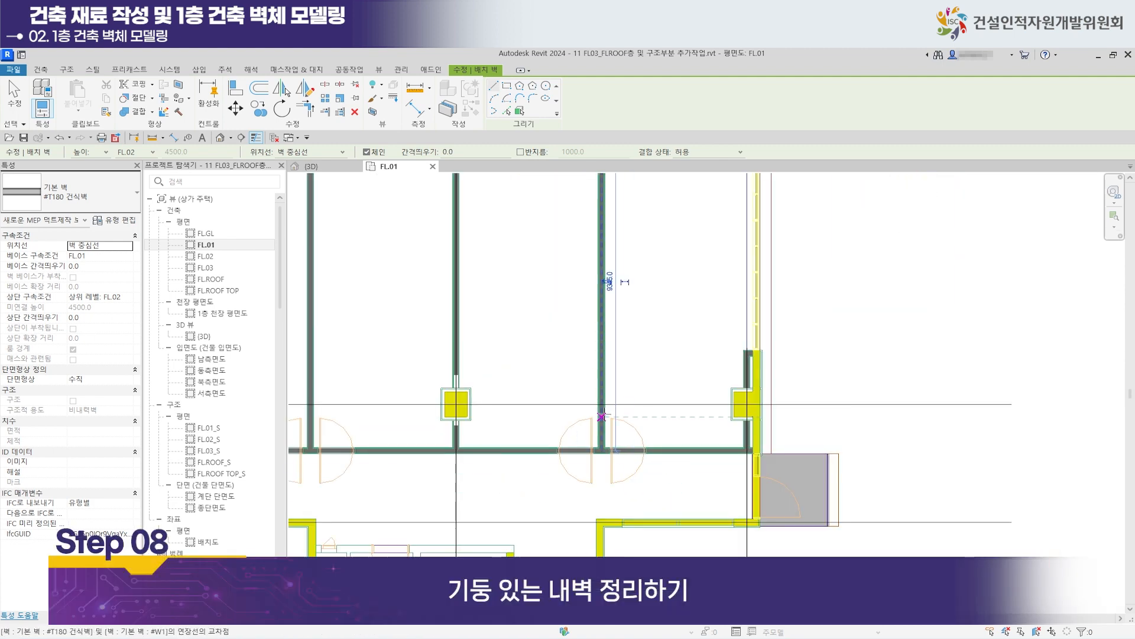
Finish placing walls and disallow the join at the upper end of the long grid X2 wall.
{"action": "scroll", "coordinate": [605, 417], "scroll_direction": "down", "scroll_amount": 6}
{"action": "middle_click_drag", "start_coordinate": [582, 396], "coordinate": [691, 453]}
{"action": "scroll", "coordinate": [511, 397], "scroll_direction": "up", "scroll_amount": 4}
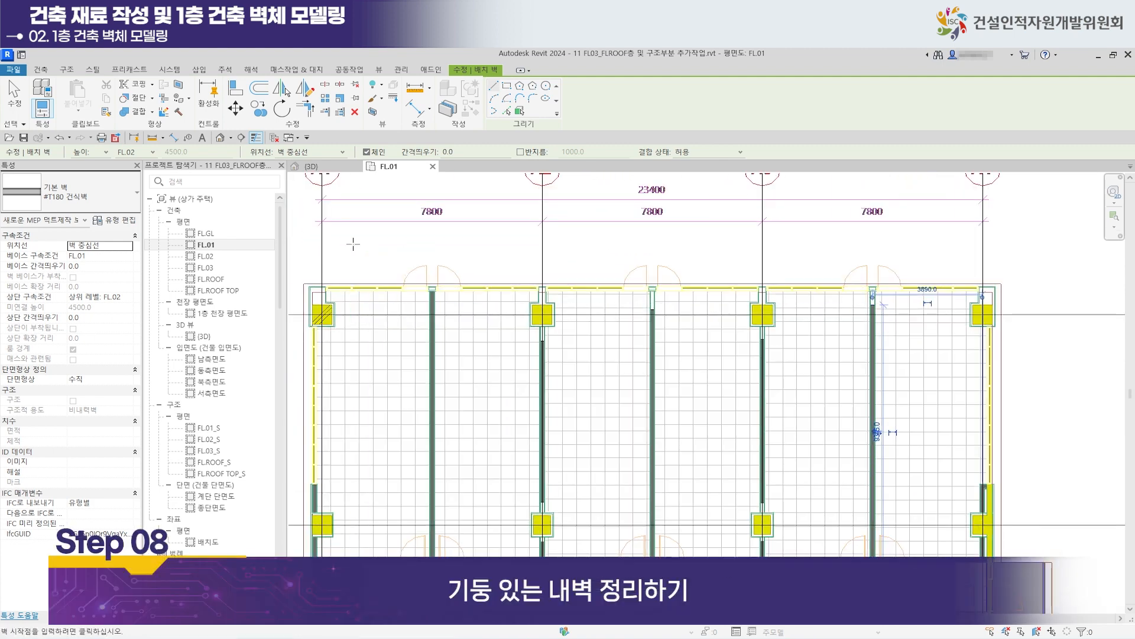
{"action": "left_click", "coordinate": [15, 95]}
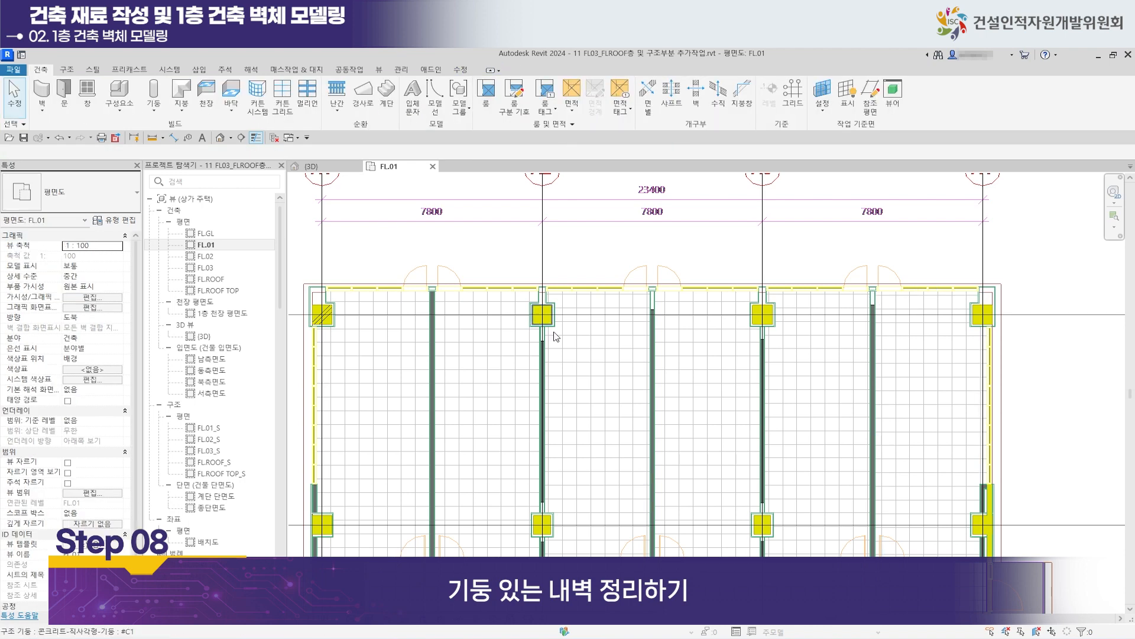
{"action": "scroll", "coordinate": [573, 362], "scroll_direction": "up", "scroll_amount": 4}
{"action": "scroll", "coordinate": [533, 314], "scroll_direction": "up", "scroll_amount": 2}
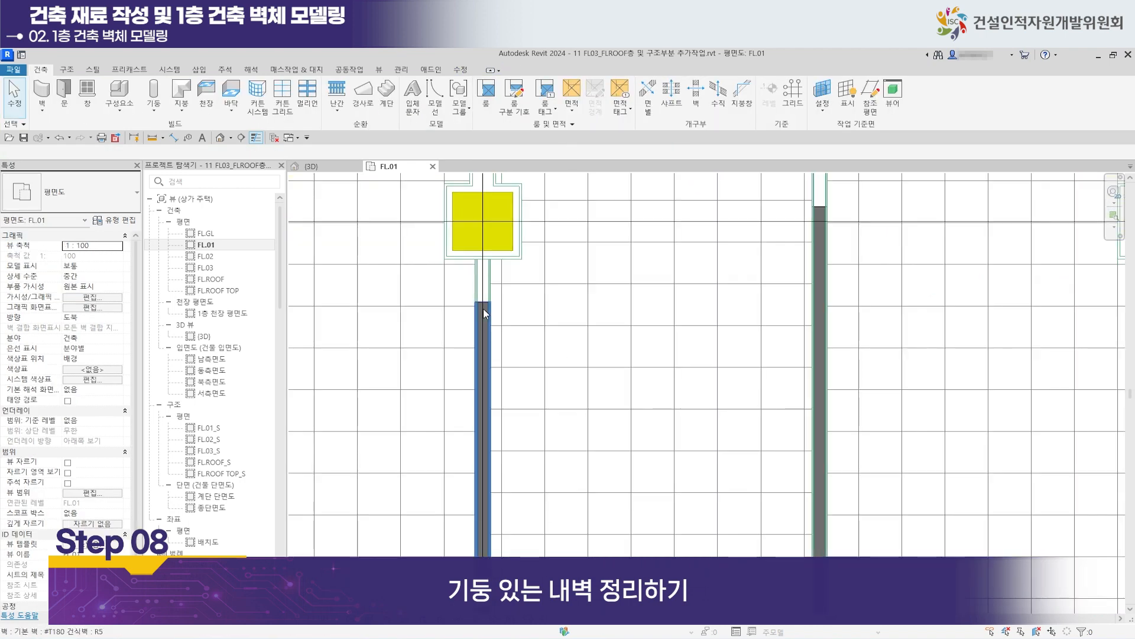
{"action": "left_click", "coordinate": [484, 307]}
{"action": "scroll", "coordinate": [473, 299], "scroll_direction": "up", "scroll_amount": 3}
{"action": "right_click", "coordinate": [464, 288]}
{"action": "left_click", "coordinate": [512, 357]}
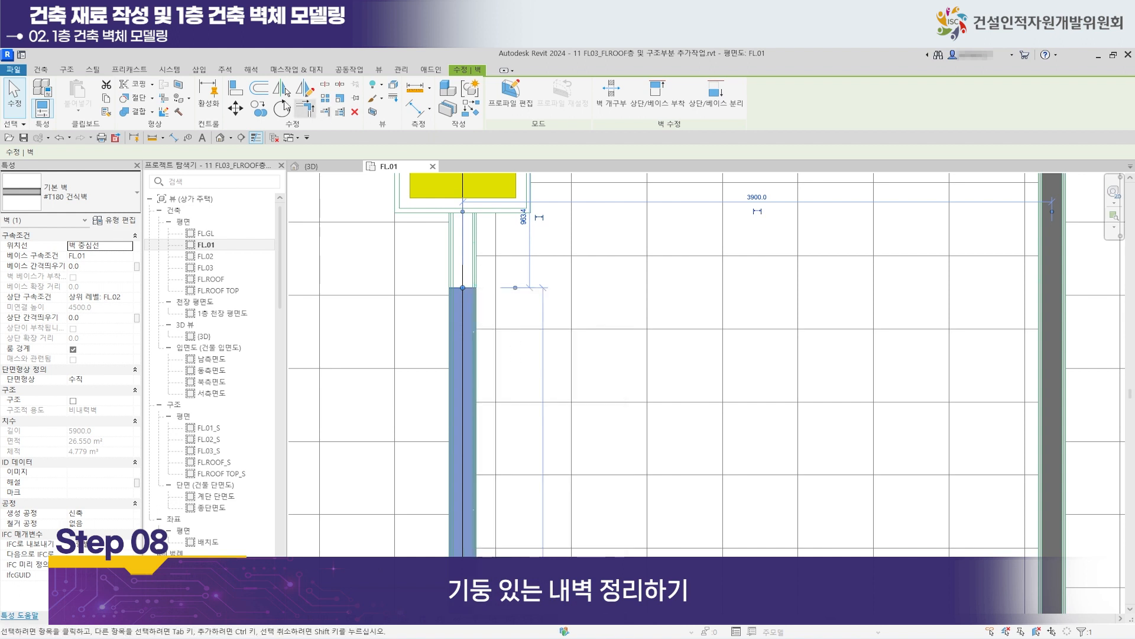
Align the upper end of the long grid X2 wall to the lower finish face of the column above it.
{"action": "left_click", "coordinate": [234, 92]}
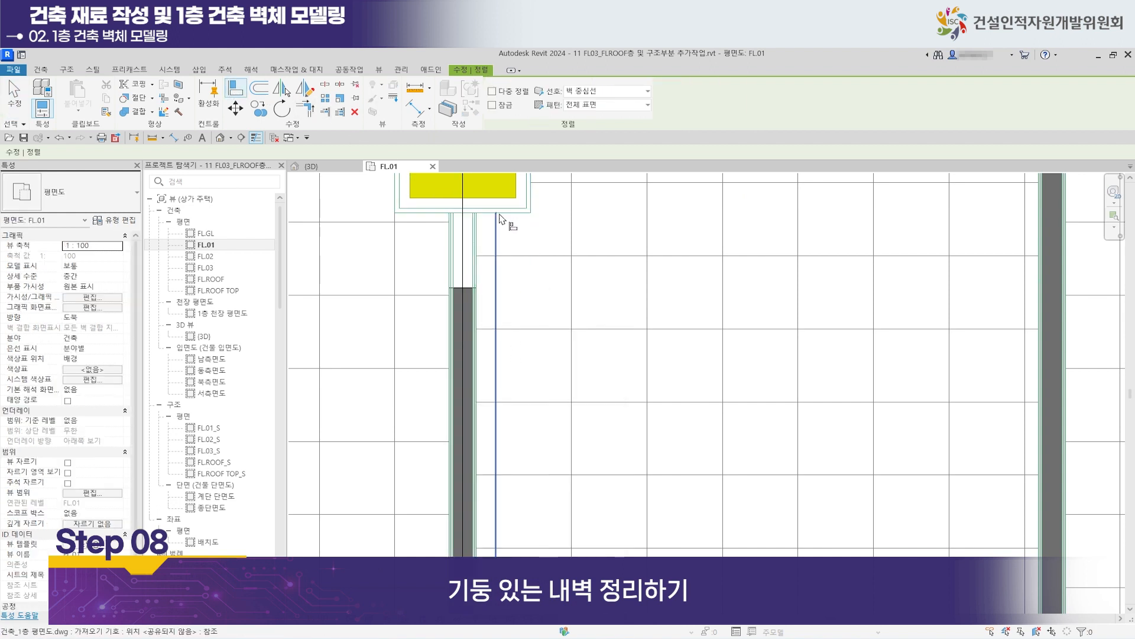
{"action": "scroll", "coordinate": [486, 219], "scroll_direction": "up", "scroll_amount": 2}
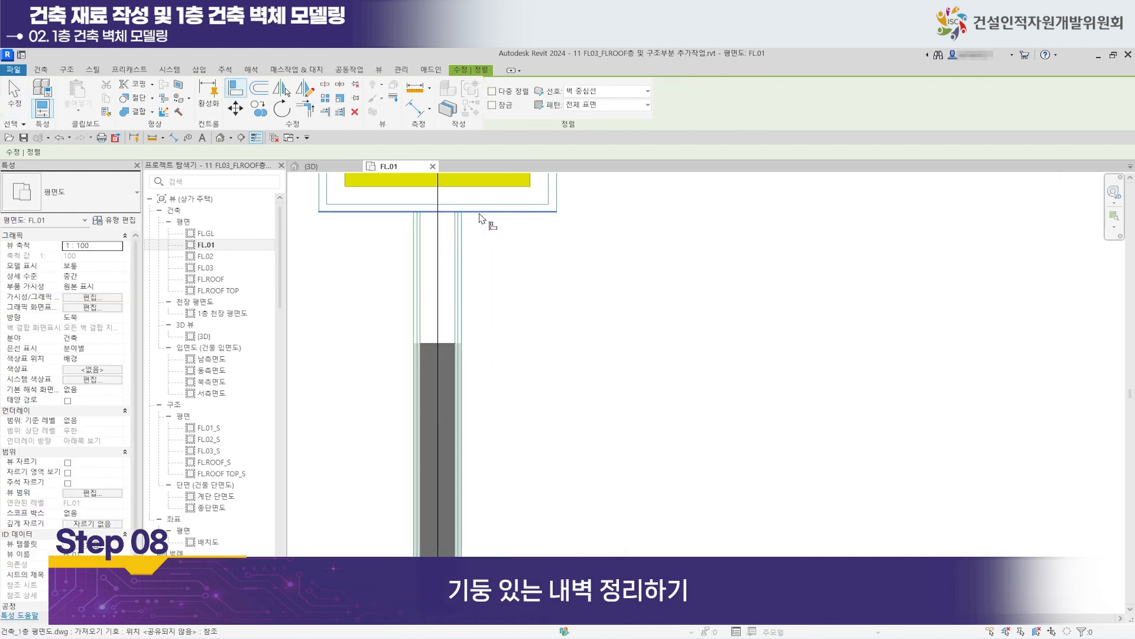
{"action": "left_click", "coordinate": [479, 213]}
{"action": "left_click", "coordinate": [445, 343]}
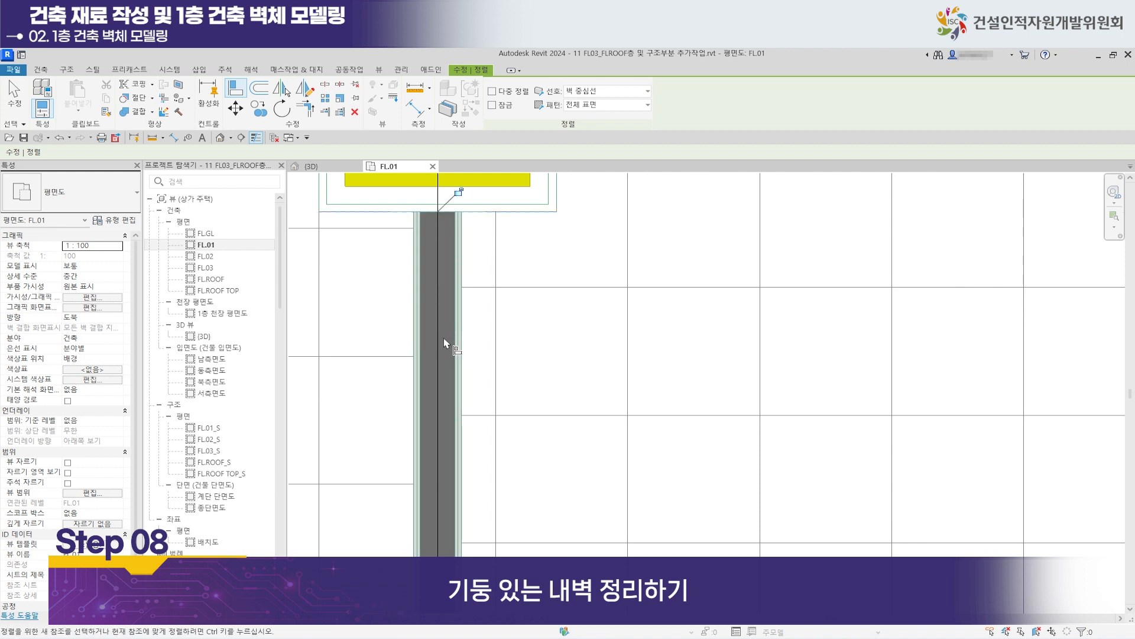
Align the lower end of the long grid X2 wall to the upper finish face of the column below it.
{"action": "scroll", "coordinate": [464, 272], "scroll_direction": "down", "scroll_amount": 4}
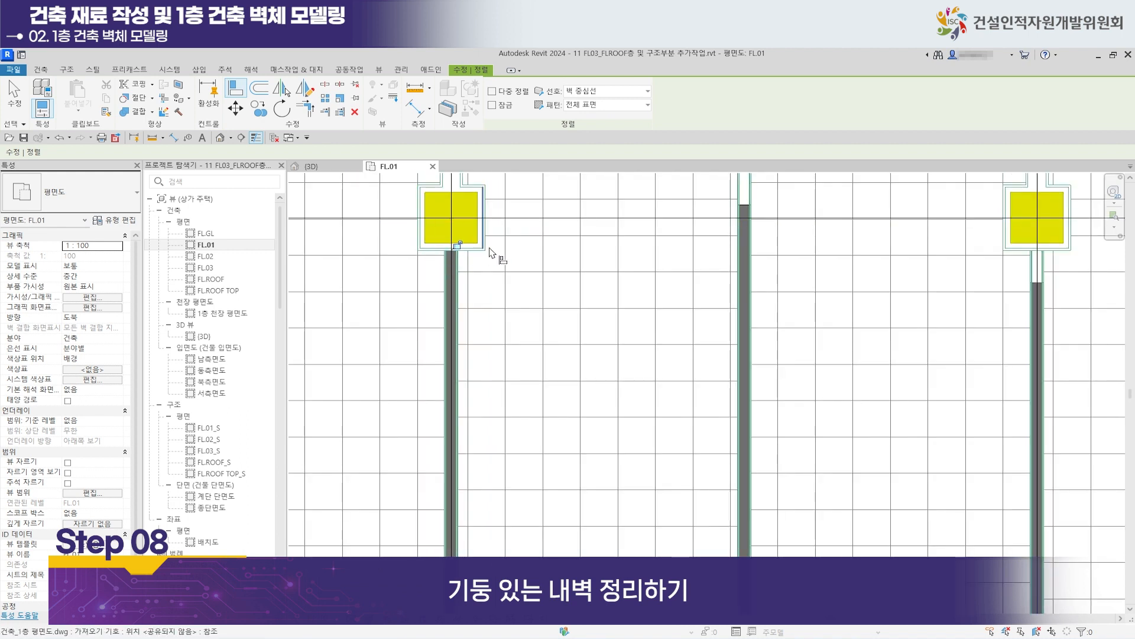
{"action": "middle_click_drag", "start_coordinate": [487, 355], "coordinate": [507, 297]}
{"action": "middle_click_drag", "start_coordinate": [507, 408], "coordinate": [513, 248]}
{"action": "scroll", "coordinate": [513, 247], "scroll_direction": "down", "scroll_amount": 1}
{"action": "scroll", "coordinate": [504, 369], "scroll_direction": "up", "scroll_amount": 6}
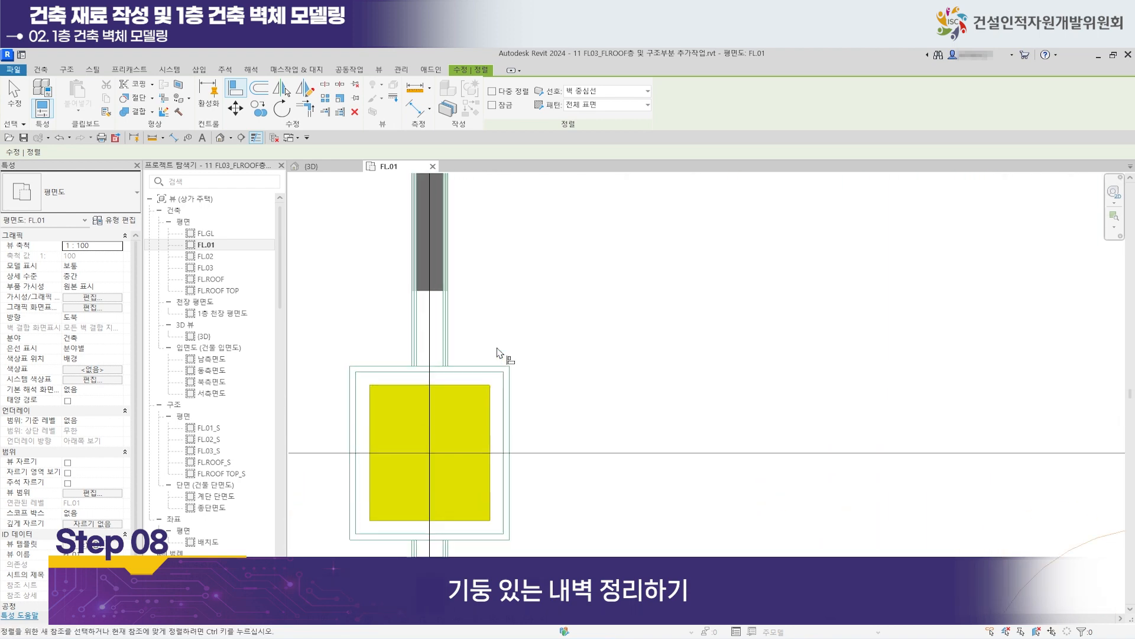
{"action": "left_click", "coordinate": [18, 95]}
{"action": "left_click", "coordinate": [438, 278]}
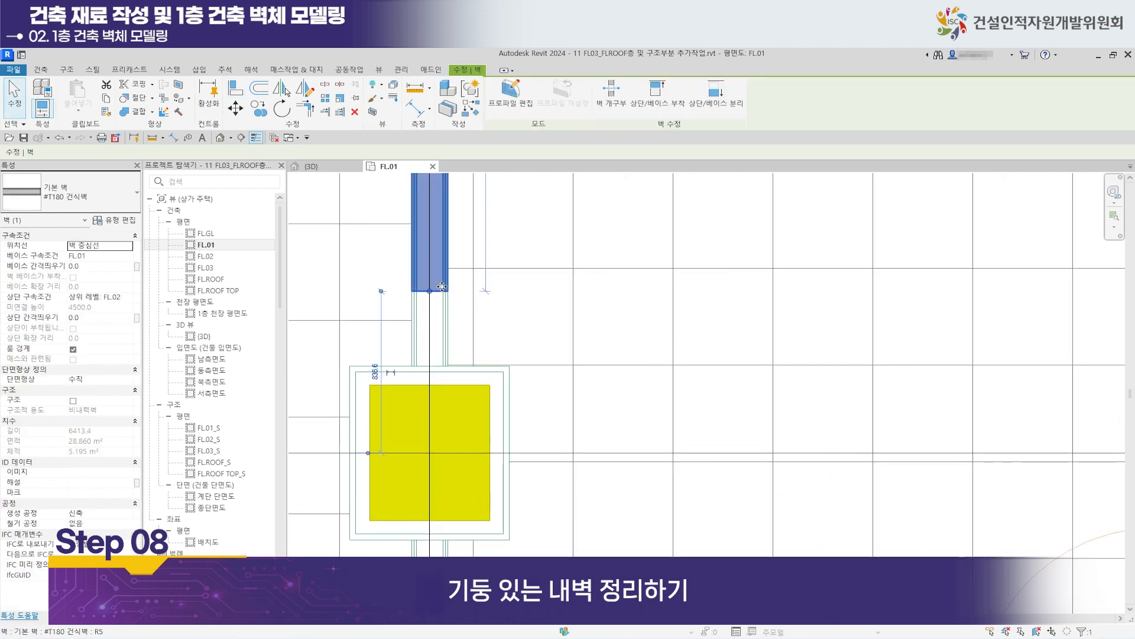
{"action": "right_click", "coordinate": [429, 293]}
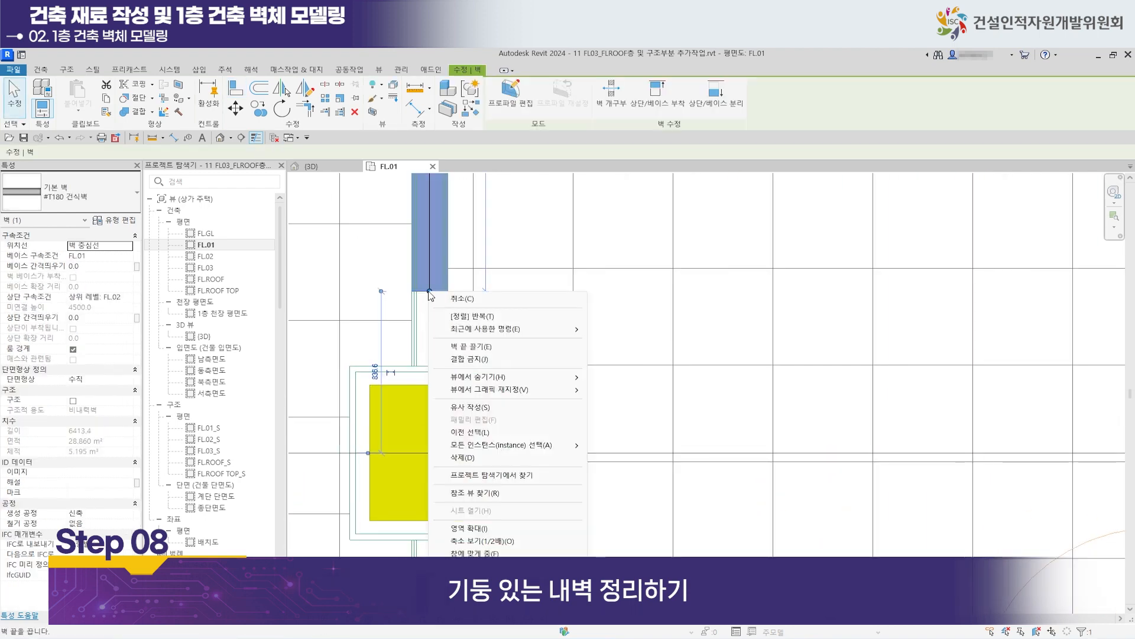
{"action": "key", "text": "Escape"}
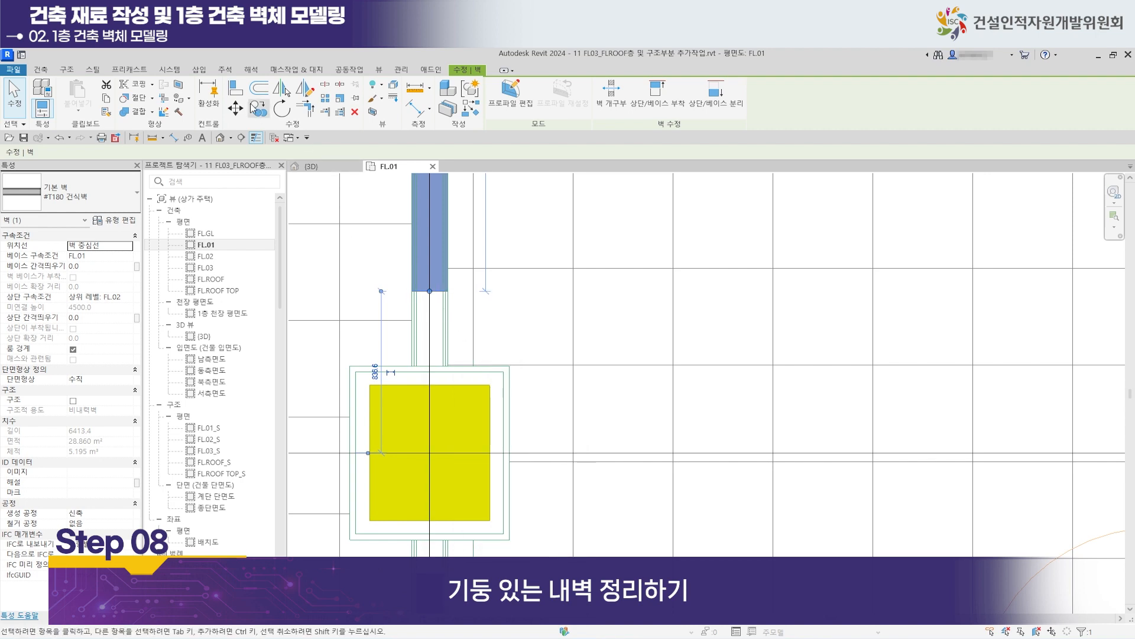
{"action": "left_click", "coordinate": [235, 88]}
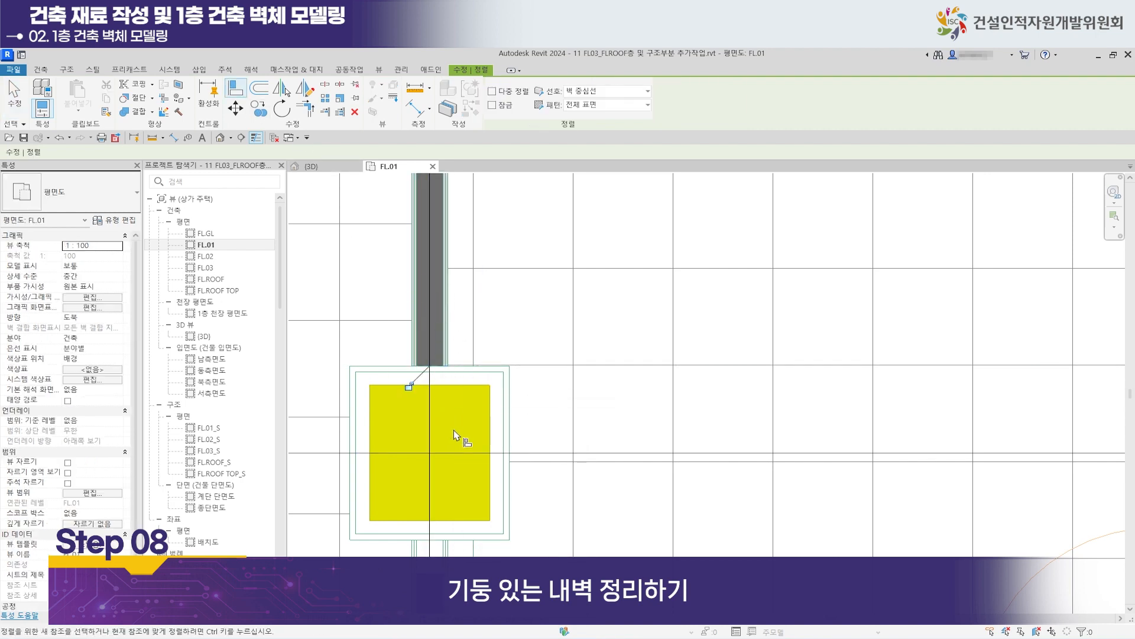
Disallow the join at the upper end of the short grid X2 wall and align that end to the column's lower finish face.
{"action": "middle_click_drag", "start_coordinate": [476, 456], "coordinate": [485, 260]}
{"action": "key", "text": "Escape"}
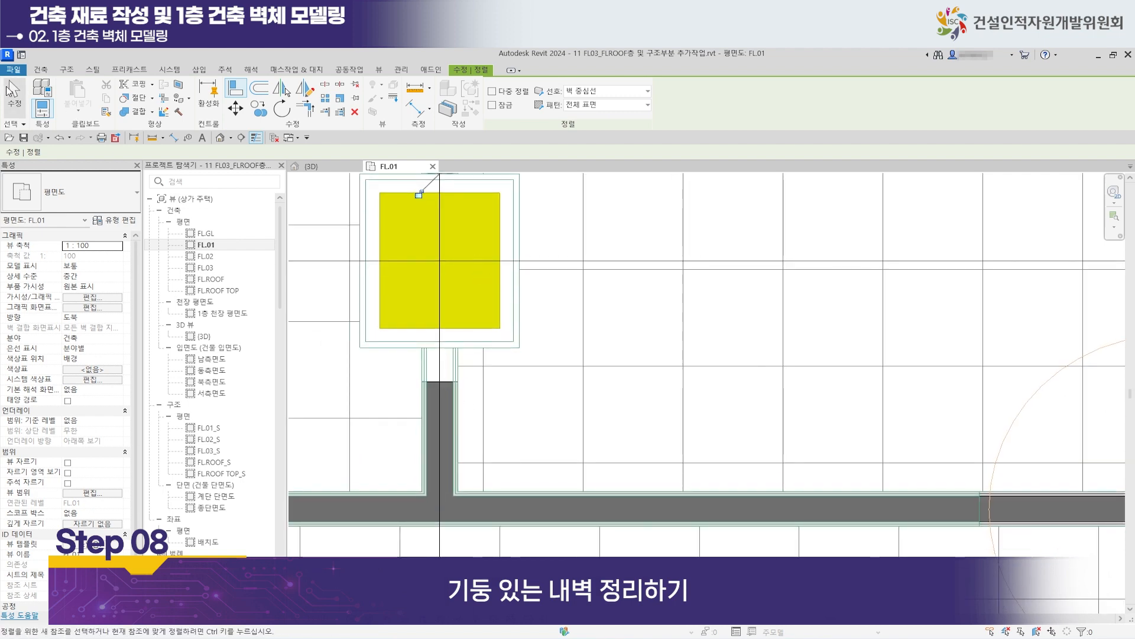
{"action": "left_click", "coordinate": [443, 382]}
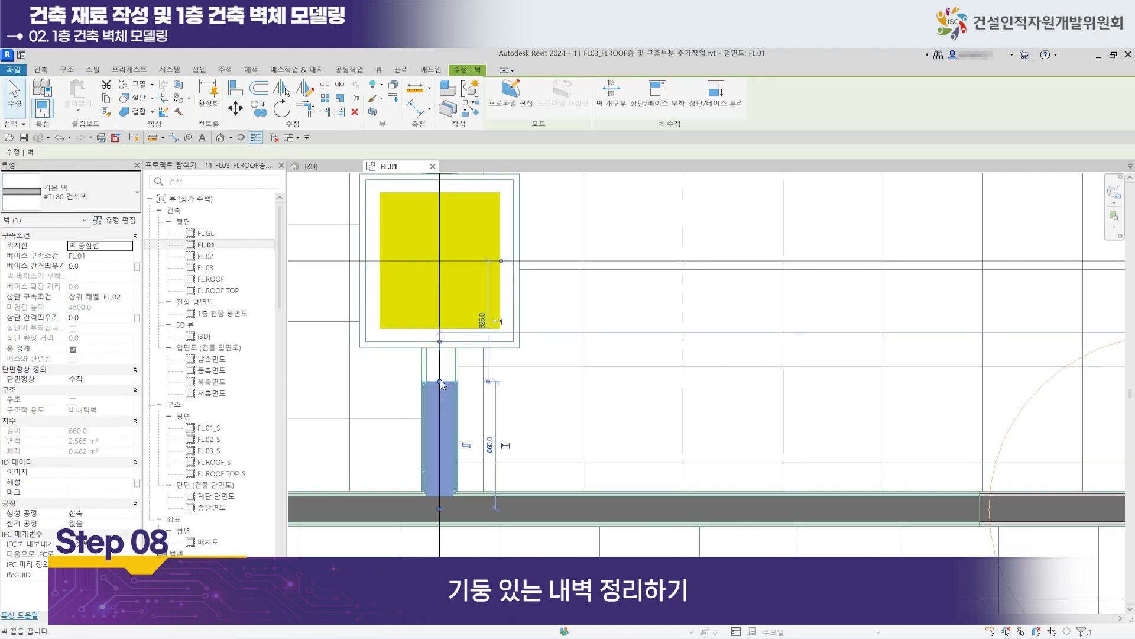
{"action": "right_click", "coordinate": [440, 381]}
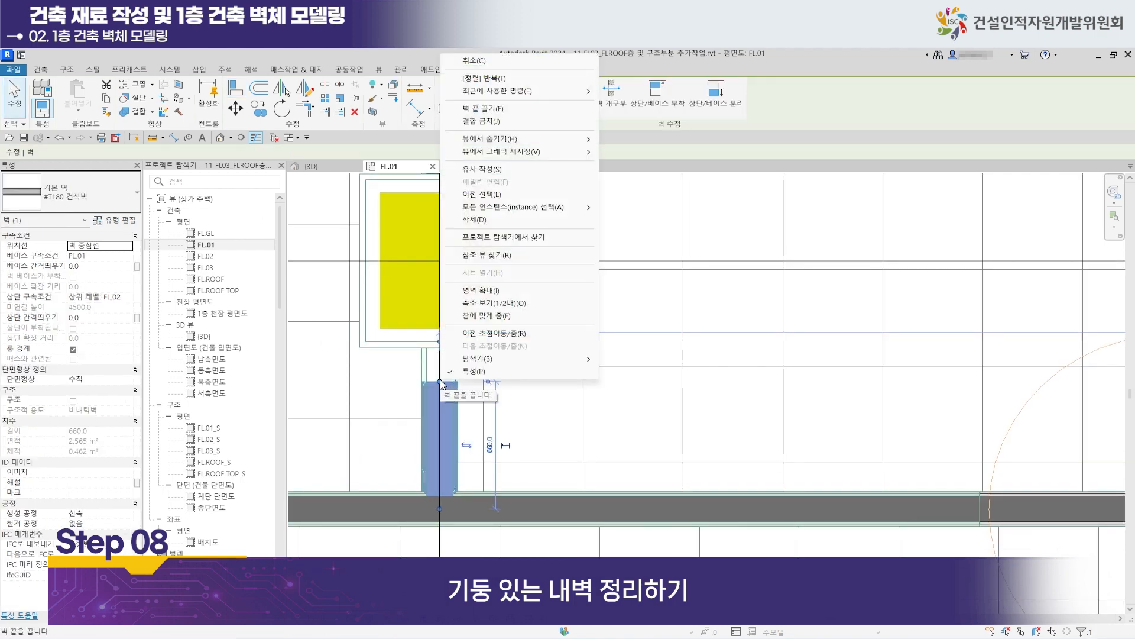
{"action": "left_click", "coordinate": [501, 126]}
{"action": "left_click", "coordinate": [236, 91]}
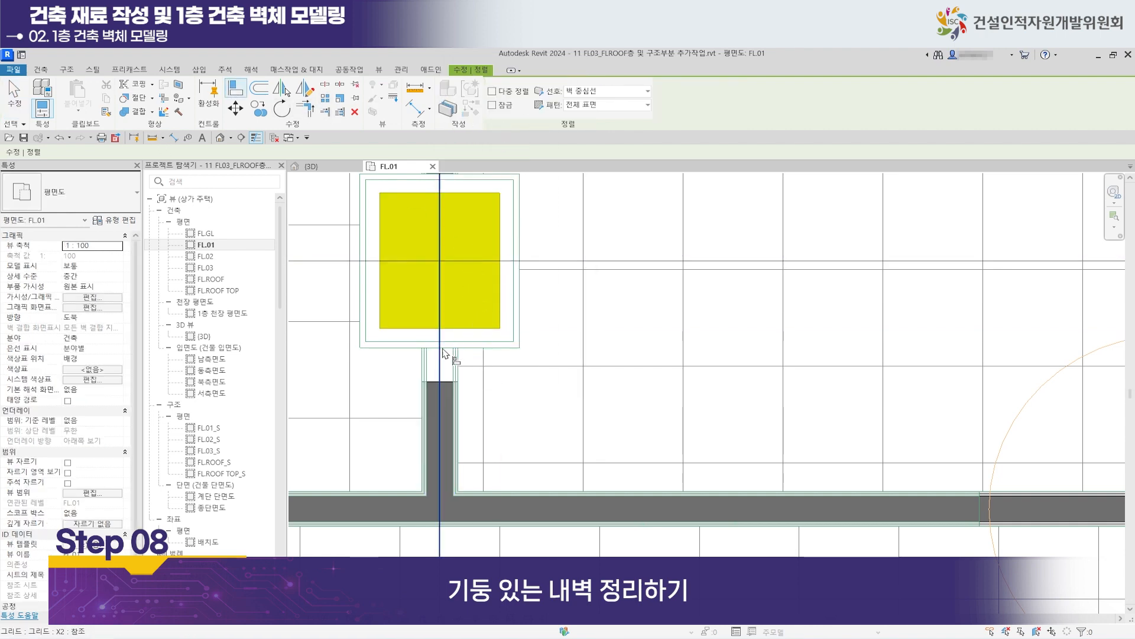
{"action": "left_click", "coordinate": [445, 348]}
{"action": "left_click", "coordinate": [442, 381]}
Align the upper end of the mid-bay wall between grids X2 and X3 to the inner face of the exterior wall's frame block.
{"action": "scroll", "coordinate": [506, 367], "scroll_direction": "down", "scroll_amount": 5}
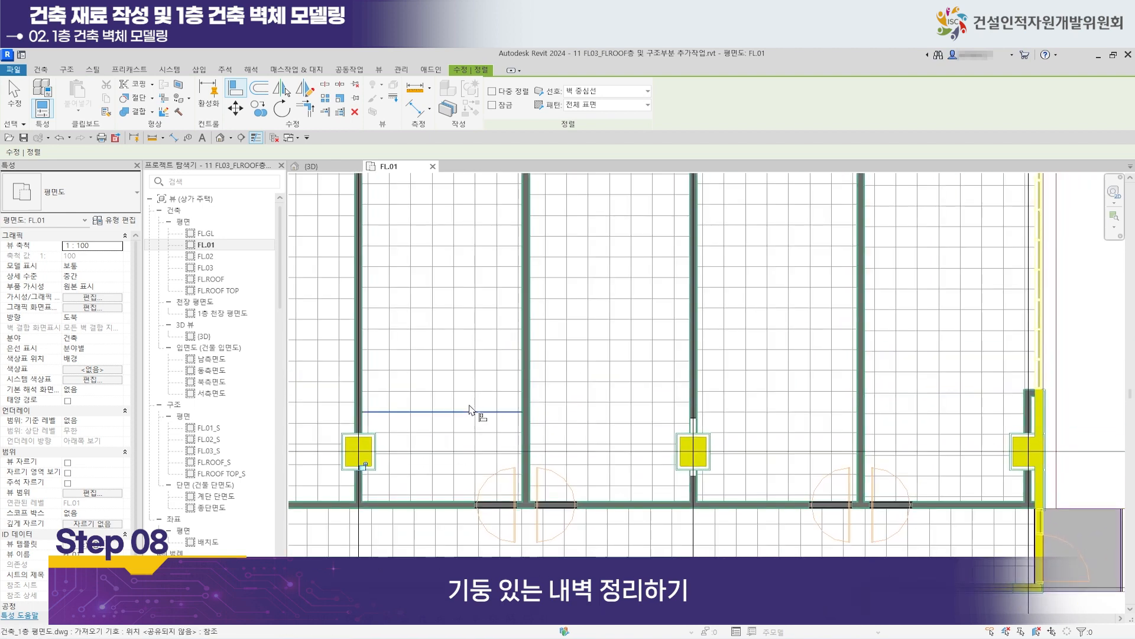
{"action": "scroll", "coordinate": [523, 405], "scroll_direction": "down", "scroll_amount": 1}
{"action": "middle_click_drag", "start_coordinate": [524, 404], "coordinate": [521, 475]}
{"action": "scroll", "coordinate": [524, 251], "scroll_direction": "up", "scroll_amount": 4}
{"action": "middle_click_drag", "start_coordinate": [515, 240], "coordinate": [515, 345]}
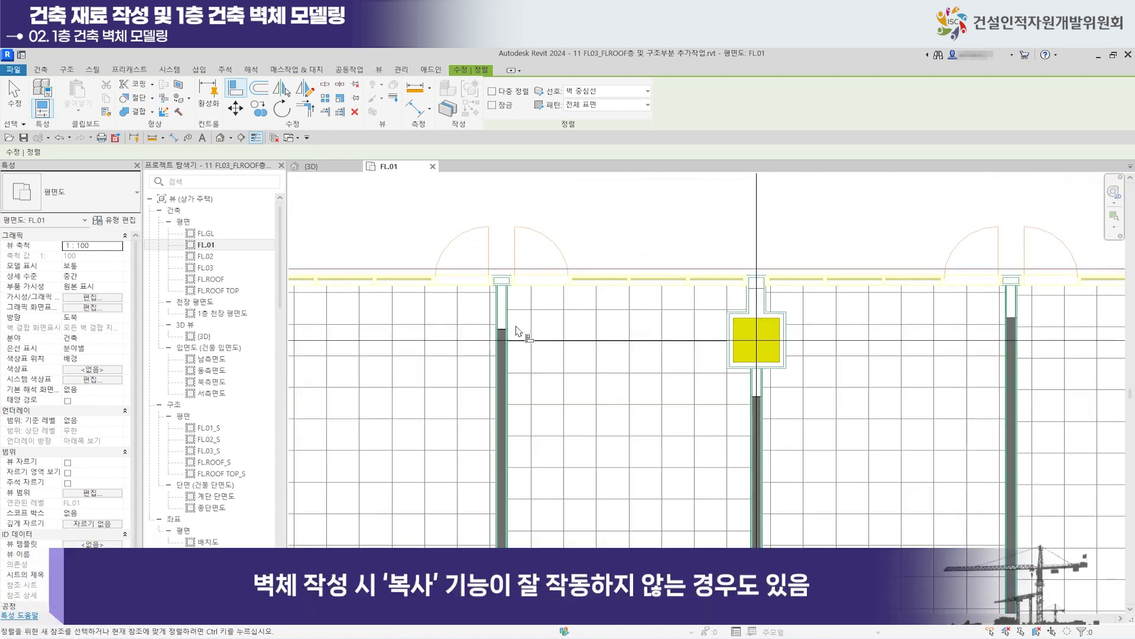
{"action": "scroll", "coordinate": [516, 331], "scroll_direction": "up", "scroll_amount": 5}
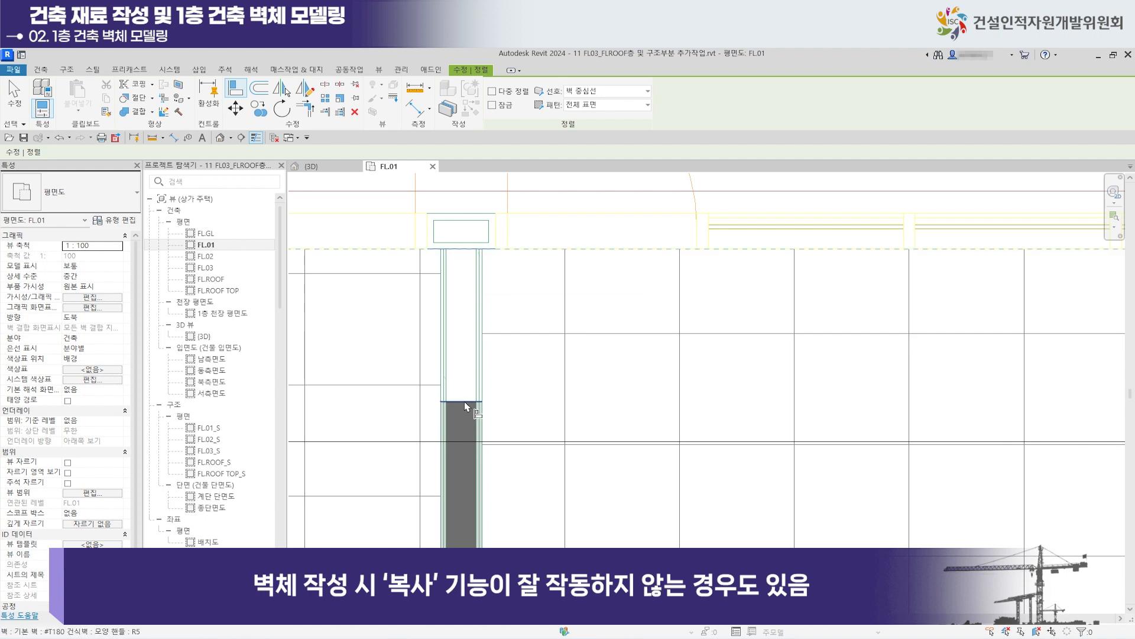
Disallow the join at the upper end of the long grid X3 wall, below the column.
{"action": "scroll", "coordinate": [486, 340], "scroll_direction": "down", "scroll_amount": 2}
{"action": "scroll", "coordinate": [503, 339], "scroll_direction": "down", "scroll_amount": 5}
{"action": "middle_click_drag", "start_coordinate": [580, 449], "coordinate": [490, 351]}
{"action": "scroll", "coordinate": [507, 352], "scroll_direction": "up", "scroll_amount": 8}
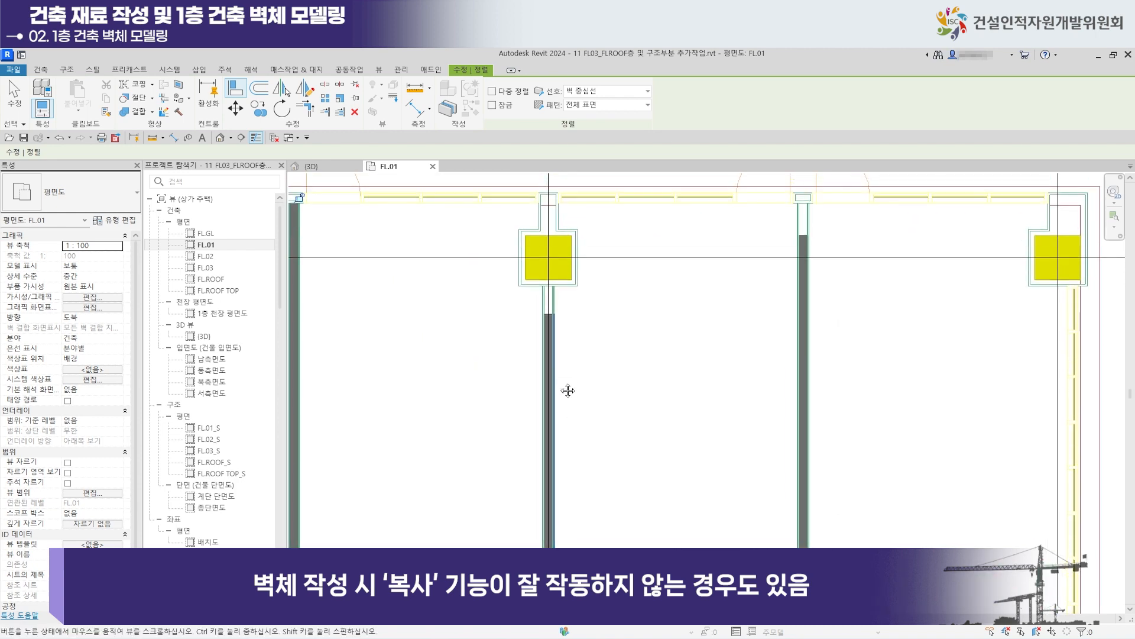
{"action": "middle_click_drag", "start_coordinate": [562, 303], "coordinate": [594, 388]}
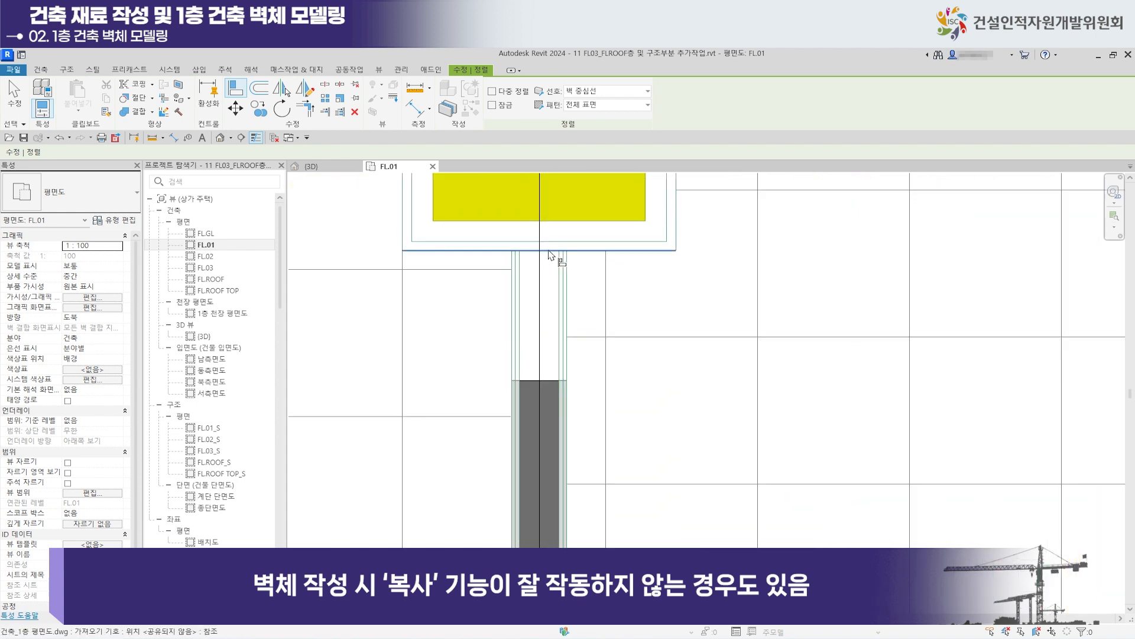
{"action": "key", "text": "Escape"}
{"action": "key", "text": "Escape"}
{"action": "left_click", "coordinate": [541, 384]}
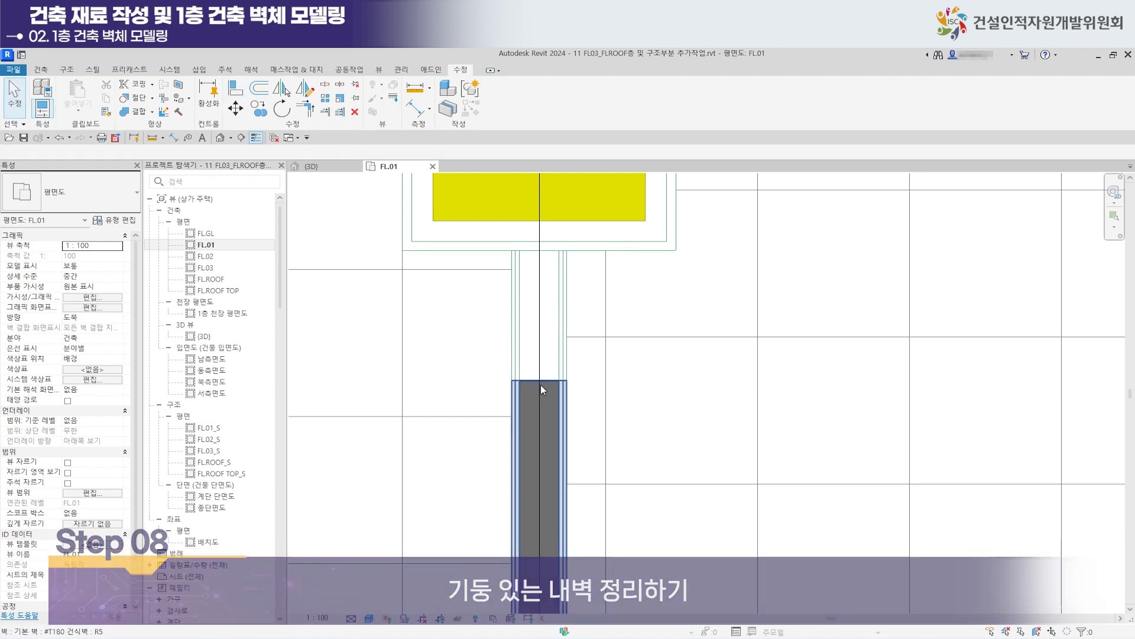
{"action": "right_click", "coordinate": [537, 380]}
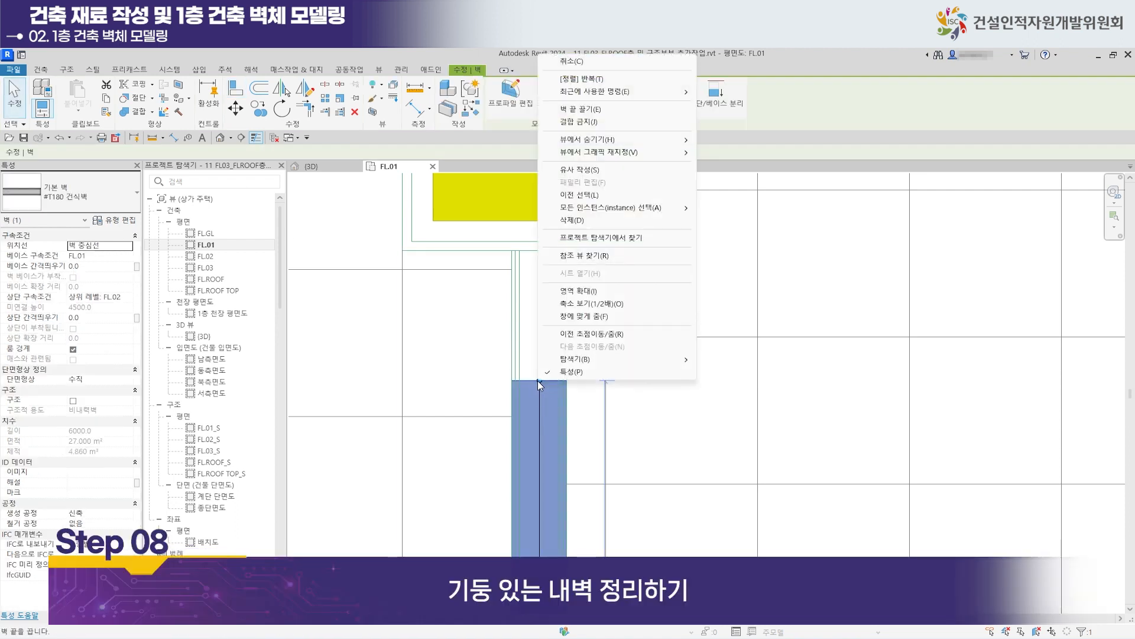
{"action": "left_click", "coordinate": [591, 121]}
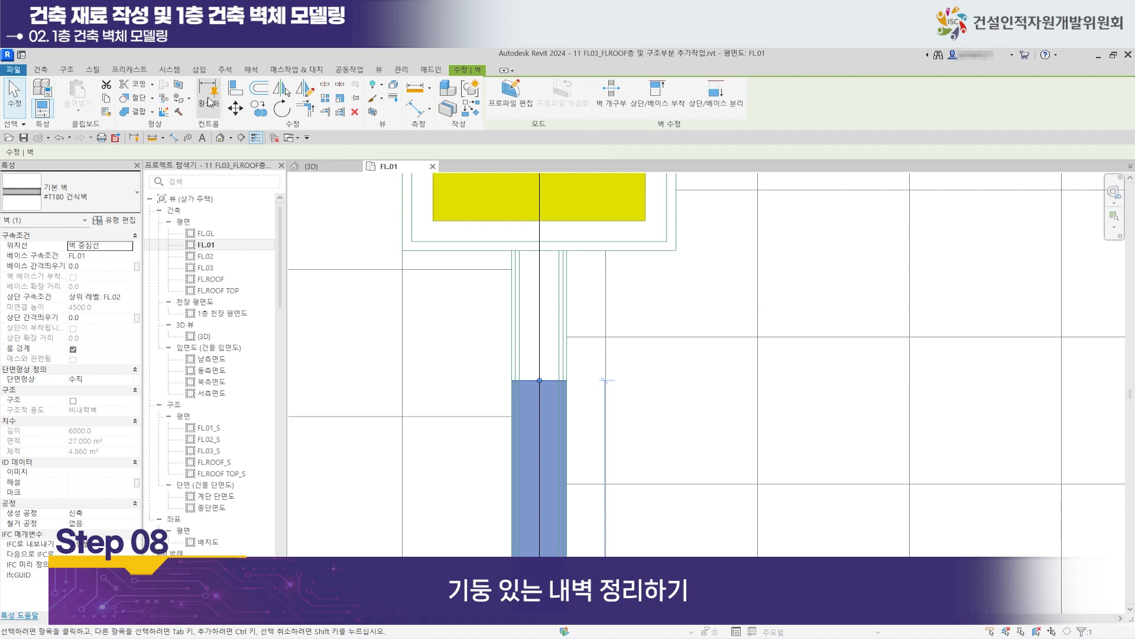
Align the upper end of the long grid X3 wall to the lower finish face of the column above it.
{"action": "left_click", "coordinate": [231, 92]}
{"action": "left_click", "coordinate": [541, 253]}
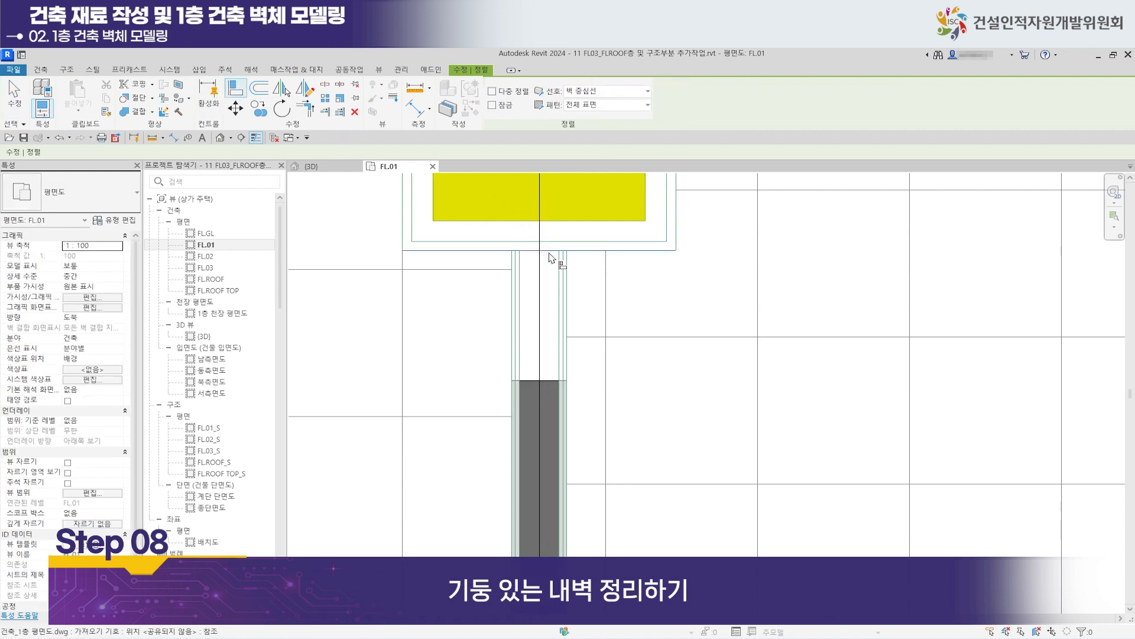
{"action": "left_click", "coordinate": [543, 378]}
{"action": "scroll", "coordinate": [535, 275], "scroll_direction": "down", "scroll_amount": 5}
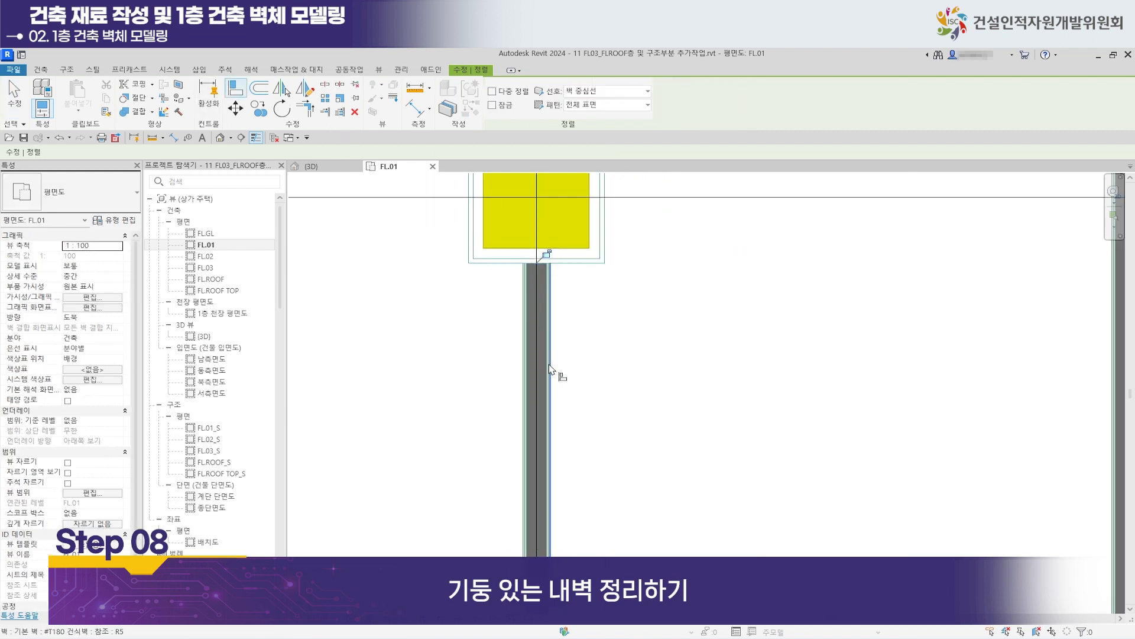
{"action": "scroll", "coordinate": [578, 342], "scroll_direction": "up", "scroll_amount": 3}
{"action": "scroll", "coordinate": [596, 453], "scroll_direction": "up", "scroll_amount": 2}
{"action": "key", "text": "Escape"}
{"action": "key", "text": "Escape"}
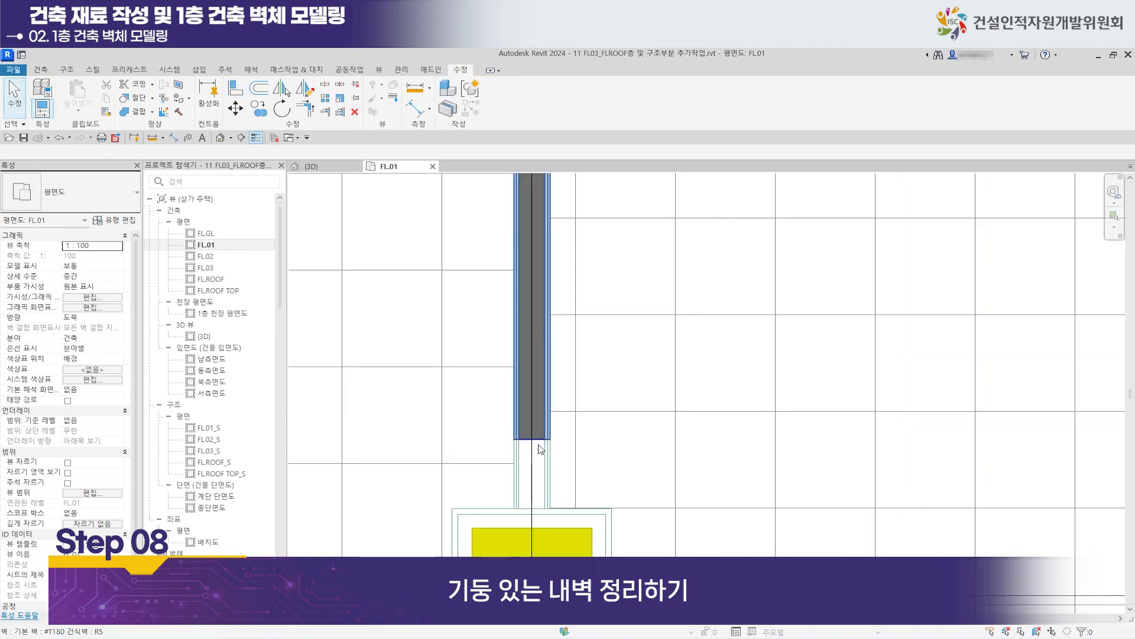
Disallow the join at the lower end of the long grid X3 wall and align that end to the column's upper finish face.
{"action": "left_click", "coordinate": [543, 444]}
{"action": "right_click", "coordinate": [540, 442]}
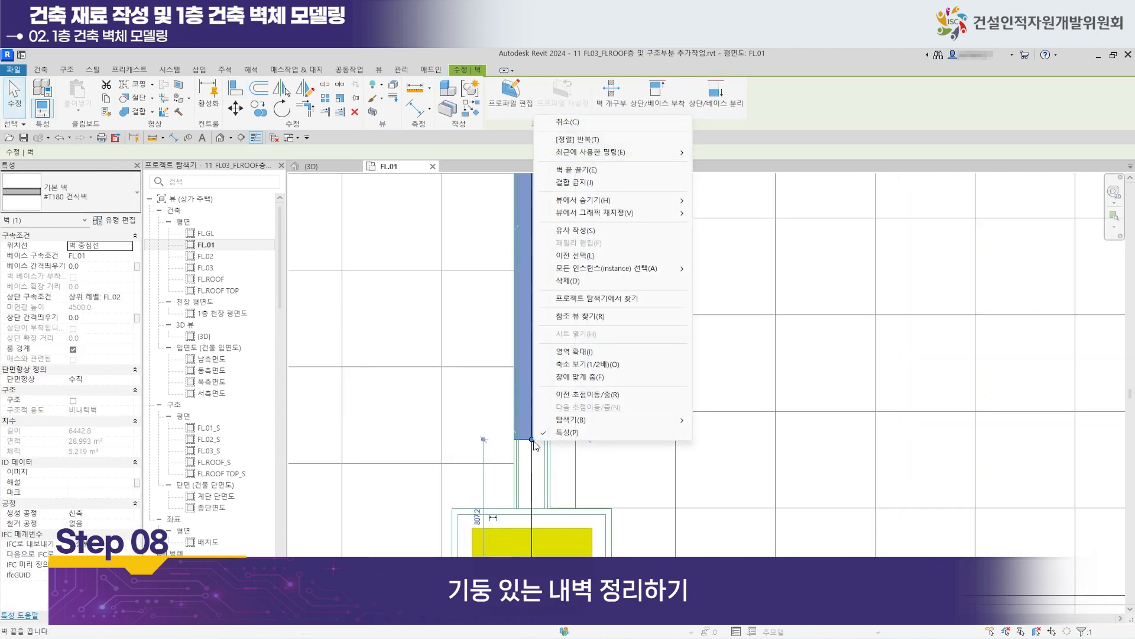
{"action": "left_click", "coordinate": [603, 183]}
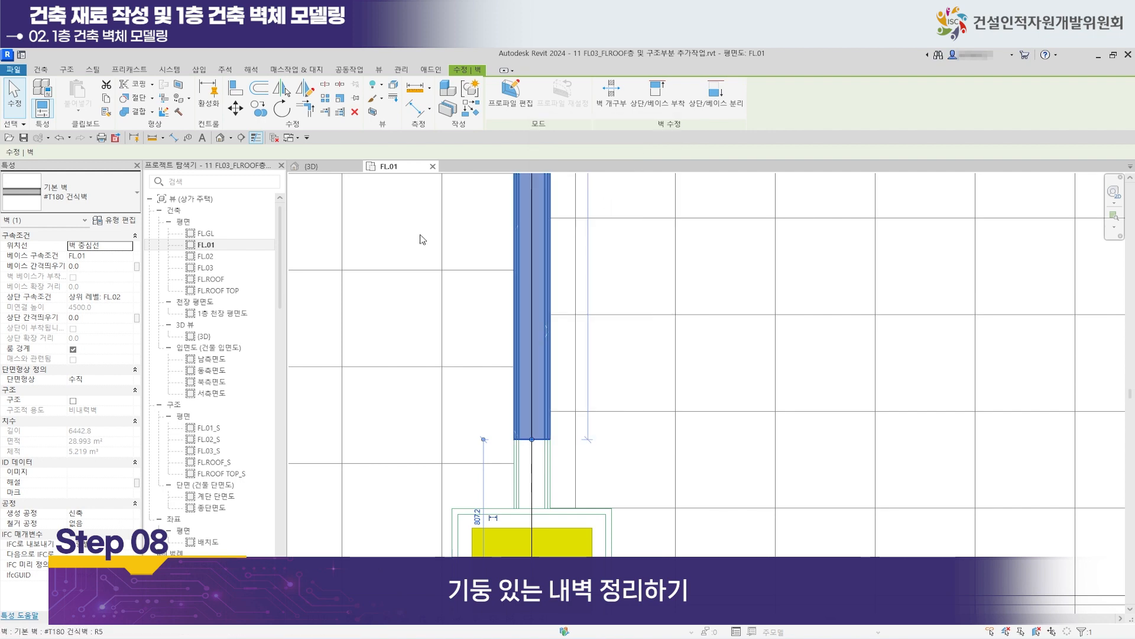
{"action": "key", "text": "a"}
{"action": "key", "text": "l"}
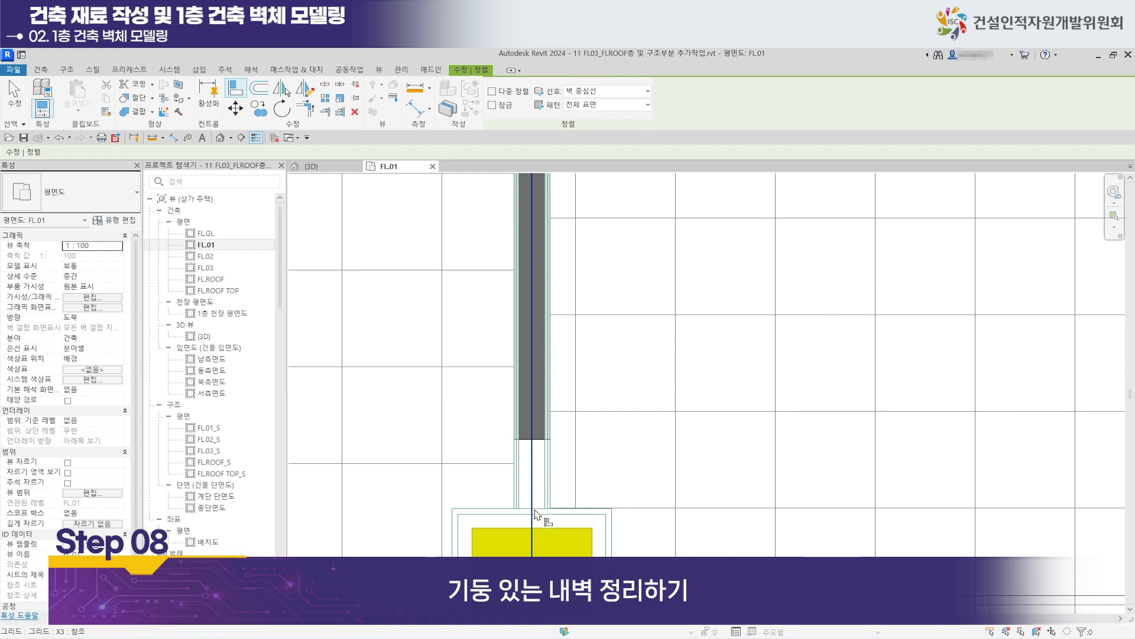
{"action": "scroll", "coordinate": [537, 506], "scroll_direction": "up", "scroll_amount": 2}
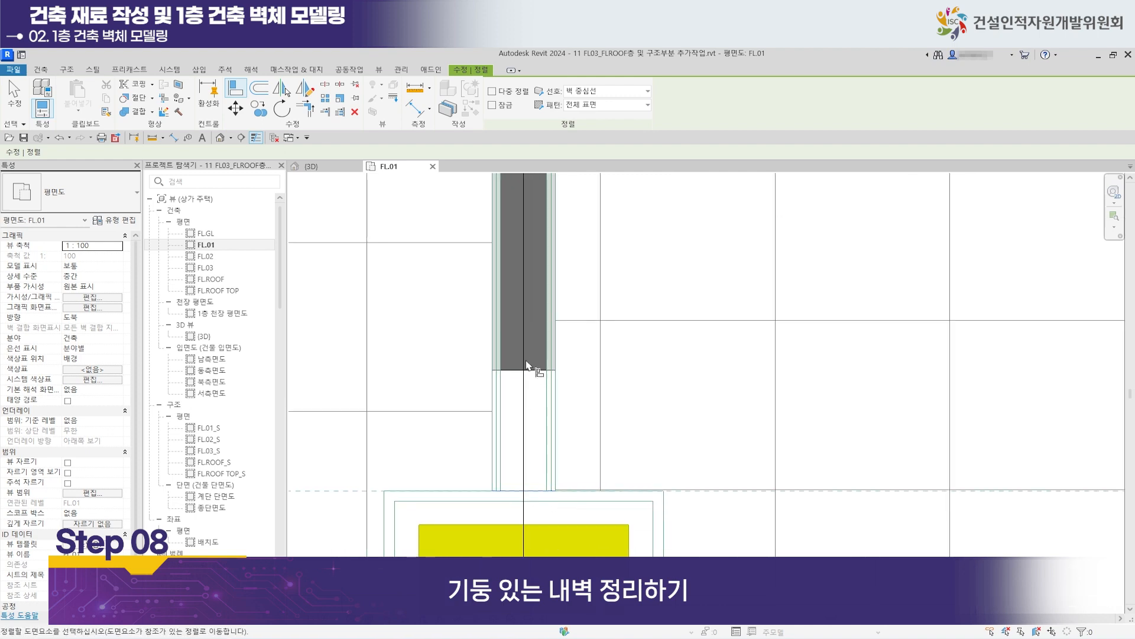
{"action": "scroll", "coordinate": [518, 449], "scroll_direction": "down", "scroll_amount": 3}
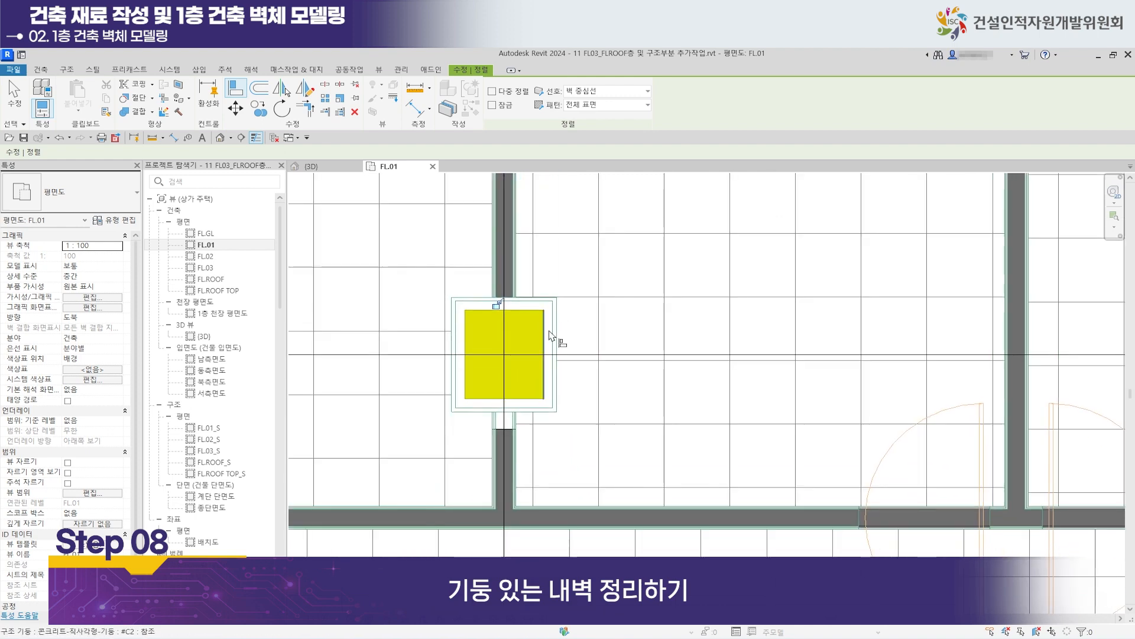
{"action": "scroll", "coordinate": [524, 456], "scroll_direction": "up", "scroll_amount": 2}
{"action": "key", "text": "Escape"}
{"action": "key", "text": "Escape"}
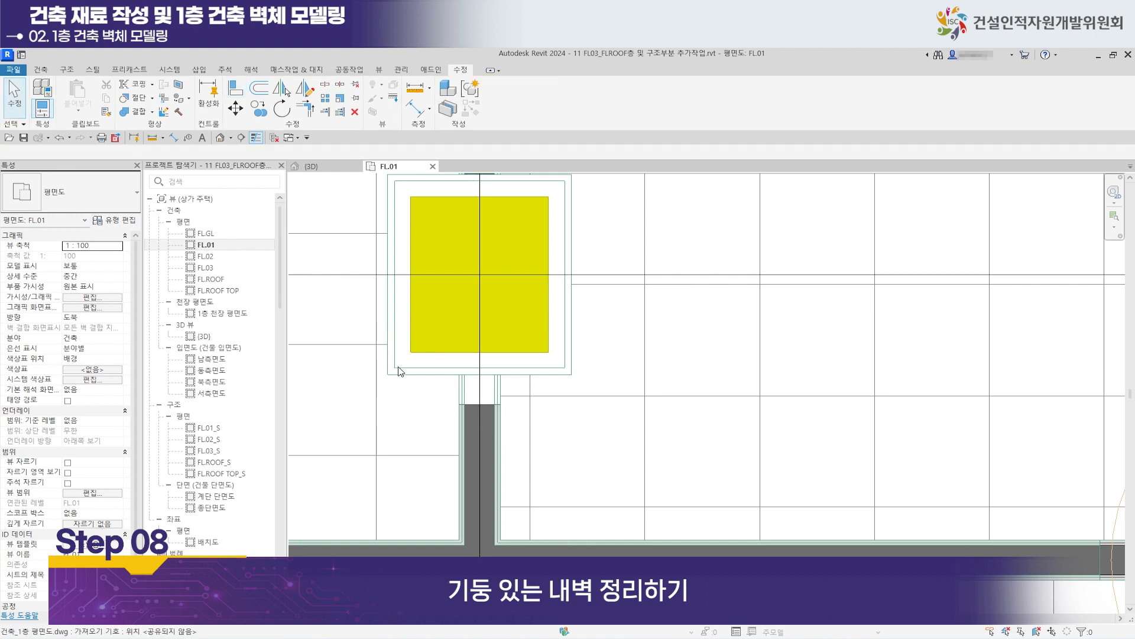
Disallow the join at the upper end of the short grid X3 wall and align that end to the column's lower finish face.
{"action": "left_click", "coordinate": [481, 408]}
{"action": "right_click", "coordinate": [481, 404]}
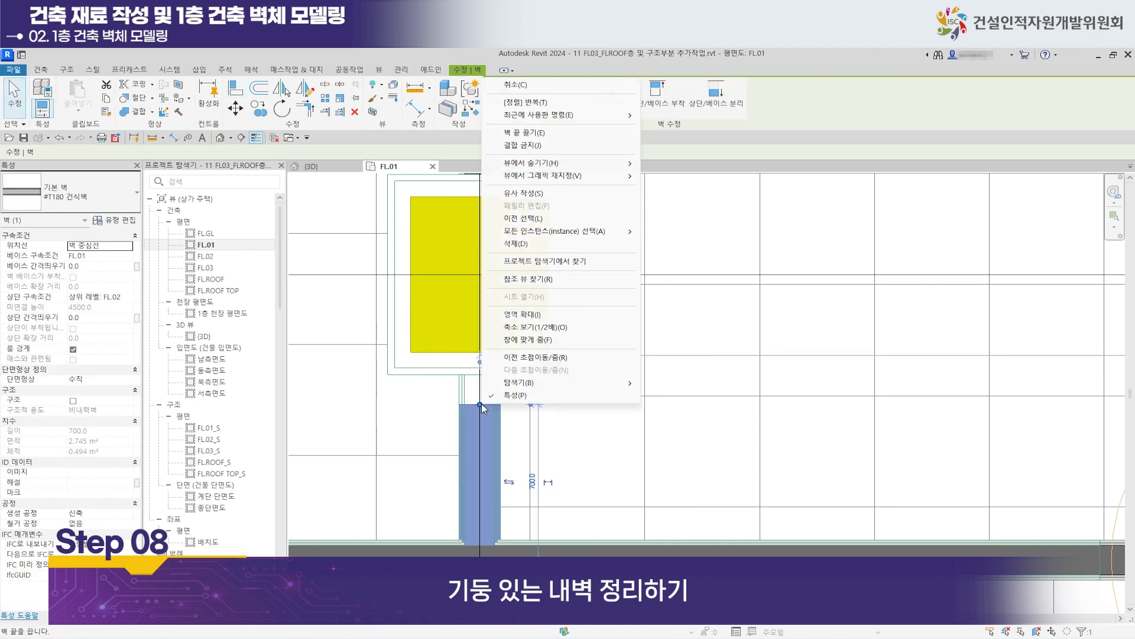
{"action": "left_click", "coordinate": [522, 145]}
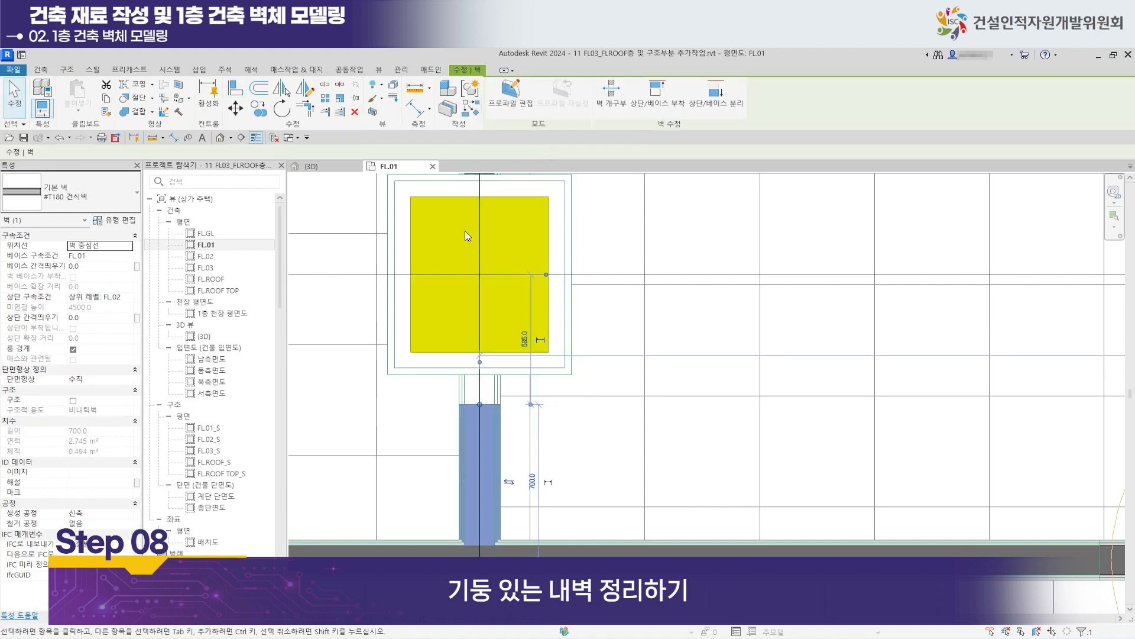
{"action": "left_click", "coordinate": [235, 90]}
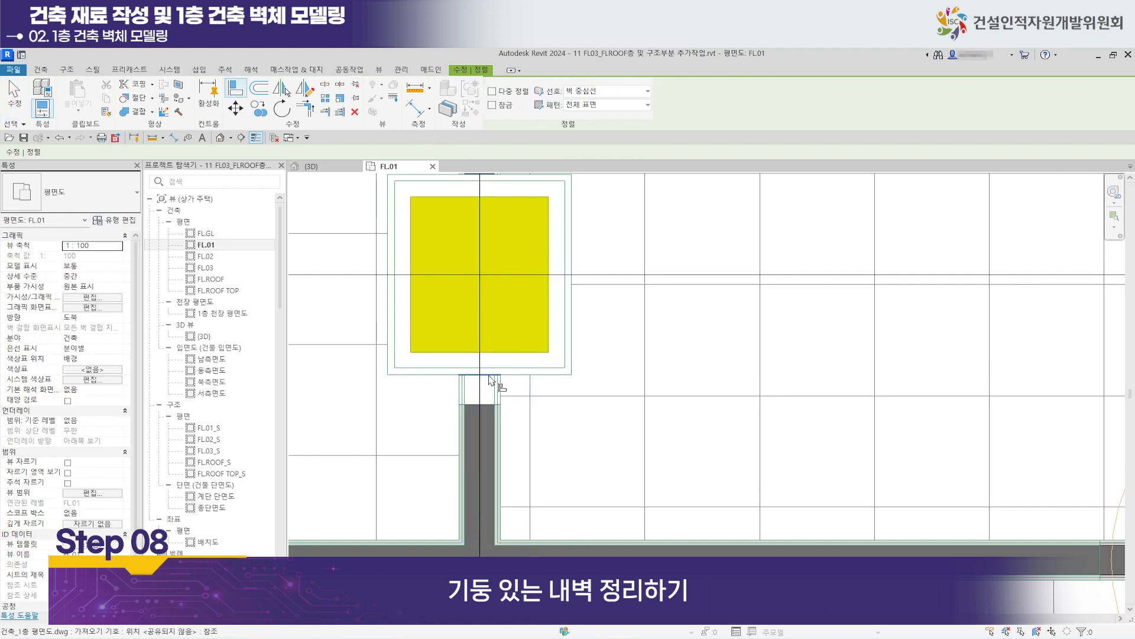
{"action": "scroll", "coordinate": [520, 436], "scroll_direction": "down", "scroll_amount": 5}
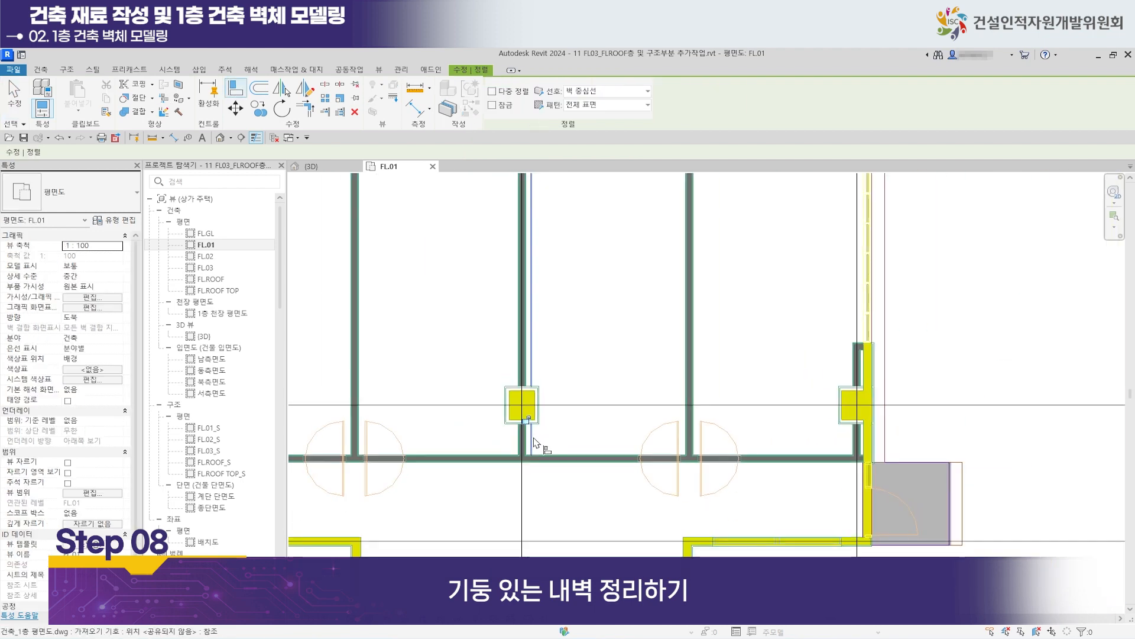
Disallow the upper-end join of the mid-bay wall between grids X3 and X4 and align that end to the exterior frame block's inner face.
{"action": "middle_click_drag", "start_coordinate": [591, 414], "coordinate": [486, 546]}
{"action": "middle_click_drag", "start_coordinate": [521, 418], "coordinate": [513, 544]}
{"action": "scroll", "coordinate": [585, 371], "scroll_direction": "up", "scroll_amount": 5}
{"action": "middle_click_drag", "start_coordinate": [595, 325], "coordinate": [615, 420]}
{"action": "scroll", "coordinate": [607, 363], "scroll_direction": "up", "scroll_amount": 3}
{"action": "scroll", "coordinate": [606, 362], "scroll_direction": "up", "scroll_amount": 1}
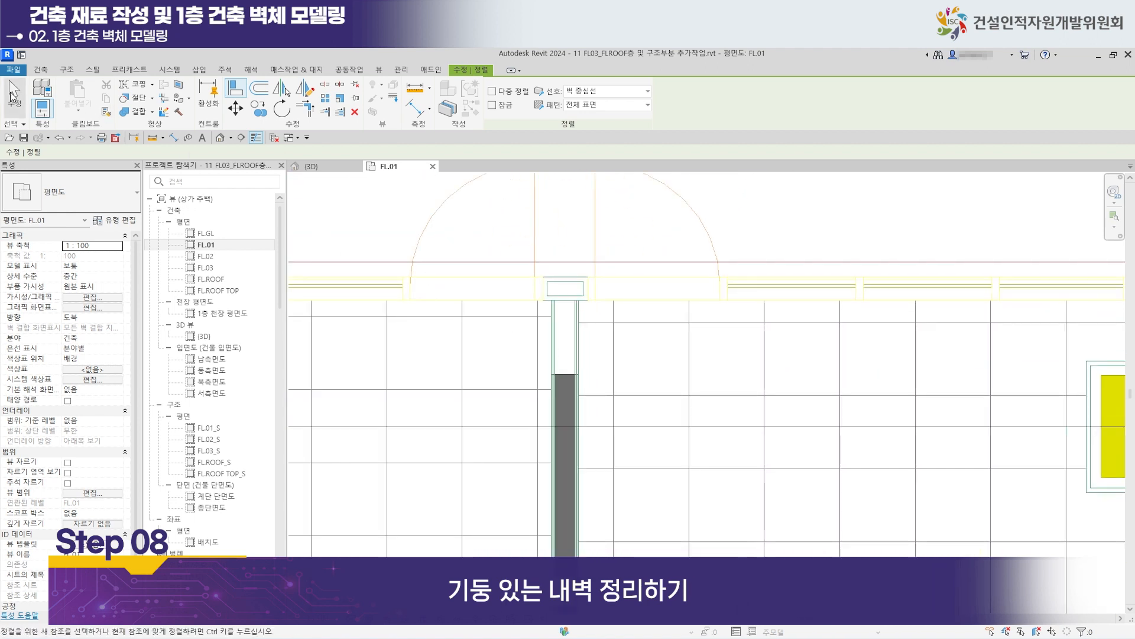
{"action": "left_click", "coordinate": [13, 95]}
{"action": "left_click", "coordinate": [562, 376]}
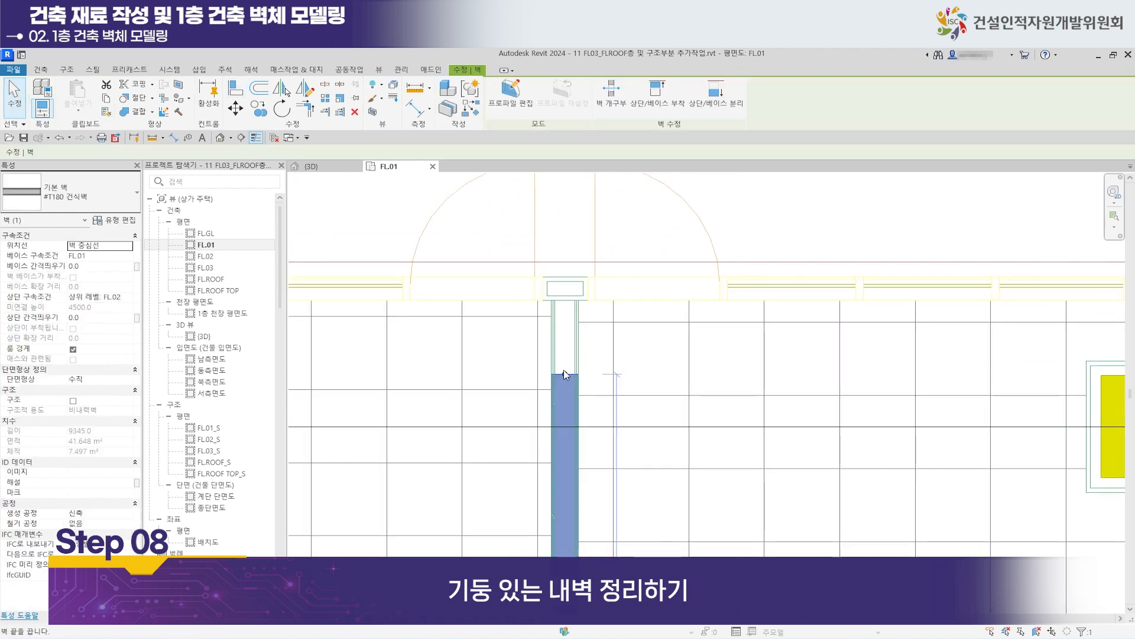
{"action": "right_click", "coordinate": [564, 374]}
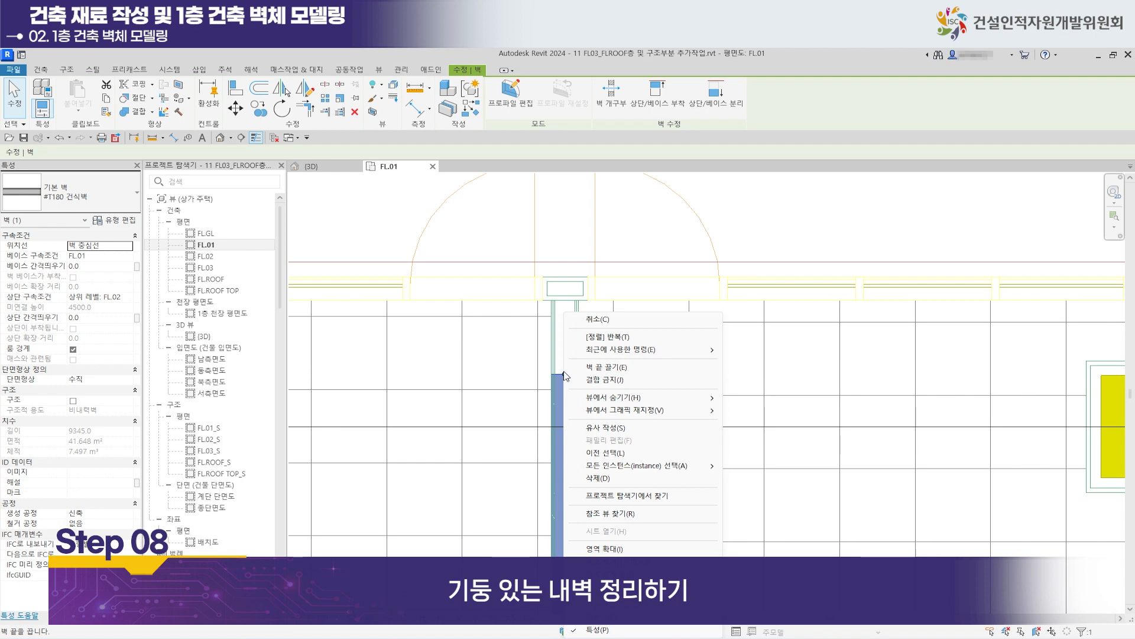
{"action": "left_click", "coordinate": [615, 380]}
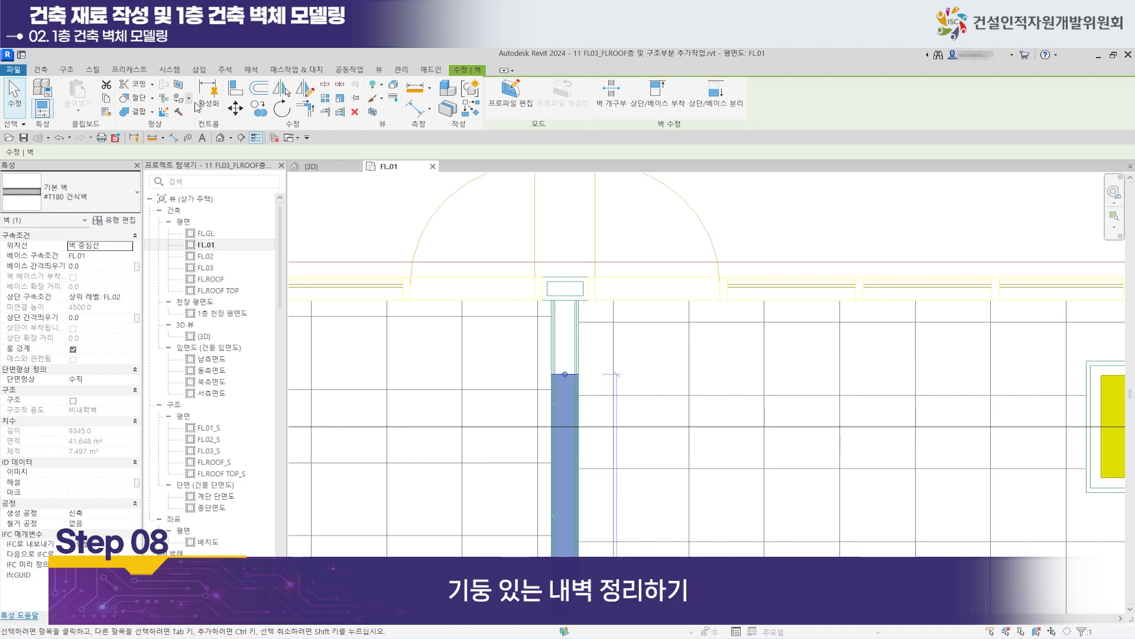
{"action": "left_click", "coordinate": [235, 88]}
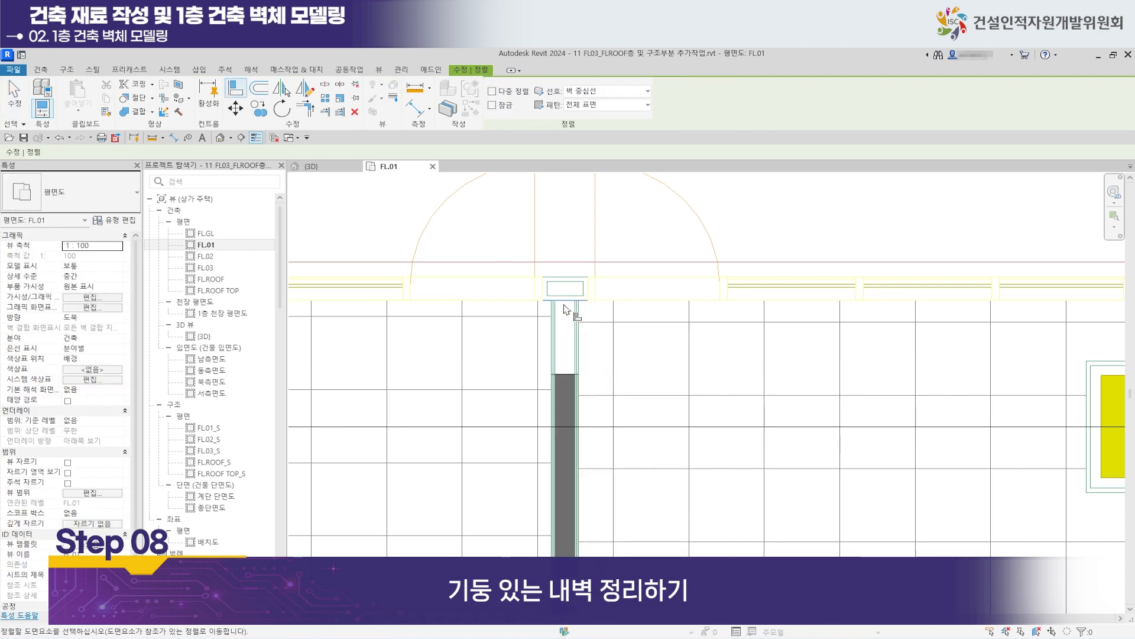
{"action": "scroll", "coordinate": [743, 456], "scroll_direction": "down", "scroll_amount": 5}
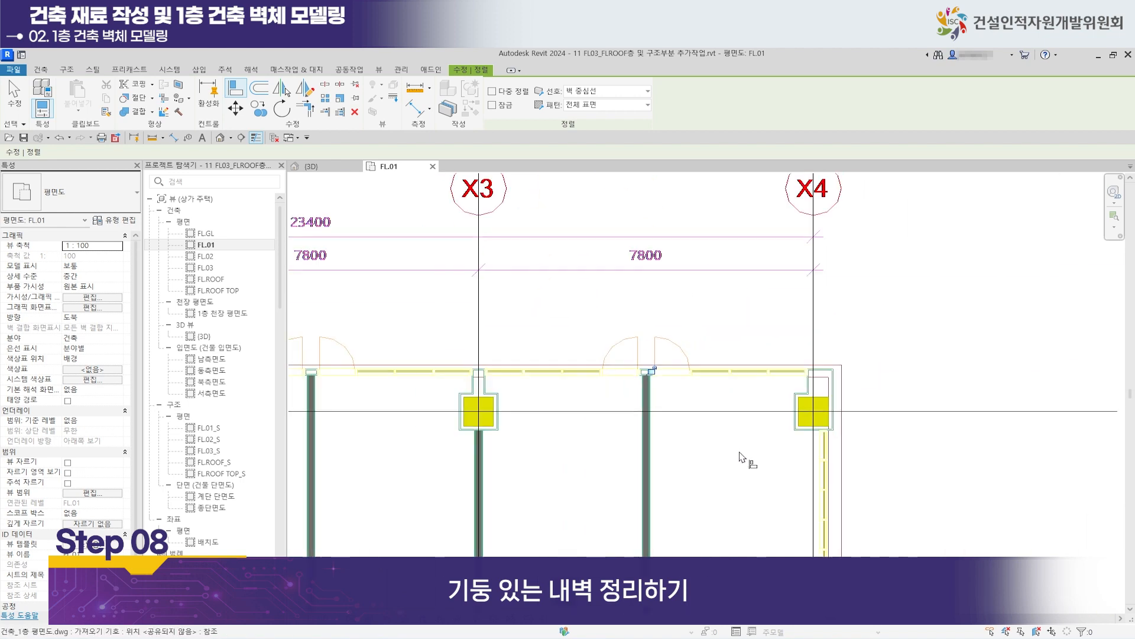
Switch to the {3D} view and examine the first-floor interior walls and their ends around the columns.
{"action": "scroll", "coordinate": [710, 465], "scroll_direction": "down", "scroll_amount": 5}
{"action": "middle_click_drag", "start_coordinate": [639, 524], "coordinate": [642, 386]}
{"action": "left_click", "coordinate": [320, 168]}
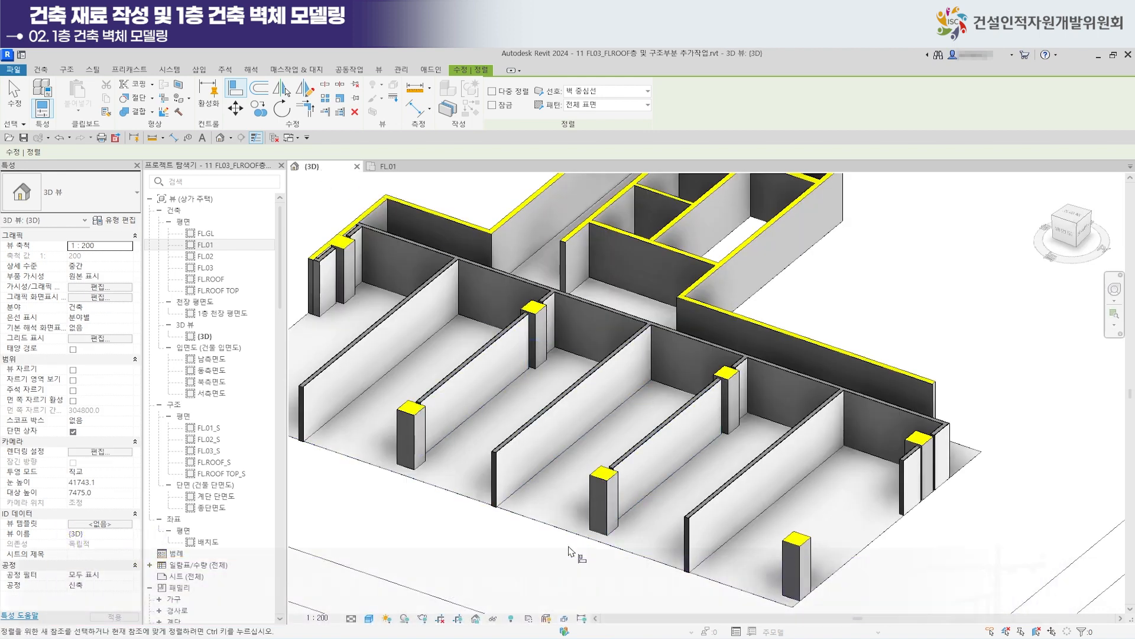
{"action": "scroll", "coordinate": [591, 394], "scroll_direction": "up", "scroll_amount": 2}
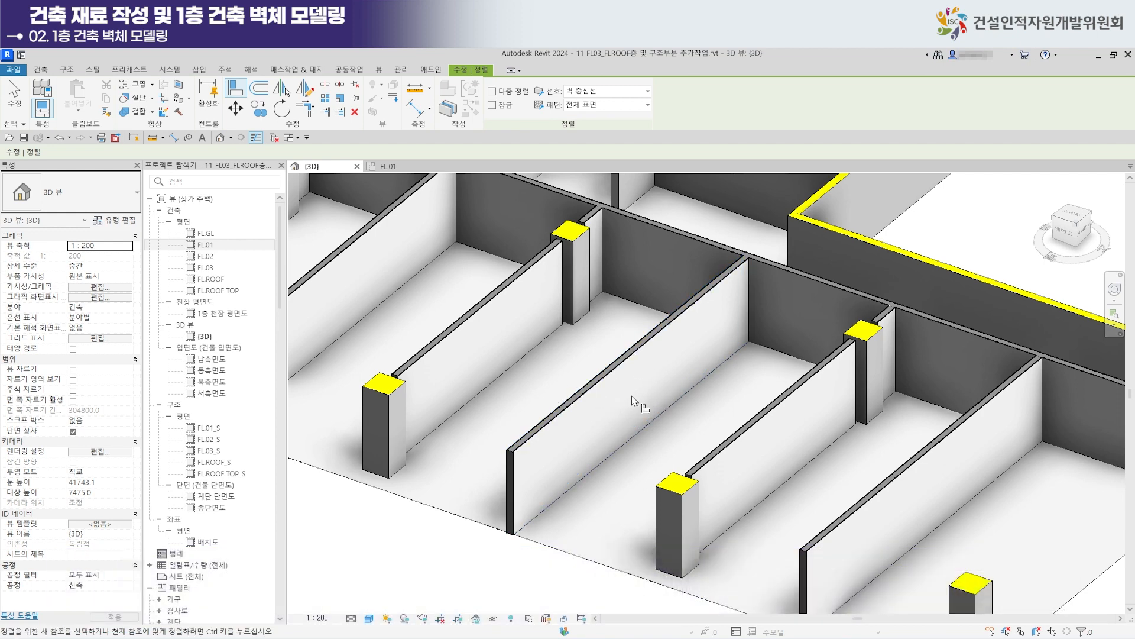
{"action": "scroll", "coordinate": [624, 402], "scroll_direction": "down", "scroll_amount": 2}
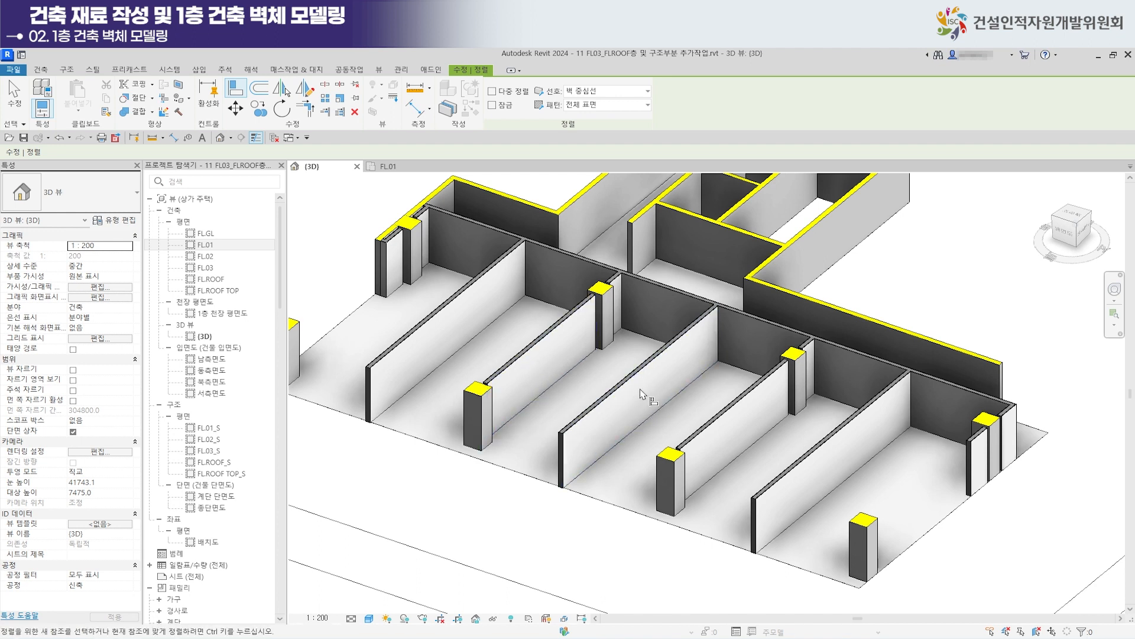
{"action": "scroll", "coordinate": [640, 395], "scroll_direction": "down", "scroll_amount": 2}
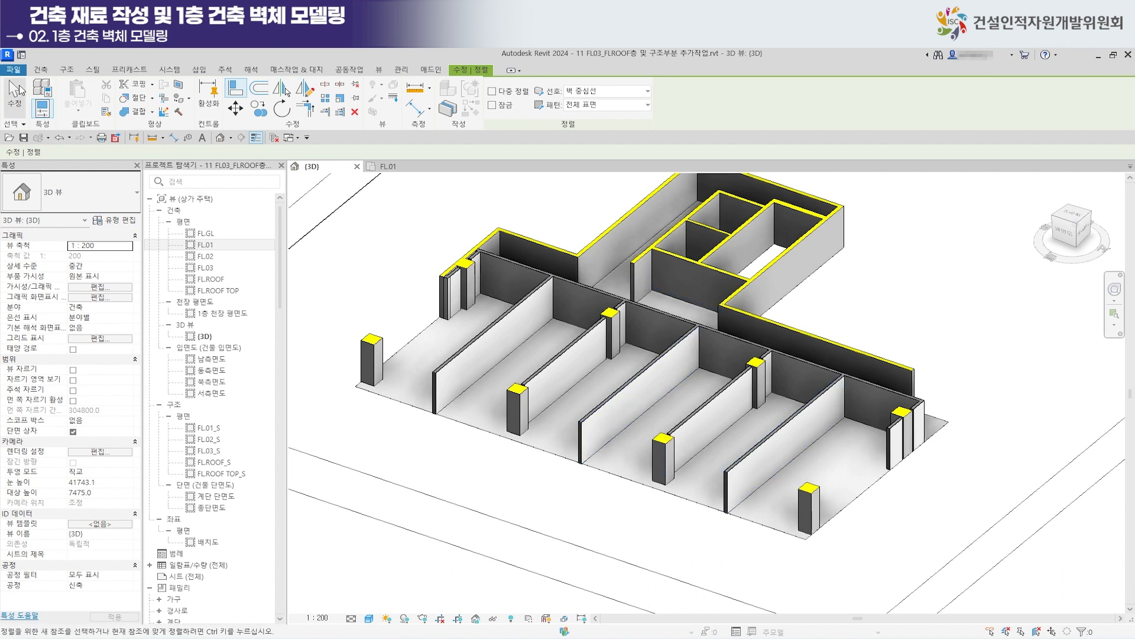
{"action": "left_click", "coordinate": [19, 89]}
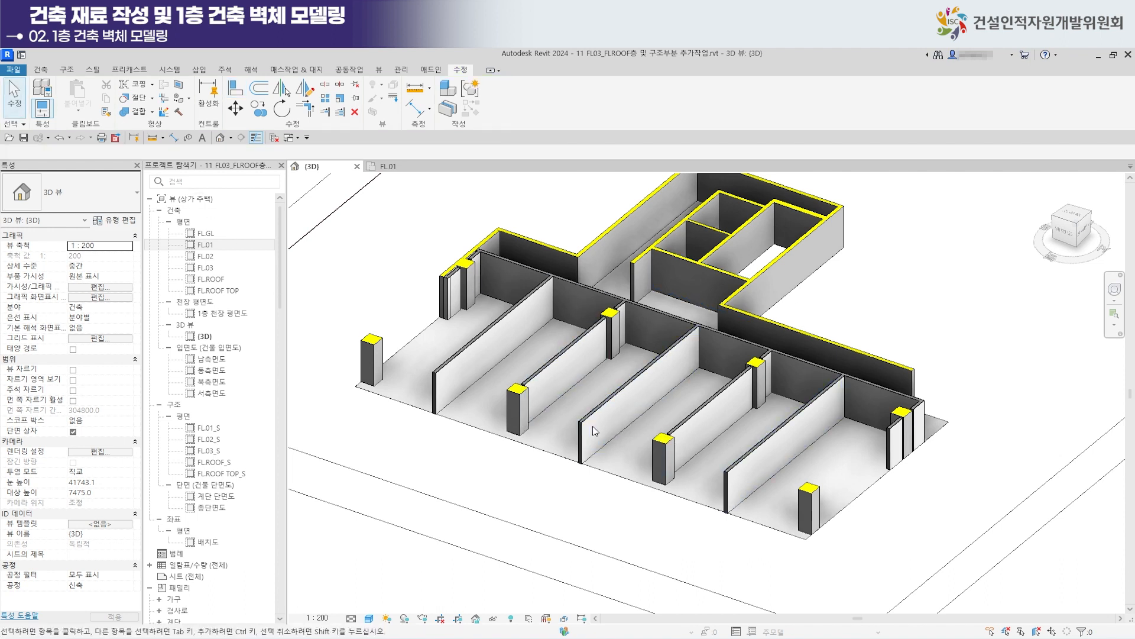
Select all #T180 건식벽 instances visible in the 3D view and set their top offset (상단 간격띄우기) to -800.
{"action": "left_click", "coordinate": [616, 397]}
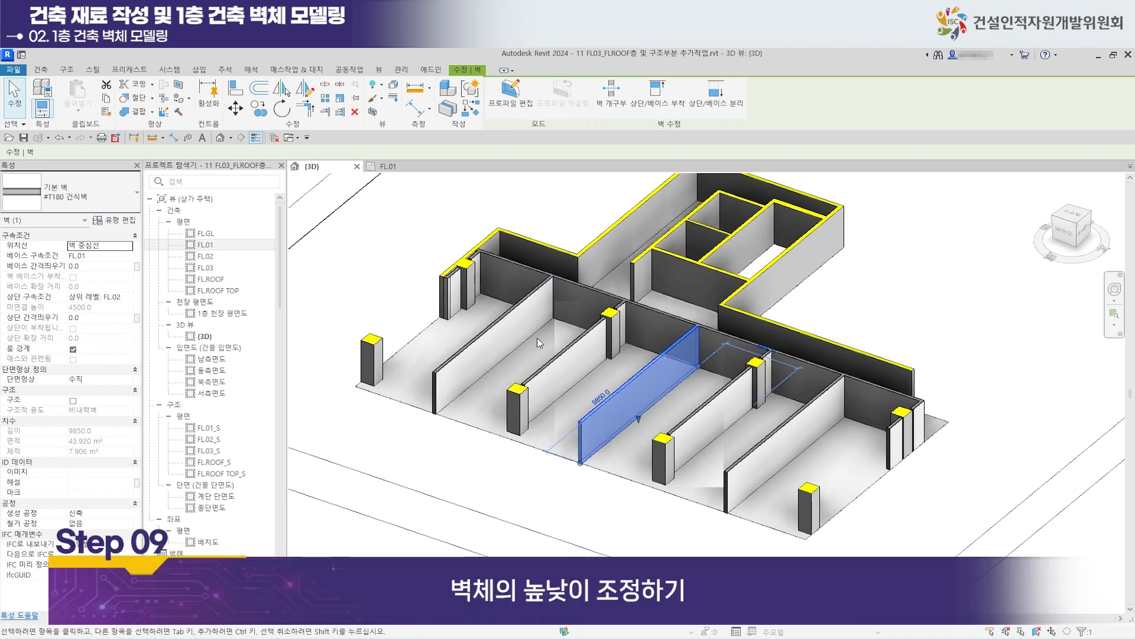
{"action": "right_click", "coordinate": [630, 392]}
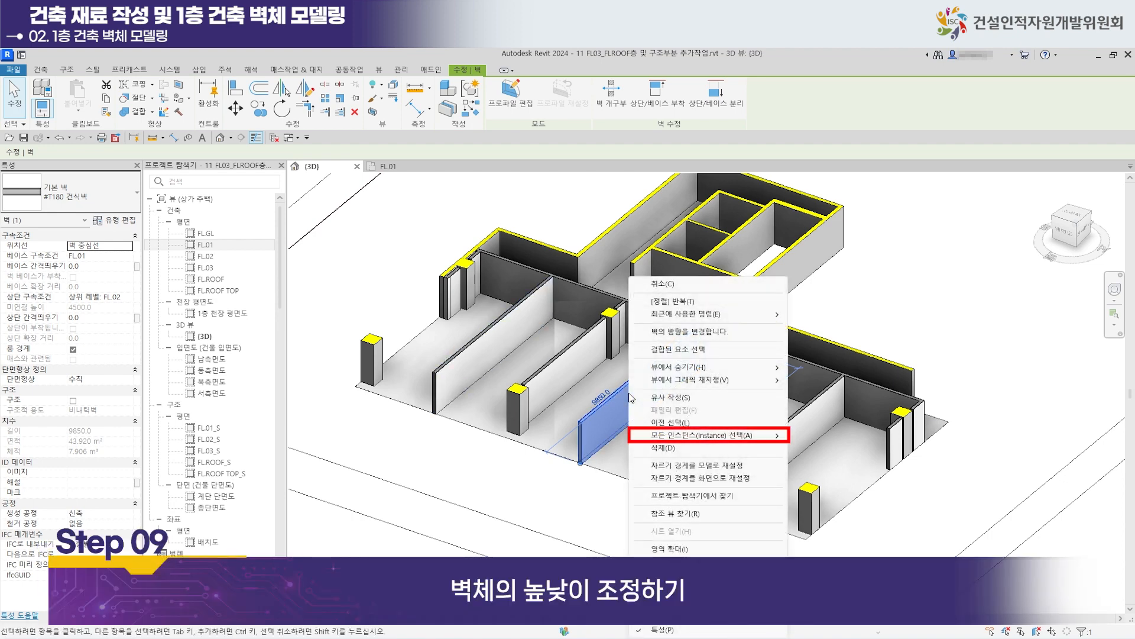
{"action": "mouse_move", "coordinate": [700, 438]}
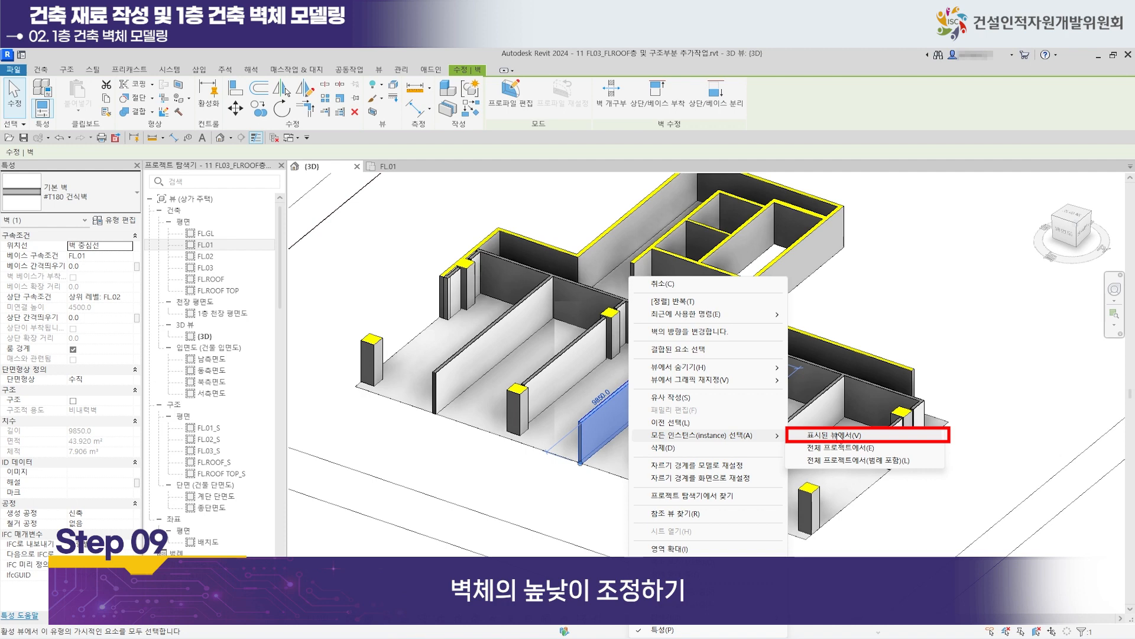
{"action": "left_click", "coordinate": [840, 438]}
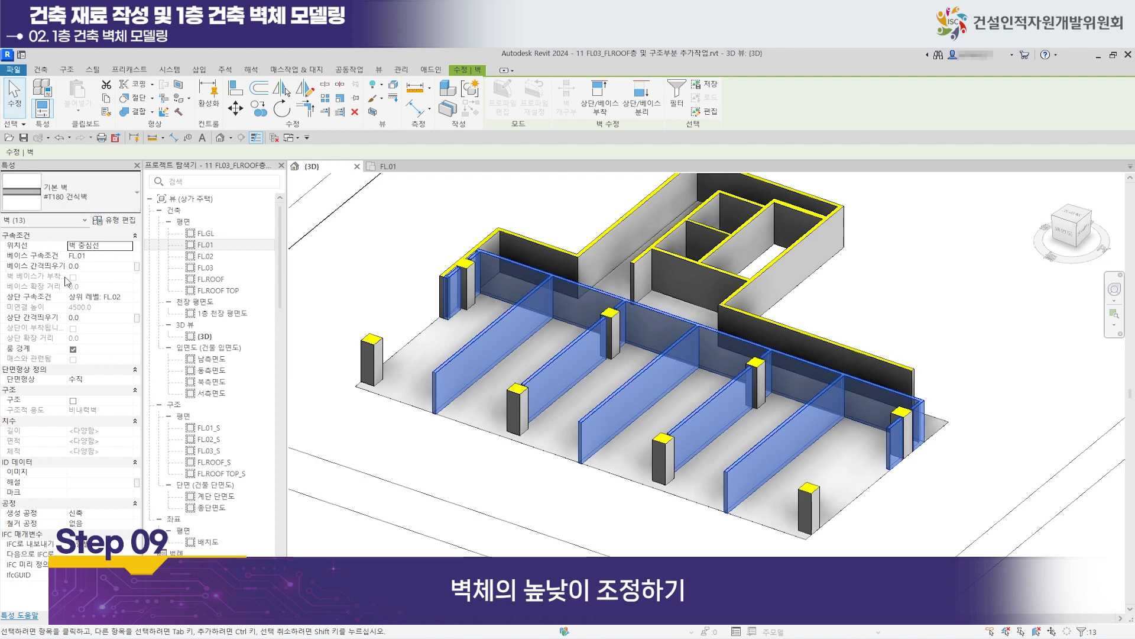
{"action": "left_click", "coordinate": [86, 318]}
{"action": "type", "text": "-80"}
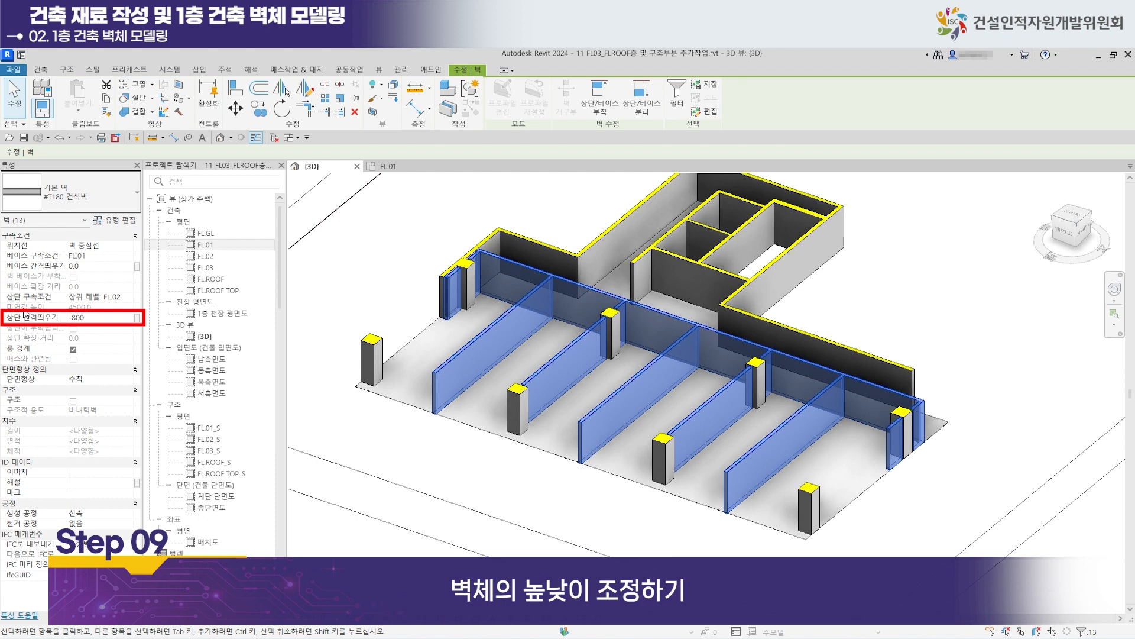
{"action": "key", "text": "Return"}
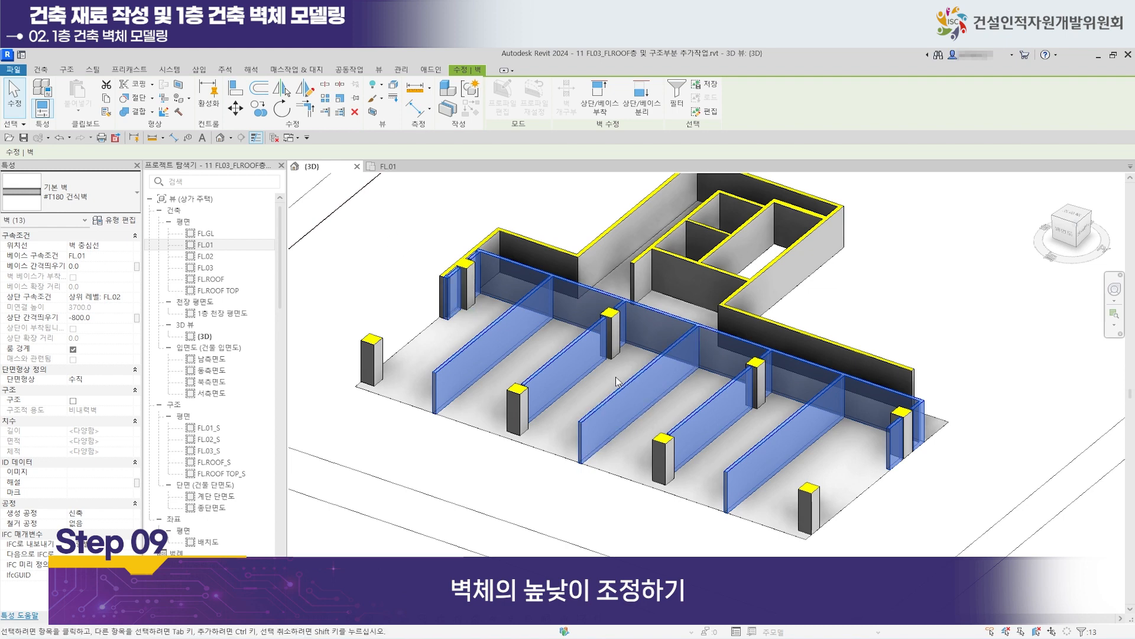
{"action": "scroll", "coordinate": [616, 382], "scroll_direction": "down", "scroll_amount": 3}
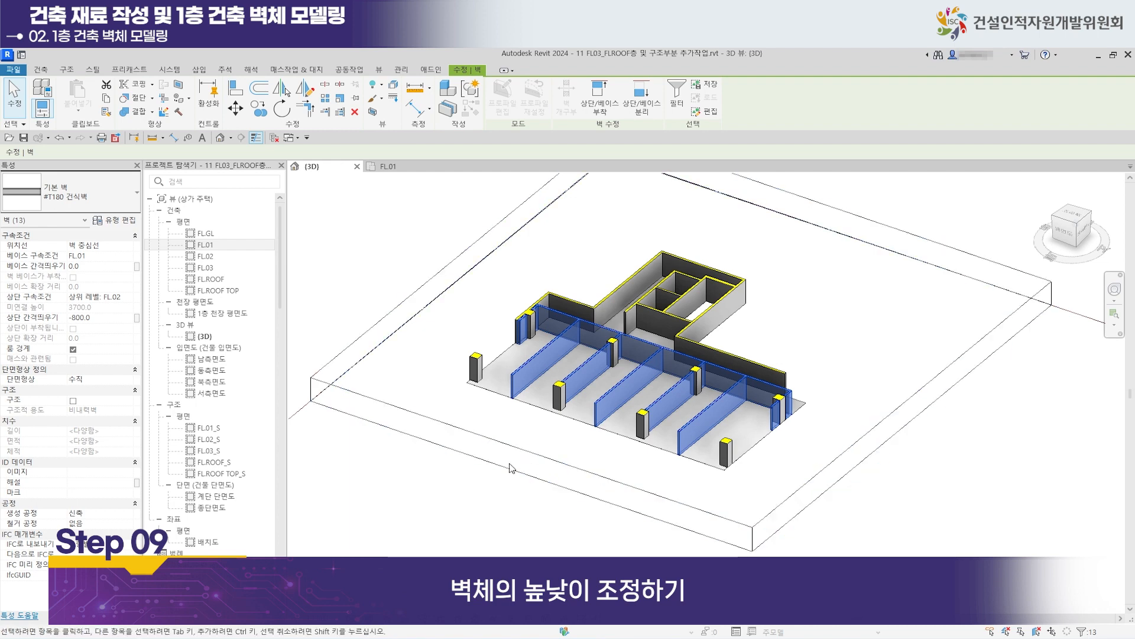
{"action": "left_click", "coordinate": [433, 498]}
Raise the top face of the 3D view's section box above the first-floor walls, into the second floor.
{"action": "middle_click_drag", "start_coordinate": [487, 516], "coordinate": [408, 553]}
{"action": "scroll", "coordinate": [529, 520], "scroll_direction": "down", "scroll_amount": 2}
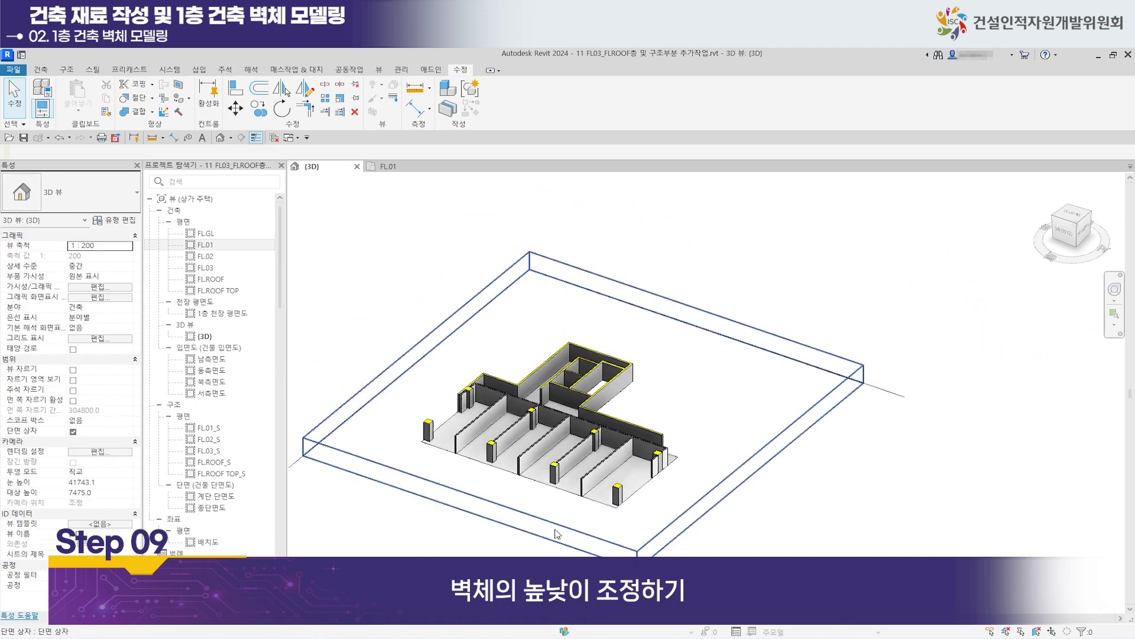
{"action": "left_click", "coordinate": [583, 530]}
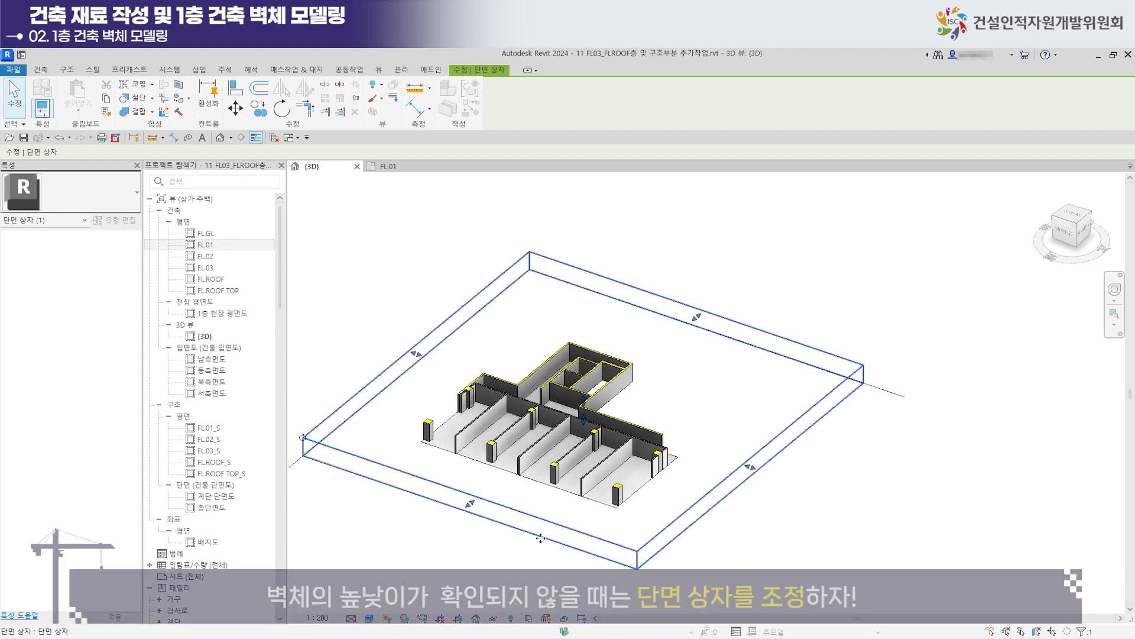
{"action": "scroll", "coordinate": [596, 382], "scroll_direction": "up", "scroll_amount": 5}
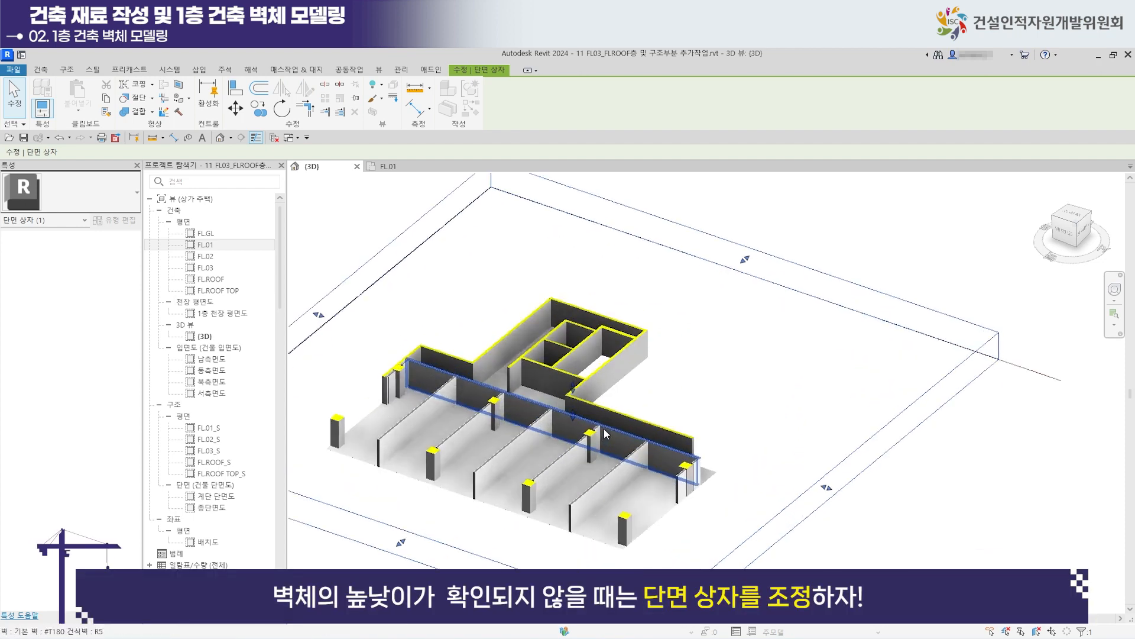
{"action": "left_click_drag", "start_coordinate": [596, 382], "coordinate": [596, 293]}
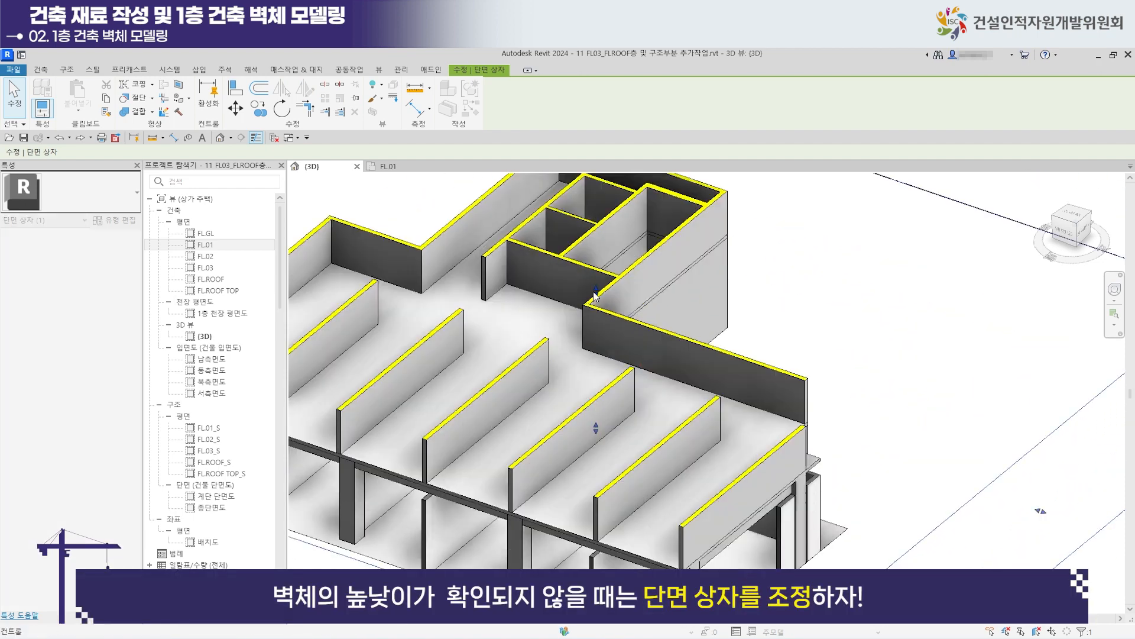
Lower the top face of the 3D view's section box so it cuts through the beams above the first-floor walls.
{"action": "scroll", "coordinate": [660, 383], "scroll_direction": "down", "scroll_amount": 2}
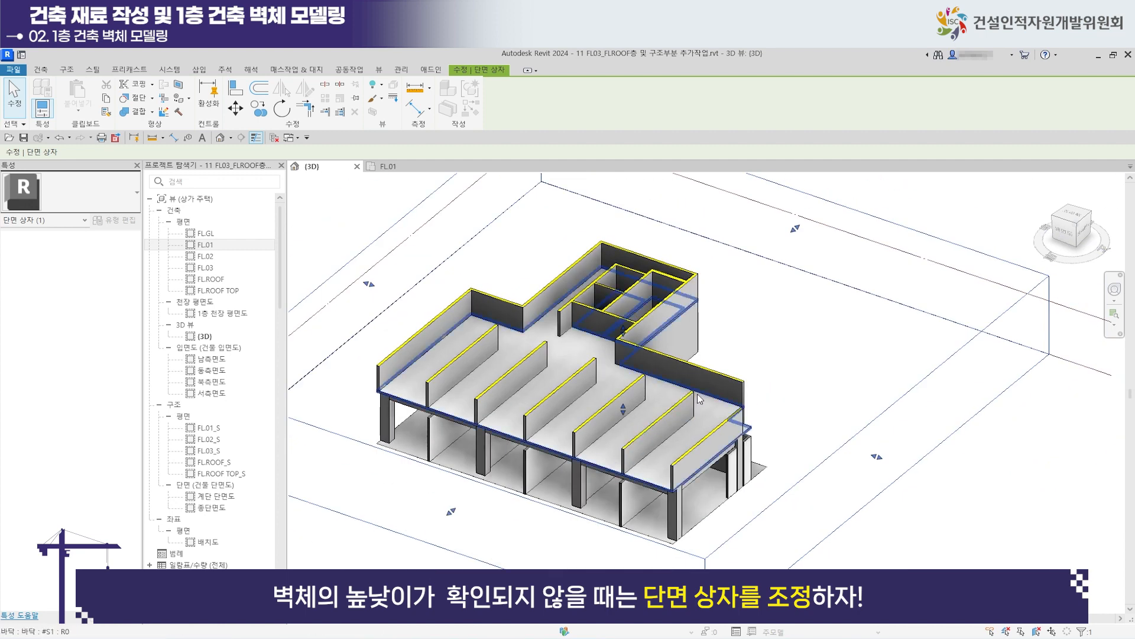
{"action": "scroll", "coordinate": [567, 514], "scroll_direction": "up", "scroll_amount": 3}
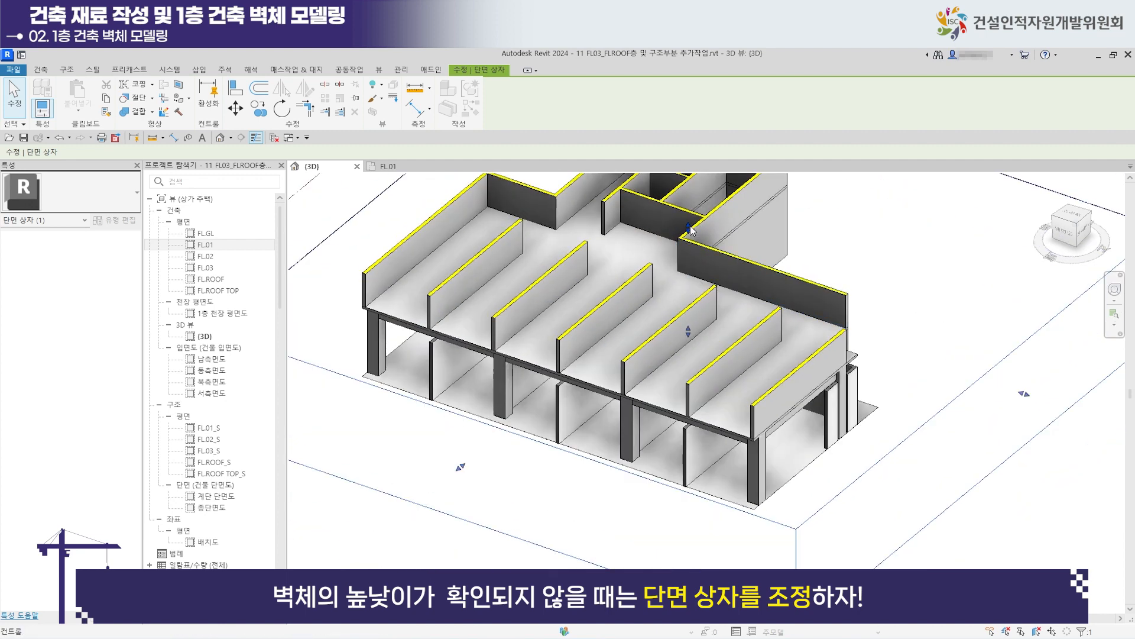
{"action": "left_click_drag", "start_coordinate": [689, 234], "coordinate": [690, 264]}
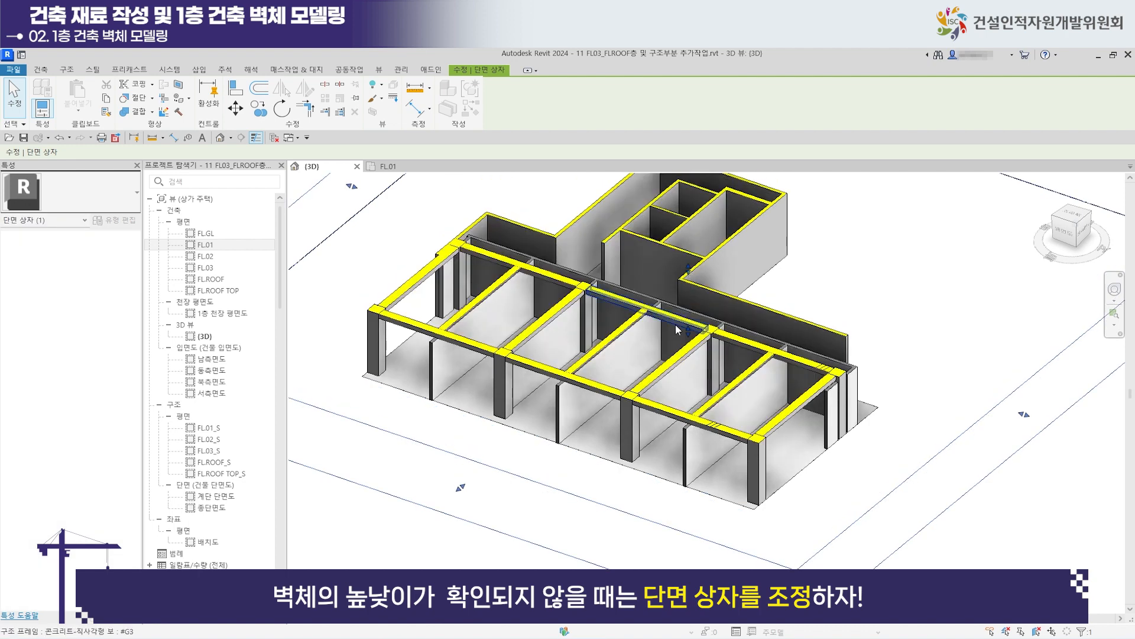
Examine how the tops of the #T180 건식벽 walls meet the first-floor beams, from below and from above.
{"action": "scroll", "coordinate": [613, 381], "scroll_direction": "up", "scroll_amount": 3}
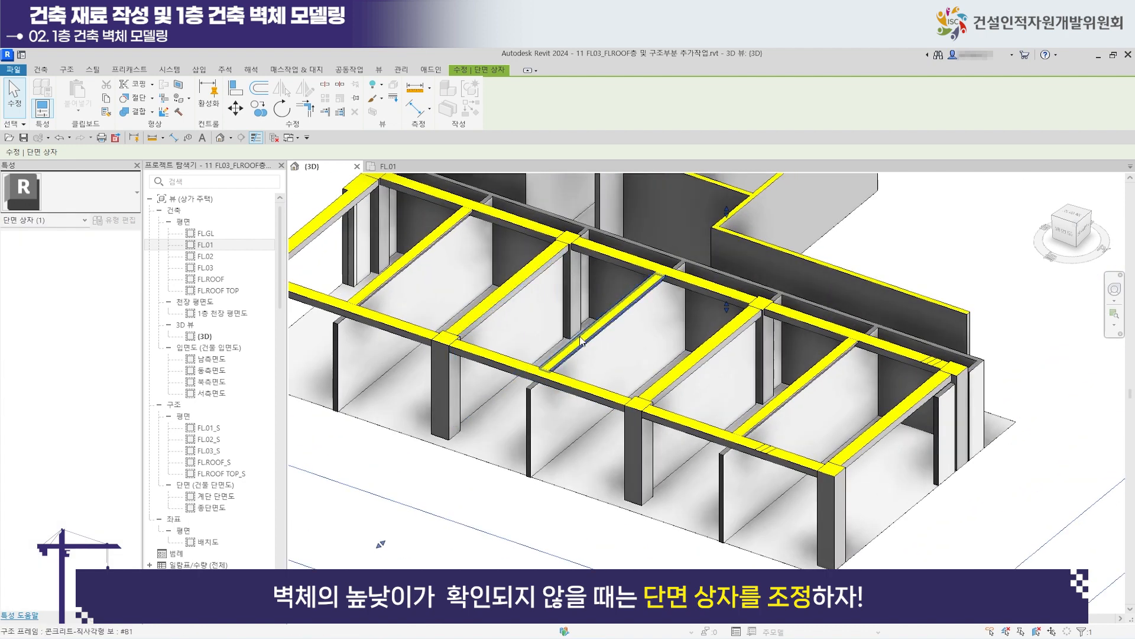
{"action": "middle_click_drag", "start_coordinate": [584, 470], "coordinate": [639, 393], "text": "shift"}
{"action": "scroll", "coordinate": [636, 390], "scroll_direction": "up", "scroll_amount": 4}
{"action": "key", "text": "Escape"}
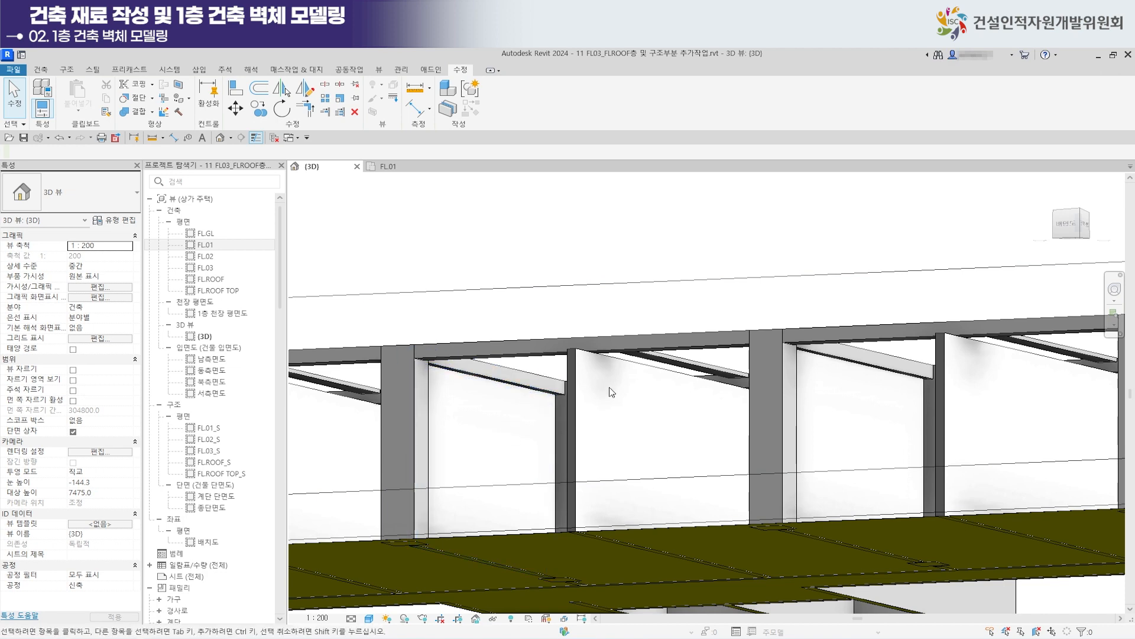
{"action": "middle_click_drag", "start_coordinate": [603, 409], "coordinate": [608, 467], "text": "shift"}
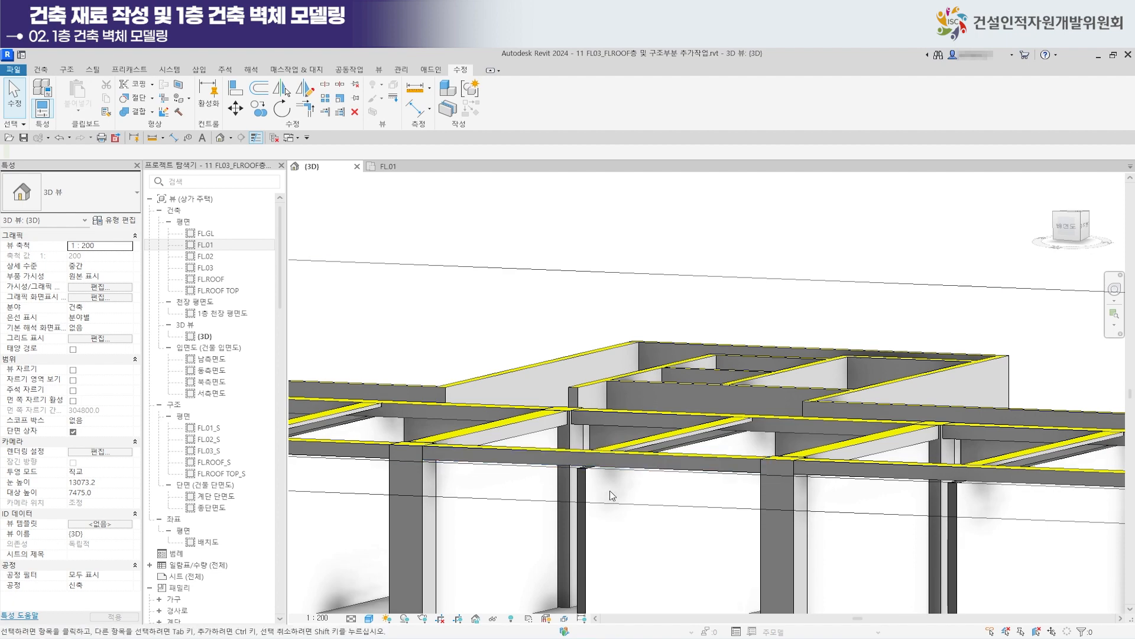
{"action": "middle_click_drag", "start_coordinate": [605, 491], "coordinate": [613, 572], "text": "shift"}
{"action": "scroll", "coordinate": [609, 573], "scroll_direction": "up", "scroll_amount": 2}
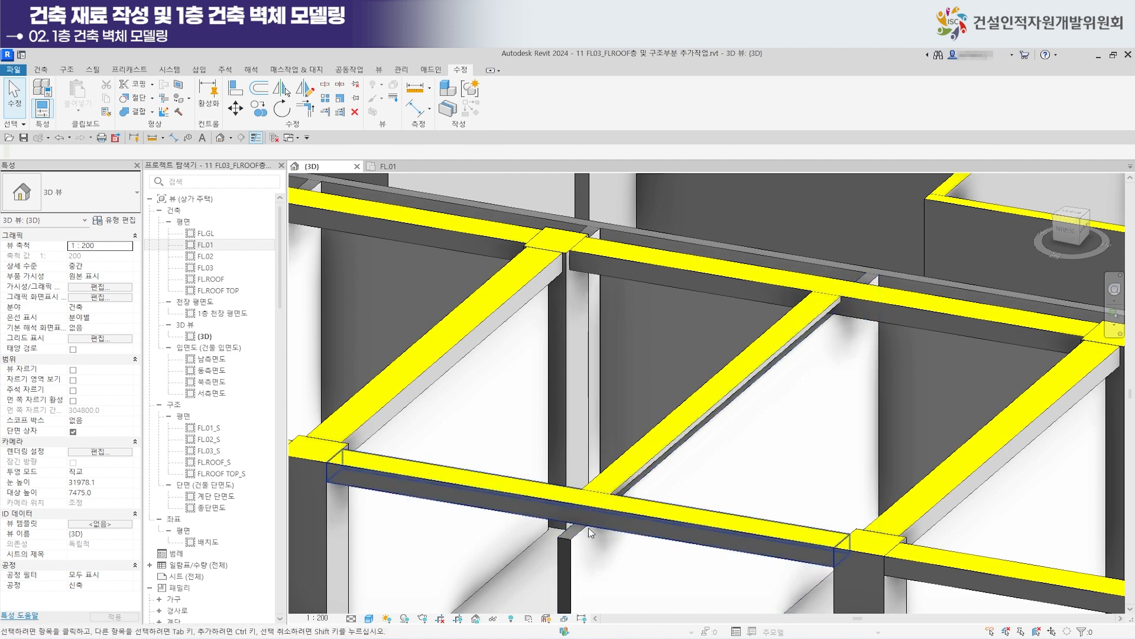
{"action": "middle_click_drag", "start_coordinate": [616, 463], "coordinate": [651, 249], "text": "shift"}
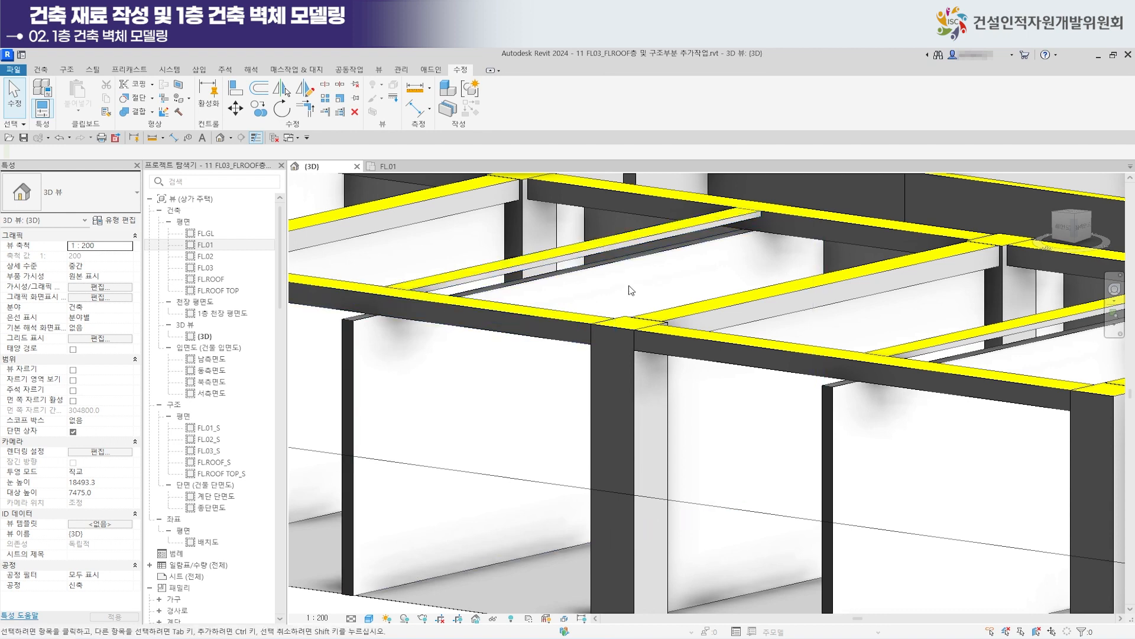
{"action": "scroll", "coordinate": [634, 275], "scroll_direction": "down", "scroll_amount": 2}
{"action": "middle_click_drag", "start_coordinate": [605, 343], "coordinate": [648, 375]}
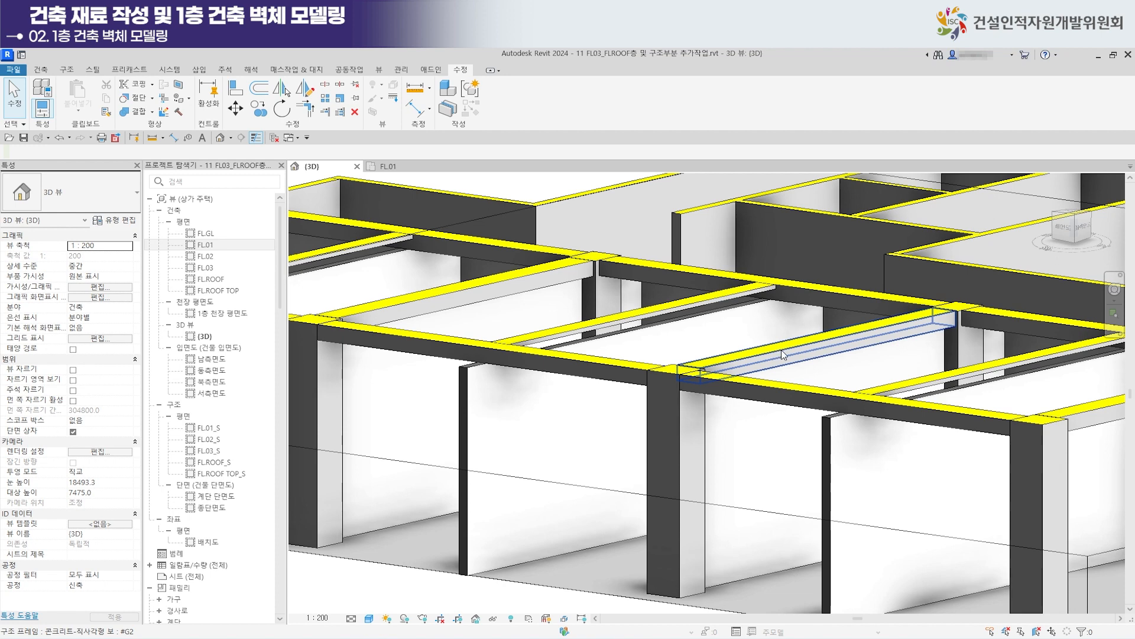
{"action": "scroll", "coordinate": [786, 367], "scroll_direction": "down", "scroll_amount": 2}
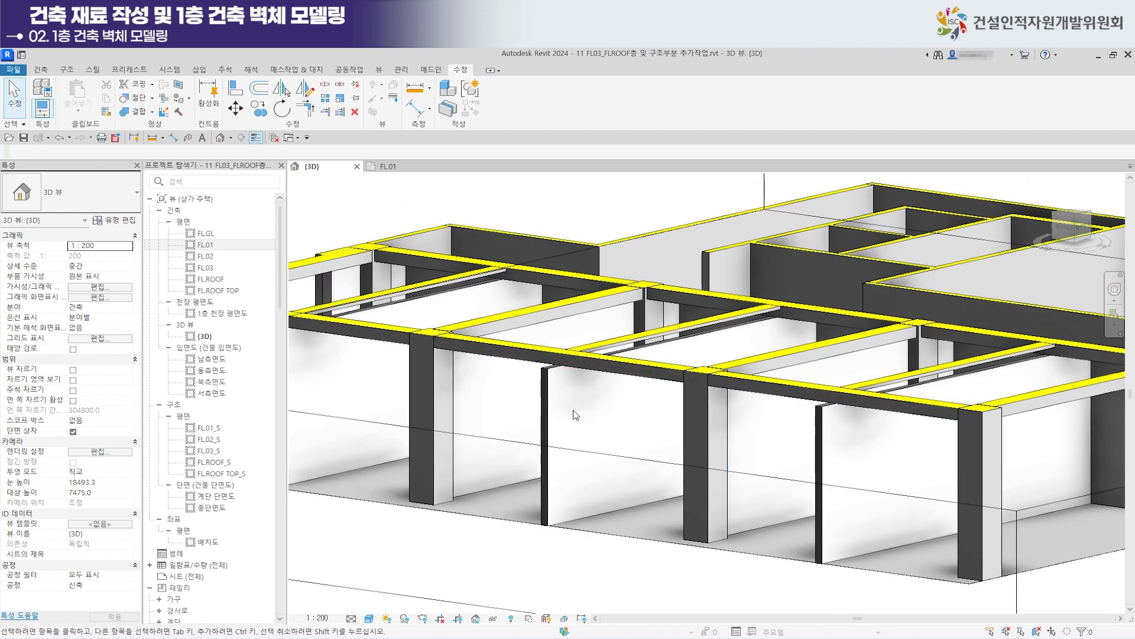
{"action": "scroll", "coordinate": [610, 433], "scroll_direction": "down", "scroll_amount": 2}
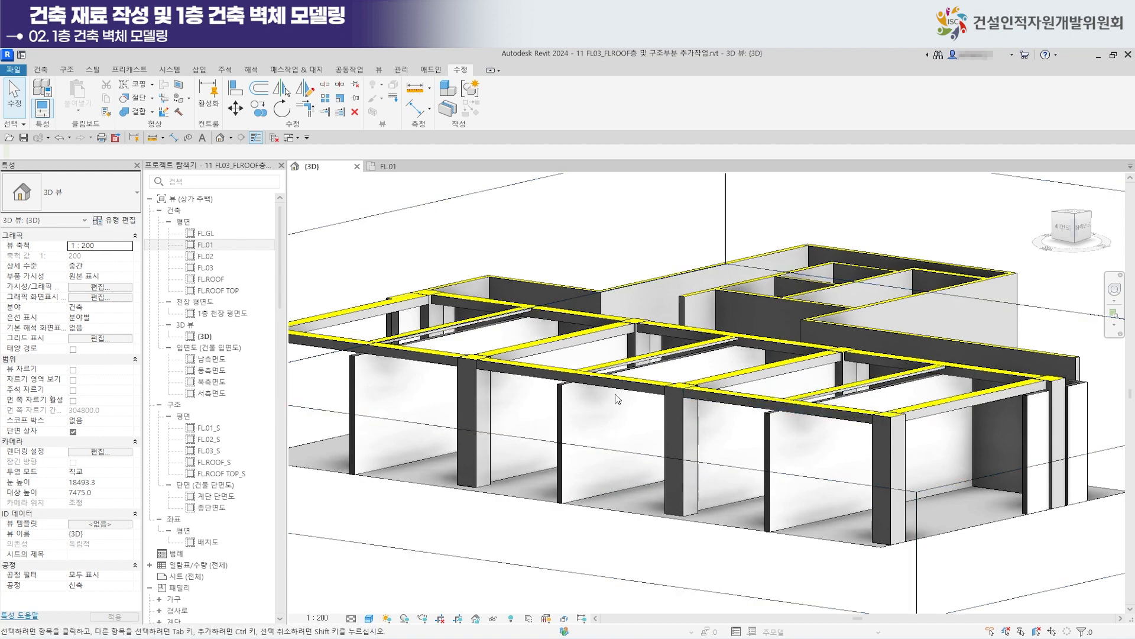
{"action": "scroll", "coordinate": [502, 406], "scroll_direction": "up", "scroll_amount": 5}
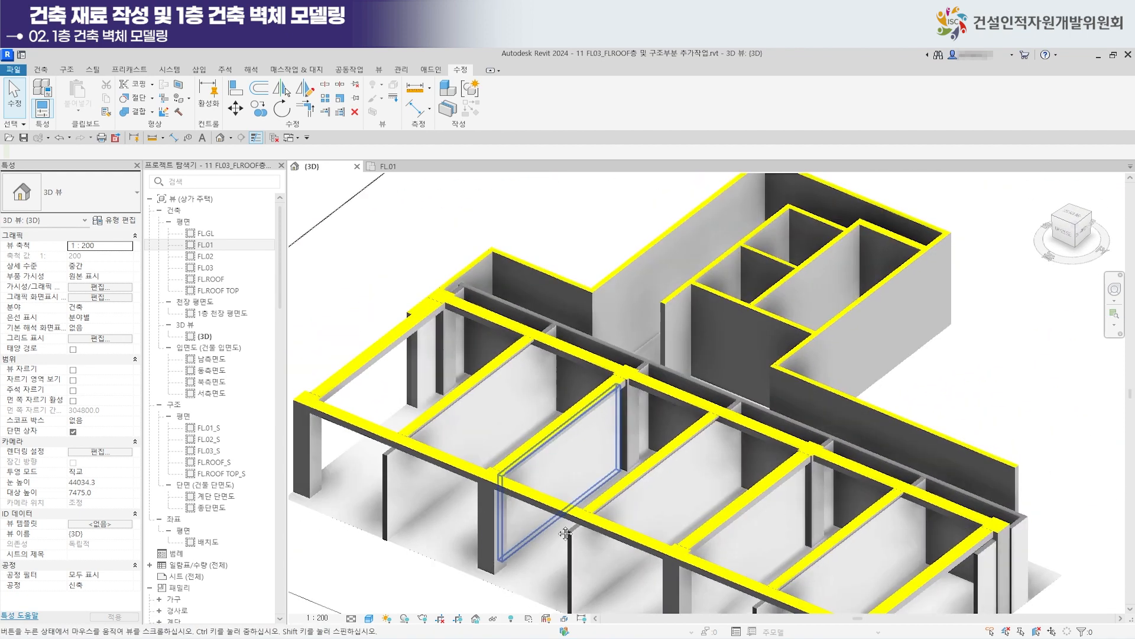
{"action": "scroll", "coordinate": [516, 476], "scroll_direction": "down", "scroll_amount": 5}
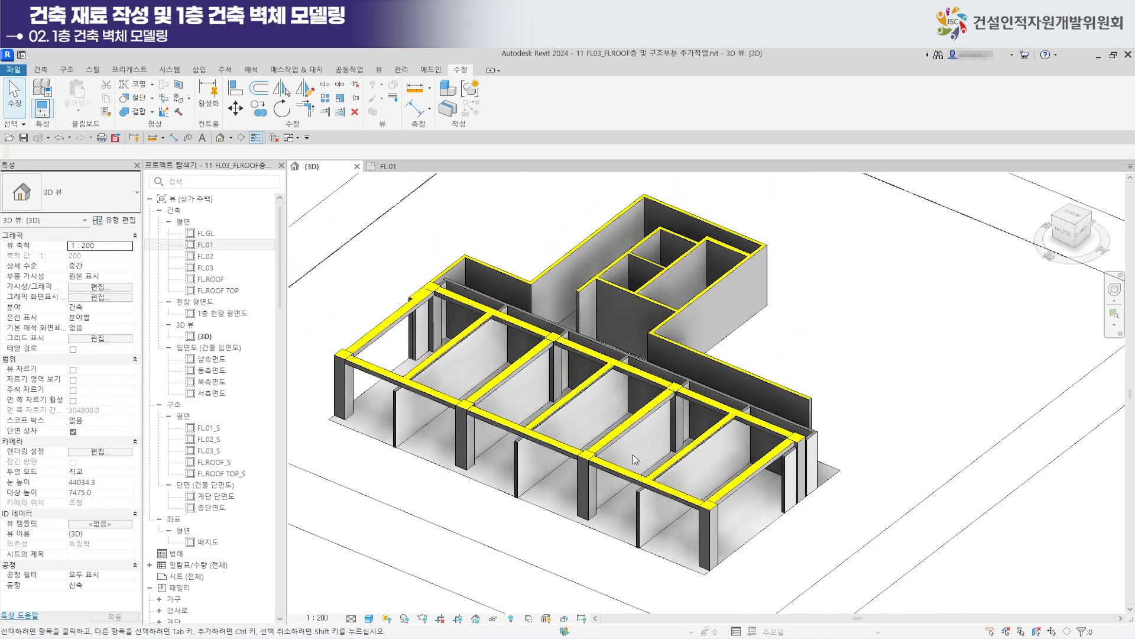
{"action": "scroll", "coordinate": [729, 420], "scroll_direction": "down", "scroll_amount": 1}
{"action": "scroll", "coordinate": [640, 361], "scroll_direction": "up", "scroll_amount": 3}
{"action": "scroll", "coordinate": [858, 384], "scroll_direction": "down", "scroll_amount": 2}
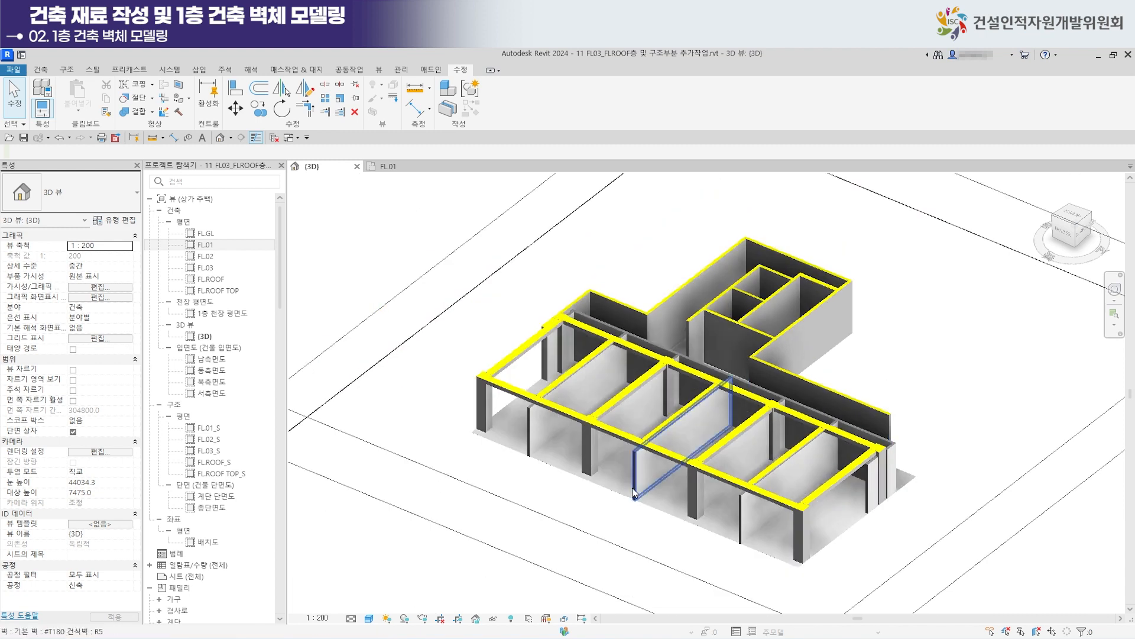
Lower the section box's top face further, below the beams, to expose the tops of the first-floor walls and columns.
{"action": "left_click", "coordinate": [601, 539]}
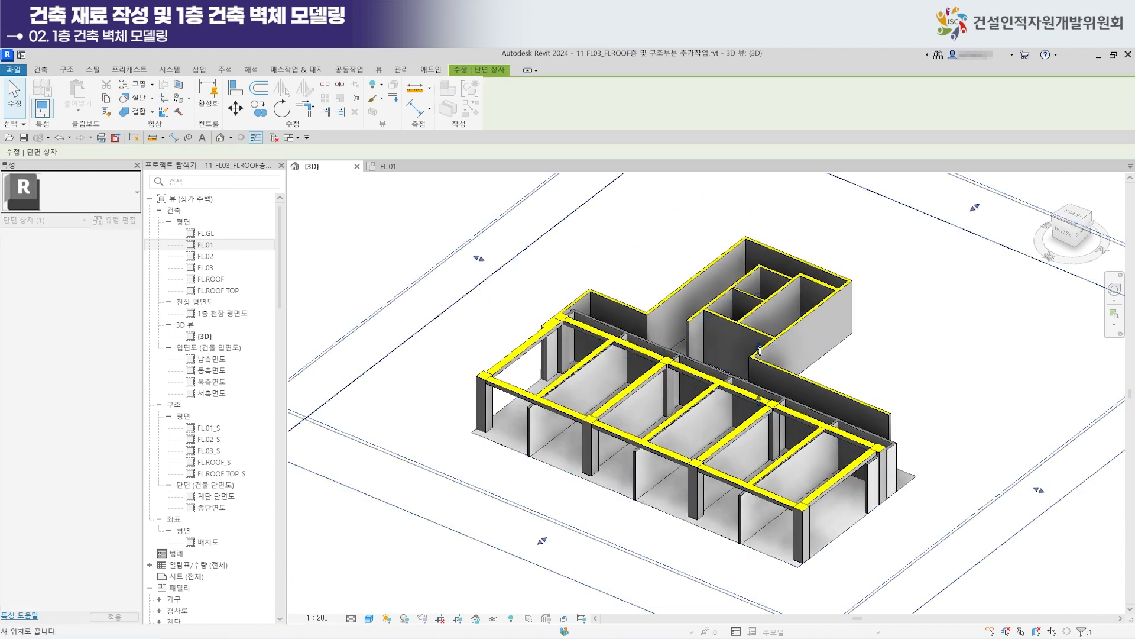
{"action": "left_click_drag", "start_coordinate": [758, 347], "coordinate": [749, 390]}
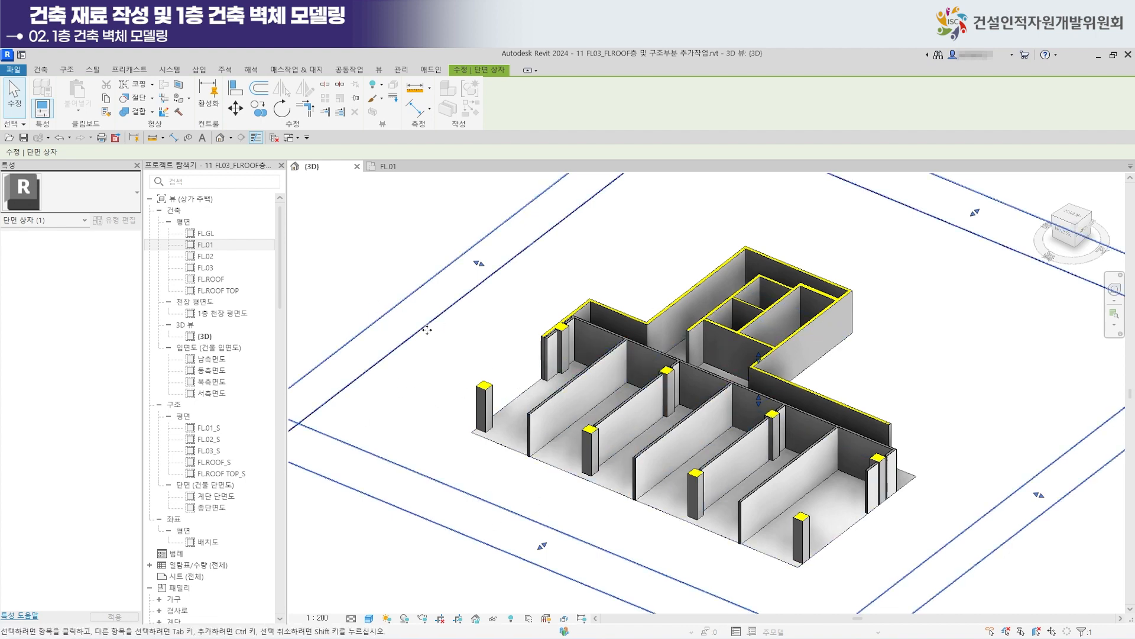
{"action": "left_click", "coordinate": [226, 337]}
{"action": "scroll", "coordinate": [587, 441], "scroll_direction": "down", "scroll_amount": 3}
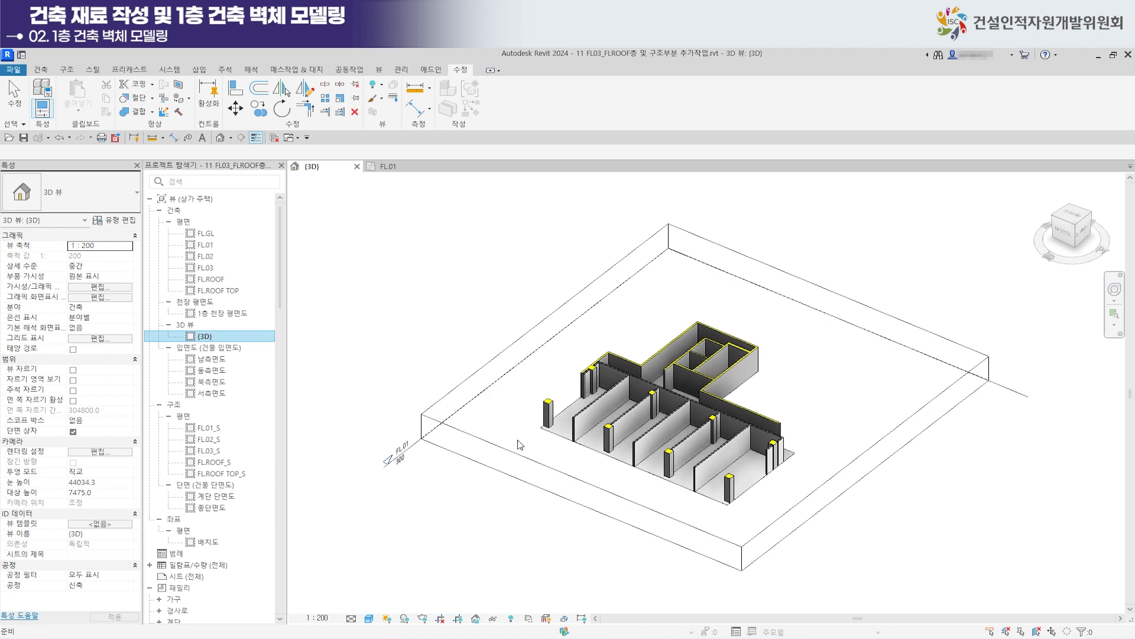
Turn off the section box (단면 상자) for the {3D} view.
{"action": "left_click", "coordinate": [667, 517]}
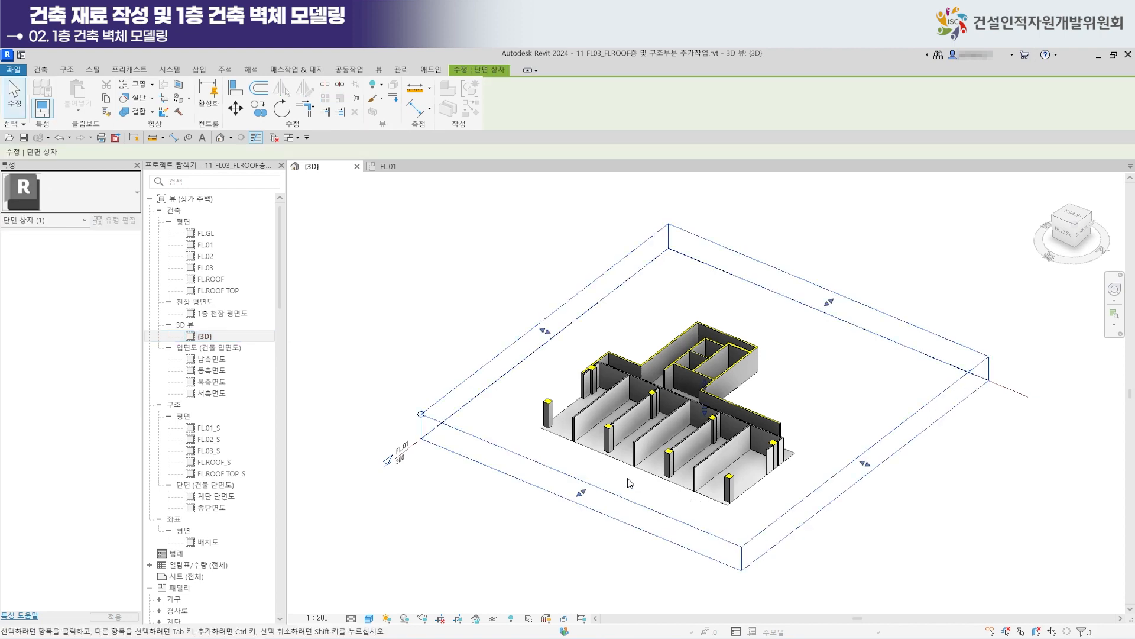
{"action": "left_click", "coordinate": [207, 336]}
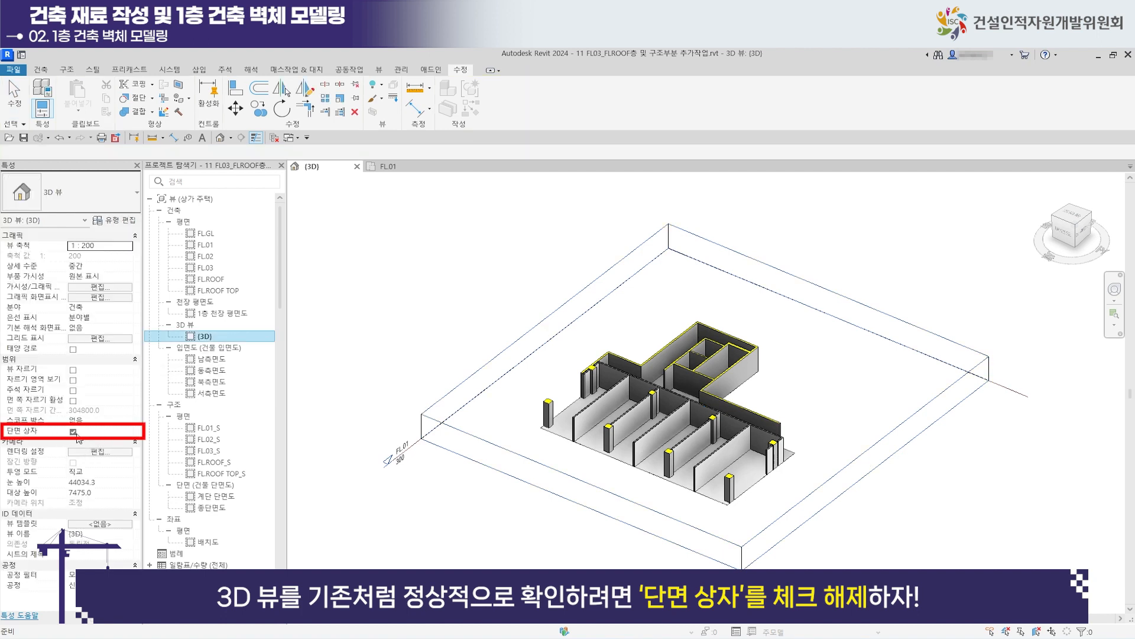
{"action": "left_click", "coordinate": [73, 432]}
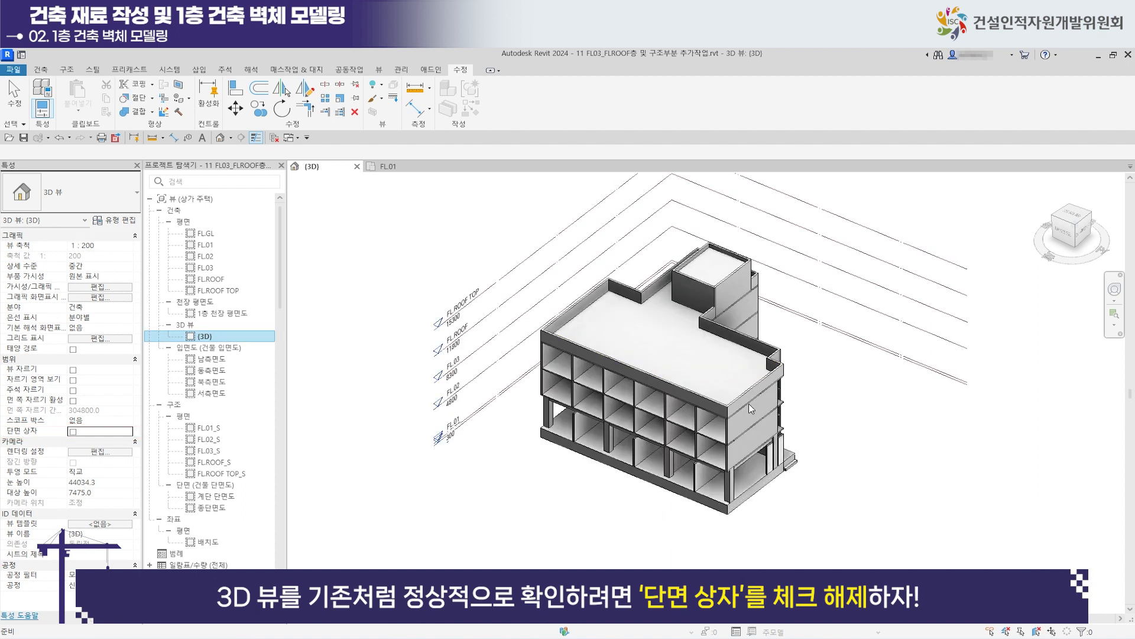
Examine the first-floor interior walls in the complete 3D building and return to the FL.01 floor plan.
{"action": "left_click", "coordinate": [539, 506]}
{"action": "middle_click_drag", "start_coordinate": [523, 514], "coordinate": [675, 419], "text": "shift"}
{"action": "scroll", "coordinate": [696, 408], "scroll_direction": "up", "scroll_amount": 4}
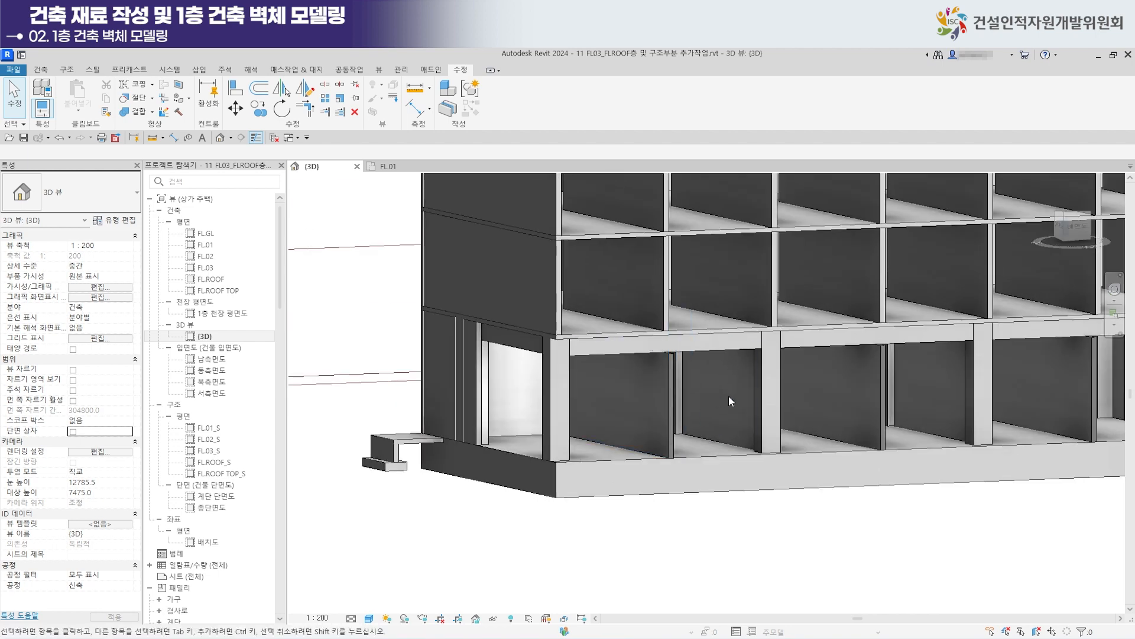
{"action": "middle_click_drag", "start_coordinate": [832, 438], "coordinate": [652, 533], "text": "shift"}
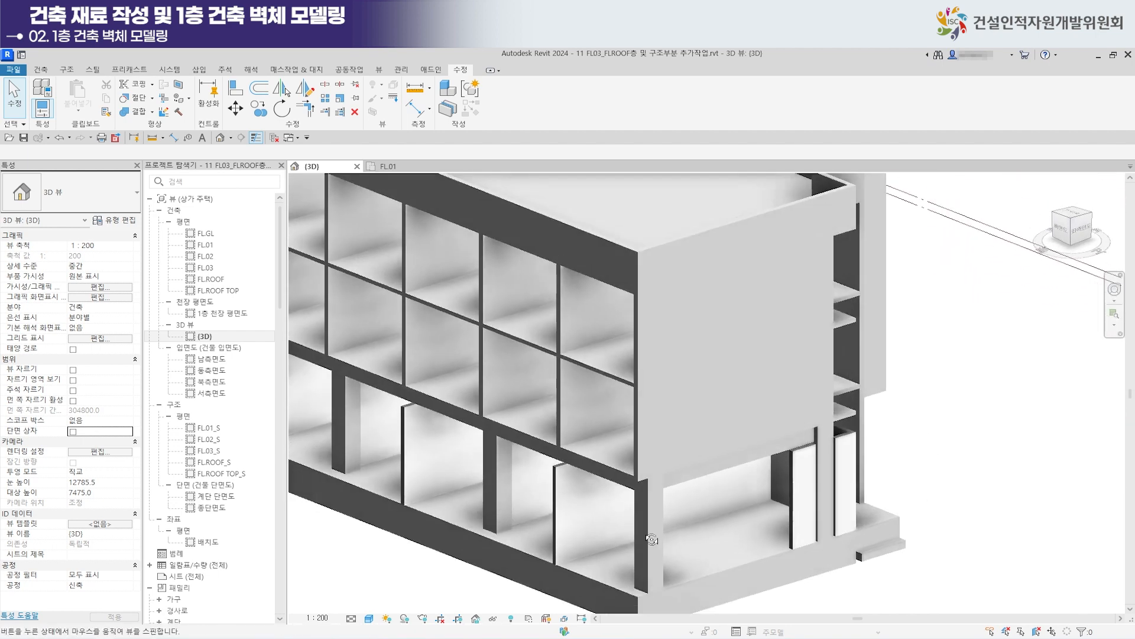
{"action": "middle_click_drag", "start_coordinate": [520, 436], "coordinate": [698, 451]}
{"action": "scroll", "coordinate": [551, 435], "scroll_direction": "down", "scroll_amount": 5}
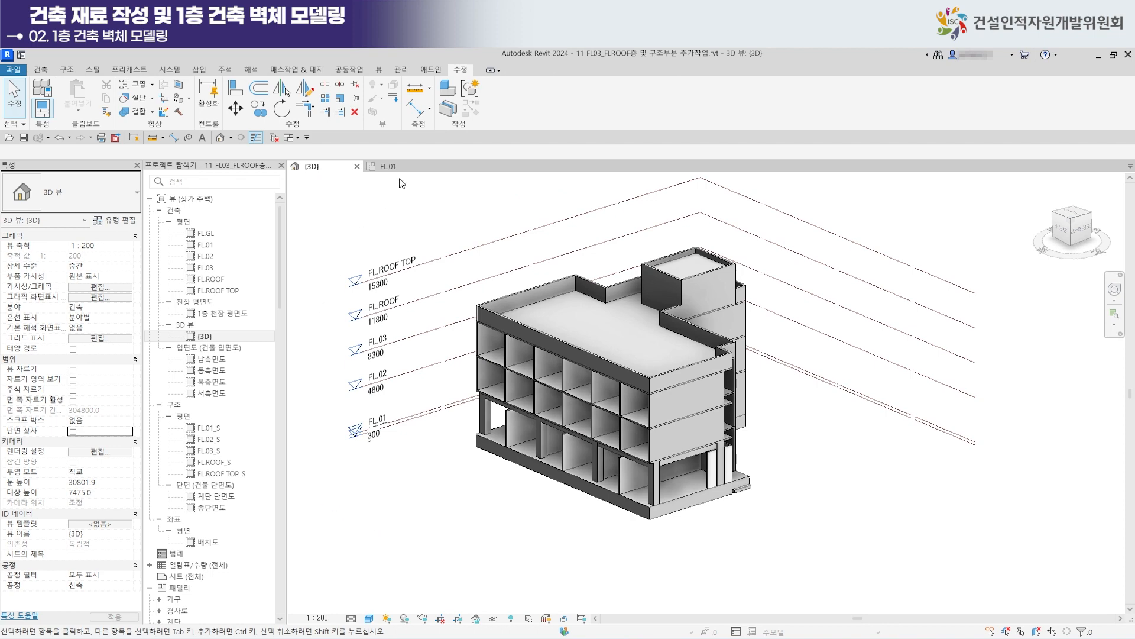
{"action": "left_click", "coordinate": [388, 167]}
{"action": "scroll", "coordinate": [491, 449], "scroll_direction": "up", "scroll_amount": 3}
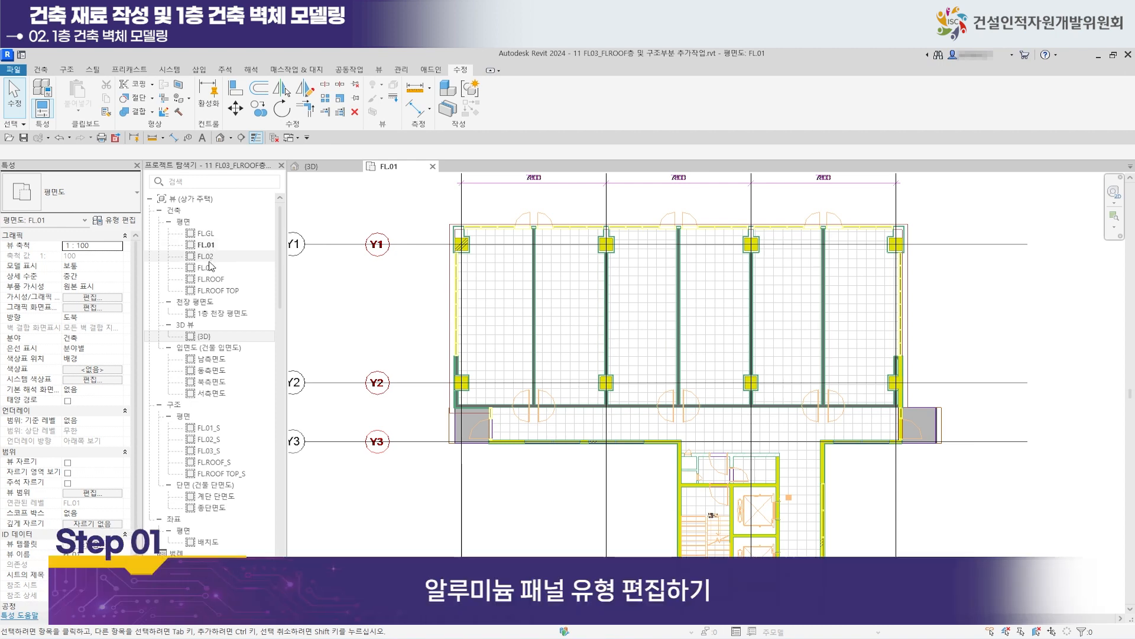
Start an architectural wall in the FL.01 plan using the basic wall type #W1.
{"action": "scroll", "coordinate": [455, 223], "scroll_direction": "up", "scroll_amount": 5}
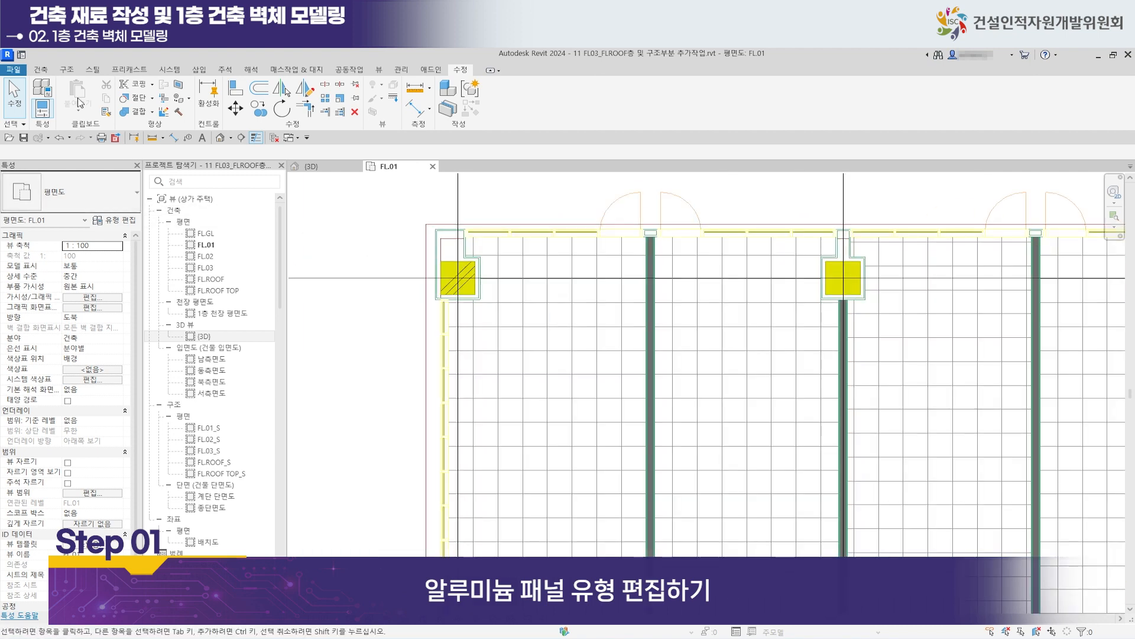
{"action": "left_click", "coordinate": [40, 69]}
{"action": "left_click", "coordinate": [43, 95]}
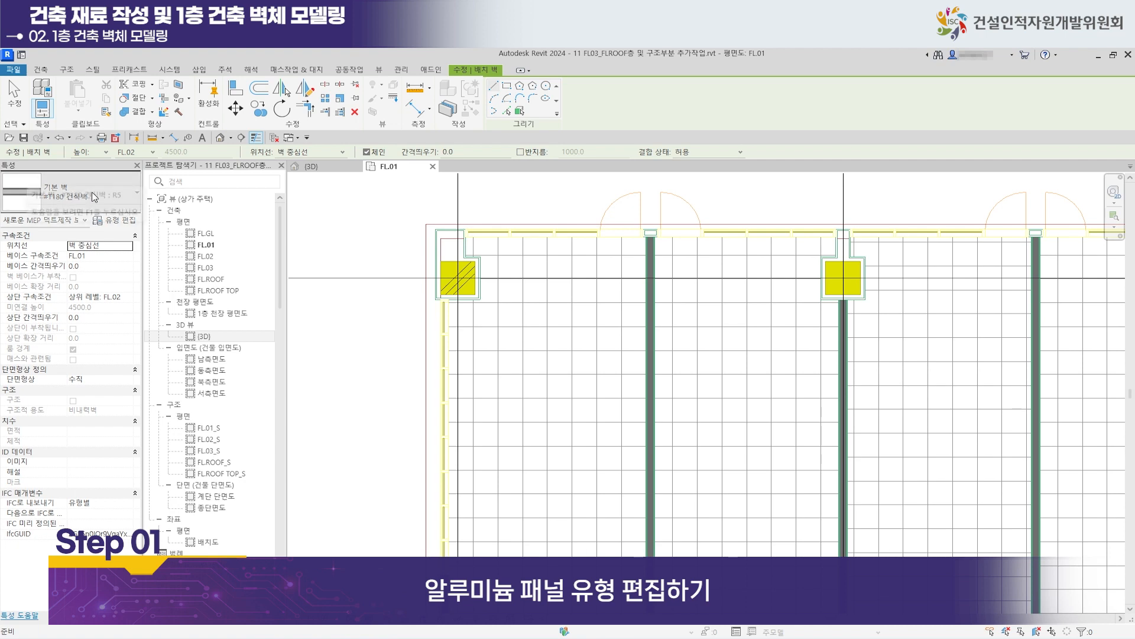
{"action": "left_click", "coordinate": [109, 193]}
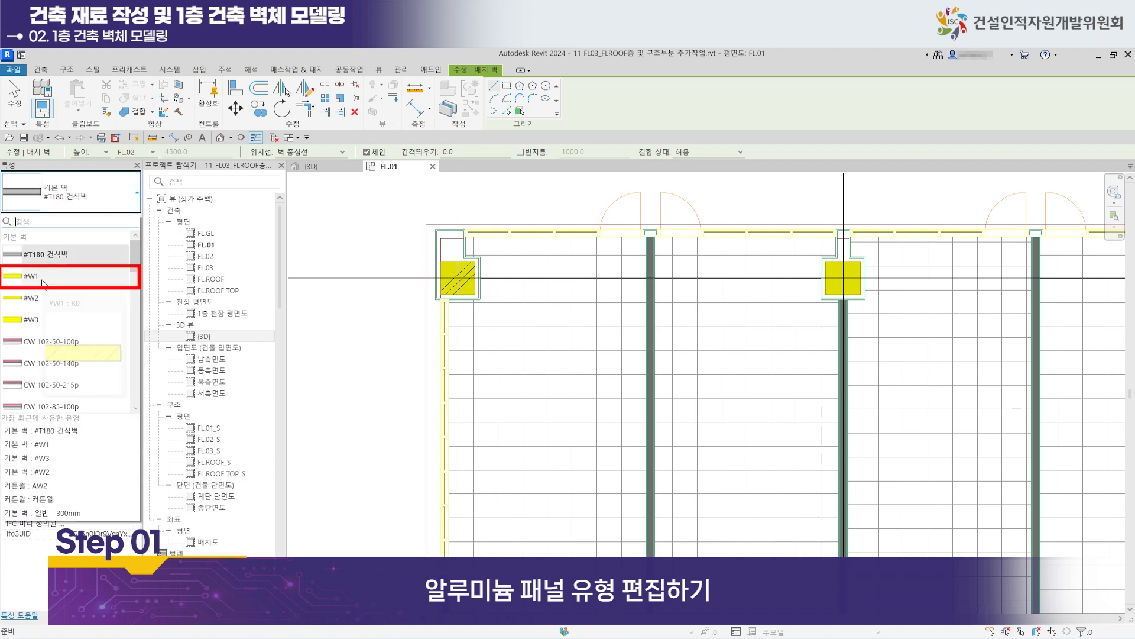
{"action": "left_click", "coordinate": [42, 278]}
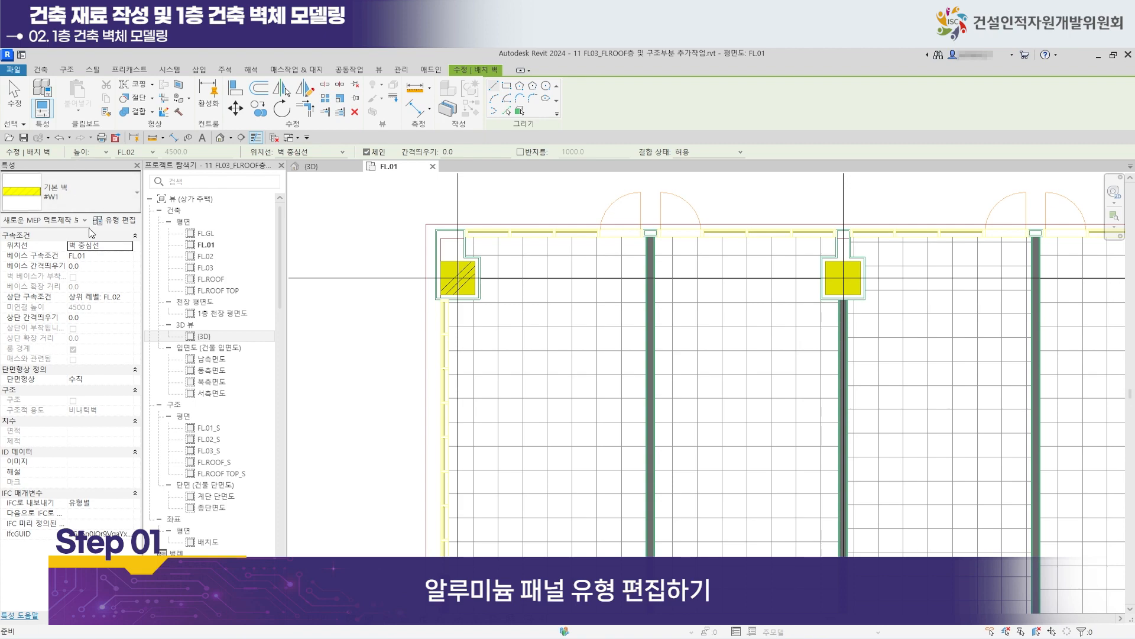
Duplicate the #W1 wall type and name the copy #T30 AL패널.
{"action": "left_click", "coordinate": [127, 222]}
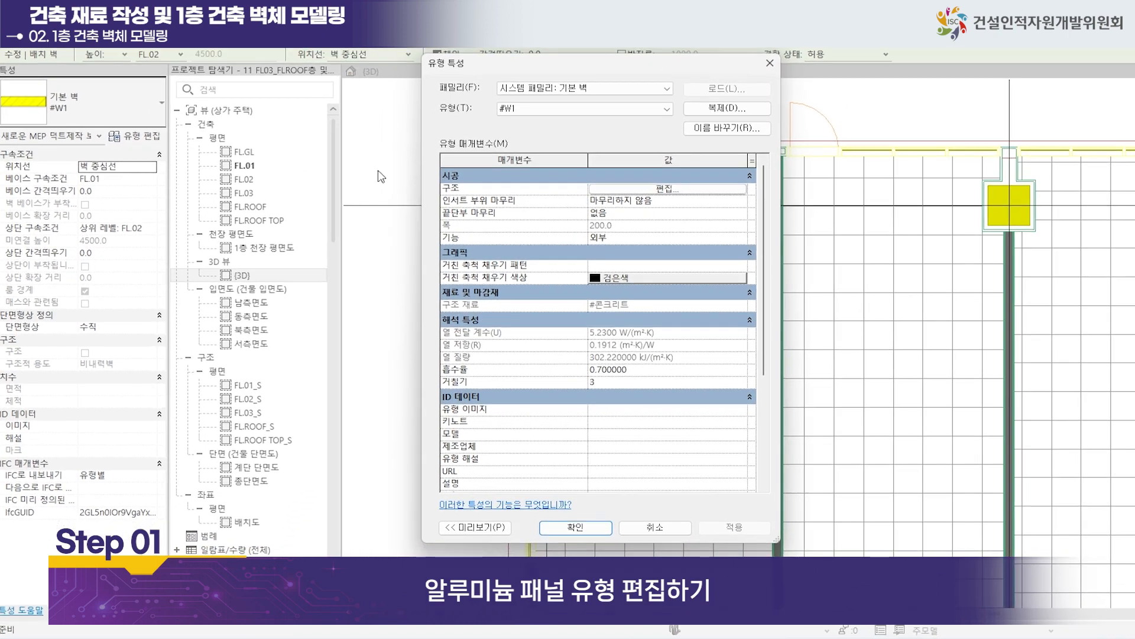
{"action": "left_click", "coordinate": [729, 109]}
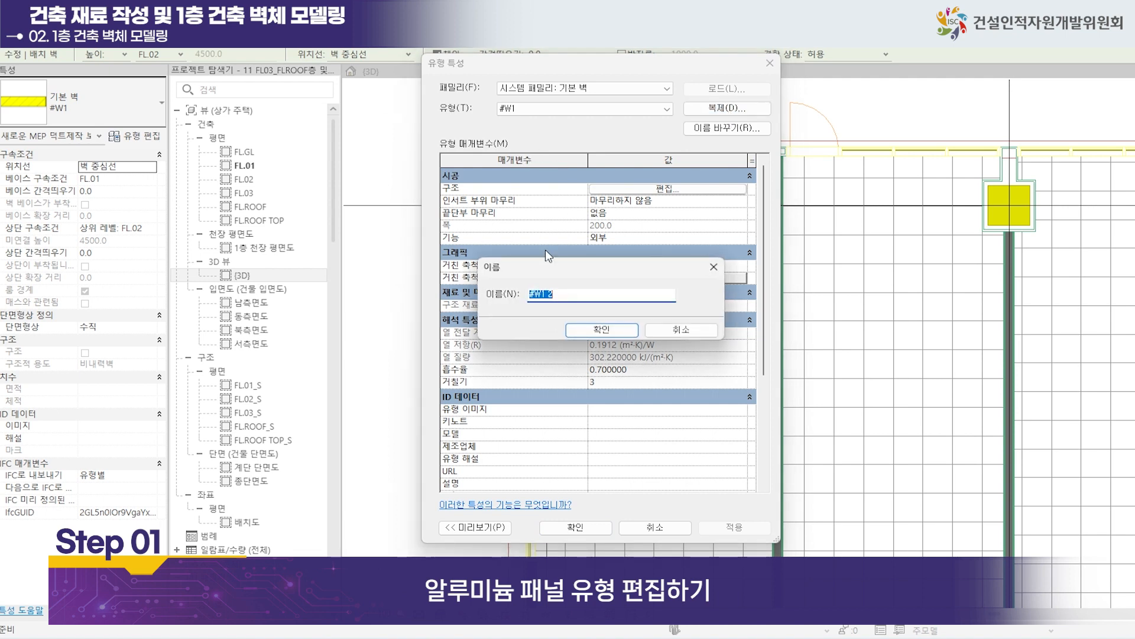
{"action": "left_click", "coordinate": [541, 296]}
{"action": "double_click", "coordinate": [536, 295]}
{"action": "type", "text": "#T"}
{"action": "type", "text": "패너"}
{"action": "left_click", "coordinate": [611, 335]}
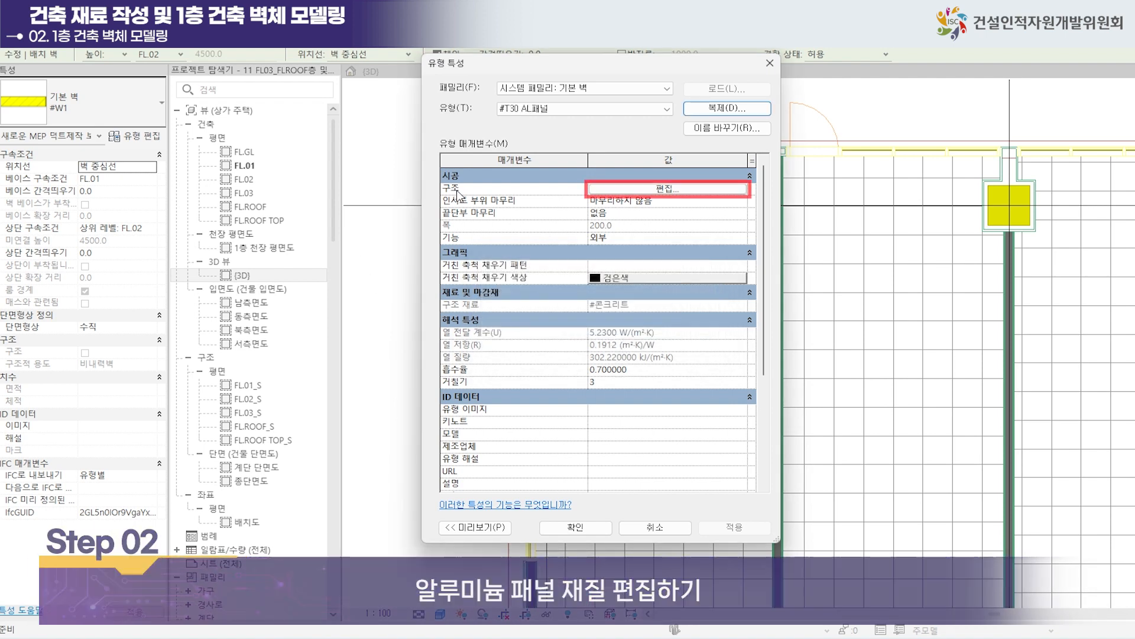
Set the structure layer of #T30 AL패널 to material #알루미늄_패널 with a thickness of 30 mm.
{"action": "left_click", "coordinate": [672, 188]}
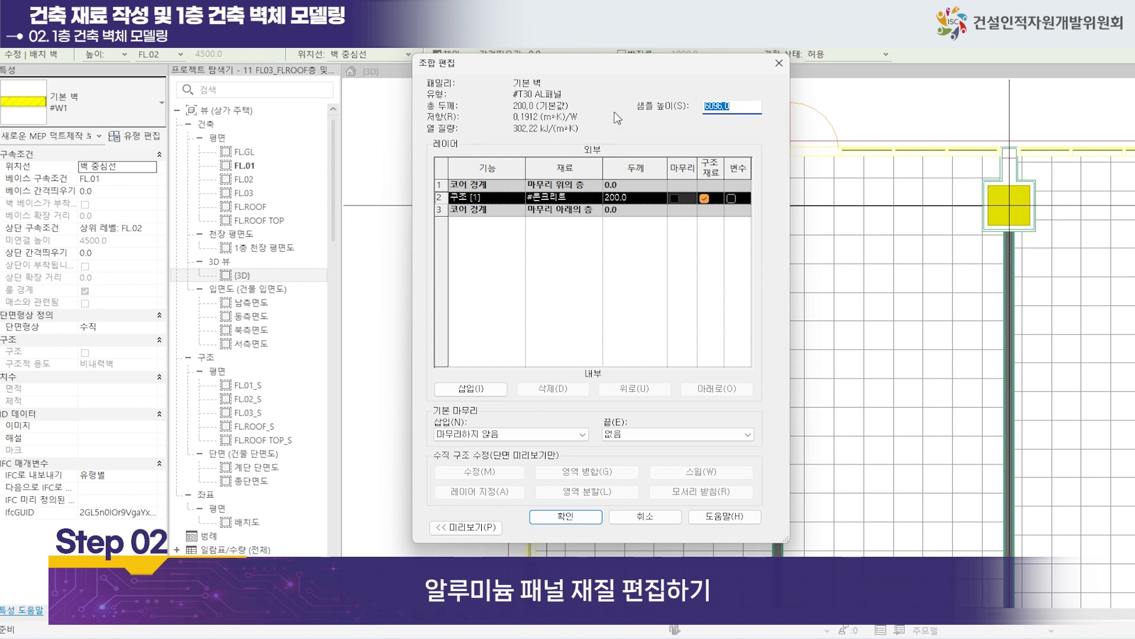
{"action": "left_click", "coordinate": [599, 200]}
{"action": "left_click", "coordinate": [597, 197]}
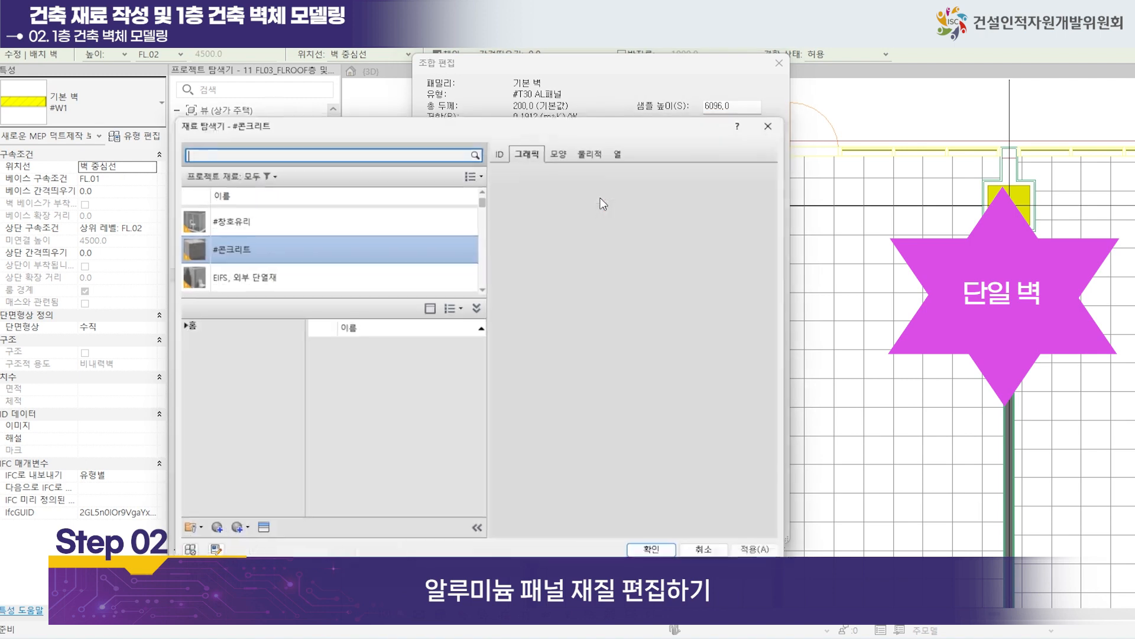
{"action": "left_click", "coordinate": [248, 220]}
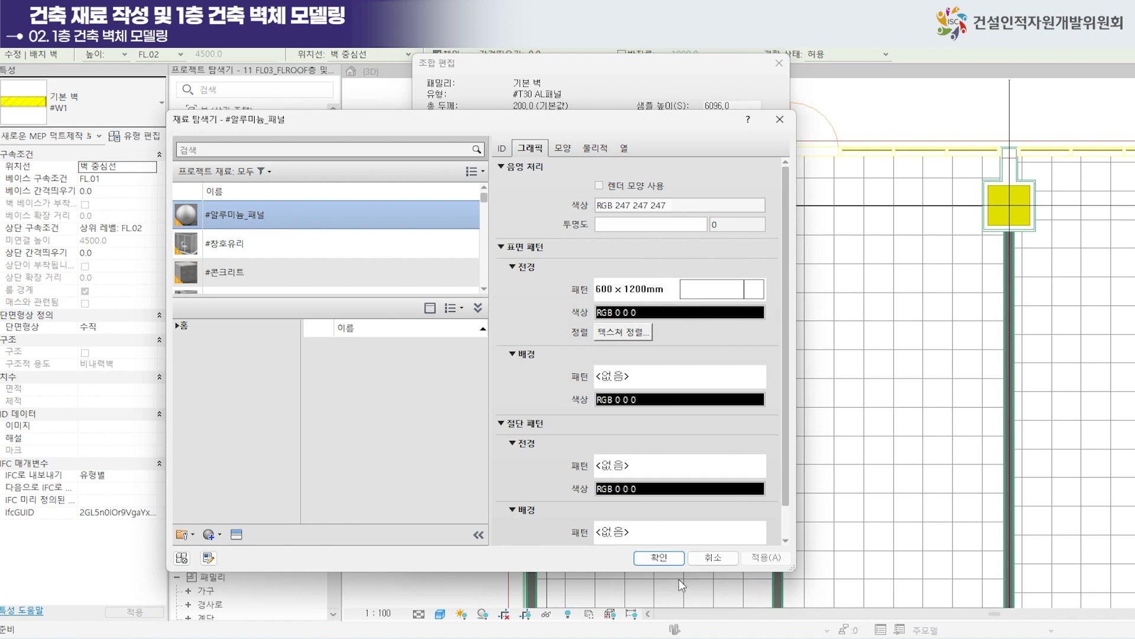
{"action": "left_click", "coordinate": [667, 558]}
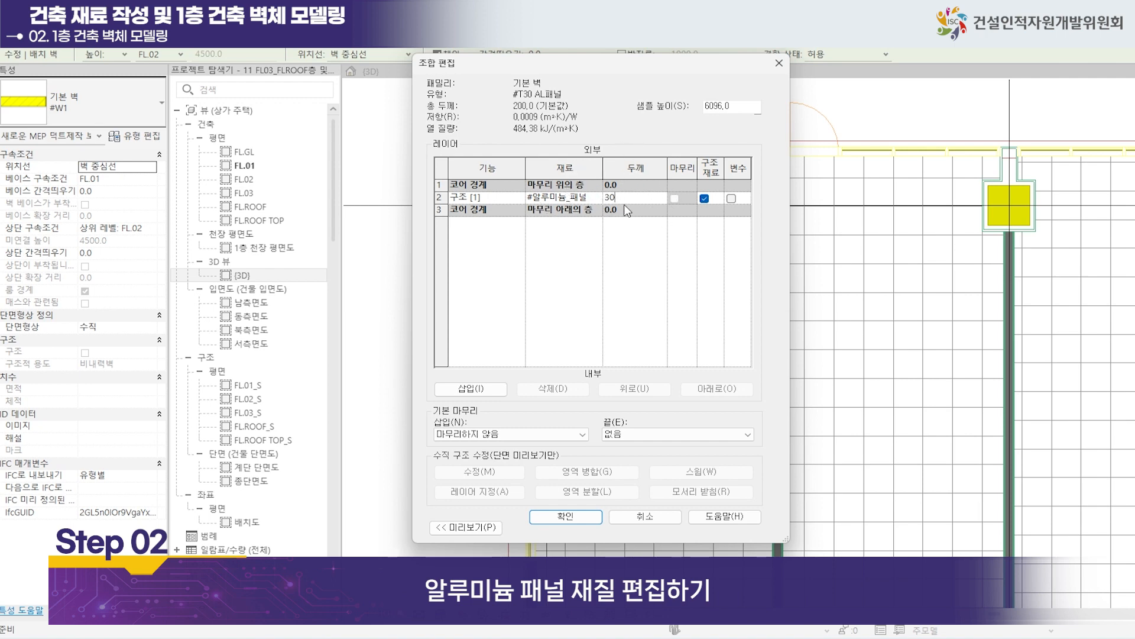
{"action": "left_click", "coordinate": [566, 517]}
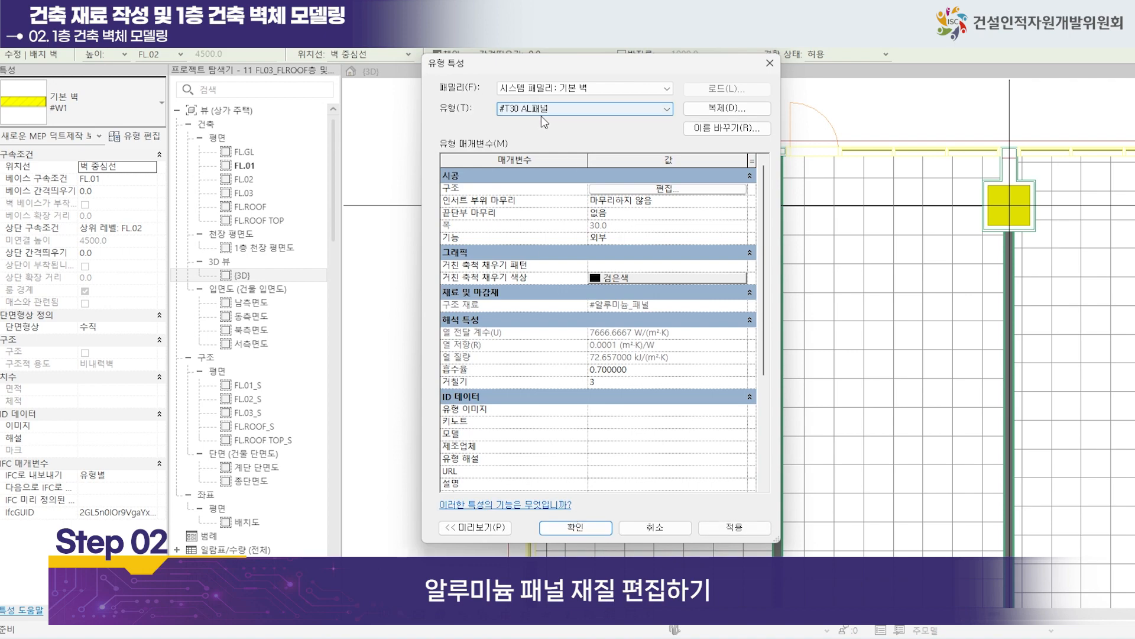
{"action": "left_click", "coordinate": [588, 528]}
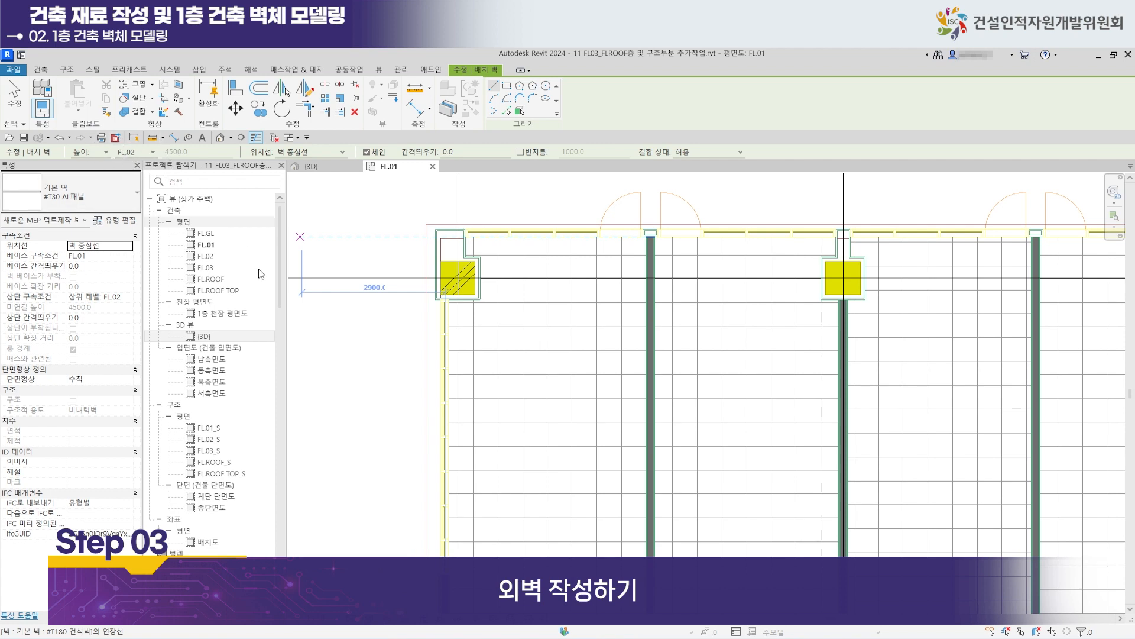
Draw a closed loop of #T30 AL패널 walls around the corner column on grid Y1, following the centre of the CAD finish outline.
{"action": "scroll", "coordinate": [473, 248], "scroll_direction": "up", "scroll_amount": 4}
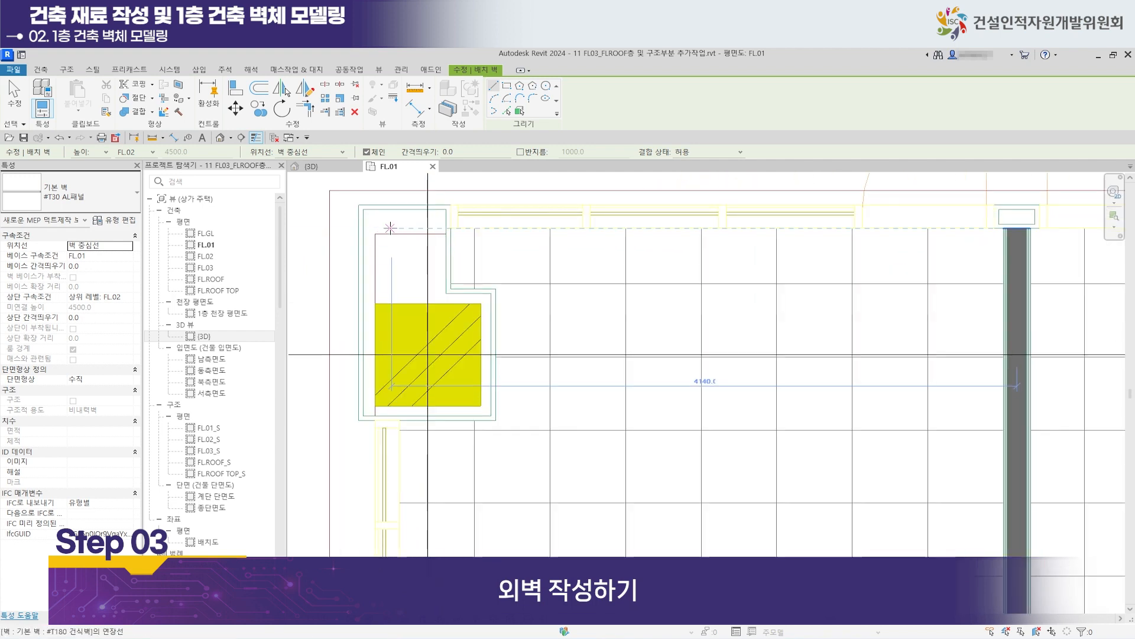
{"action": "middle_click_drag", "start_coordinate": [391, 227], "coordinate": [413, 272]}
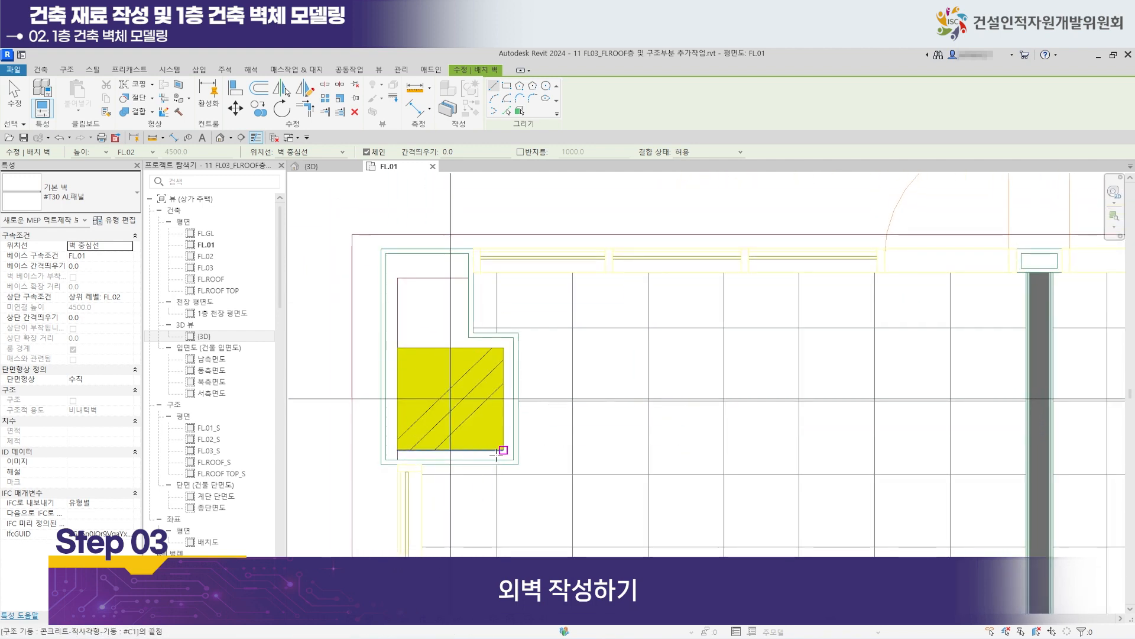
{"action": "scroll", "coordinate": [384, 255], "scroll_direction": "up", "scroll_amount": 2}
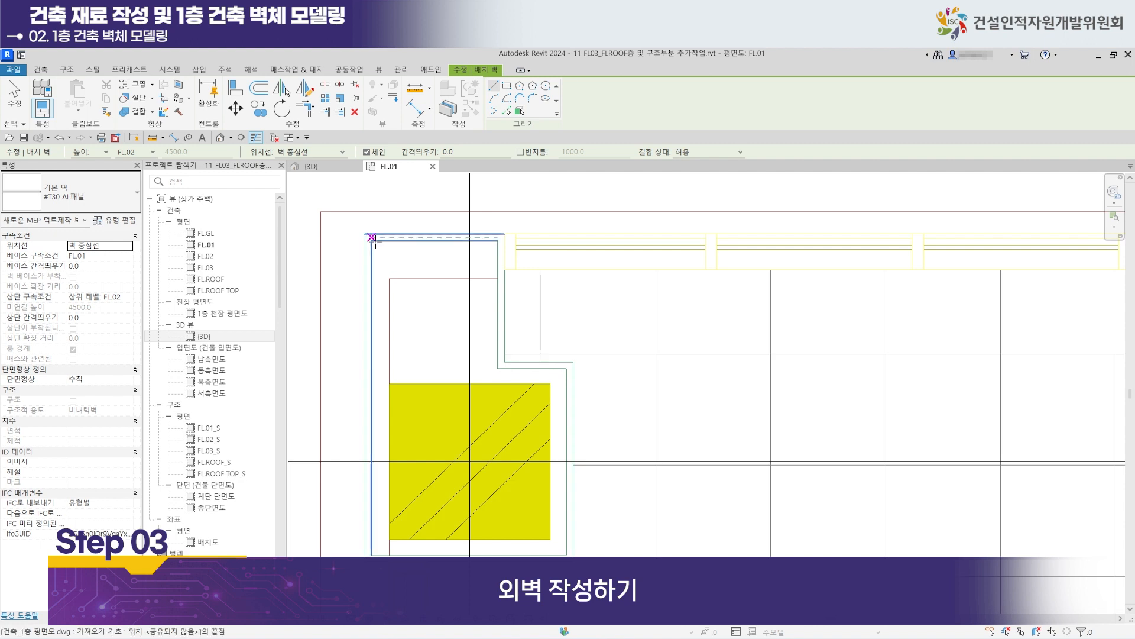
{"action": "scroll", "coordinate": [378, 233], "scroll_direction": "up", "scroll_amount": 2}
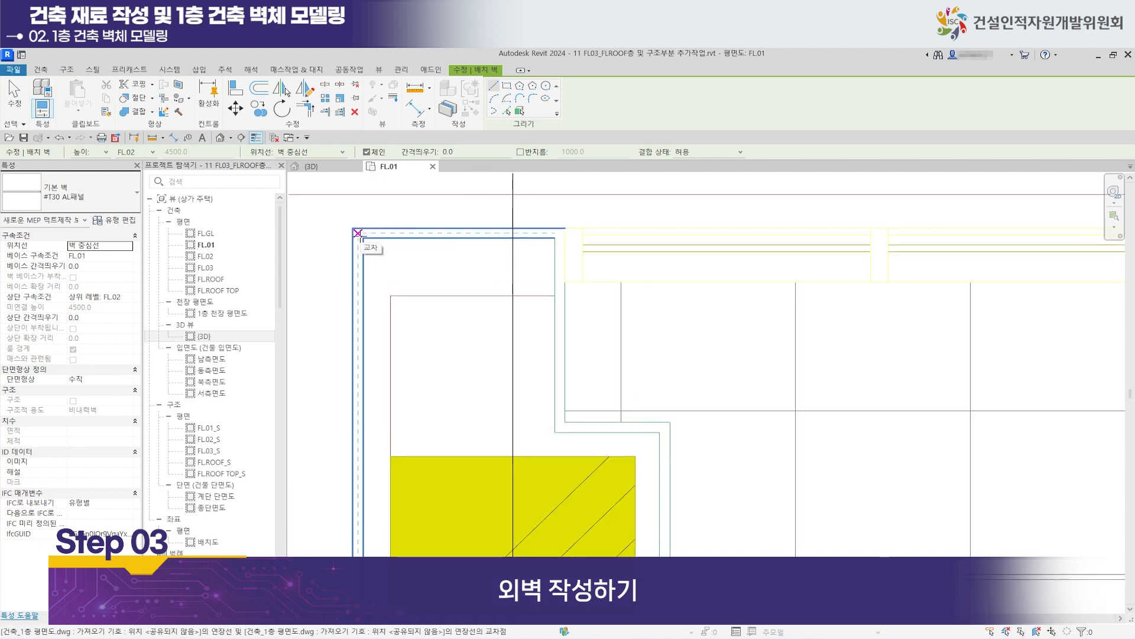
{"action": "left_click", "coordinate": [358, 233]}
{"action": "left_click", "coordinate": [559, 236]}
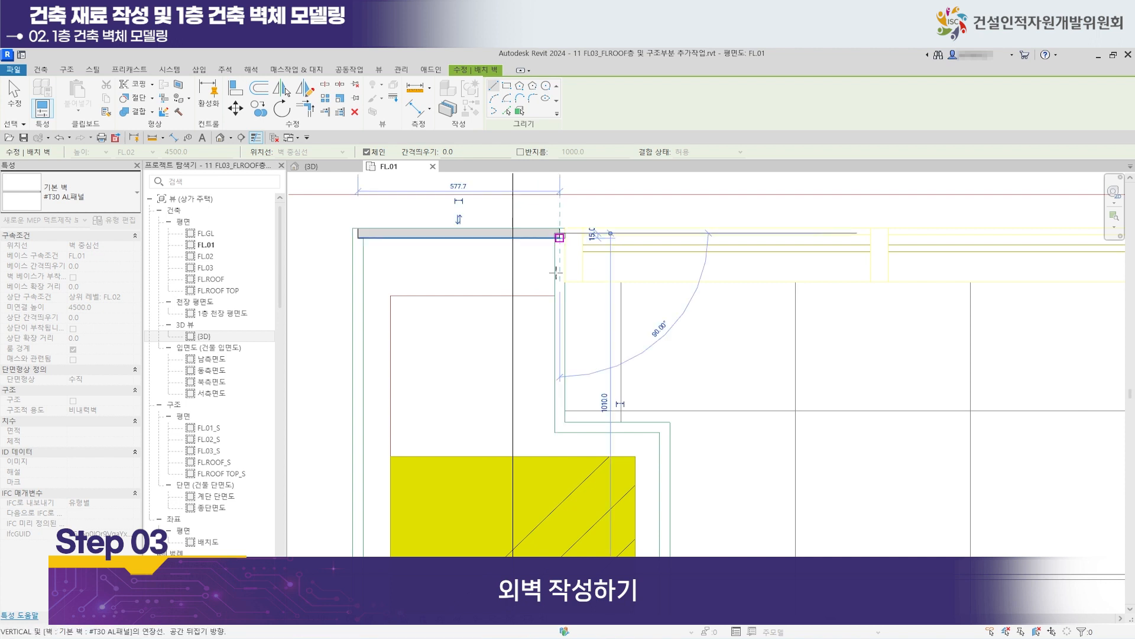
{"action": "left_click", "coordinate": [560, 429]}
{"action": "middle_click_drag", "start_coordinate": [608, 432], "coordinate": [598, 309]}
{"action": "left_click", "coordinate": [654, 309]}
{"action": "middle_click_drag", "start_coordinate": [649, 525], "coordinate": [649, 346]}
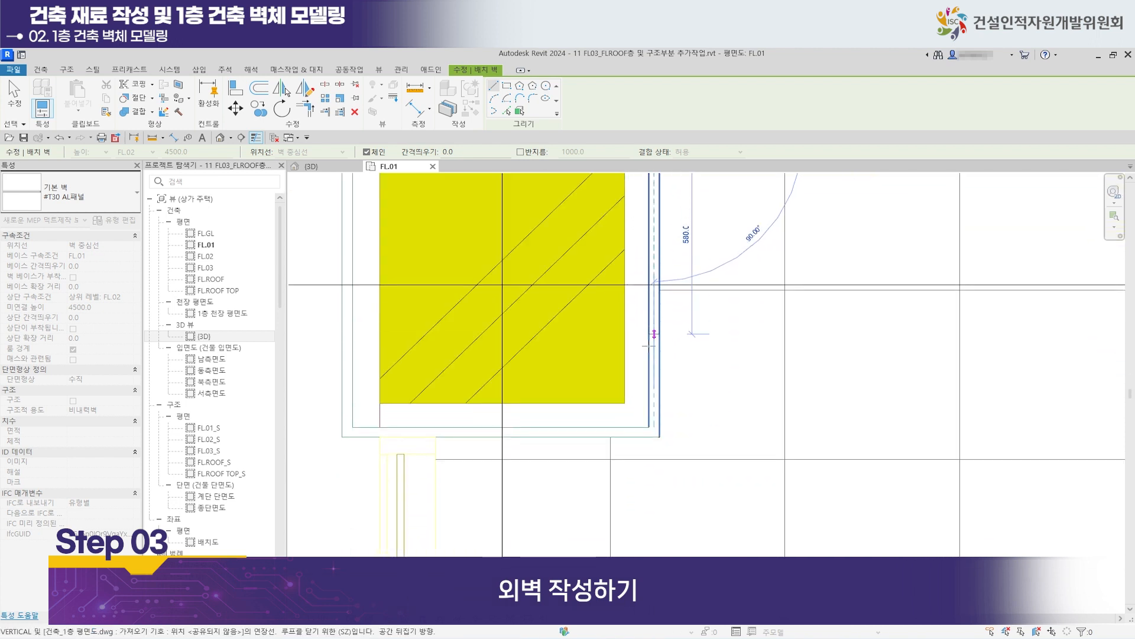
{"action": "left_click", "coordinate": [654, 432]}
{"action": "left_click", "coordinate": [367, 432]}
{"action": "middle_click_drag", "start_coordinate": [382, 296], "coordinate": [381, 451]}
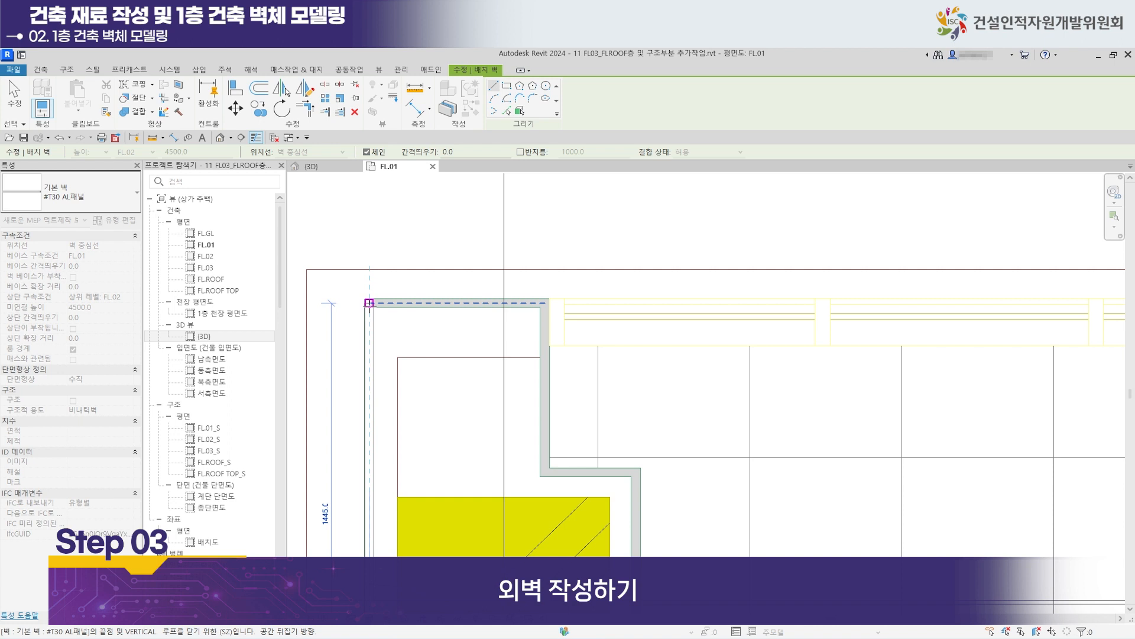
{"action": "left_click", "coordinate": [369, 303]}
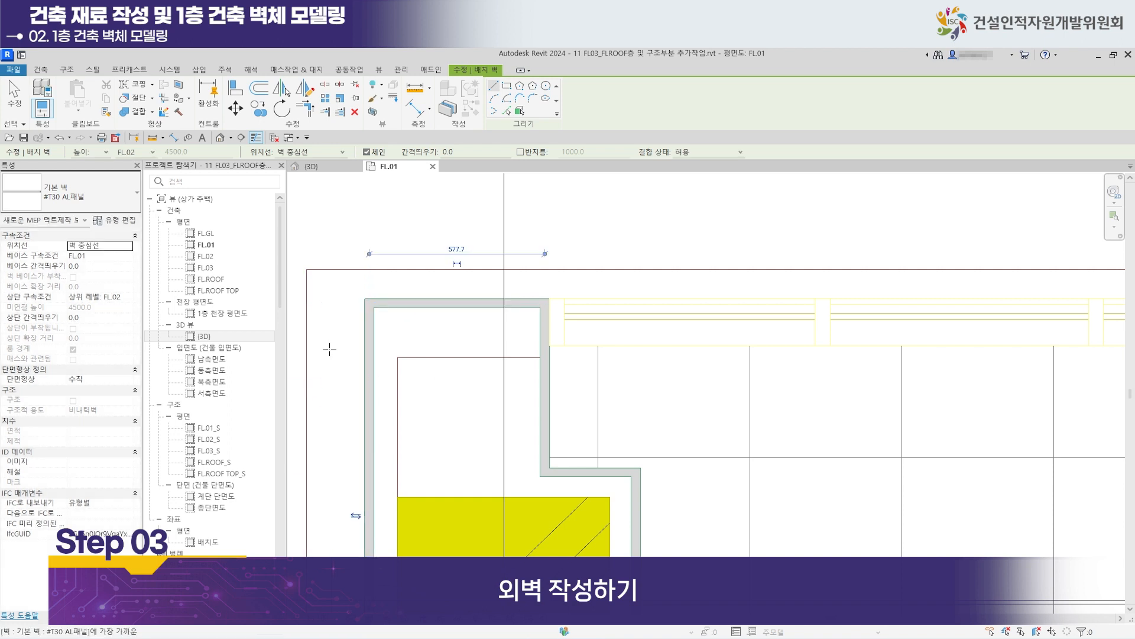
Examine the aluminium panel walls around the corner column in the 3D view.
{"action": "left_click", "coordinate": [339, 168]}
{"action": "scroll", "coordinate": [556, 420], "scroll_direction": "up", "scroll_amount": 6}
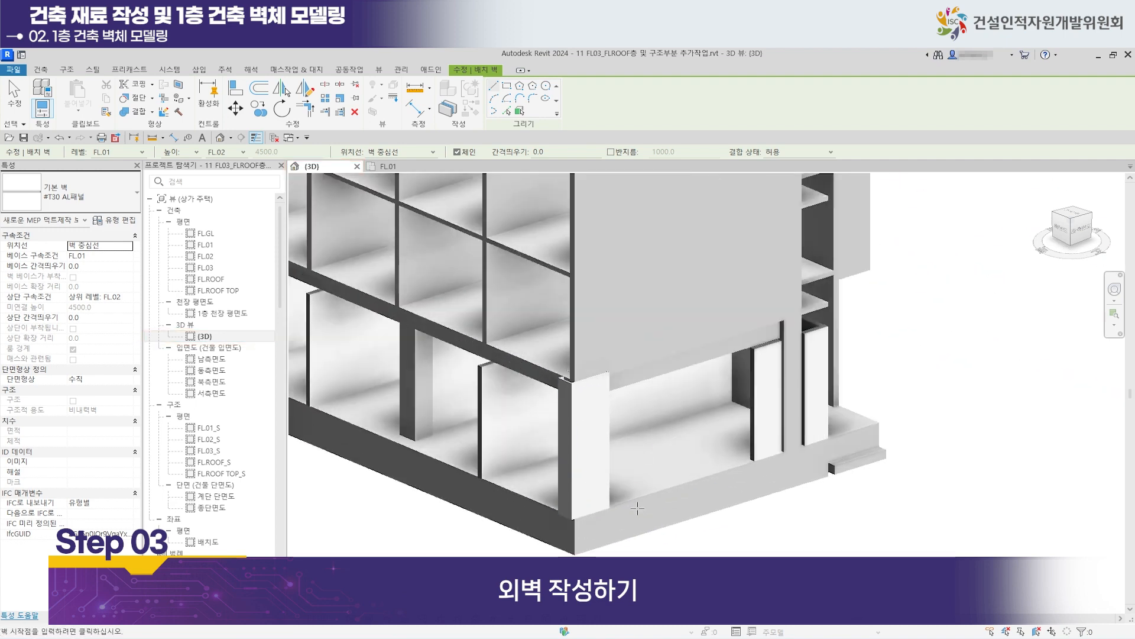
{"action": "scroll", "coordinate": [587, 438], "scroll_direction": "up", "scroll_amount": 3}
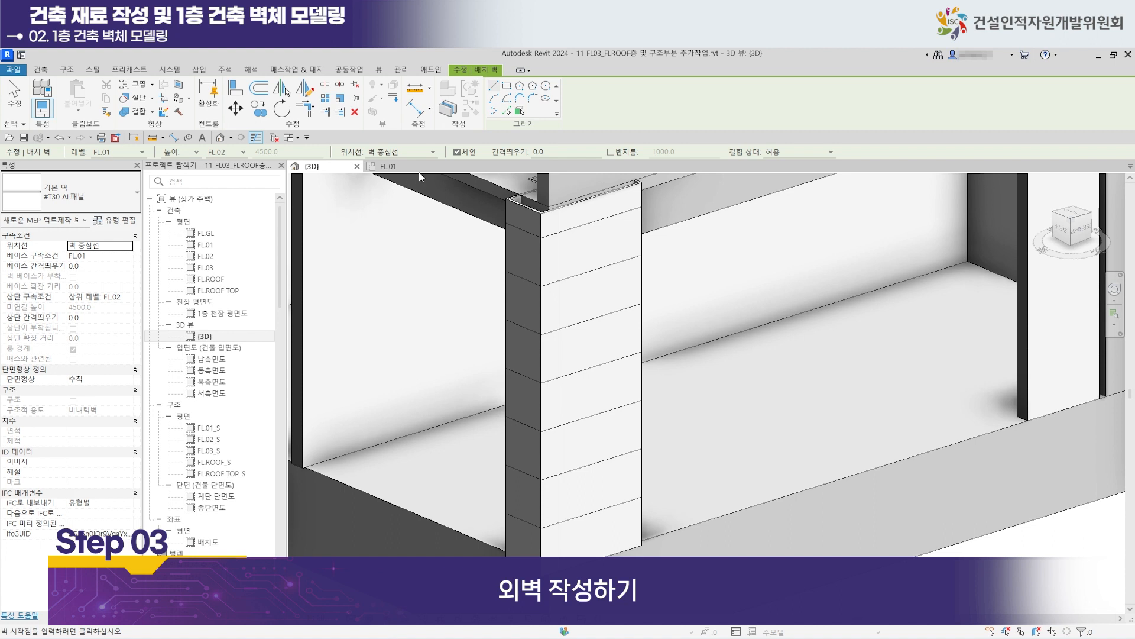
In the FL.01 plan, draw a closed rectangle of panel walls, 270 mm wide, around the first partition's end between the doors.
{"action": "left_click", "coordinate": [390, 166]}
{"action": "scroll", "coordinate": [586, 303], "scroll_direction": "down", "scroll_amount": 2}
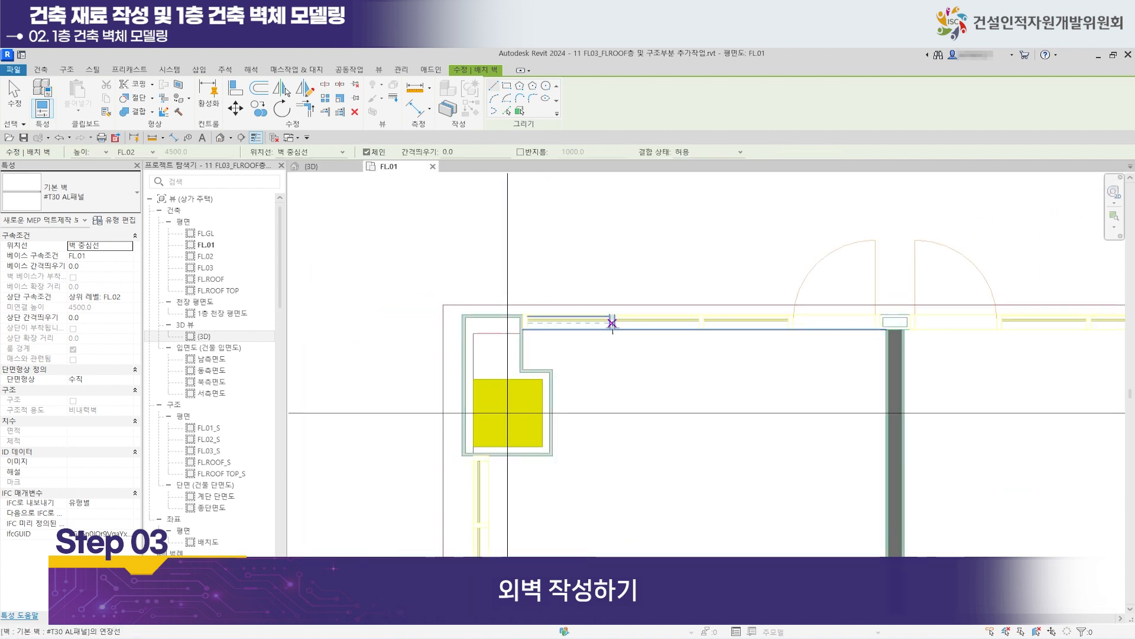
{"action": "middle_click_drag", "start_coordinate": [586, 302], "coordinate": [461, 422]}
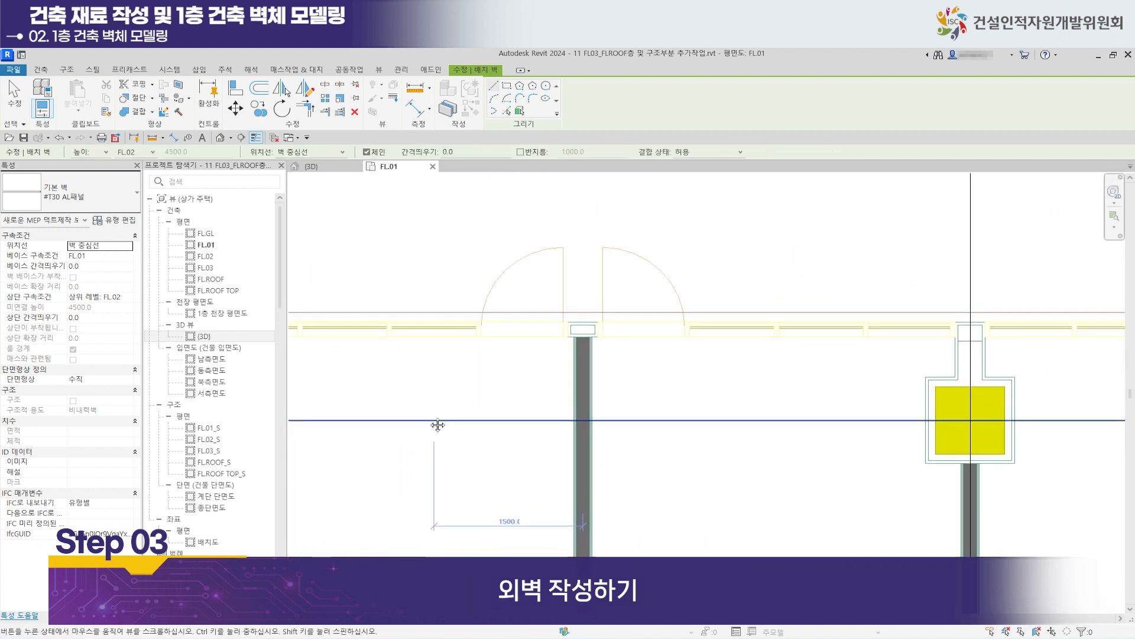
{"action": "scroll", "coordinate": [591, 319], "scroll_direction": "up", "scroll_amount": 4}
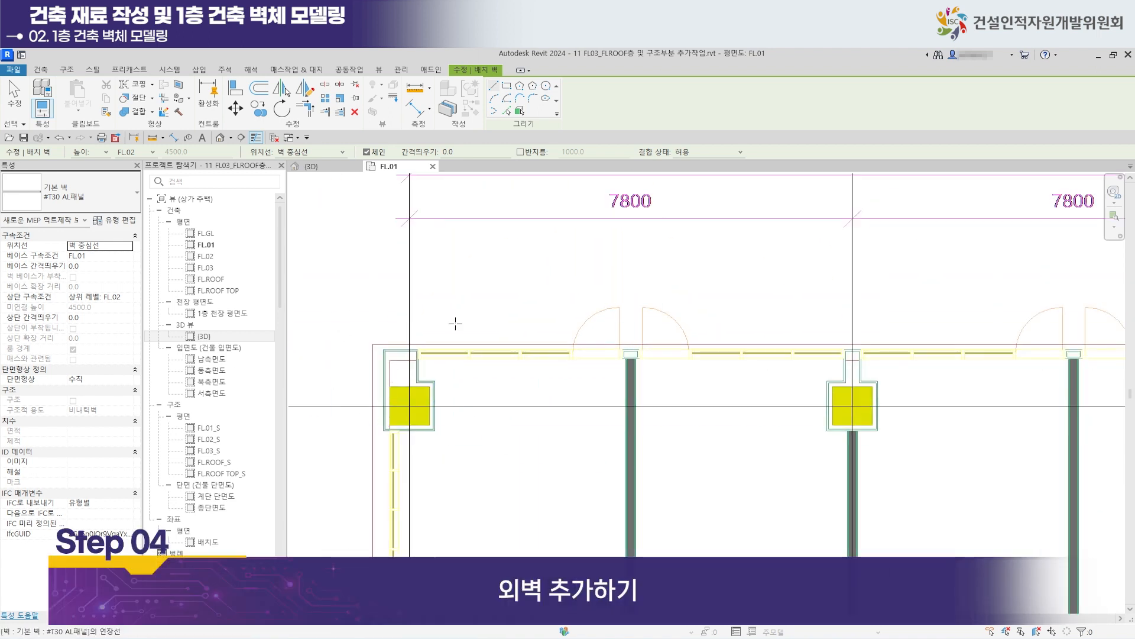
{"action": "scroll", "coordinate": [609, 384], "scroll_direction": "up", "scroll_amount": 5}
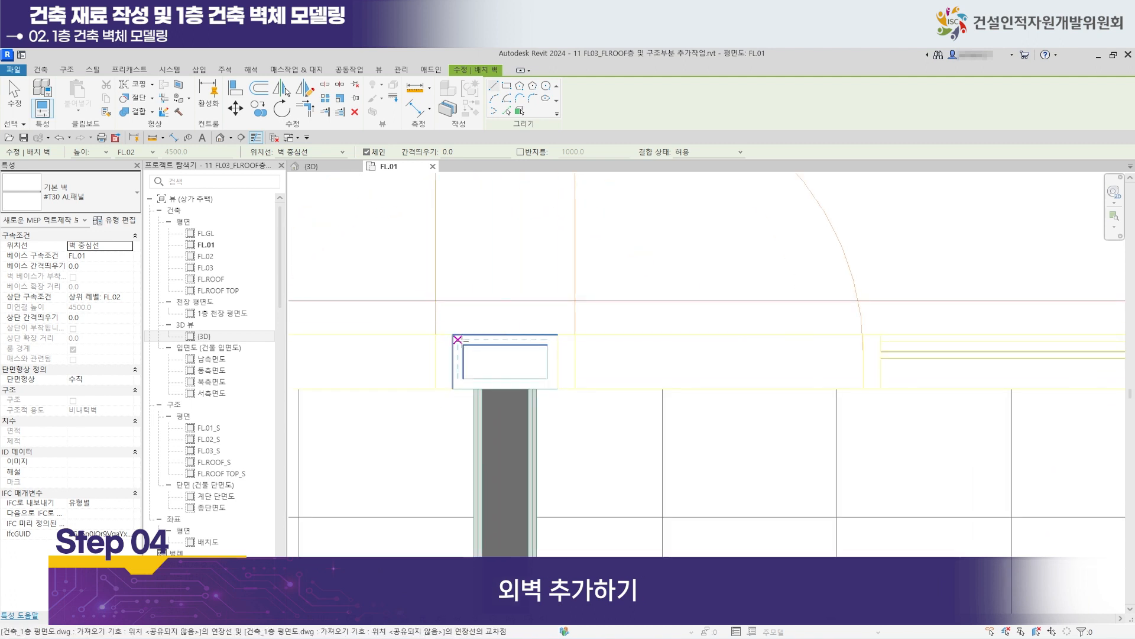
{"action": "left_click", "coordinate": [458, 339]}
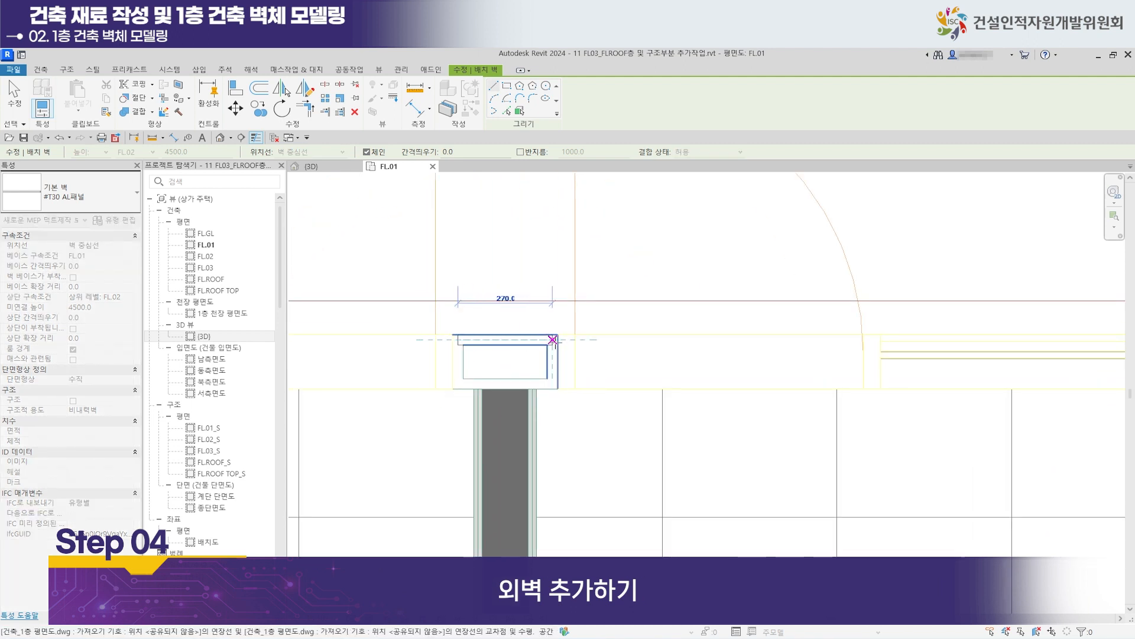
{"action": "left_click", "coordinate": [553, 339]}
{"action": "left_click", "coordinate": [553, 383]}
{"action": "left_click", "coordinate": [458, 383]}
{"action": "left_click", "coordinate": [457, 339]}
Draw #T30 AL패널 walls around the next column's finish outline, from its 270 mm wide neck end along the right side to the lower-right corner.
{"action": "scroll", "coordinate": [717, 406], "scroll_direction": "down", "scroll_amount": 3}
{"action": "middle_click_drag", "start_coordinate": [718, 406], "coordinate": [473, 379]}
{"action": "scroll", "coordinate": [681, 371], "scroll_direction": "up", "scroll_amount": 5}
{"action": "scroll", "coordinate": [697, 355], "scroll_direction": "down", "scroll_amount": 3}
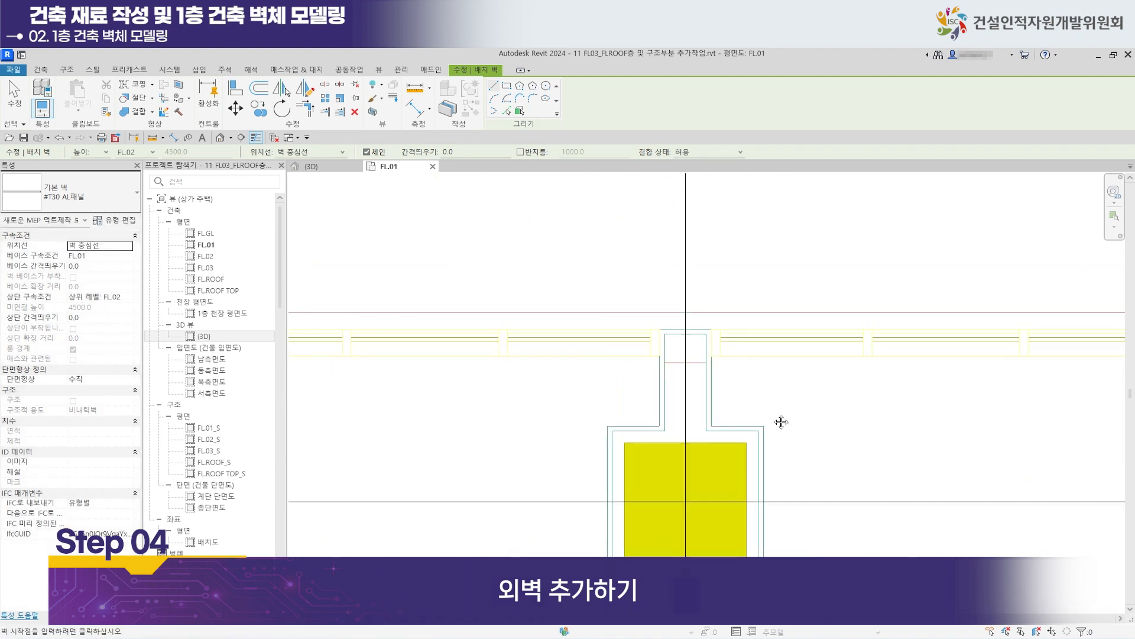
{"action": "middle_click_drag", "start_coordinate": [781, 424], "coordinate": [665, 335]}
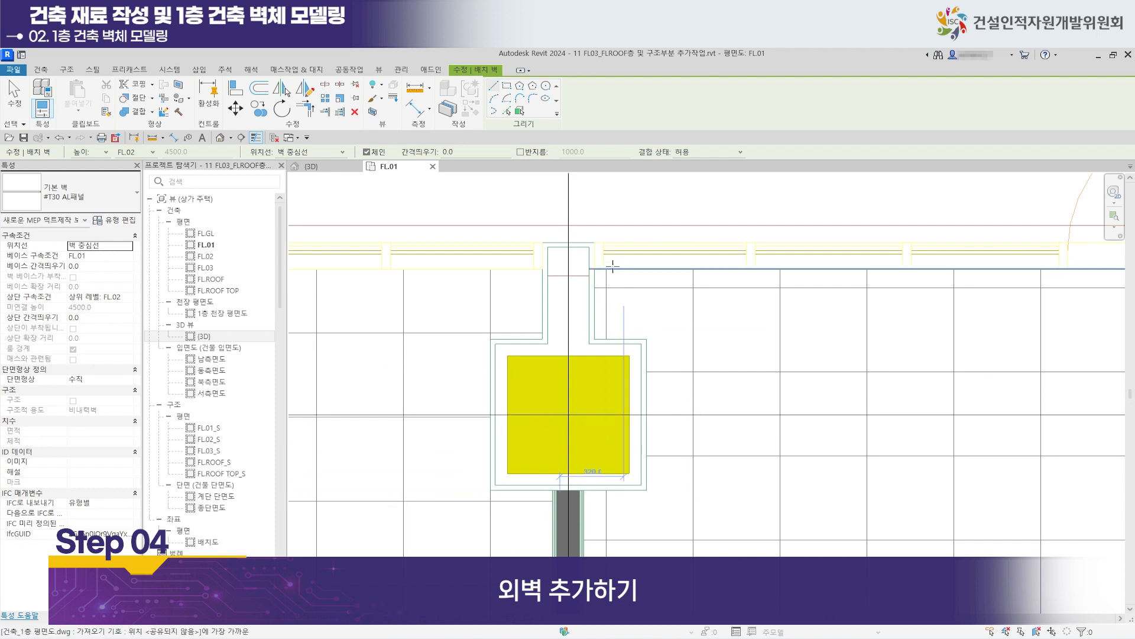
{"action": "scroll", "coordinate": [610, 268], "scroll_direction": "up", "scroll_amount": 4}
{"action": "left_click", "coordinate": [436, 205]}
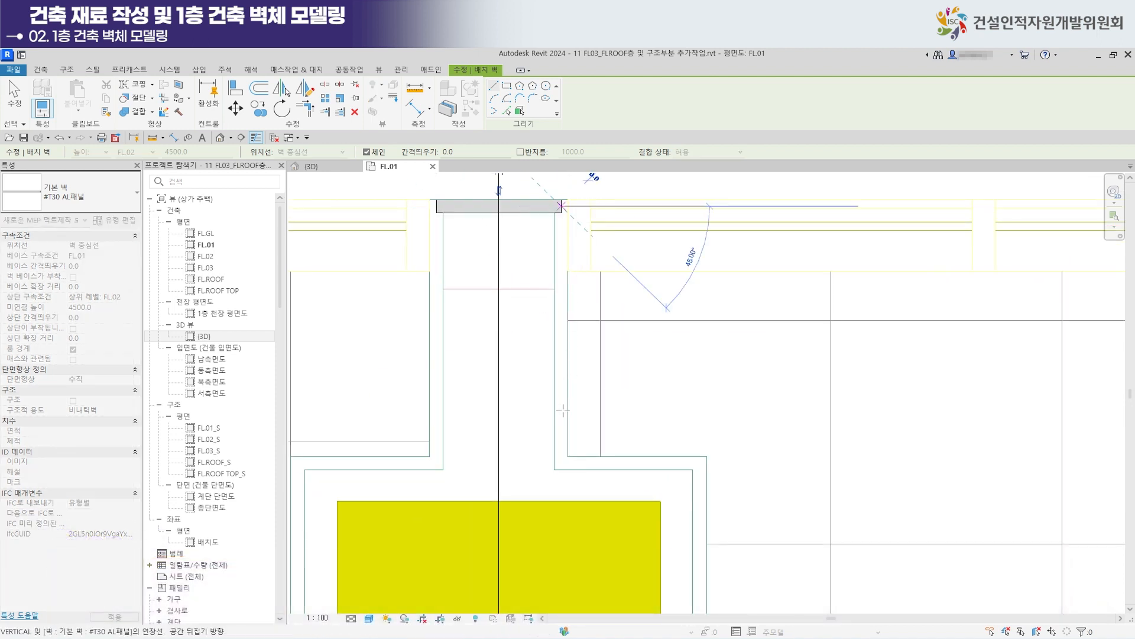
{"action": "left_click", "coordinate": [562, 463]}
{"action": "left_click", "coordinate": [700, 463]}
{"action": "middle_click_drag", "start_coordinate": [702, 465], "coordinate": [709, 340]}
{"action": "scroll", "coordinate": [709, 341], "scroll_direction": "down", "scroll_amount": 3}
{"action": "middle_click_drag", "start_coordinate": [723, 435], "coordinate": [717, 345]}
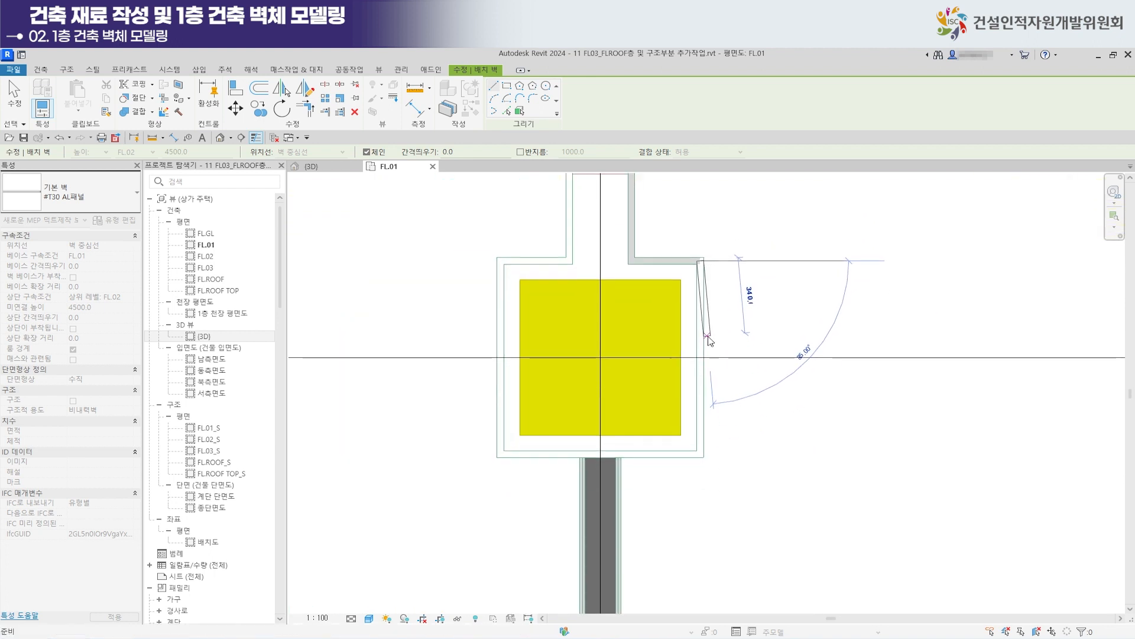
{"action": "scroll", "coordinate": [702, 453], "scroll_direction": "up", "scroll_amount": 2}
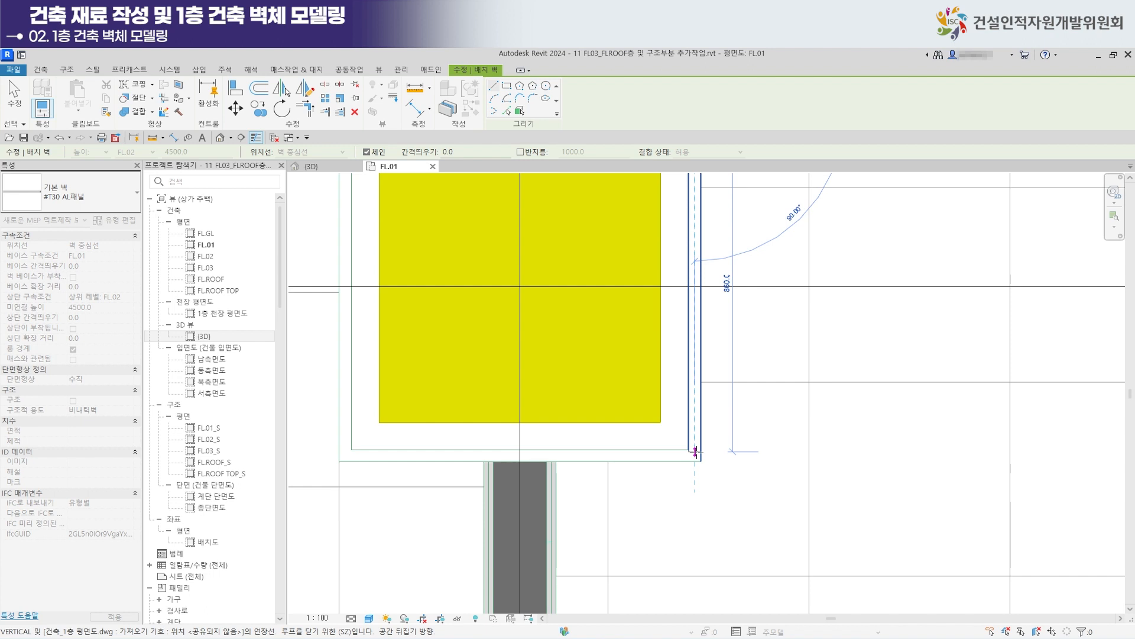
{"action": "left_click", "coordinate": [695, 455]}
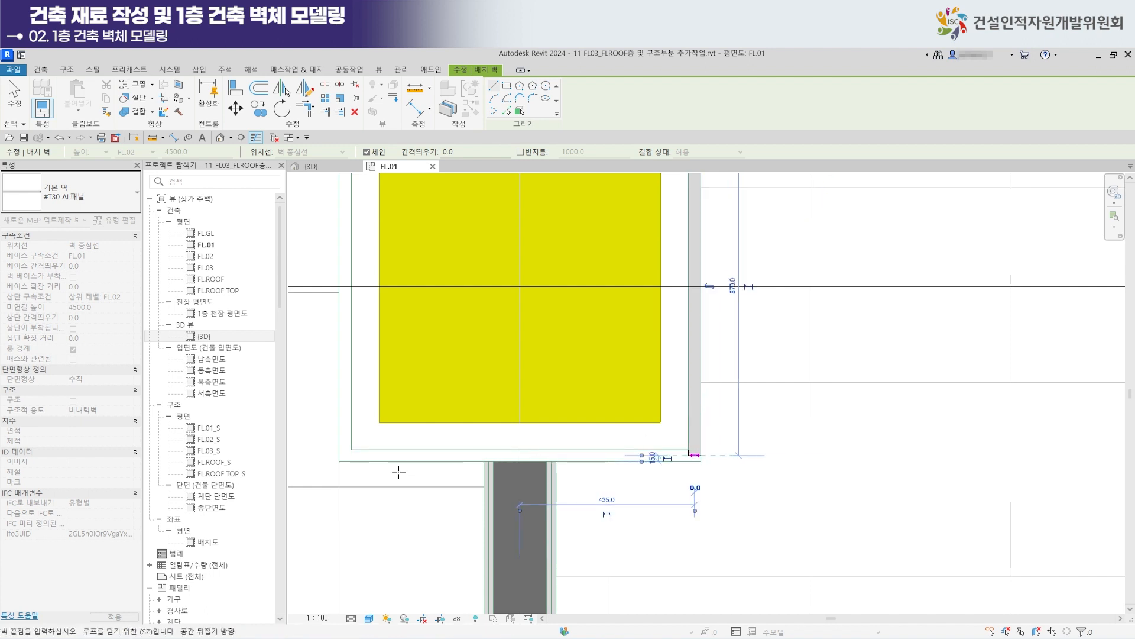
Close that column's panel wall loop along the lower edge, the left side, the shoulder and the left of the neck.
{"action": "left_click", "coordinate": [345, 455]}
{"action": "middle_click_drag", "start_coordinate": [376, 290], "coordinate": [414, 480]}
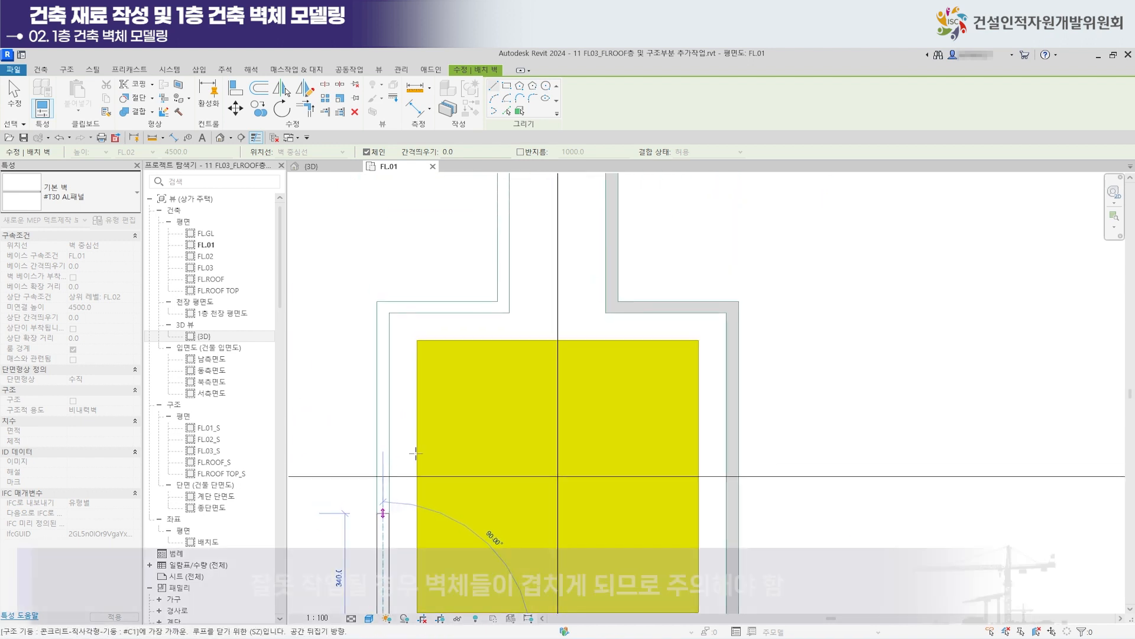
{"action": "left_click", "coordinate": [383, 307]}
{"action": "middle_click_drag", "start_coordinate": [502, 306], "coordinate": [492, 396]}
{"action": "left_click", "coordinate": [492, 397]}
{"action": "middle_click_drag", "start_coordinate": [494, 248], "coordinate": [484, 360]}
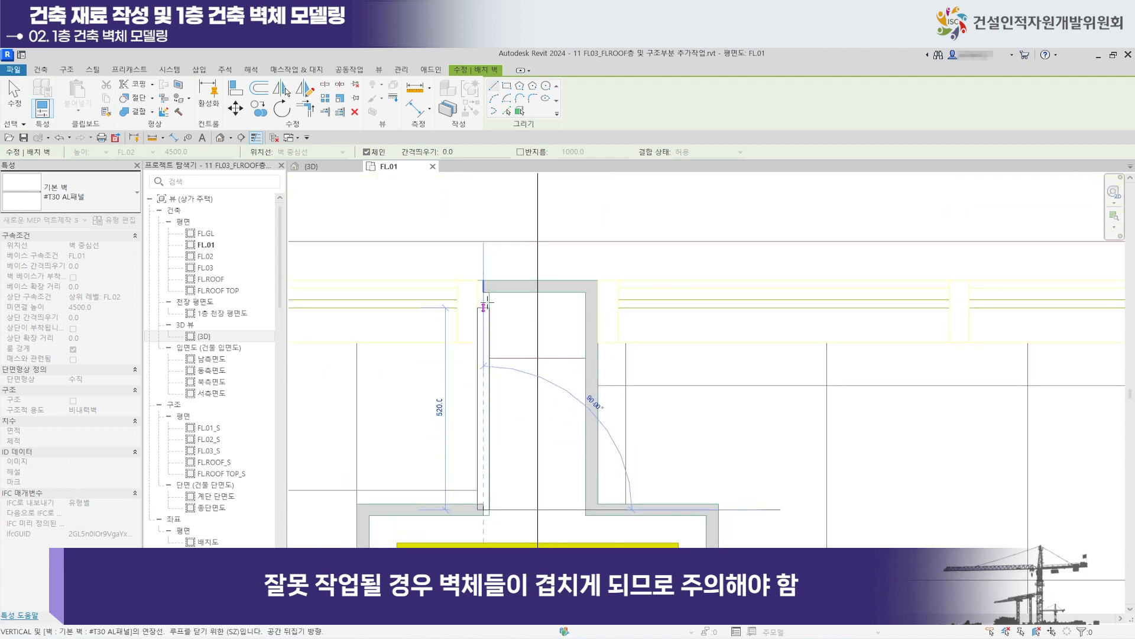
{"action": "left_click", "coordinate": [483, 286]}
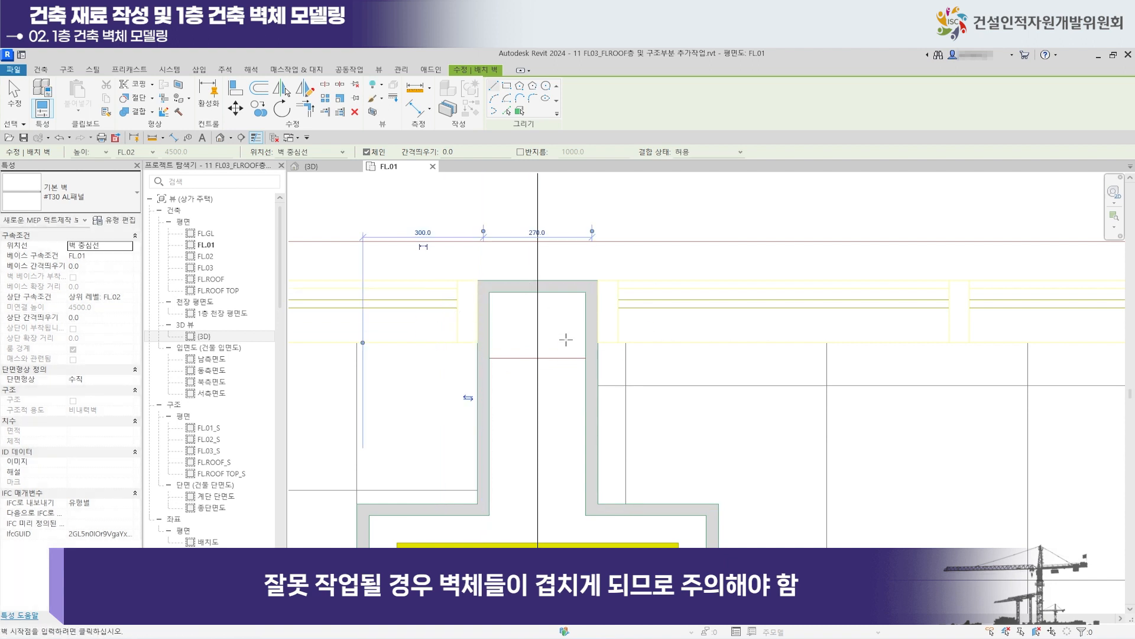
Draw a closed rectangle of panel walls, 270 mm wide and 130 mm deep, around the second partition's end between the doors.
{"action": "scroll", "coordinate": [566, 340], "scroll_direction": "down", "scroll_amount": 2}
{"action": "scroll", "coordinate": [643, 391], "scroll_direction": "down", "scroll_amount": 2}
{"action": "middle_click_drag", "start_coordinate": [642, 392], "coordinate": [576, 347]}
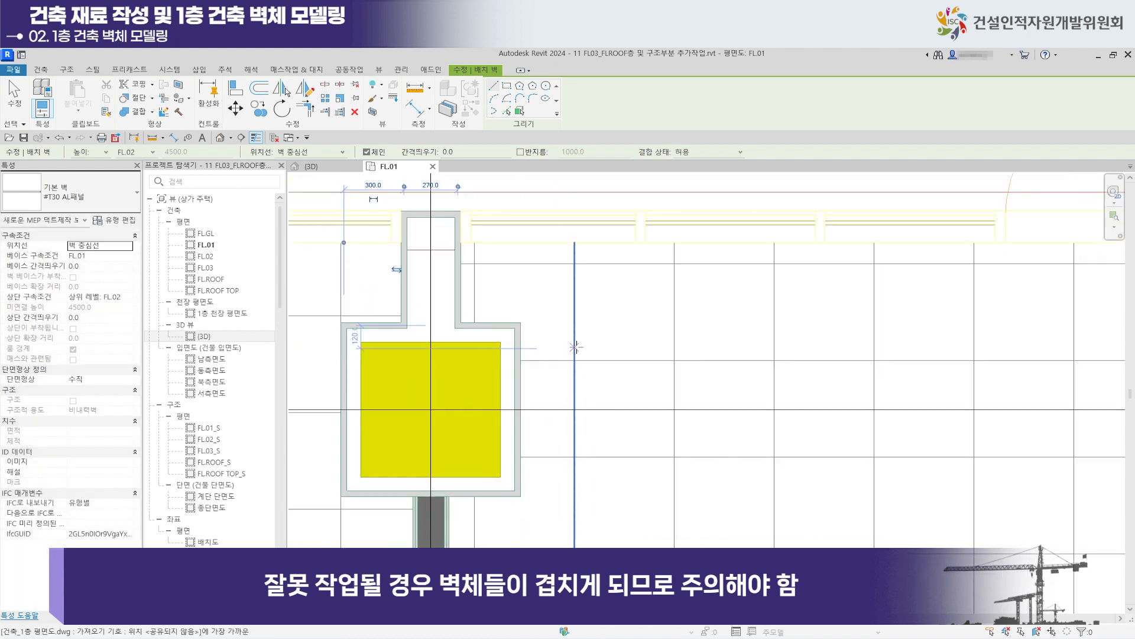
{"action": "scroll", "coordinate": [545, 337], "scroll_direction": "down", "scroll_amount": 1}
{"action": "middle_click_drag", "start_coordinate": [667, 361], "coordinate": [395, 385]}
{"action": "middle_click_drag", "start_coordinate": [732, 362], "coordinate": [521, 397]}
{"action": "scroll", "coordinate": [561, 322], "scroll_direction": "up", "scroll_amount": 5}
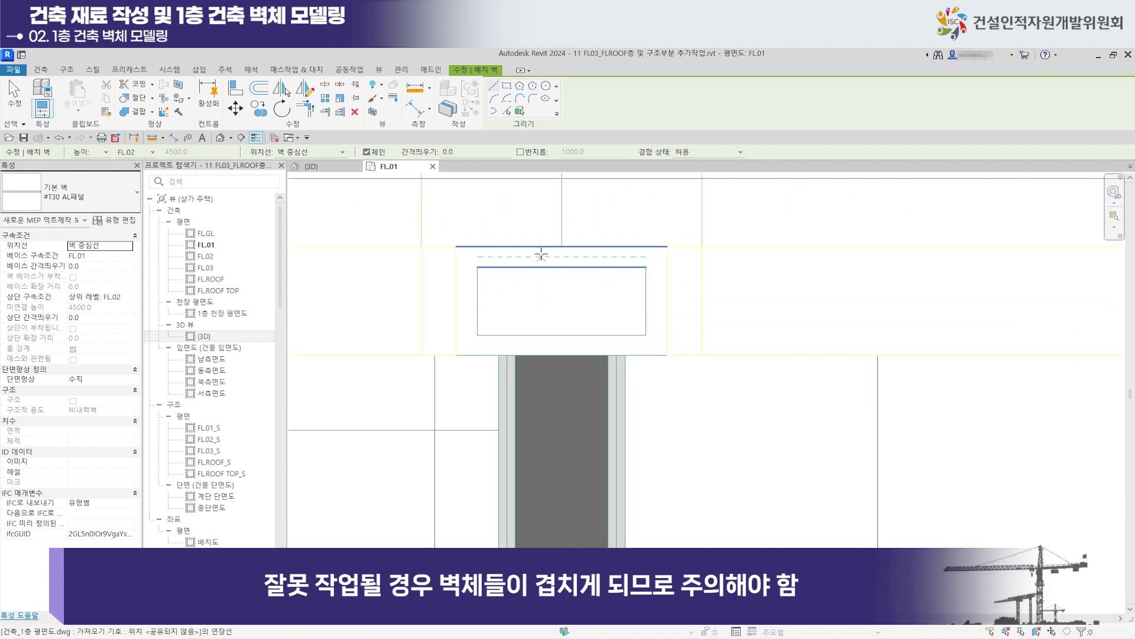
{"action": "left_click", "coordinate": [466, 257]}
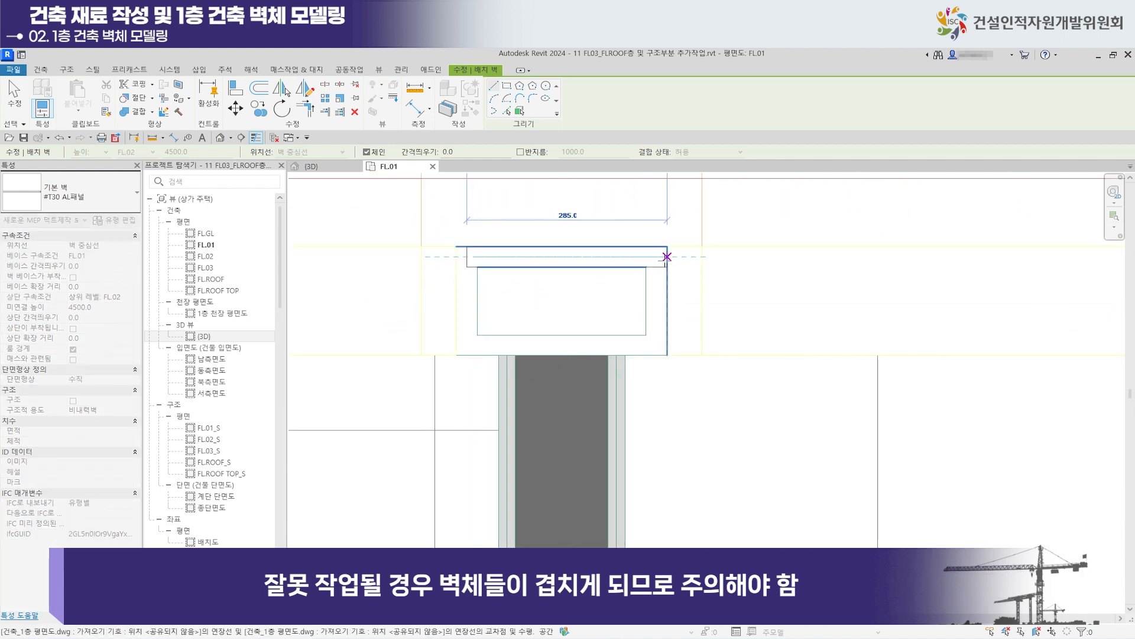
{"action": "left_click", "coordinate": [656, 256]}
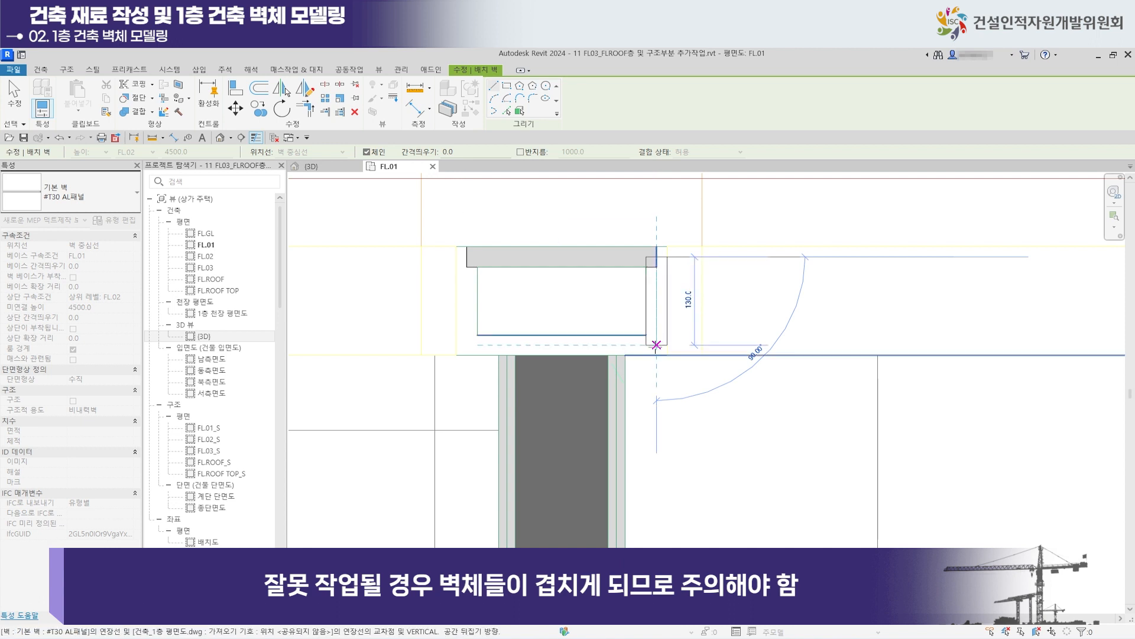
{"action": "left_click", "coordinate": [657, 345]}
{"action": "left_click", "coordinate": [467, 344]}
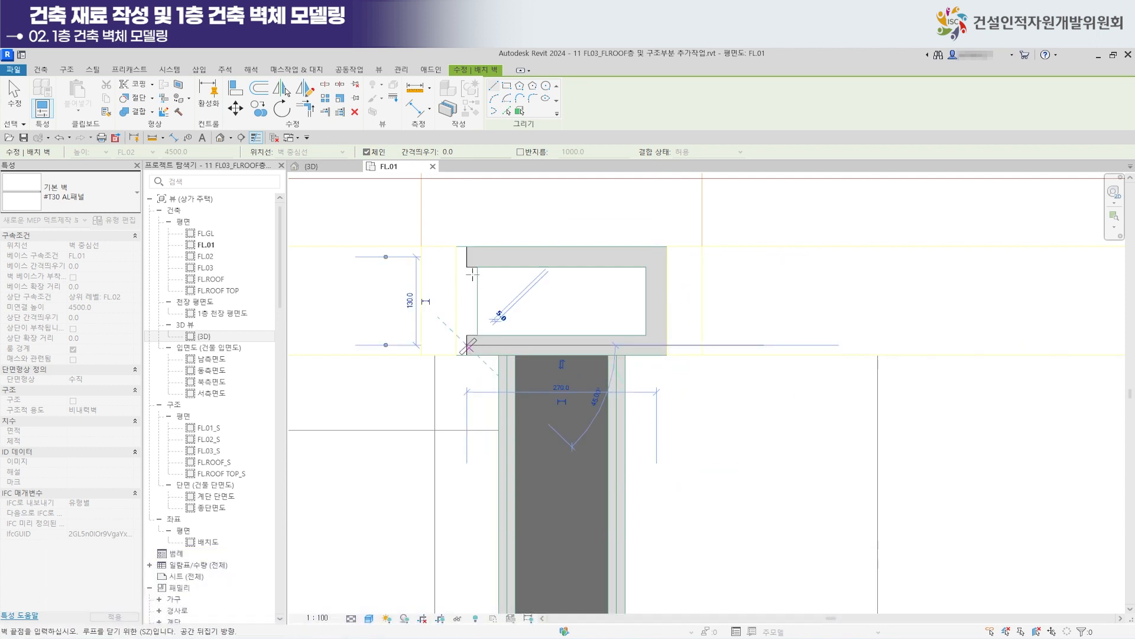
{"action": "left_click", "coordinate": [466, 257]}
Draw panel walls around the following column, from its 270 mm wide neck end over the right shoulder and 870 mm down its right side.
{"action": "scroll", "coordinate": [512, 358], "scroll_direction": "down", "scroll_amount": 3}
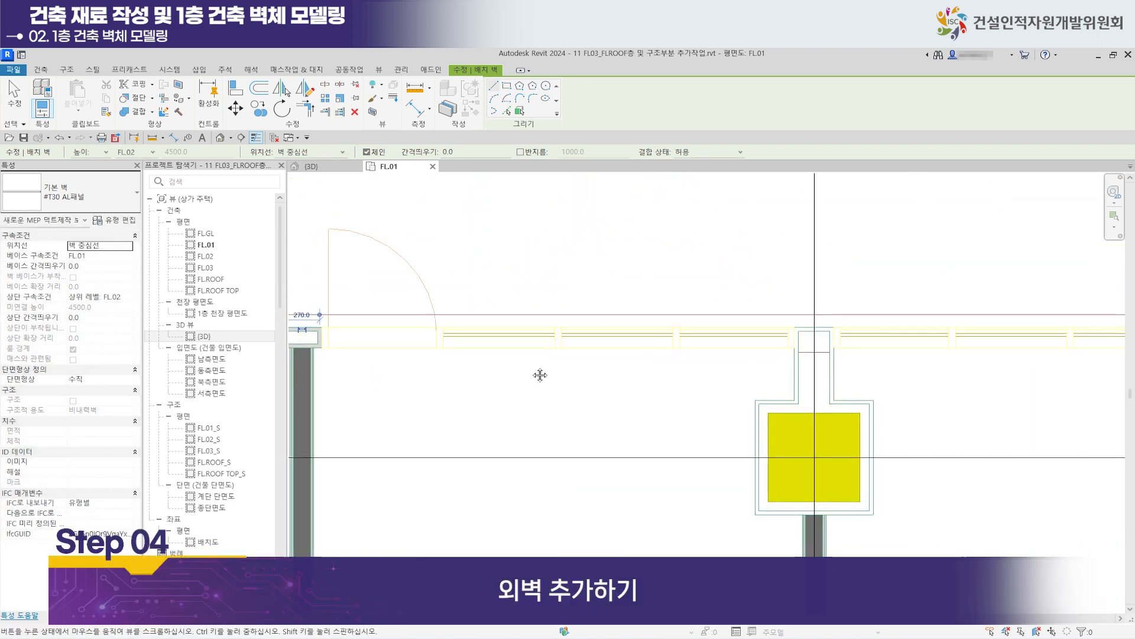
{"action": "scroll", "coordinate": [735, 322], "scroll_direction": "up", "scroll_amount": 4}
{"action": "scroll", "coordinate": [736, 322], "scroll_direction": "up", "scroll_amount": 1}
{"action": "middle_click_drag", "start_coordinate": [736, 322], "coordinate": [608, 300]}
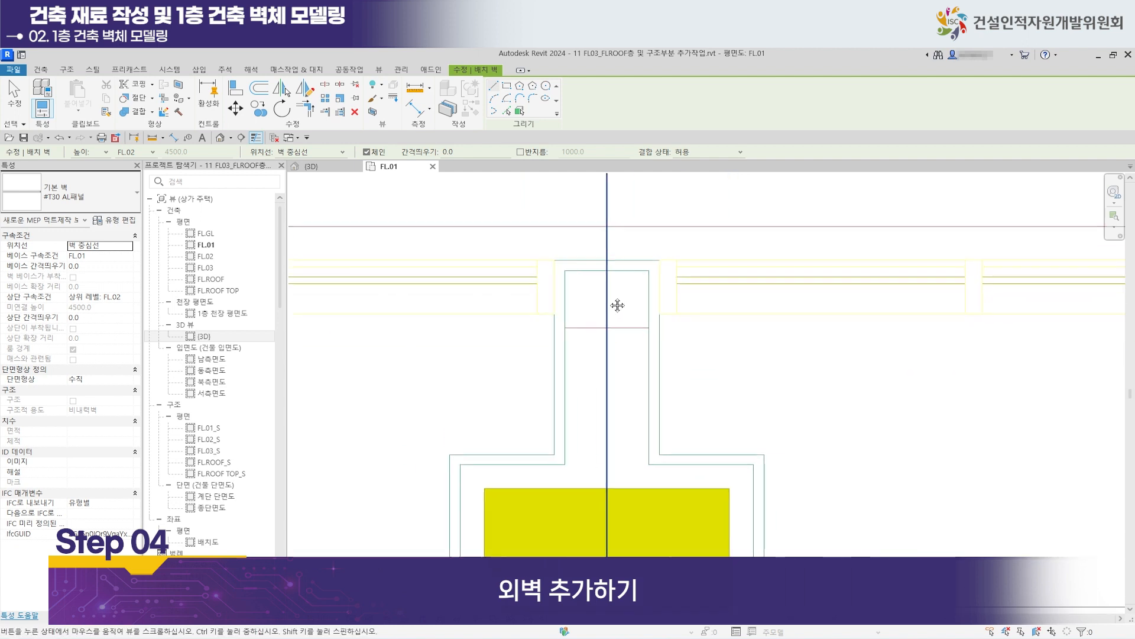
{"action": "scroll", "coordinate": [566, 270], "scroll_direction": "up", "scroll_amount": 2}
{"action": "left_click", "coordinate": [545, 261]}
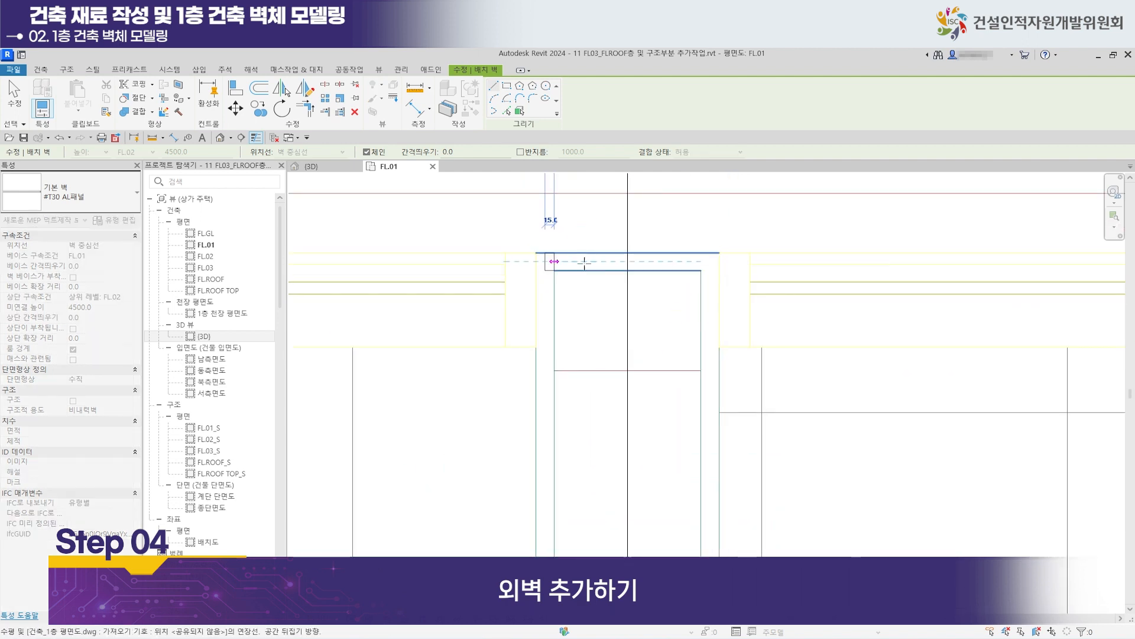
{"action": "left_click", "coordinate": [710, 261]}
{"action": "middle_click_drag", "start_coordinate": [708, 435], "coordinate": [644, 255]}
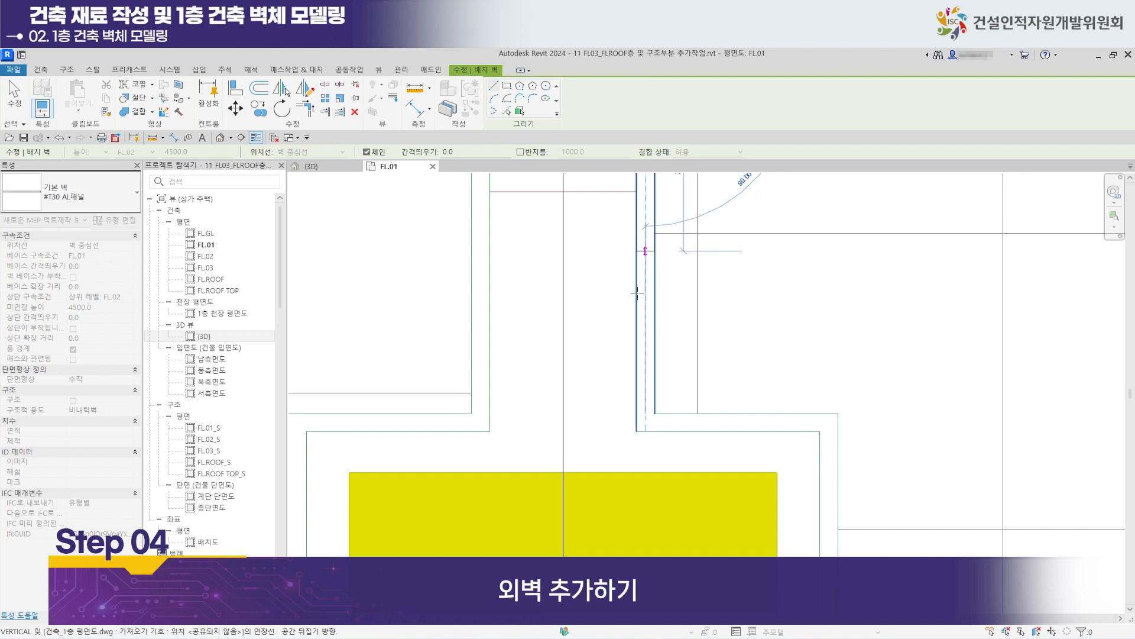
{"action": "left_click", "coordinate": [645, 422]}
{"action": "middle_click_drag", "start_coordinate": [717, 431], "coordinate": [709, 298]}
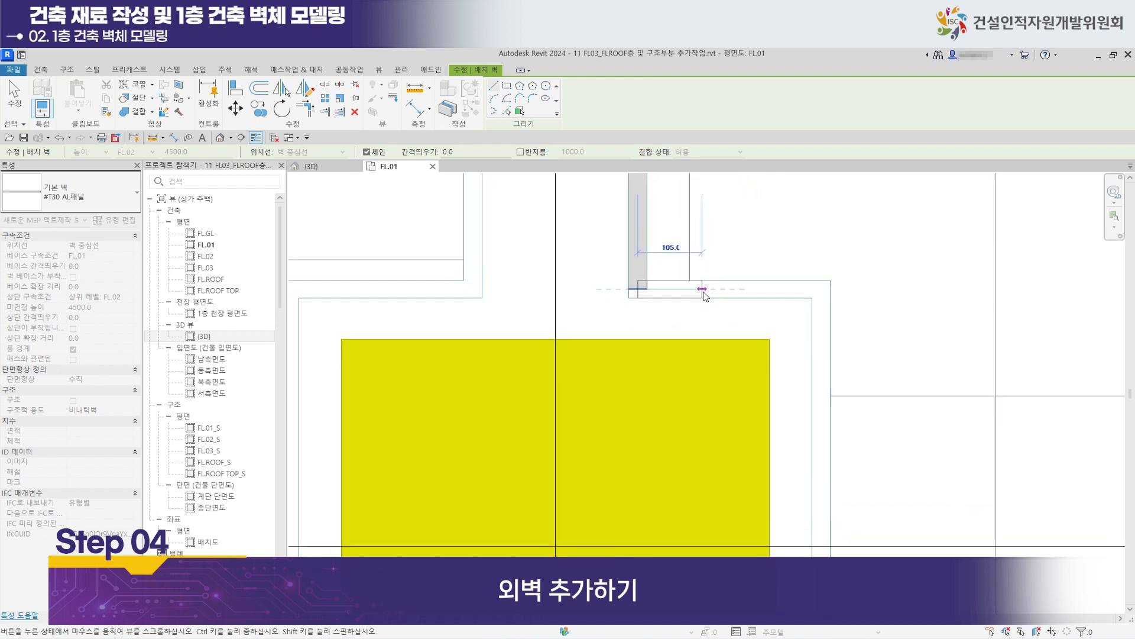
{"action": "left_click", "coordinate": [819, 290]}
{"action": "middle_click_drag", "start_coordinate": [826, 547], "coordinate": [834, 314]}
{"action": "scroll", "coordinate": [823, 385], "scroll_direction": "down", "scroll_amount": 3}
{"action": "left_click", "coordinate": [821, 437]}
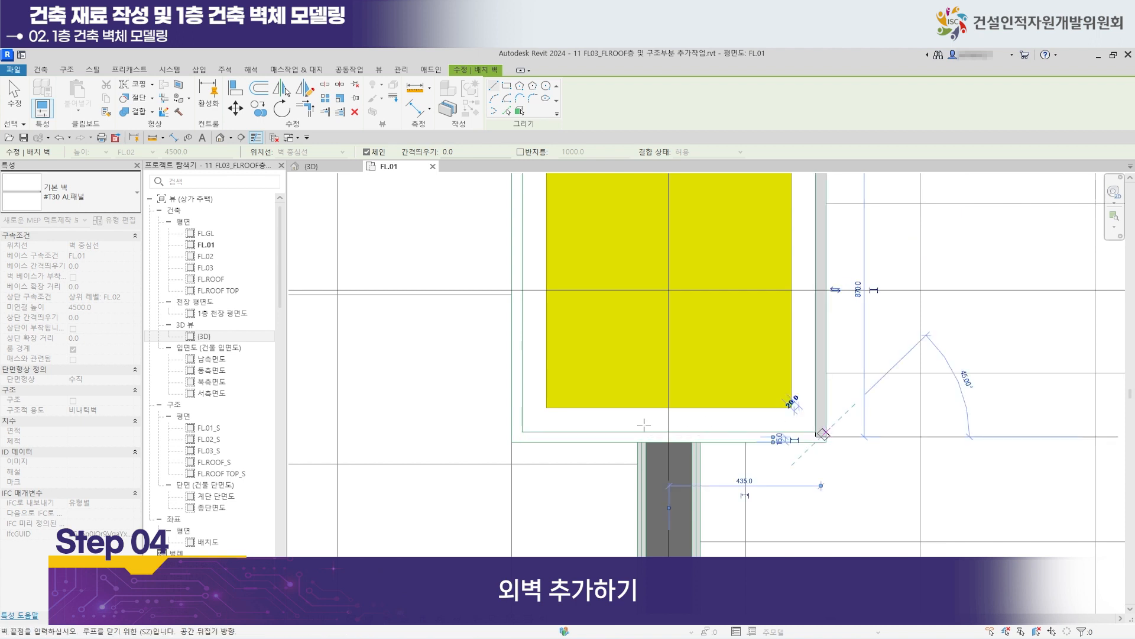
Complete this column's panel walls along its lower edge and left side, closing the chain at the left corner of the neck end.
{"action": "left_click", "coordinate": [519, 436]}
{"action": "middle_click_drag", "start_coordinate": [520, 175], "coordinate": [521, 382]}
{"action": "scroll", "coordinate": [520, 381], "scroll_direction": "down", "scroll_amount": 1}
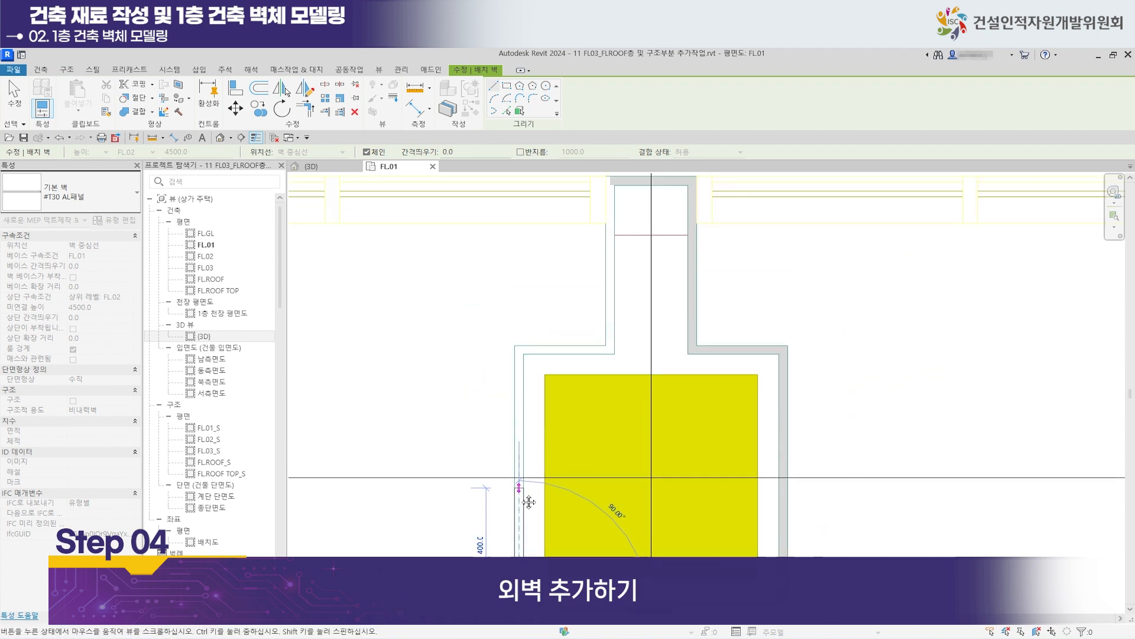
{"action": "left_click", "coordinate": [518, 357]}
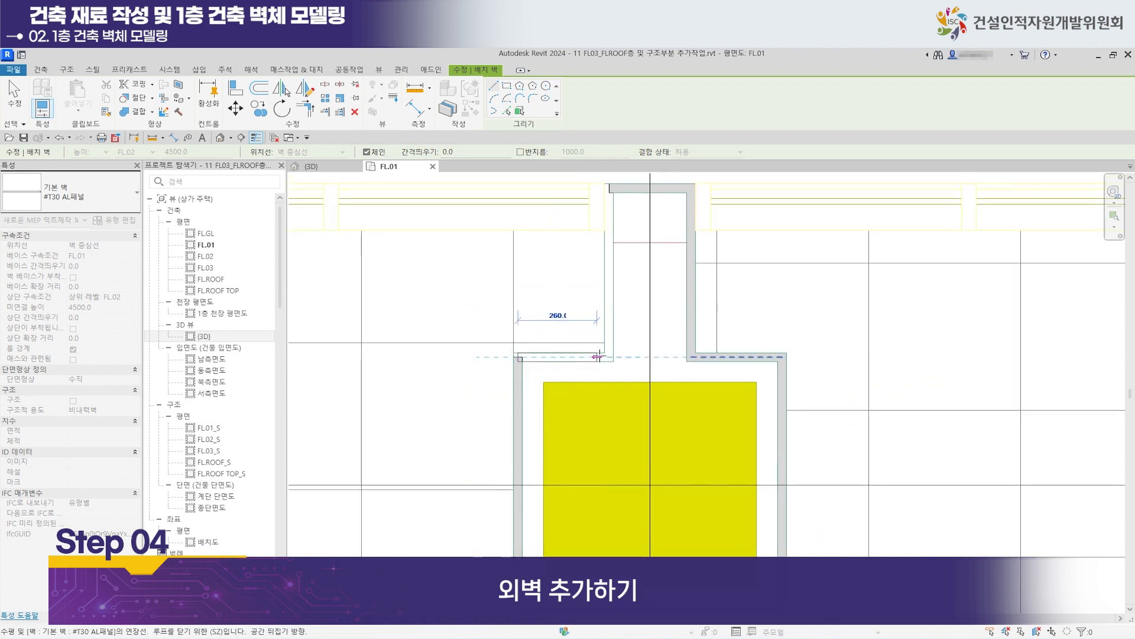
{"action": "left_click", "coordinate": [609, 357]}
{"action": "scroll", "coordinate": [523, 257], "scroll_direction": "up", "scroll_amount": 3}
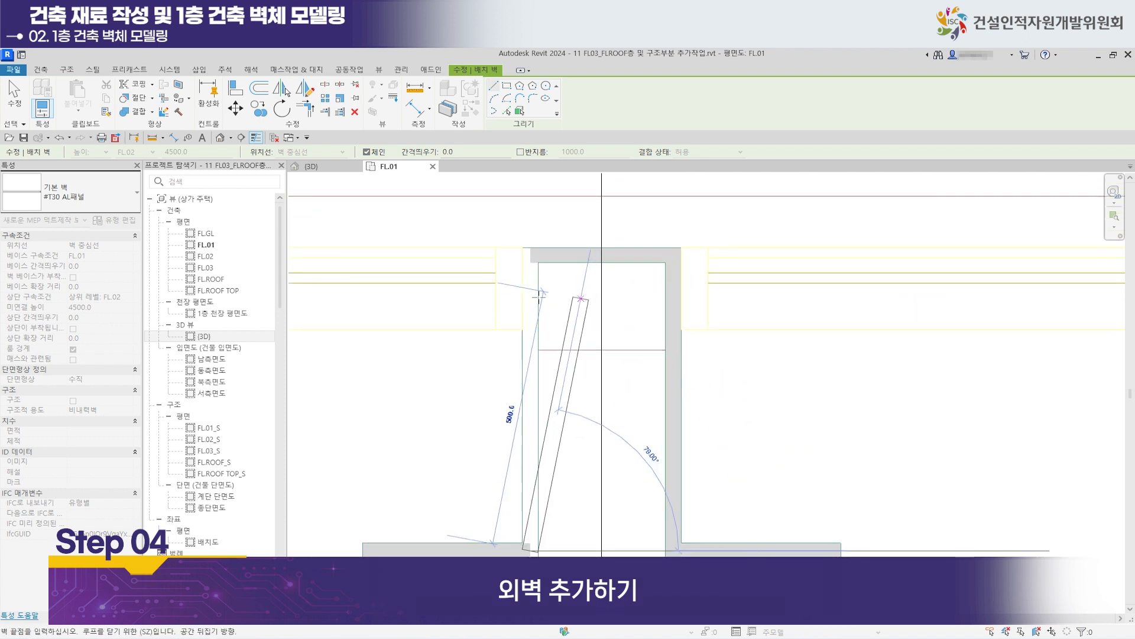
{"action": "left_click", "coordinate": [523, 257]}
Draw a closed rectangle of panel walls, 270 mm wide, around the third partition's end between the doors.
{"action": "scroll", "coordinate": [687, 428], "scroll_direction": "down", "scroll_amount": 4}
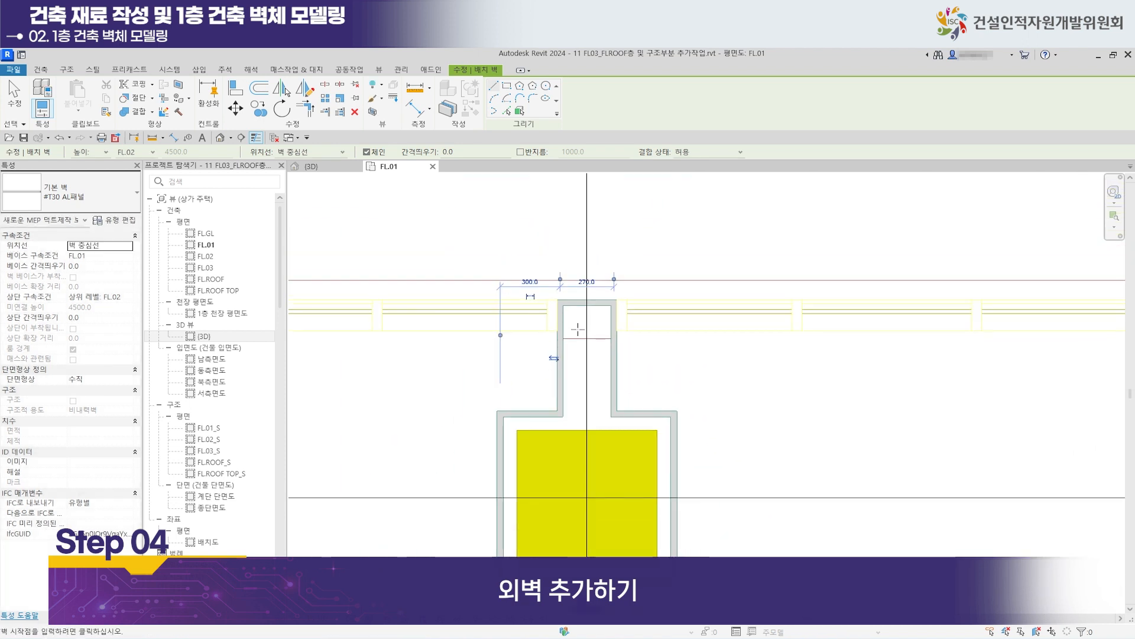
{"action": "scroll", "coordinate": [687, 428], "scroll_direction": "down", "scroll_amount": 3}
{"action": "scroll", "coordinate": [789, 437], "scroll_direction": "down", "scroll_amount": 3}
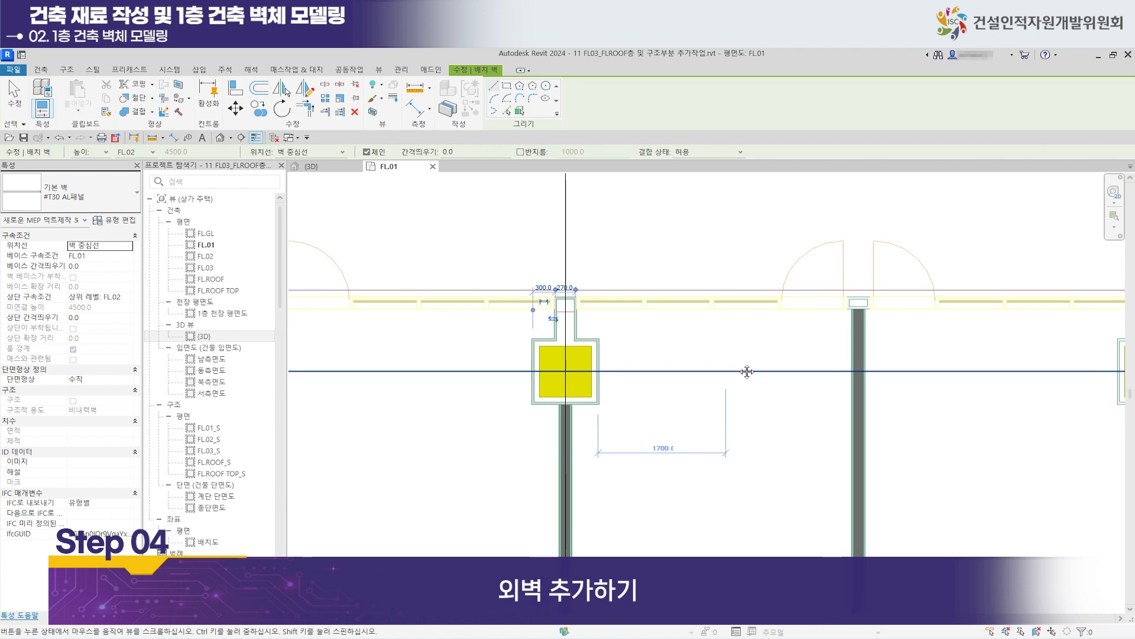
{"action": "middle_click_drag", "start_coordinate": [857, 363], "coordinate": [596, 411]}
{"action": "scroll", "coordinate": [650, 349], "scroll_direction": "up", "scroll_amount": 8}
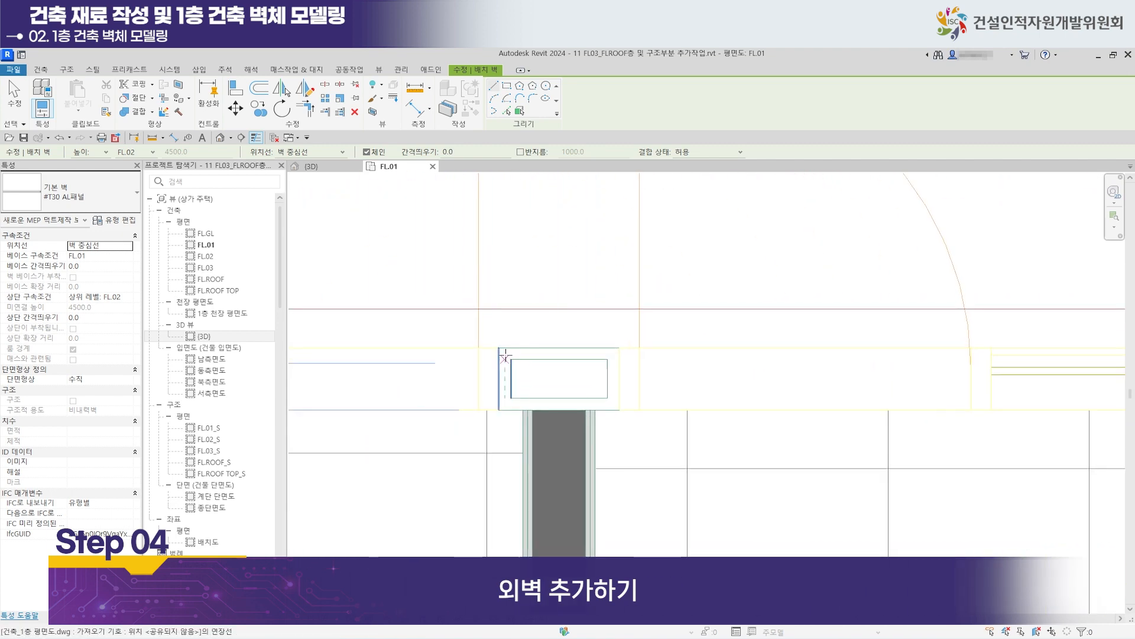
{"action": "left_click", "coordinate": [505, 353]}
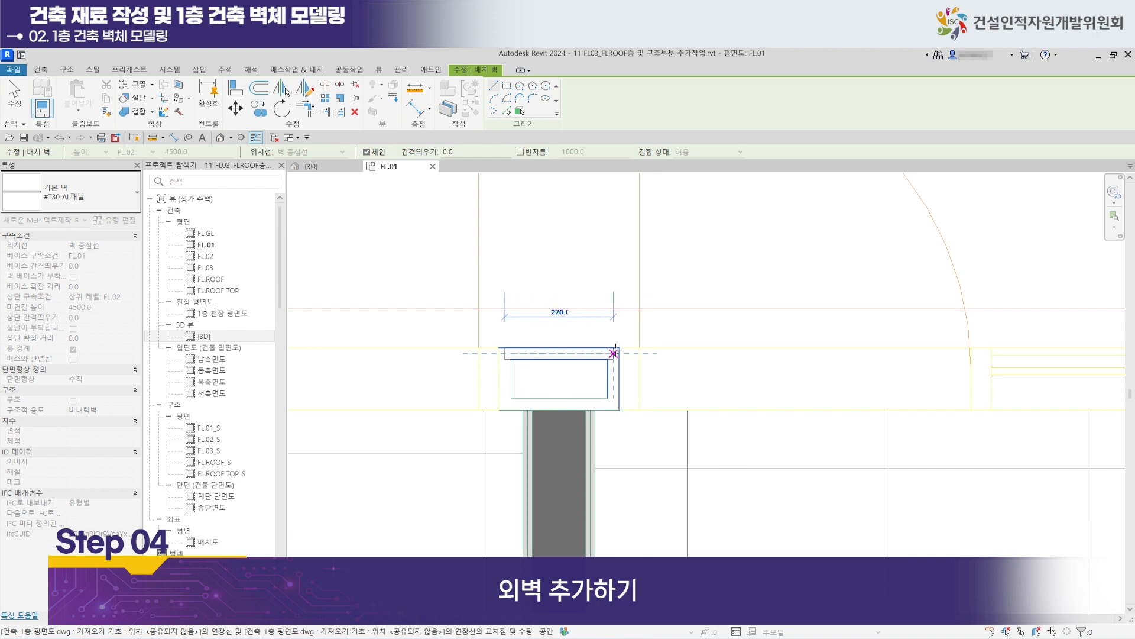
{"action": "left_click", "coordinate": [613, 353]}
{"action": "left_click", "coordinate": [614, 404]}
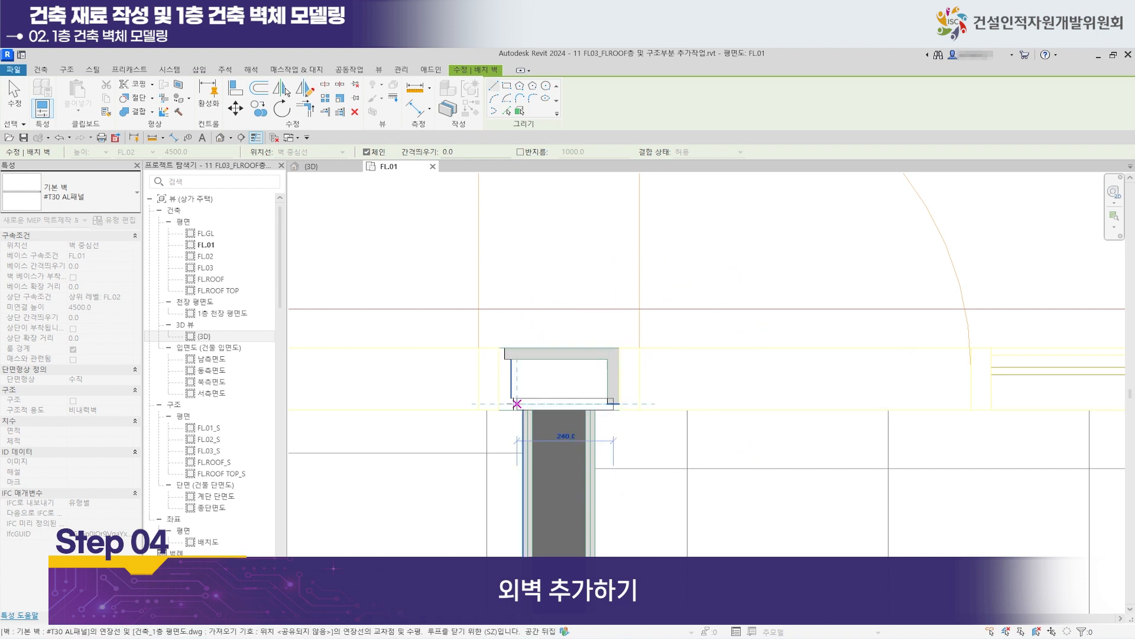
{"action": "left_click", "coordinate": [505, 404]}
{"action": "left_click", "coordinate": [505, 353]}
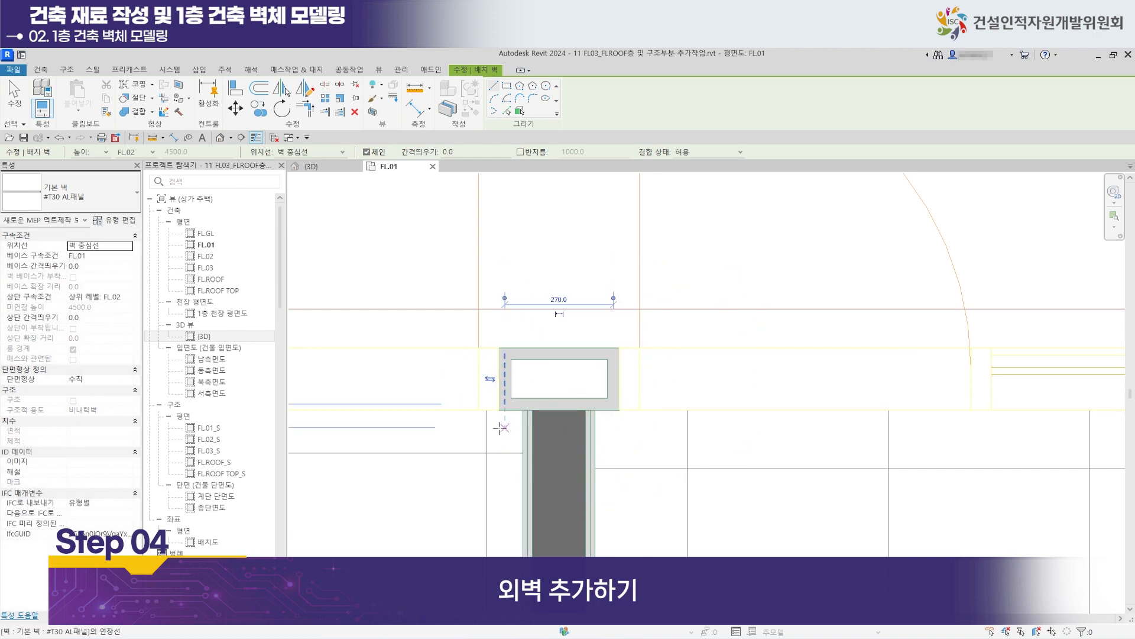
Draw panel walls along the far corner column's 577.7 mm outer end and straight down its right side, following the finish outline's centre.
{"action": "scroll", "coordinate": [708, 422], "scroll_direction": "down", "scroll_amount": 6}
{"action": "middle_click_drag", "start_coordinate": [781, 408], "coordinate": [309, 340]}
{"action": "scroll", "coordinate": [727, 391], "scroll_direction": "down", "scroll_amount": 1}
{"action": "middle_click_drag", "start_coordinate": [728, 391], "coordinate": [379, 308]}
{"action": "scroll", "coordinate": [610, 272], "scroll_direction": "up", "scroll_amount": 2}
{"action": "scroll", "coordinate": [619, 269], "scroll_direction": "up", "scroll_amount": 1}
{"action": "left_click", "coordinate": [532, 216]}
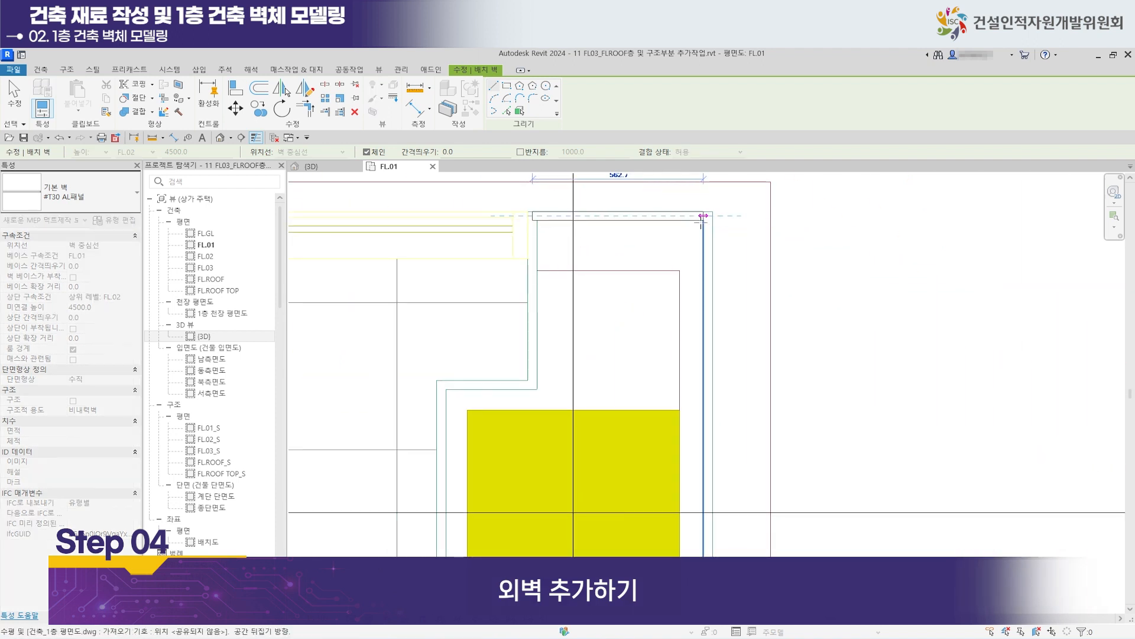
{"action": "left_click", "coordinate": [709, 215]}
{"action": "scroll", "coordinate": [710, 375], "scroll_direction": "down", "scroll_amount": 3, "text": "ctrl"}
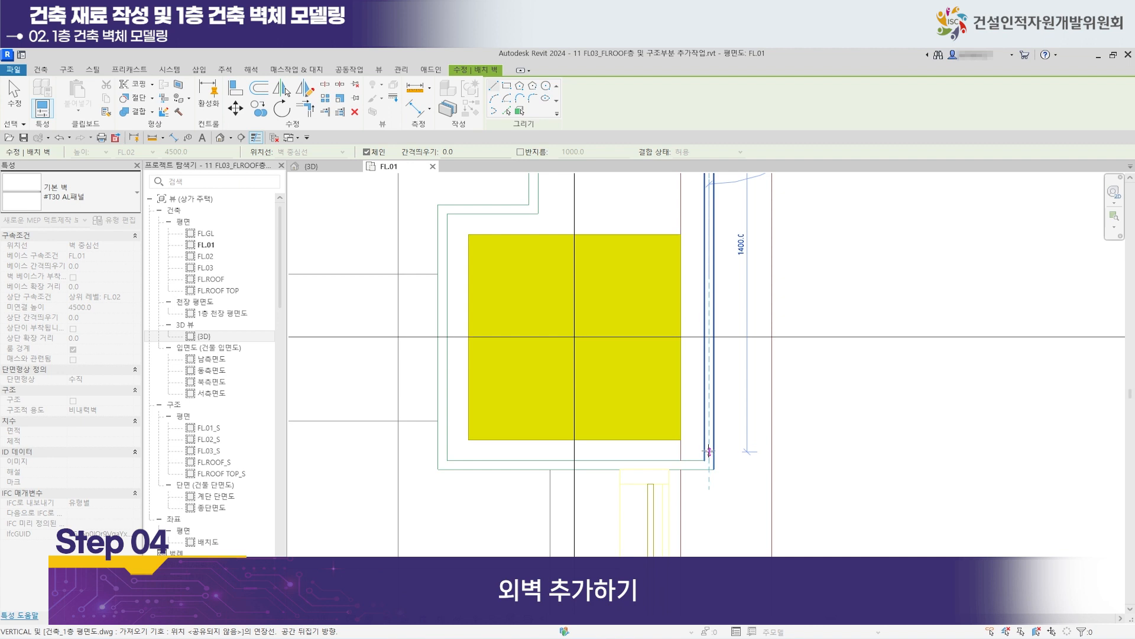
{"action": "left_click", "coordinate": [709, 465]}
Close the corner column's panel wall loop with the 877.7 mm lower wall, the 870 mm left wall, the 300 mm shoulder and the neck side.
{"action": "left_click", "coordinate": [444, 464]}
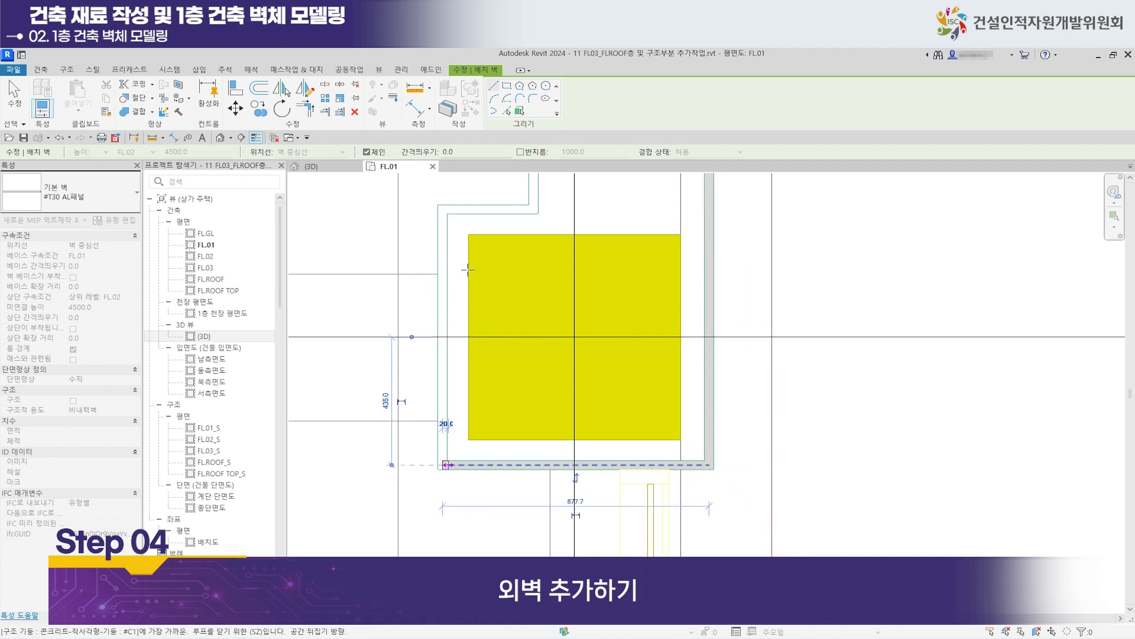
{"action": "middle_click_drag", "start_coordinate": [470, 279], "coordinate": [494, 408]}
{"action": "left_click", "coordinate": [467, 337]}
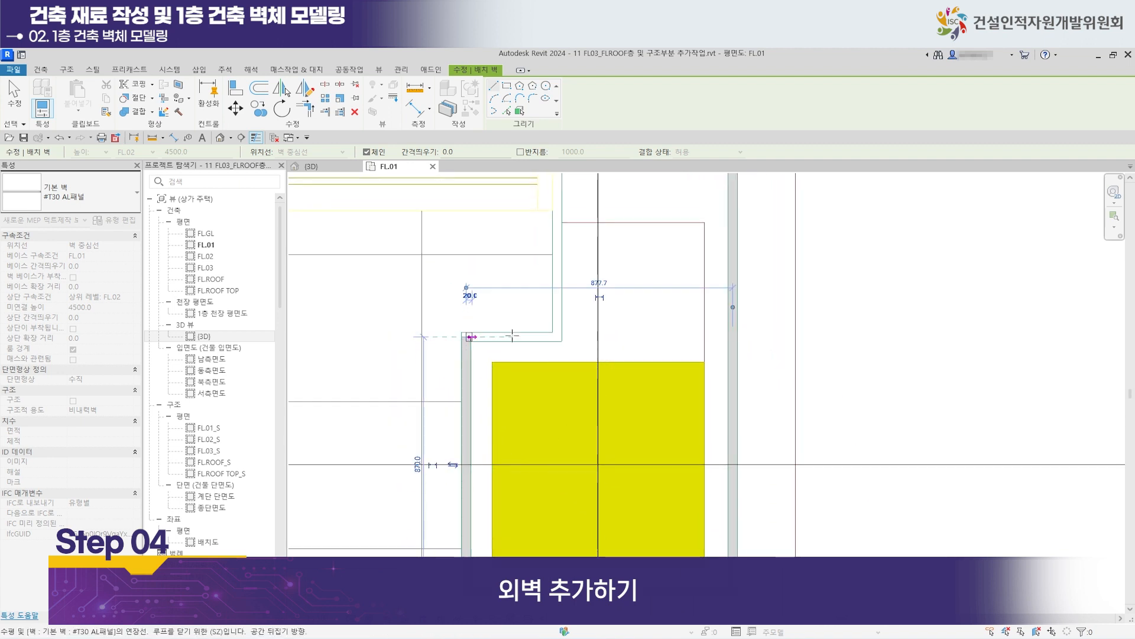
{"action": "left_click", "coordinate": [557, 337]}
{"action": "middle_click_drag", "start_coordinate": [575, 311], "coordinate": [578, 462]}
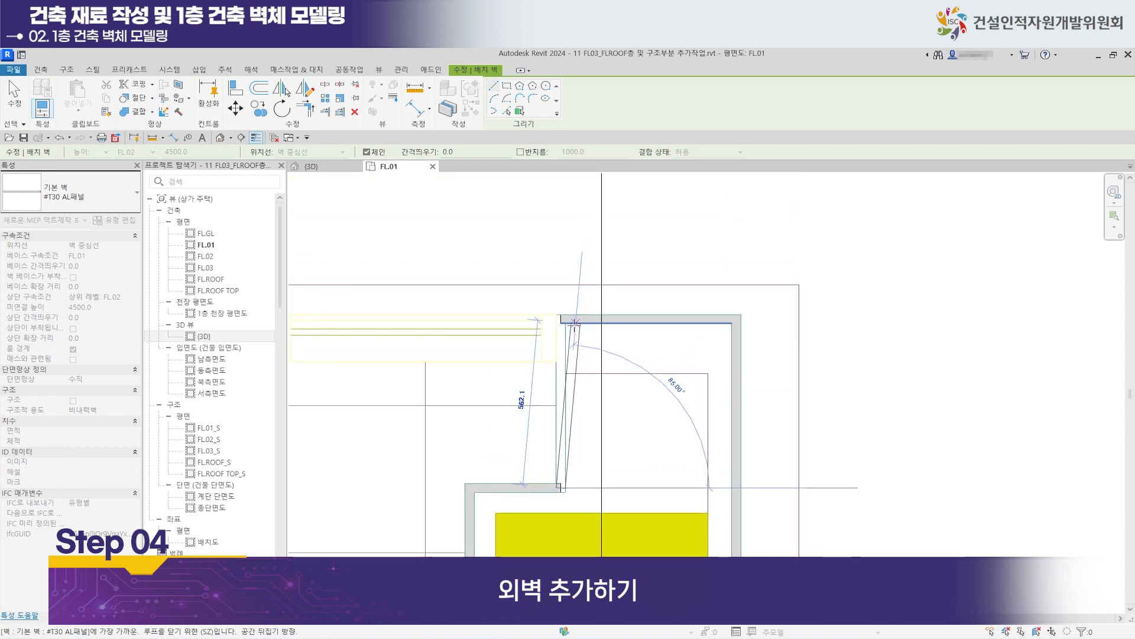
{"action": "left_click", "coordinate": [561, 319]}
{"action": "scroll", "coordinate": [550, 395], "scroll_direction": "down", "scroll_amount": 2}
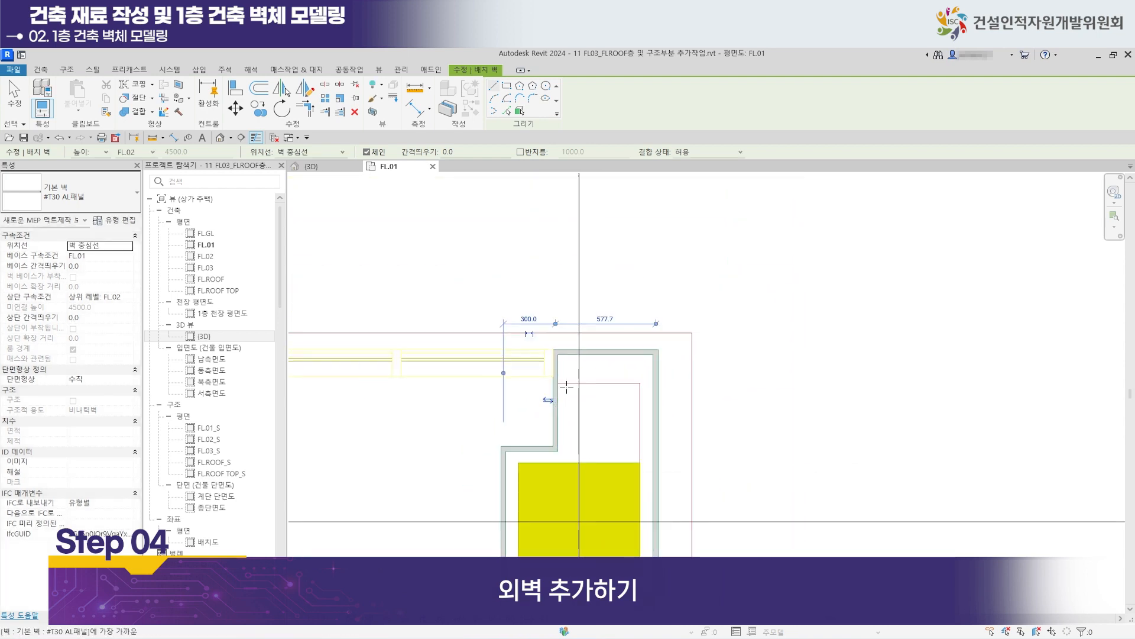
Examine the finished panel walls around the columns and partition ends in the 3D view.
{"action": "left_click", "coordinate": [346, 166]}
{"action": "scroll", "coordinate": [588, 347], "scroll_direction": "down", "scroll_amount": 3}
{"action": "scroll", "coordinate": [588, 348], "scroll_direction": "up", "scroll_amount": 2}
{"action": "middle_click_drag", "start_coordinate": [637, 432], "coordinate": [705, 338], "text": "shift"}
{"action": "scroll", "coordinate": [706, 338], "scroll_direction": "up", "scroll_amount": 2}
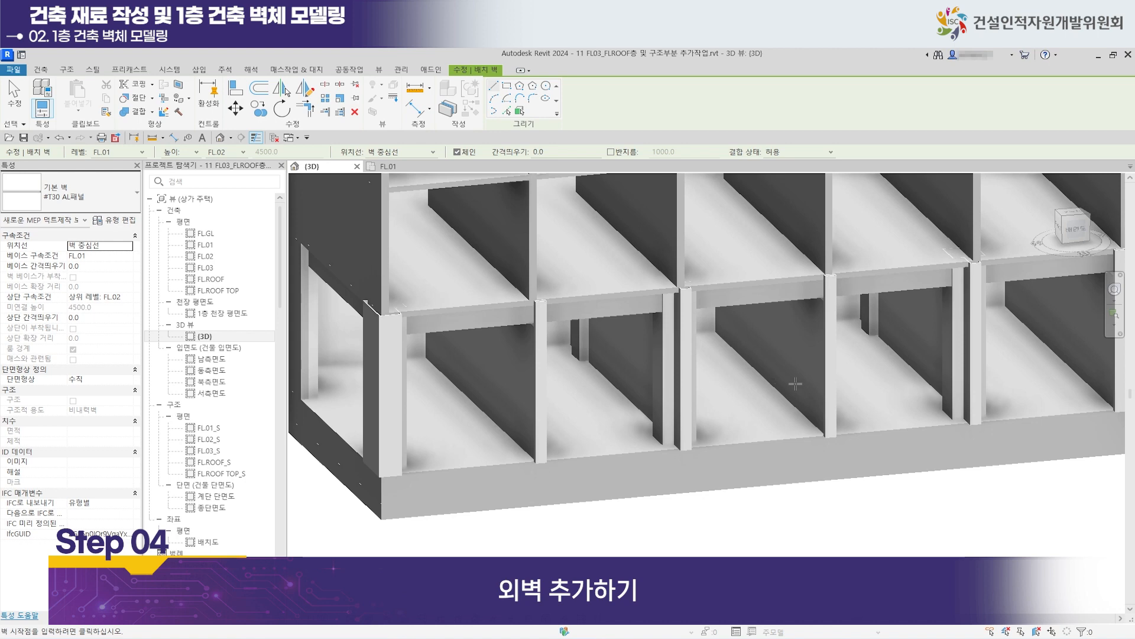
{"action": "scroll", "coordinate": [691, 366], "scroll_direction": "up", "scroll_amount": 4}
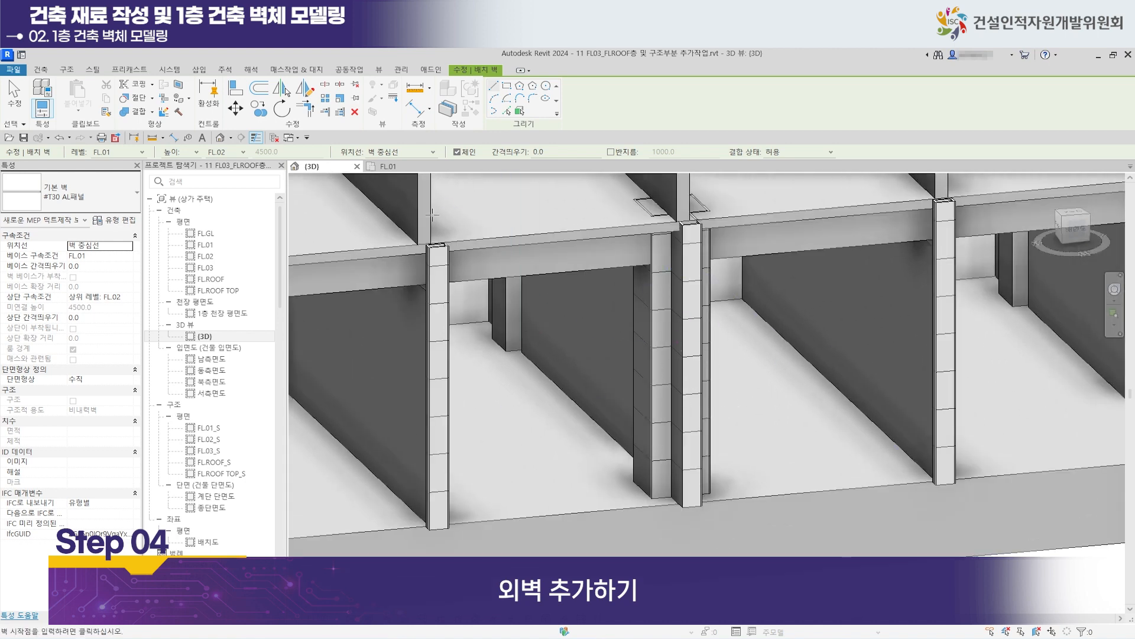
Return to the FL.01 plan and examine the outer finish outline around the building's lower-left corner beside the entrance door.
{"action": "left_click", "coordinate": [390, 168]}
{"action": "scroll", "coordinate": [608, 361], "scroll_direction": "down", "scroll_amount": 4}
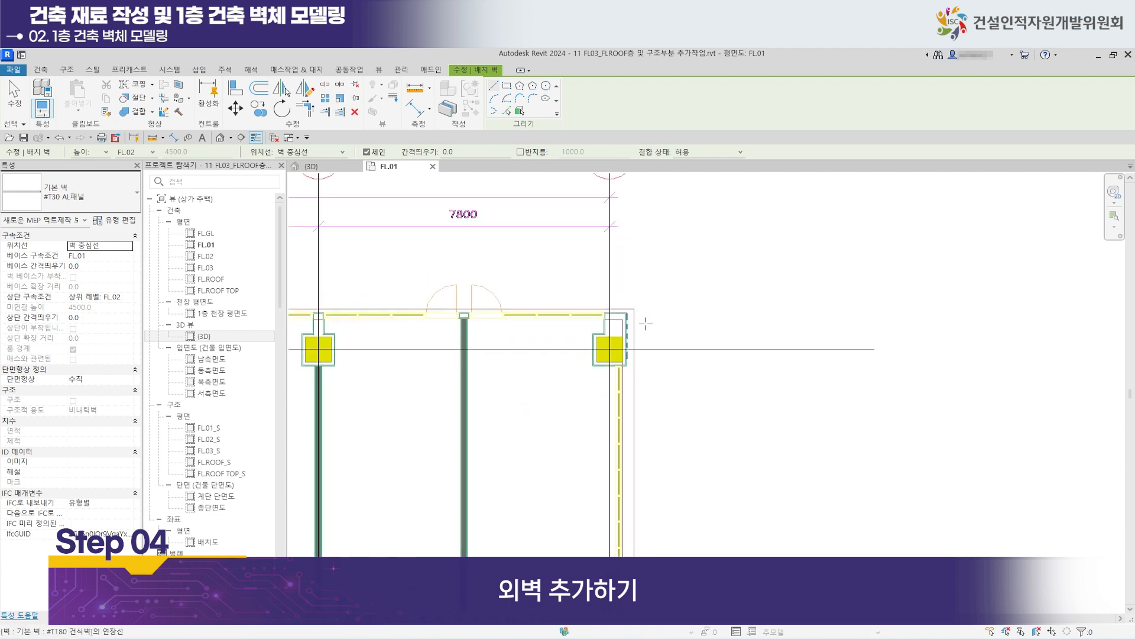
{"action": "scroll", "coordinate": [608, 360], "scroll_direction": "up", "scroll_amount": 2}
{"action": "middle_click_drag", "start_coordinate": [607, 360], "coordinate": [1050, 190]}
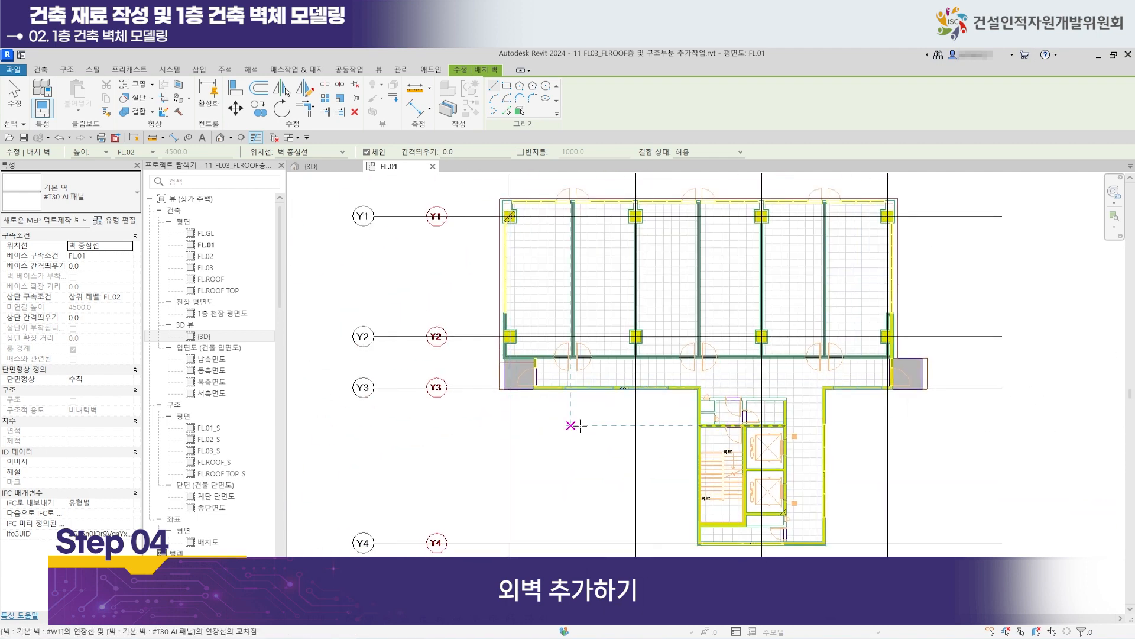
{"action": "middle_click_drag", "start_coordinate": [492, 439], "coordinate": [521, 386]}
{"action": "scroll", "coordinate": [511, 355], "scroll_direction": "up", "scroll_amount": 6}
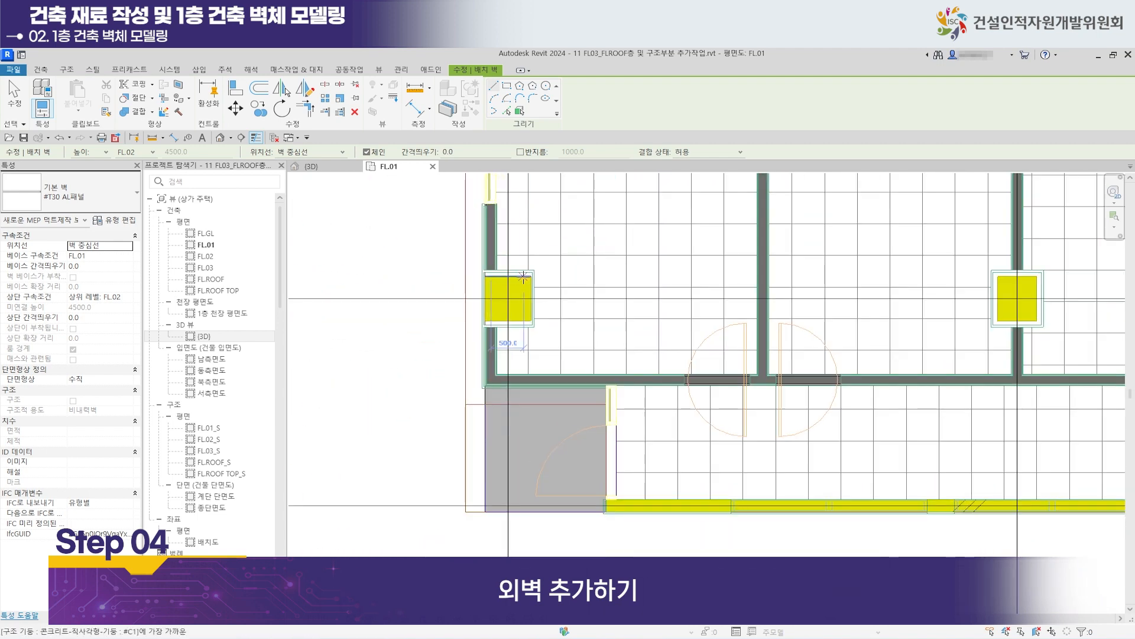
{"action": "middle_click_drag", "start_coordinate": [541, 257], "coordinate": [567, 283]}
{"action": "middle_click_drag", "start_coordinate": [541, 273], "coordinate": [464, 252]}
{"action": "scroll", "coordinate": [455, 430], "scroll_direction": "up", "scroll_amount": 4}
{"action": "middle_click_drag", "start_coordinate": [454, 430], "coordinate": [522, 378]}
{"action": "scroll", "coordinate": [443, 413], "scroll_direction": "up", "scroll_amount": 4}
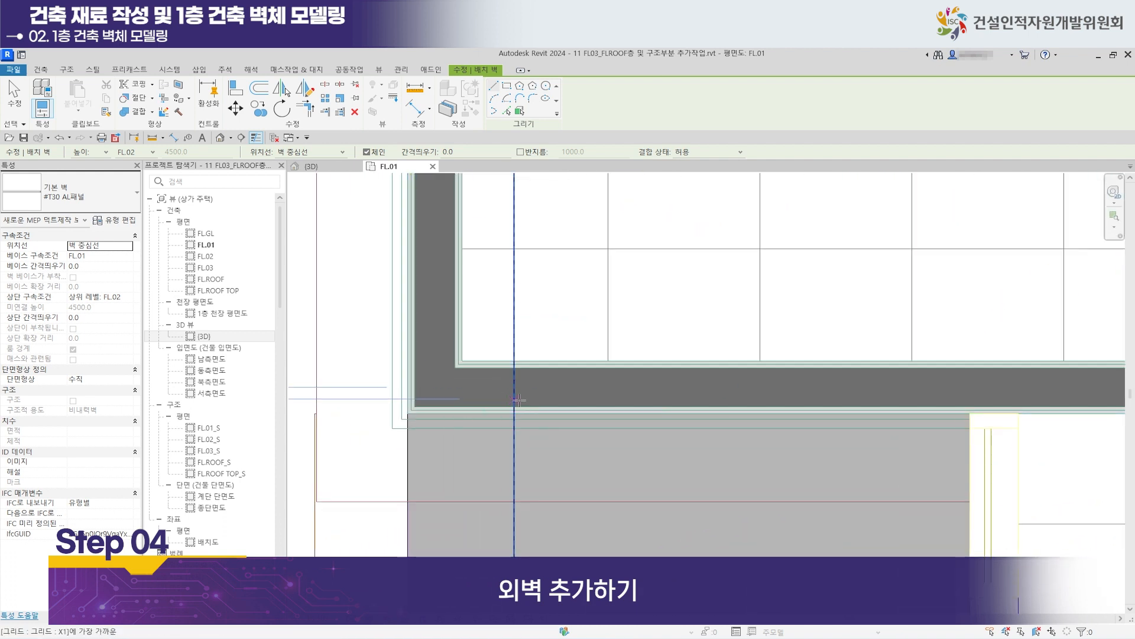
Draw a 25 mm panel wall across the left exterior wall's upper end, starting midway in the gap so its join can be disallowed.
{"action": "scroll", "coordinate": [526, 407], "scroll_direction": "down", "scroll_amount": 4}
{"action": "middle_click_drag", "start_coordinate": [549, 211], "coordinate": [552, 383]}
{"action": "middle_click_drag", "start_coordinate": [550, 252], "coordinate": [551, 425]}
{"action": "scroll", "coordinate": [551, 425], "scroll_direction": "down", "scroll_amount": 1}
{"action": "scroll", "coordinate": [521, 359], "scroll_direction": "up", "scroll_amount": 4}
{"action": "scroll", "coordinate": [464, 326], "scroll_direction": "up", "scroll_amount": 2}
{"action": "middle_click_drag", "start_coordinate": [460, 326], "coordinate": [555, 417]}
{"action": "scroll", "coordinate": [522, 349], "scroll_direction": "up", "scroll_amount": 3}
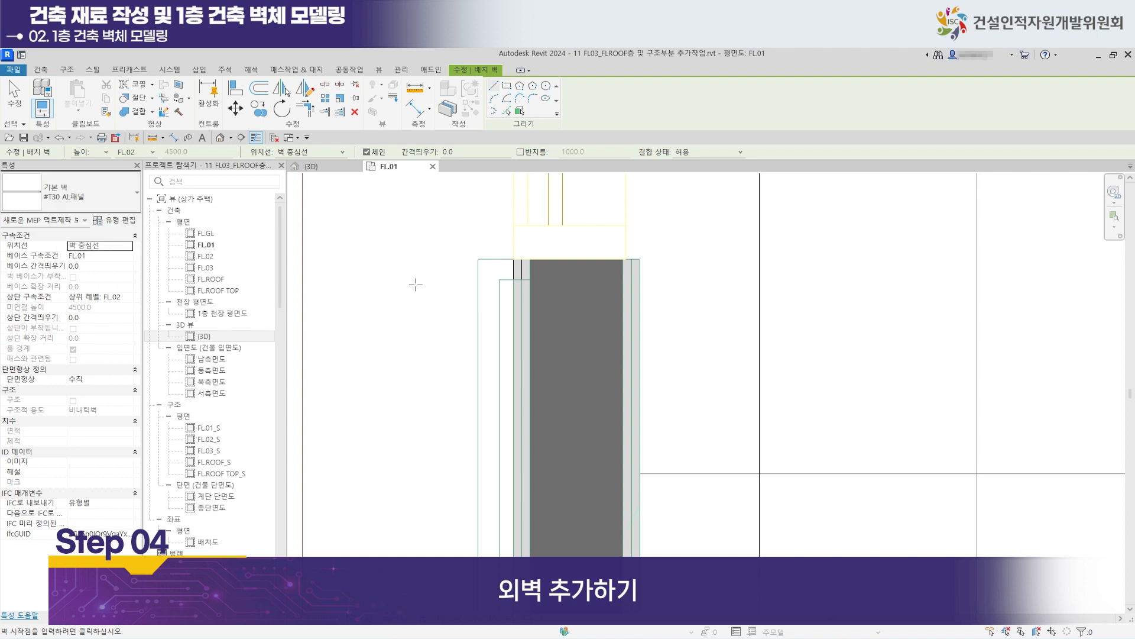
{"action": "scroll", "coordinate": [414, 284], "scroll_direction": "up", "scroll_amount": 2}
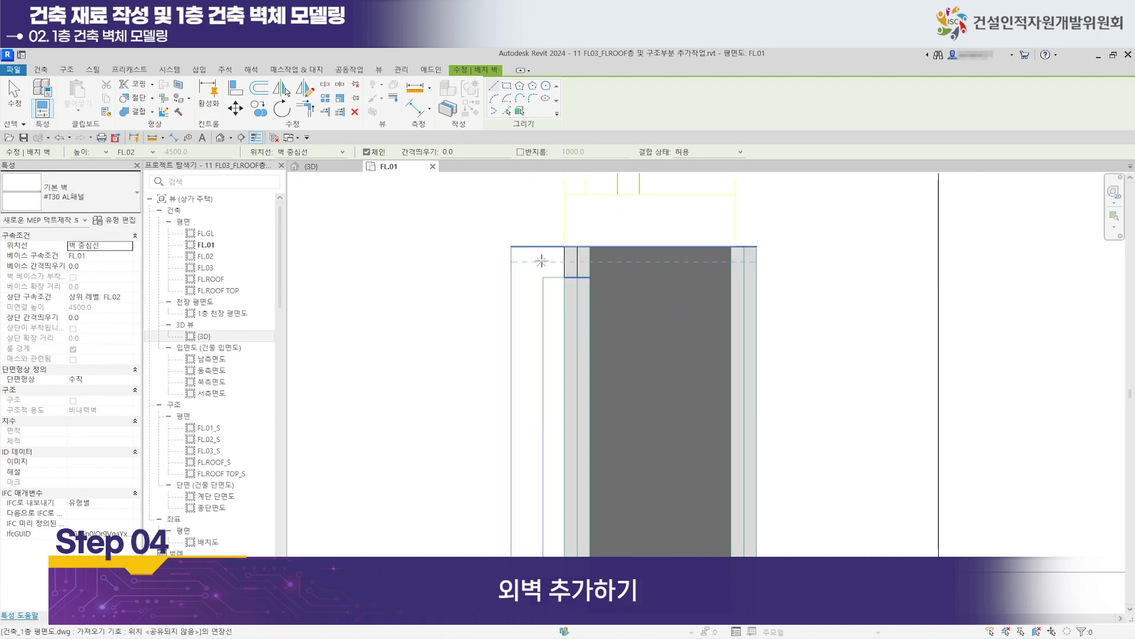
{"action": "scroll", "coordinate": [543, 262], "scroll_direction": "up", "scroll_amount": 2}
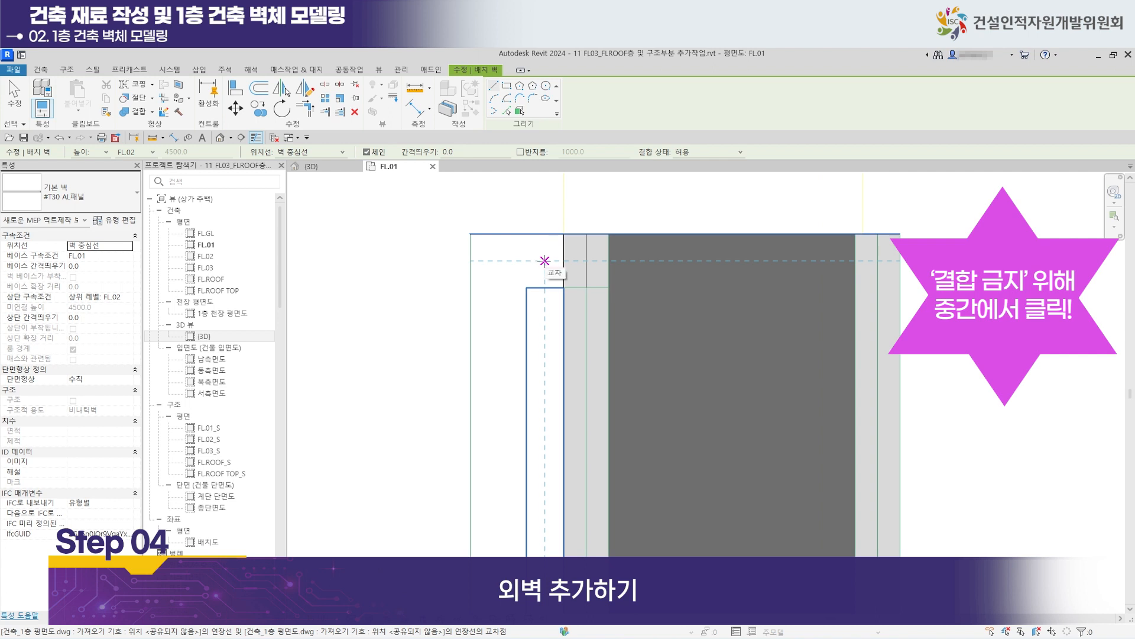
{"action": "left_click", "coordinate": [545, 260]}
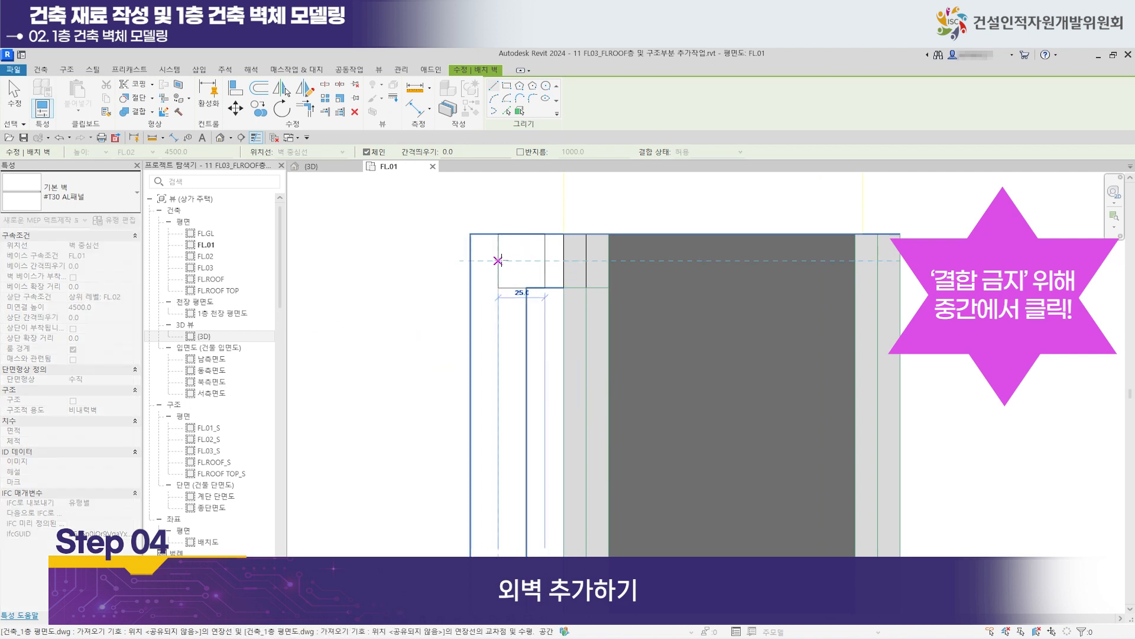
{"action": "left_click", "coordinate": [498, 260]}
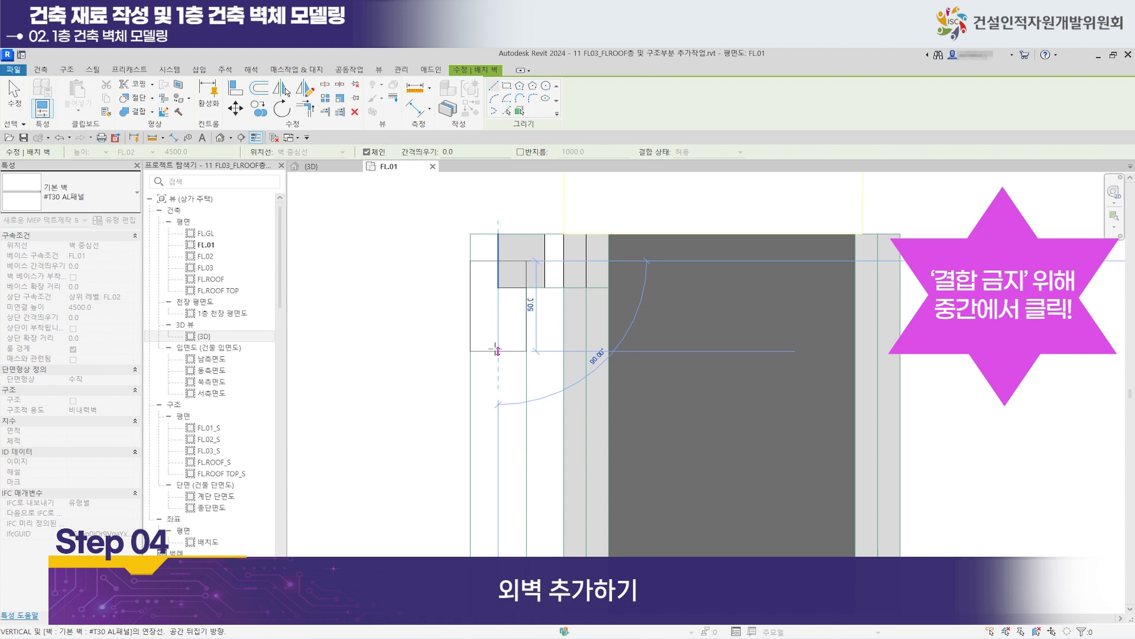
Continue the panel wall straight down the left exterior side to the finish outline's lower-left corner.
{"action": "scroll", "coordinate": [497, 342], "scroll_direction": "down", "scroll_amount": 1}
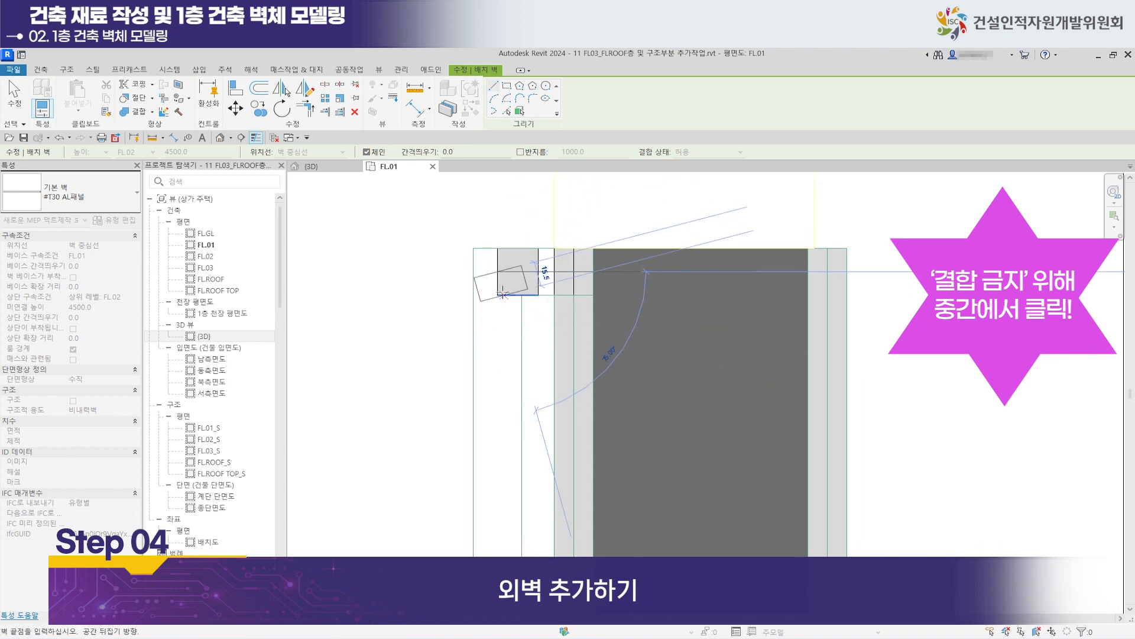
{"action": "middle_click_drag", "start_coordinate": [503, 326], "coordinate": [491, 222]}
{"action": "scroll", "coordinate": [492, 221], "scroll_direction": "down", "scroll_amount": 3}
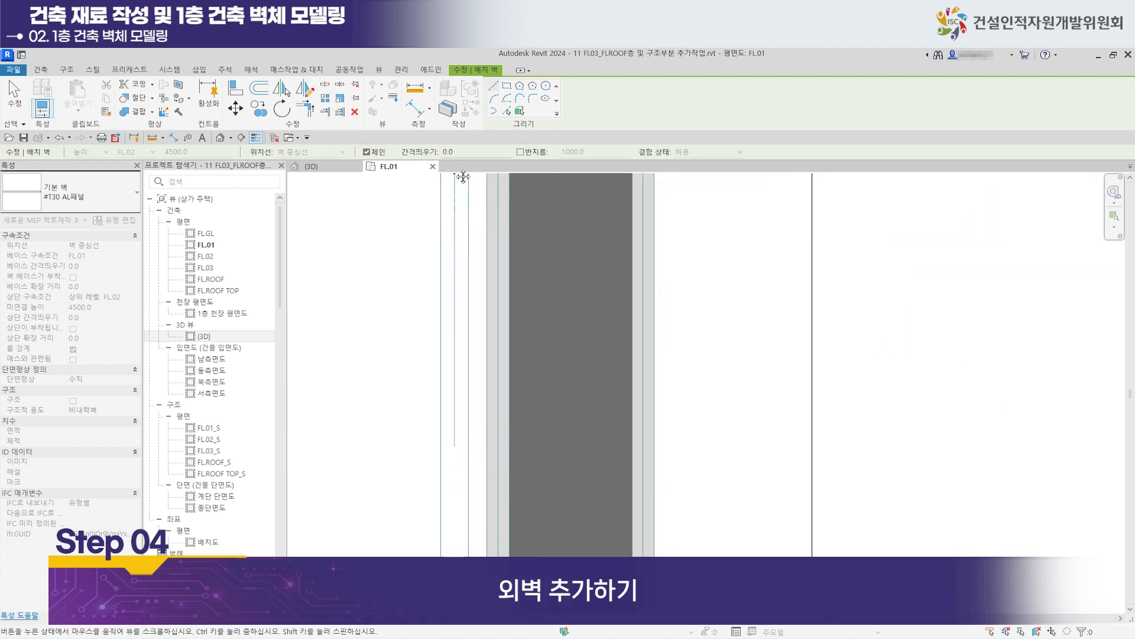
{"action": "middle_click_drag", "start_coordinate": [445, 376], "coordinate": [448, 152]}
{"action": "middle_click_drag", "start_coordinate": [433, 357], "coordinate": [437, 215]}
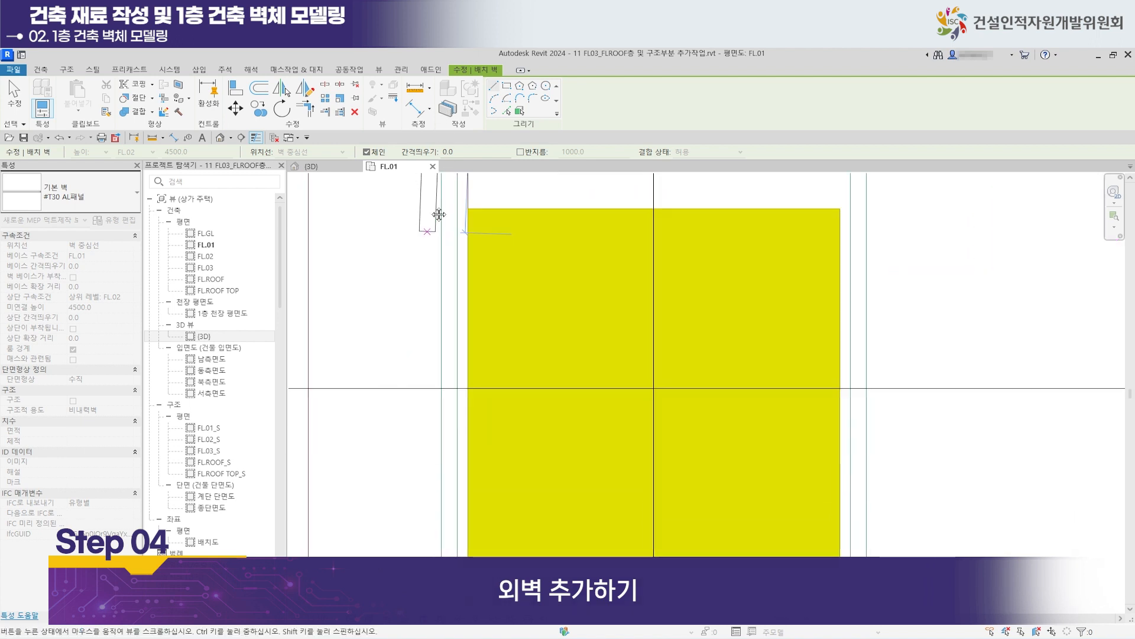
{"action": "scroll", "coordinate": [438, 215], "scroll_direction": "down", "scroll_amount": 1}
{"action": "middle_click_drag", "start_coordinate": [440, 390], "coordinate": [450, 272]}
{"action": "middle_click_drag", "start_coordinate": [444, 476], "coordinate": [432, 254]}
{"action": "scroll", "coordinate": [433, 254], "scroll_direction": "down", "scroll_amount": 2}
{"action": "middle_click_drag", "start_coordinate": [435, 318], "coordinate": [435, 249]}
{"action": "middle_click_drag", "start_coordinate": [436, 383], "coordinate": [433, 266]}
{"action": "scroll", "coordinate": [434, 266], "scroll_direction": "up", "scroll_amount": 3}
{"action": "middle_click_drag", "start_coordinate": [466, 405], "coordinate": [423, 373]}
{"action": "scroll", "coordinate": [404, 362], "scroll_direction": "up", "scroll_amount": 3}
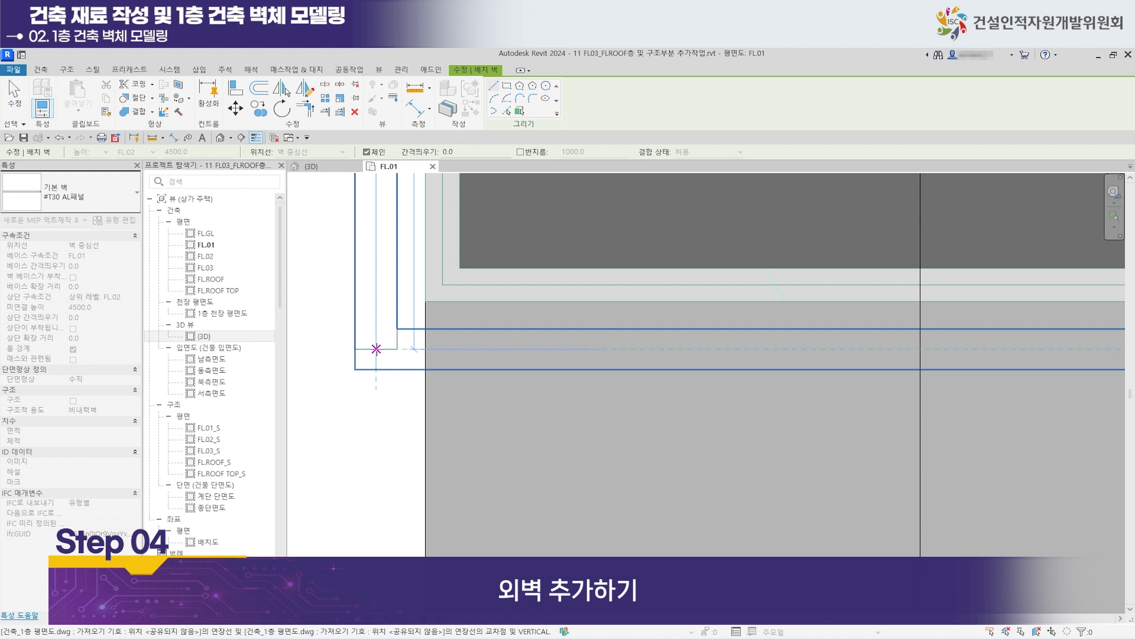
{"action": "left_click", "coordinate": [376, 349]}
Draw the panel wall about 1820 mm along the lower edge, stopping just short of the door frame, then end the chain without saving.
{"action": "scroll", "coordinate": [413, 353], "scroll_direction": "down", "scroll_amount": 4}
{"action": "middle_click_drag", "start_coordinate": [506, 355], "coordinate": [265, 336]}
{"action": "middle_click_drag", "start_coordinate": [673, 349], "coordinate": [279, 303]}
{"action": "middle_click_drag", "start_coordinate": [580, 296], "coordinate": [425, 284]}
{"action": "middle_click_drag", "start_coordinate": [495, 295], "coordinate": [600, 338]}
{"action": "middle_click_drag", "start_coordinate": [504, 312], "coordinate": [561, 337]}
{"action": "left_click", "coordinate": [614, 337]}
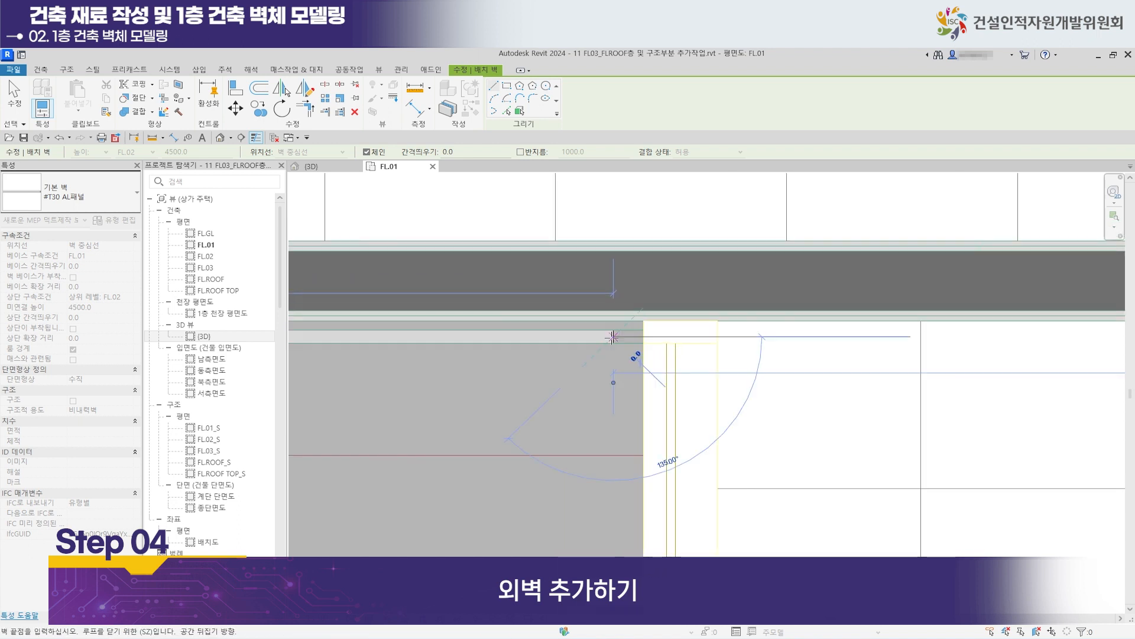
{"action": "key", "text": "Escape"}
{"action": "key", "text": "Escape"}
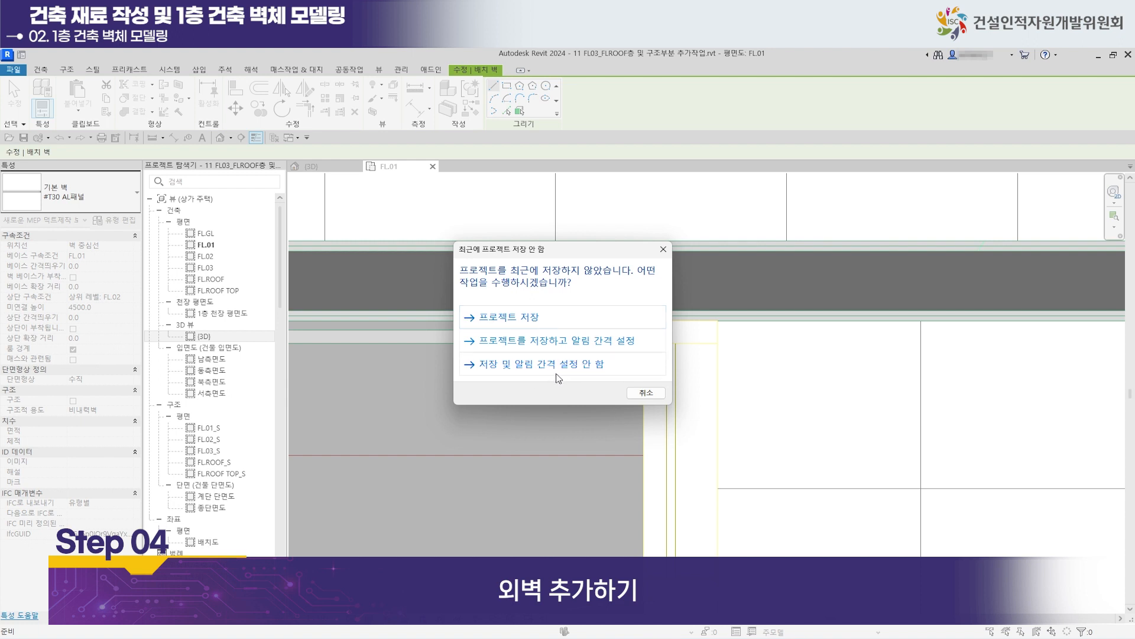
{"action": "left_click", "coordinate": [645, 393]}
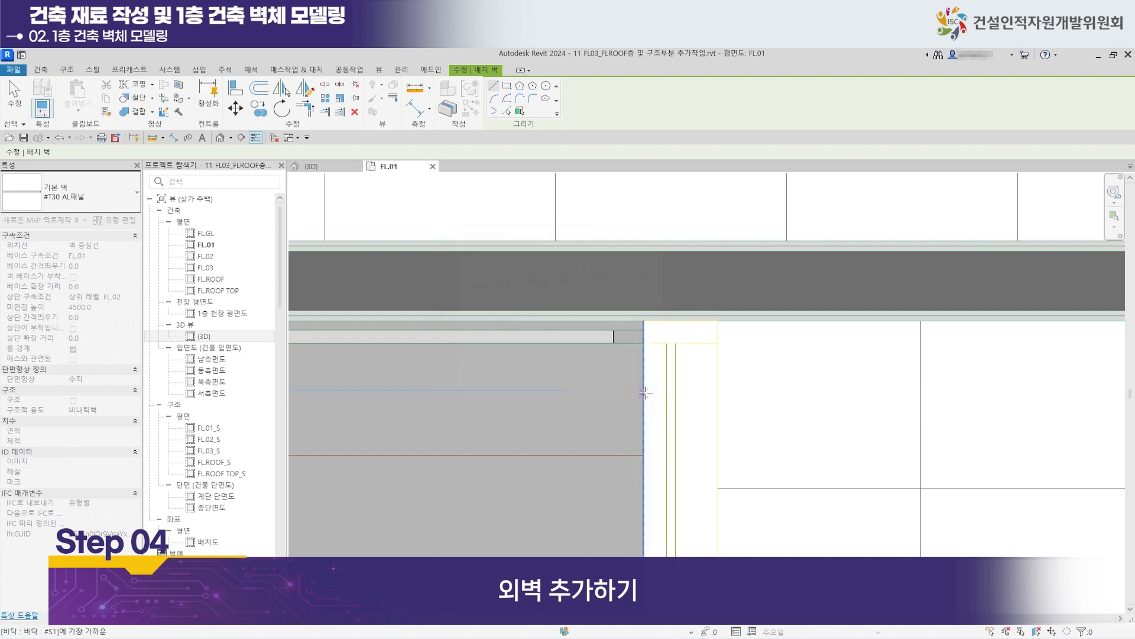
Disallow the join at the lower panel wall's end by the door and align that end with the floor slab's edge.
{"action": "scroll", "coordinate": [648, 387], "scroll_direction": "up", "scroll_amount": 2}
{"action": "middle_click_drag", "start_coordinate": [590, 367], "coordinate": [552, 410]}
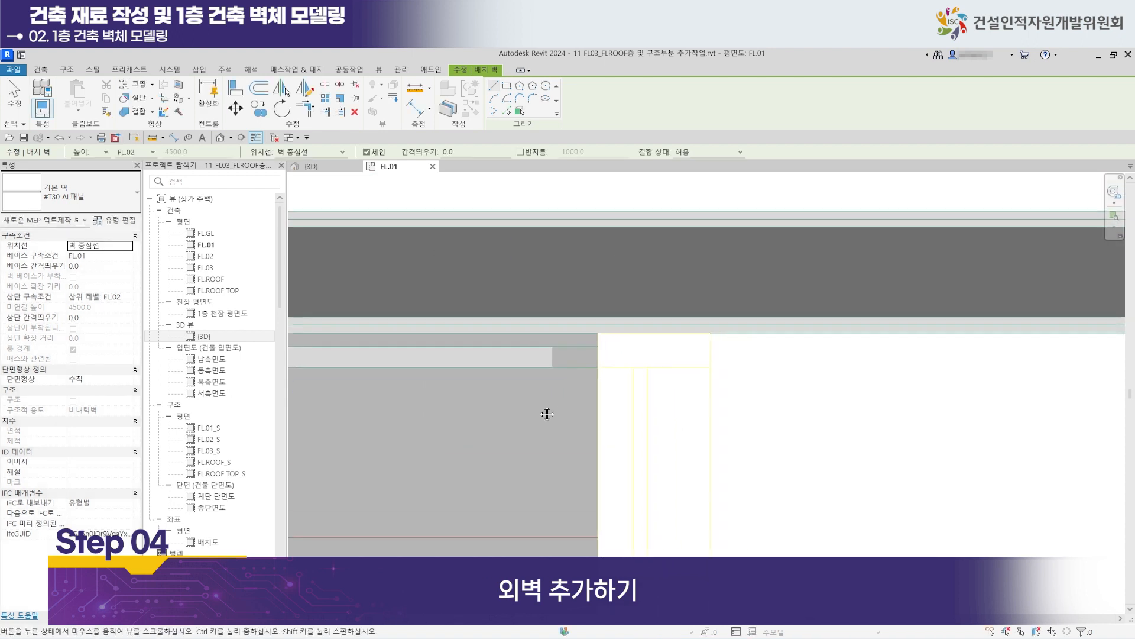
{"action": "scroll", "coordinate": [611, 391], "scroll_direction": "down", "scroll_amount": 5}
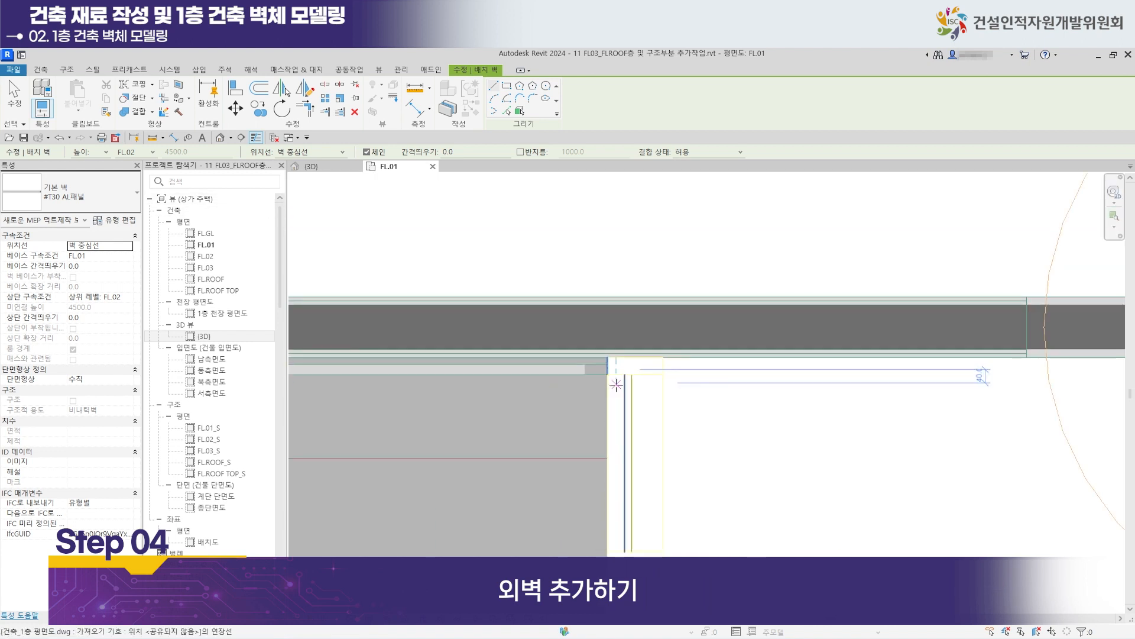
{"action": "scroll", "coordinate": [595, 391], "scroll_direction": "up", "scroll_amount": 5}
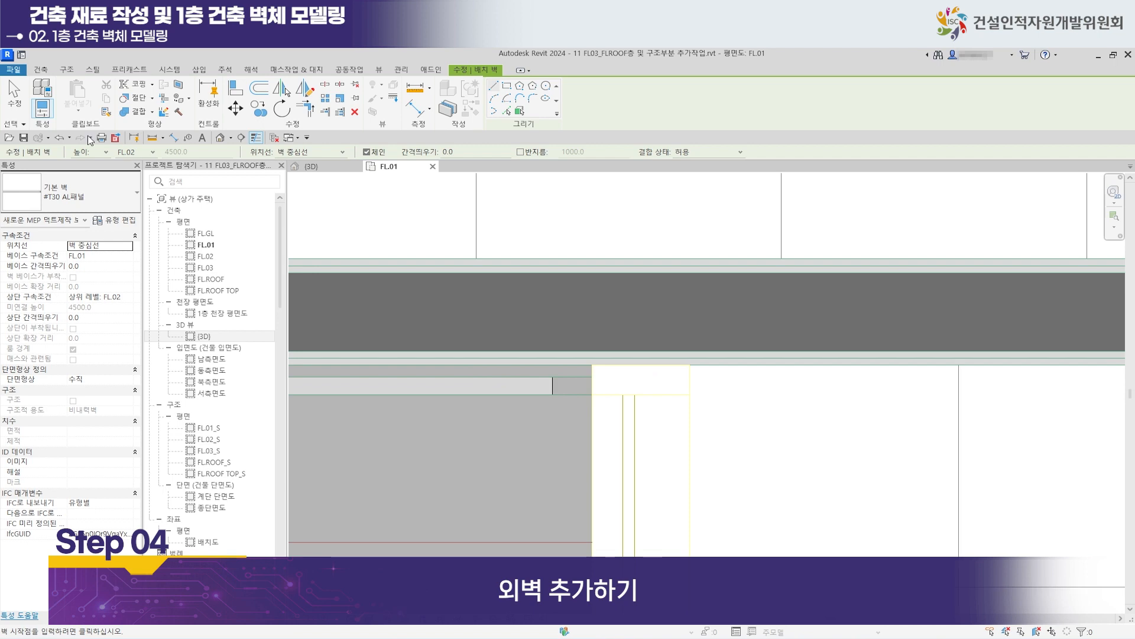
{"action": "left_click", "coordinate": [12, 96]}
{"action": "left_click", "coordinate": [552, 386]}
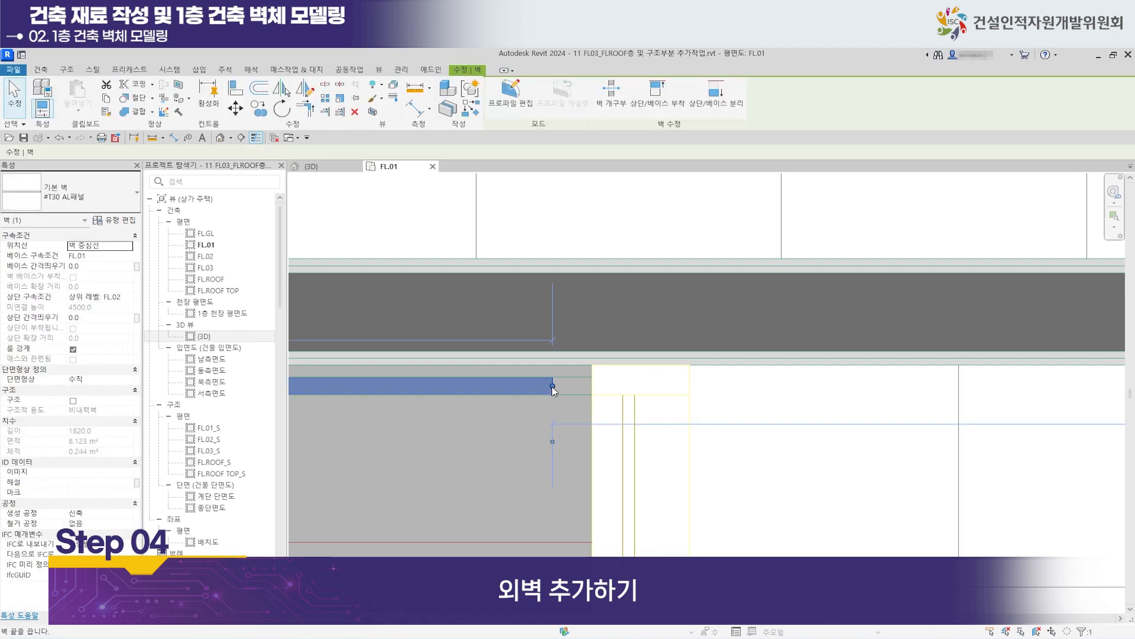
{"action": "right_click", "coordinate": [552, 385]}
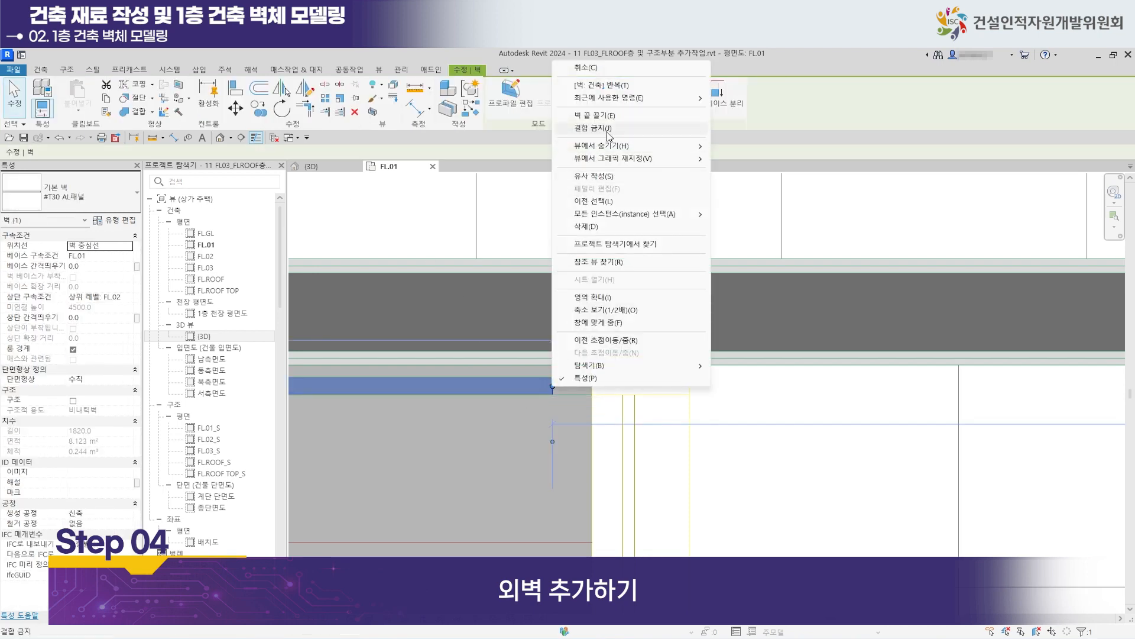
{"action": "left_click", "coordinate": [611, 129]}
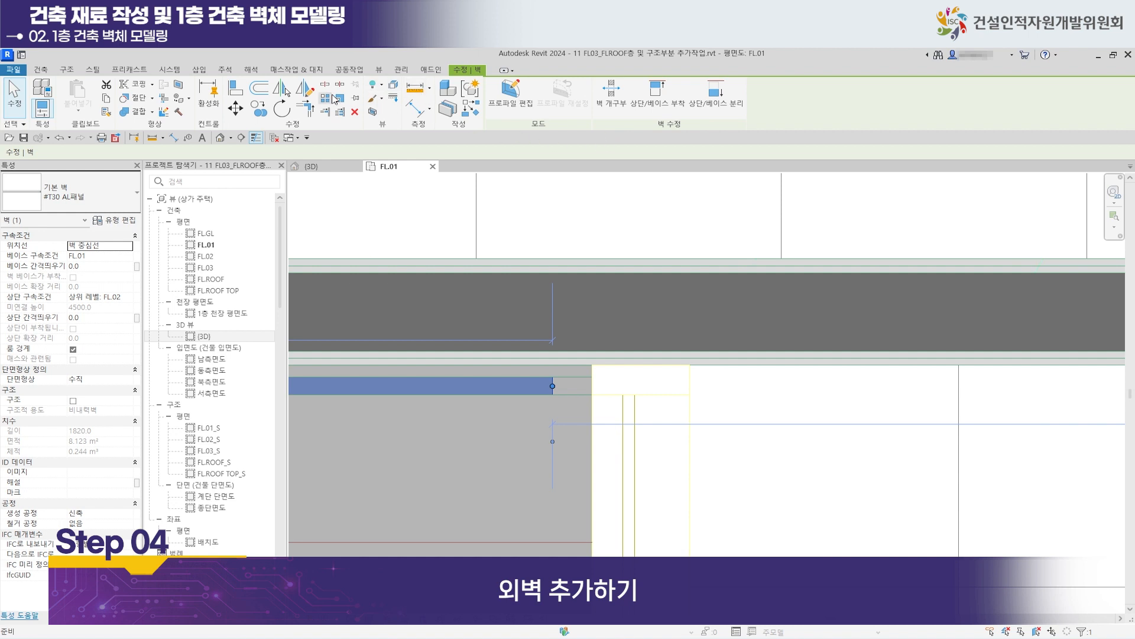
{"action": "left_click", "coordinate": [243, 93]}
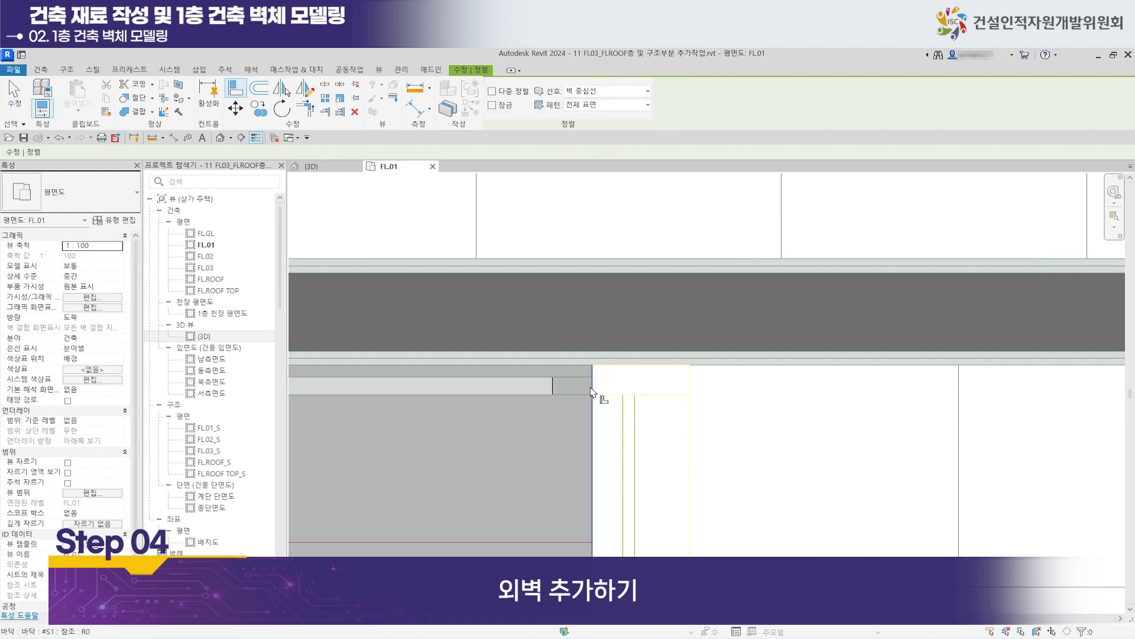
{"action": "scroll", "coordinate": [615, 437], "scroll_direction": "down", "scroll_amount": 4}
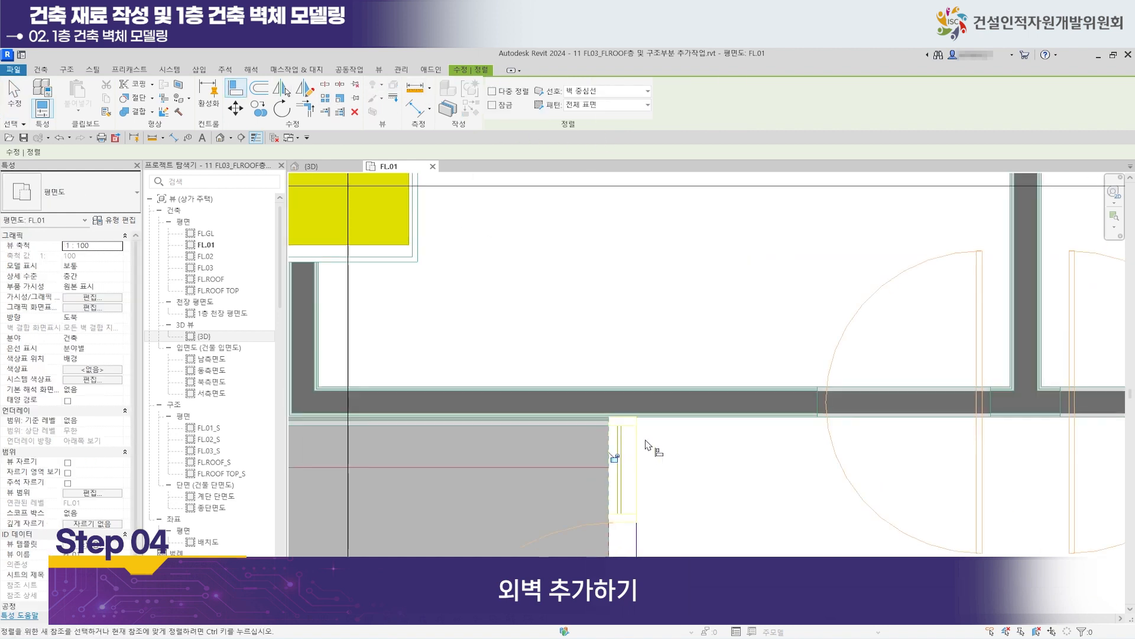
Align the open end of the short panel wall at the left wall's upper end with the adjacent wall's outer finish face.
{"action": "middle_click_drag", "start_coordinate": [501, 431], "coordinate": [709, 473]}
{"action": "middle_click_drag", "start_coordinate": [531, 332], "coordinate": [550, 484]}
{"action": "scroll", "coordinate": [482, 335], "scroll_direction": "up", "scroll_amount": 8}
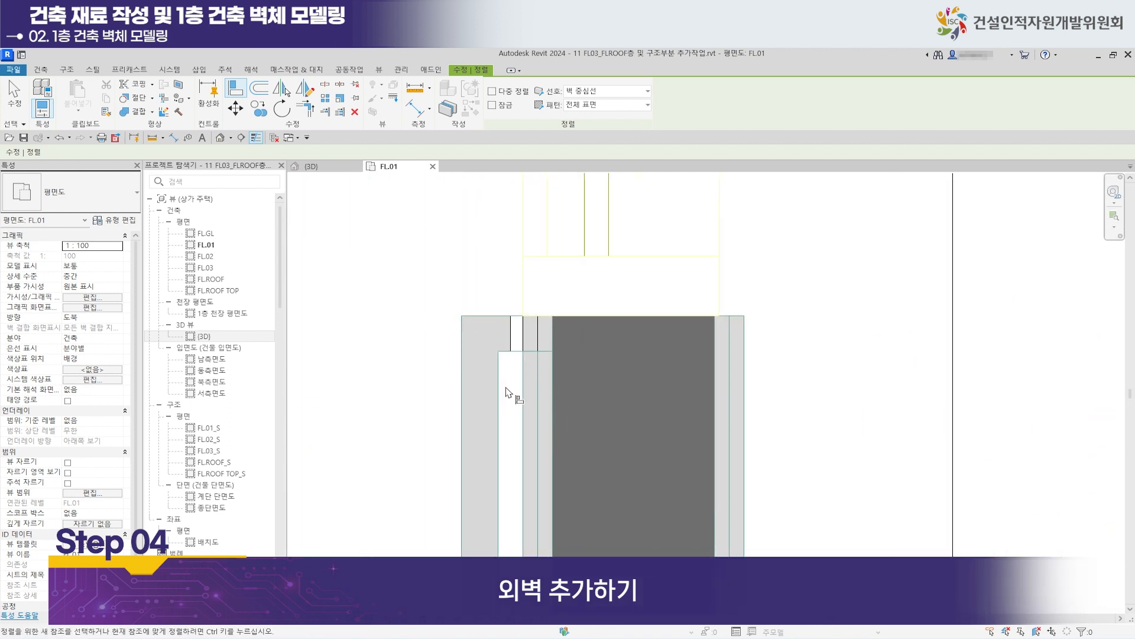
{"action": "middle_click_drag", "start_coordinate": [507, 391], "coordinate": [434, 409]}
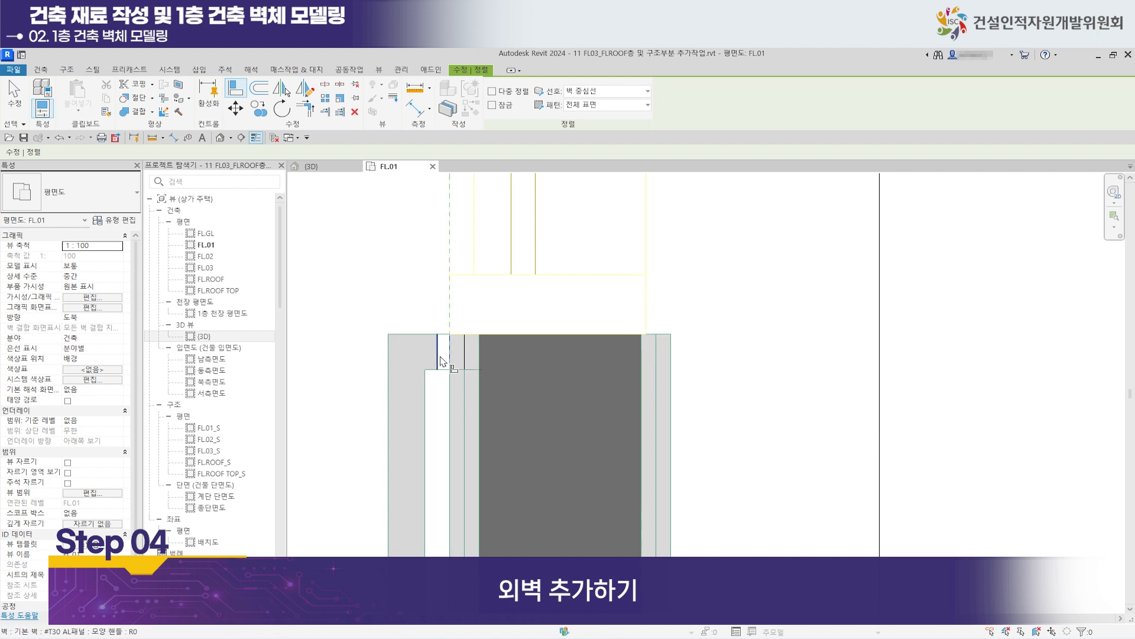
{"action": "scroll", "coordinate": [420, 360], "scroll_direction": "down", "scroll_amount": 5}
Draw a #T30 AL패널 architectural wall along the left column's upper finish outline, about 760 mm from the left exterior panel wall.
{"action": "middle_click_drag", "start_coordinate": [446, 254], "coordinate": [499, 371]}
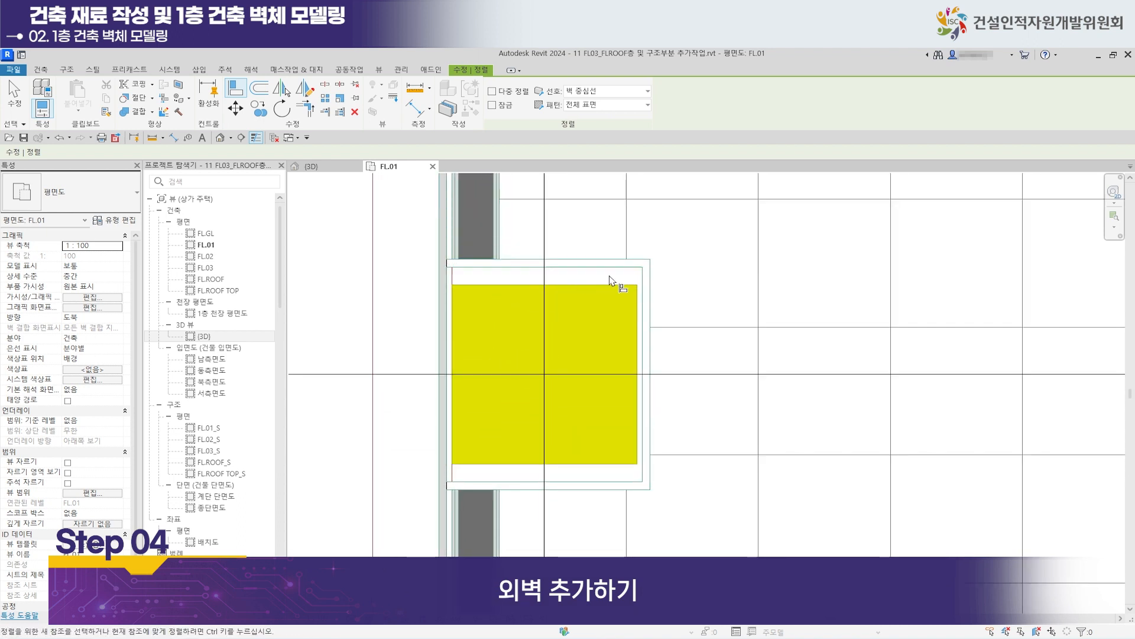
{"action": "middle_click_drag", "start_coordinate": [515, 463], "coordinate": [474, 434]}
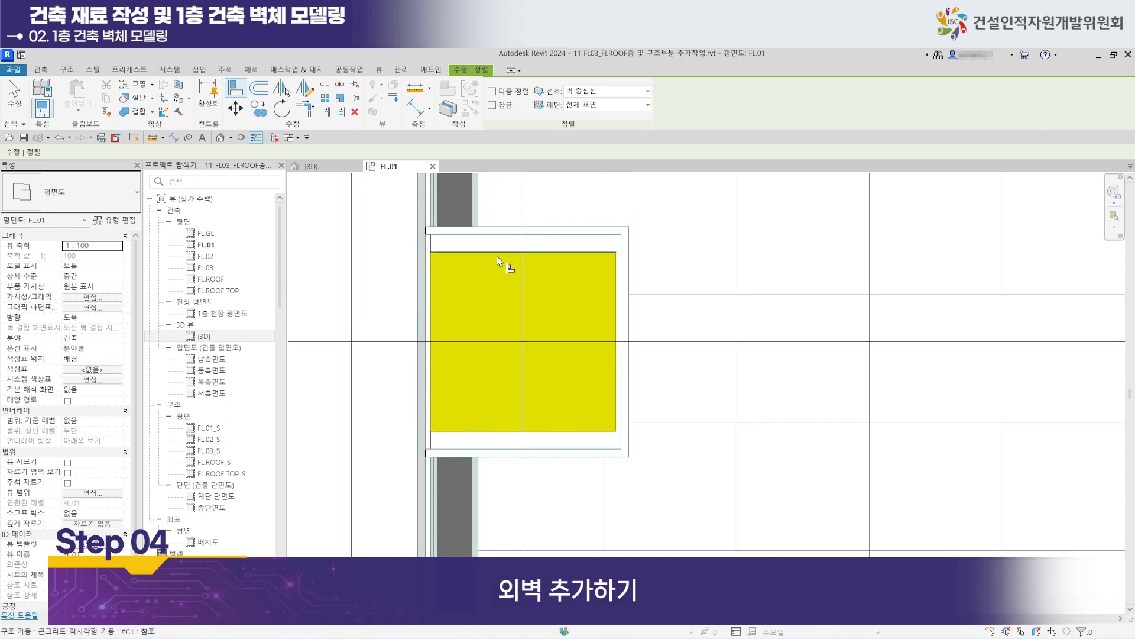
{"action": "left_click", "coordinate": [41, 71]}
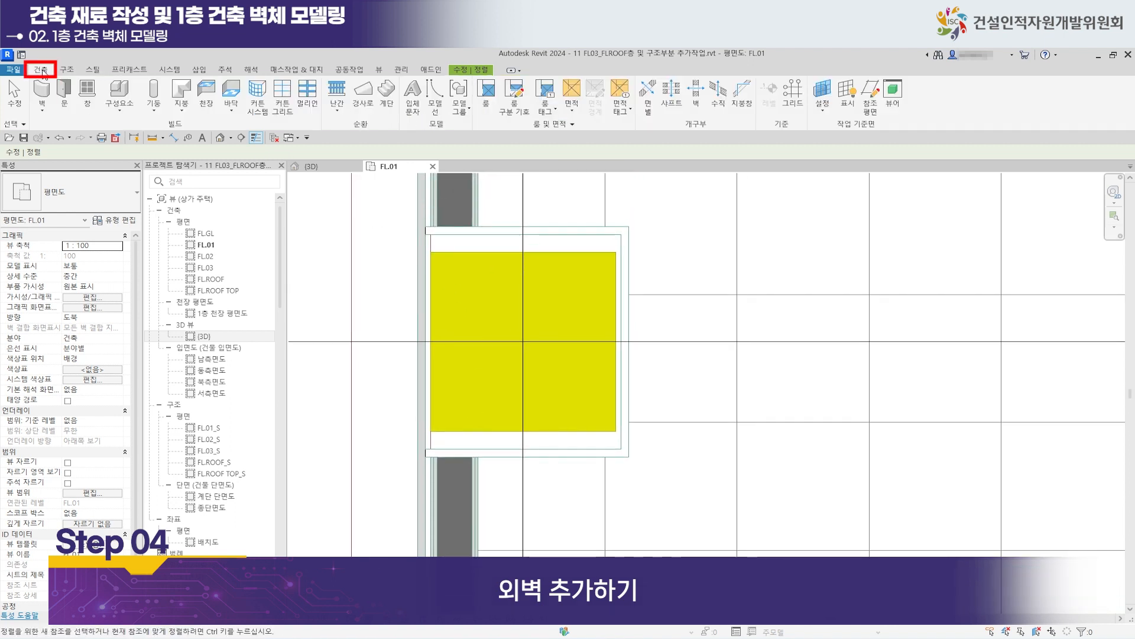
{"action": "left_click", "coordinate": [49, 110]}
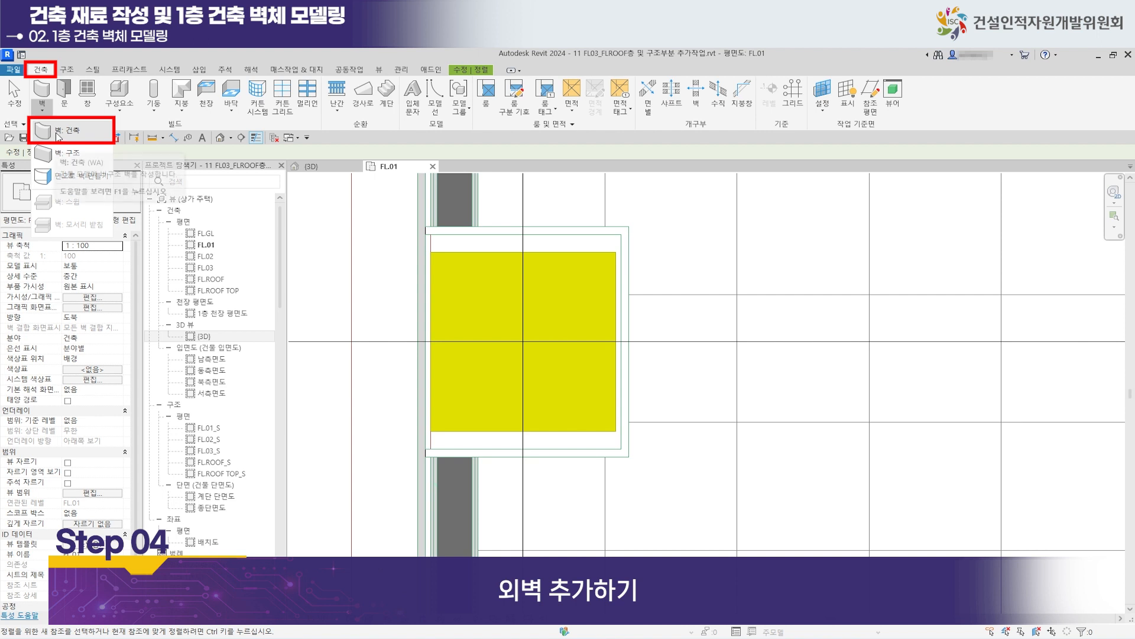
{"action": "left_click", "coordinate": [65, 126]}
{"action": "scroll", "coordinate": [422, 238], "scroll_direction": "up", "scroll_amount": 2}
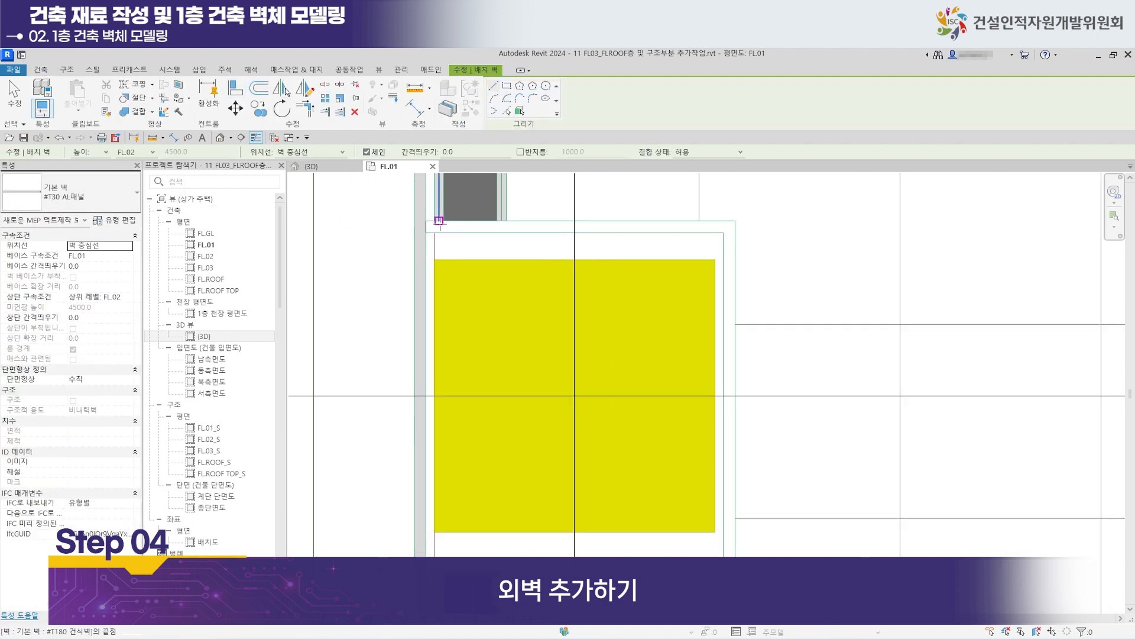
{"action": "left_click", "coordinate": [419, 226]}
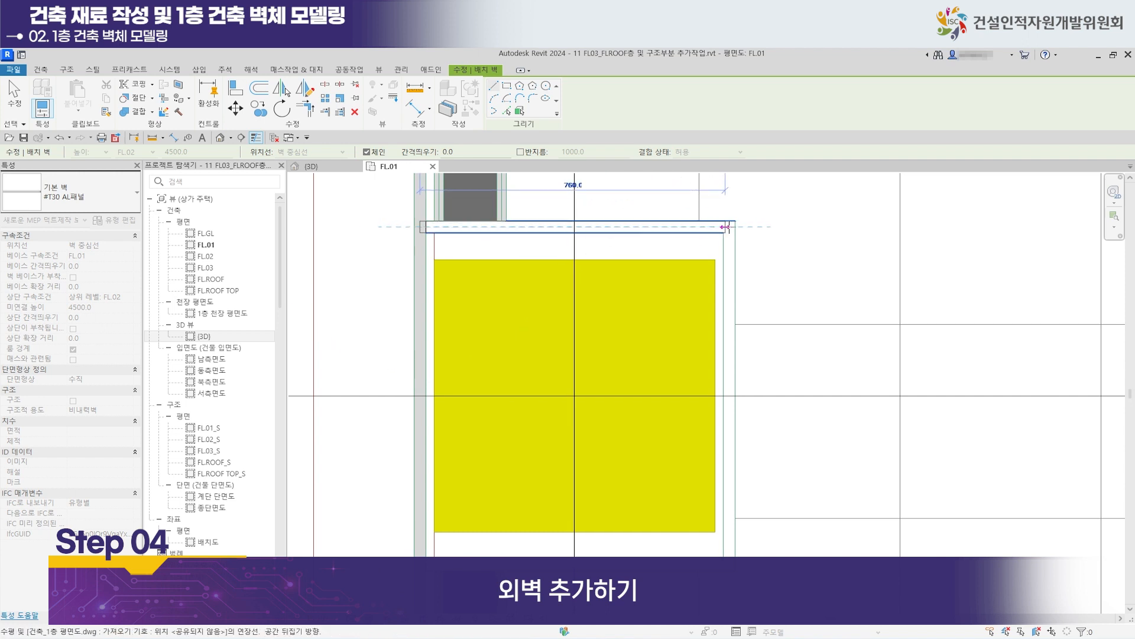
{"action": "scroll", "coordinate": [732, 227], "scroll_direction": "up", "scroll_amount": 2}
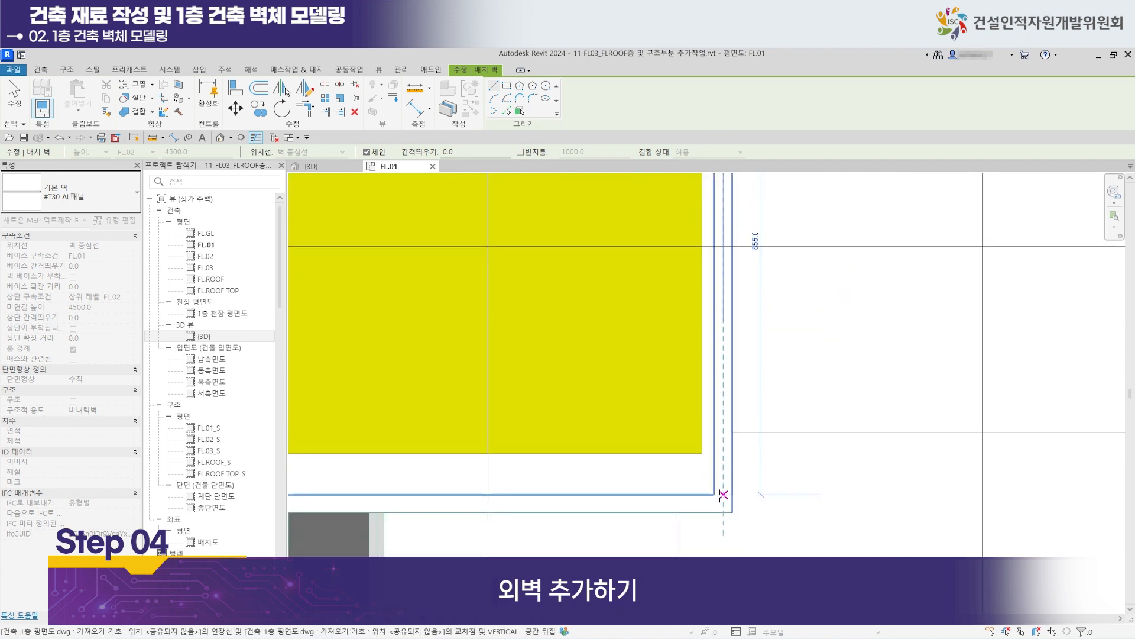
Continue the panel wall about 855 mm down the column's inner side and back to the left exterior panel wall, then end the chain.
{"action": "left_click", "coordinate": [723, 503]}
{"action": "middle_click_drag", "start_coordinate": [473, 502], "coordinate": [778, 481]}
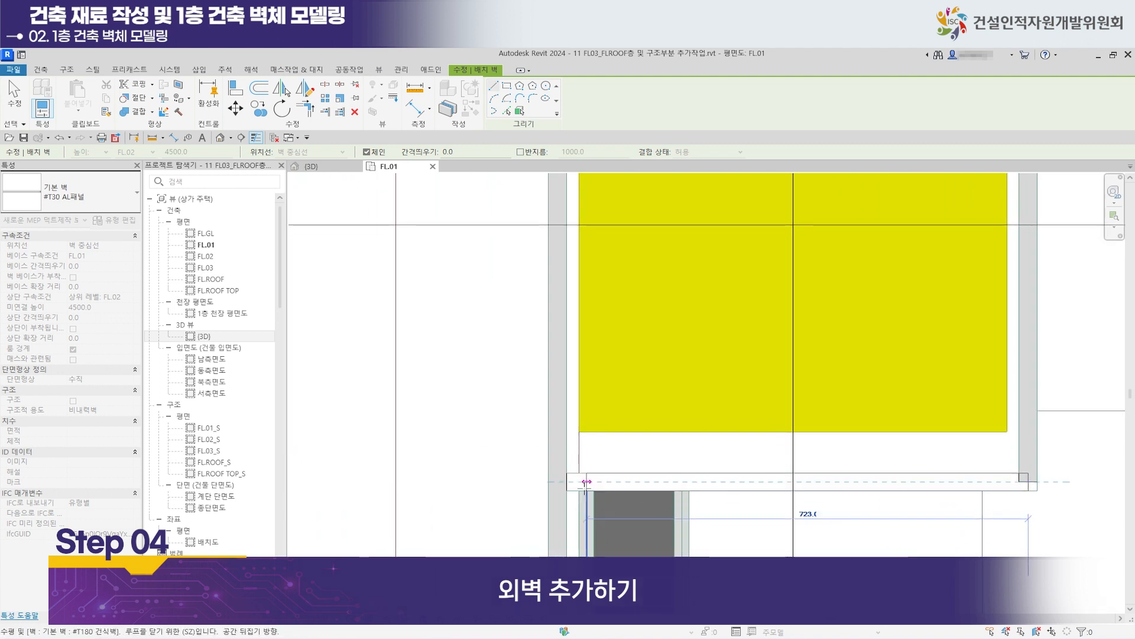
{"action": "left_click", "coordinate": [559, 482]}
{"action": "key", "text": "Escape"}
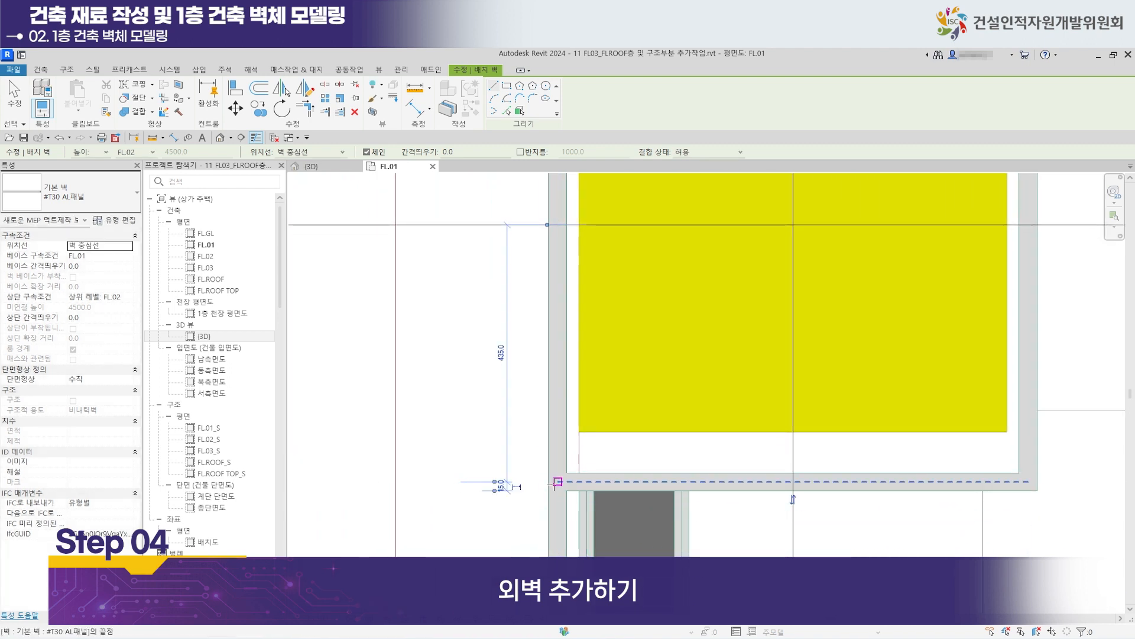
Examine the new aluminium panel walls and their corner connections in the 3D view.
{"action": "scroll", "coordinate": [506, 401], "scroll_direction": "down", "scroll_amount": 5}
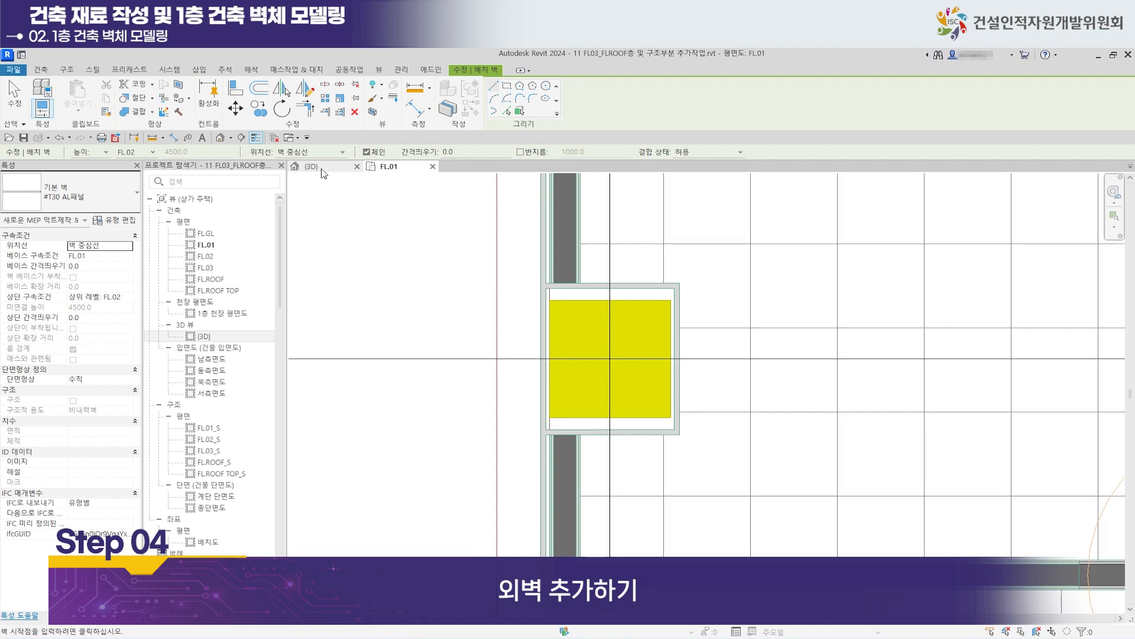
{"action": "left_click", "coordinate": [311, 167]}
{"action": "scroll", "coordinate": [502, 357], "scroll_direction": "down", "scroll_amount": 6}
{"action": "middle_click_drag", "start_coordinate": [731, 413], "coordinate": [534, 379]}
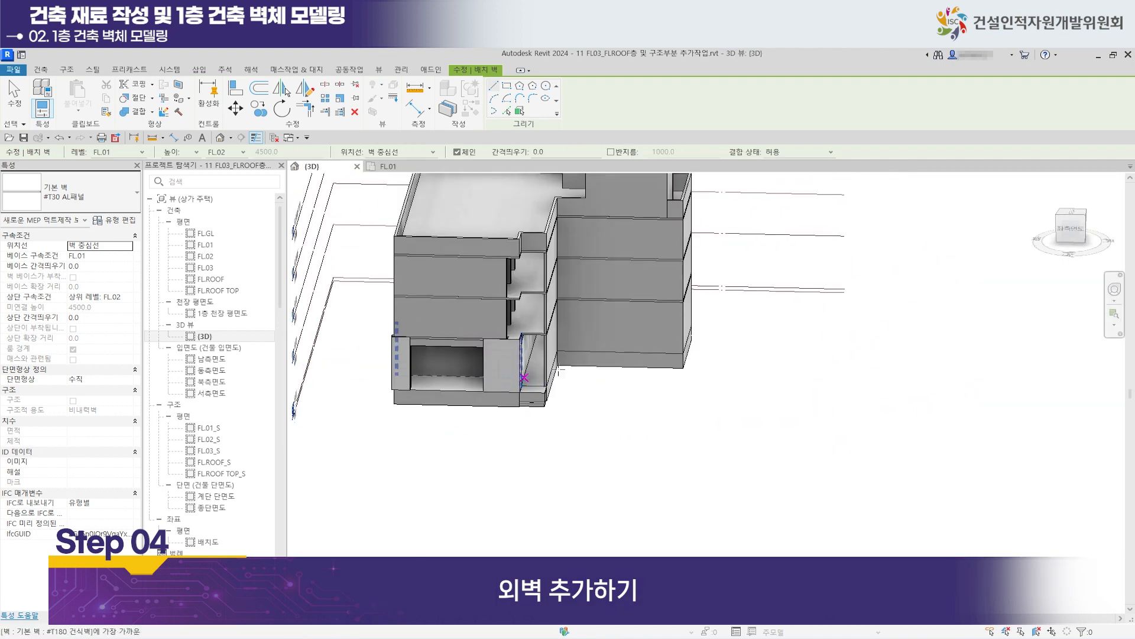
{"action": "scroll", "coordinate": [552, 372], "scroll_direction": "up", "scroll_amount": 5}
{"action": "middle_click_drag", "start_coordinate": [484, 363], "coordinate": [692, 436], "text": "shift"}
{"action": "scroll", "coordinate": [774, 381], "scroll_direction": "up", "scroll_amount": 3}
{"action": "left_click", "coordinate": [672, 376]}
{"action": "middle_click_drag", "start_coordinate": [729, 429], "coordinate": [691, 451], "text": "shift"}
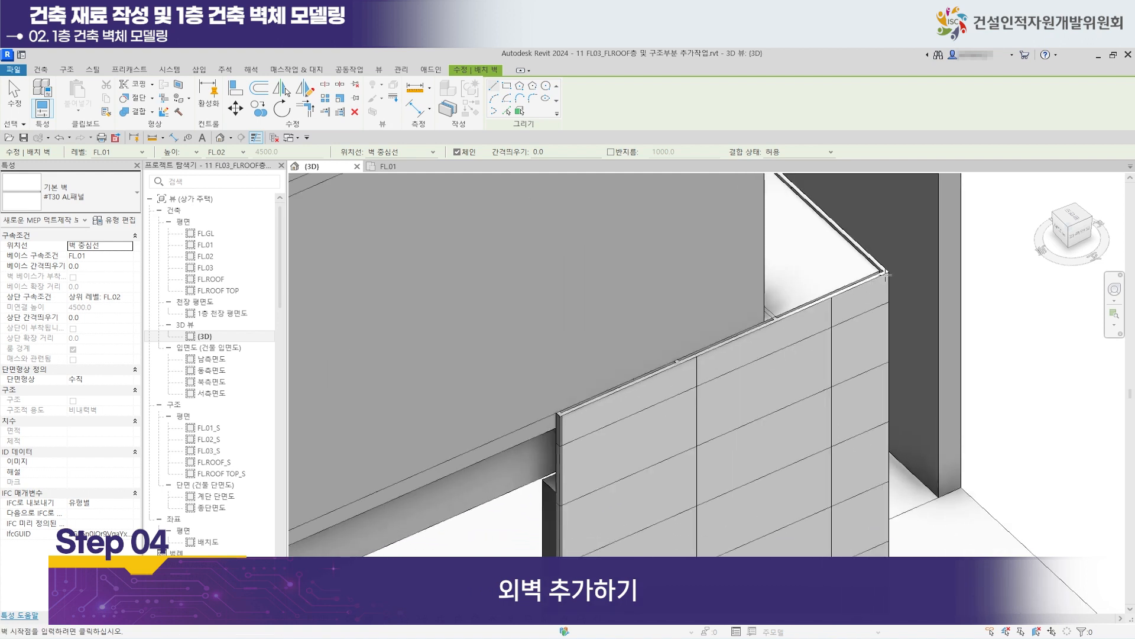
{"action": "scroll", "coordinate": [615, 417], "scroll_direction": "up", "scroll_amount": 2}
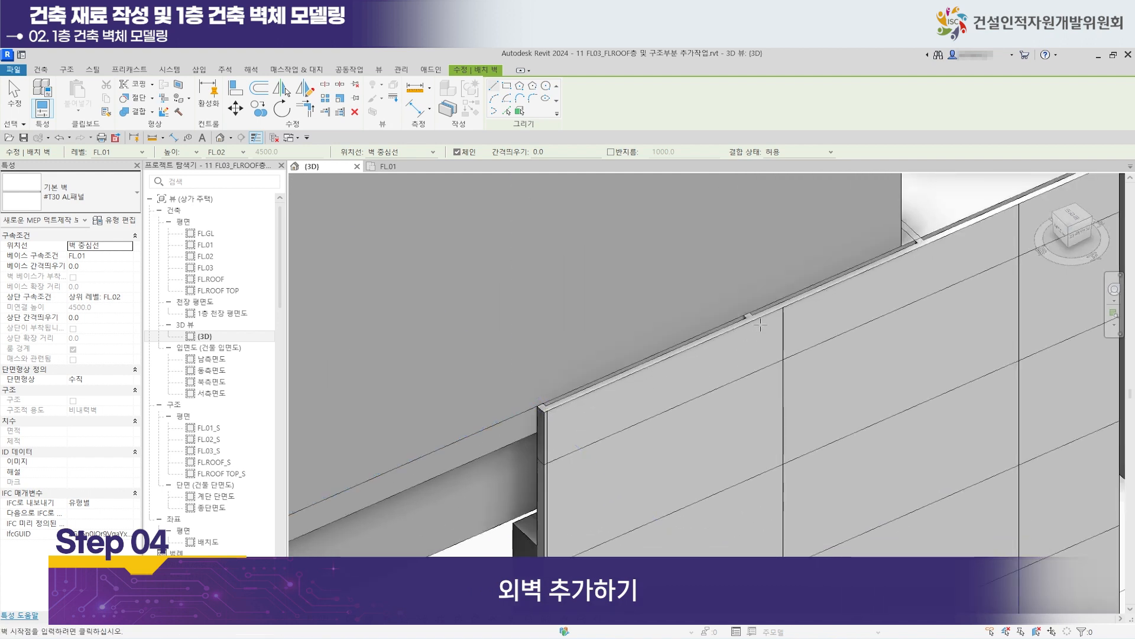
{"action": "scroll", "coordinate": [940, 261], "scroll_direction": "down", "scroll_amount": 4}
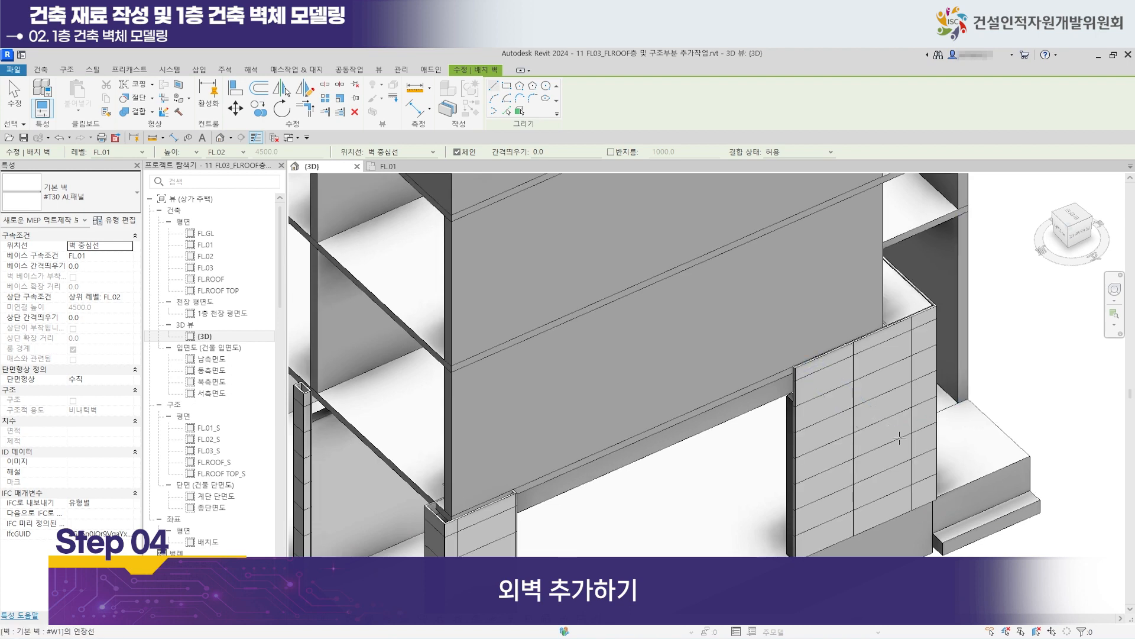
{"action": "middle_click_drag", "start_coordinate": [891, 492], "coordinate": [880, 484]}
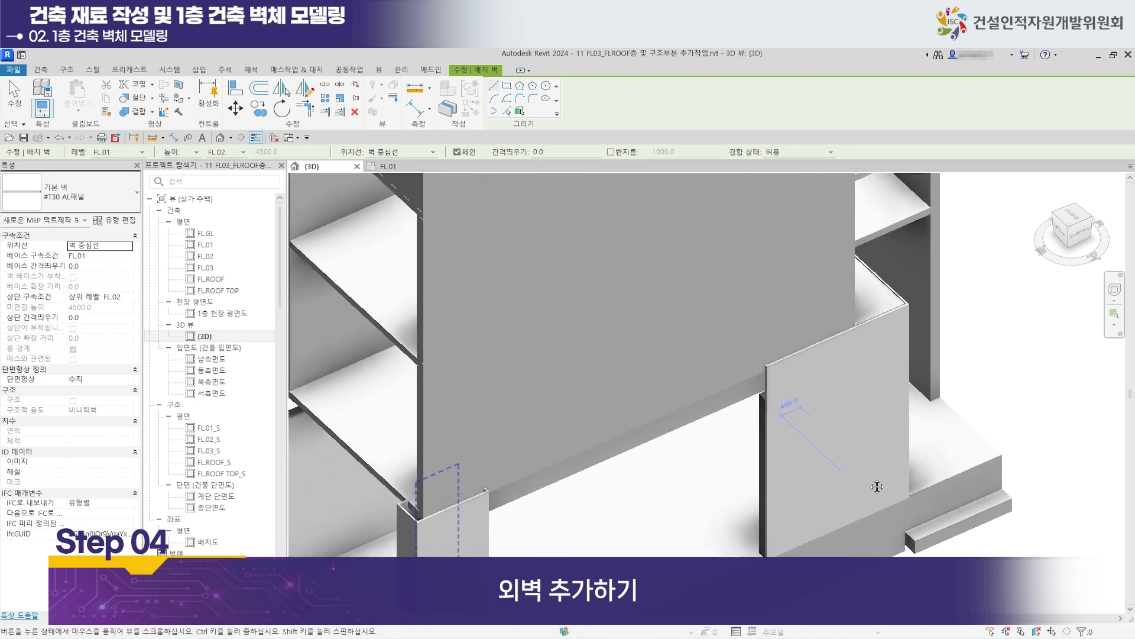
In the FL.01 plan, draw a short panel wall about 25 mm long outward at the right exterior wall's upper end.
{"action": "left_click", "coordinate": [388, 166]}
{"action": "scroll", "coordinate": [646, 372], "scroll_direction": "down", "scroll_amount": 3}
{"action": "middle_click_drag", "start_coordinate": [646, 372], "coordinate": [283, 362]}
{"action": "middle_click_drag", "start_coordinate": [732, 338], "coordinate": [240, 321]}
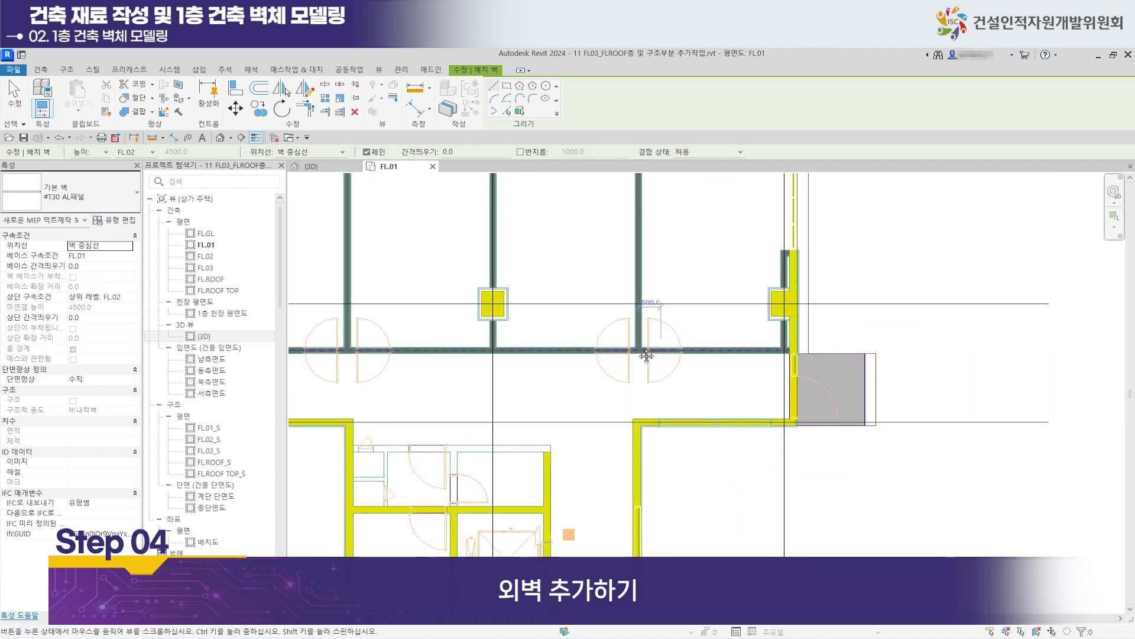
{"action": "middle_click_drag", "start_coordinate": [647, 355], "coordinate": [500, 349]}
{"action": "scroll", "coordinate": [756, 324], "scroll_direction": "up", "scroll_amount": 5}
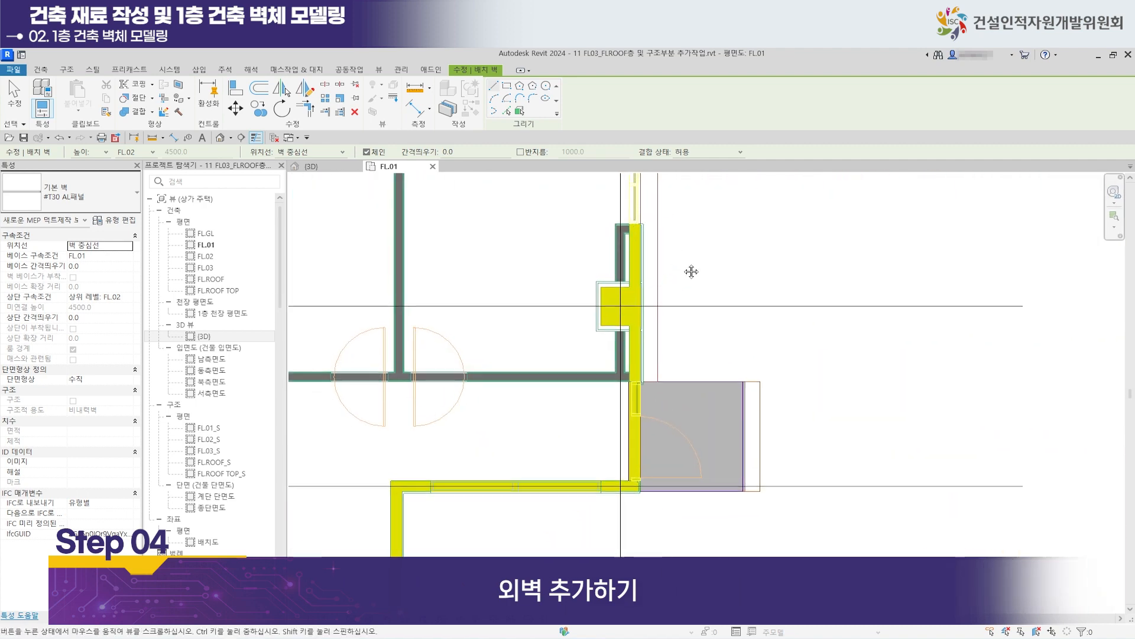
{"action": "scroll", "coordinate": [616, 218], "scroll_direction": "up", "scroll_amount": 4}
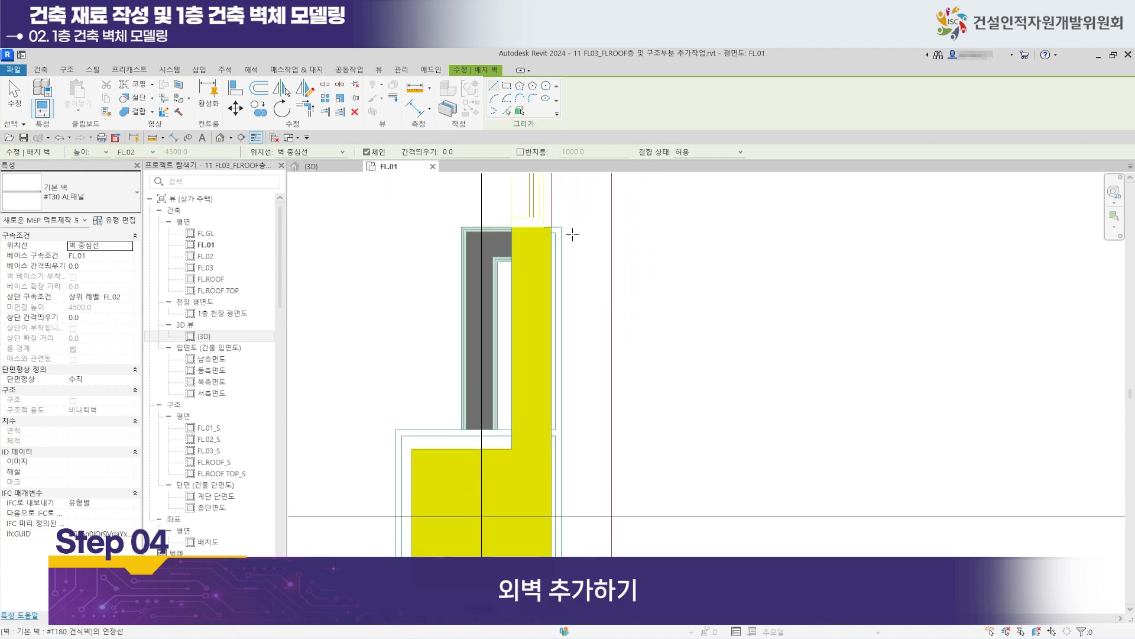
{"action": "middle_click_drag", "start_coordinate": [597, 245], "coordinate": [715, 286]}
{"action": "scroll", "coordinate": [634, 269], "scroll_direction": "up", "scroll_amount": 2}
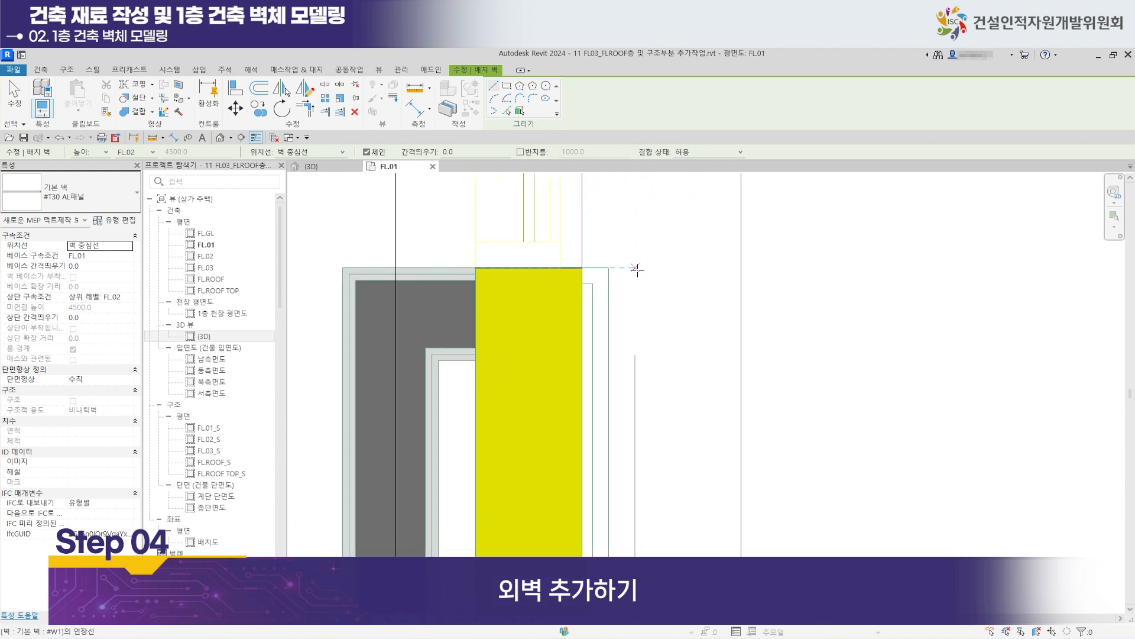
{"action": "scroll", "coordinate": [657, 289], "scroll_direction": "down", "scroll_amount": 4}
{"action": "middle_click_drag", "start_coordinate": [651, 193], "coordinate": [615, 307]}
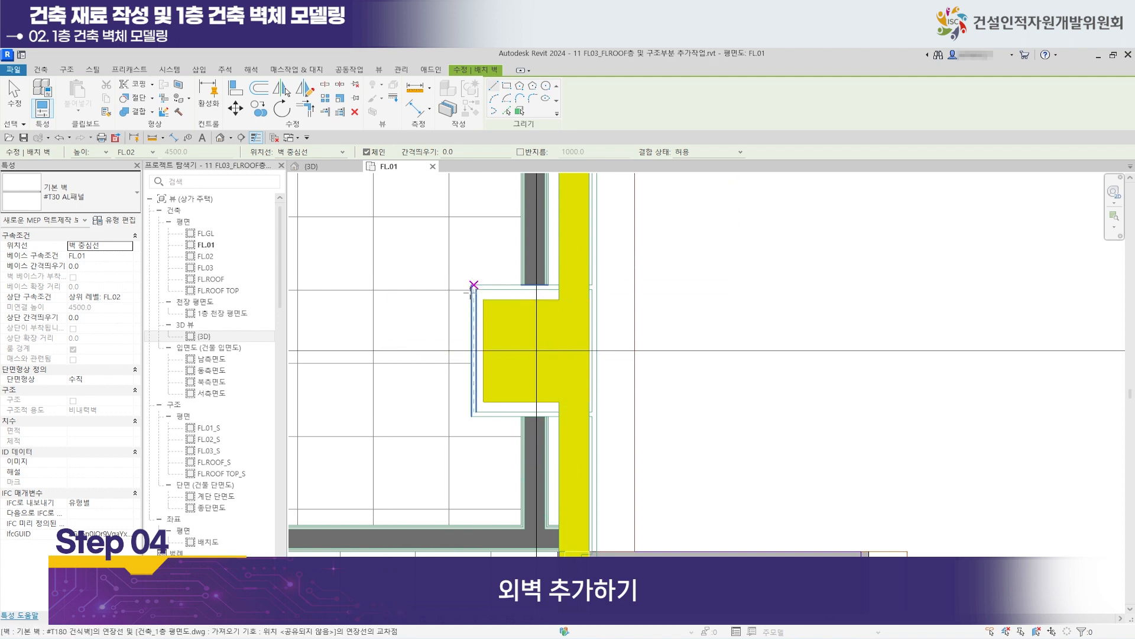
{"action": "middle_click_drag", "start_coordinate": [586, 260], "coordinate": [550, 388]}
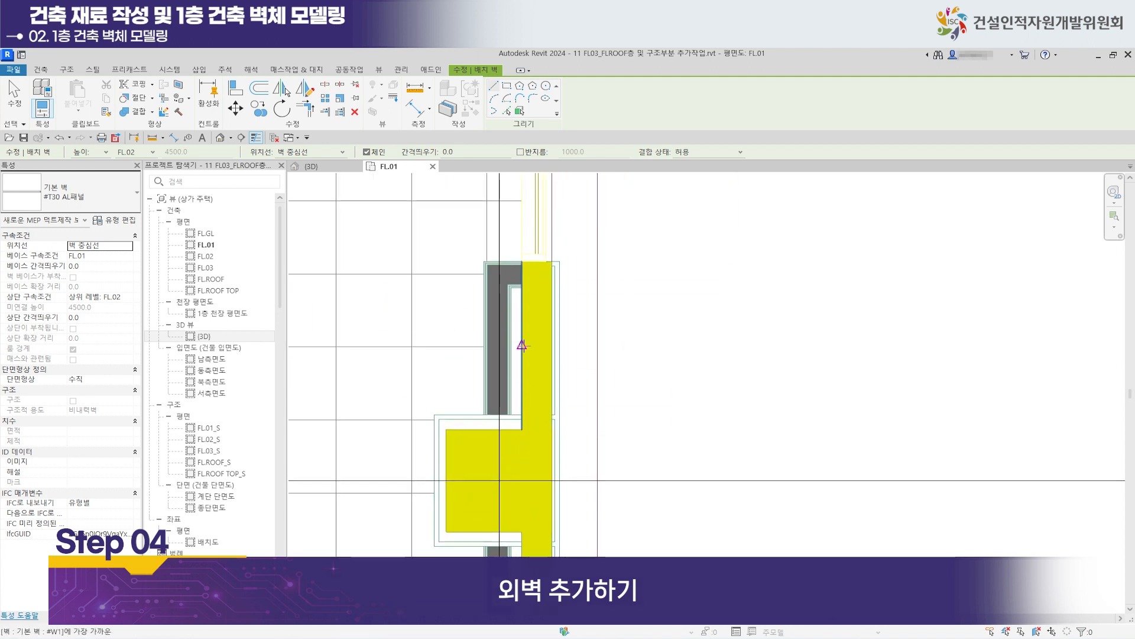
{"action": "scroll", "coordinate": [576, 270], "scroll_direction": "up", "scroll_amount": 2}
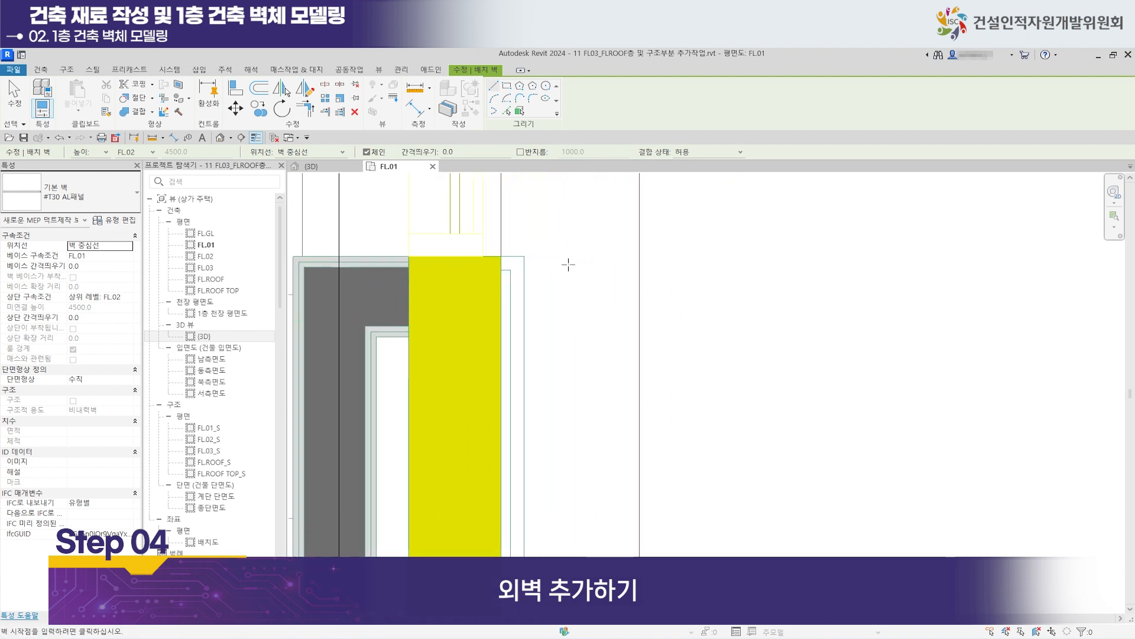
{"action": "scroll", "coordinate": [510, 255], "scroll_direction": "up", "scroll_amount": 2}
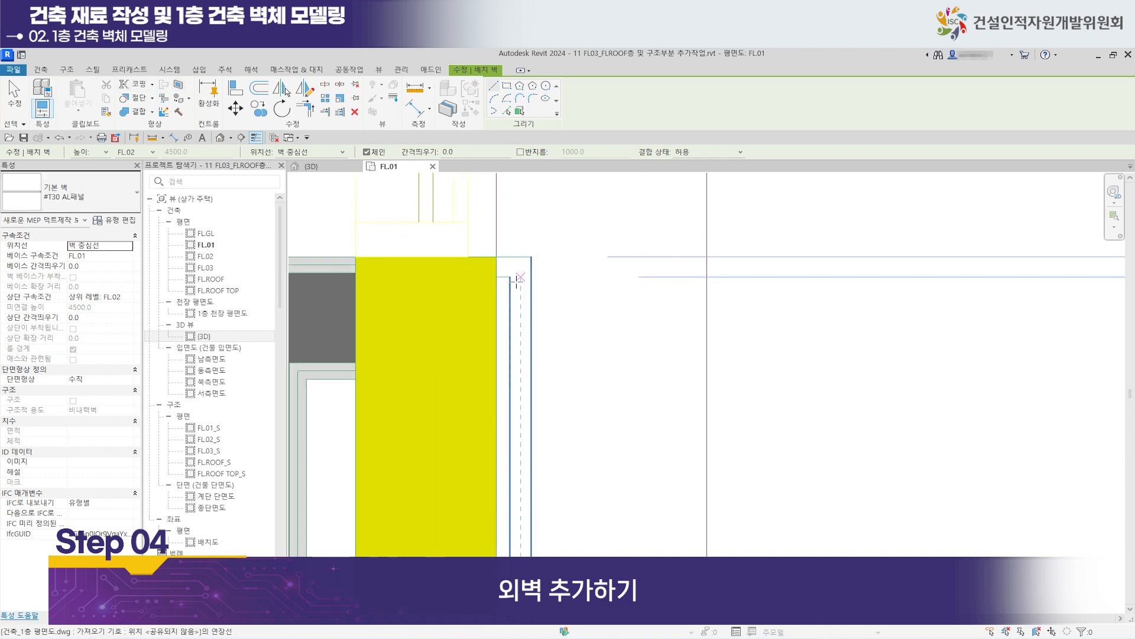
{"action": "scroll", "coordinate": [519, 263], "scroll_direction": "up", "scroll_amount": 2}
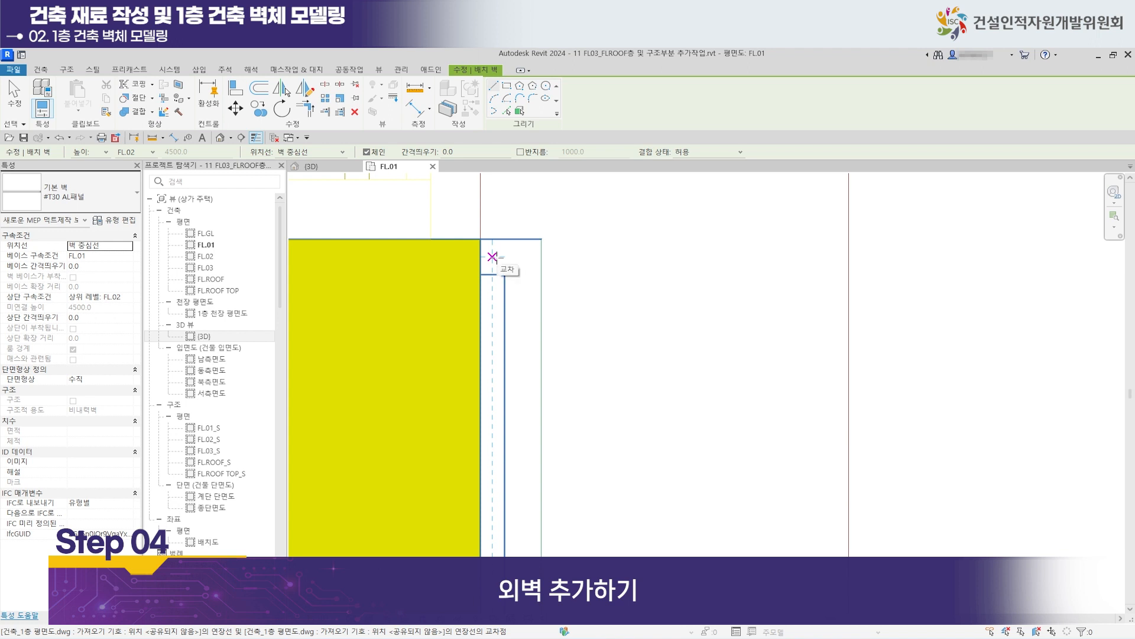
{"action": "left_click", "coordinate": [494, 256]}
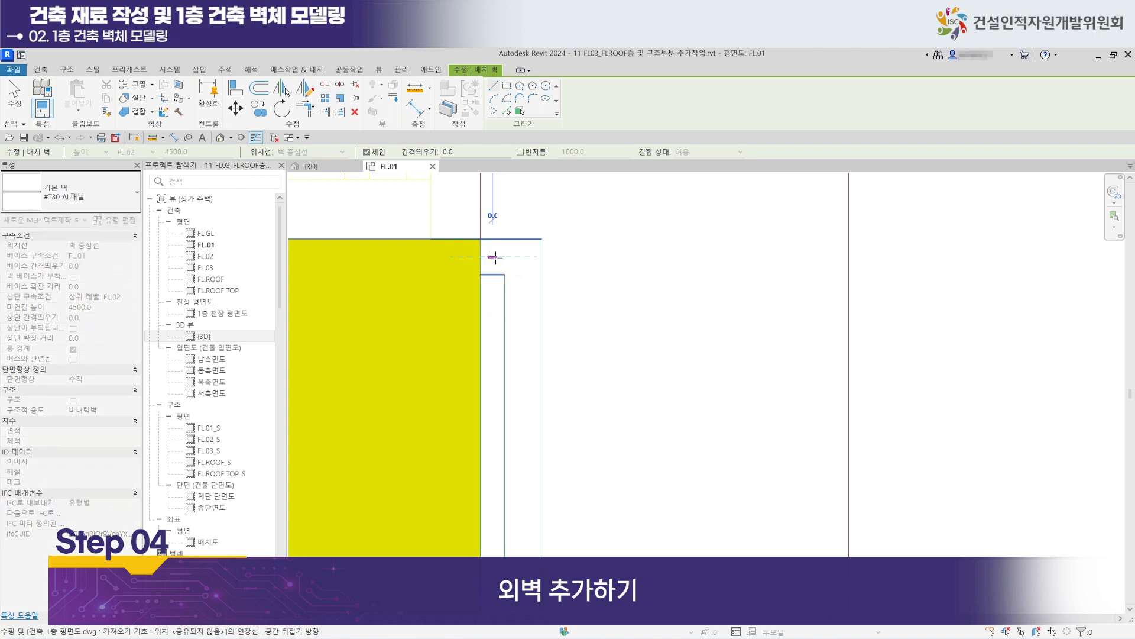
{"action": "left_click", "coordinate": [523, 256]}
Continue the panel wall straight down the right exterior side to the finish outline's lower corner beside the door frame.
{"action": "scroll", "coordinate": [525, 304], "scroll_direction": "down", "scroll_amount": 3}
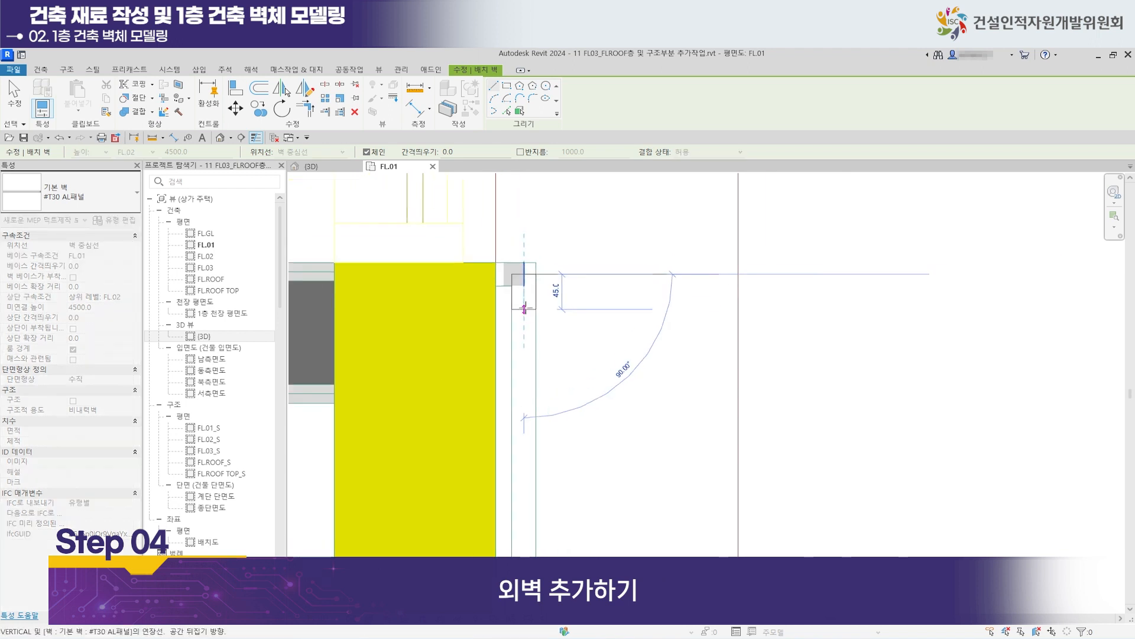
{"action": "scroll", "coordinate": [533, 414], "scroll_direction": "down", "scroll_amount": 1}
{"action": "middle_click_drag", "start_coordinate": [535, 432], "coordinate": [547, 72]}
{"action": "scroll", "coordinate": [543, 328], "scroll_direction": "down", "scroll_amount": 3}
{"action": "middle_click_drag", "start_coordinate": [542, 435], "coordinate": [548, 106]}
{"action": "middle_click_drag", "start_coordinate": [542, 335], "coordinate": [546, 205]}
{"action": "scroll", "coordinate": [536, 235], "scroll_direction": "up", "scroll_amount": 2}
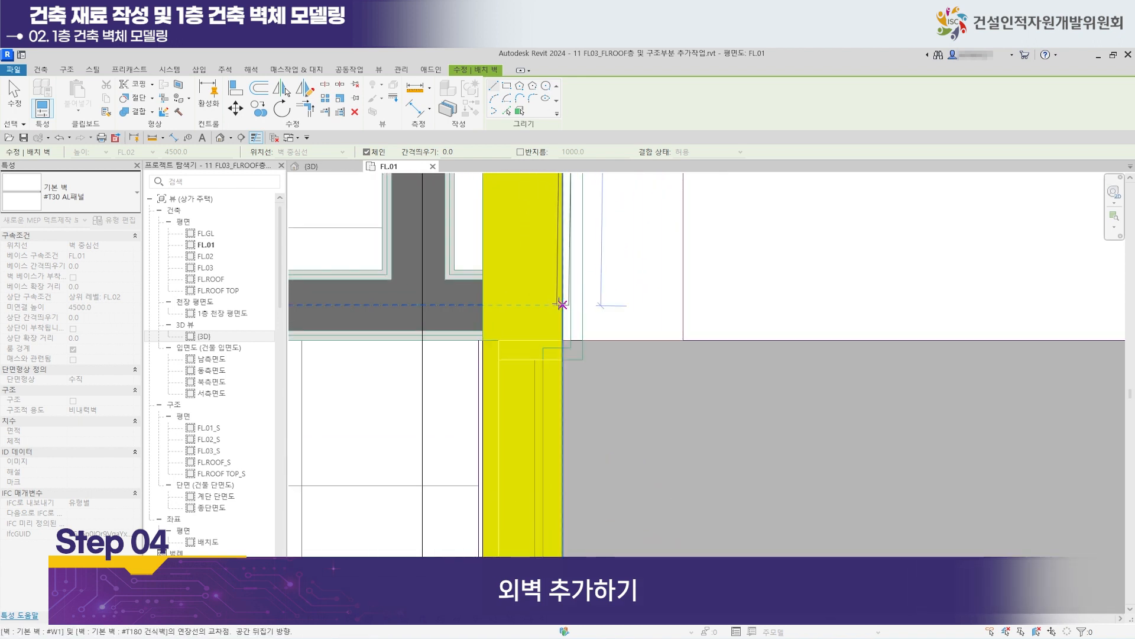
{"action": "scroll", "coordinate": [520, 331], "scroll_direction": "up", "scroll_amount": 1}
{"action": "middle_click_drag", "start_coordinate": [523, 311], "coordinate": [526, 248]}
{"action": "scroll", "coordinate": [520, 258], "scroll_direction": "up", "scroll_amount": 2}
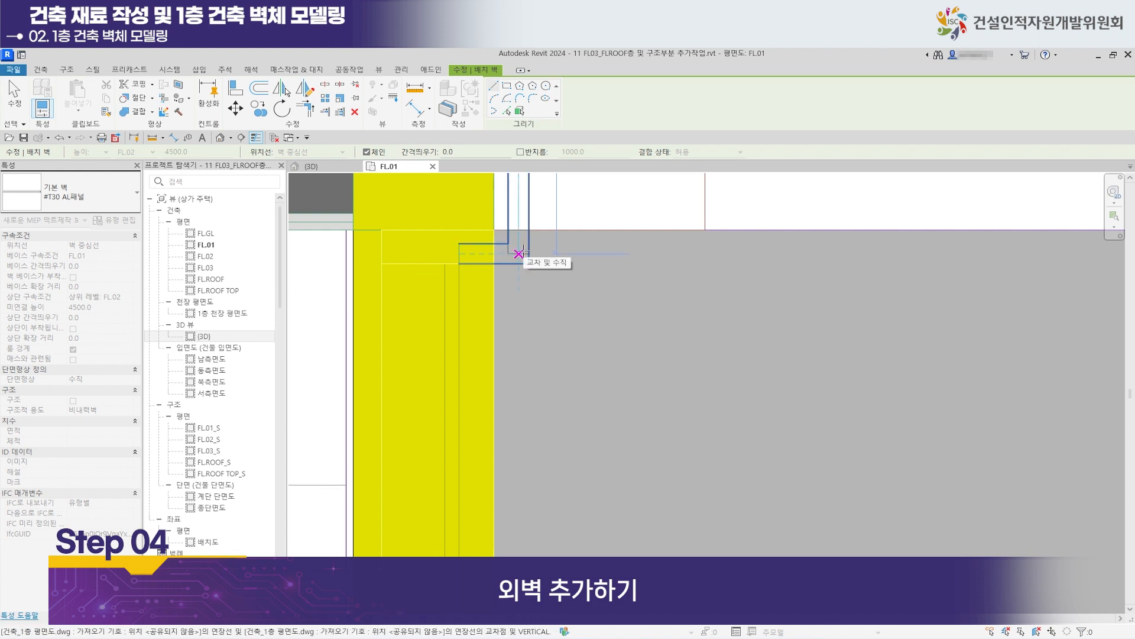
{"action": "left_click", "coordinate": [518, 253]}
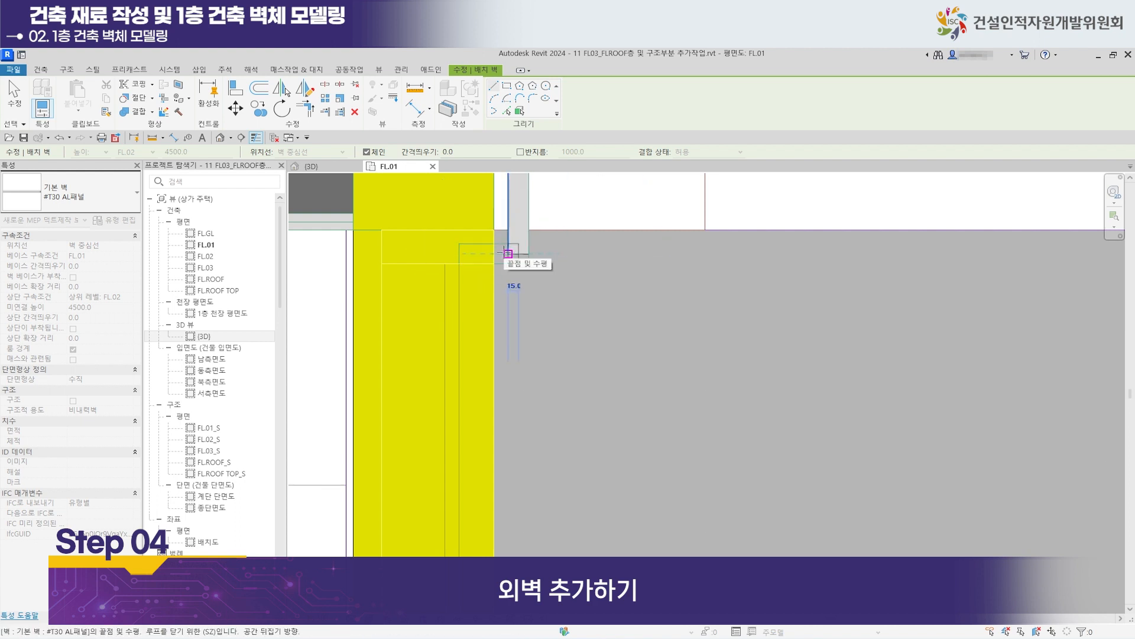
Add a short panel return from the lower corner toward the door frame and end the wall chain.
{"action": "scroll", "coordinate": [504, 254], "scroll_direction": "up", "scroll_amount": 2}
{"action": "left_click", "coordinate": [500, 255]}
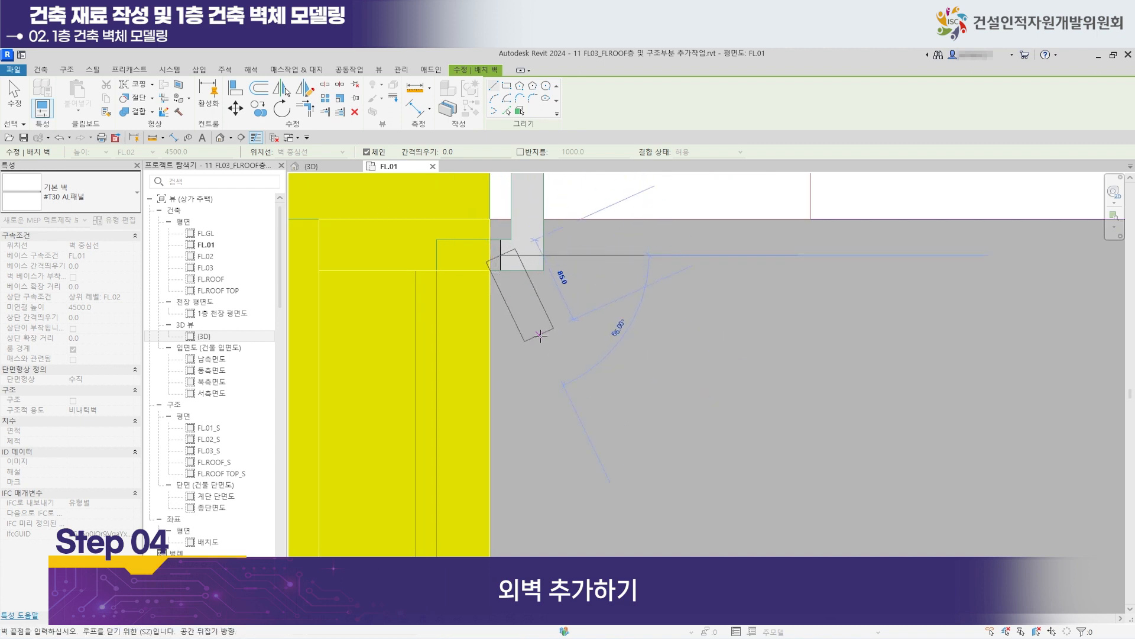
{"action": "key", "text": "Escape"}
Disallow joining at the inner end of the upper short panel return and align that end with the structural wall's outer face.
{"action": "scroll", "coordinate": [544, 333], "scroll_direction": "down", "scroll_amount": 2}
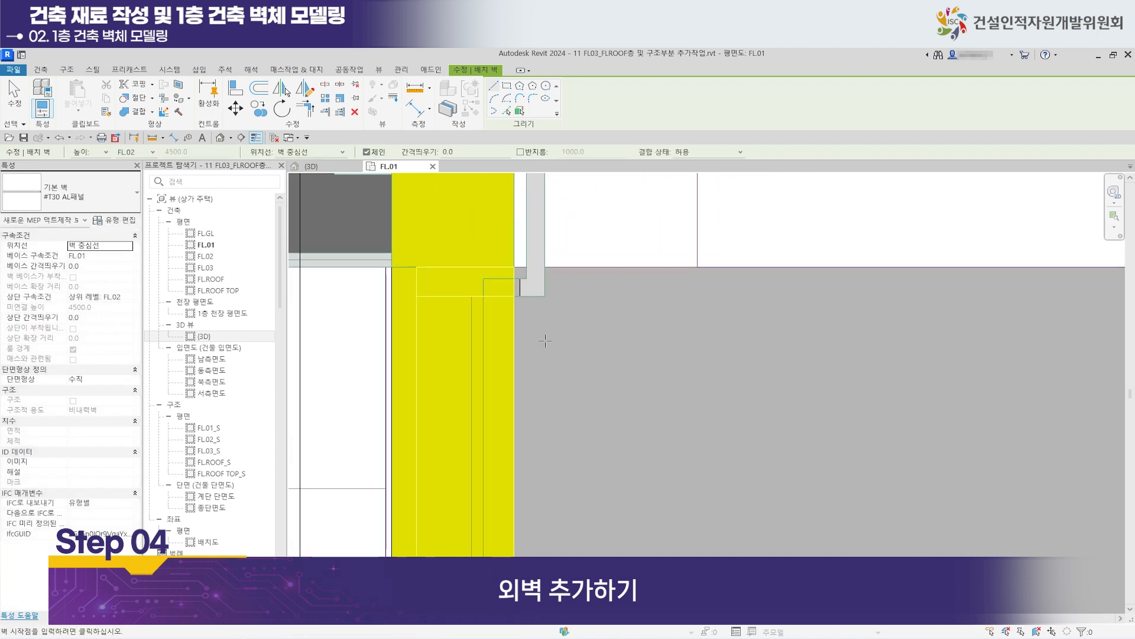
{"action": "scroll", "coordinate": [545, 341], "scroll_direction": "down", "scroll_amount": 4}
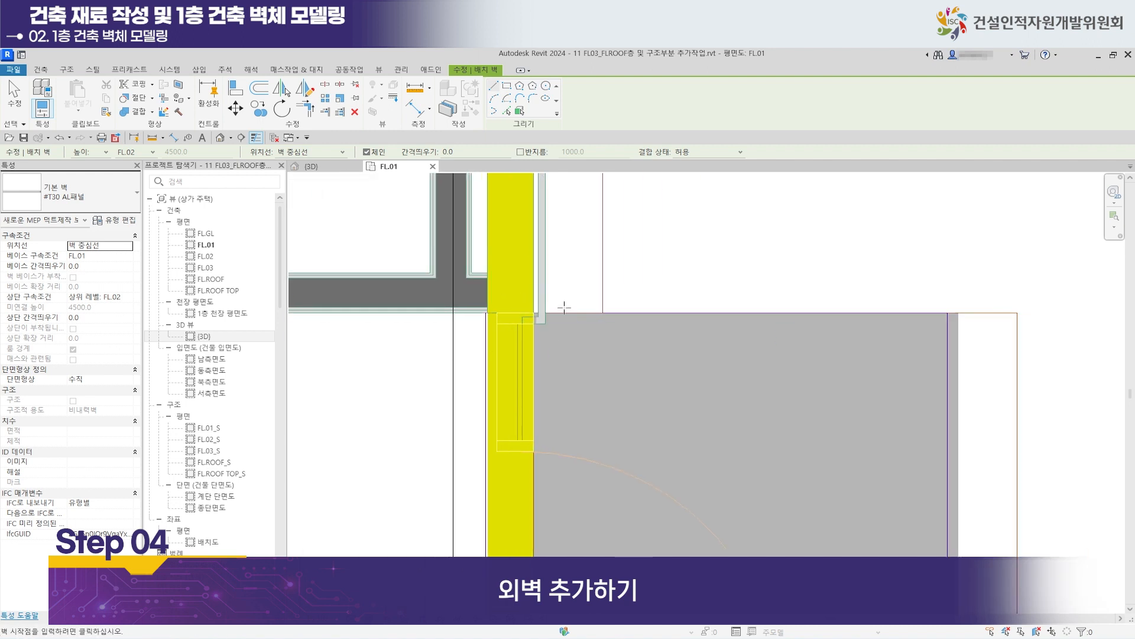
{"action": "scroll", "coordinate": [531, 300], "scroll_direction": "down", "scroll_amount": 2}
{"action": "middle_click_drag", "start_coordinate": [592, 224], "coordinate": [551, 380]}
{"action": "scroll", "coordinate": [537, 260], "scroll_direction": "down", "scroll_amount": 1}
{"action": "middle_click_drag", "start_coordinate": [536, 219], "coordinate": [506, 468]}
{"action": "scroll", "coordinate": [480, 287], "scroll_direction": "up", "scroll_amount": 6}
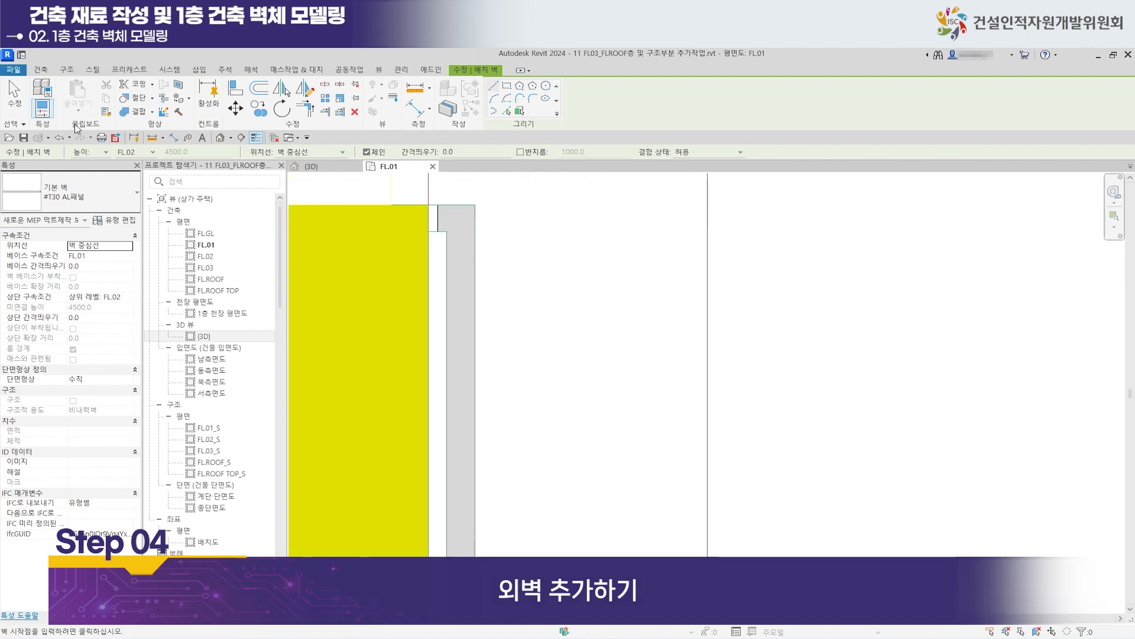
{"action": "left_click", "coordinate": [13, 88]}
{"action": "left_click", "coordinate": [442, 227]}
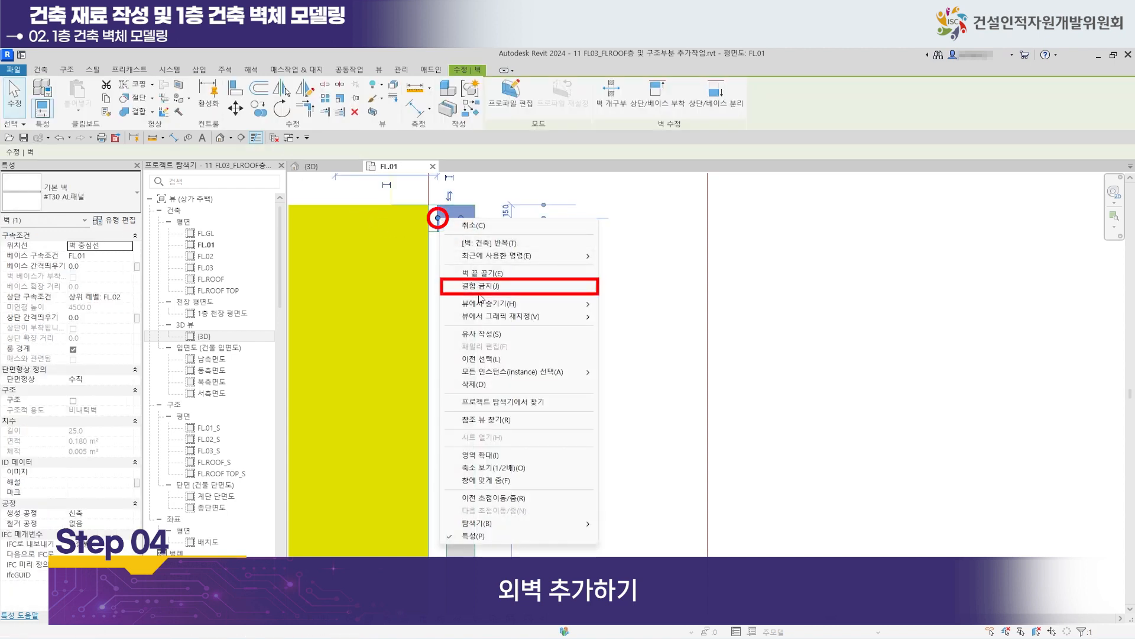
{"action": "left_click", "coordinate": [481, 287]}
{"action": "left_click", "coordinate": [236, 88]}
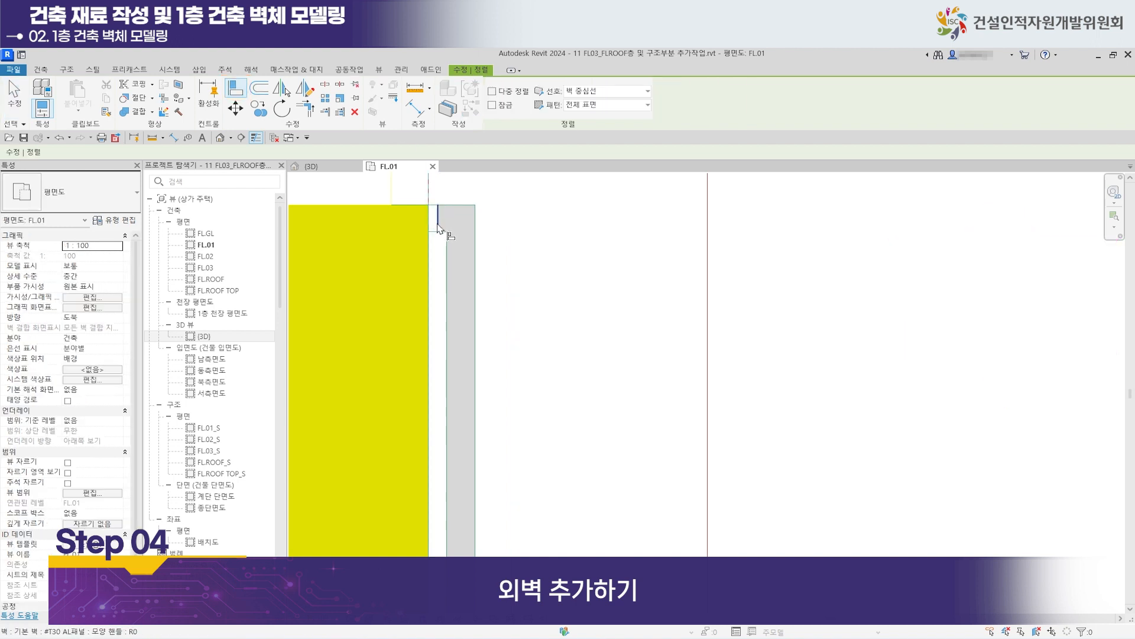
{"action": "scroll", "coordinate": [424, 244], "scroll_direction": "down", "scroll_amount": 2}
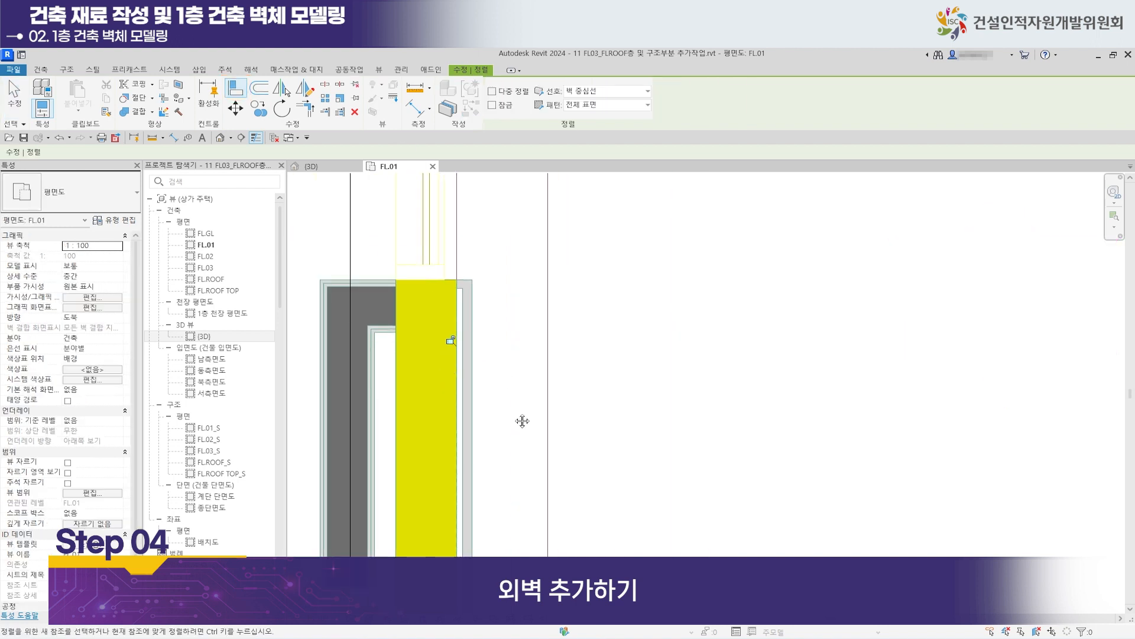
Disallow joining at the inner end of the lower panel return beside the door frame and align it with the structural wall's face.
{"action": "scroll", "coordinate": [519, 418], "scroll_direction": "up", "scroll_amount": 3}
{"action": "scroll", "coordinate": [537, 476], "scroll_direction": "up", "scroll_amount": 4}
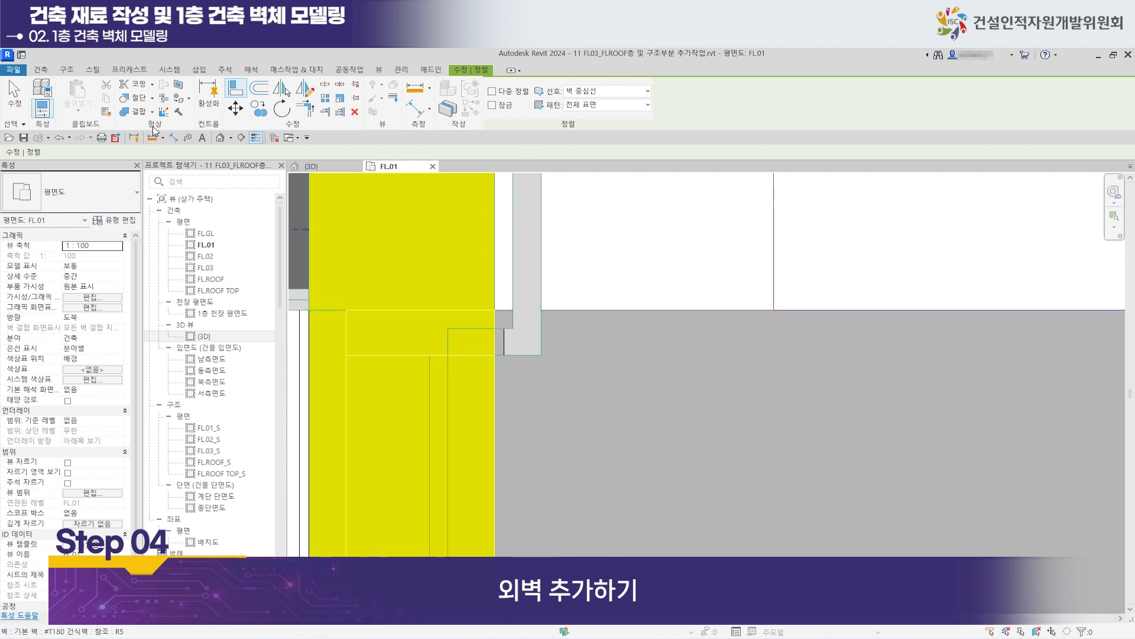
{"action": "left_click", "coordinate": [14, 90]}
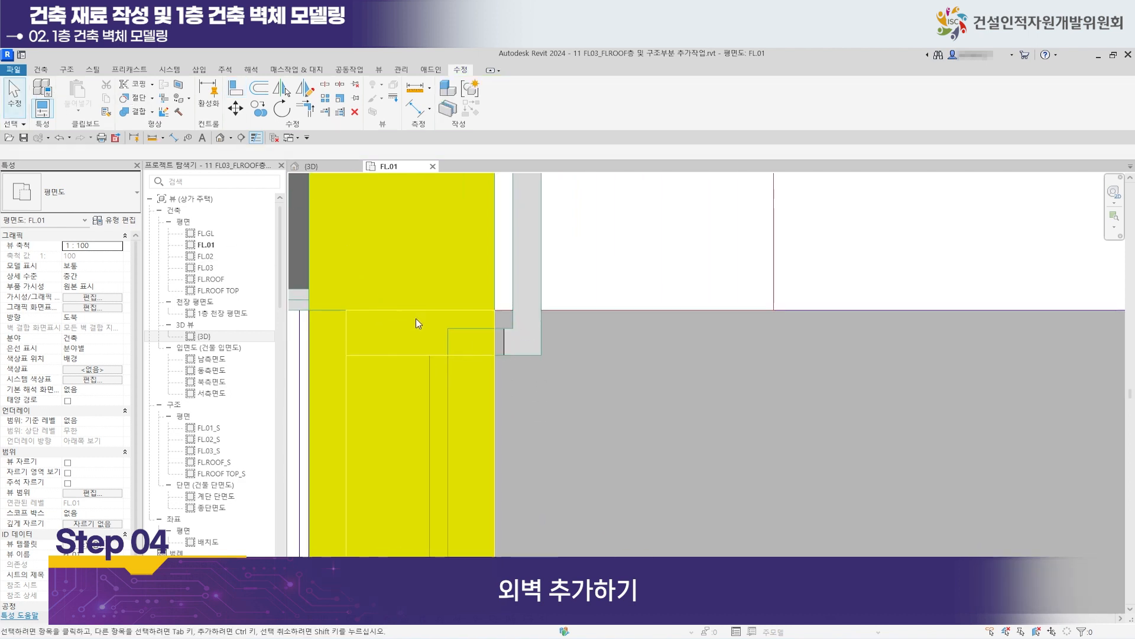
{"action": "left_click", "coordinate": [507, 348]}
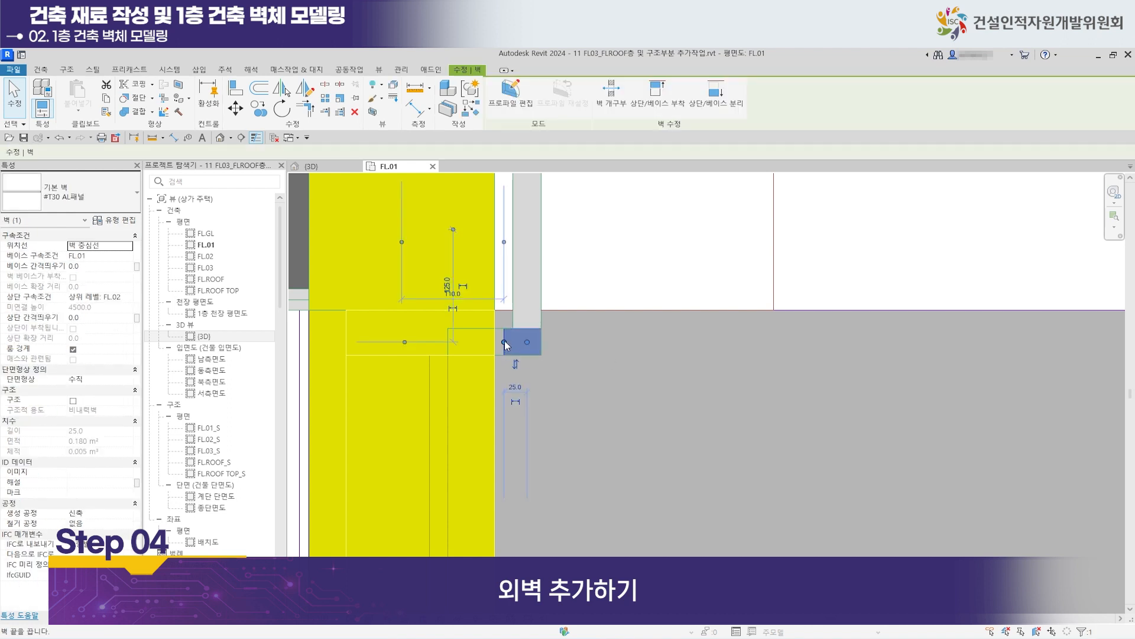
{"action": "right_click", "coordinate": [507, 346]}
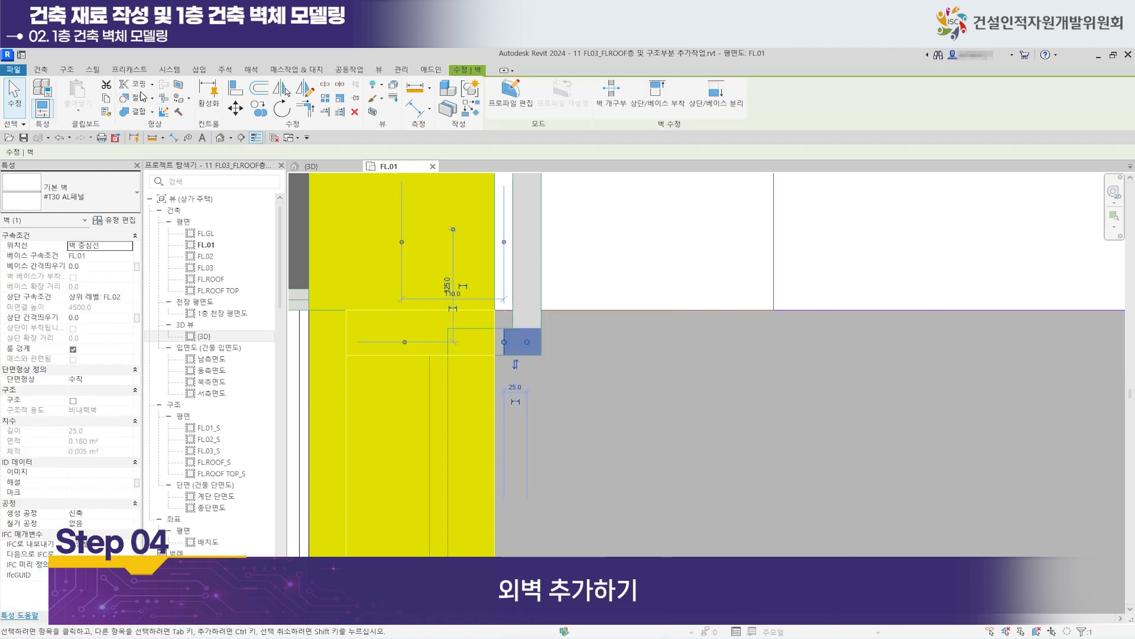
{"action": "left_click", "coordinate": [236, 88]}
{"action": "left_click", "coordinate": [496, 341]}
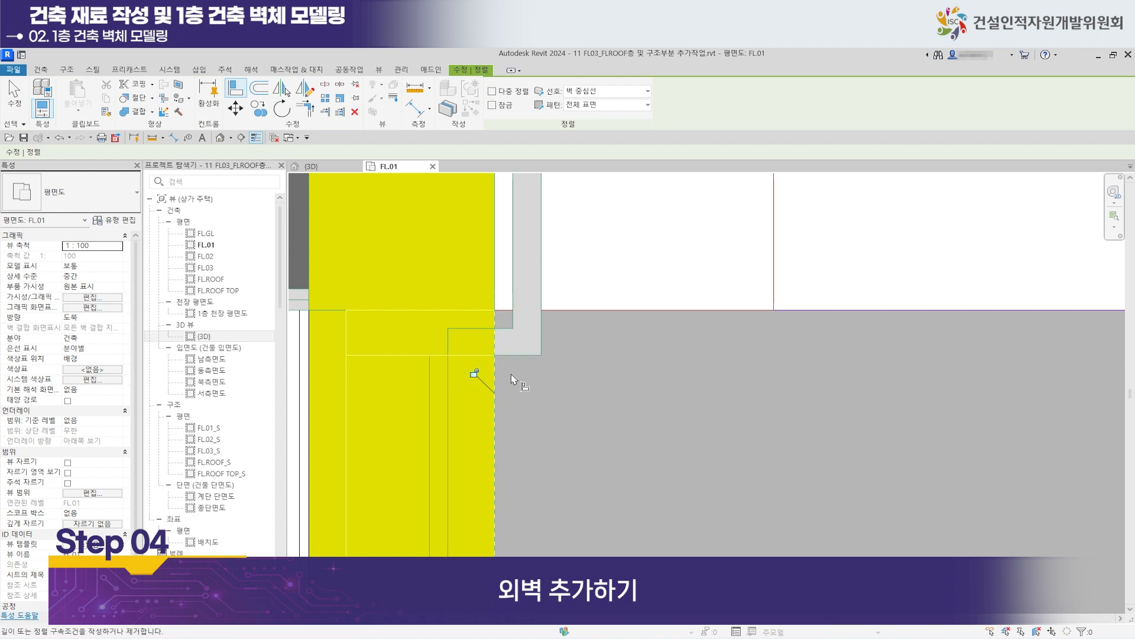
Align the lower panel return's upper face with the floor slab edge, departing from the imported drawing.
{"action": "scroll", "coordinate": [573, 369], "scroll_direction": "up", "scroll_amount": 2}
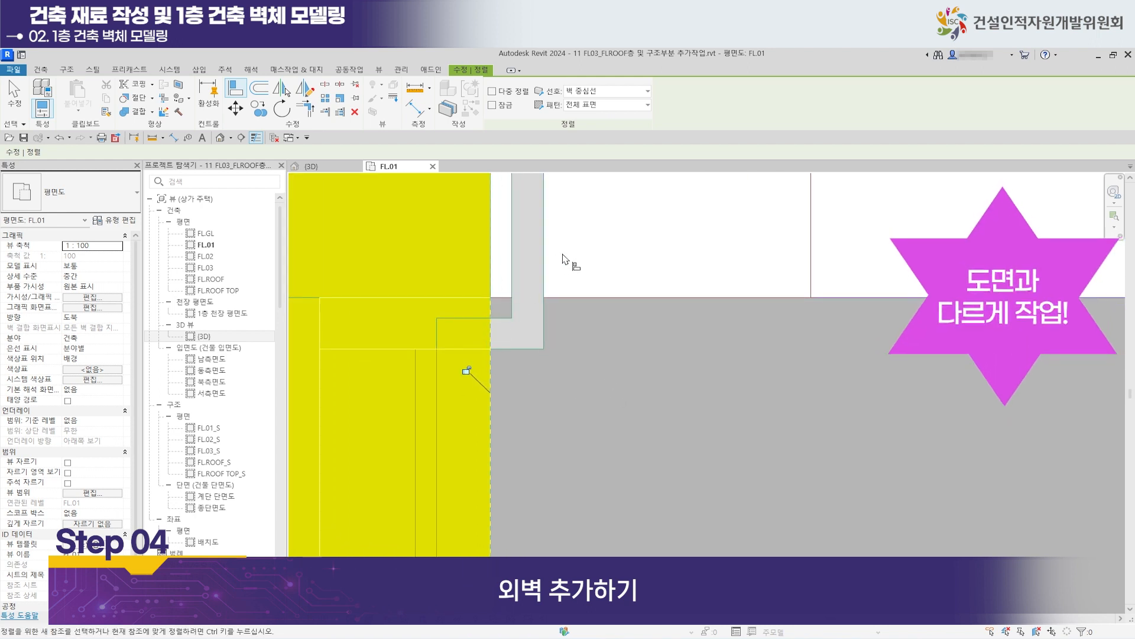
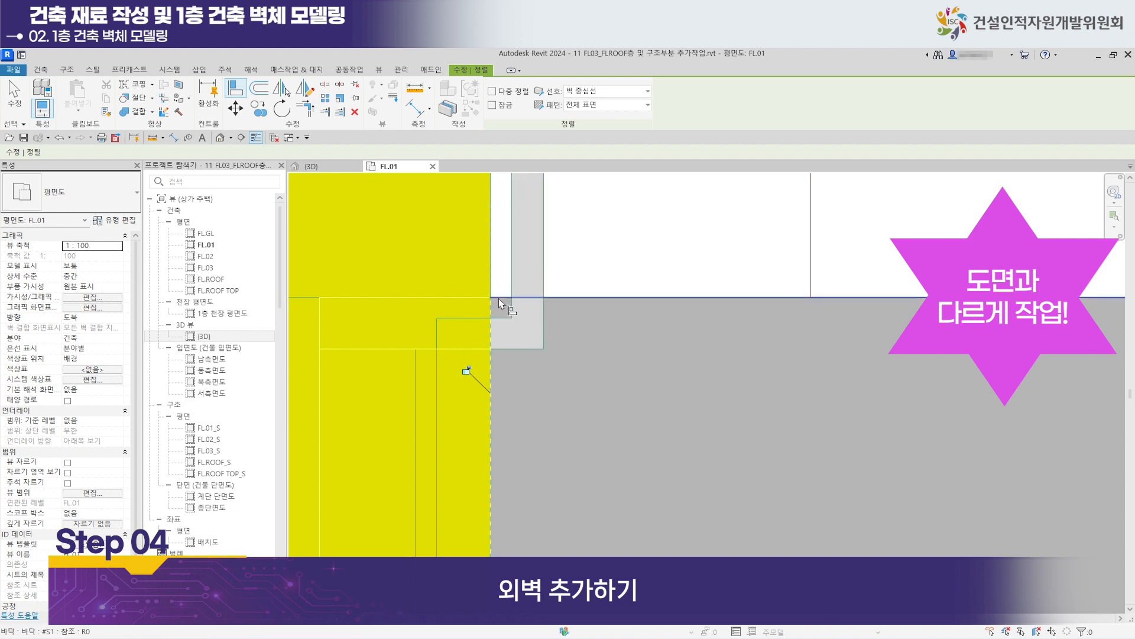
{"action": "left_click", "coordinate": [500, 317]}
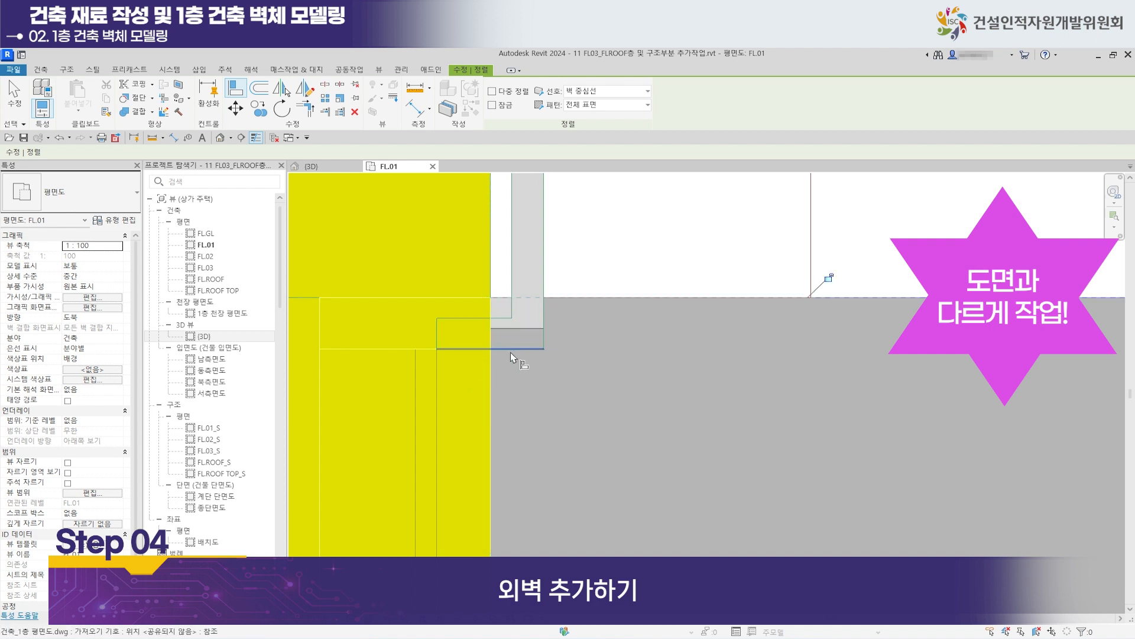
{"action": "scroll", "coordinate": [438, 341], "scroll_direction": "down", "scroll_amount": 2}
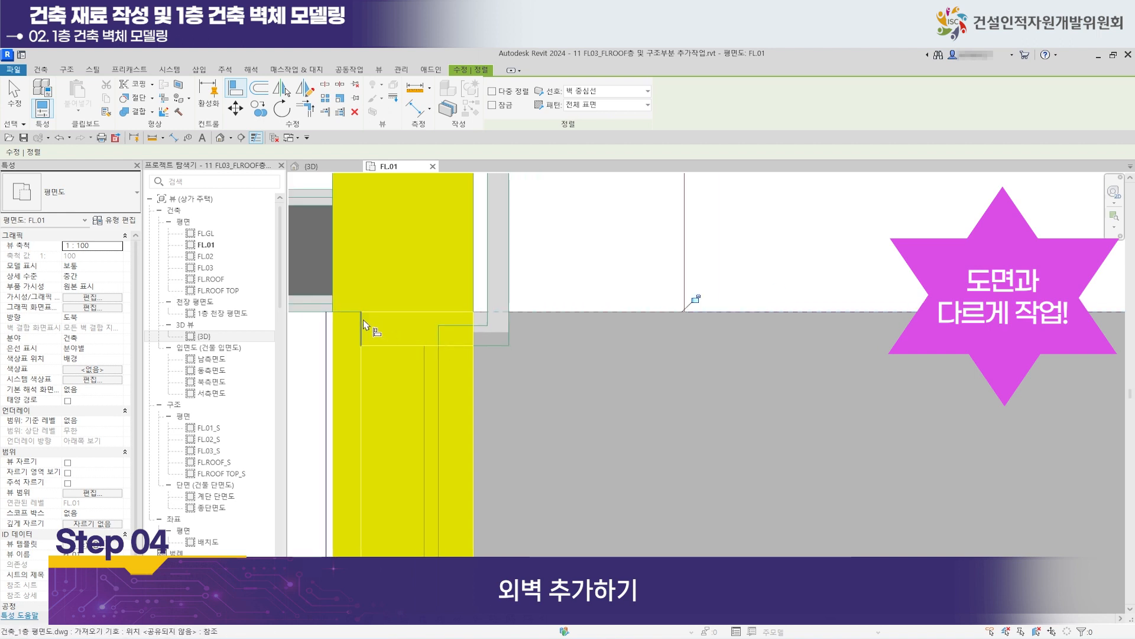
{"action": "left_click", "coordinate": [387, 312]}
{"action": "scroll", "coordinate": [477, 337], "scroll_direction": "down", "scroll_amount": 5}
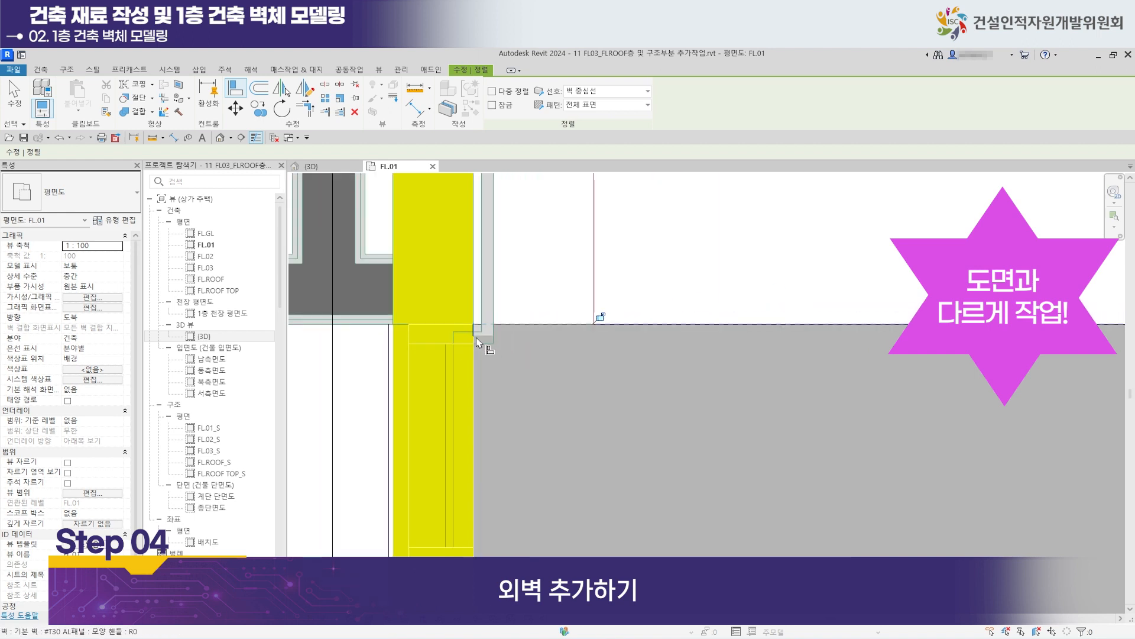
{"action": "scroll", "coordinate": [473, 312], "scroll_direction": "up", "scroll_amount": 8}
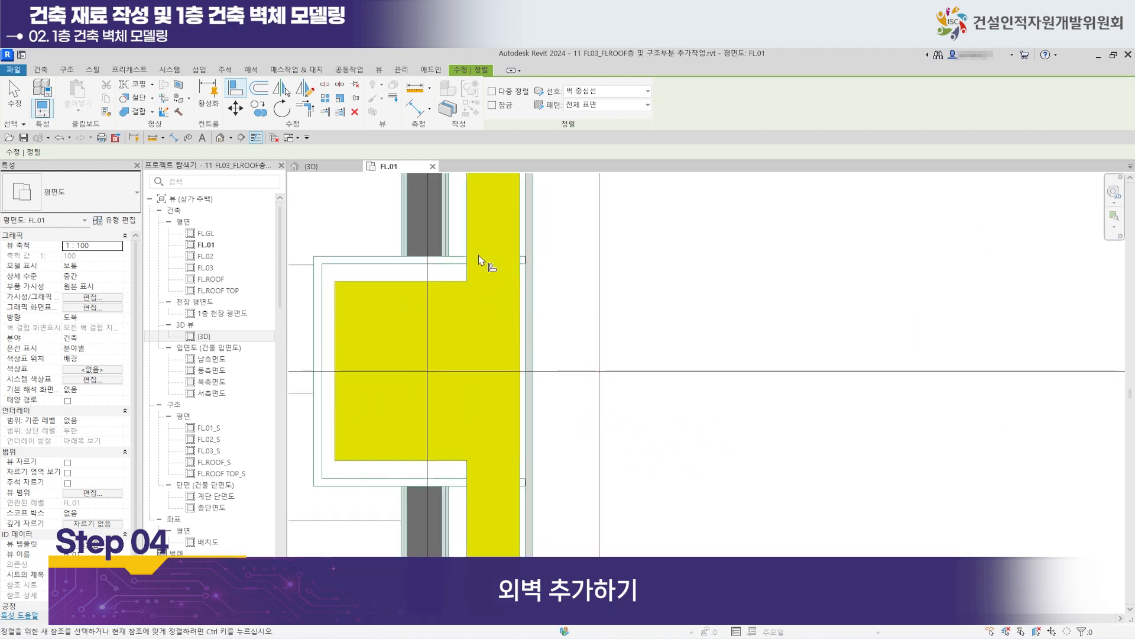
Start a structural wall of type #T30 AL패널 at the interior side of the right-hand column.
{"action": "middle_click_drag", "start_coordinate": [515, 333], "coordinate": [613, 348]}
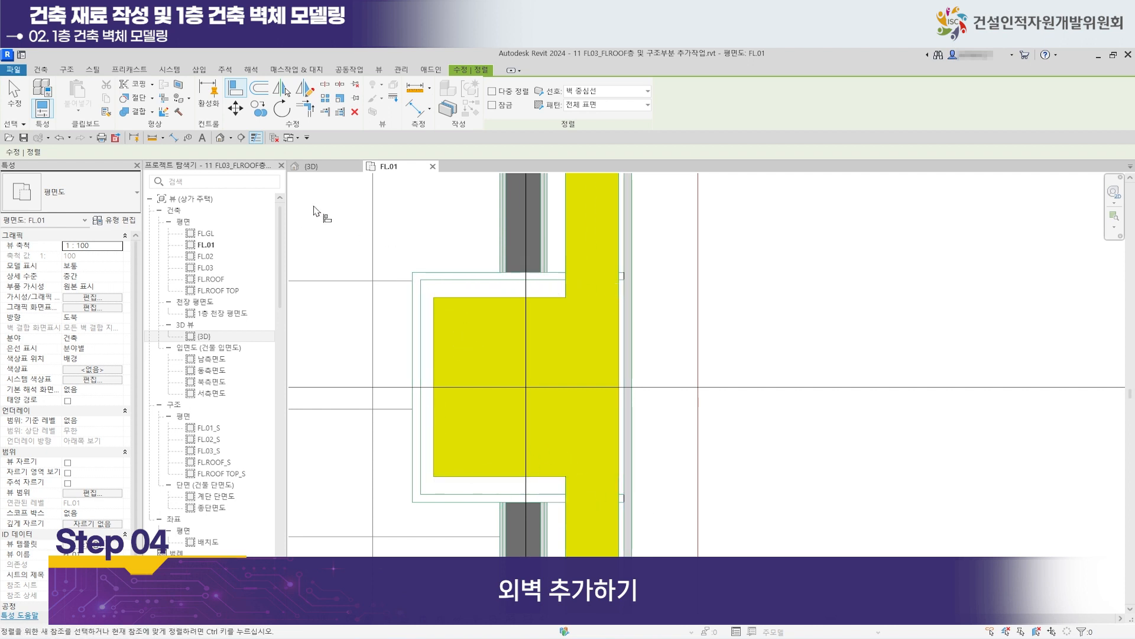
{"action": "left_click", "coordinate": [41, 70]}
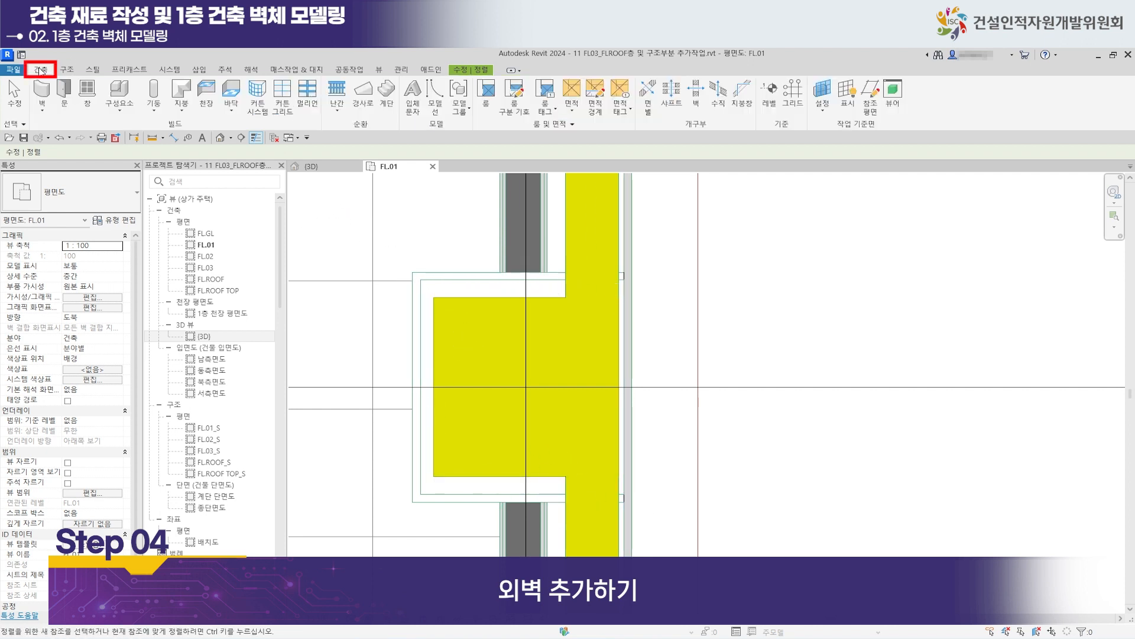
{"action": "left_click", "coordinate": [42, 111]}
{"action": "left_click", "coordinate": [55, 151]}
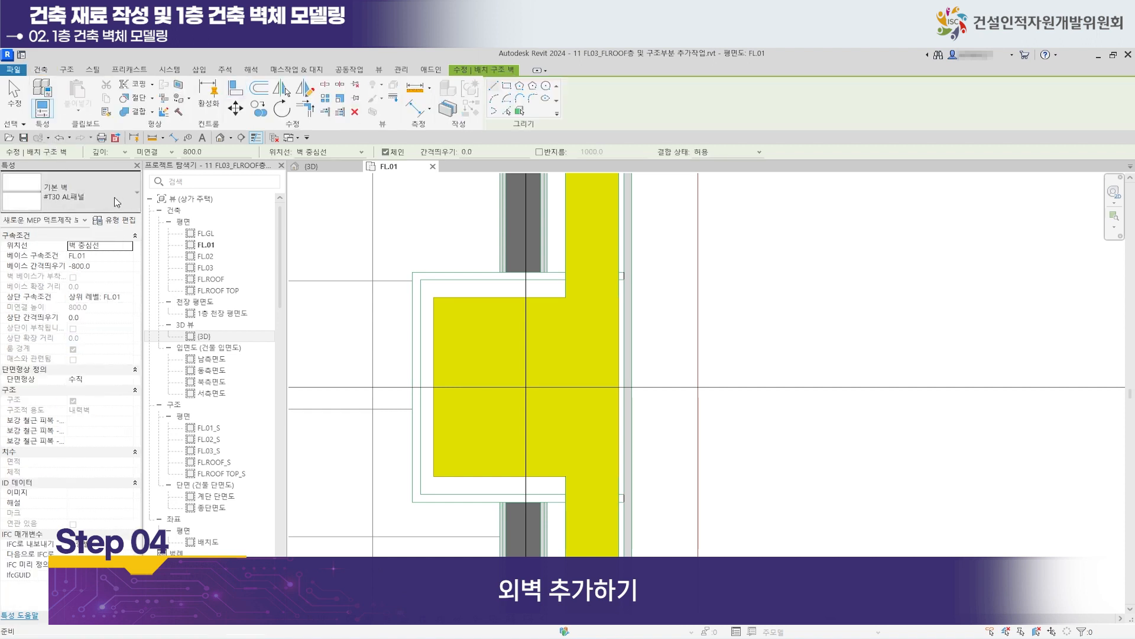
{"action": "scroll", "coordinate": [461, 279], "scroll_direction": "up", "scroll_amount": 2}
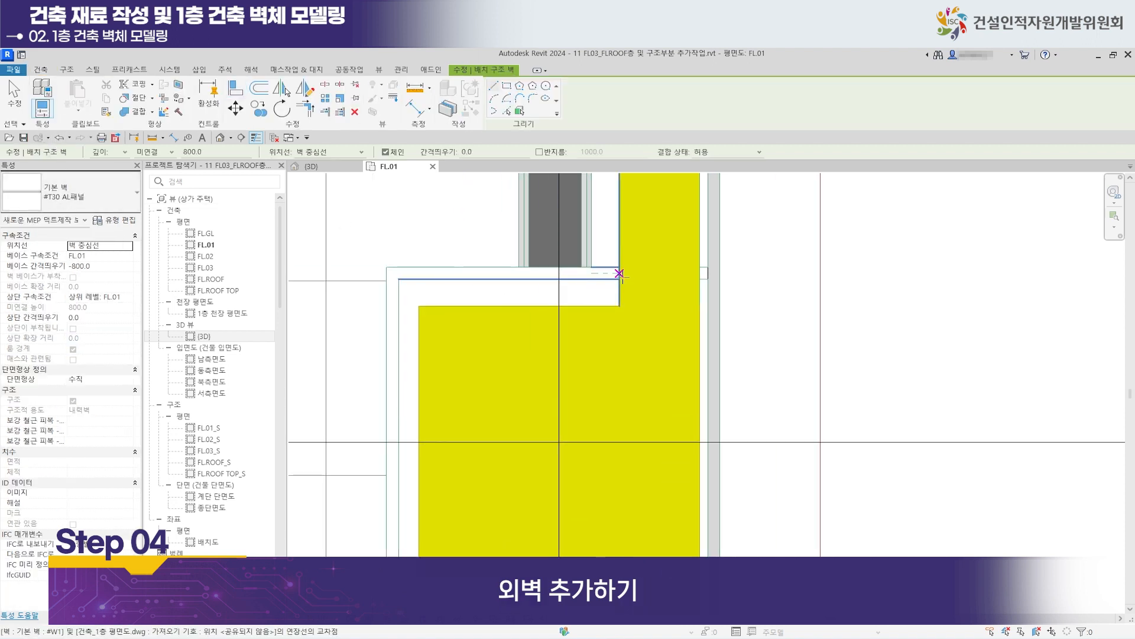
{"action": "scroll", "coordinate": [613, 268], "scroll_direction": "up", "scroll_amount": 1}
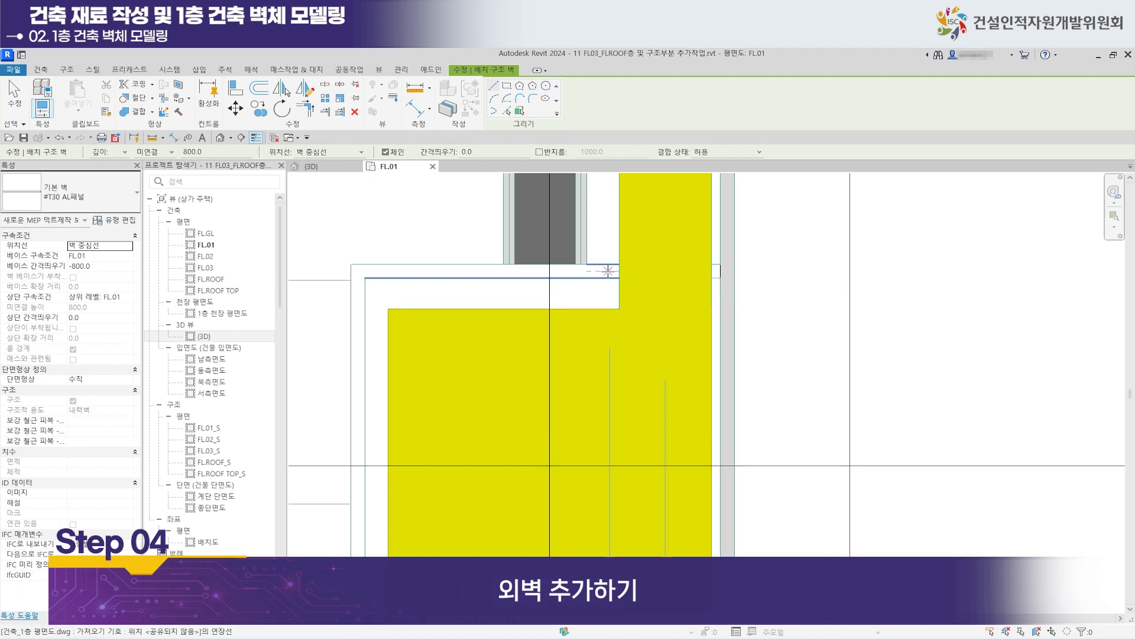
{"action": "left_click", "coordinate": [607, 271]}
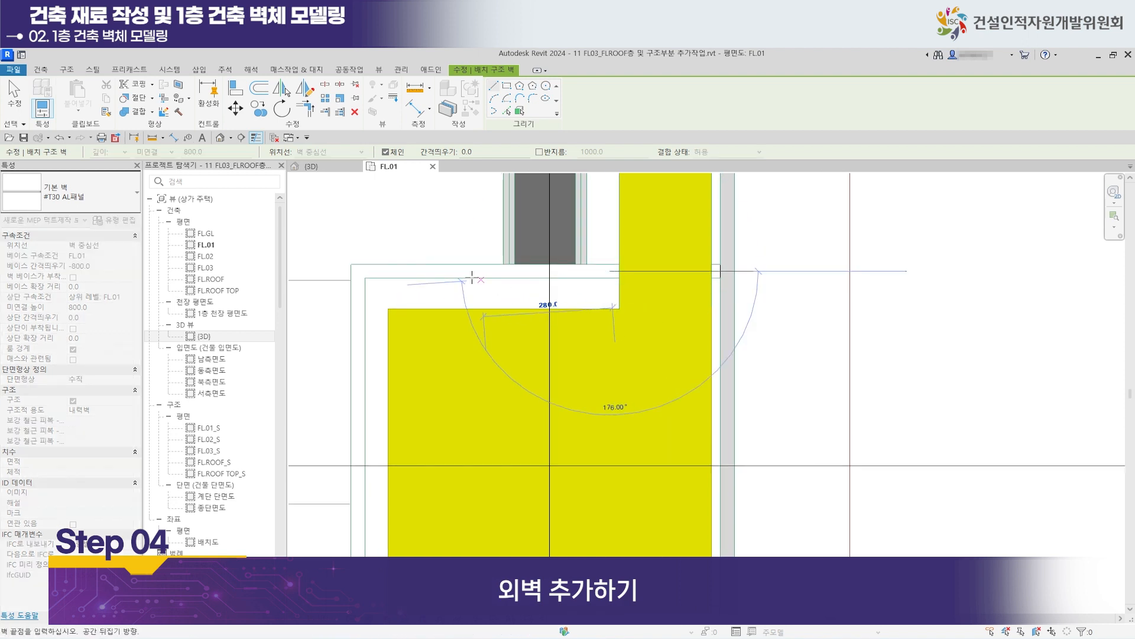
{"action": "left_click", "coordinate": [360, 271]}
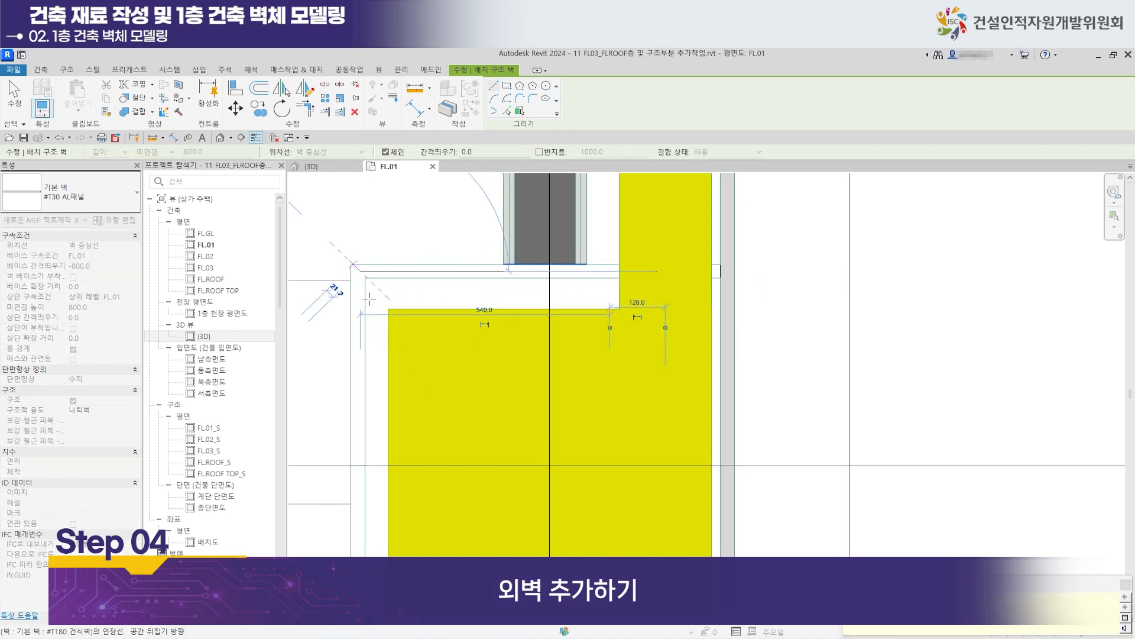
{"action": "key", "text": "Escape"}
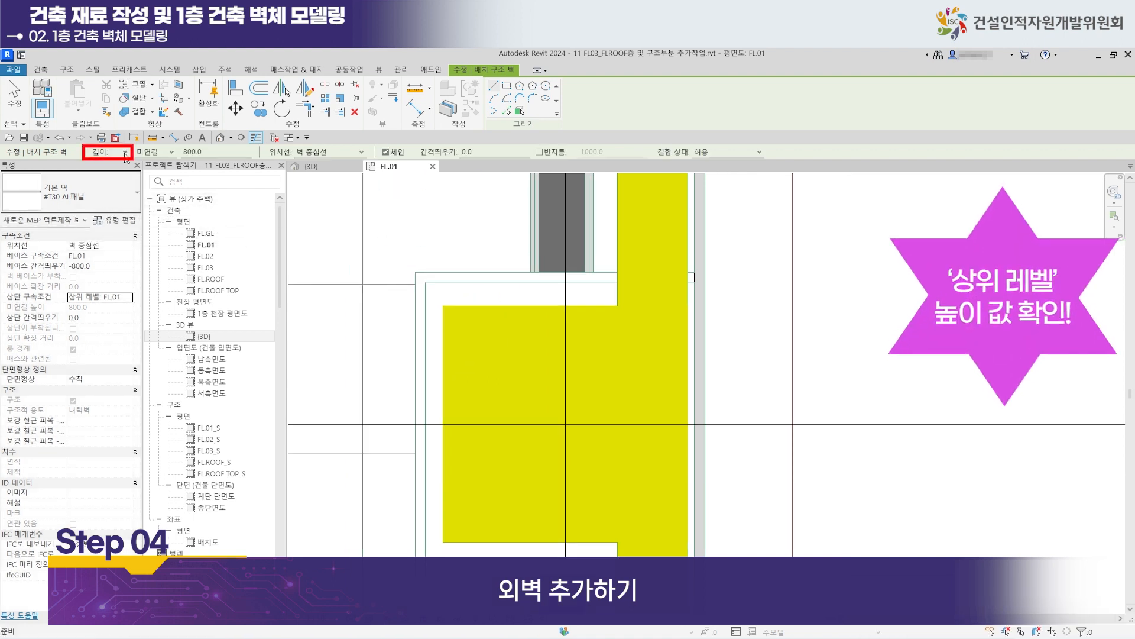
Set the wall to height mode up to FL.02 and draw the column's upper panel wall about 525 mm long to the finish outline's corner.
{"action": "left_click", "coordinate": [109, 152]}
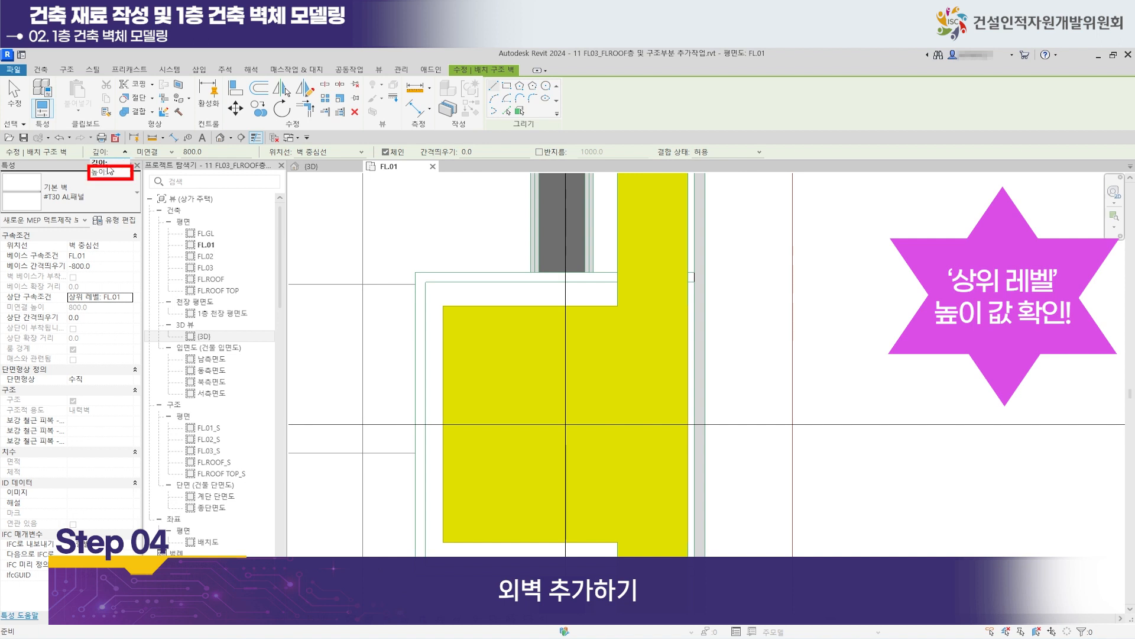
{"action": "left_click", "coordinate": [102, 172]}
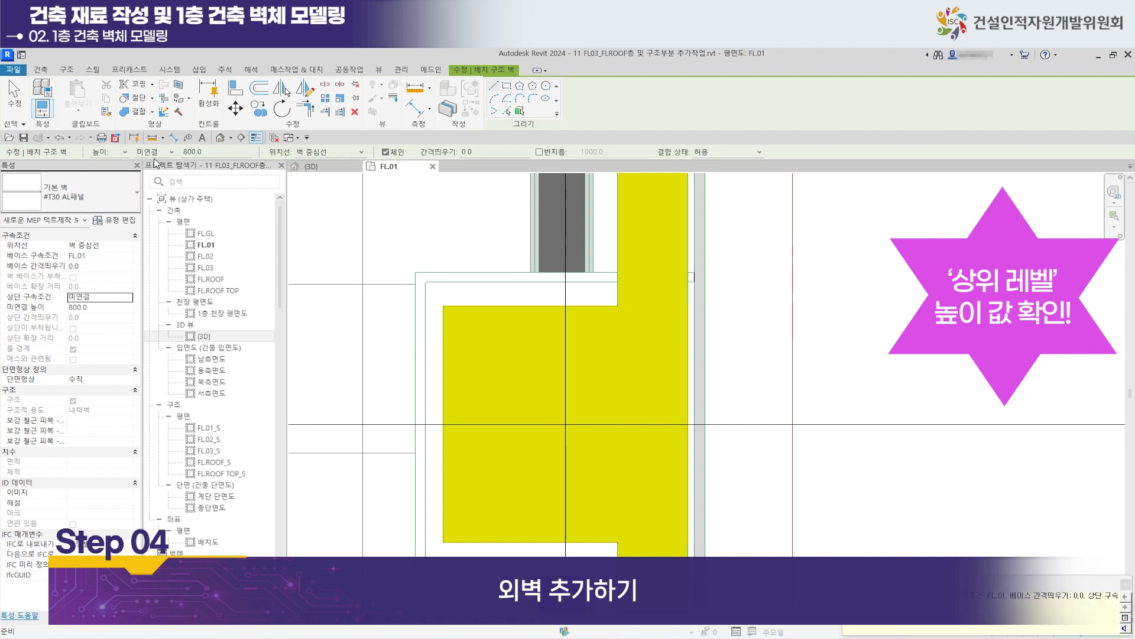
{"action": "left_click", "coordinate": [170, 153]}
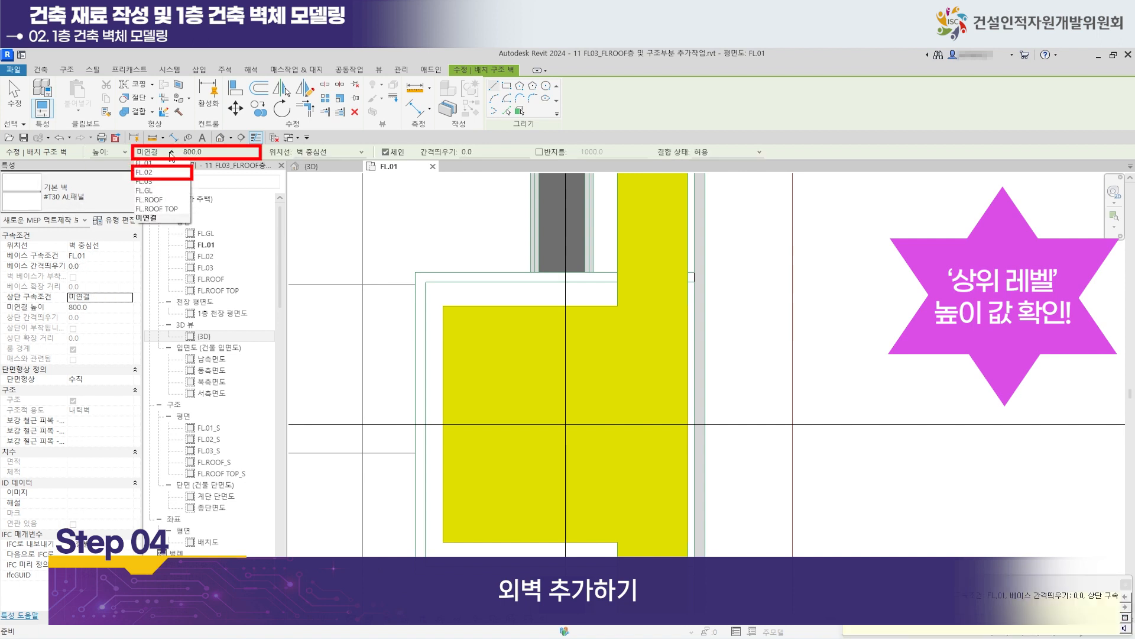
{"action": "left_click", "coordinate": [144, 173]}
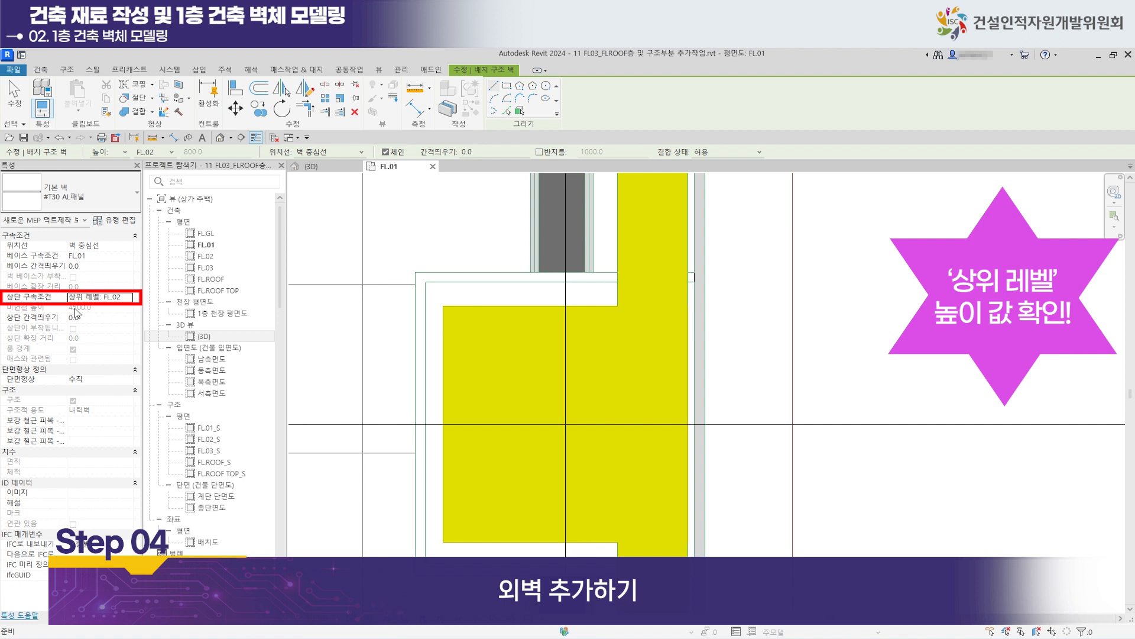
{"action": "left_click", "coordinate": [602, 276]}
{"action": "left_click", "coordinate": [430, 277]}
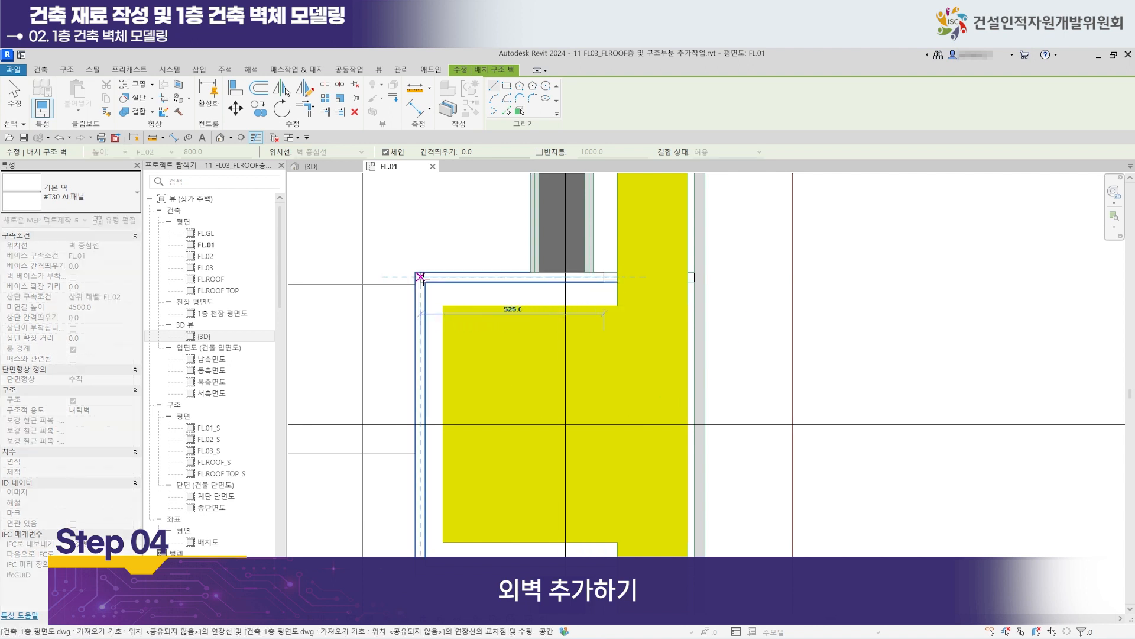
Continue the panel wall down the column's inner side, return about 520 mm along its lower side, and end the wall chain.
{"action": "middle_click_drag", "start_coordinate": [409, 398], "coordinate": [403, 268]}
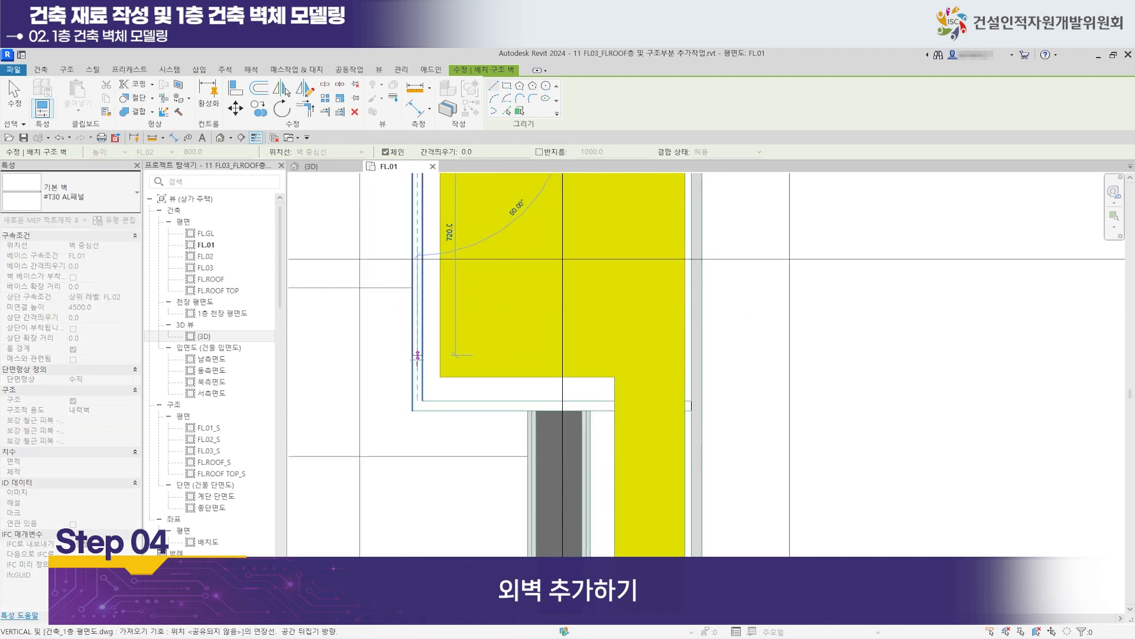
{"action": "left_click", "coordinate": [417, 406]}
{"action": "middle_click_drag", "start_coordinate": [417, 406], "coordinate": [314, 372]}
{"action": "left_click", "coordinate": [496, 372]}
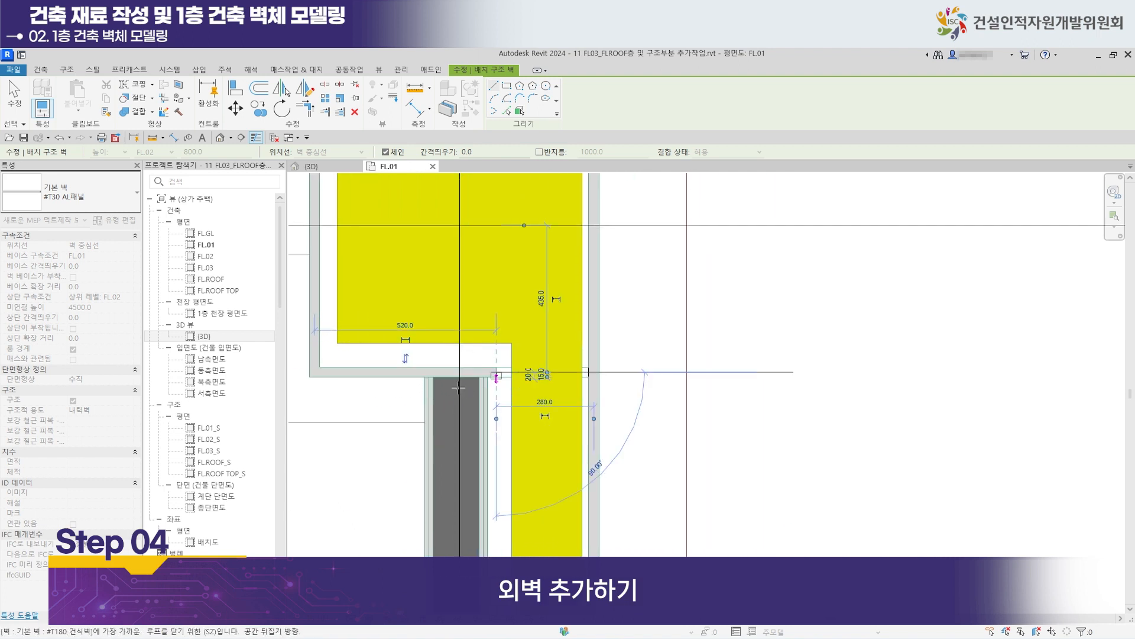
{"action": "key", "text": "Escape"}
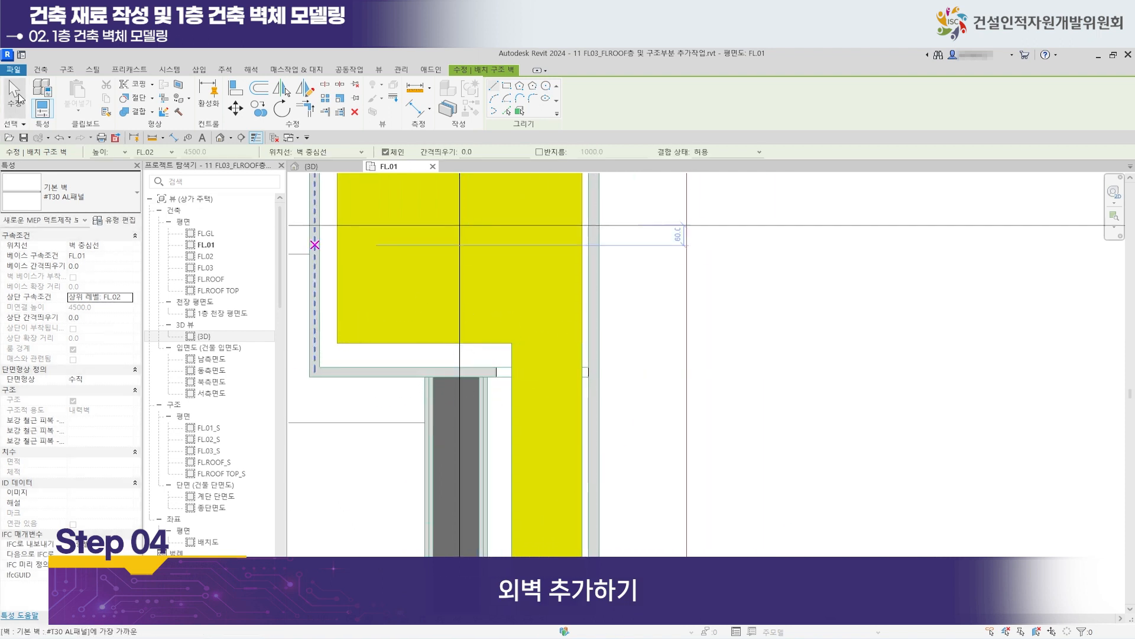
{"action": "key", "text": "Escape"}
Disallow joining at the free end of the column's lower panel wall.
{"action": "left_click", "coordinate": [497, 372]}
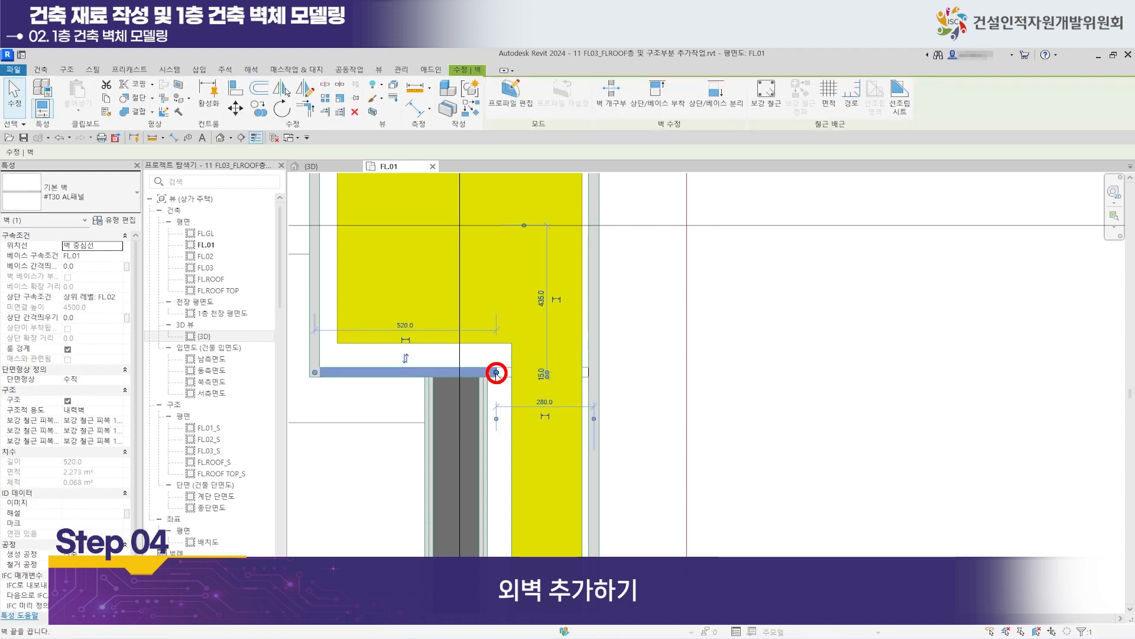
{"action": "right_click", "coordinate": [496, 372]}
{"action": "left_click", "coordinate": [544, 381]}
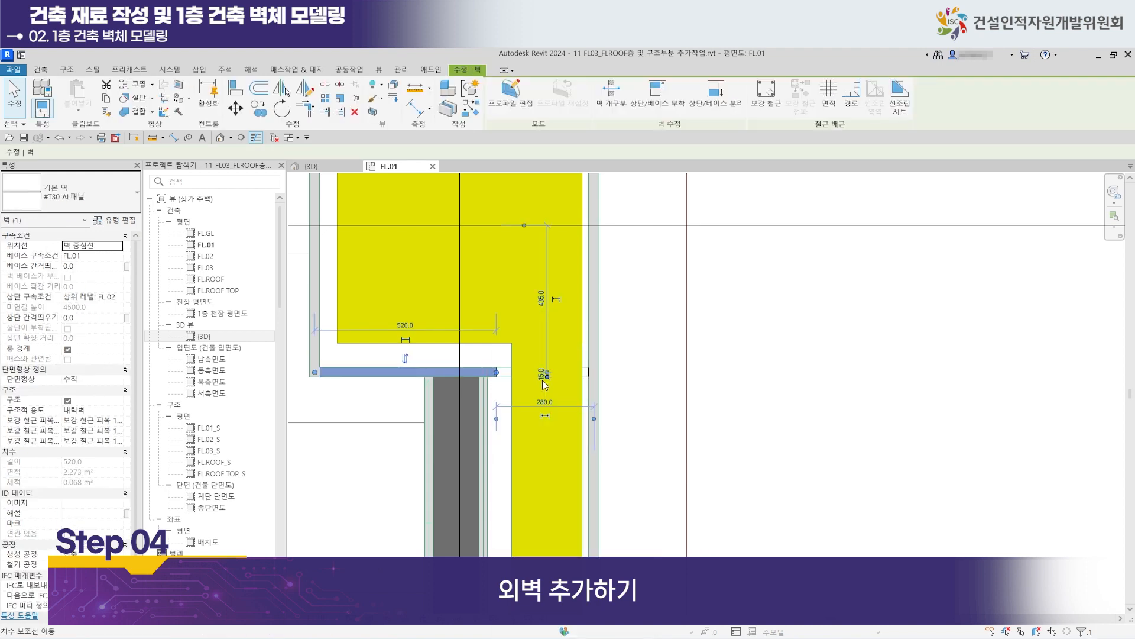
Align the free end of the right-hand column's lower panel wall with the face of the concrete wall.
{"action": "key", "text": "a"}
{"action": "key", "text": "l"}
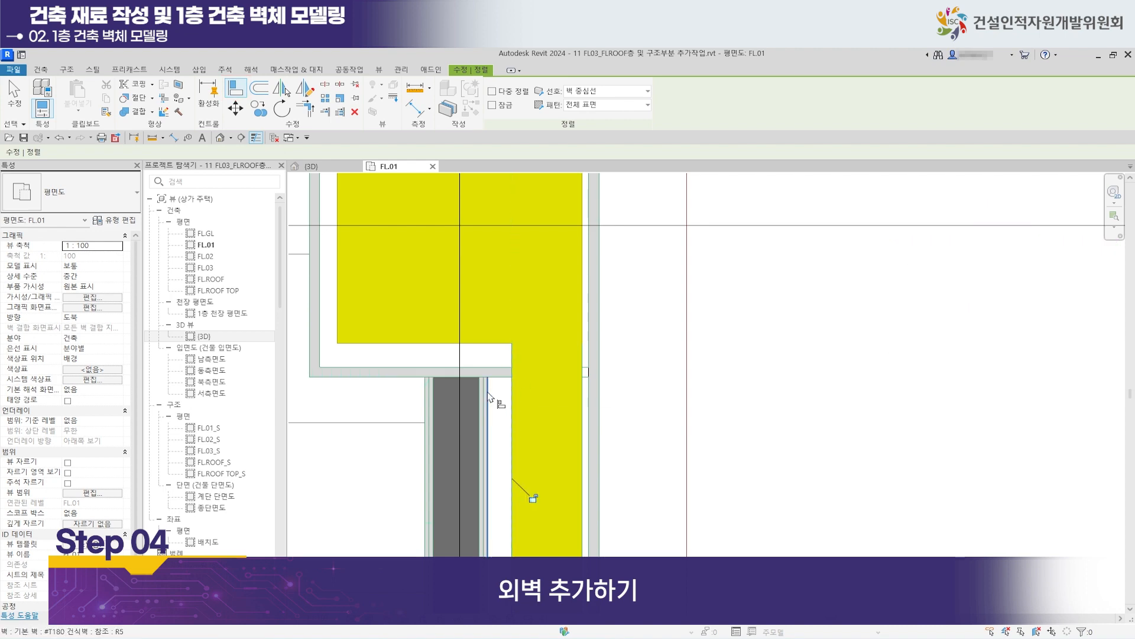
{"action": "scroll", "coordinate": [496, 393], "scroll_direction": "down", "scroll_amount": 3}
{"action": "scroll", "coordinate": [486, 412], "scroll_direction": "up", "scroll_amount": 1}
{"action": "scroll", "coordinate": [562, 382], "scroll_direction": "up", "scroll_amount": 4}
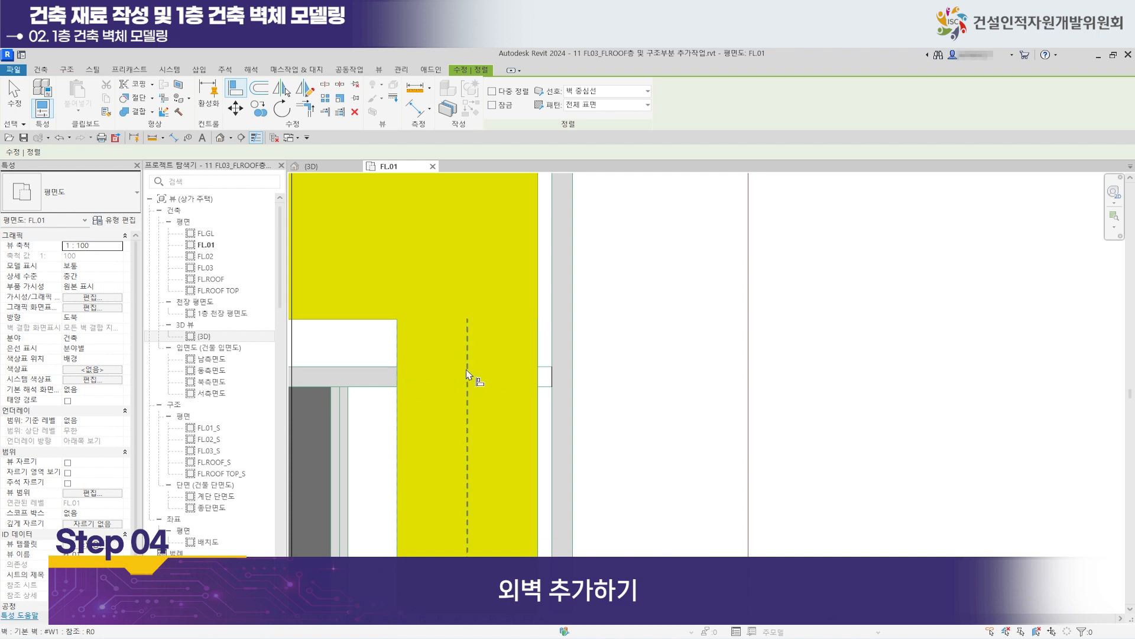
Disallow joining at the free end of the right-hand column's upper panel wall.
{"action": "scroll", "coordinate": [497, 382], "scroll_direction": "down", "scroll_amount": 3}
{"action": "scroll", "coordinate": [459, 275], "scroll_direction": "up", "scroll_amount": 2}
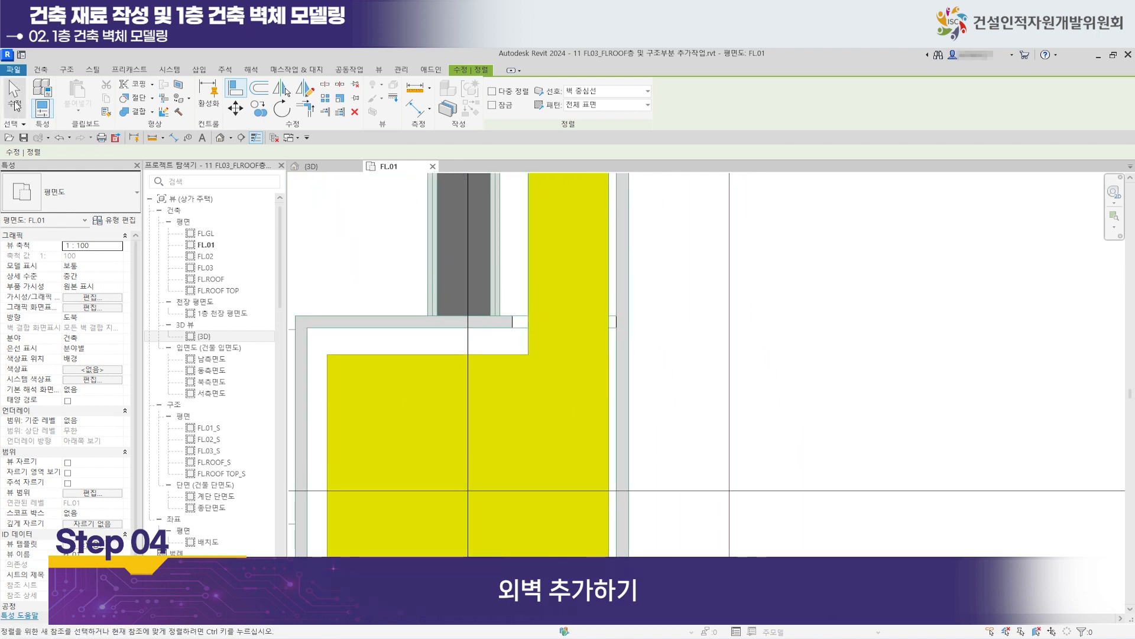
{"action": "left_click", "coordinate": [14, 95]}
{"action": "left_click", "coordinate": [513, 329]}
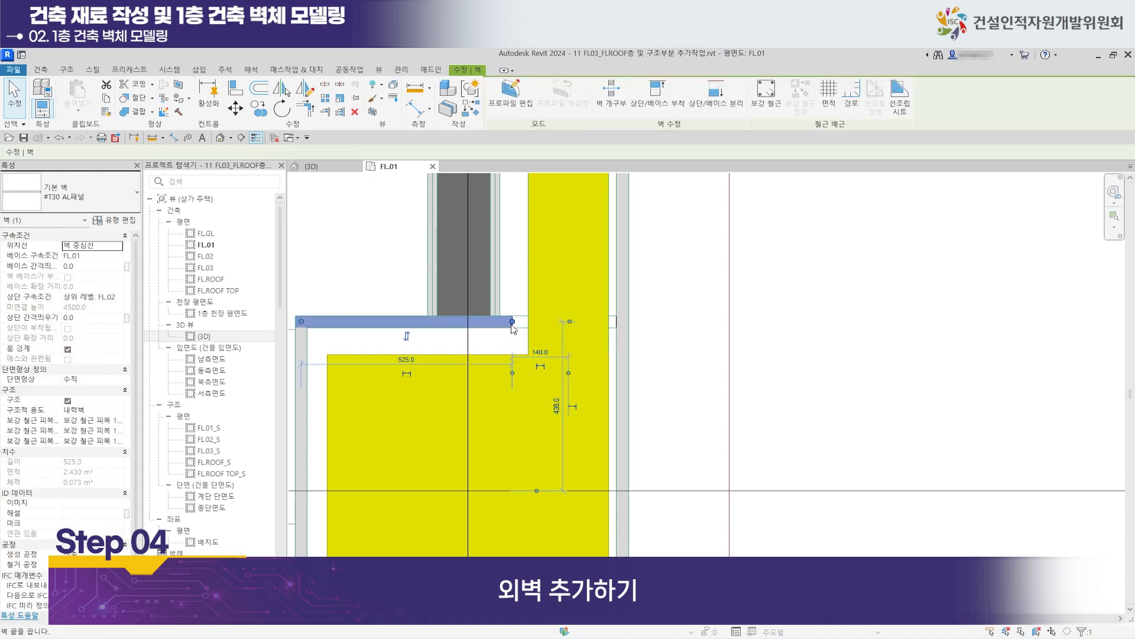
{"action": "right_click", "coordinate": [513, 327]}
{"action": "left_click", "coordinate": [553, 380]}
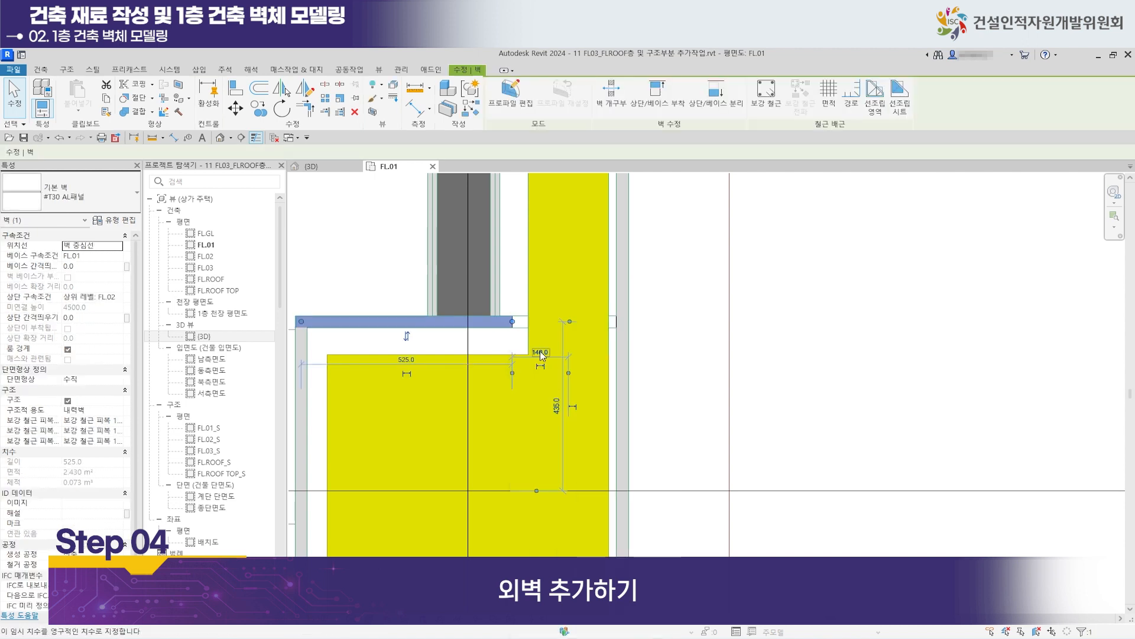
Align the free end of the column's upper panel wall with the concrete wall's inner face.
{"action": "left_click", "coordinate": [235, 93]}
{"action": "left_click", "coordinate": [528, 291]}
{"action": "left_click", "coordinate": [514, 325]}
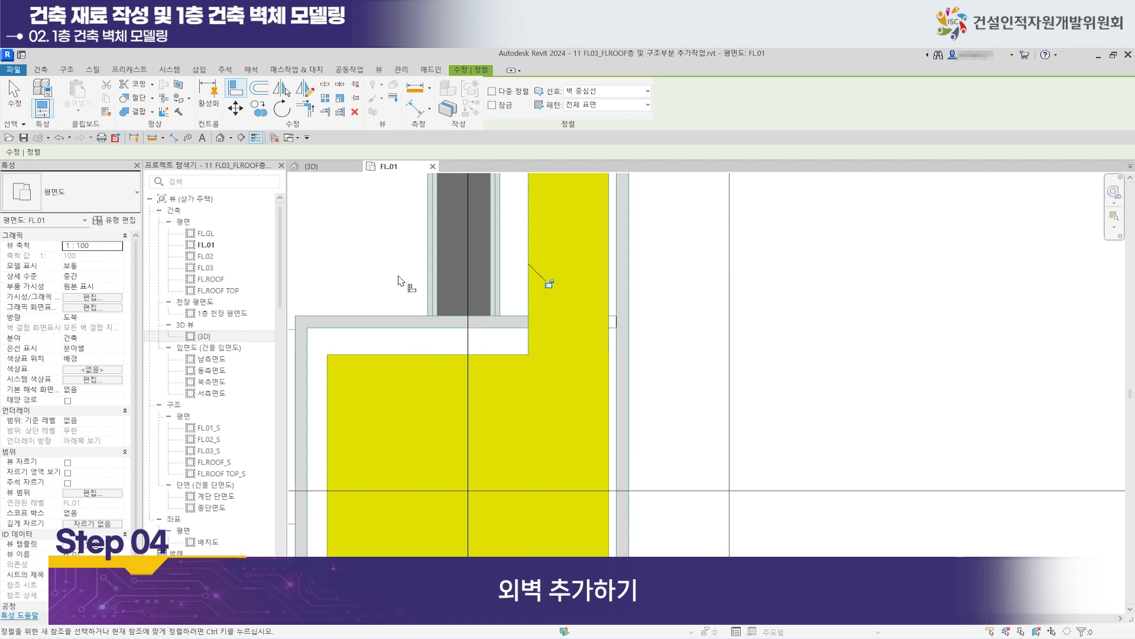
Start an architectural wall of type #T30 AL패널 and draw the upper side around the X2/Y2 column, about 770 mm long.
{"action": "scroll", "coordinate": [481, 317], "scroll_direction": "down", "scroll_amount": 8}
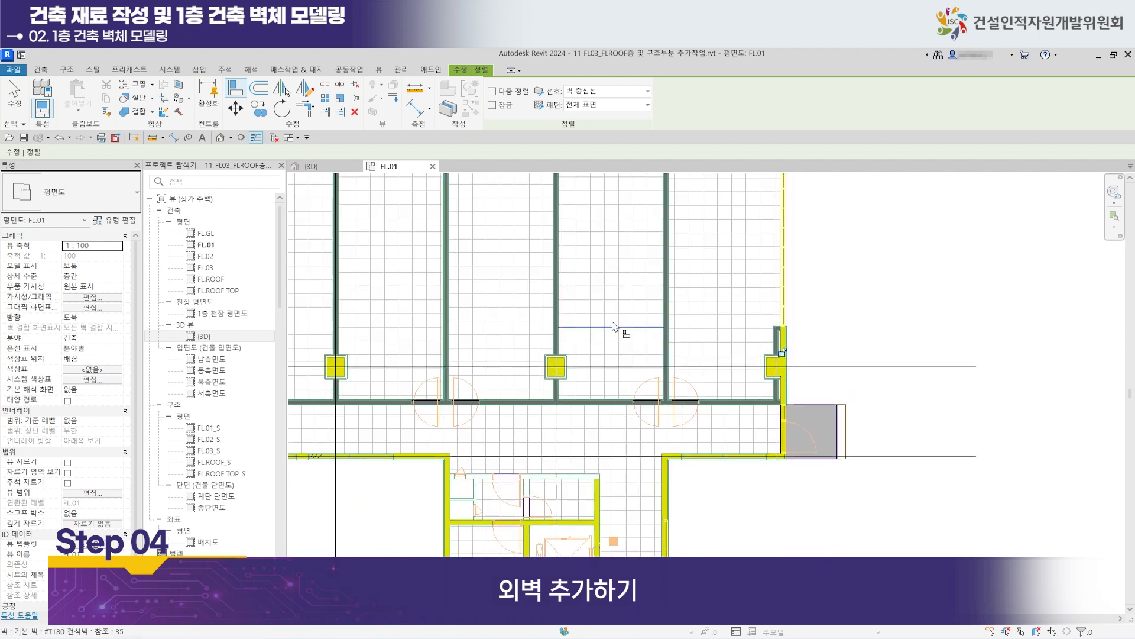
{"action": "scroll", "coordinate": [591, 325], "scroll_direction": "down", "scroll_amount": 4}
{"action": "scroll", "coordinate": [355, 327], "scroll_direction": "up", "scroll_amount": 4}
{"action": "middle_click_drag", "start_coordinate": [317, 325], "coordinate": [541, 322]}
{"action": "scroll", "coordinate": [496, 340], "scroll_direction": "up", "scroll_amount": 4}
{"action": "middle_click_drag", "start_coordinate": [721, 335], "coordinate": [270, 311]}
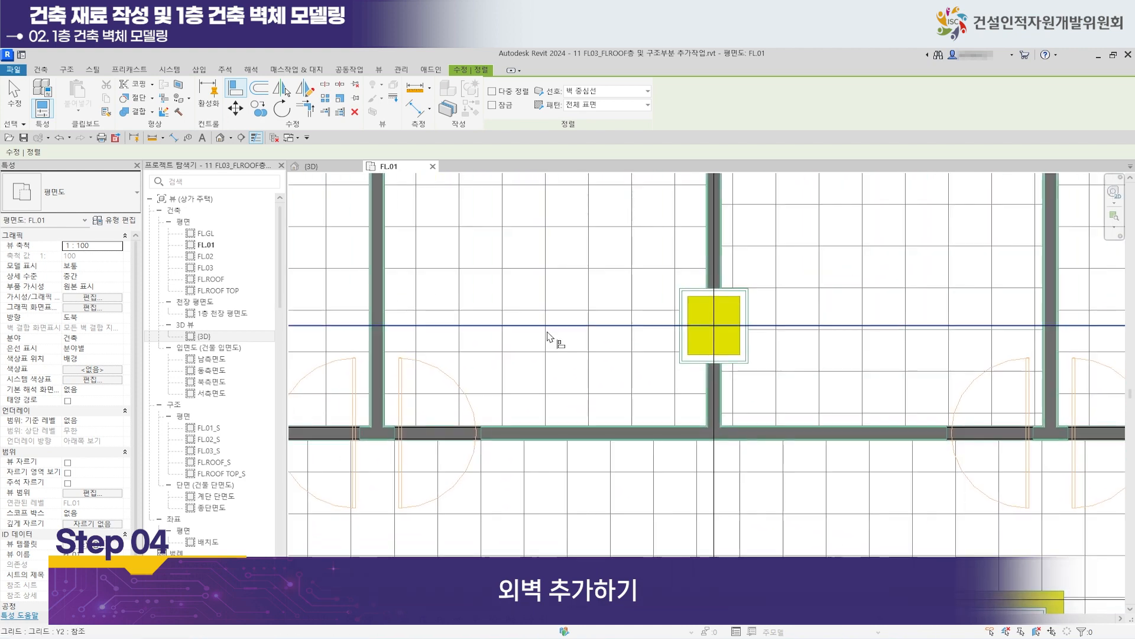
{"action": "middle_click_drag", "start_coordinate": [647, 276], "coordinate": [510, 275]}
{"action": "scroll", "coordinate": [645, 327], "scroll_direction": "down", "scroll_amount": 2}
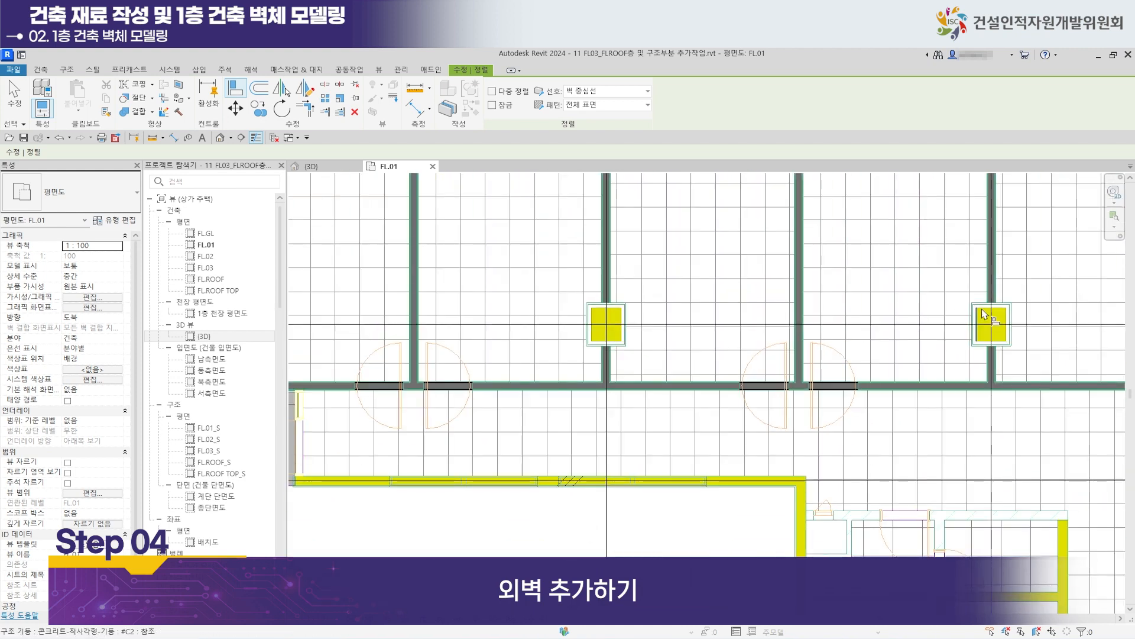
{"action": "scroll", "coordinate": [677, 322], "scroll_direction": "up", "scroll_amount": 5}
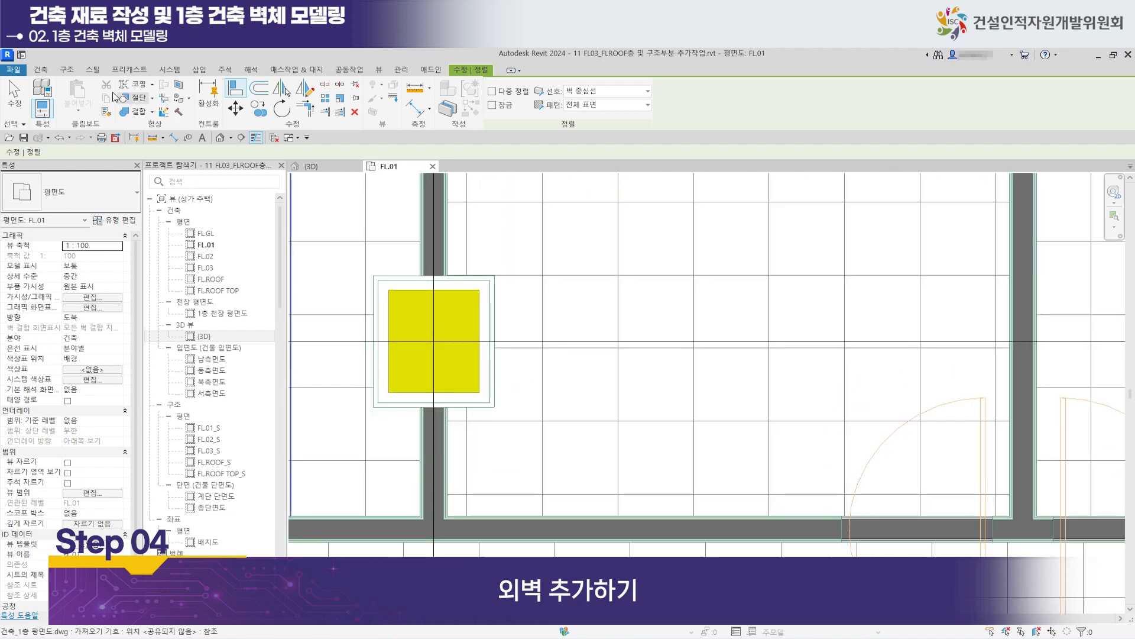
{"action": "left_click", "coordinate": [41, 70]}
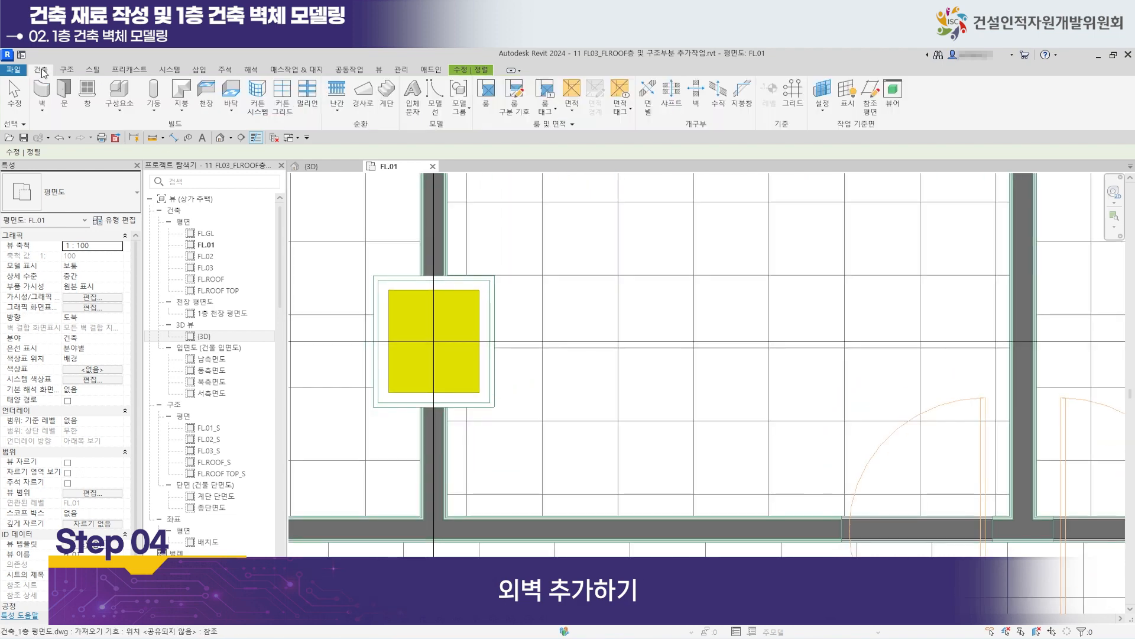
{"action": "left_click", "coordinate": [41, 115]}
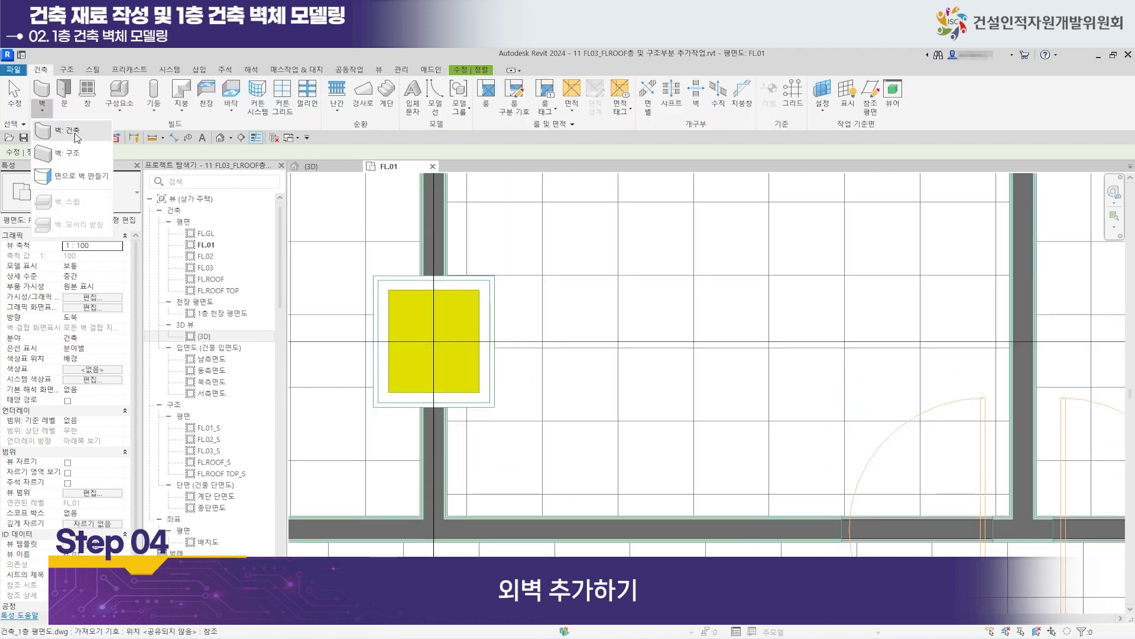
{"action": "left_click", "coordinate": [71, 132]}
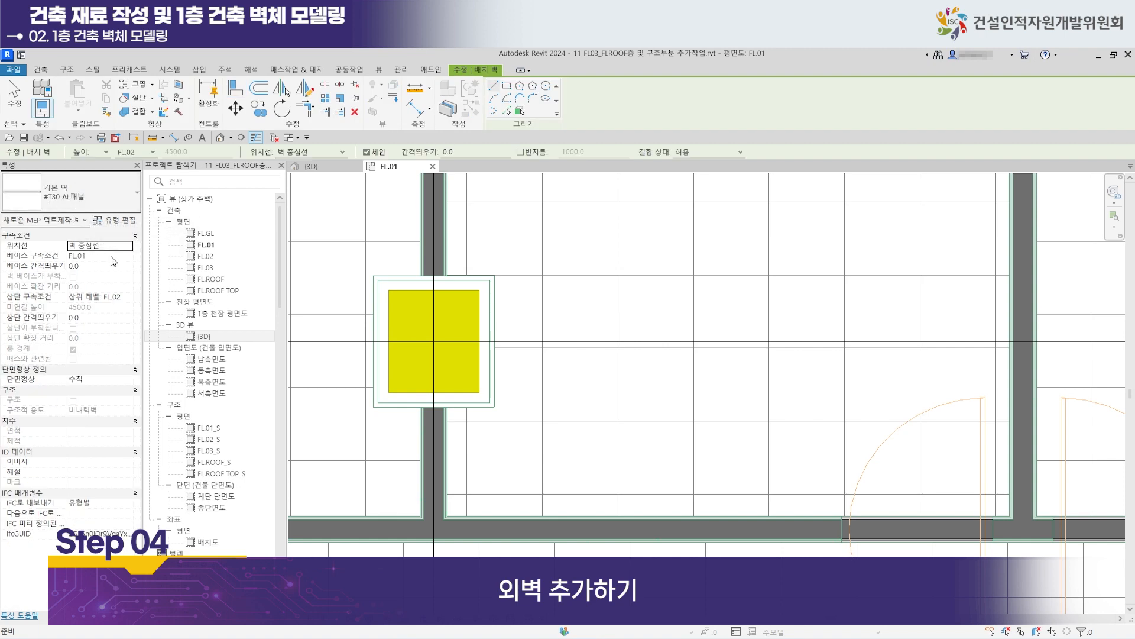
{"action": "scroll", "coordinate": [437, 300], "scroll_direction": "up", "scroll_amount": 3}
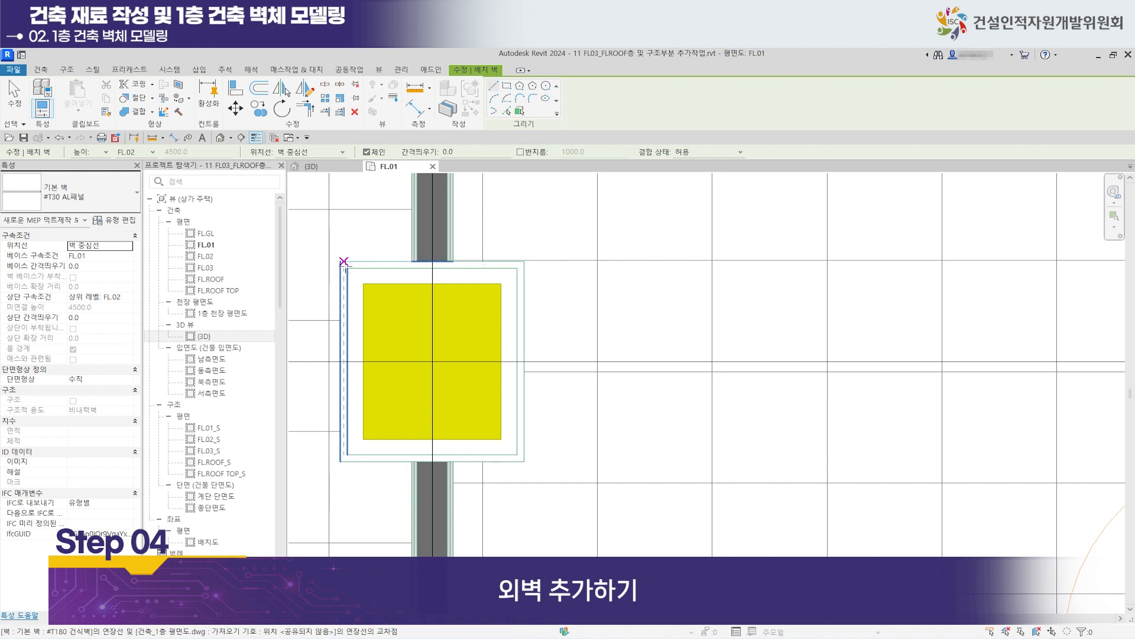
{"action": "scroll", "coordinate": [343, 261], "scroll_direction": "up", "scroll_amount": 3}
{"action": "left_click", "coordinate": [338, 263]}
{"action": "left_click", "coordinate": [697, 263]}
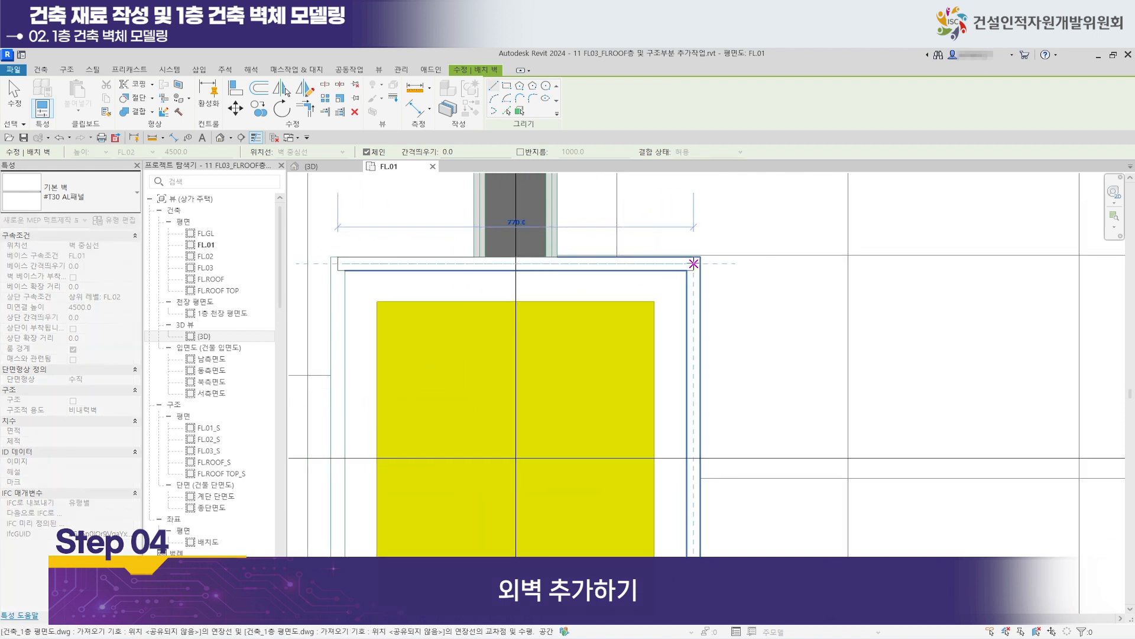
Continue the panel wall about 870 mm down the X2/Y2 column, along its lower side and back up to close the enclosure.
{"action": "middle_click_drag", "start_coordinate": [688, 541], "coordinate": [735, 361]}
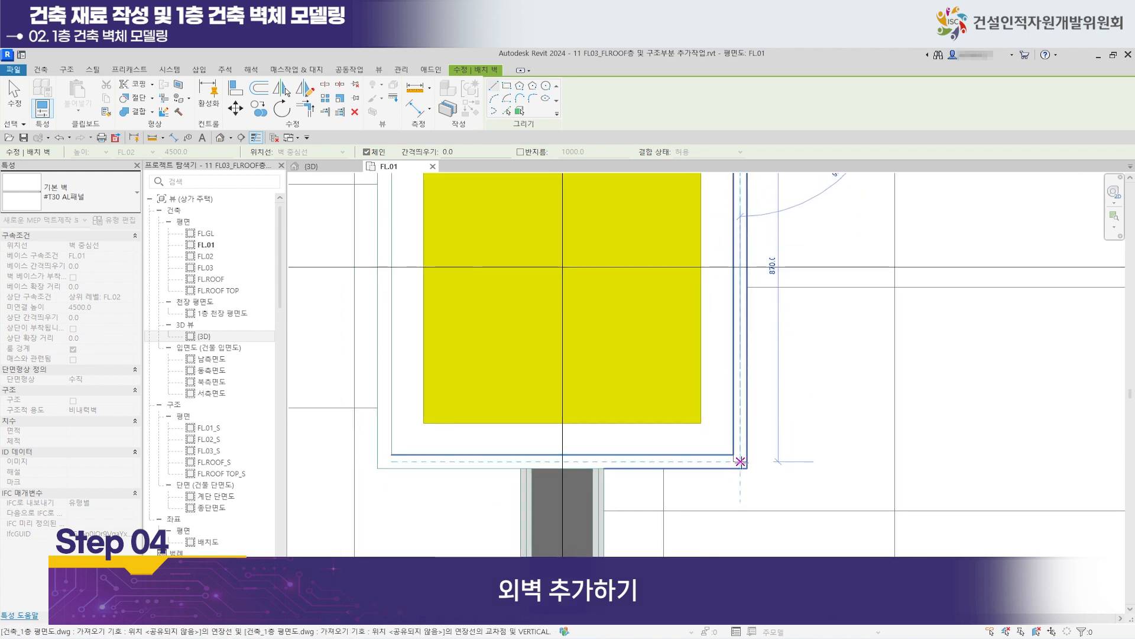
{"action": "left_click", "coordinate": [740, 460]}
{"action": "left_click", "coordinate": [384, 460]}
{"action": "middle_click_drag", "start_coordinate": [393, 364], "coordinate": [403, 604]}
{"action": "left_click", "coordinate": [391, 197]}
{"action": "key", "text": "Escape"}
{"action": "scroll", "coordinate": [765, 393], "scroll_direction": "down", "scroll_amount": 3}
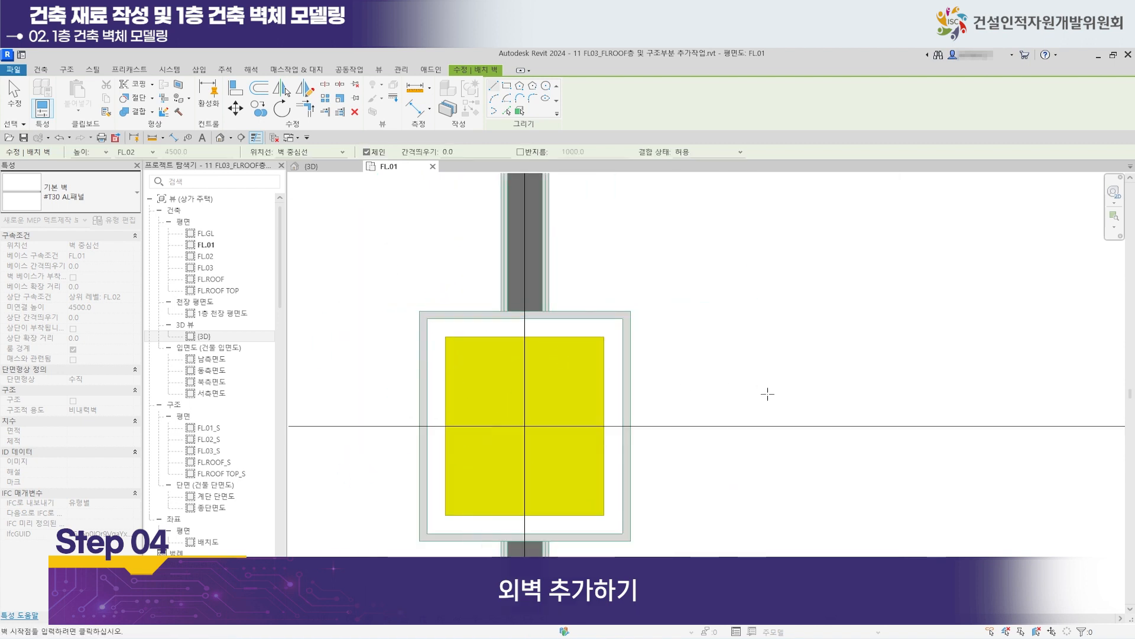
Draw the upper side of the panel enclosure around the X3/Y2 column, about 770 mm long, along the finish outline.
{"action": "scroll", "coordinate": [572, 312], "scroll_direction": "up", "scroll_amount": 6}
{"action": "scroll", "coordinate": [572, 311], "scroll_direction": "down", "scroll_amount": 3}
{"action": "middle_click_drag", "start_coordinate": [618, 330], "coordinate": [196, 362]}
{"action": "scroll", "coordinate": [648, 357], "scroll_direction": "up", "scroll_amount": 2}
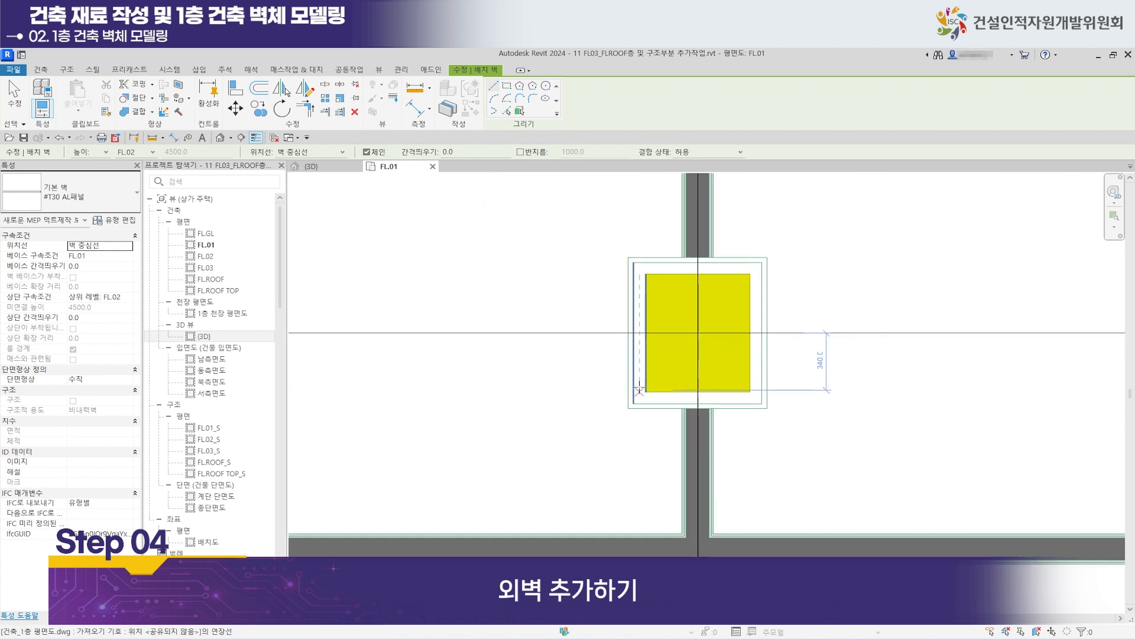
{"action": "scroll", "coordinate": [579, 327], "scroll_direction": "up", "scroll_amount": 2}
{"action": "scroll", "coordinate": [526, 318], "scroll_direction": "down", "scroll_amount": 2}
{"action": "middle_click_drag", "start_coordinate": [525, 318], "coordinate": [361, 343]}
{"action": "scroll", "coordinate": [522, 268], "scroll_direction": "up", "scroll_amount": 2}
{"action": "left_click", "coordinate": [523, 268]}
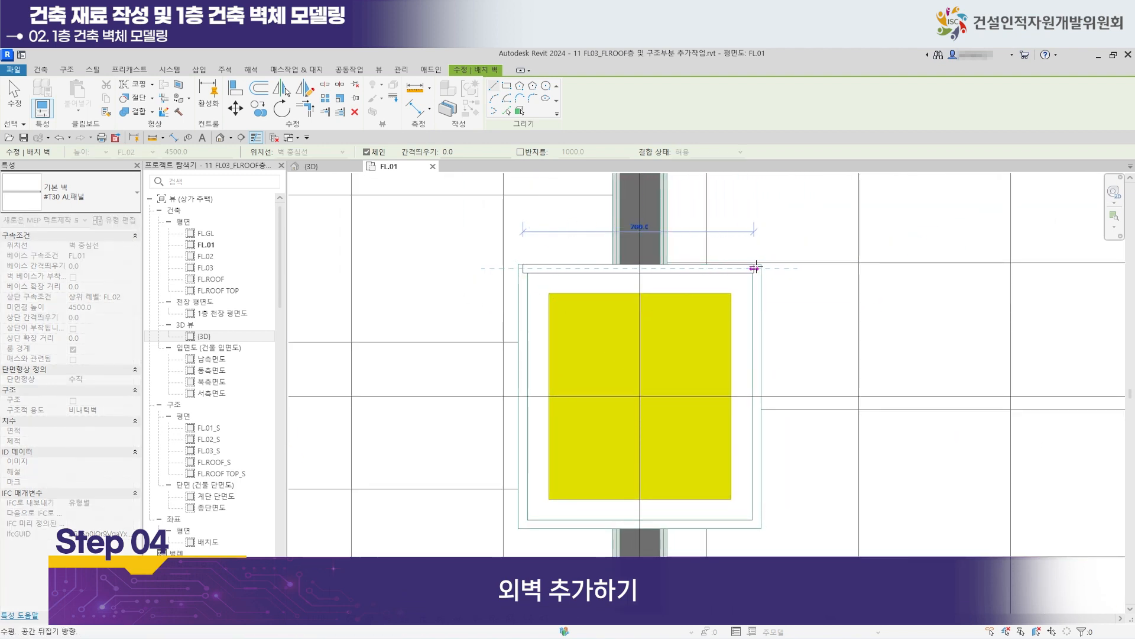
{"action": "left_click", "coordinate": [755, 268]}
Continue the panel wall around the remaining three sides of the X3/Y2 column and close the enclosure at its starting corner.
{"action": "scroll", "coordinate": [754, 269], "scroll_direction": "up", "scroll_amount": 2}
{"action": "middle_click_drag", "start_coordinate": [766, 389], "coordinate": [744, 181]}
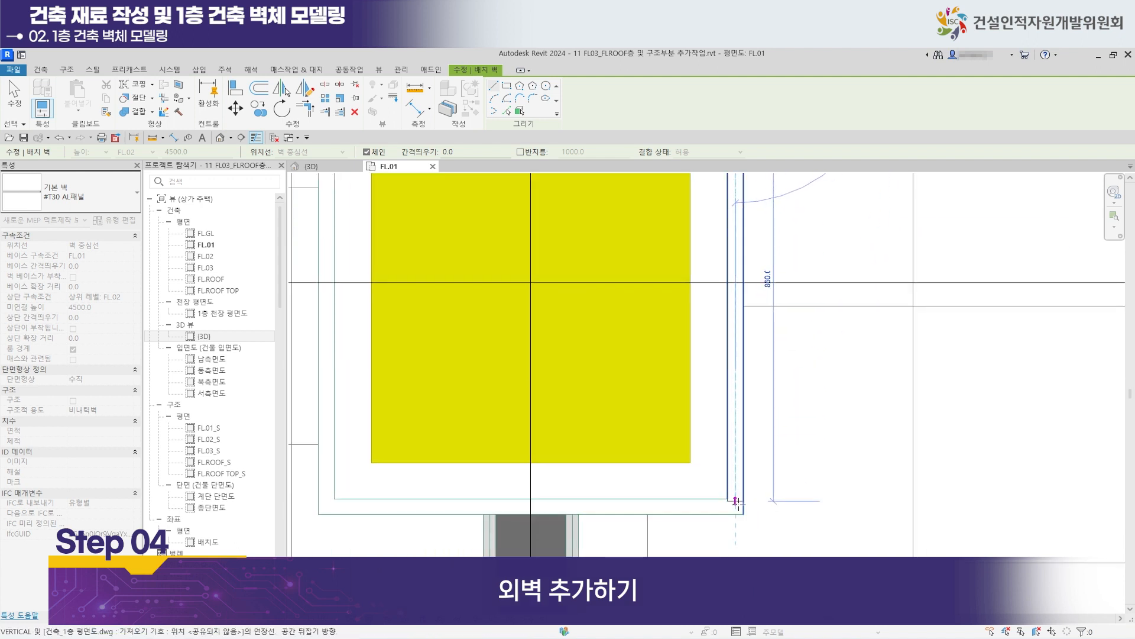
{"action": "left_click", "coordinate": [735, 506]}
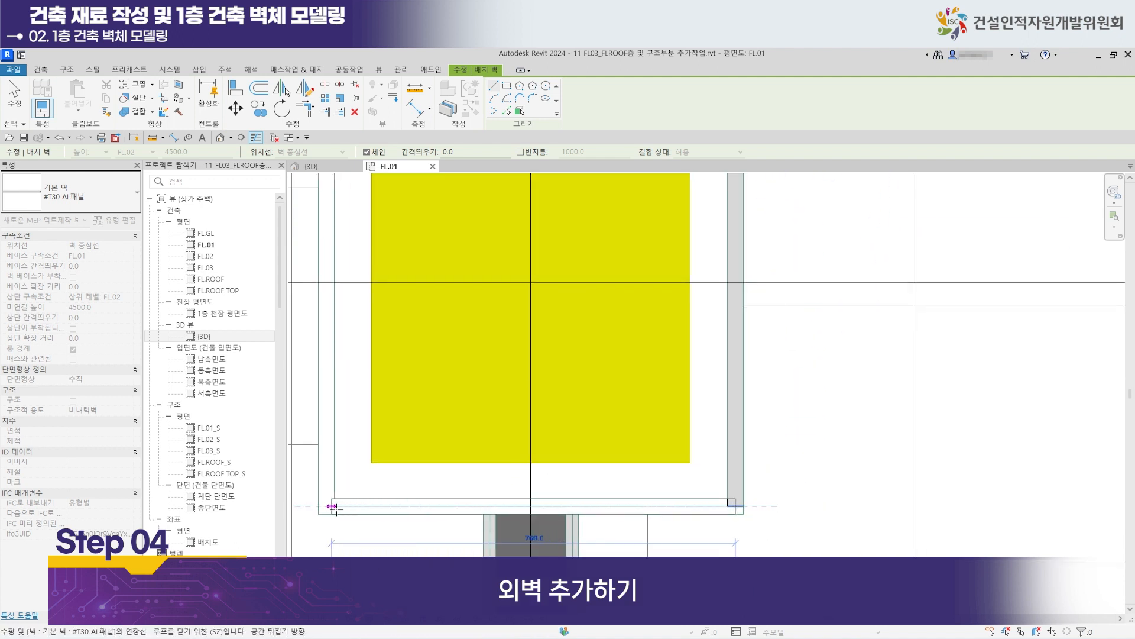
{"action": "left_click", "coordinate": [329, 509]}
{"action": "middle_click_drag", "start_coordinate": [348, 263], "coordinate": [501, 456]}
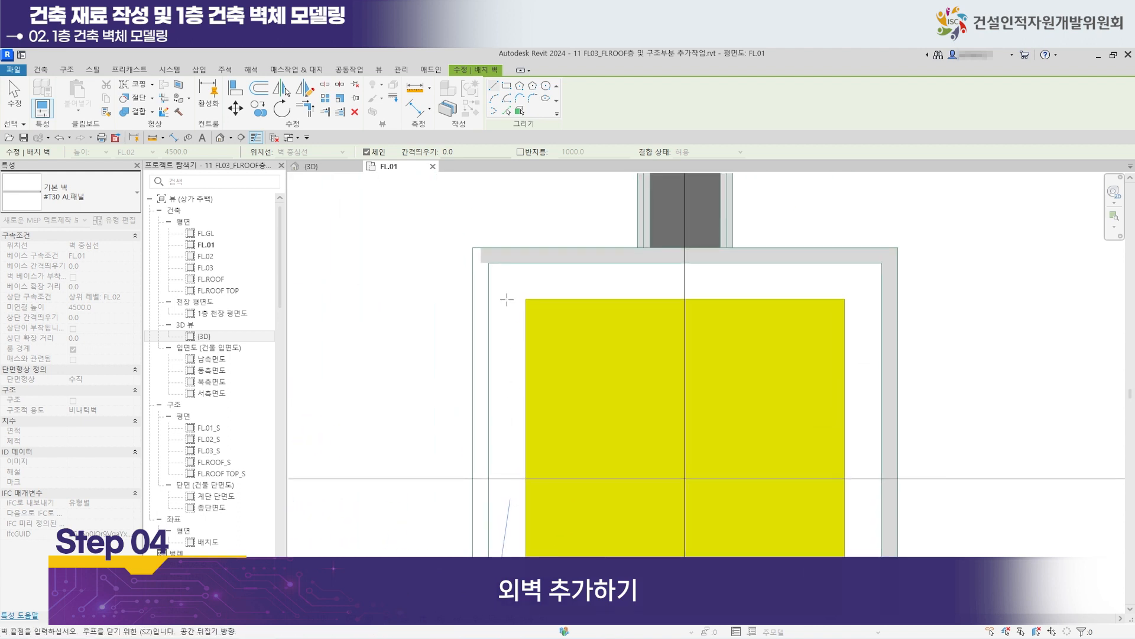
{"action": "left_click", "coordinate": [480, 254]}
{"action": "scroll", "coordinate": [395, 447], "scroll_direction": "down", "scroll_amount": 5}
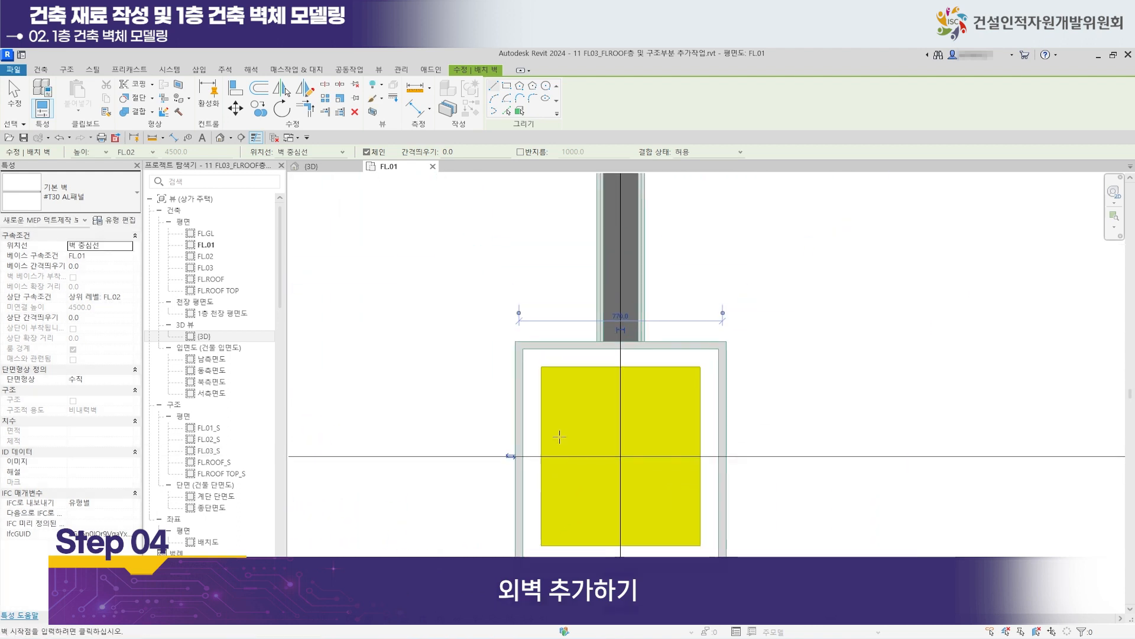
Check the first-floor panel walls around the columns in plan and in the 3D view, examining their tops against the beams.
{"action": "scroll", "coordinate": [743, 518], "scroll_direction": "down", "scroll_amount": 8}
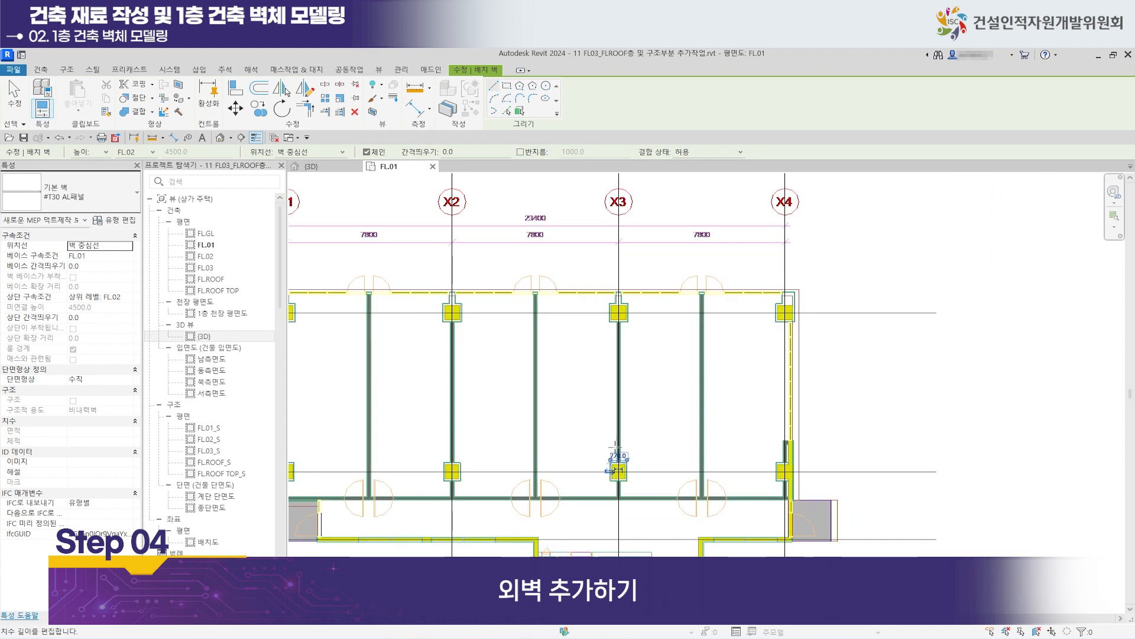
{"action": "scroll", "coordinate": [698, 331], "scroll_direction": "up", "scroll_amount": 9}
{"action": "scroll", "coordinate": [899, 295], "scroll_direction": "down", "scroll_amount": 10}
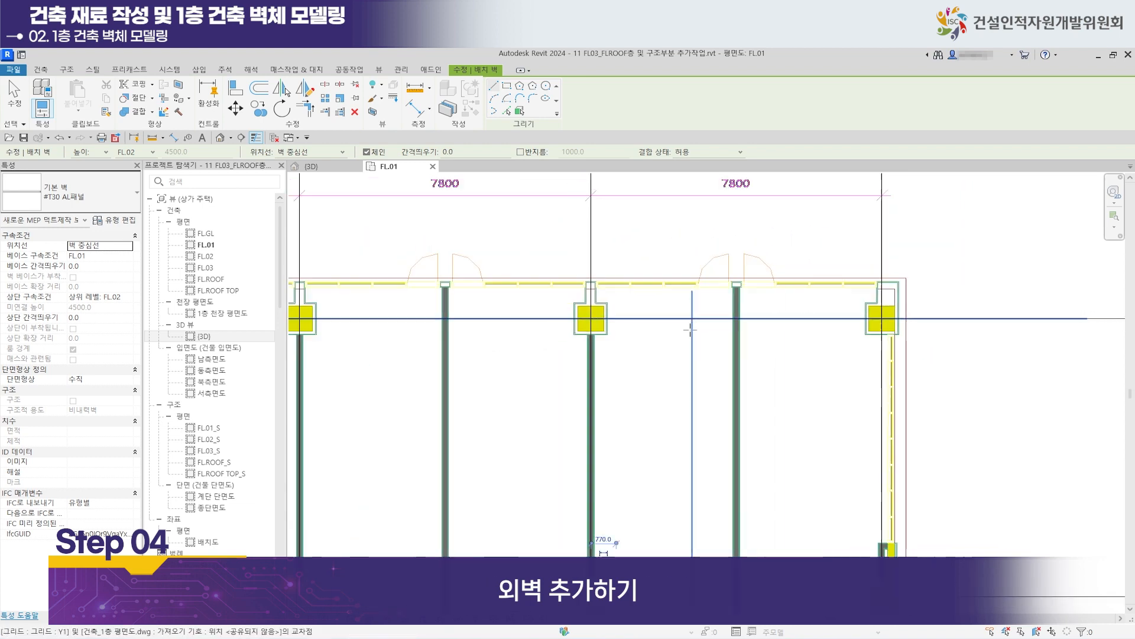
{"action": "scroll", "coordinate": [533, 444], "scroll_direction": "down", "scroll_amount": 3}
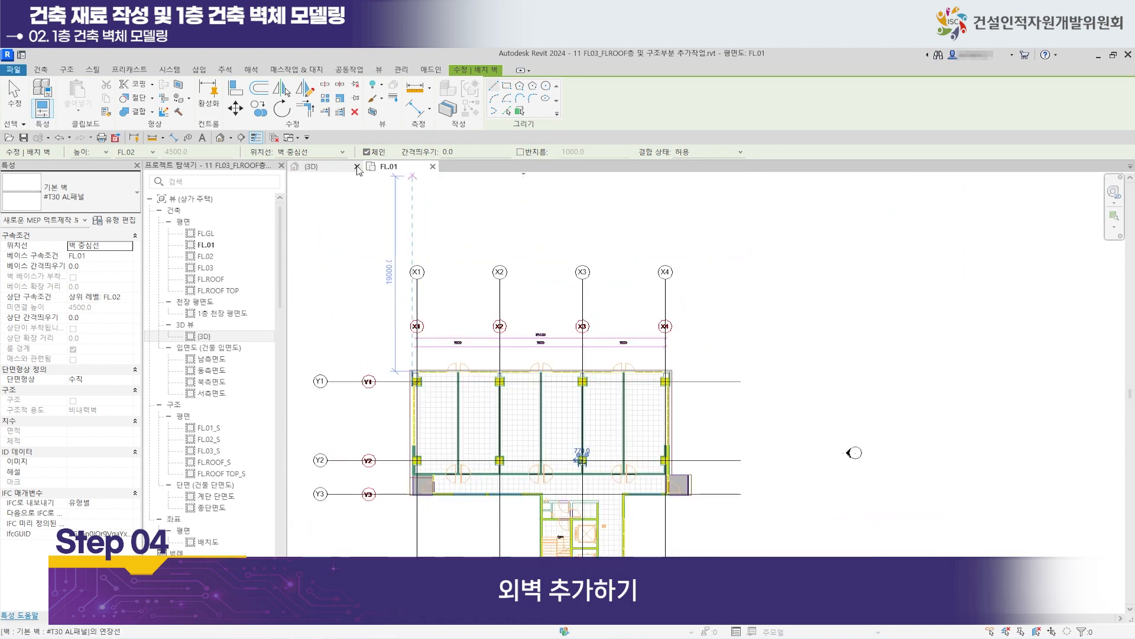
{"action": "left_click", "coordinate": [333, 168]}
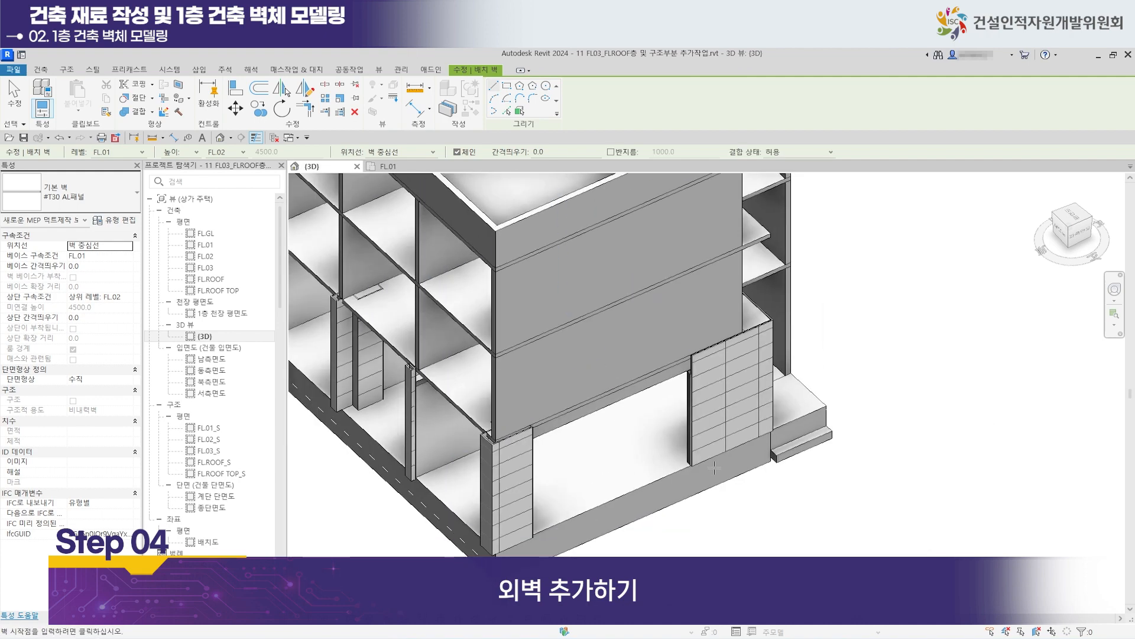
{"action": "middle_click_drag", "start_coordinate": [423, 480], "coordinate": [658, 475], "text": "shift"}
{"action": "scroll", "coordinate": [597, 461], "scroll_direction": "up", "scroll_amount": 8}
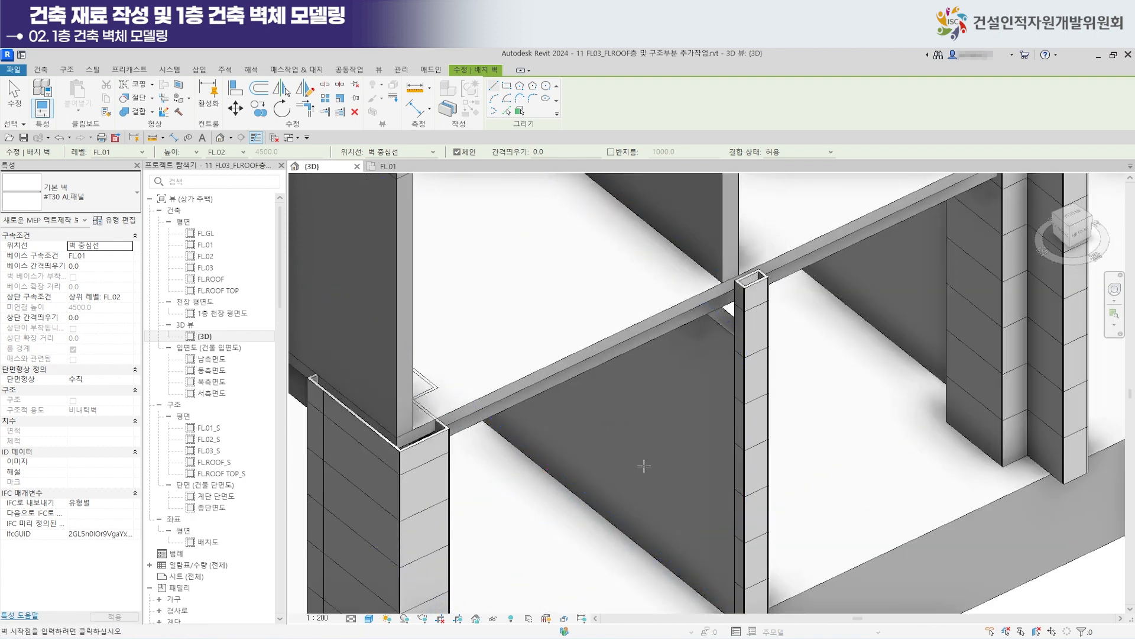
{"action": "scroll", "coordinate": [478, 408], "scroll_direction": "up", "scroll_amount": 2}
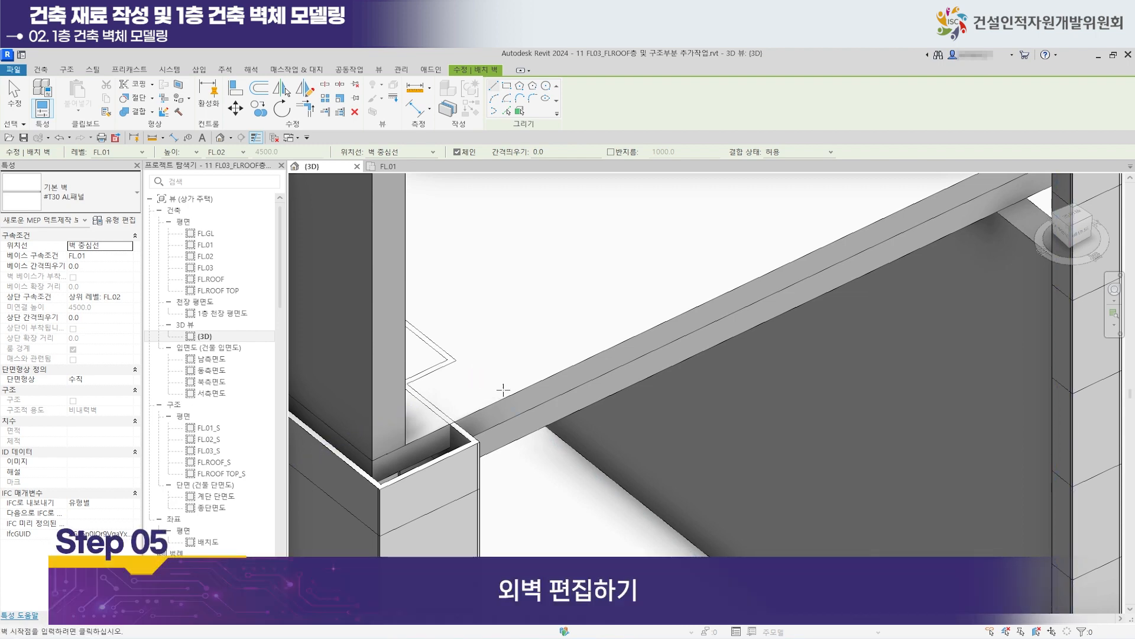
{"action": "scroll", "coordinate": [503, 390], "scroll_direction": "down", "scroll_amount": 10}
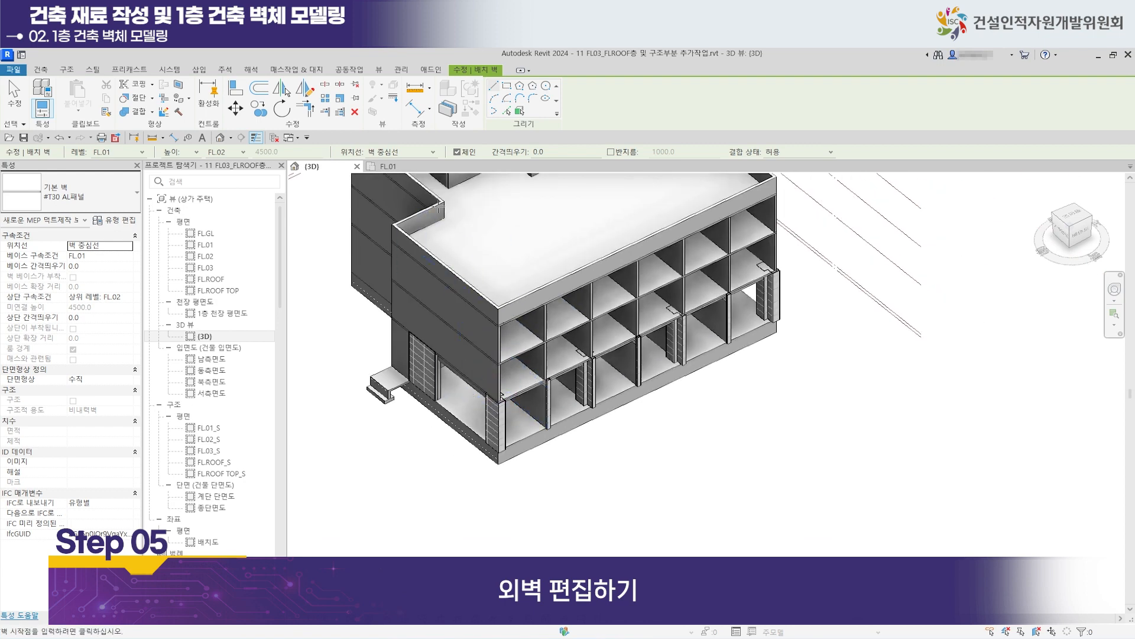
In the FL.01 plan, select the X1/Y1 corner column with its panel walls and isolate them in 3D with a selection box.
{"action": "left_click", "coordinate": [401, 167]}
{"action": "scroll", "coordinate": [420, 378], "scroll_direction": "up", "scroll_amount": 5}
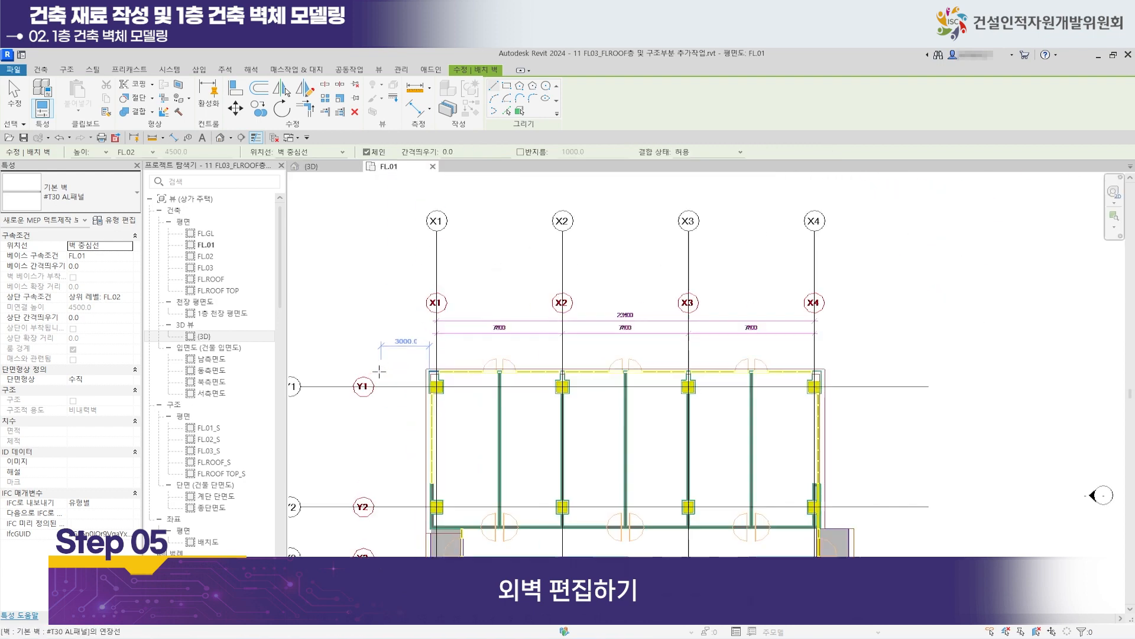
{"action": "left_click", "coordinate": [15, 95]}
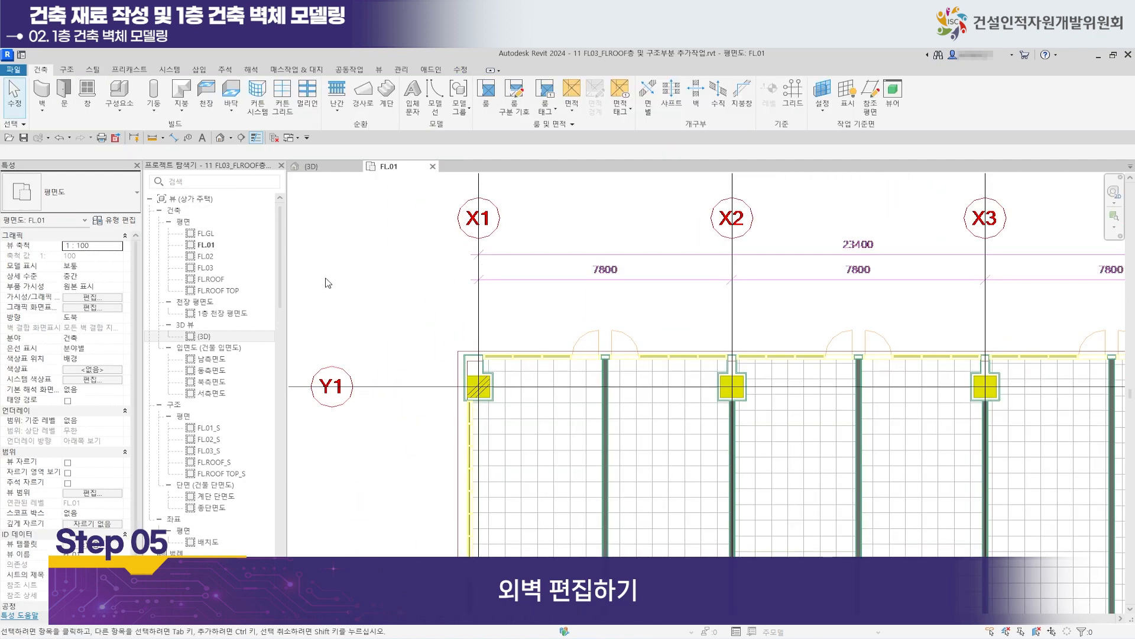
{"action": "scroll", "coordinate": [509, 402], "scroll_direction": "up", "scroll_amount": 3}
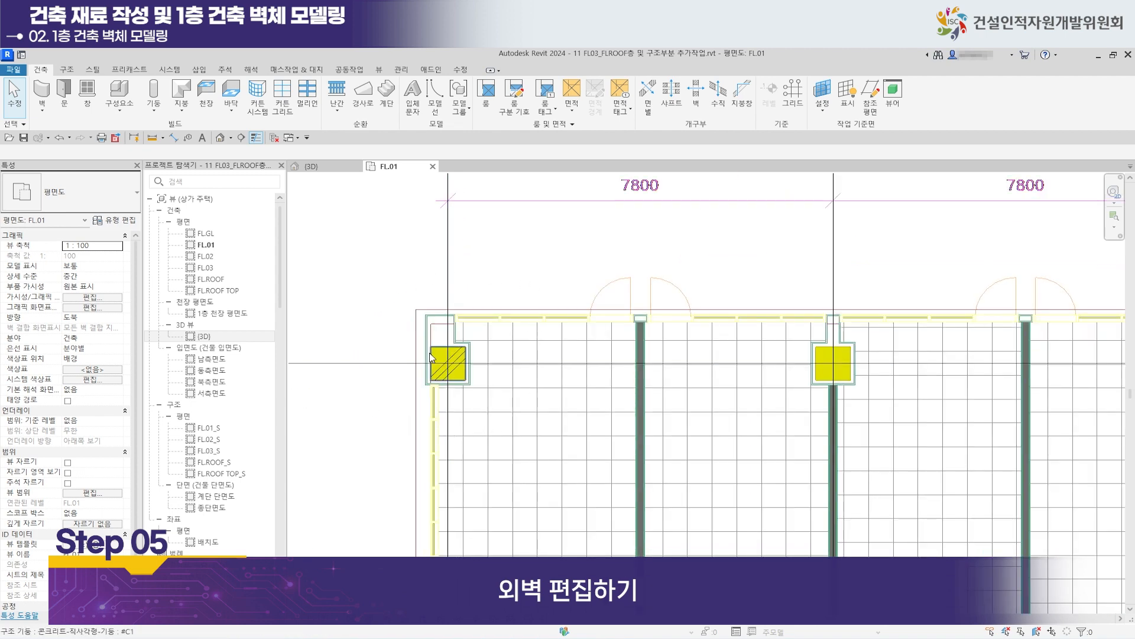
{"action": "left_click_drag", "start_coordinate": [371, 260], "coordinate": [575, 491]}
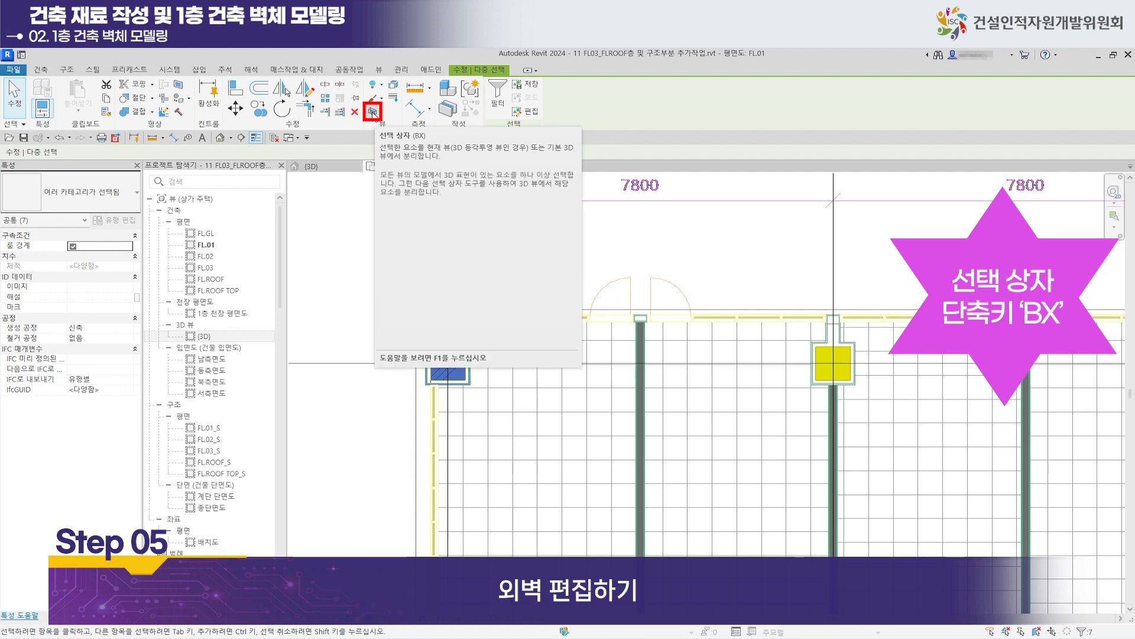
{"action": "left_click", "coordinate": [372, 111]}
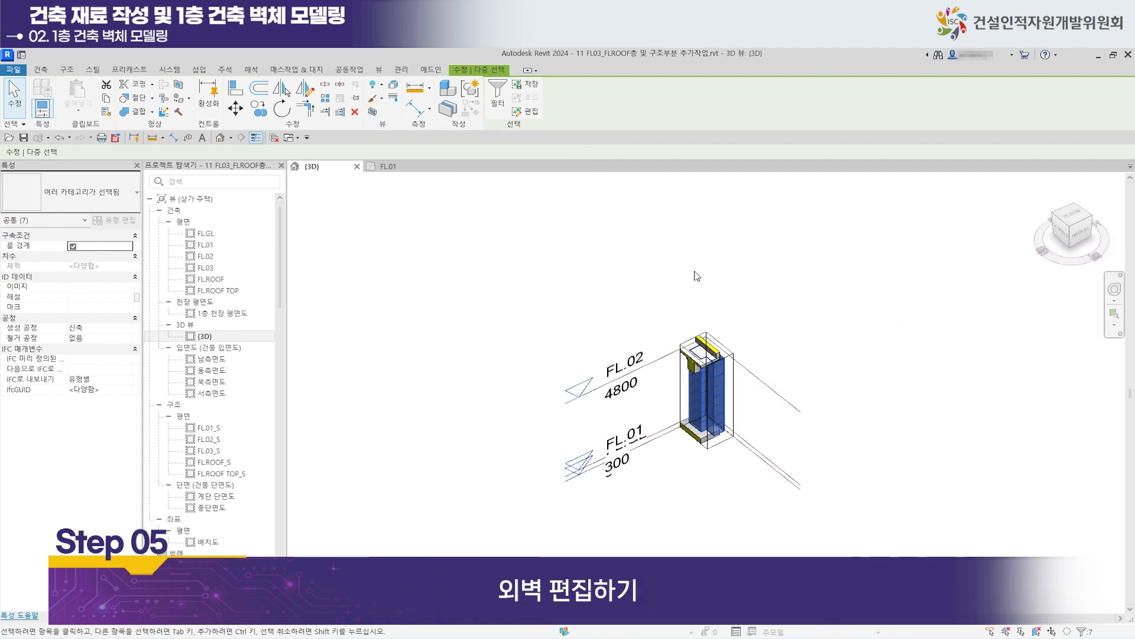
Join the panel walls around the X1/Y1 corner column with the second-floor slab they pass through.
{"action": "scroll", "coordinate": [651, 384], "scroll_direction": "up", "scroll_amount": 3}
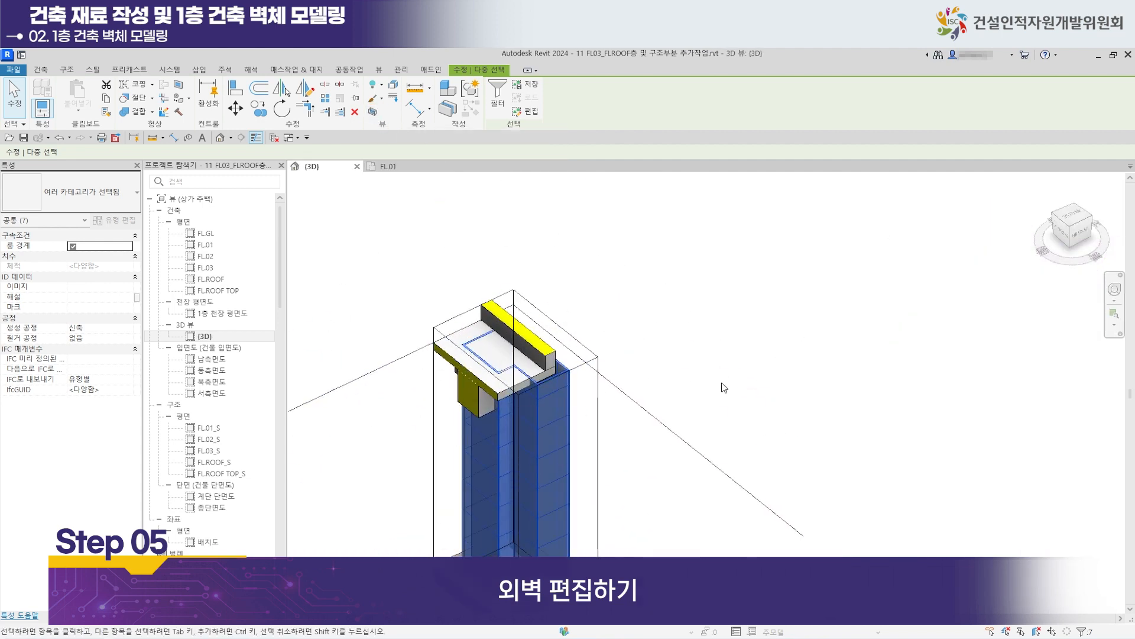
{"action": "scroll", "coordinate": [421, 456], "scroll_direction": "up", "scroll_amount": 3}
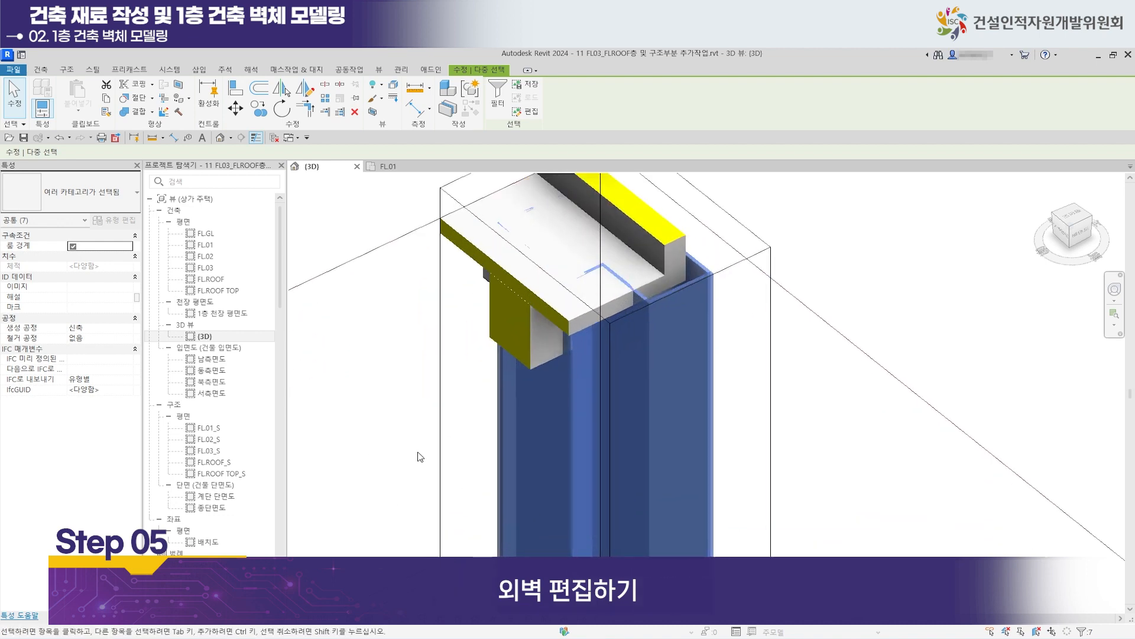
{"action": "middle_click_drag", "start_coordinate": [490, 433], "coordinate": [722, 456], "text": "shift"}
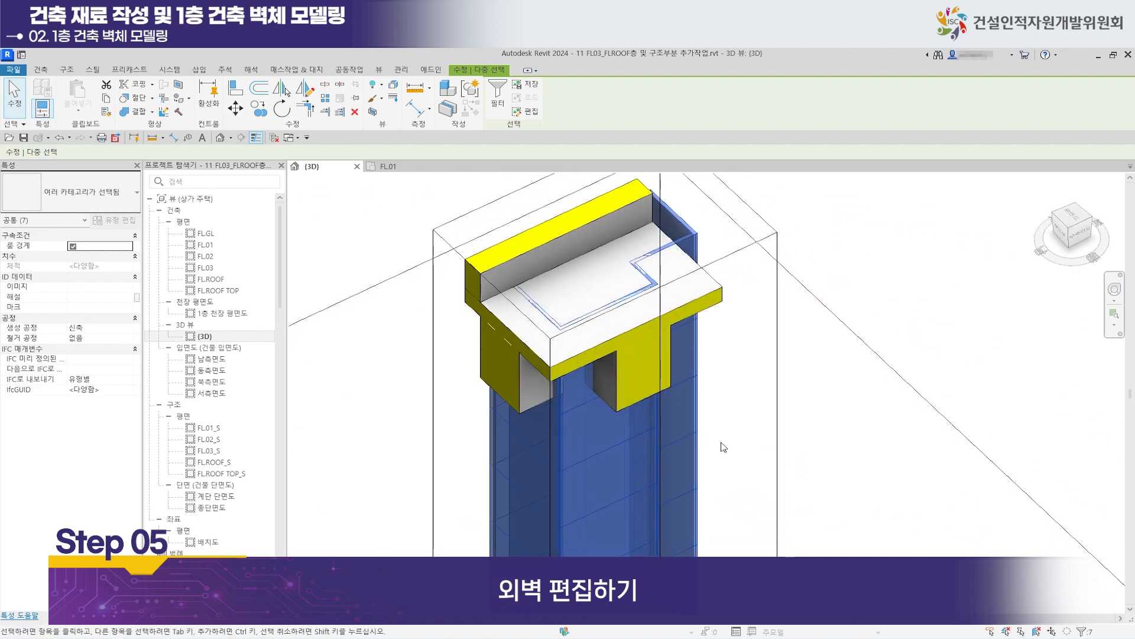
{"action": "scroll", "coordinate": [722, 448], "scroll_direction": "up", "scroll_amount": 1}
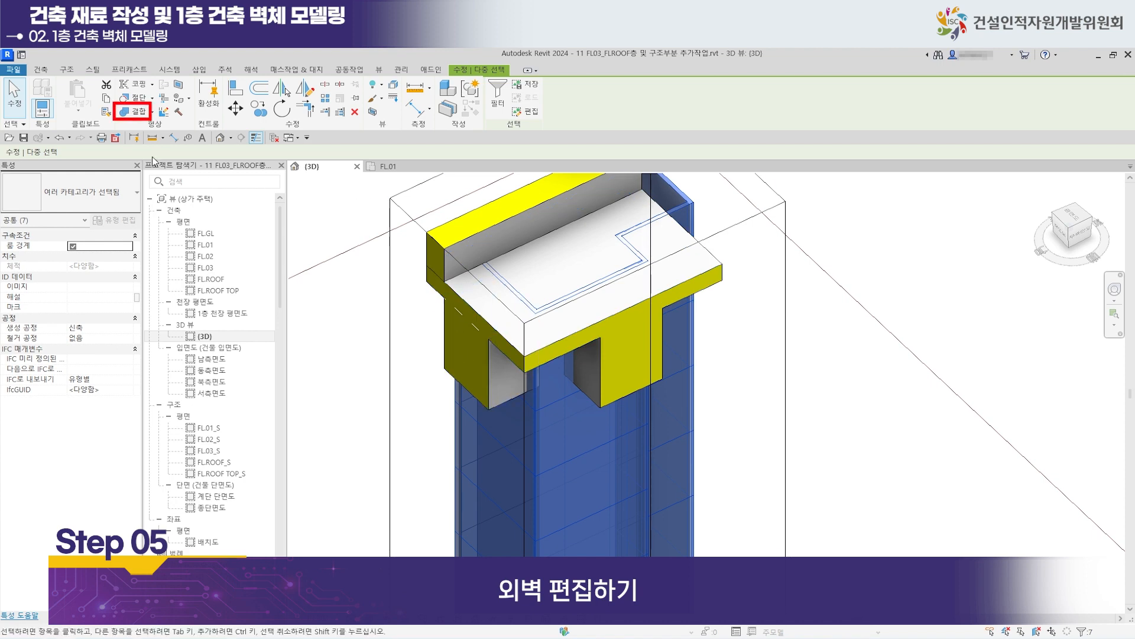
{"action": "left_click", "coordinate": [139, 112]}
{"action": "left_click", "coordinate": [519, 357]}
{"action": "middle_click_drag", "start_coordinate": [620, 273], "coordinate": [646, 358]}
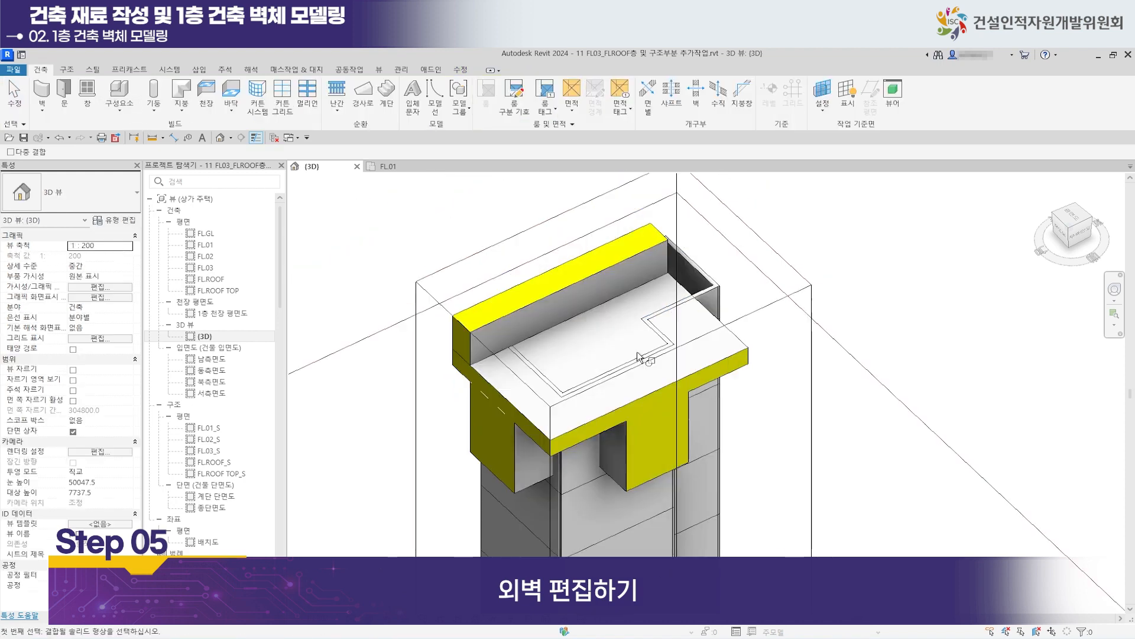
{"action": "left_click", "coordinate": [696, 319]}
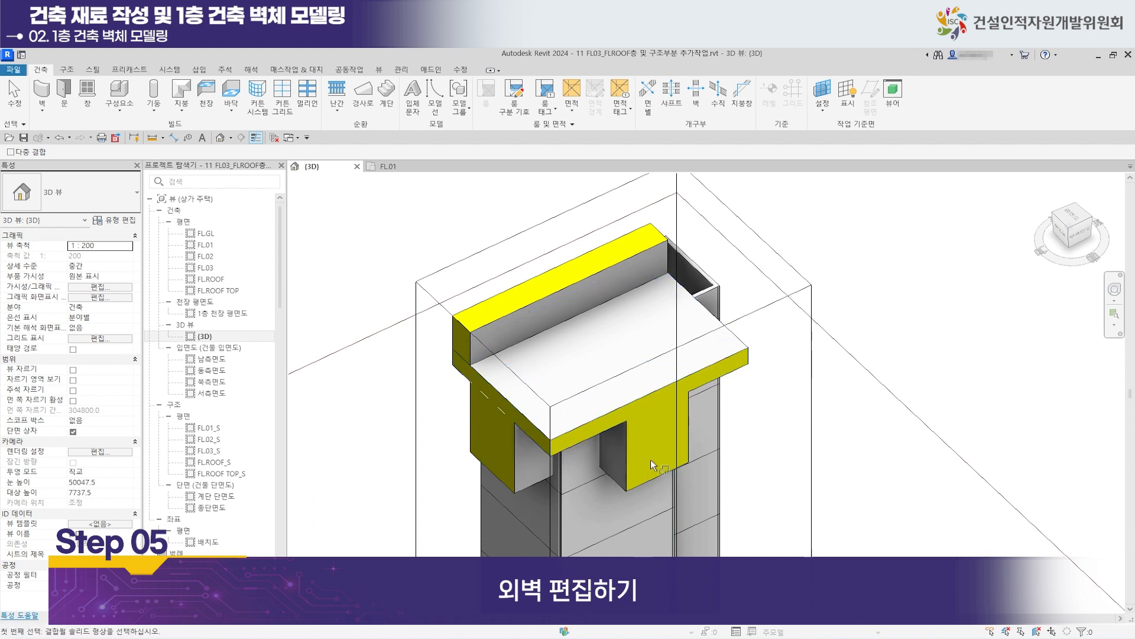
{"action": "left_click", "coordinate": [660, 481]}
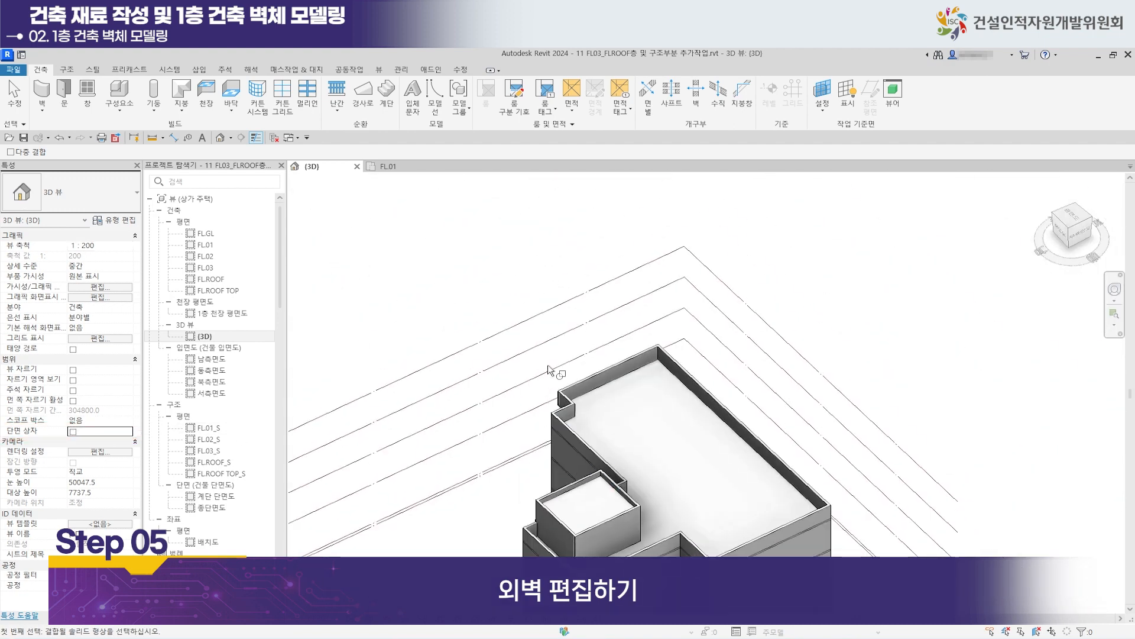
In the FL.01 plan, select the X4/Y1 corner column with its panel walls and isolate them in 3D with a selection box.
{"action": "left_click", "coordinate": [390, 167]}
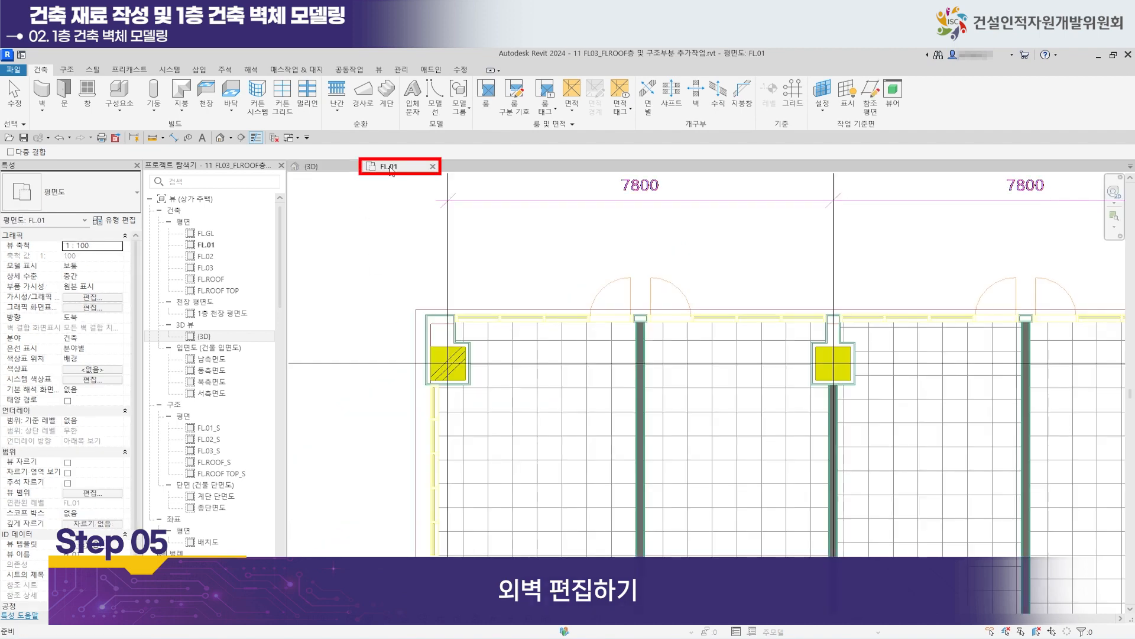
{"action": "middle_click_drag", "start_coordinate": [660, 264], "coordinate": [593, 238]}
{"action": "scroll", "coordinate": [669, 253], "scroll_direction": "down", "scroll_amount": 1}
{"action": "middle_click_drag", "start_coordinate": [670, 254], "coordinate": [533, 241]}
{"action": "scroll", "coordinate": [593, 253], "scroll_direction": "down", "scroll_amount": 2}
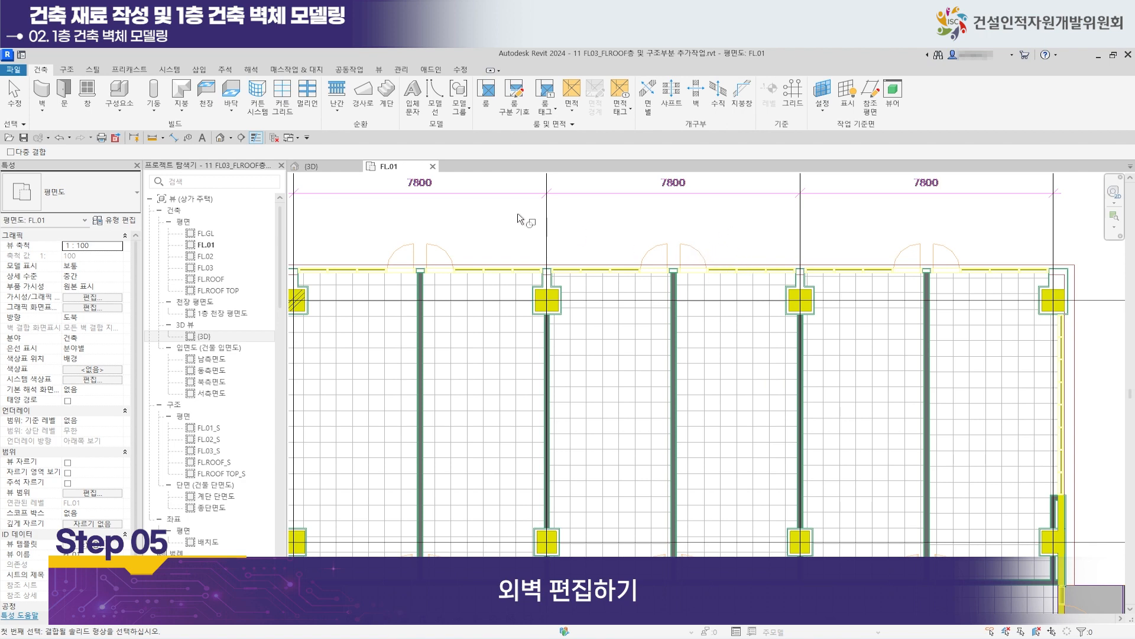
{"action": "left_click", "coordinate": [18, 96]}
{"action": "middle_click_drag", "start_coordinate": [1077, 280], "coordinate": [926, 278]}
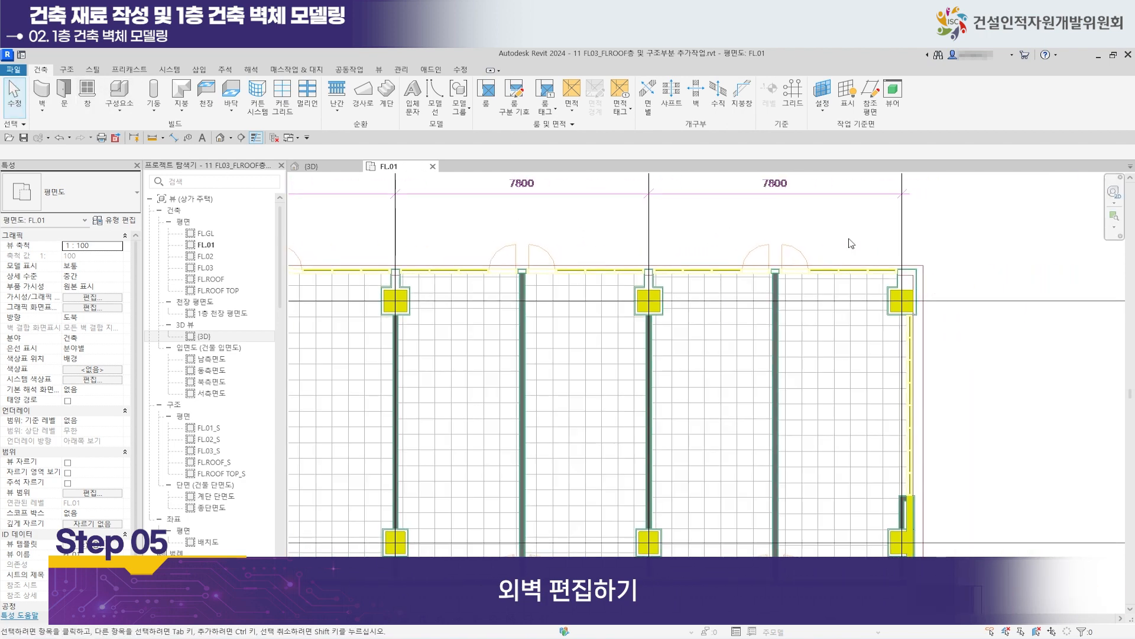
{"action": "left_click_drag", "start_coordinate": [869, 253], "coordinate": [993, 378]}
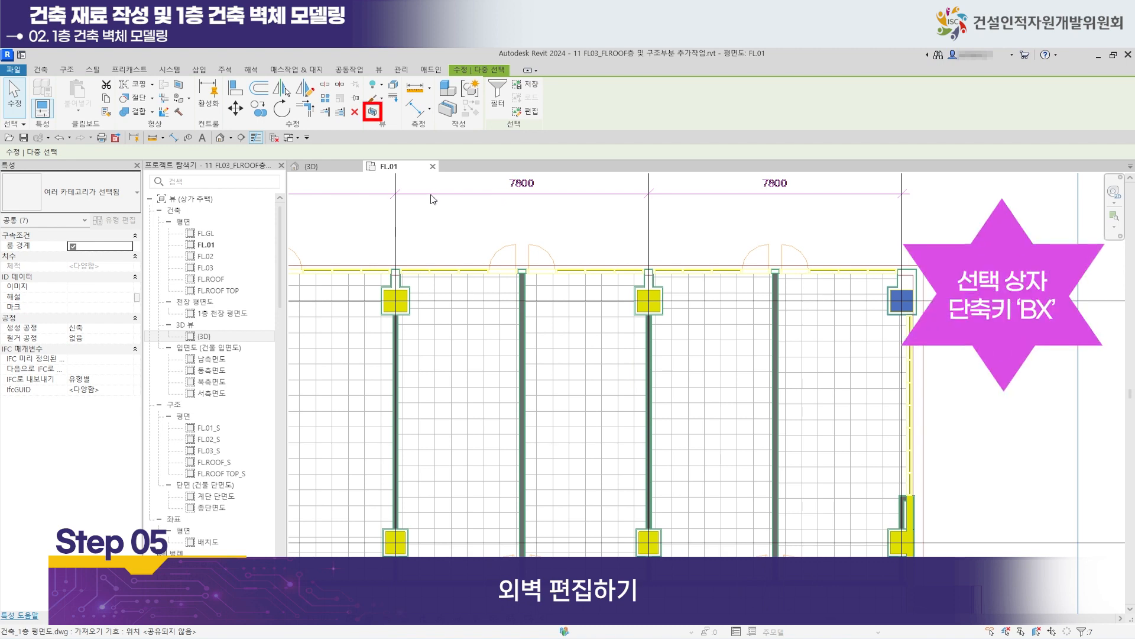
{"action": "left_click", "coordinate": [372, 111]}
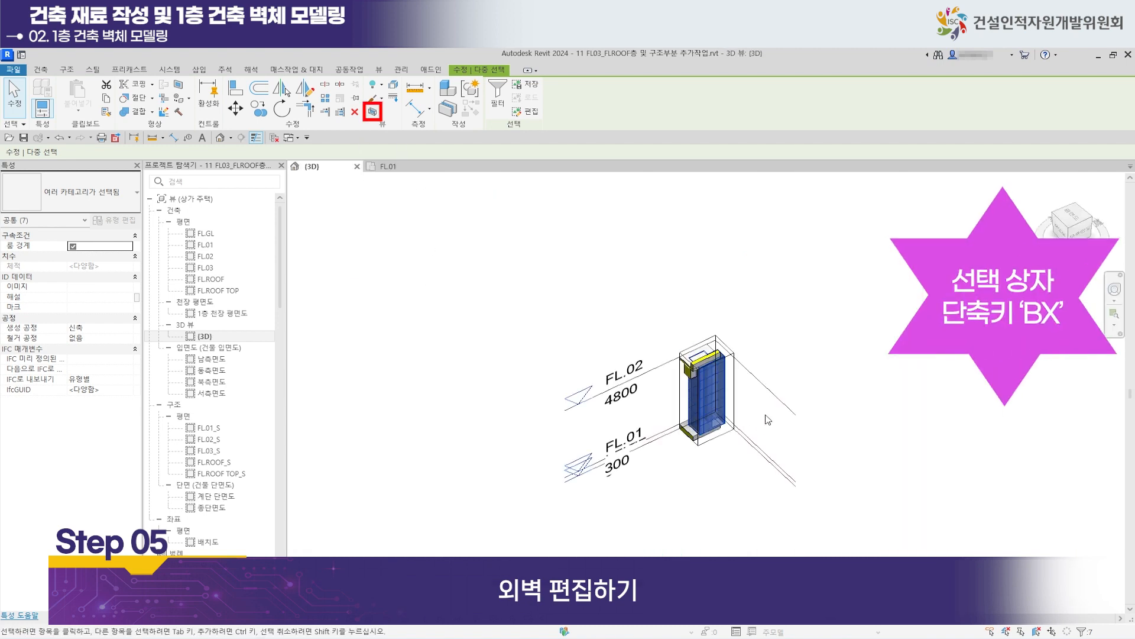
Join each panel wall around the X4/Y1 corner column with the second-floor slab.
{"action": "scroll", "coordinate": [761, 424], "scroll_direction": "up", "scroll_amount": 8}
{"action": "middle_click_drag", "start_coordinate": [465, 416], "coordinate": [769, 455], "text": "shift"}
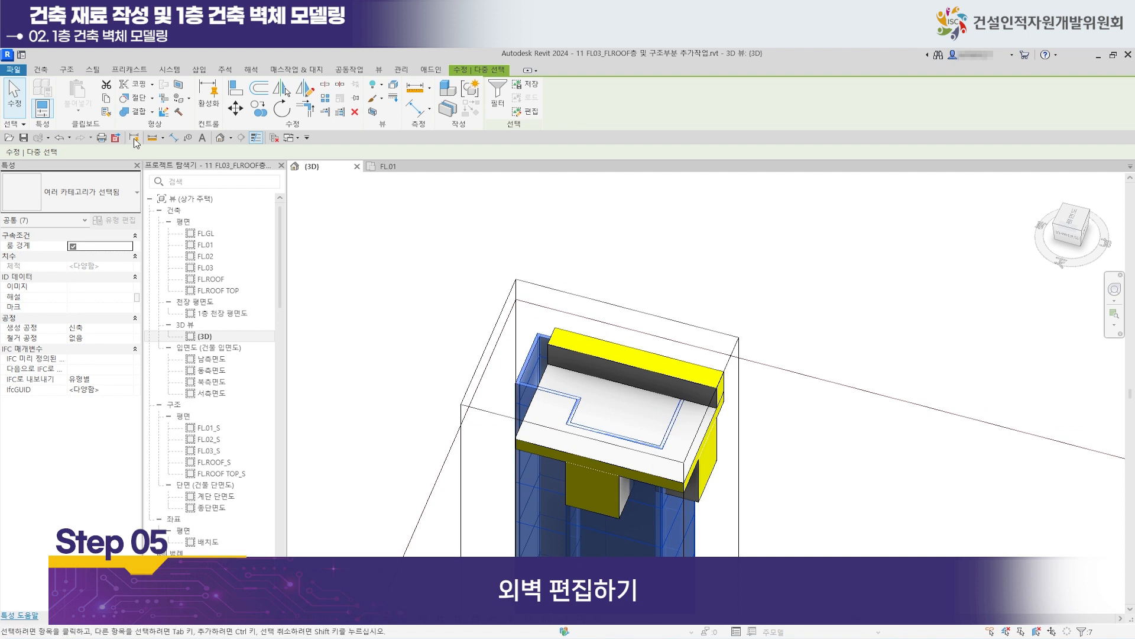
{"action": "left_click", "coordinate": [133, 112]}
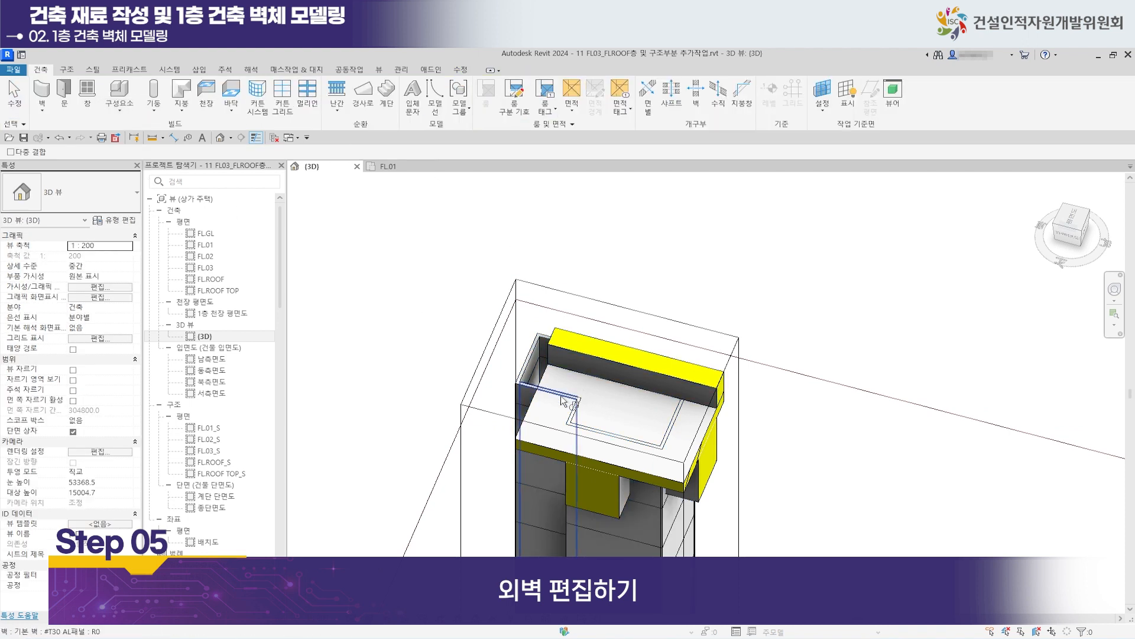
{"action": "left_click", "coordinate": [569, 435]}
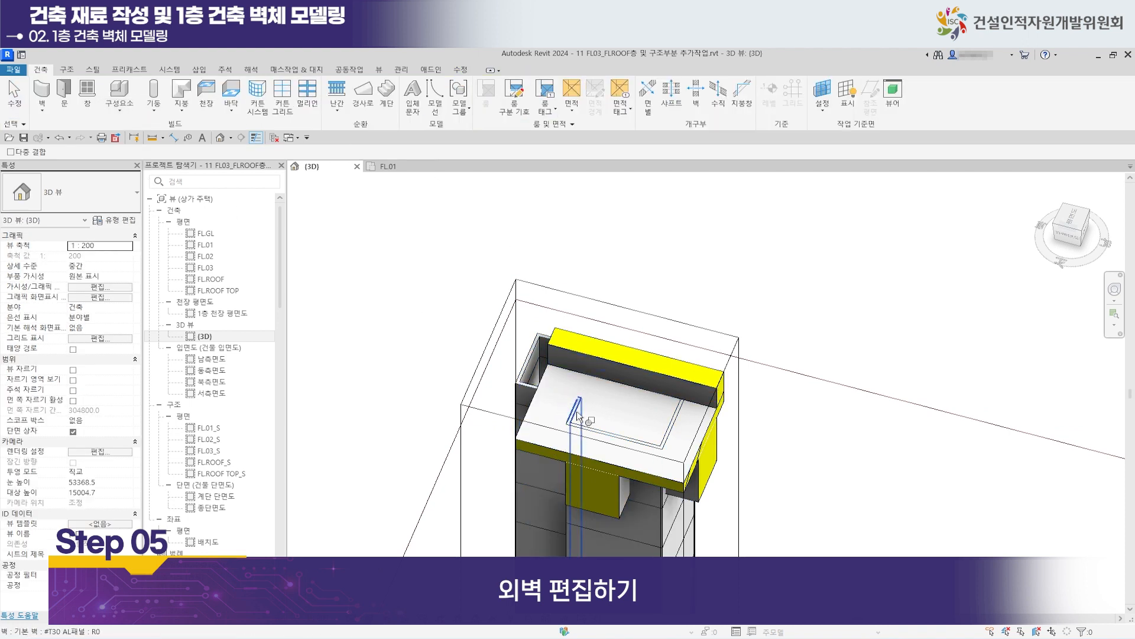
{"action": "left_click", "coordinate": [594, 459]}
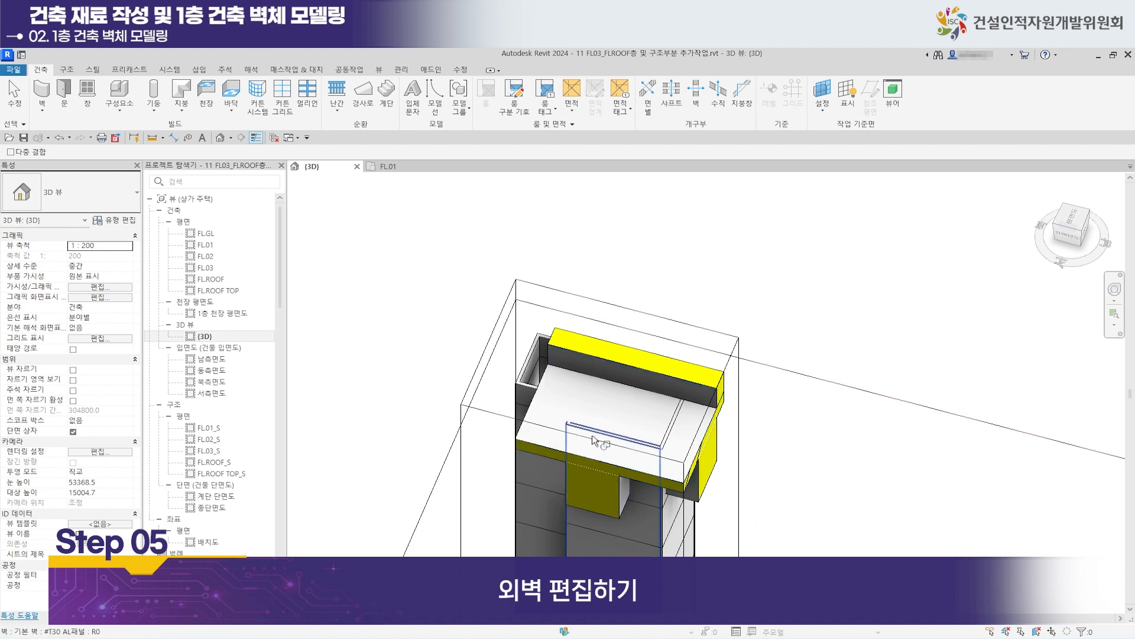
{"action": "left_click", "coordinate": [645, 449]}
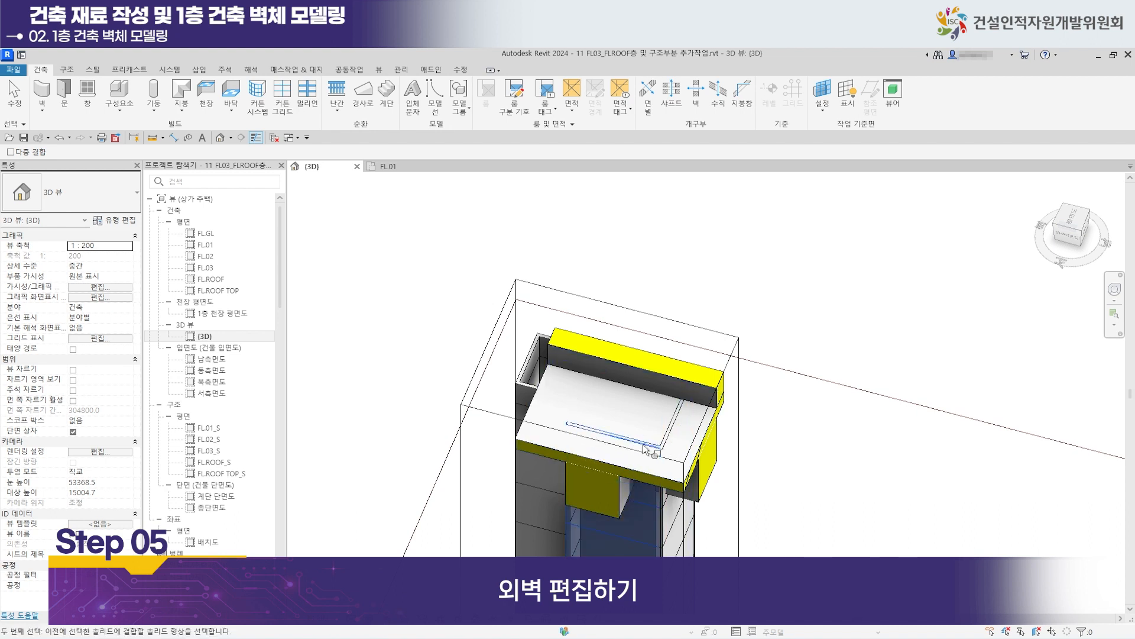
{"action": "left_click", "coordinate": [688, 473]}
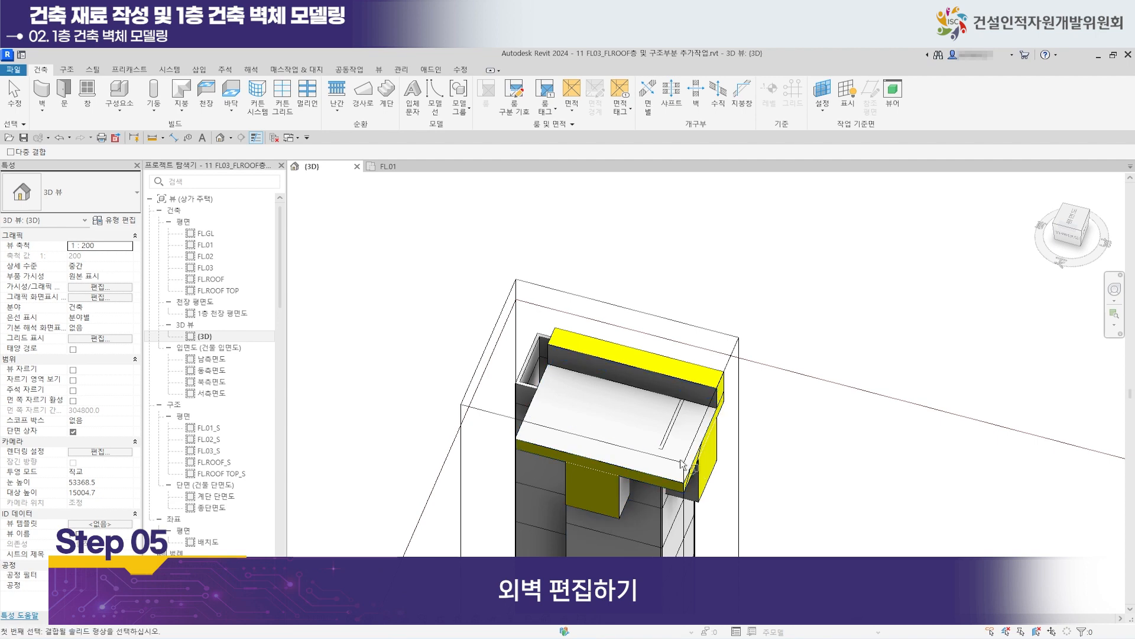
{"action": "left_click", "coordinate": [672, 436]}
{"action": "middle_click_drag", "start_coordinate": [592, 425], "coordinate": [796, 407], "text": "shift"}
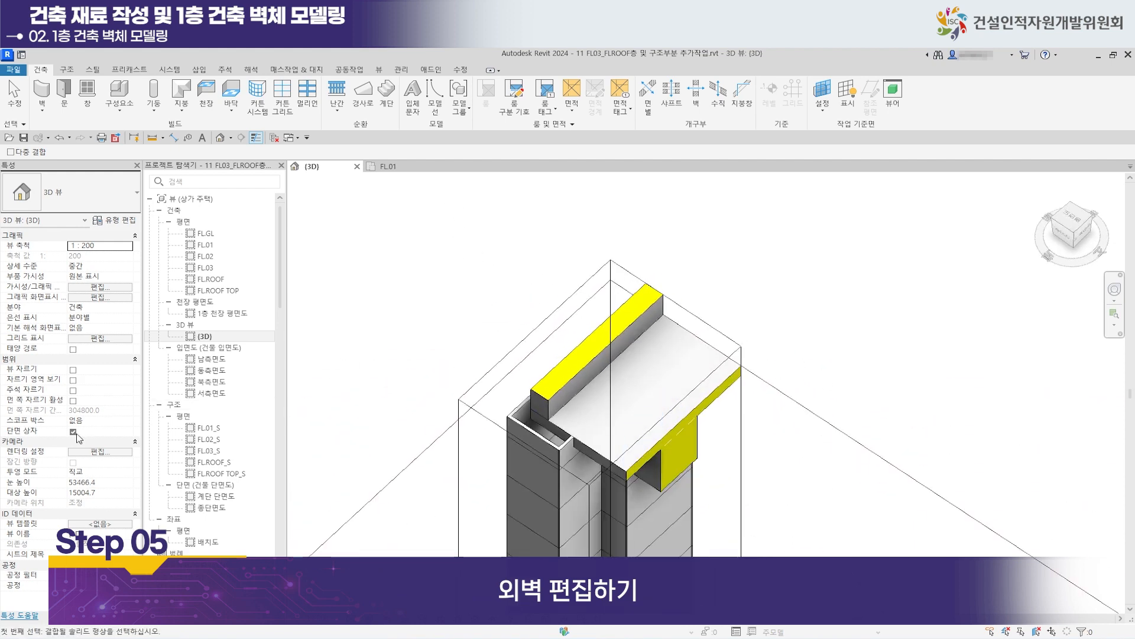
Turn off the section box and examine the X4/Y1 corner panel walls in the whole 3D model.
{"action": "scroll", "coordinate": [465, 418], "scroll_direction": "down", "scroll_amount": 3}
{"action": "scroll", "coordinate": [582, 467], "scroll_direction": "down", "scroll_amount": 3}
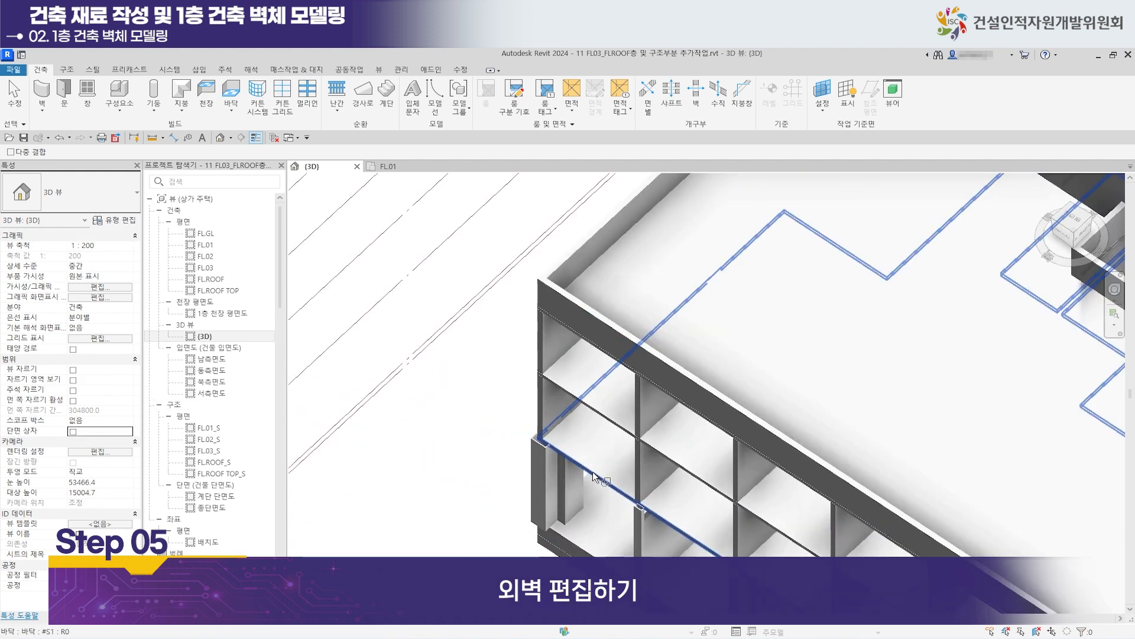
{"action": "scroll", "coordinate": [565, 461], "scroll_direction": "up", "scroll_amount": 3}
{"action": "scroll", "coordinate": [566, 452], "scroll_direction": "up", "scroll_amount": 3}
{"action": "left_click", "coordinate": [519, 395]}
{"action": "scroll", "coordinate": [520, 395], "scroll_direction": "down", "scroll_amount": 3}
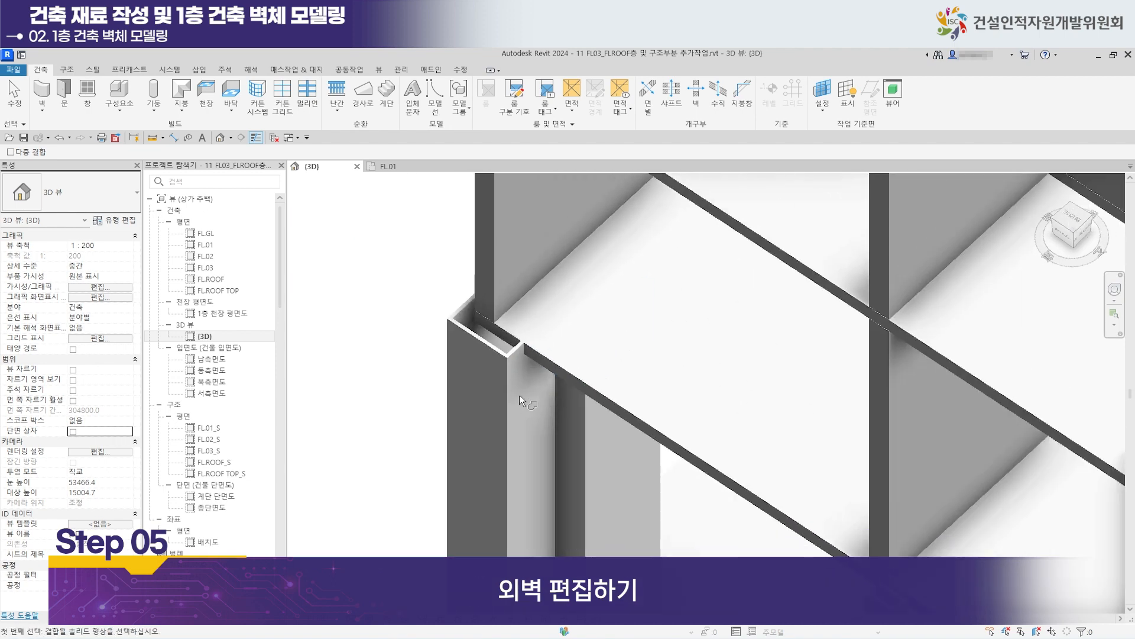
{"action": "scroll", "coordinate": [519, 395], "scroll_direction": "down", "scroll_amount": 4}
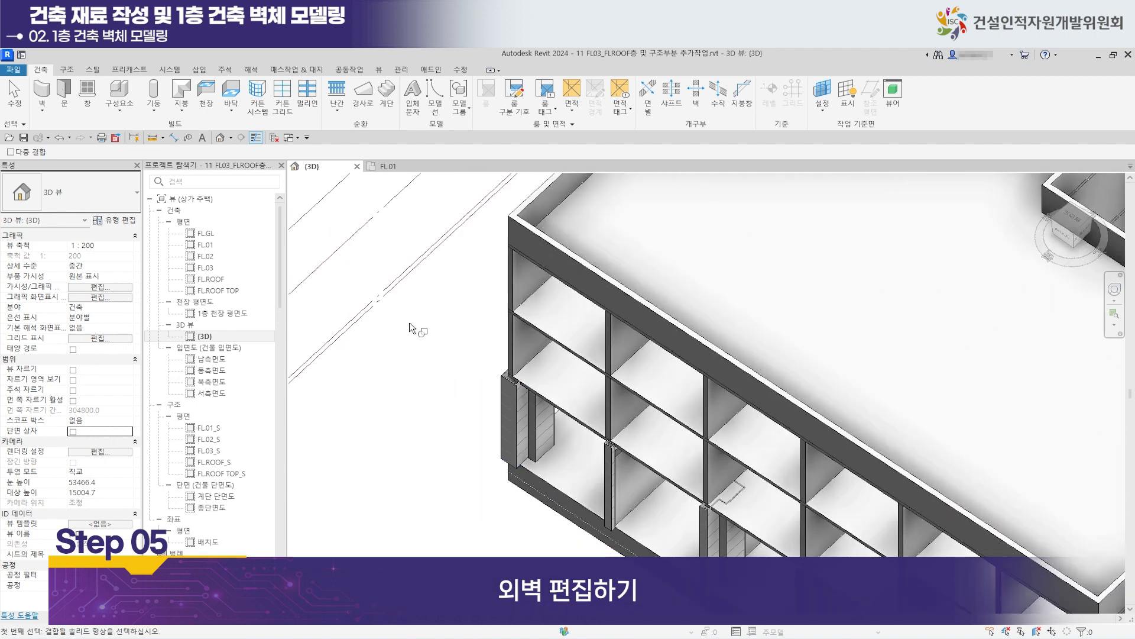
In the FL.01 plan, select the Y1 columns and panel walls between X1 and X4 and isolate them in 3D with a selection box.
{"action": "left_click", "coordinate": [398, 170]}
{"action": "scroll", "coordinate": [522, 324], "scroll_direction": "down", "scroll_amount": 2}
{"action": "scroll", "coordinate": [523, 324], "scroll_direction": "down", "scroll_amount": 2}
{"action": "middle_click_drag", "start_coordinate": [571, 352], "coordinate": [588, 348]}
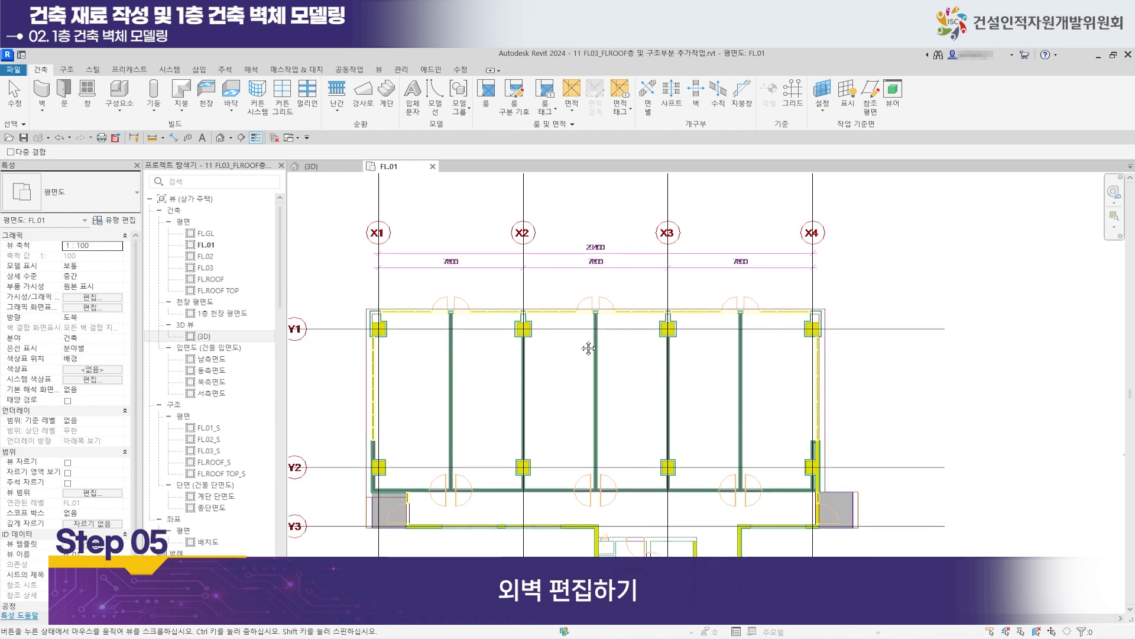
{"action": "scroll", "coordinate": [589, 348], "scroll_direction": "down", "scroll_amount": 1}
{"action": "left_click", "coordinate": [14, 89]}
{"action": "left_click_drag", "start_coordinate": [431, 283], "coordinate": [720, 364]}
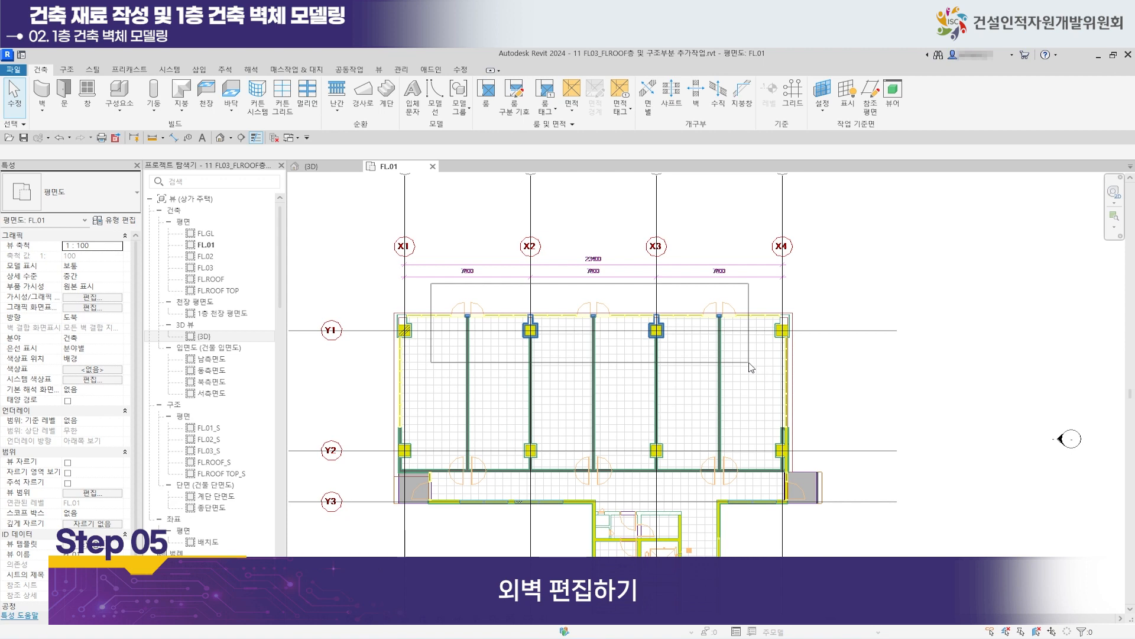
{"action": "left_click_drag", "start_coordinate": [750, 367], "coordinate": [749, 367]}
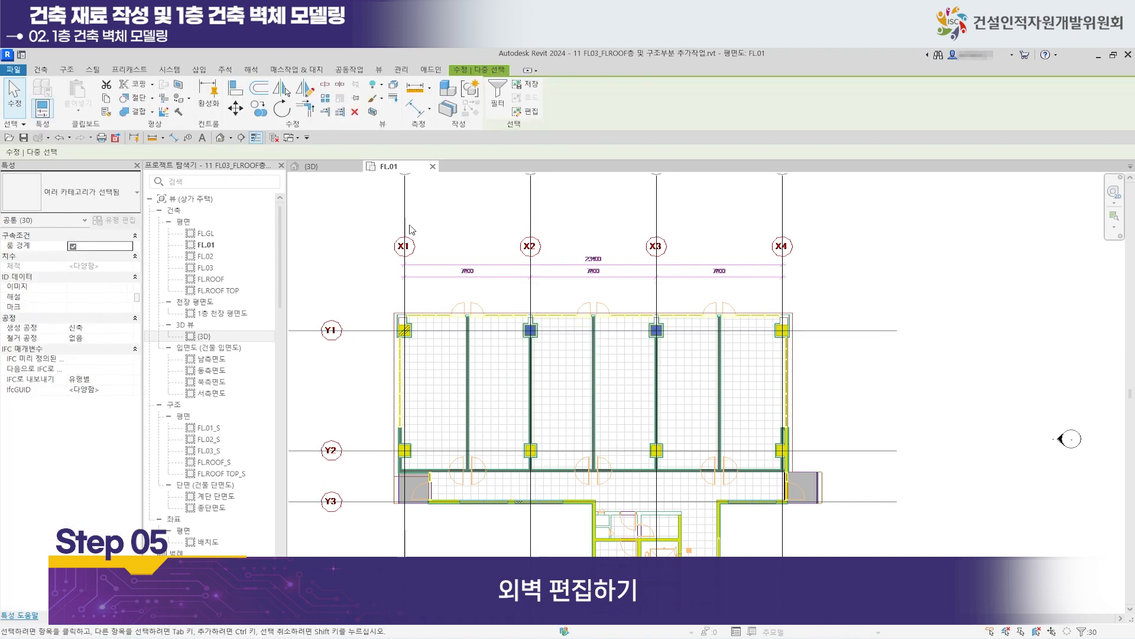
{"action": "left_click", "coordinate": [373, 113]}
Join the panel walls on the near side of the X3/Y1 column with the second-floor slab.
{"action": "scroll", "coordinate": [582, 327], "scroll_direction": "up", "scroll_amount": 6}
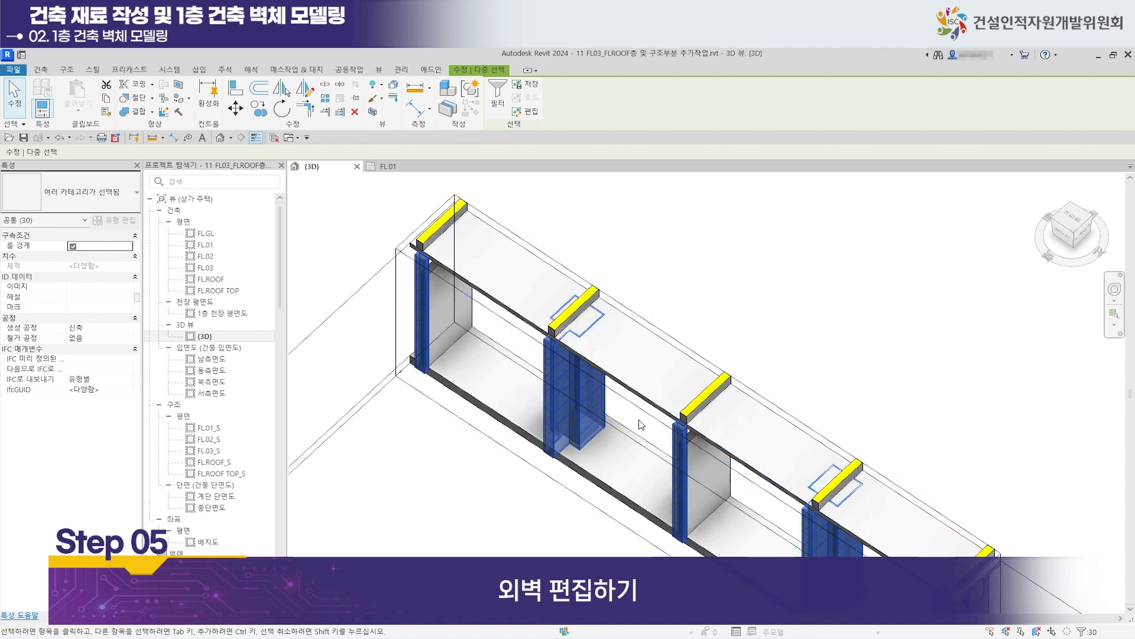
{"action": "scroll", "coordinate": [595, 343], "scroll_direction": "up", "scroll_amount": 5}
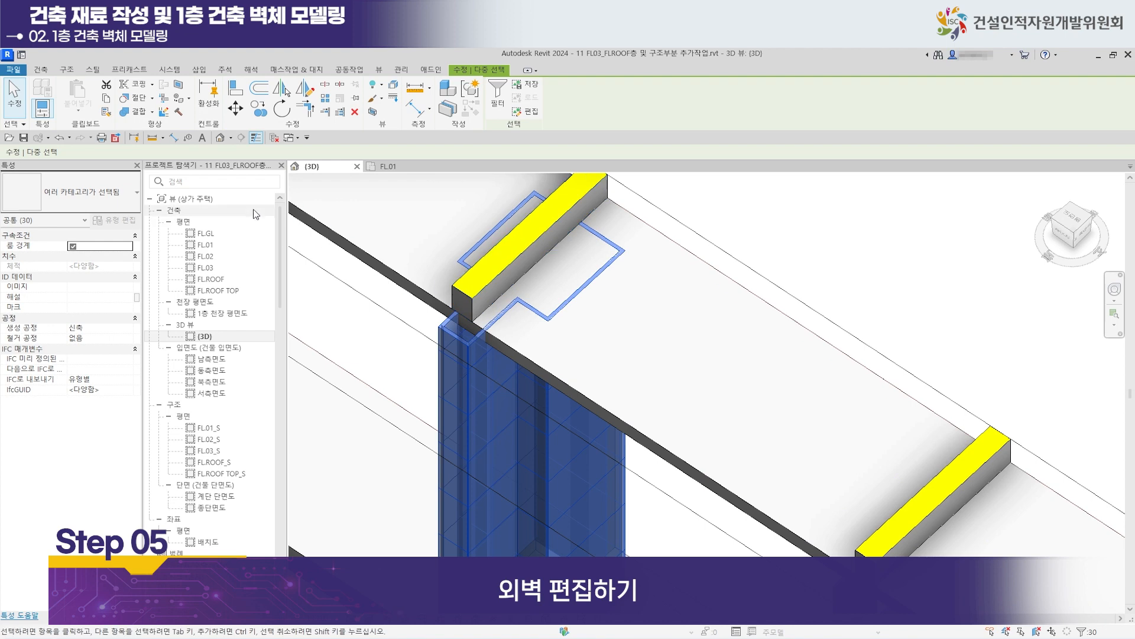
{"action": "left_click", "coordinate": [126, 113]}
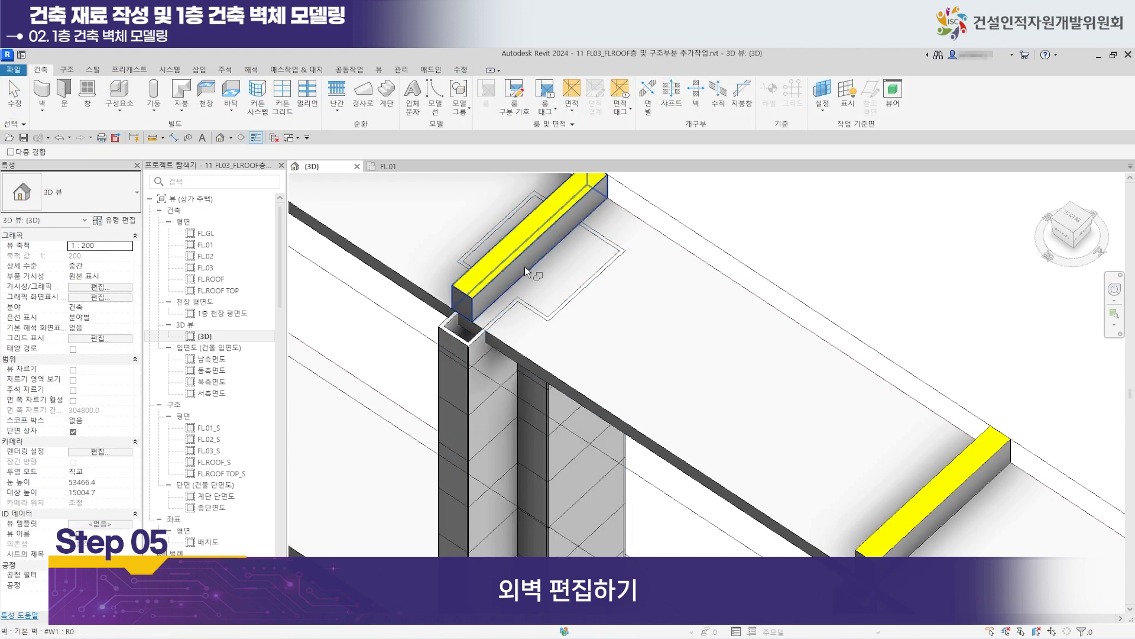
{"action": "scroll", "coordinate": [532, 278], "scroll_direction": "up", "scroll_amount": 3}
{"action": "left_click", "coordinate": [559, 295]}
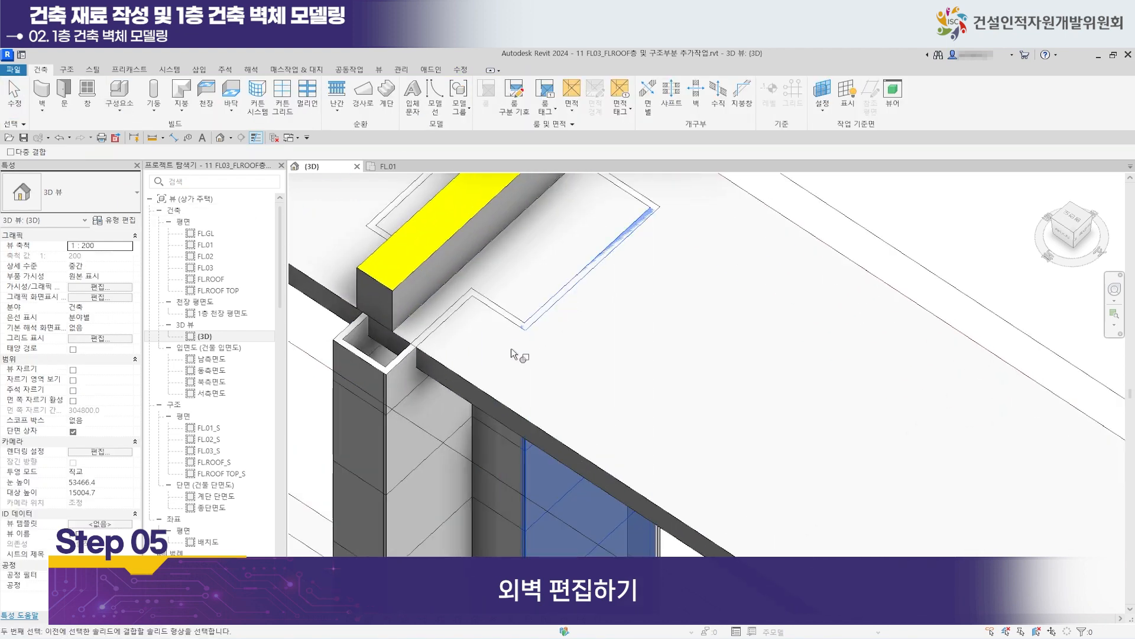
{"action": "left_click", "coordinate": [487, 374]}
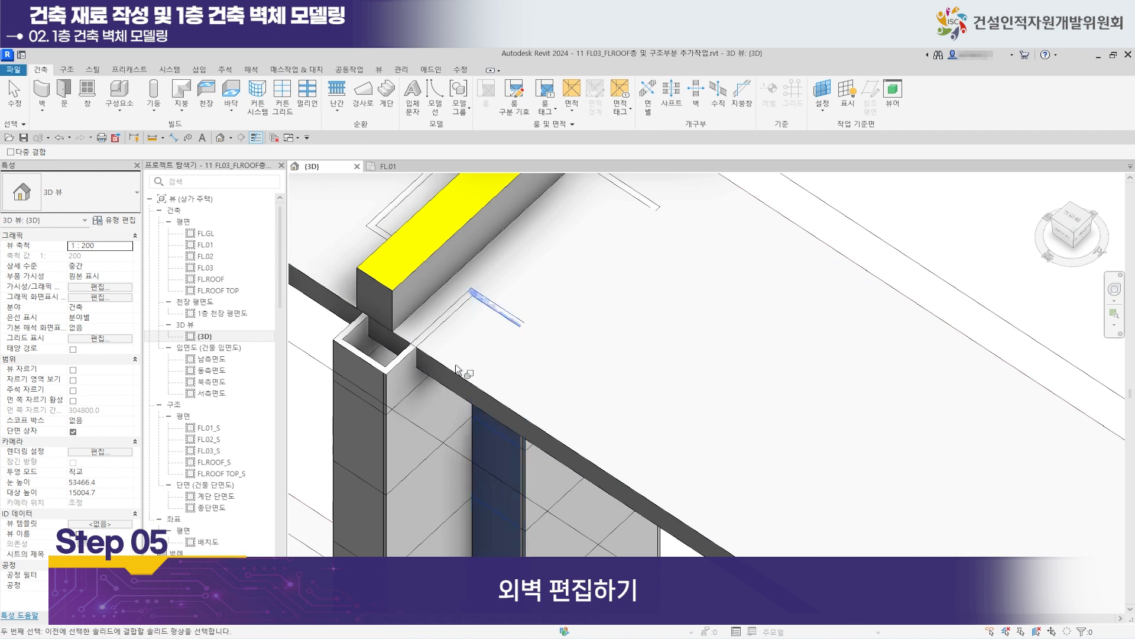
{"action": "left_click", "coordinate": [453, 340]}
{"action": "left_click", "coordinate": [477, 388]}
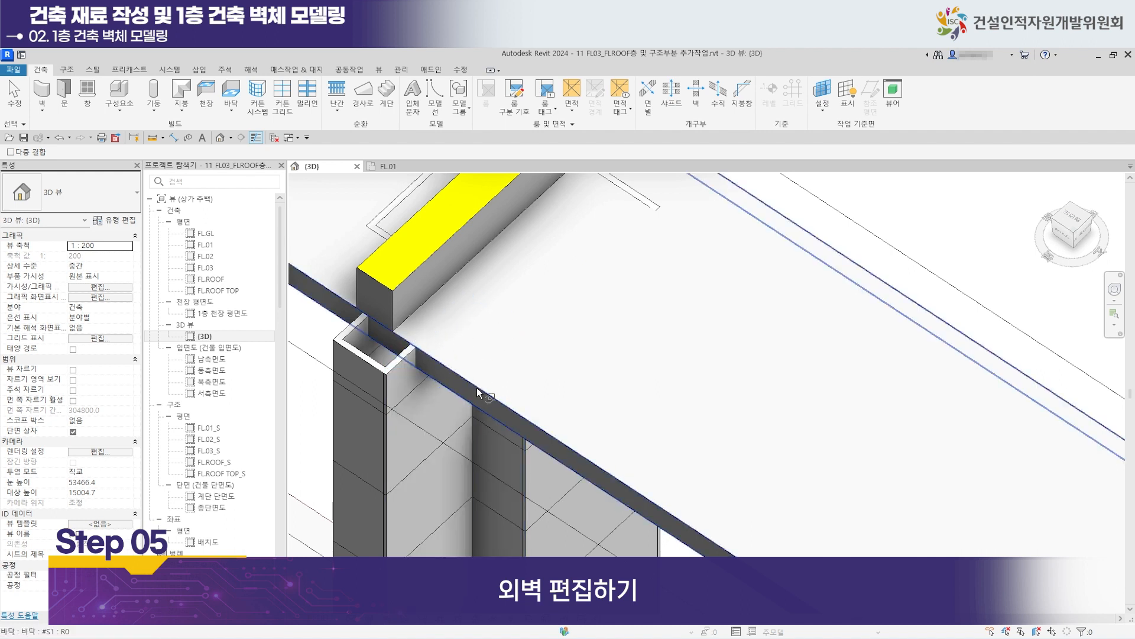
{"action": "left_click", "coordinate": [644, 207]}
{"action": "left_click", "coordinate": [588, 460]}
{"action": "scroll", "coordinate": [541, 371], "scroll_direction": "down", "scroll_amount": 4}
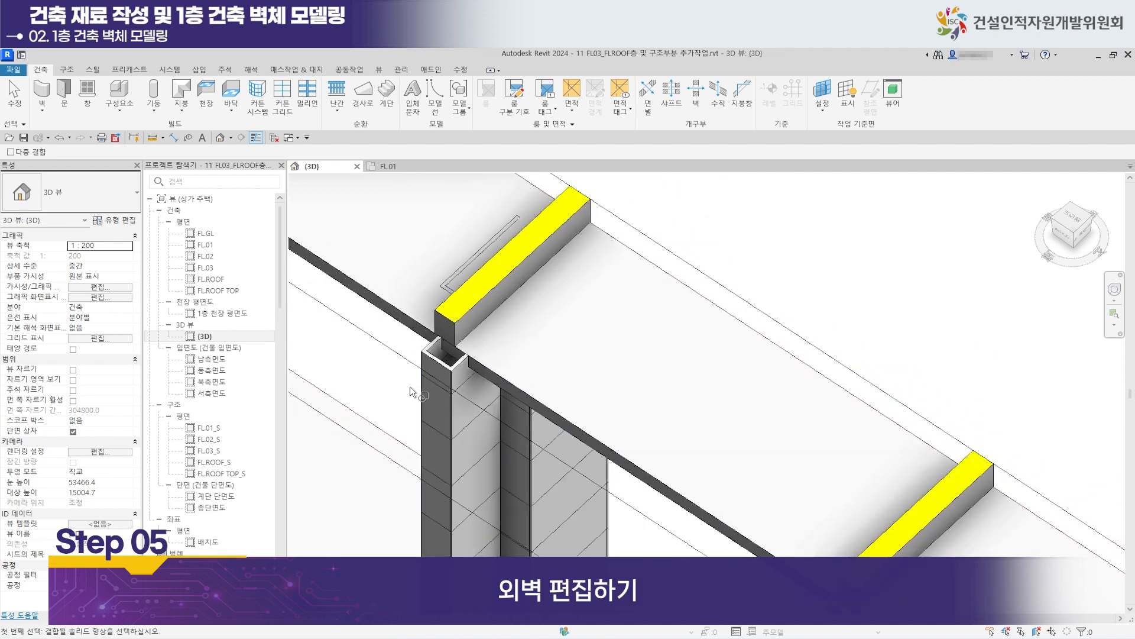
Join the remaining panel walls on the other side of the X3/Y1 column's beam with the second-floor slab.
{"action": "middle_click_drag", "start_coordinate": [410, 385], "coordinate": [554, 394], "text": "shift"}
{"action": "scroll", "coordinate": [580, 313], "scroll_direction": "down", "scroll_amount": 5}
{"action": "middle_click_drag", "start_coordinate": [581, 308], "coordinate": [553, 410]}
{"action": "scroll", "coordinate": [576, 299], "scroll_direction": "up", "scroll_amount": 4}
{"action": "scroll", "coordinate": [506, 425], "scroll_direction": "up", "scroll_amount": 2}
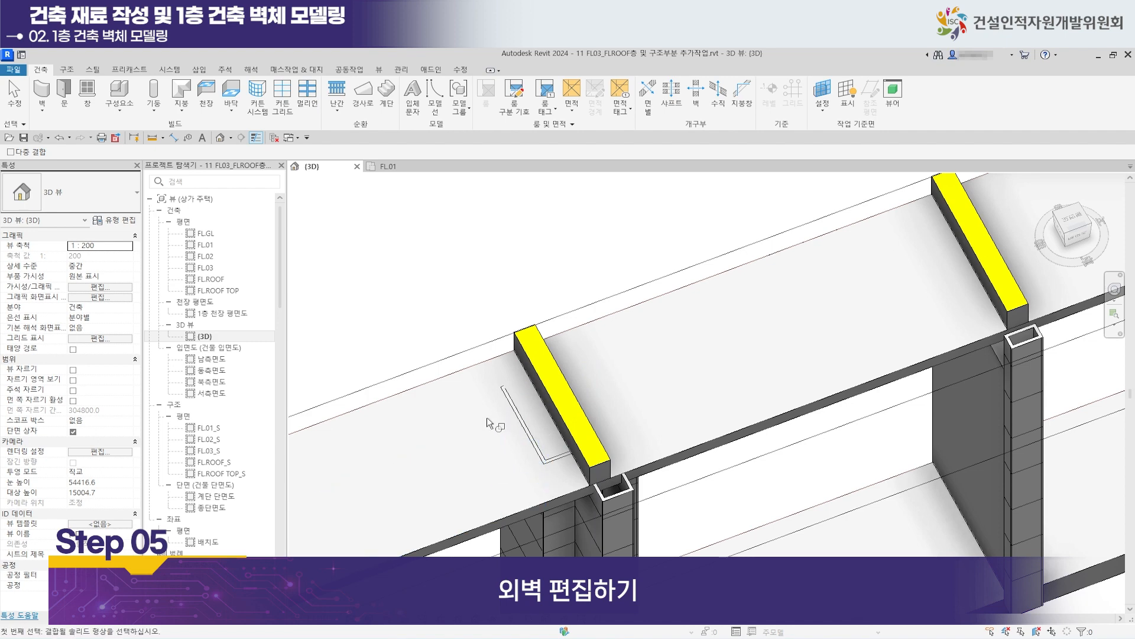
{"action": "scroll", "coordinate": [514, 415], "scroll_direction": "up", "scroll_amount": 3}
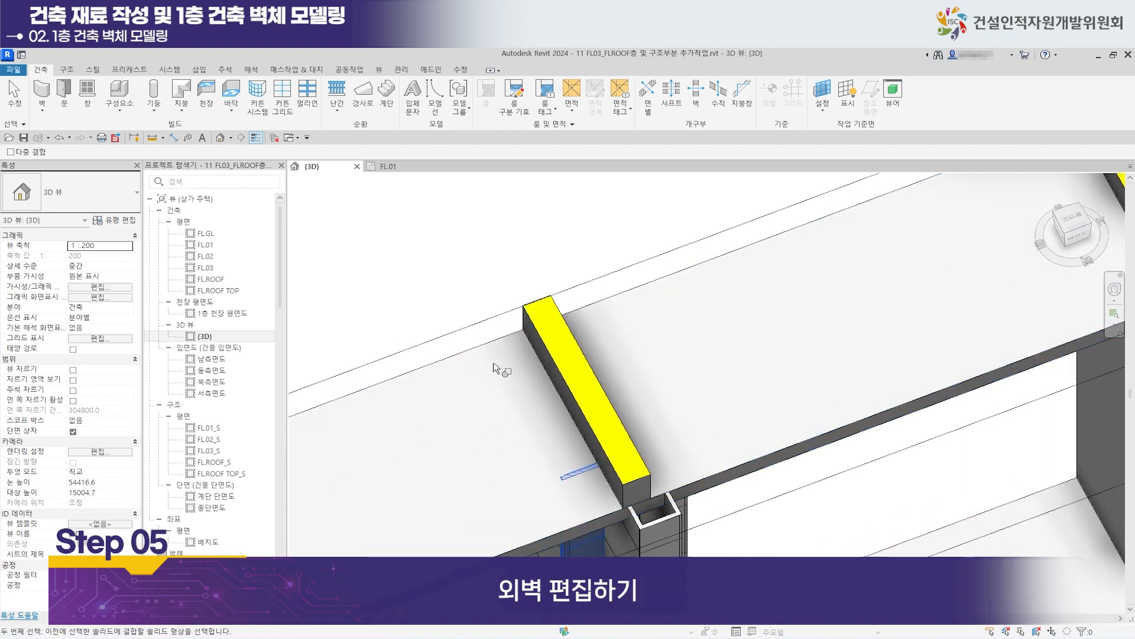
{"action": "scroll", "coordinate": [488, 431], "scroll_direction": "down", "scroll_amount": 2}
{"action": "scroll", "coordinate": [488, 431], "scroll_direction": "down", "scroll_amount": 3}
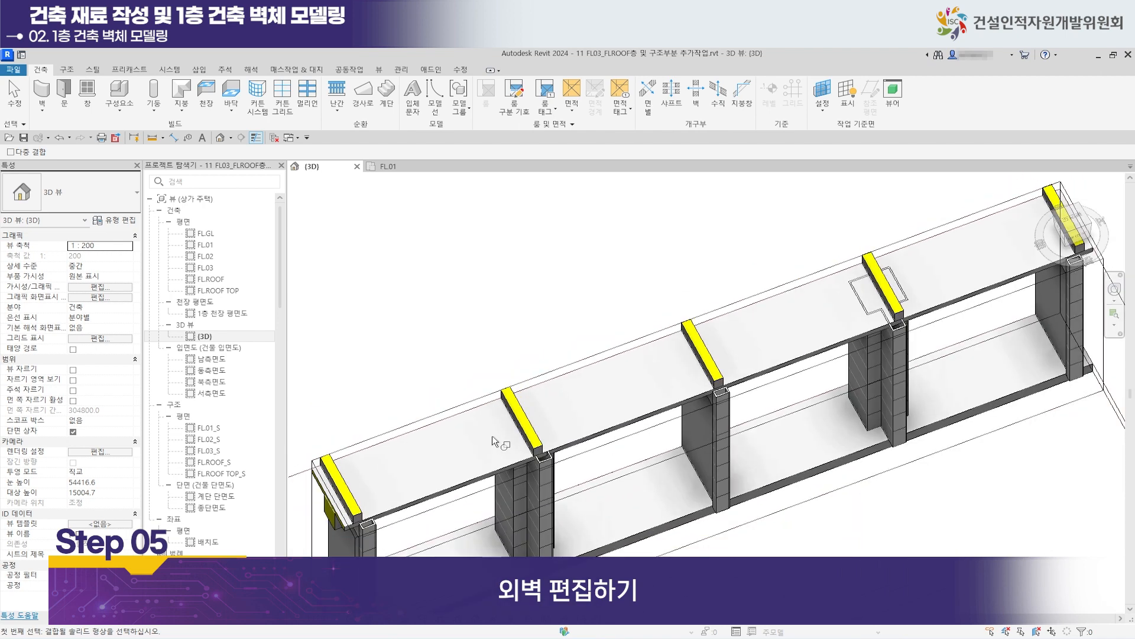
Join the panel walls around the X2/Y1 column with the second-floor slab.
{"action": "scroll", "coordinate": [958, 263], "scroll_direction": "up", "scroll_amount": 4}
{"action": "scroll", "coordinate": [769, 289], "scroll_direction": "up", "scroll_amount": 2}
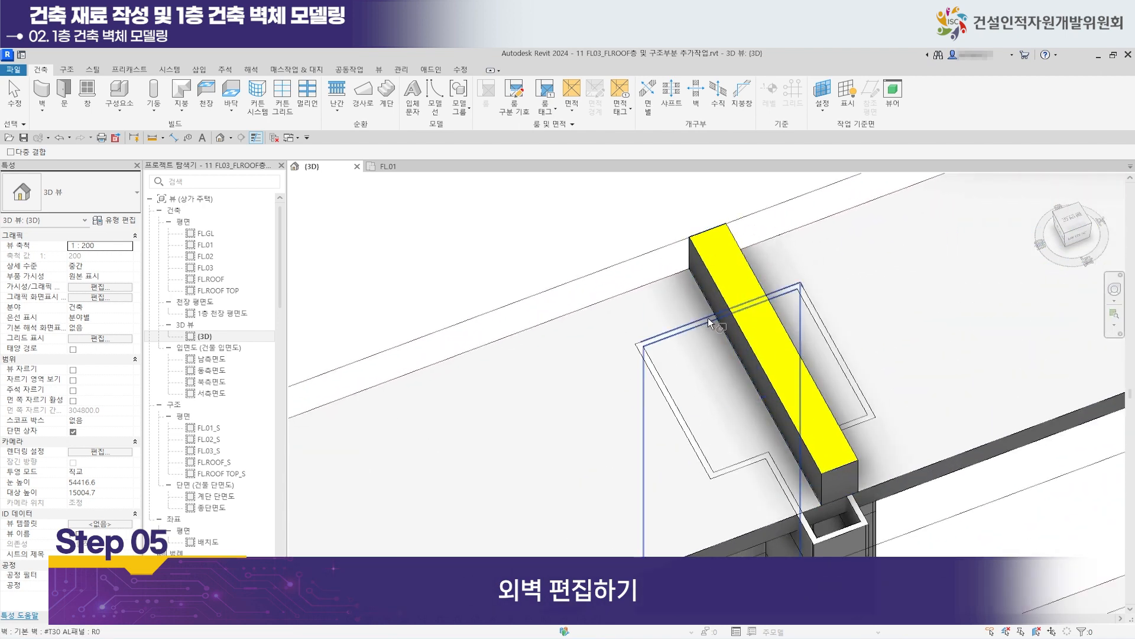
{"action": "left_click", "coordinate": [681, 325]}
{"action": "left_click", "coordinate": [601, 300]}
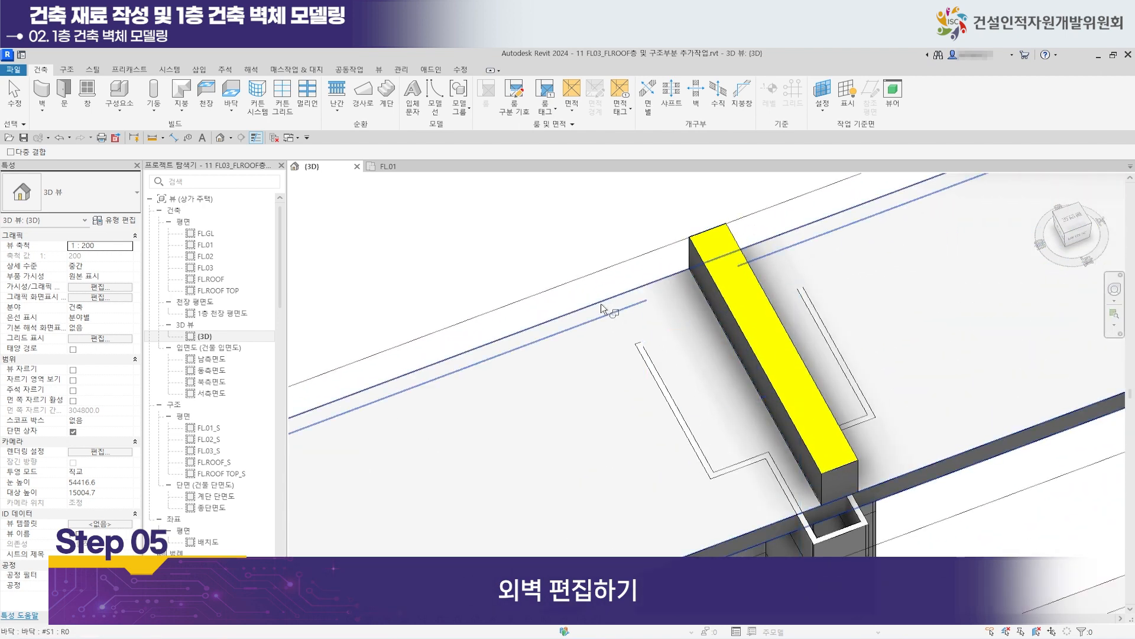
{"action": "left_click", "coordinate": [658, 380]}
{"action": "left_click", "coordinate": [658, 381]}
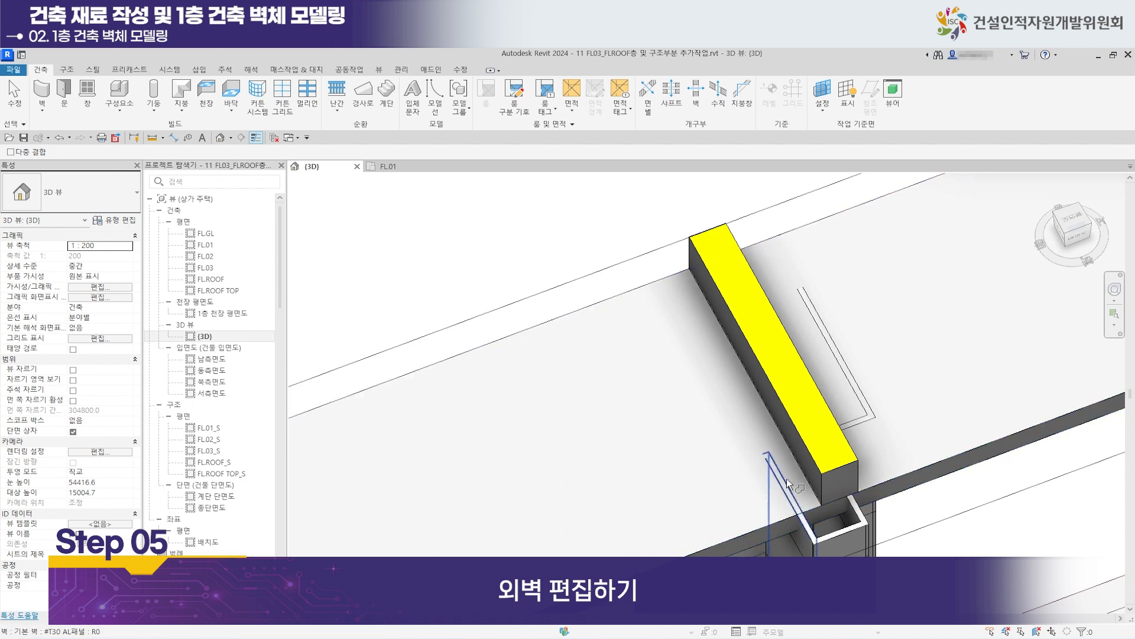
{"action": "left_click", "coordinate": [788, 496]}
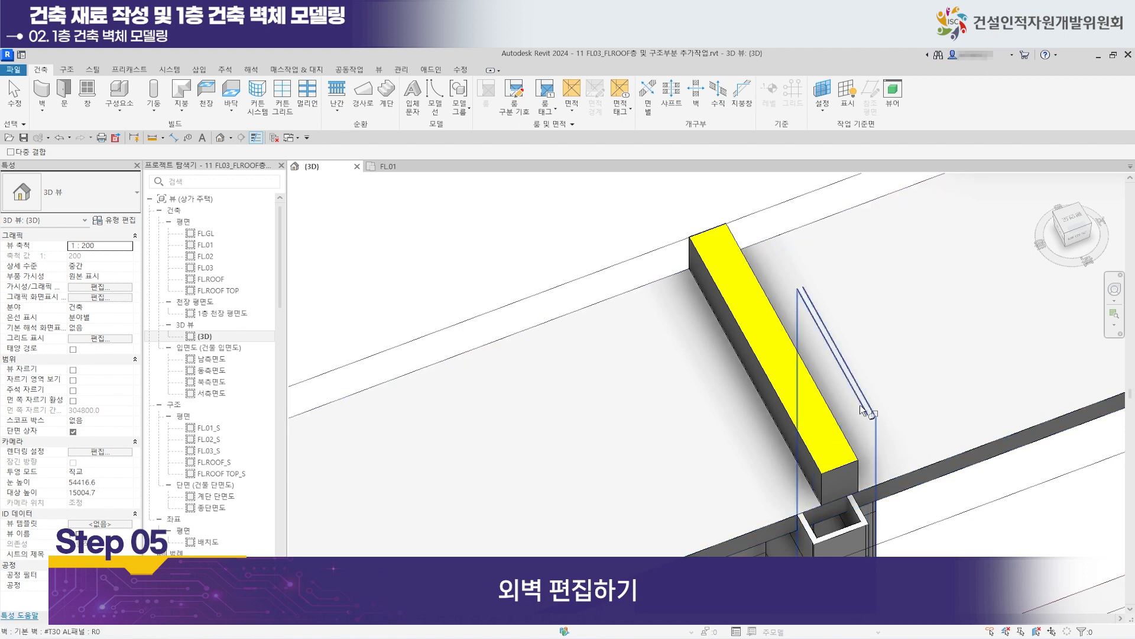
Examine the joined Y1 panel walls, beams and slab from several sides in the isolated 3D view.
{"action": "middle_click_drag", "start_coordinate": [719, 398], "coordinate": [604, 347], "text": "shift"}
{"action": "scroll", "coordinate": [640, 285], "scroll_direction": "up", "scroll_amount": 4}
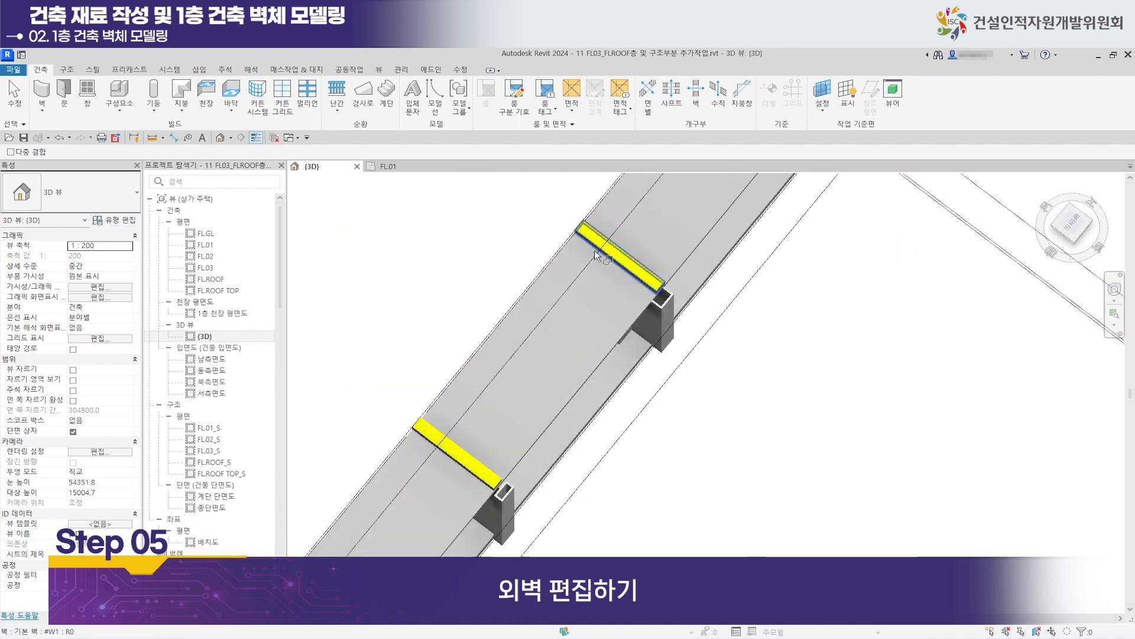
{"action": "middle_click_drag", "start_coordinate": [710, 350], "coordinate": [625, 408], "text": "shift"}
{"action": "scroll", "coordinate": [631, 431], "scroll_direction": "down", "scroll_amount": 5}
{"action": "middle_click_drag", "start_coordinate": [705, 504], "coordinate": [637, 267], "text": "shift"}
{"action": "scroll", "coordinate": [543, 502], "scroll_direction": "up", "scroll_amount": 5}
{"action": "middle_click_drag", "start_coordinate": [642, 417], "coordinate": [727, 508], "text": "shift"}
{"action": "scroll", "coordinate": [726, 509], "scroll_direction": "up", "scroll_amount": 2}
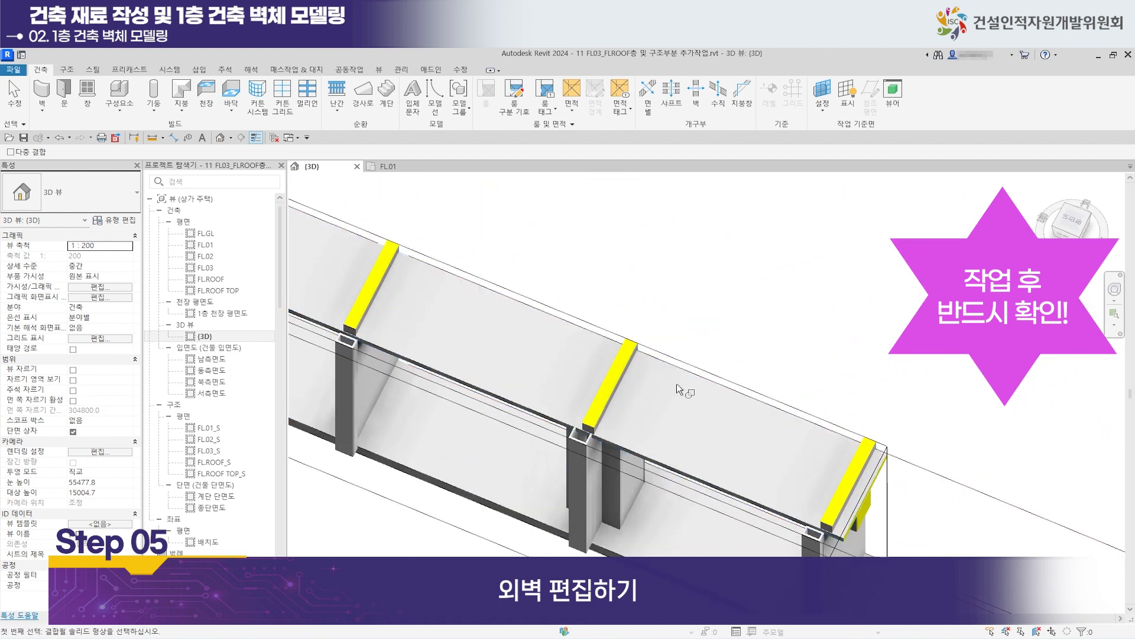
{"action": "scroll", "coordinate": [791, 434], "scroll_direction": "down", "scroll_amount": 1}
{"action": "scroll", "coordinate": [688, 402], "scroll_direction": "down", "scroll_amount": 1}
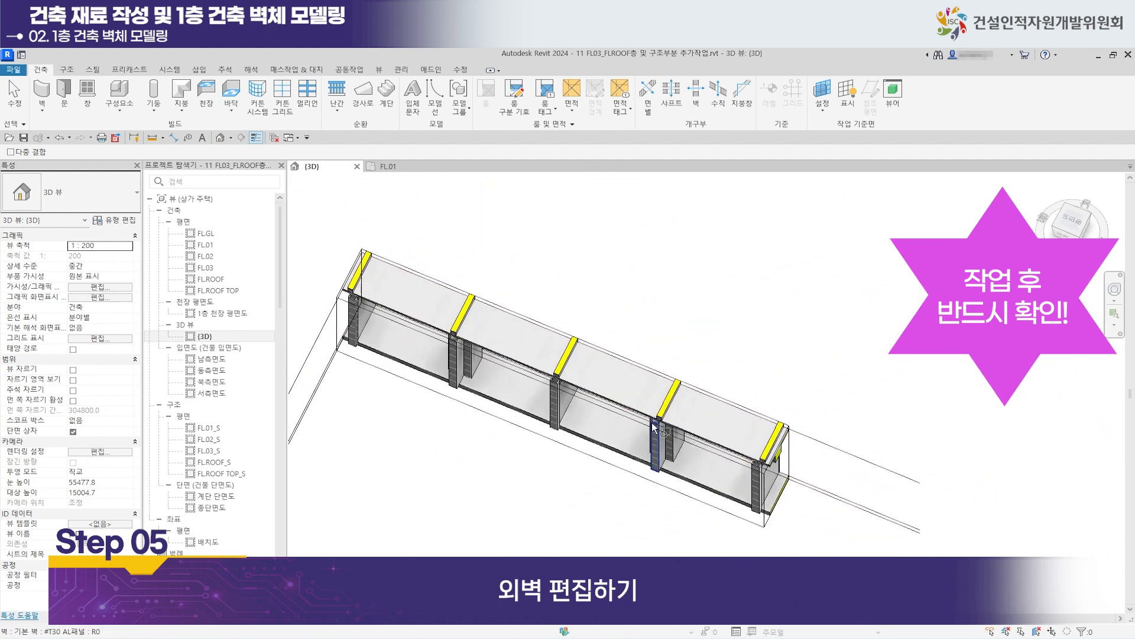
{"action": "scroll", "coordinate": [687, 408], "scroll_direction": "up", "scroll_amount": 1}
{"action": "scroll", "coordinate": [684, 416], "scroll_direction": "up", "scroll_amount": 2}
{"action": "scroll", "coordinate": [684, 417], "scroll_direction": "down", "scroll_amount": 4}
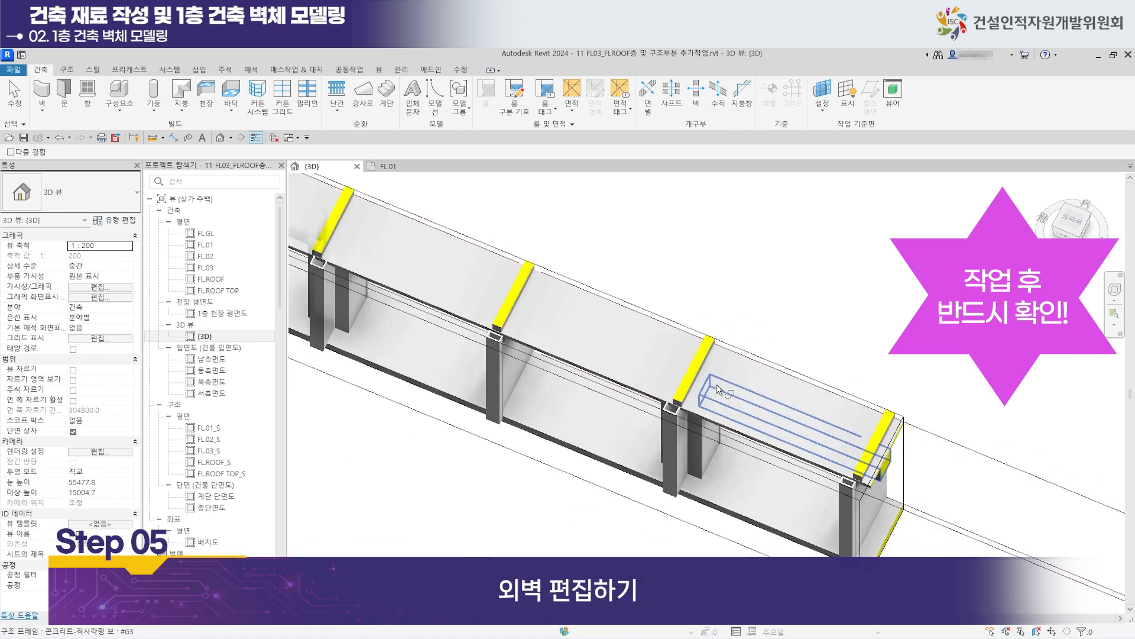
In the FL.01 plan, select the elements around the X1/Y2 column and isolate them in 3D with a selection box.
{"action": "left_click", "coordinate": [385, 167]}
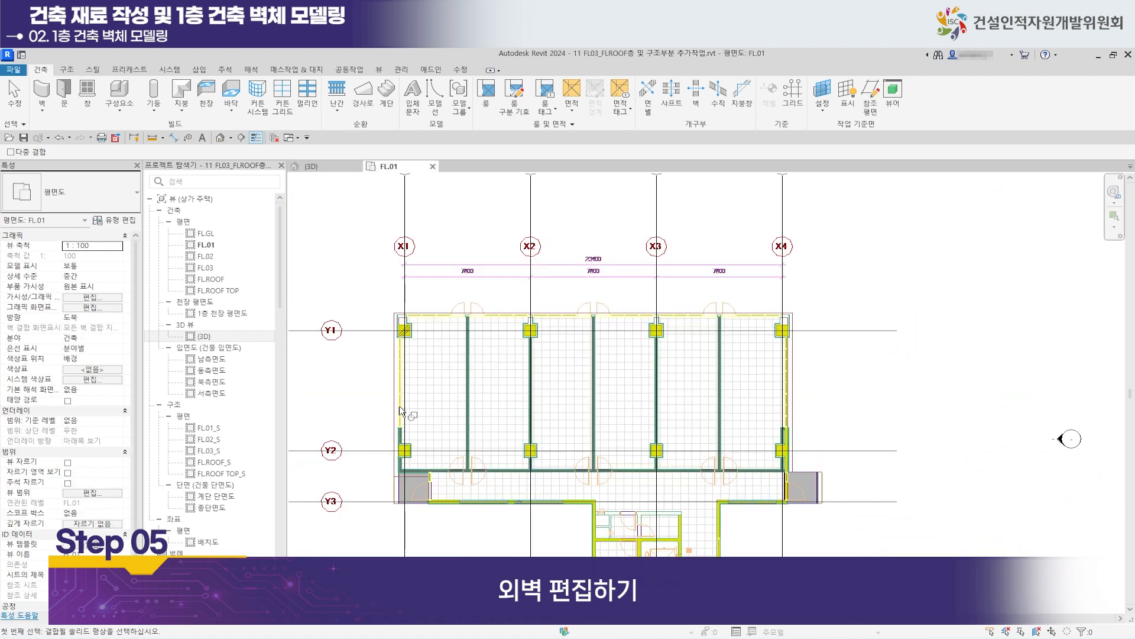
{"action": "left_click", "coordinate": [16, 95]}
{"action": "left_click_drag", "start_coordinate": [352, 388], "coordinate": [513, 552]}
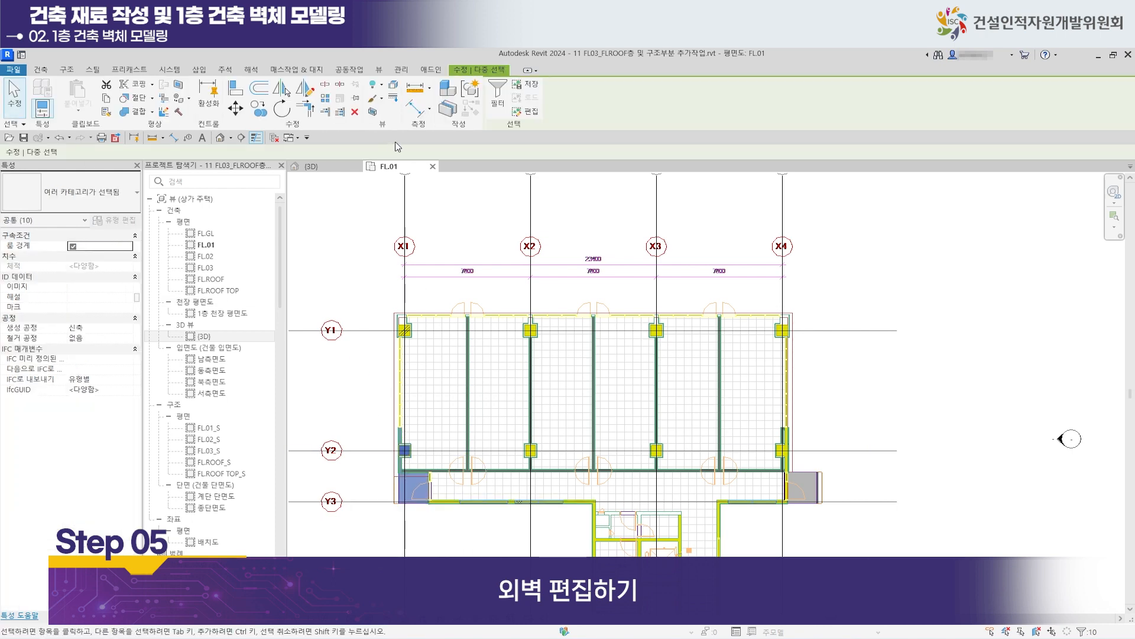
{"action": "left_click", "coordinate": [372, 112]}
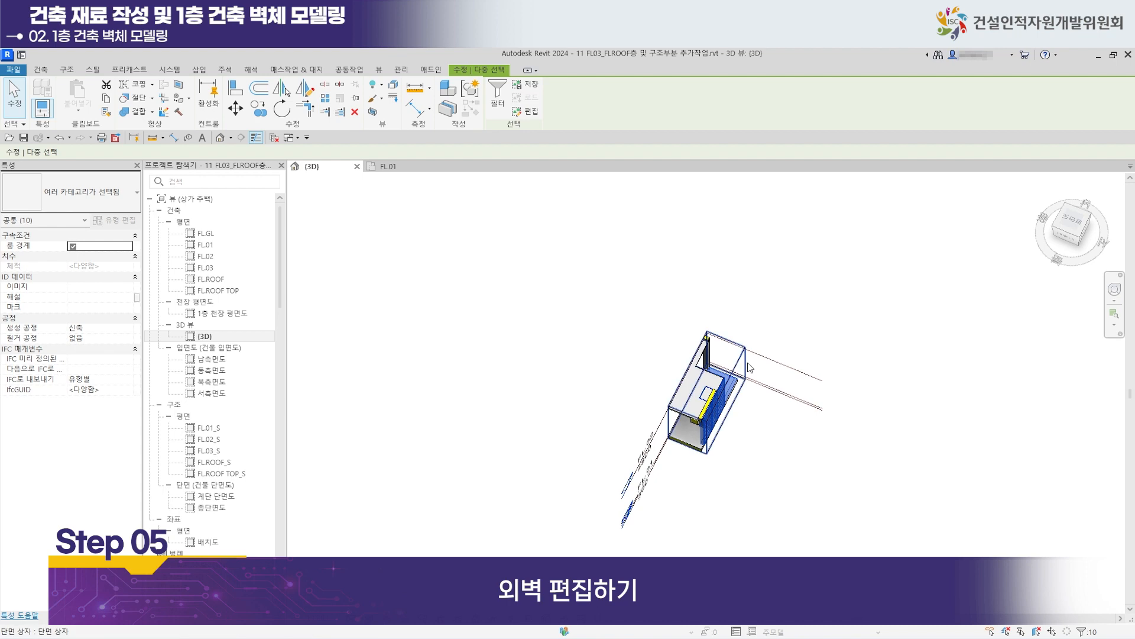
Join the three panel walls around the X1/Y2 column with the second-floor slab.
{"action": "scroll", "coordinate": [627, 414], "scroll_direction": "up", "scroll_amount": 3}
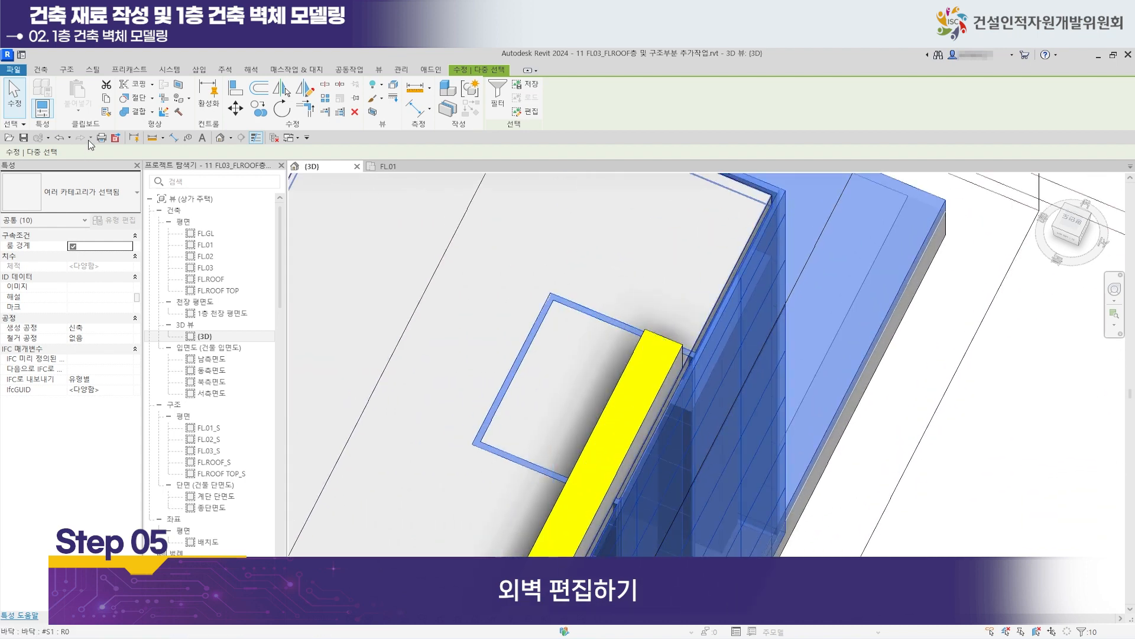
{"action": "left_click", "coordinate": [136, 111]}
{"action": "left_click", "coordinate": [605, 281]}
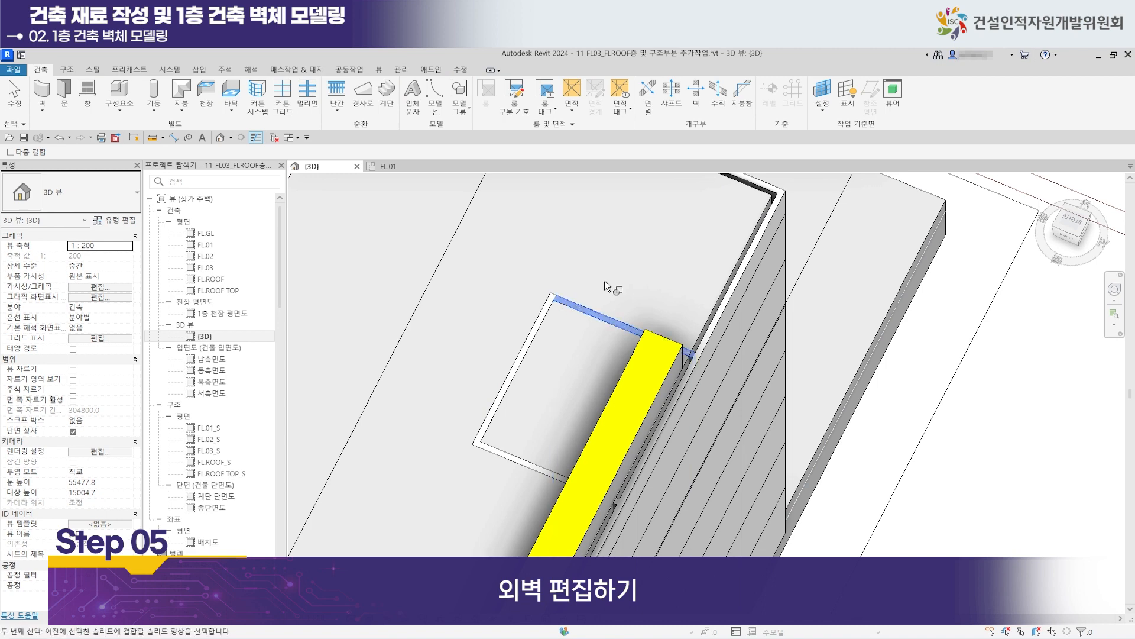
{"action": "scroll", "coordinate": [705, 276], "scroll_direction": "down", "scroll_amount": 2}
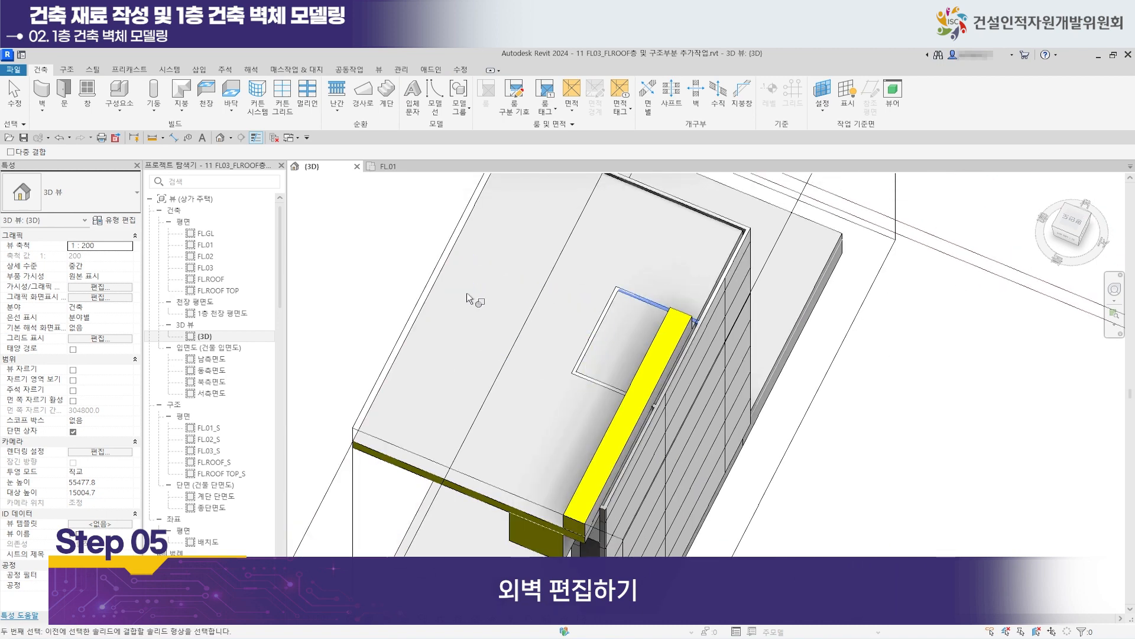
{"action": "left_click", "coordinate": [603, 320]}
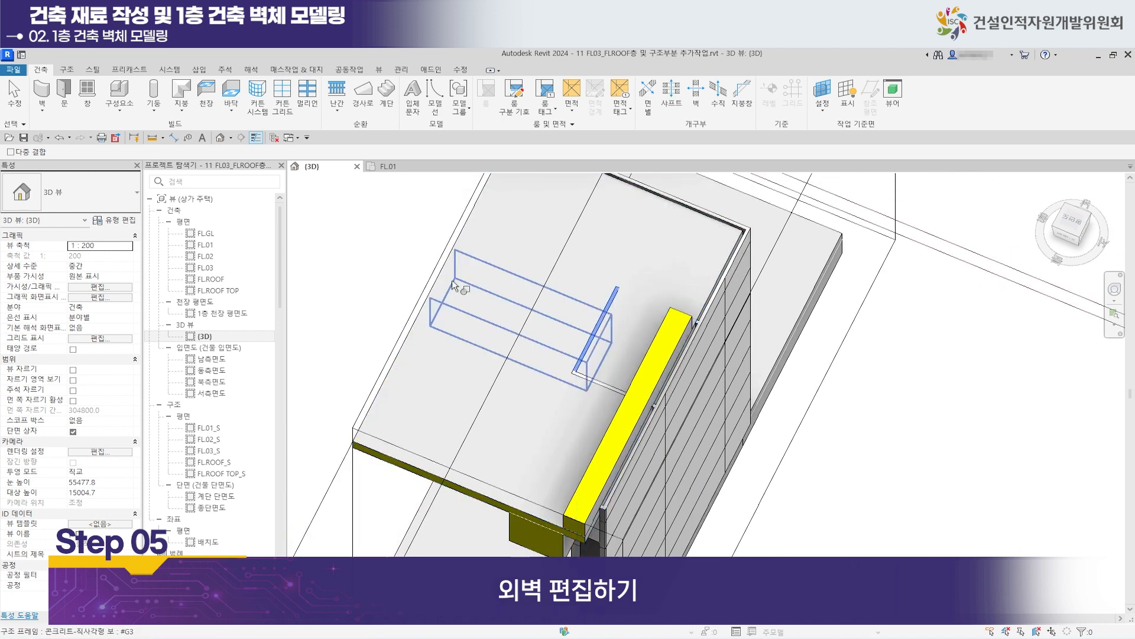
{"action": "left_click", "coordinate": [427, 303]}
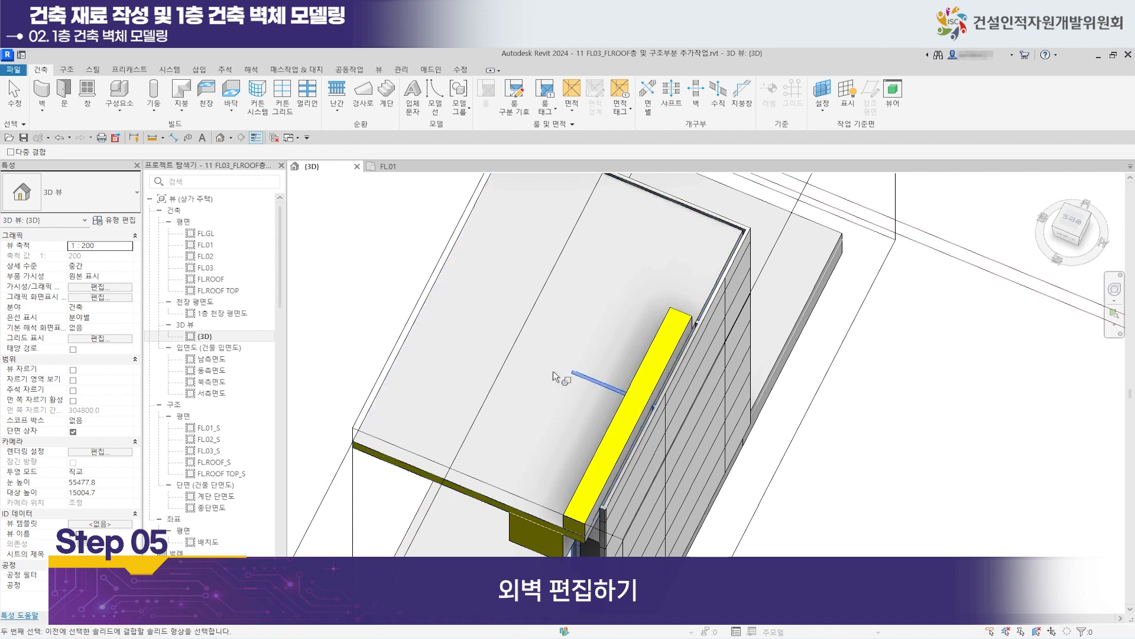
{"action": "left_click", "coordinate": [407, 342]}
{"action": "scroll", "coordinate": [709, 382], "scroll_direction": "up", "scroll_amount": 3}
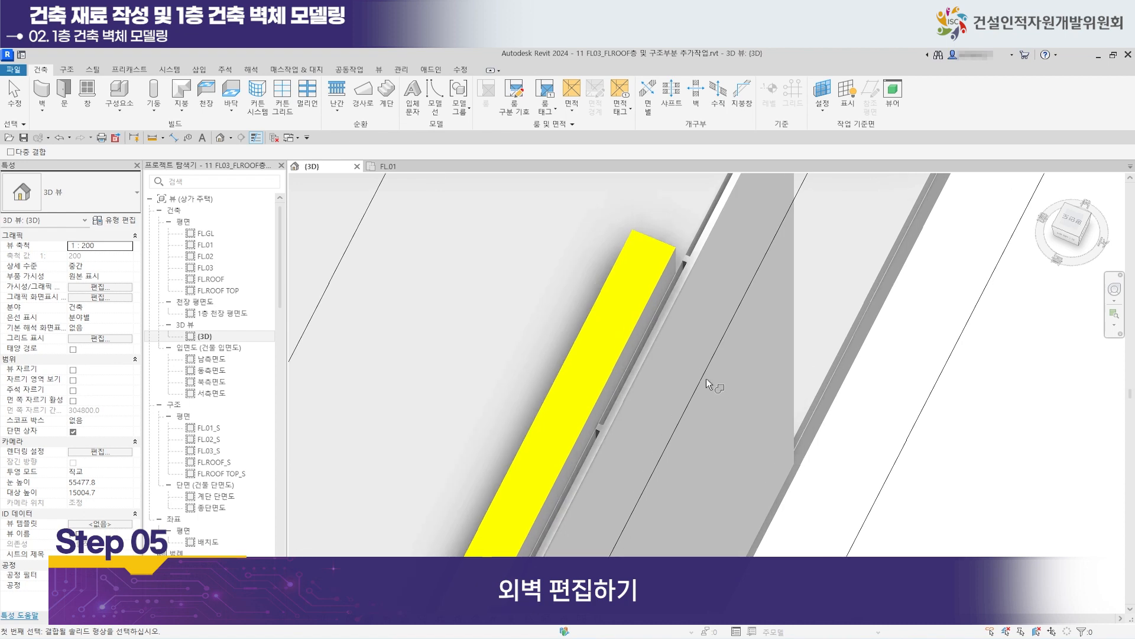
{"action": "scroll", "coordinate": [709, 382], "scroll_direction": "down", "scroll_amount": 3}
{"action": "scroll", "coordinate": [420, 314], "scroll_direction": "down", "scroll_amount": 5}
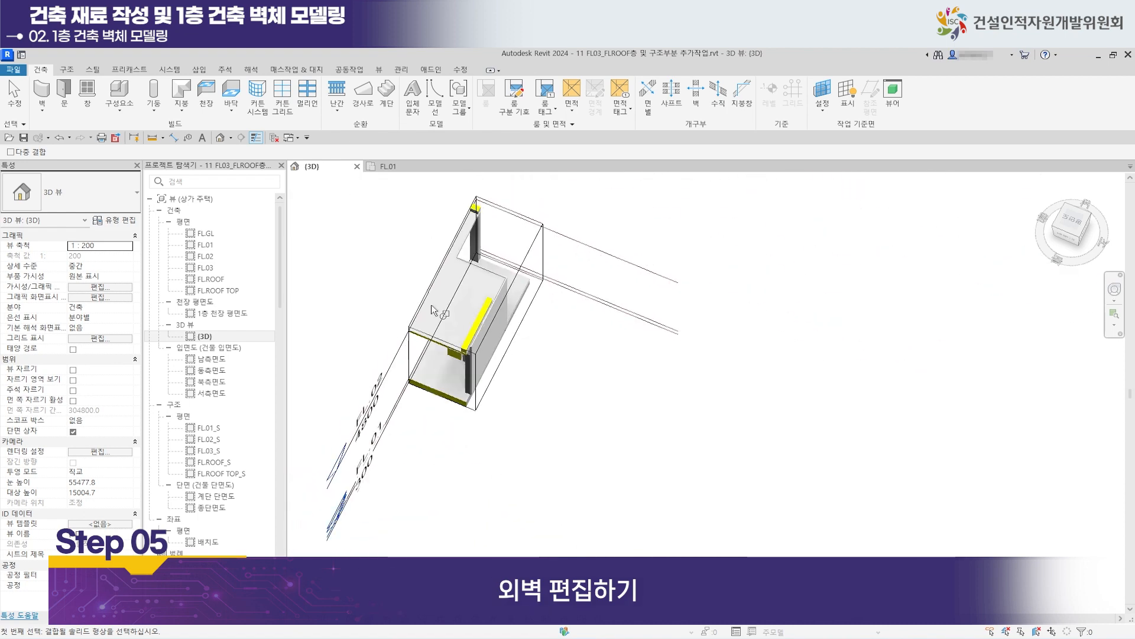
In the FL.01 plan, select the Y2 columns and panel walls from X4 to X2 and isolate them in 3D with a selection box.
{"action": "left_click", "coordinate": [388, 166]}
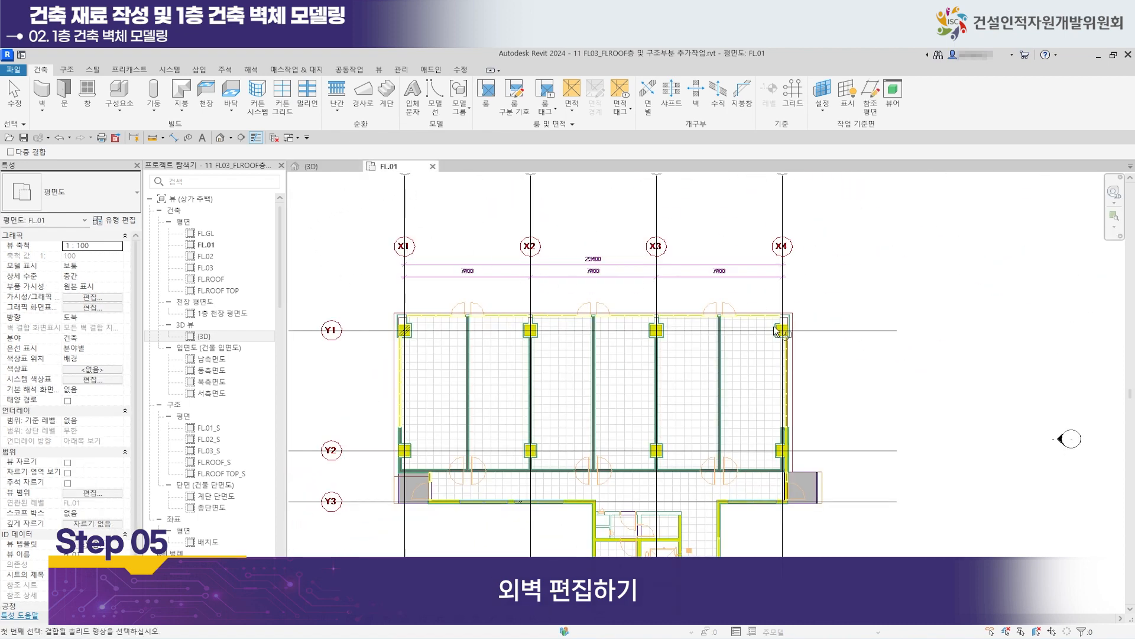
{"action": "scroll", "coordinate": [873, 467], "scroll_direction": "up", "scroll_amount": 5}
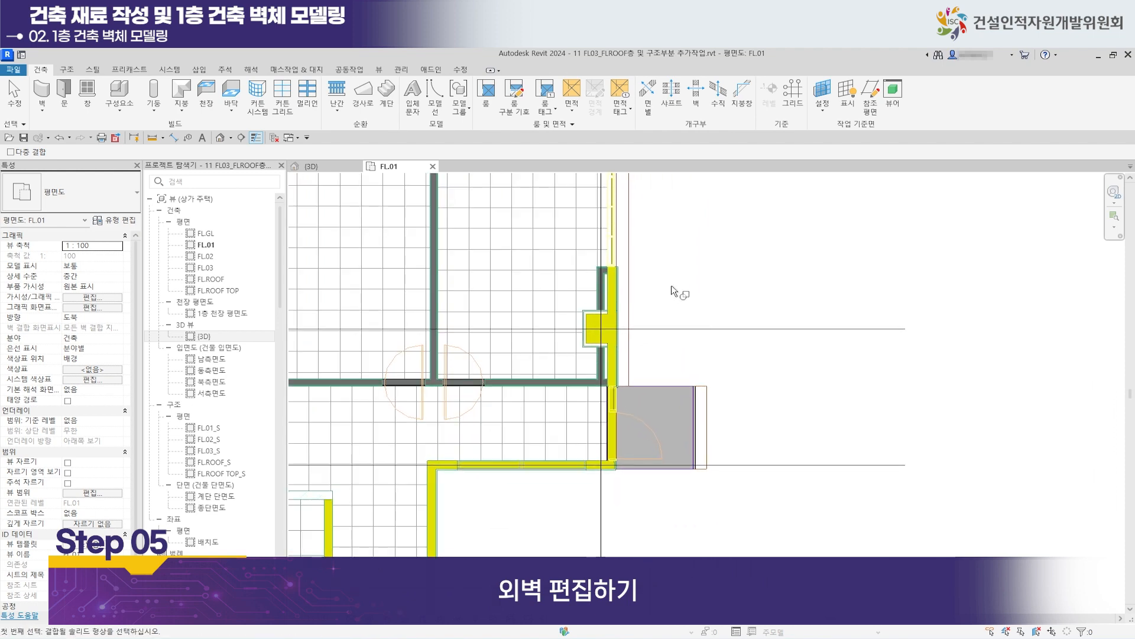
{"action": "scroll", "coordinate": [687, 286], "scroll_direction": "down", "scroll_amount": 5}
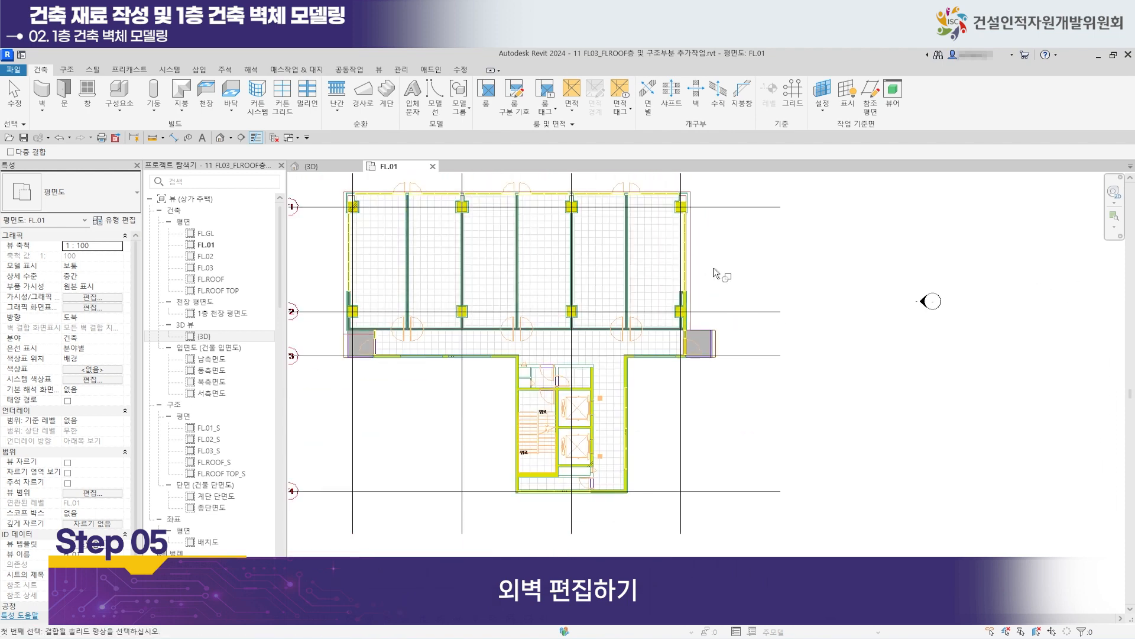
{"action": "left_click", "coordinate": [22, 87]}
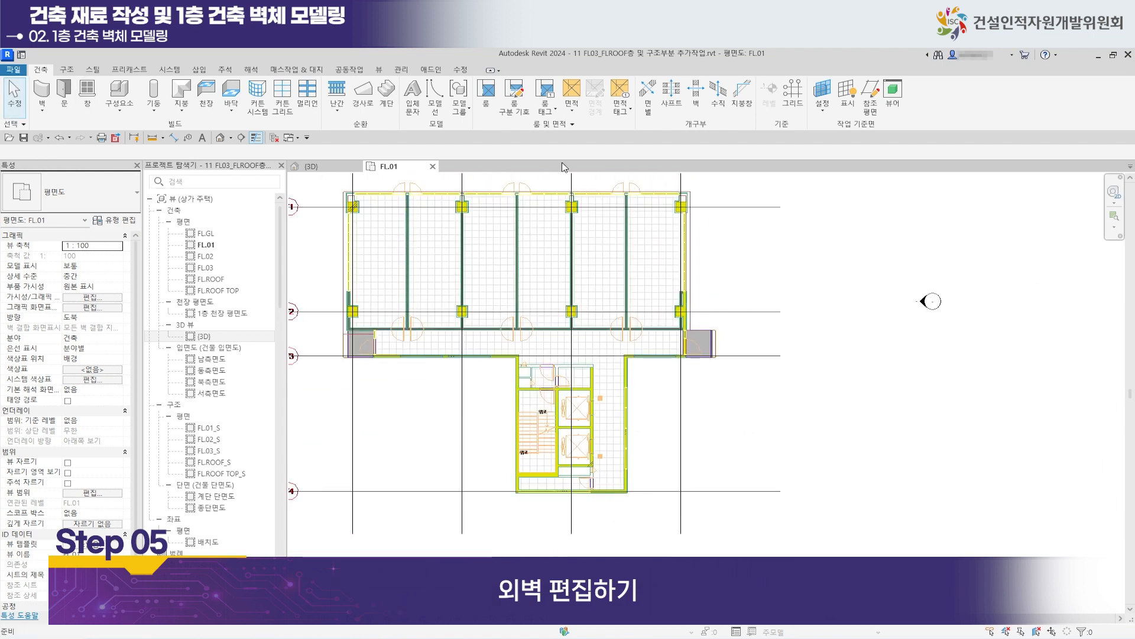
{"action": "left_click_drag", "start_coordinate": [713, 260], "coordinate": [442, 347]}
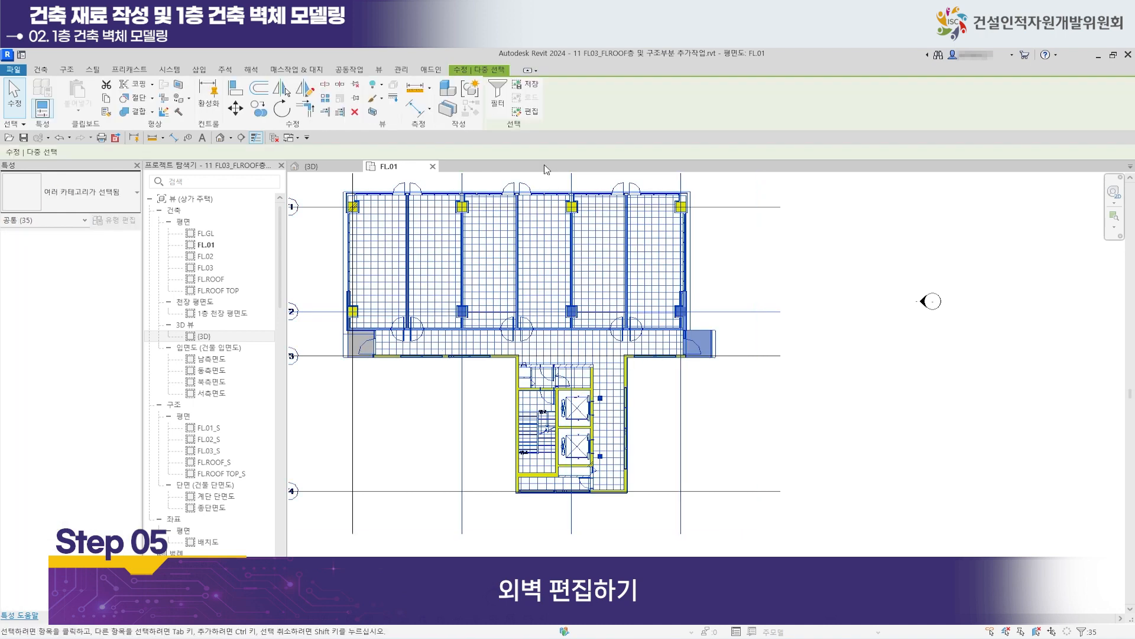
{"action": "left_click", "coordinate": [374, 117]}
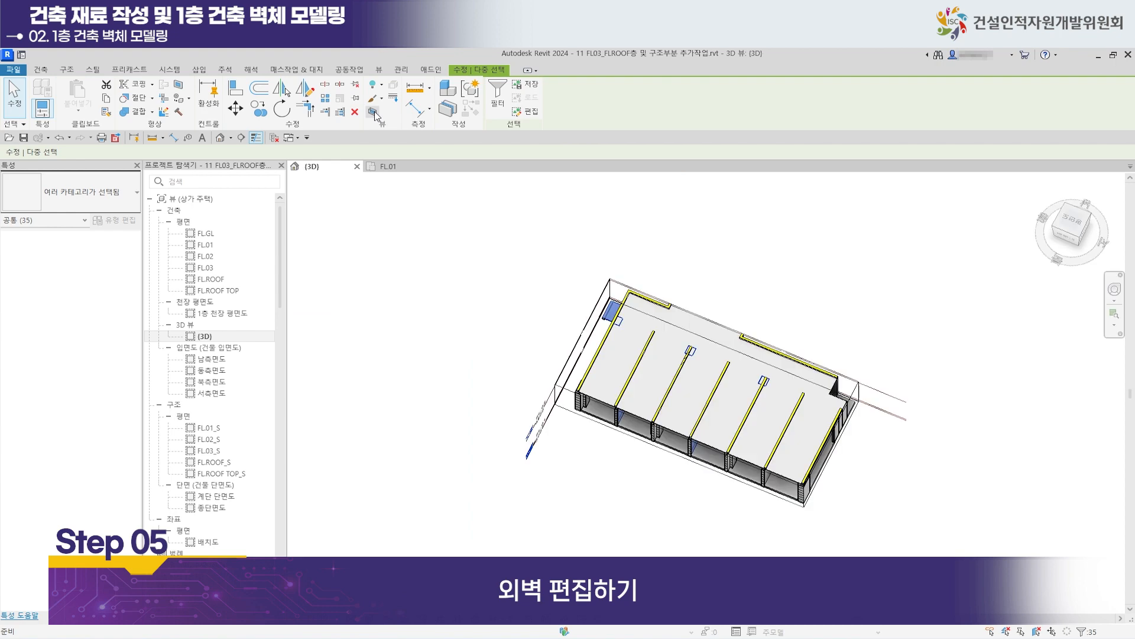
Join the three panel walls around the X4/Y2 column with the second-floor slab.
{"action": "scroll", "coordinate": [770, 252], "scroll_direction": "up", "scroll_amount": 5}
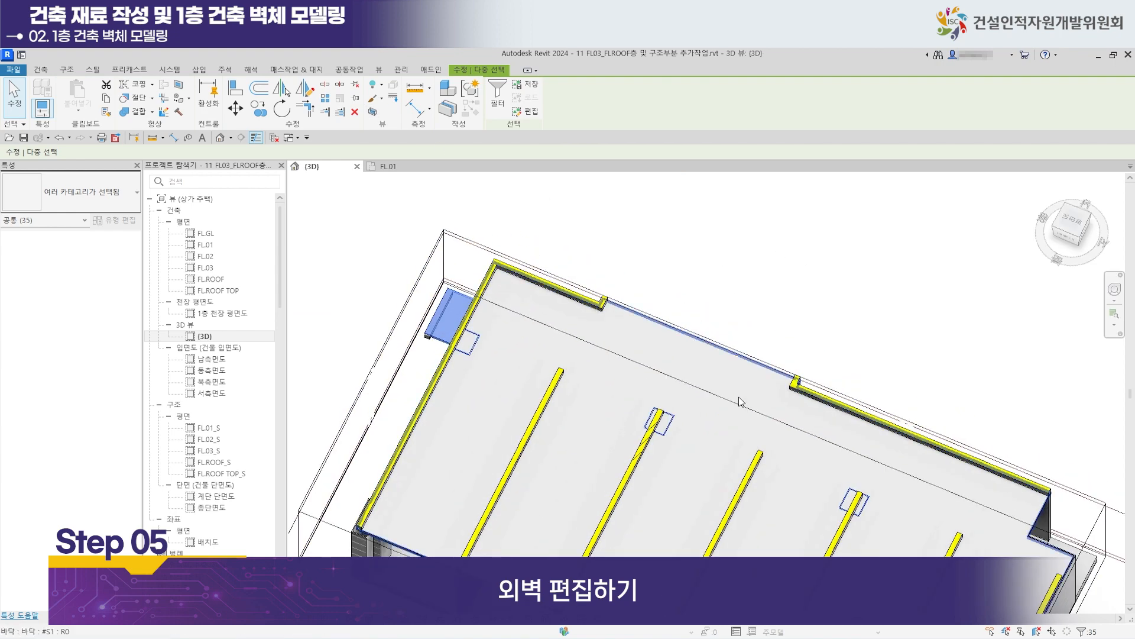
{"action": "scroll", "coordinate": [497, 381], "scroll_direction": "up", "scroll_amount": 6}
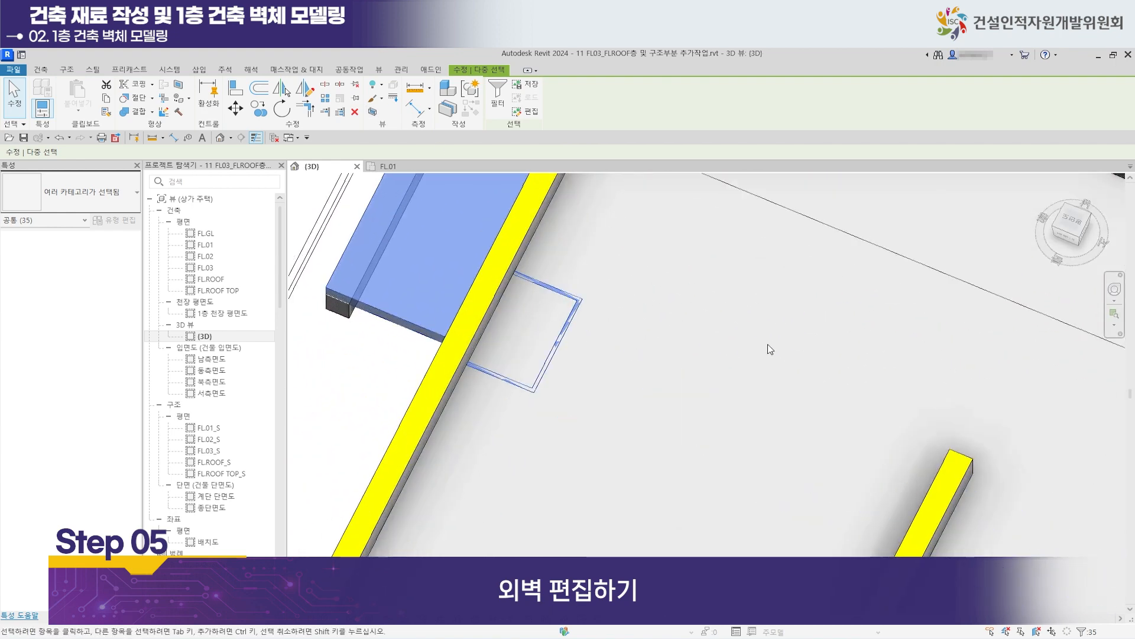
{"action": "scroll", "coordinate": [591, 363], "scroll_direction": "up", "scroll_amount": 2}
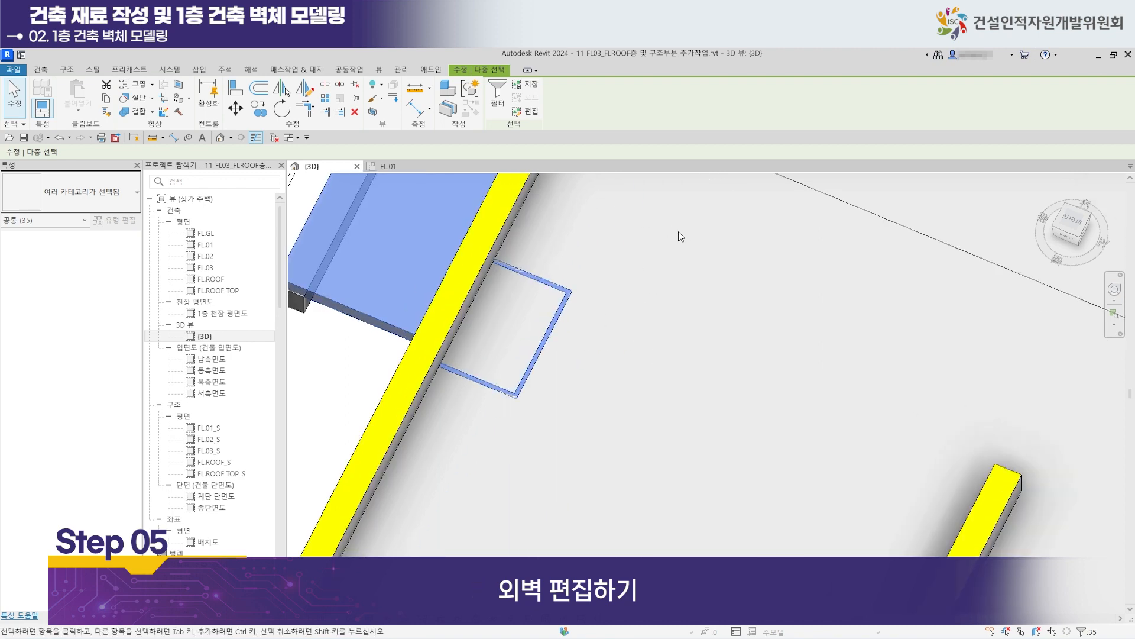
{"action": "left_click", "coordinate": [140, 114]}
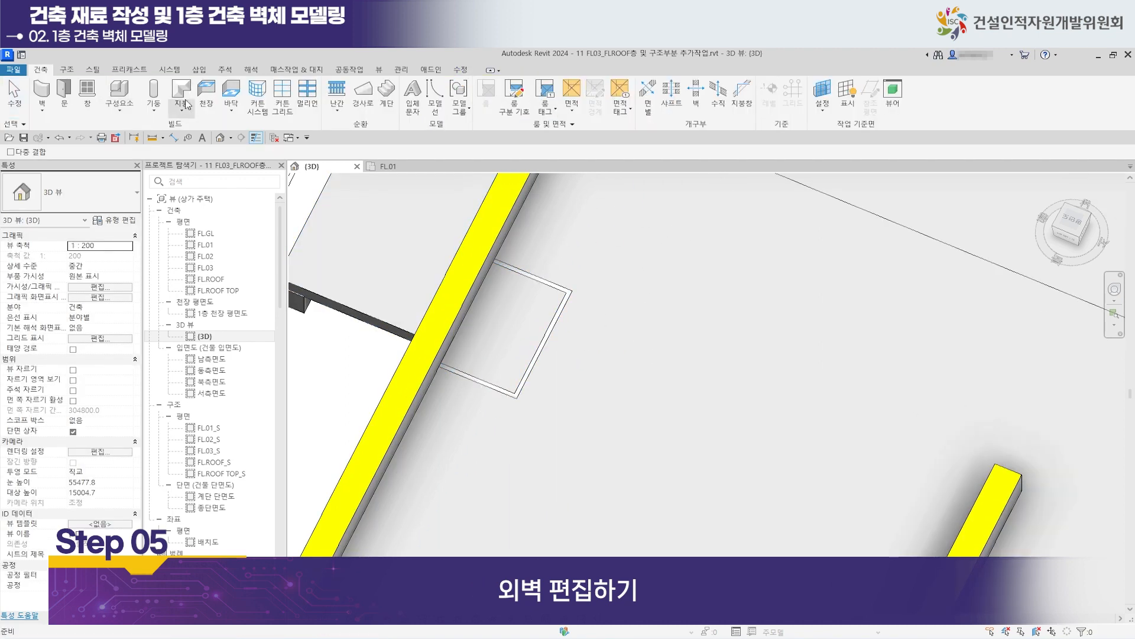
{"action": "left_click", "coordinate": [534, 277]}
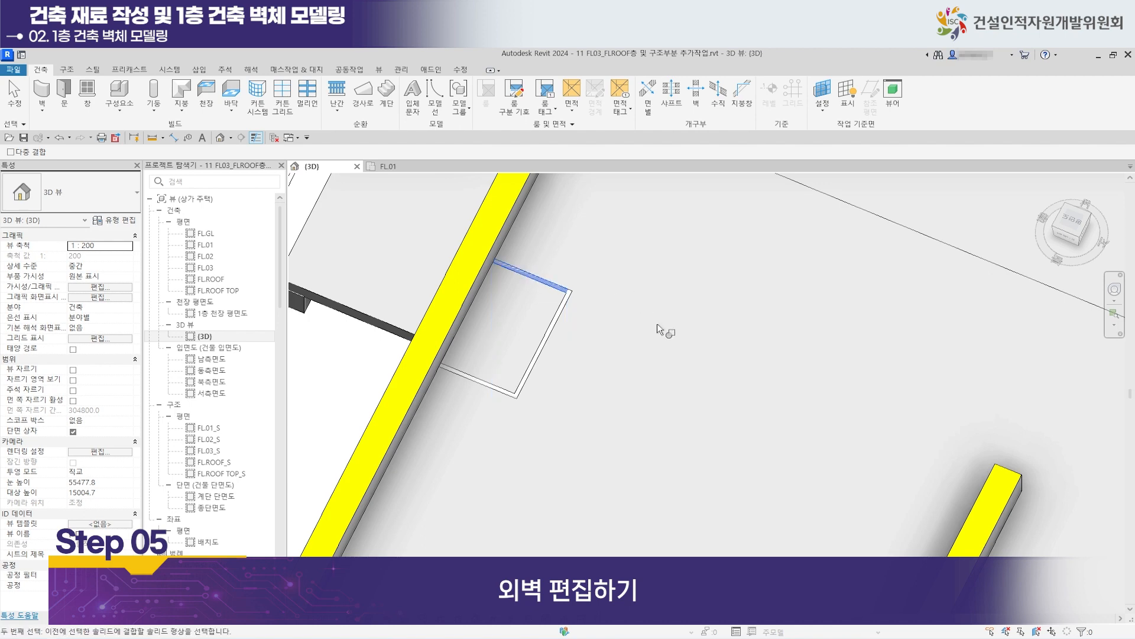
{"action": "scroll", "coordinate": [659, 325], "scroll_direction": "down", "scroll_amount": 5}
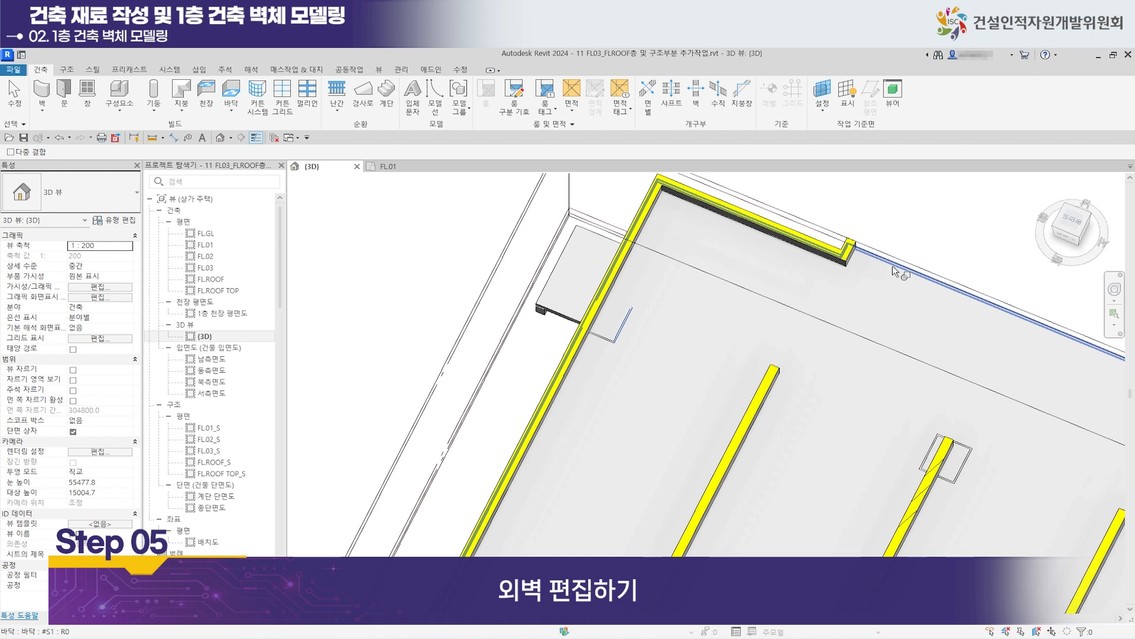
{"action": "left_click", "coordinate": [618, 341]}
{"action": "scroll", "coordinate": [606, 339], "scroll_direction": "up", "scroll_amount": 2}
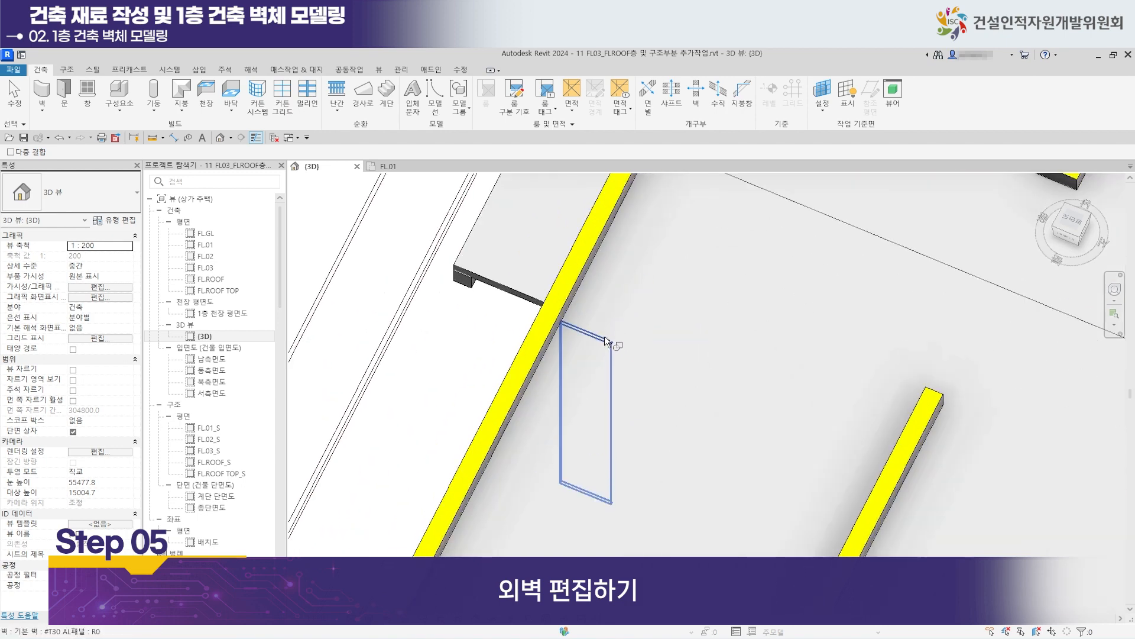
{"action": "scroll", "coordinate": [768, 321], "scroll_direction": "down", "scroll_amount": 2}
{"action": "left_click", "coordinate": [969, 263]}
{"action": "scroll", "coordinate": [684, 240], "scroll_direction": "down", "scroll_amount": 3}
{"action": "scroll", "coordinate": [664, 266], "scroll_direction": "up", "scroll_amount": 2}
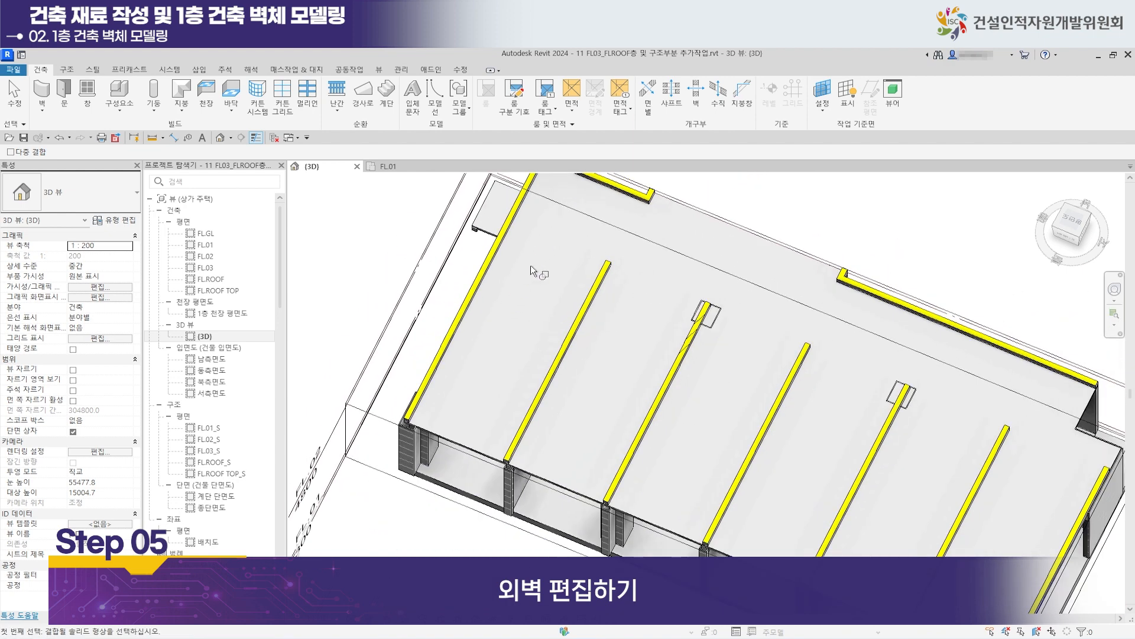
Join the panel walls around the X3/Y2 column with the second-floor slab.
{"action": "scroll", "coordinate": [768, 315], "scroll_direction": "up", "scroll_amount": 5}
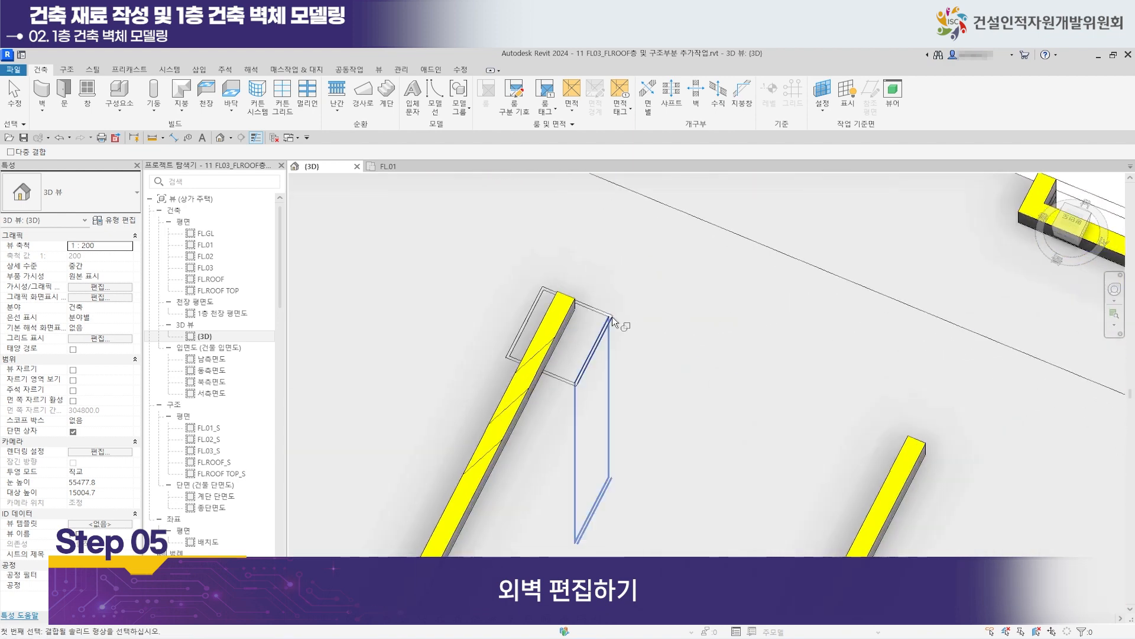
{"action": "scroll", "coordinate": [603, 318], "scroll_direction": "down", "scroll_amount": 3}
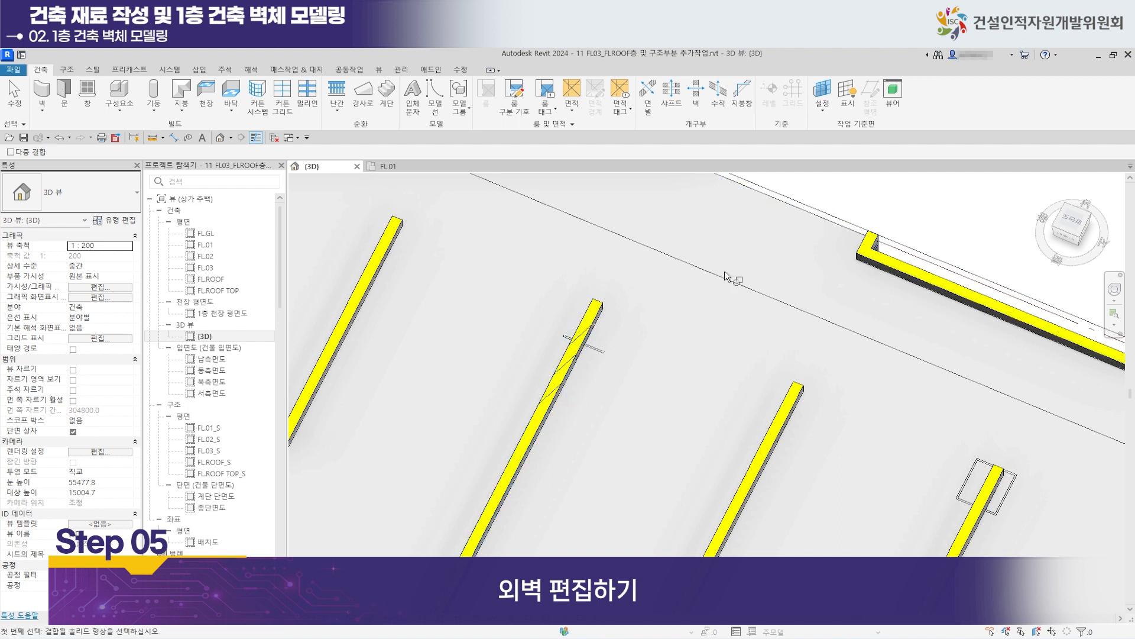
{"action": "left_click", "coordinate": [600, 350]}
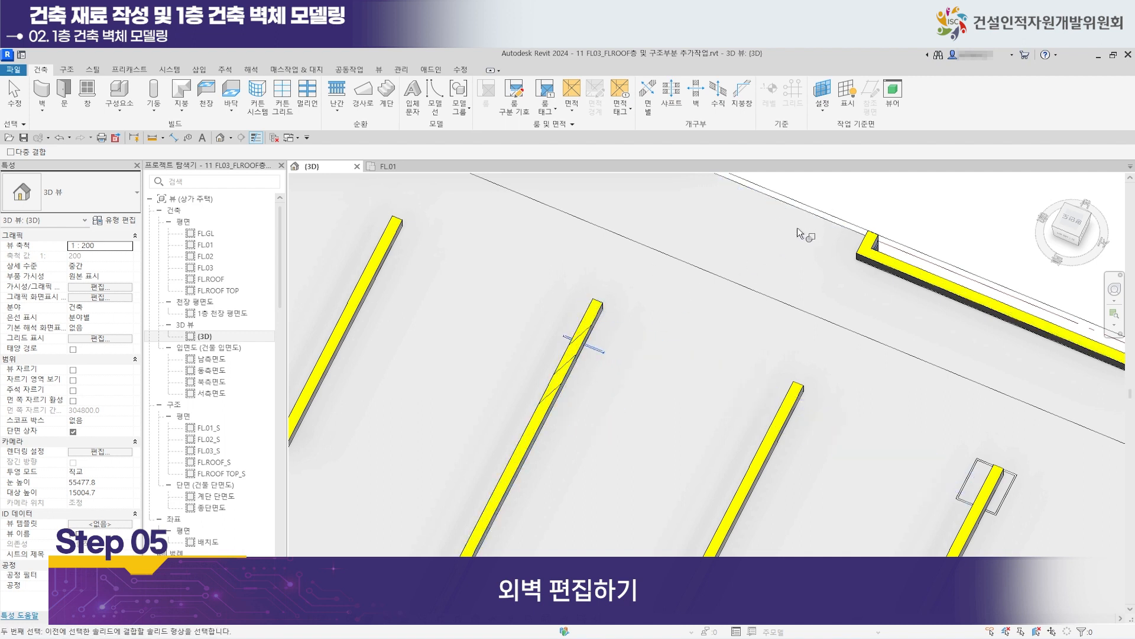
Join the panel walls around the X2/Y2 column with the second-floor slab.
{"action": "scroll", "coordinate": [358, 198], "scroll_direction": "down", "scroll_amount": 3}
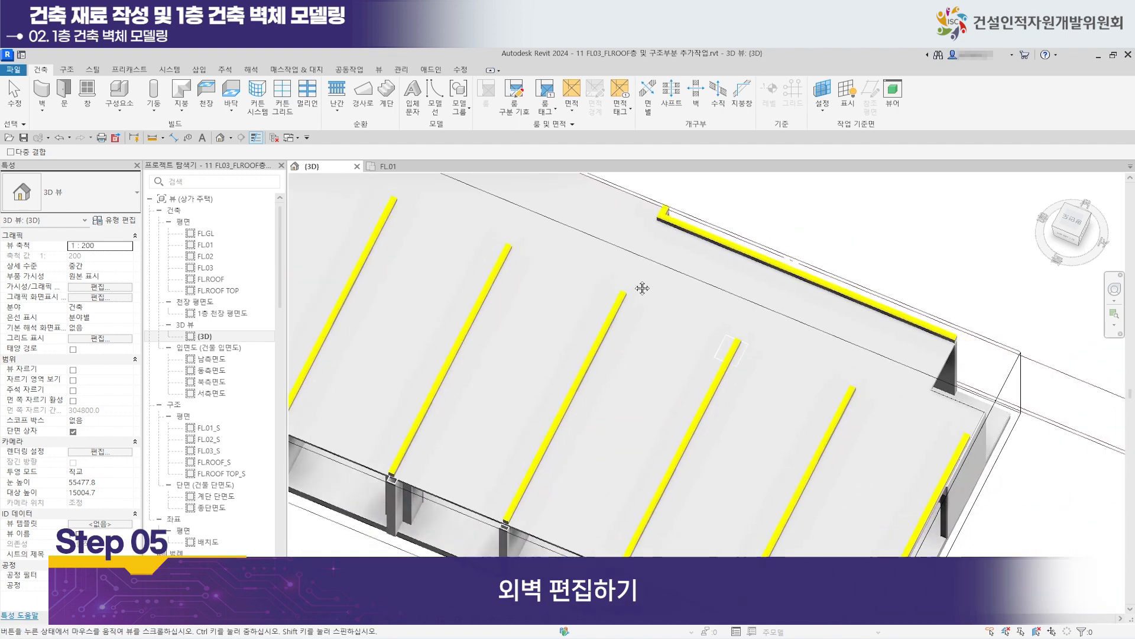
{"action": "scroll", "coordinate": [710, 347], "scroll_direction": "up", "scroll_amount": 3}
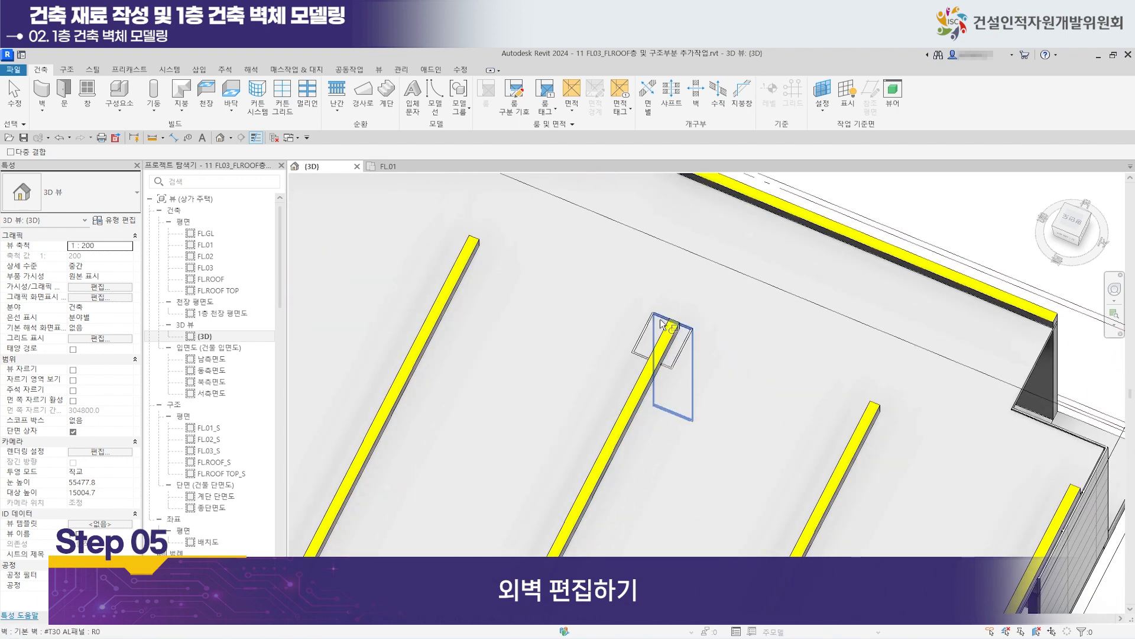
{"action": "left_click", "coordinate": [690, 334]}
{"action": "left_click", "coordinate": [1030, 366]}
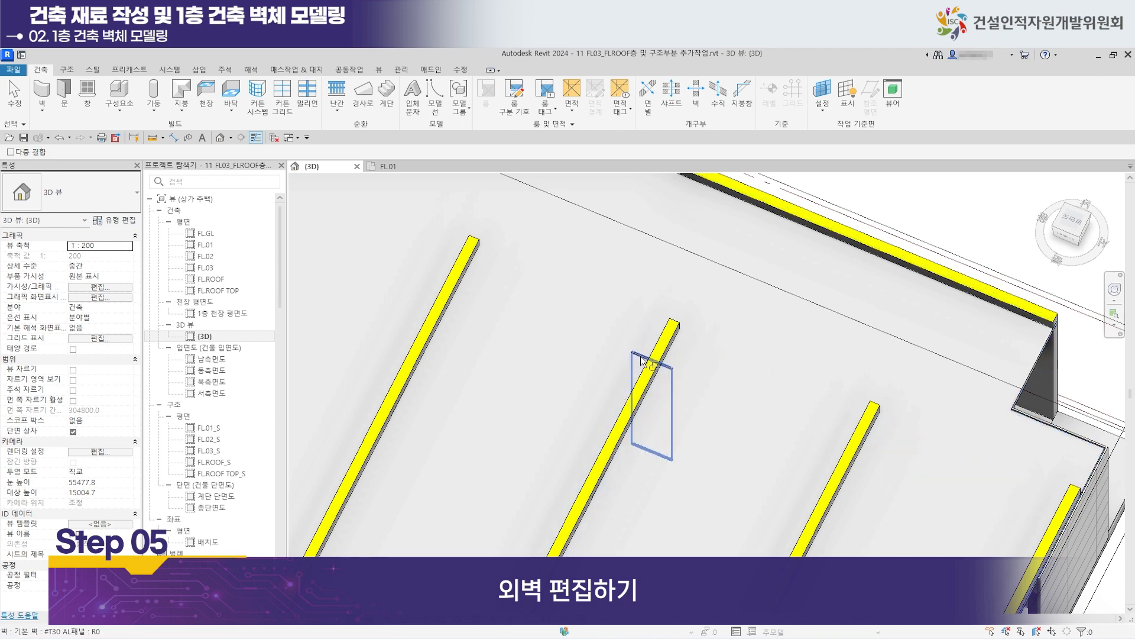
{"action": "left_click", "coordinate": [672, 369]}
{"action": "left_click", "coordinate": [1027, 383]}
{"action": "scroll", "coordinate": [854, 356], "scroll_direction": "down", "scroll_amount": 5}
{"action": "scroll", "coordinate": [868, 492], "scroll_direction": "up", "scroll_amount": 4}
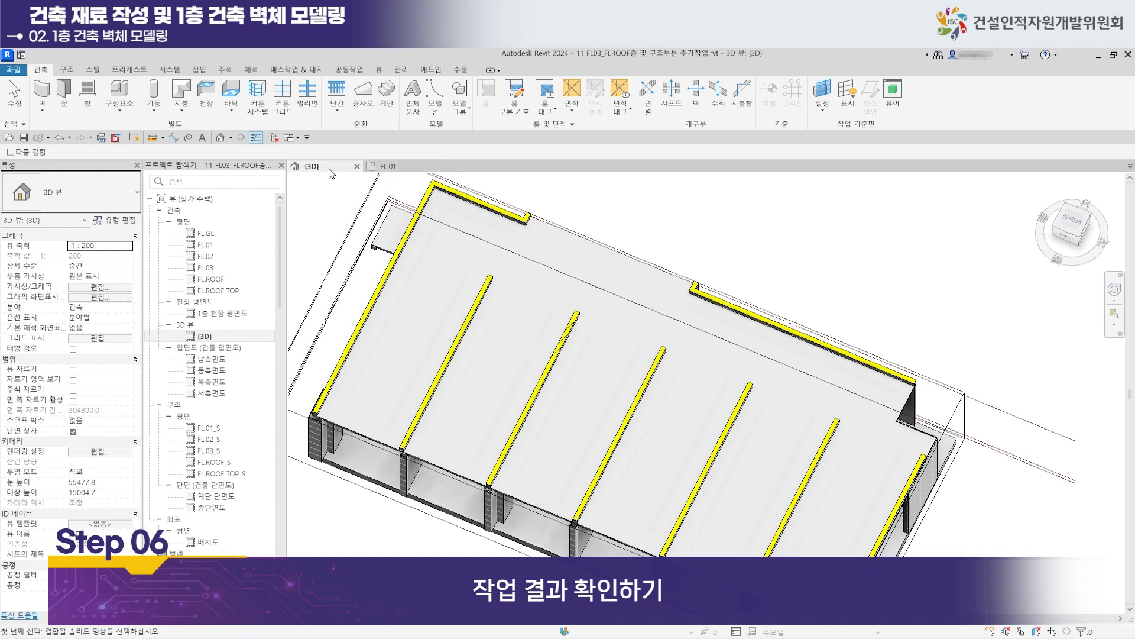
Turn off the section box and orient the 3D view to the FL.01 floor plan.
{"action": "scroll", "coordinate": [580, 210], "scroll_direction": "down", "scroll_amount": 1}
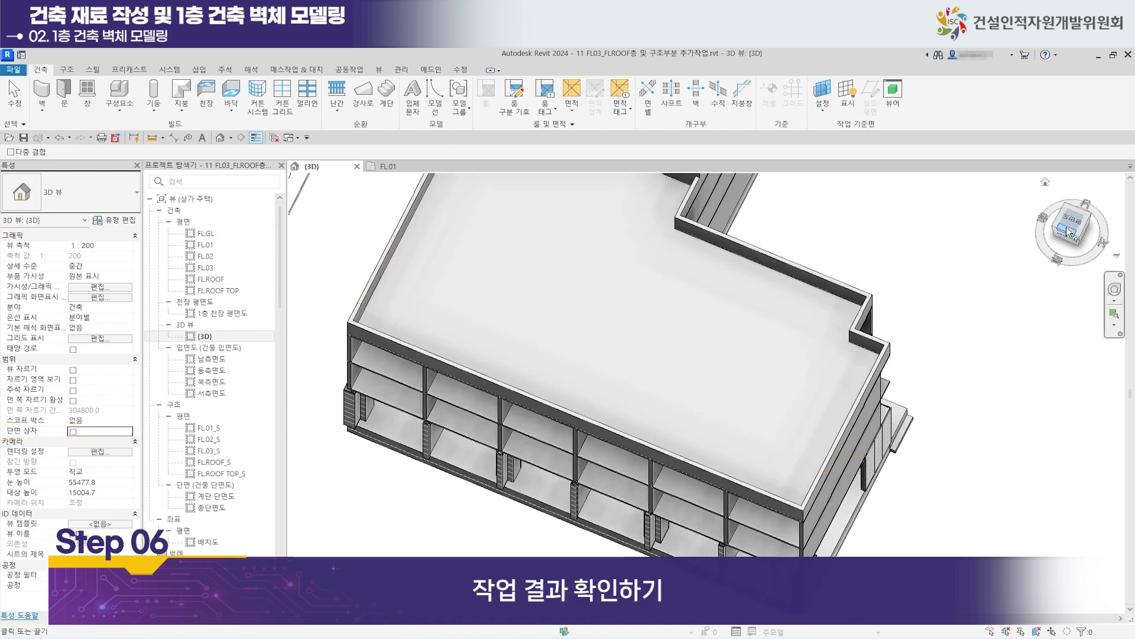
{"action": "right_click", "coordinate": [1069, 230]}
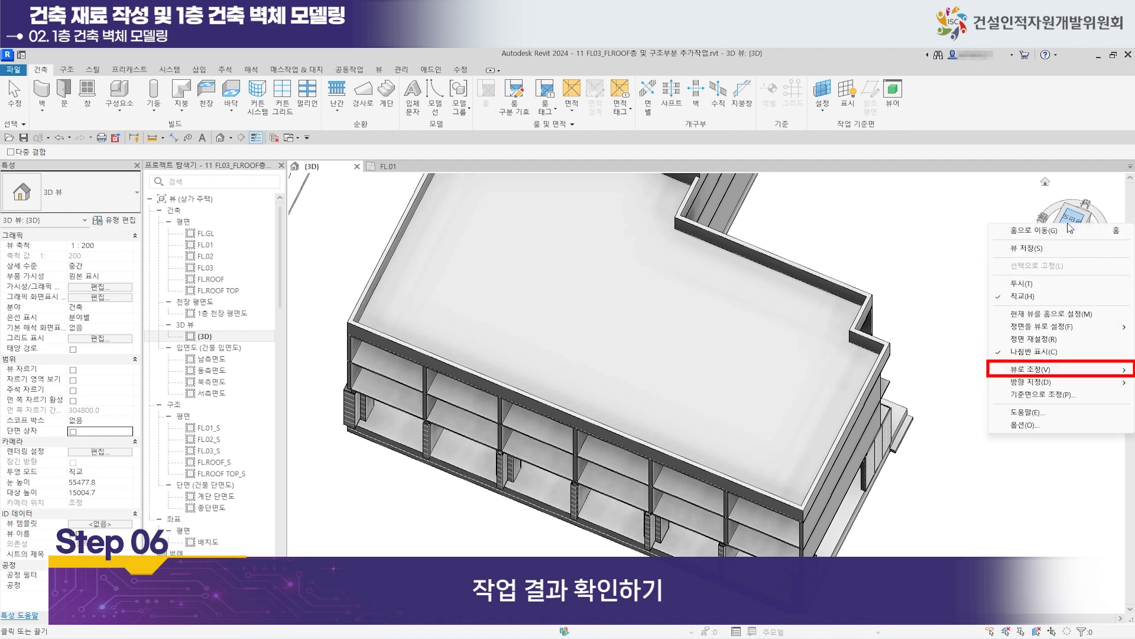
{"action": "mouse_move", "coordinate": [1022, 374]}
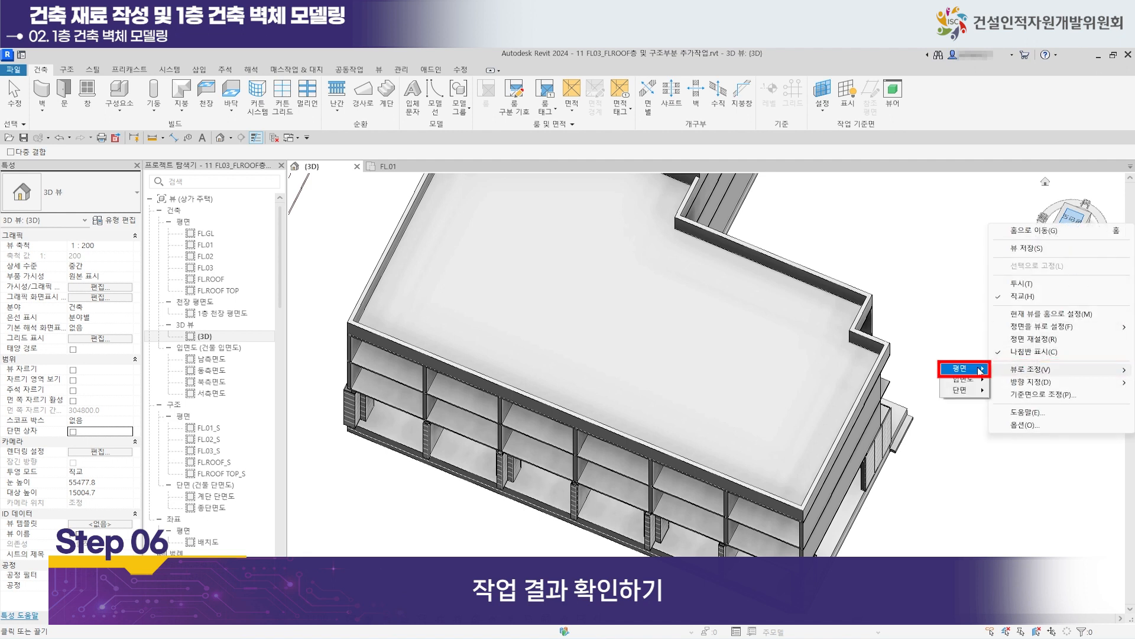
{"action": "mouse_move", "coordinate": [981, 371]}
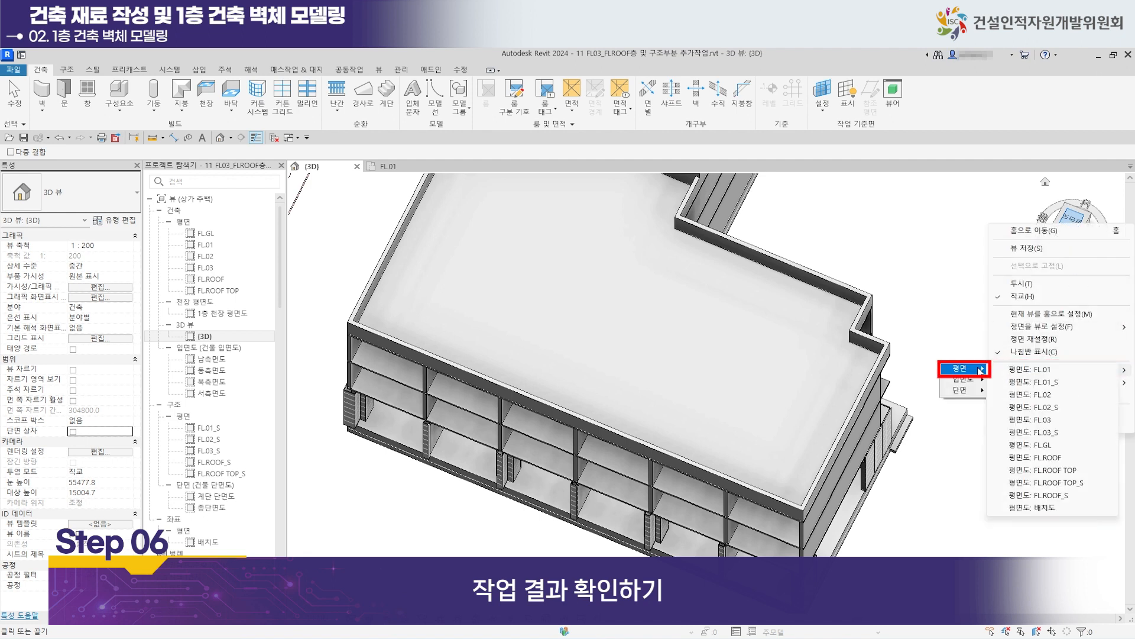
{"action": "left_click", "coordinate": [1028, 370]}
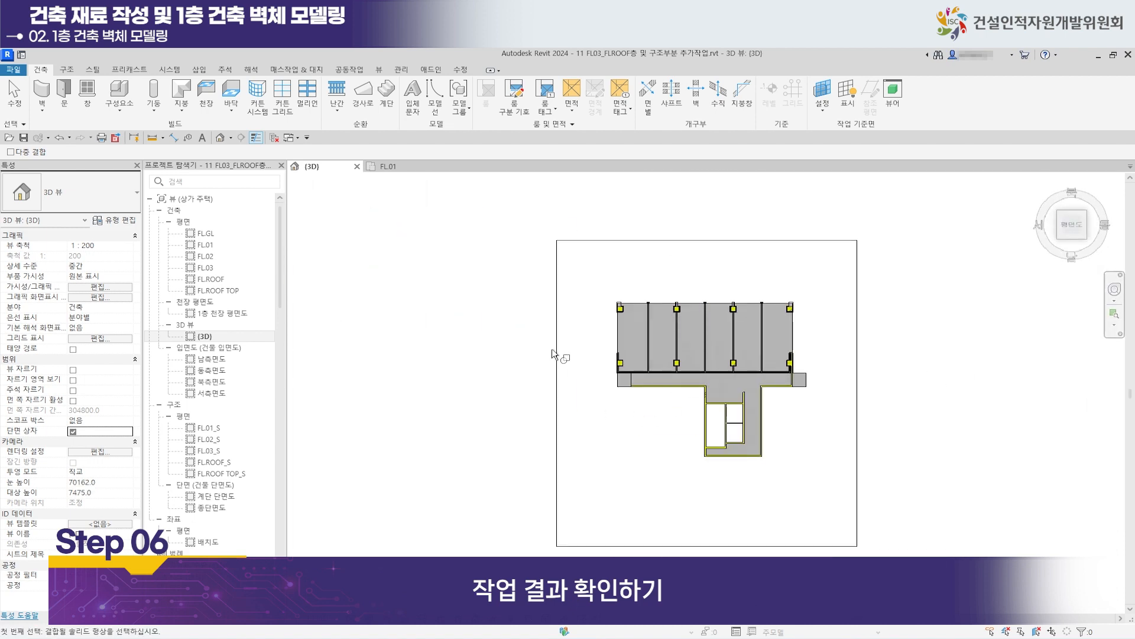
Examine the first-floor panel walls around the Y1 and Y2 columns from the Y1 side of the sectioned 3D model.
{"action": "middle_click_drag", "start_coordinate": [594, 390], "coordinate": [757, 489], "text": "shift"}
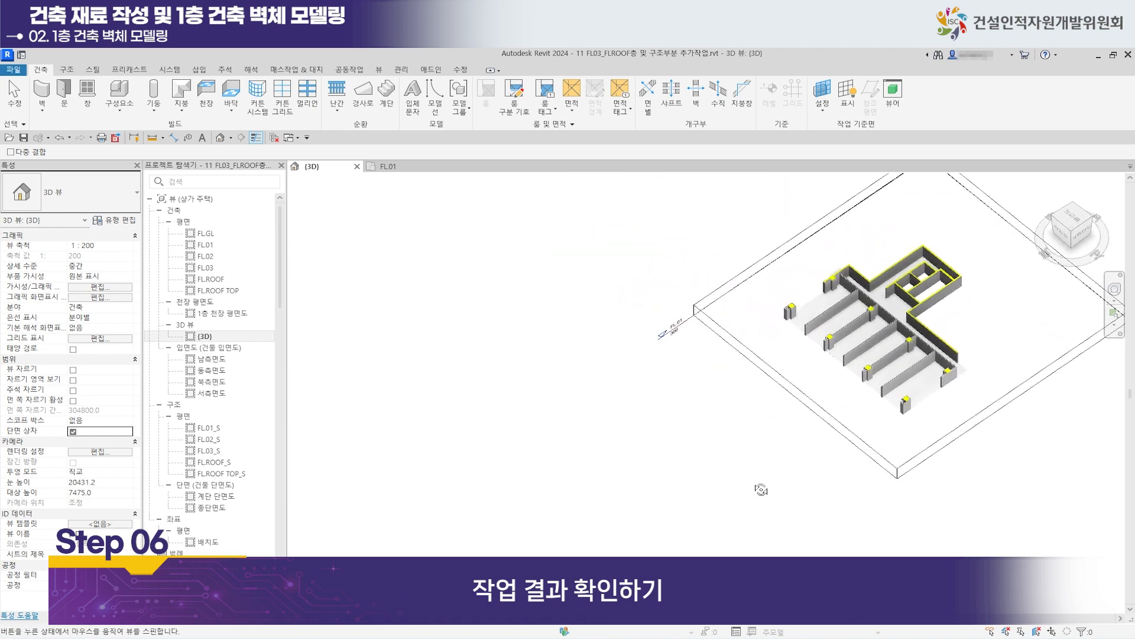
{"action": "scroll", "coordinate": [830, 395], "scroll_direction": "up", "scroll_amount": 6}
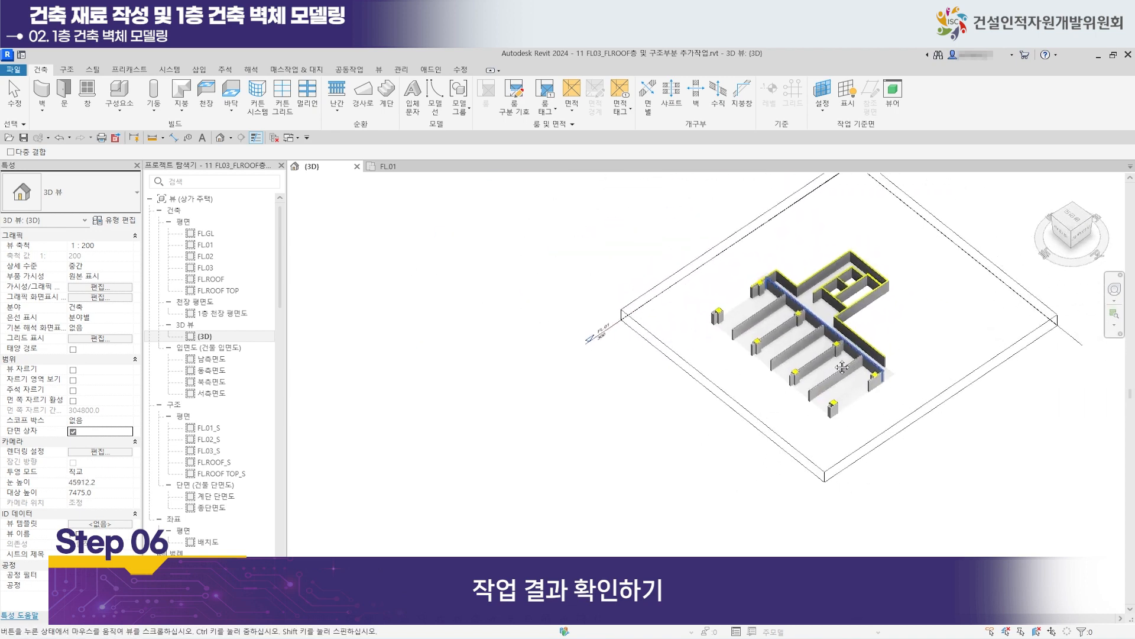
{"action": "middle_click_drag", "start_coordinate": [722, 343], "coordinate": [917, 371]}
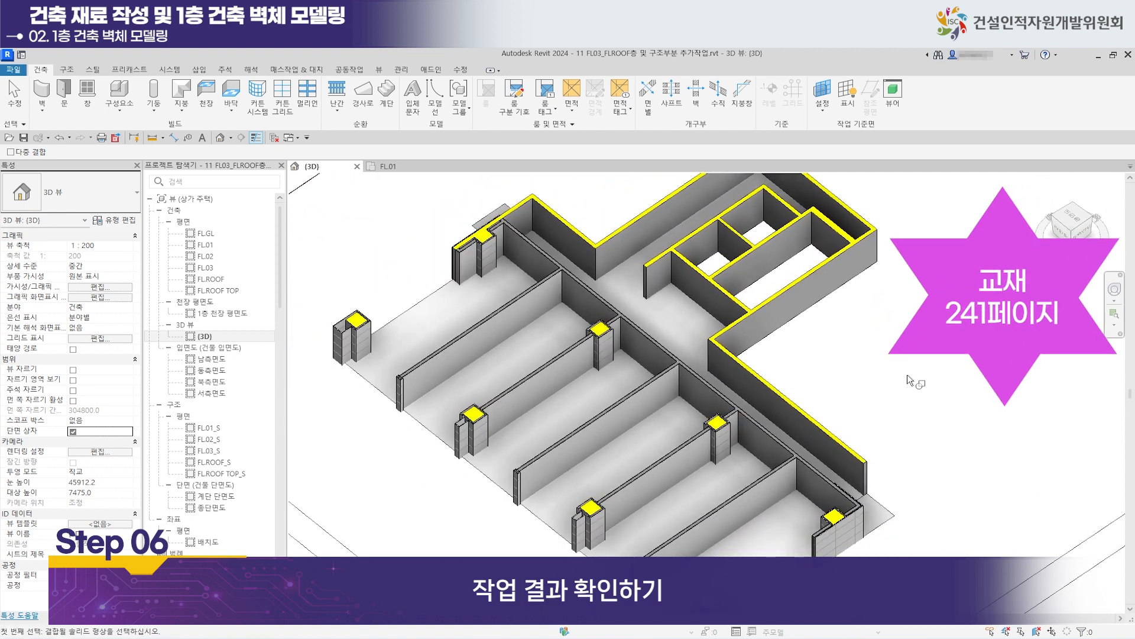
{"action": "middle_click_drag", "start_coordinate": [374, 364], "coordinate": [456, 353]}
{"action": "scroll", "coordinate": [460, 350], "scroll_direction": "up", "scroll_amount": 5}
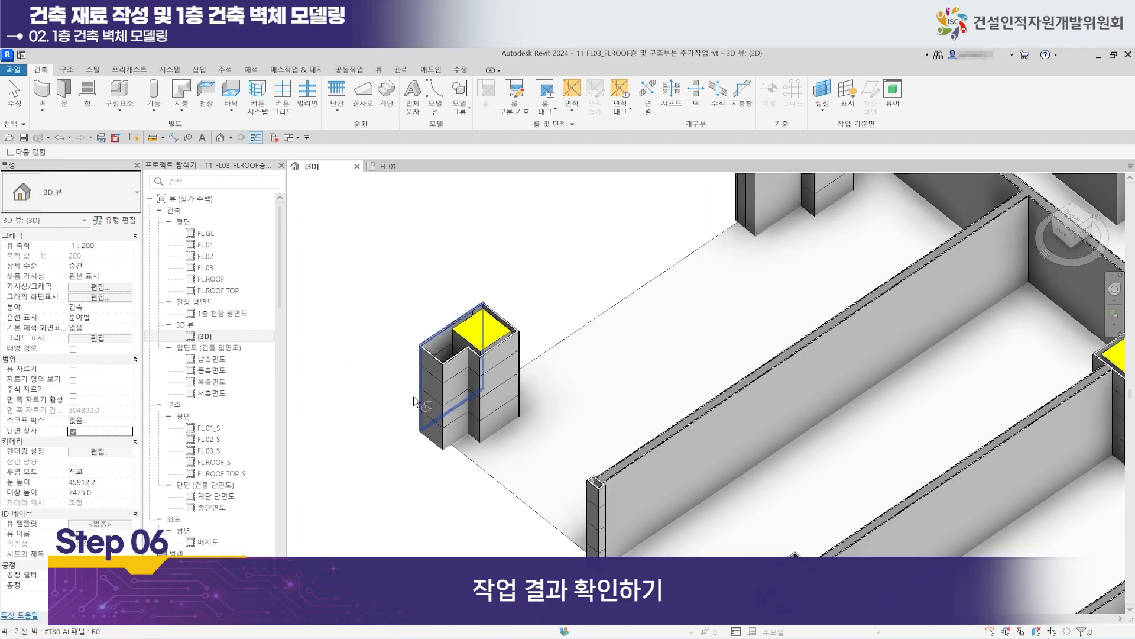
{"action": "scroll", "coordinate": [535, 328], "scroll_direction": "up", "scroll_amount": 3}
{"action": "scroll", "coordinate": [437, 346], "scroll_direction": "down", "scroll_amount": 5}
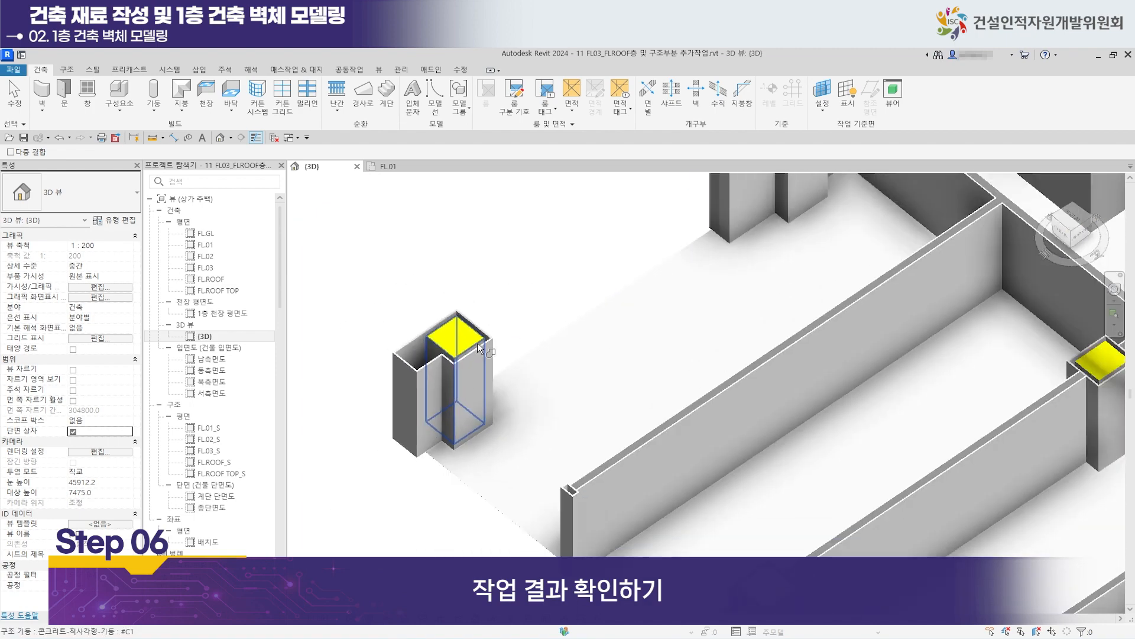
{"action": "scroll", "coordinate": [539, 289], "scroll_direction": "up", "scroll_amount": 6}
{"action": "middle_click_drag", "start_coordinate": [539, 289], "coordinate": [573, 357]}
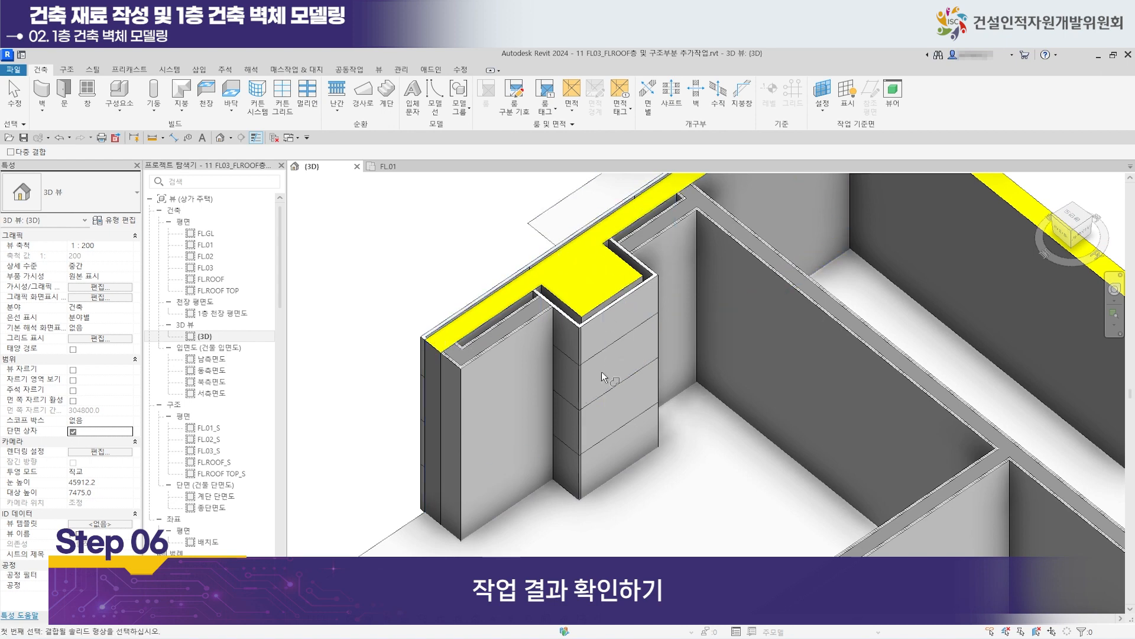
{"action": "scroll", "coordinate": [618, 326], "scroll_direction": "up", "scroll_amount": 3}
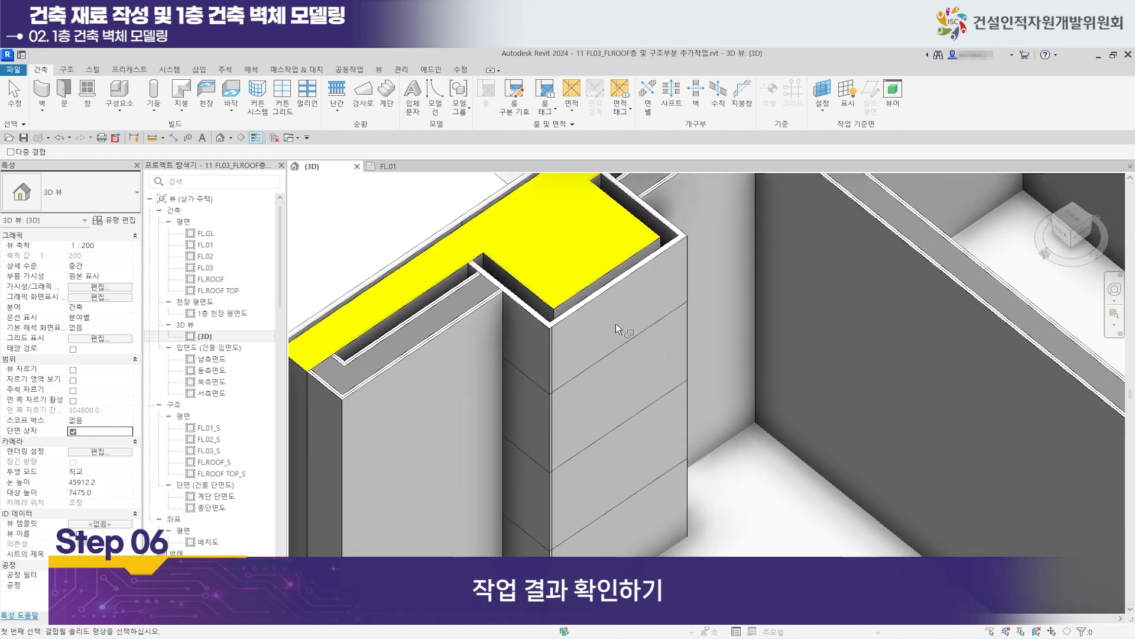
{"action": "scroll", "coordinate": [616, 326], "scroll_direction": "down", "scroll_amount": 4}
{"action": "scroll", "coordinate": [616, 335], "scroll_direction": "down", "scroll_amount": 6}
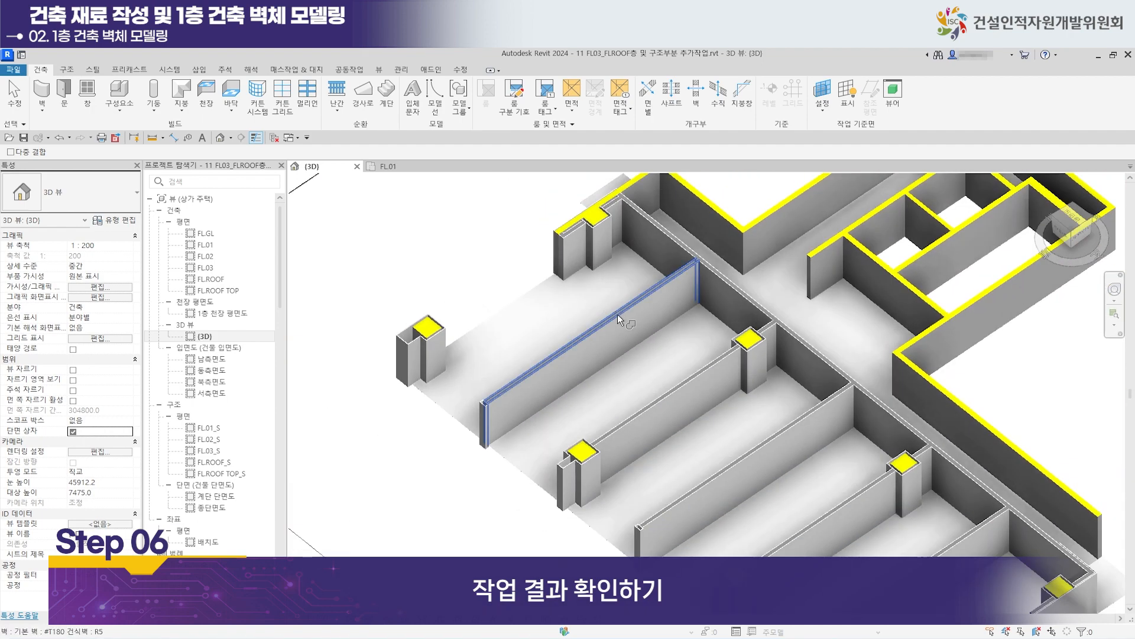
{"action": "middle_click_drag", "start_coordinate": [617, 314], "coordinate": [734, 414]}
{"action": "scroll", "coordinate": [635, 341], "scroll_direction": "up", "scroll_amount": 5}
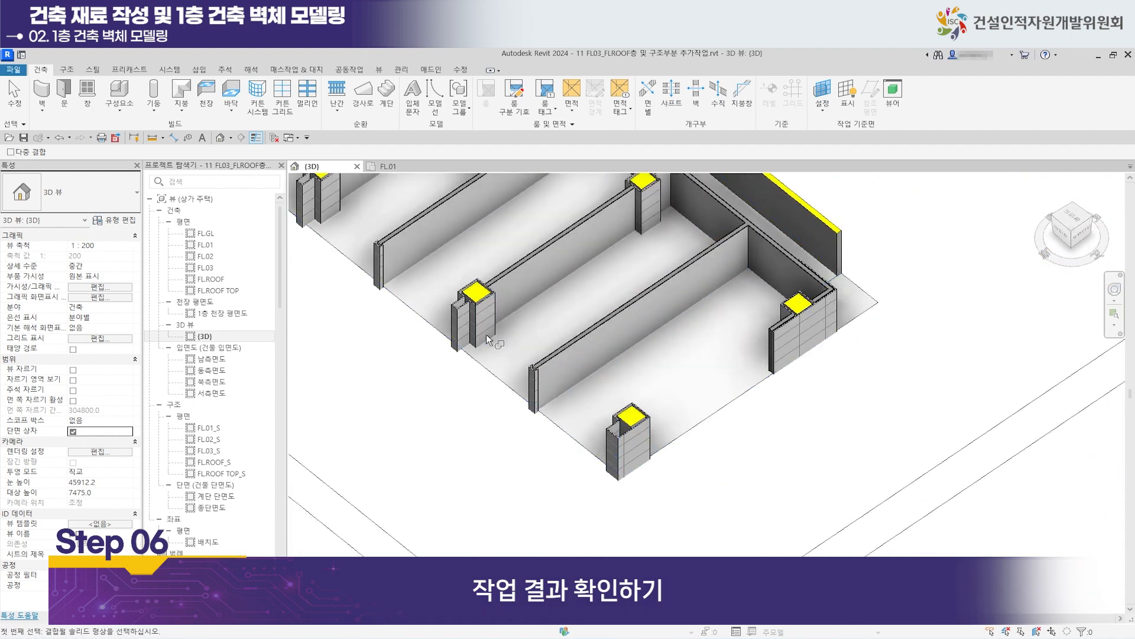
{"action": "scroll", "coordinate": [486, 335], "scroll_direction": "up", "scroll_amount": 3}
{"action": "middle_click_drag", "start_coordinate": [480, 321], "coordinate": [449, 432]}
{"action": "scroll", "coordinate": [725, 245], "scroll_direction": "down", "scroll_amount": 1}
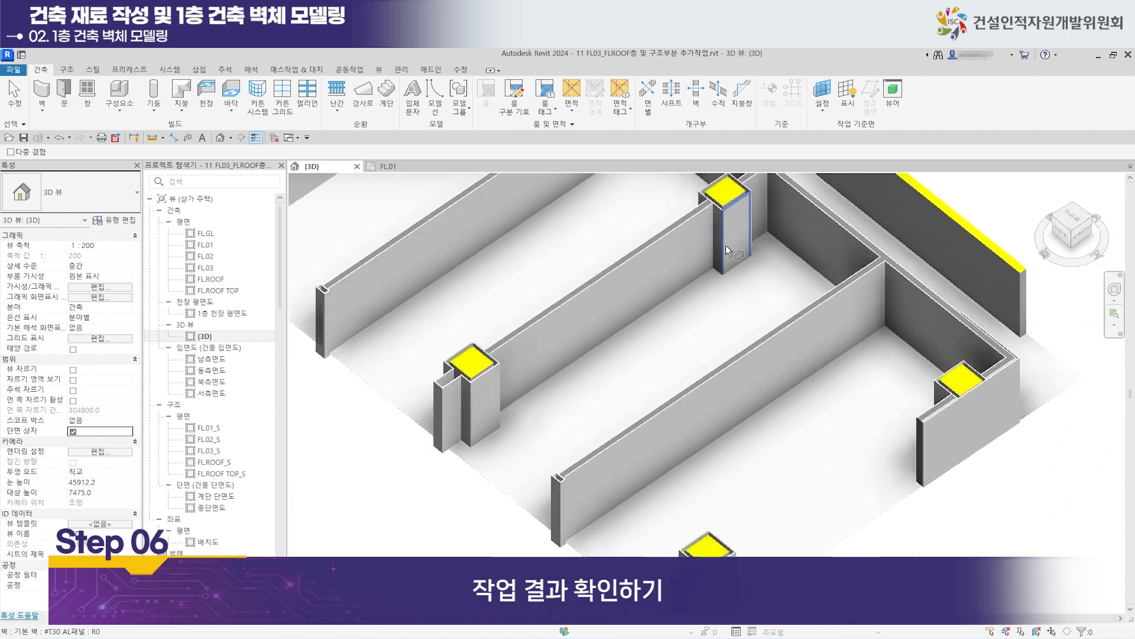
{"action": "middle_click_drag", "start_coordinate": [725, 245], "coordinate": [743, 401]}
{"action": "scroll", "coordinate": [616, 364], "scroll_direction": "down", "scroll_amount": 1}
{"action": "middle_click_drag", "start_coordinate": [617, 364], "coordinate": [613, 291]}
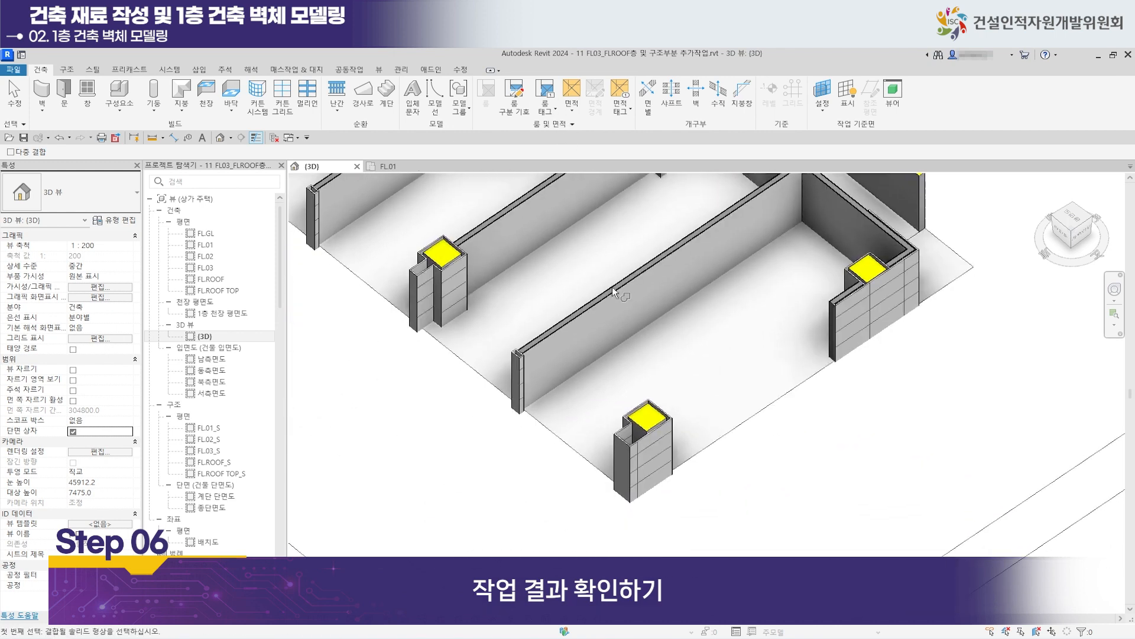
{"action": "middle_click_drag", "start_coordinate": [787, 364], "coordinate": [624, 448]}
{"action": "middle_click_drag", "start_coordinate": [736, 369], "coordinate": [840, 439]}
{"action": "scroll", "coordinate": [841, 440], "scroll_direction": "down", "scroll_amount": 2}
Orbit to the stair-core side and examine the exterior panel walls and their corners in the sectioned 3D model.
{"action": "middle_click_drag", "start_coordinate": [779, 369], "coordinate": [395, 386], "text": "shift"}
{"action": "scroll", "coordinate": [422, 316], "scroll_direction": "down", "scroll_amount": 2}
{"action": "middle_click_drag", "start_coordinate": [440, 263], "coordinate": [935, 400]}
{"action": "scroll", "coordinate": [736, 501], "scroll_direction": "up", "scroll_amount": 3}
{"action": "scroll", "coordinate": [712, 438], "scroll_direction": "up", "scroll_amount": 4}
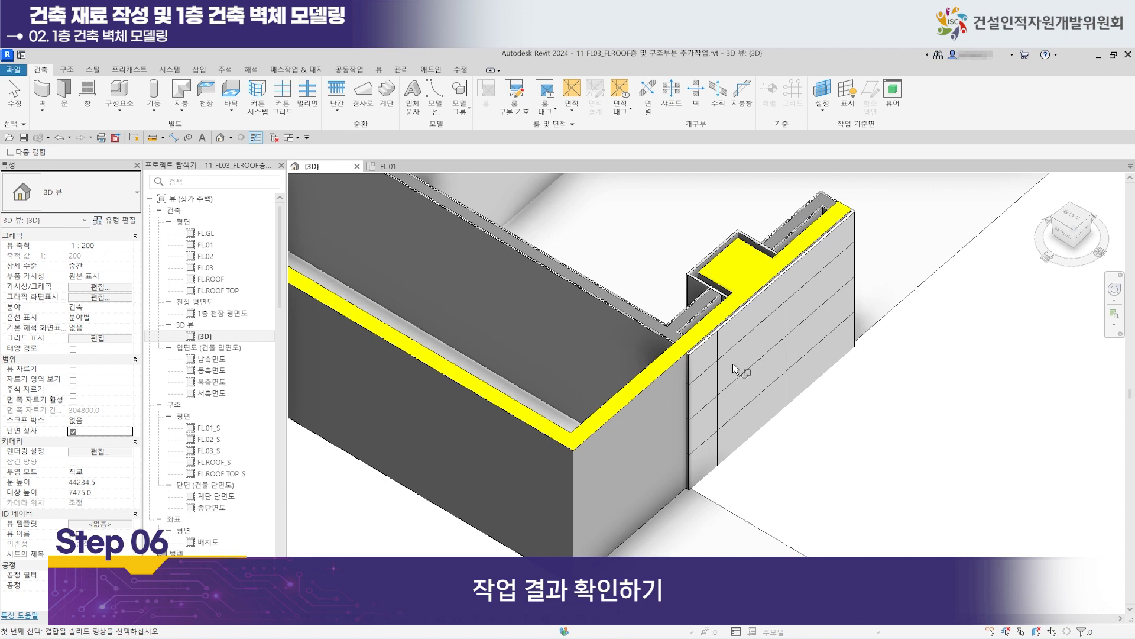
{"action": "scroll", "coordinate": [740, 355], "scroll_direction": "down", "scroll_amount": 5}
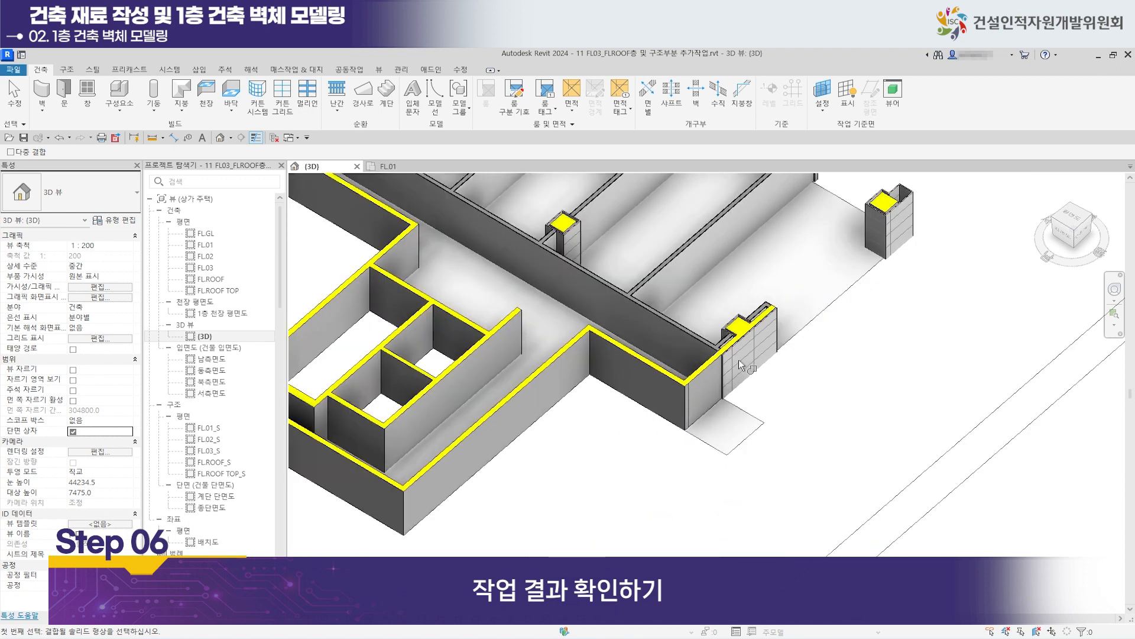
{"action": "scroll", "coordinate": [647, 395], "scroll_direction": "down", "scroll_amount": 2}
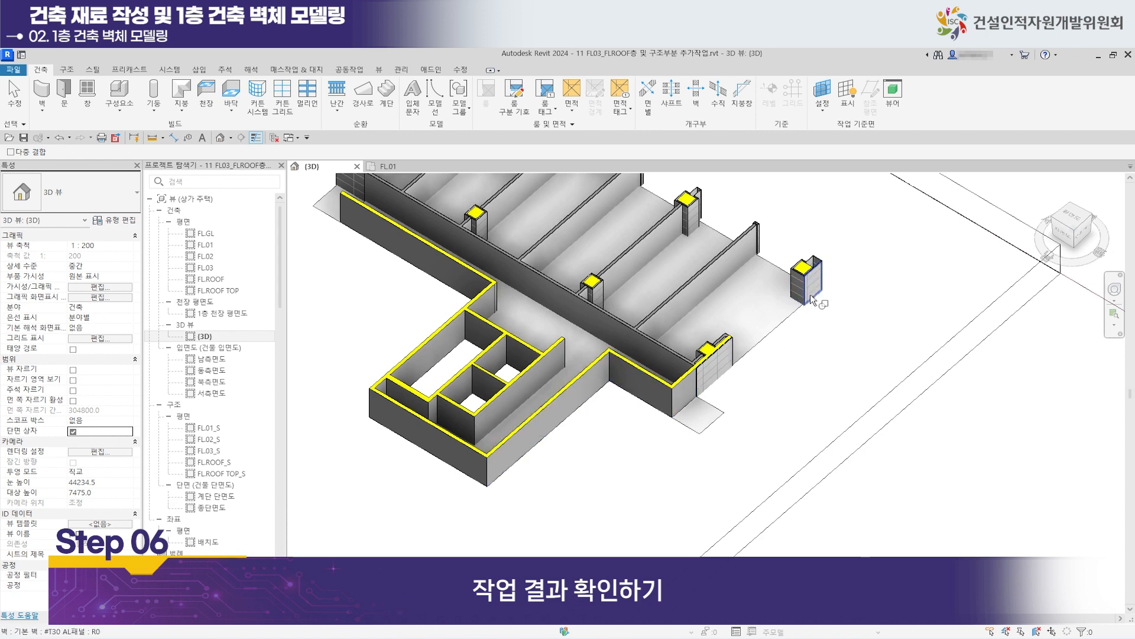
{"action": "scroll", "coordinate": [815, 289], "scroll_direction": "up", "scroll_amount": 3}
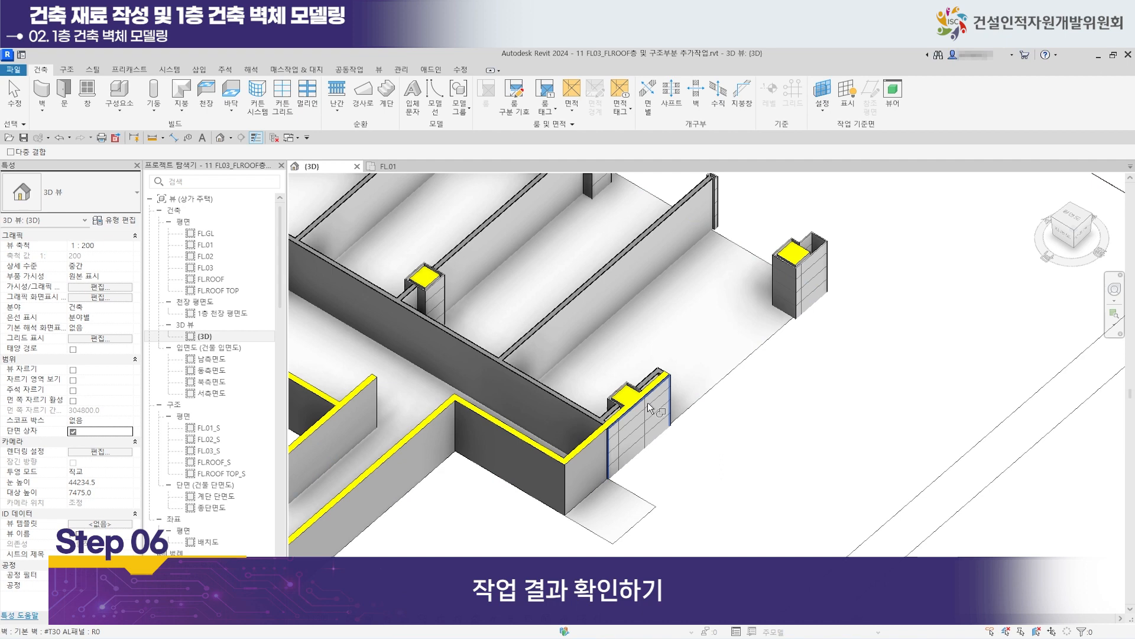
{"action": "scroll", "coordinate": [661, 396], "scroll_direction": "down", "scroll_amount": 2}
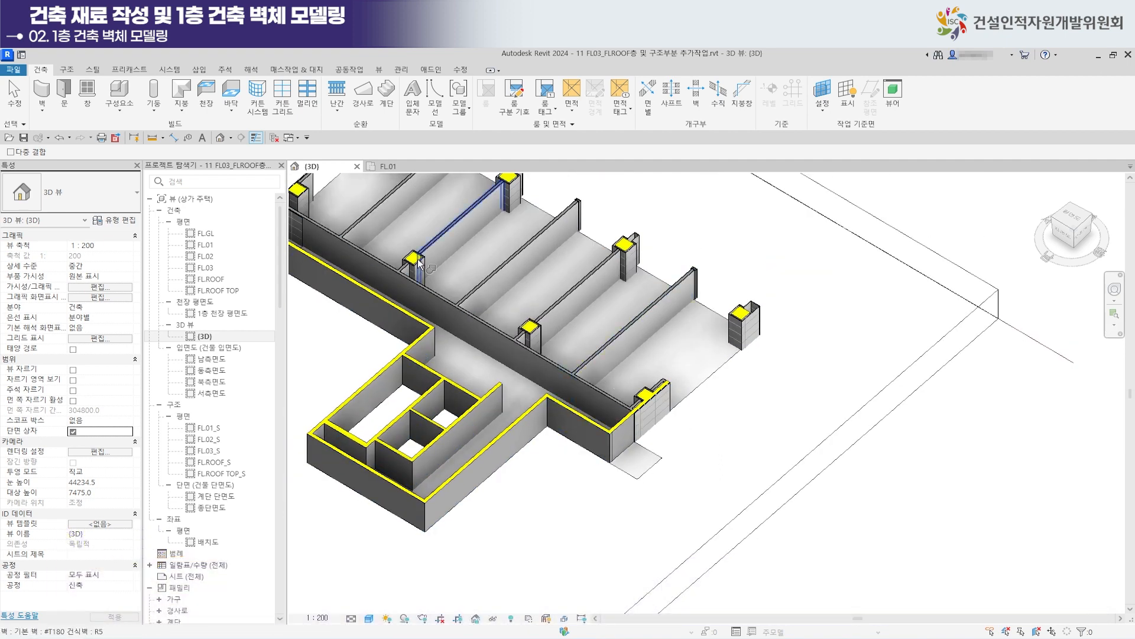
On the FL.01 plan, draw #T30 AL패널 walls up to FL.02 around the Y3 wall's west end, about 22.5 mm across and 200 mm down.
{"action": "left_click", "coordinate": [409, 166]}
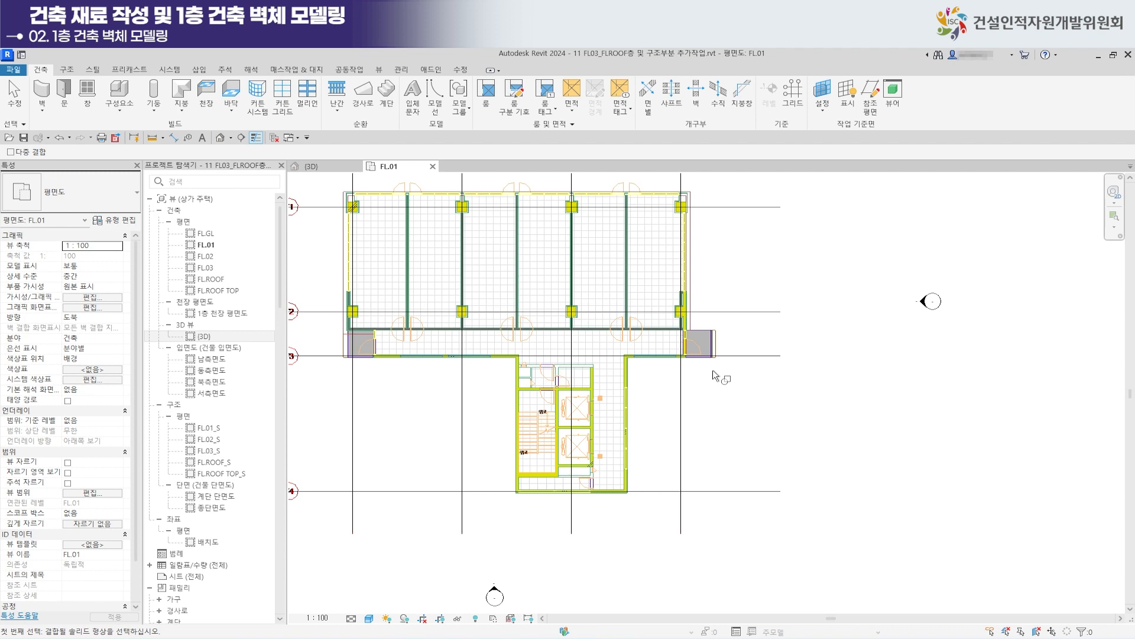
{"action": "scroll", "coordinate": [382, 347], "scroll_direction": "up", "scroll_amount": 5}
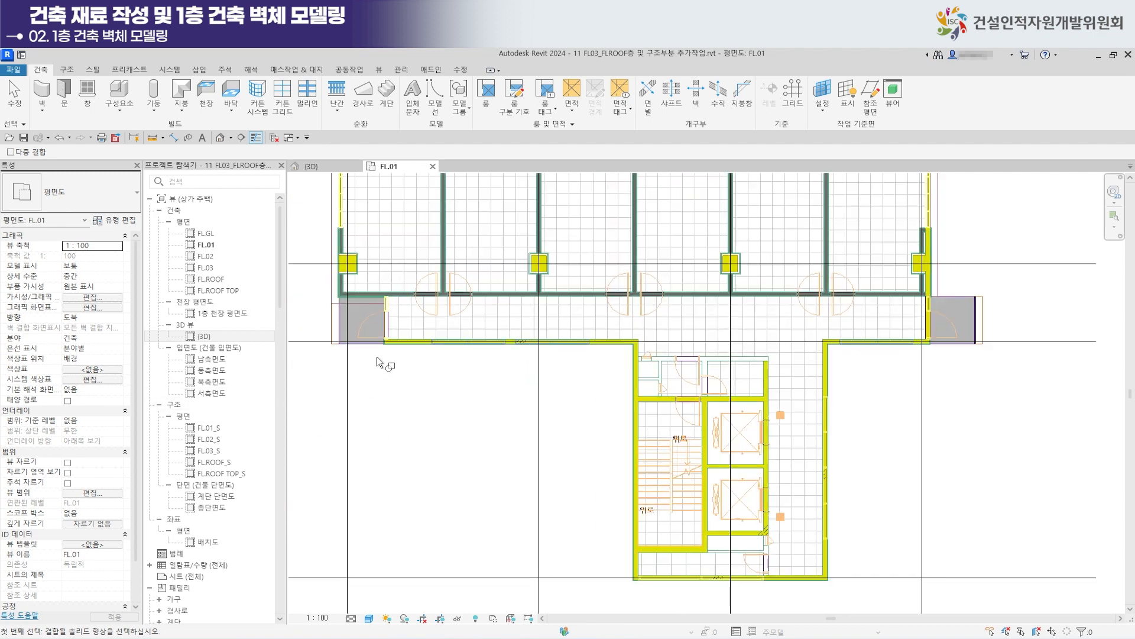
{"action": "scroll", "coordinate": [393, 349], "scroll_direction": "up", "scroll_amount": 4}
{"action": "middle_click_drag", "start_coordinate": [406, 406], "coordinate": [404, 471]}
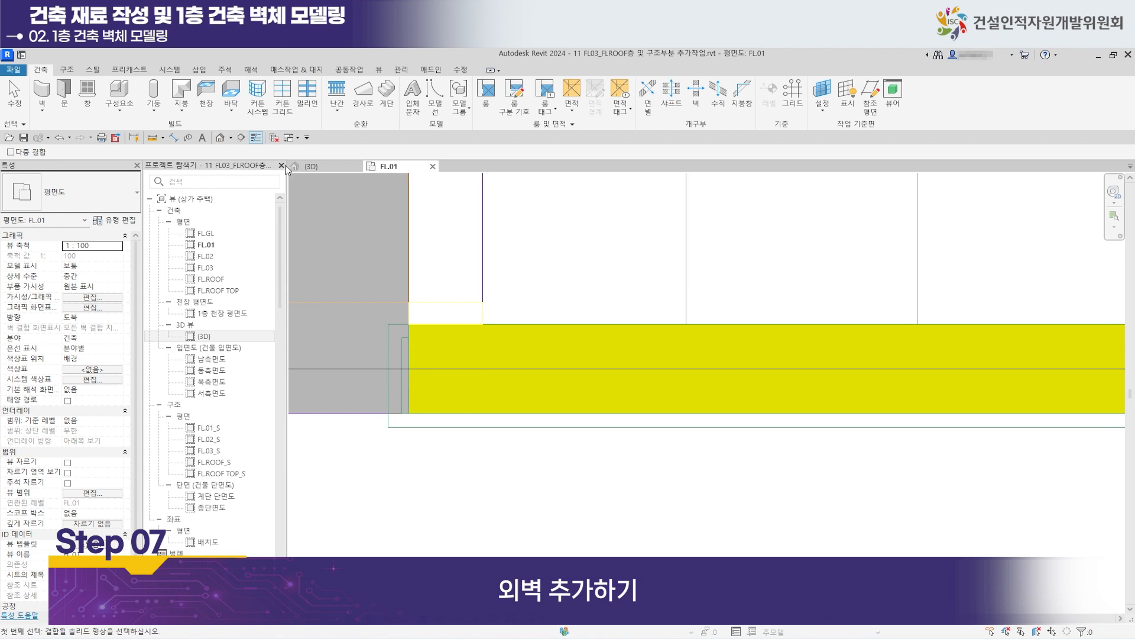
{"action": "left_click", "coordinate": [42, 91]}
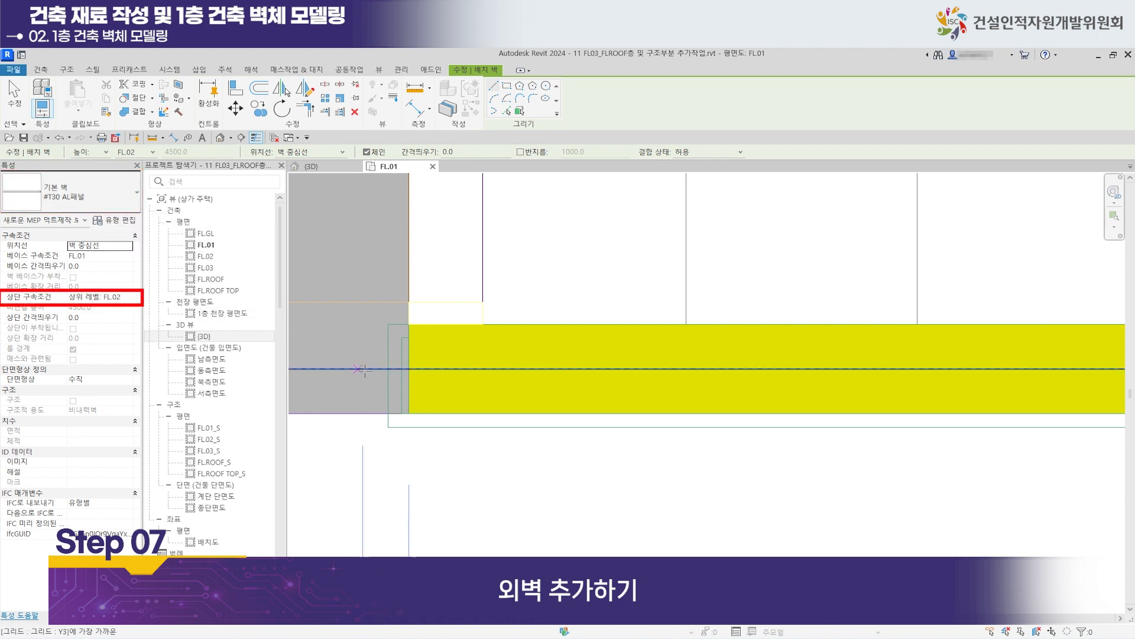
{"action": "scroll", "coordinate": [372, 354], "scroll_direction": "up", "scroll_amount": 3}
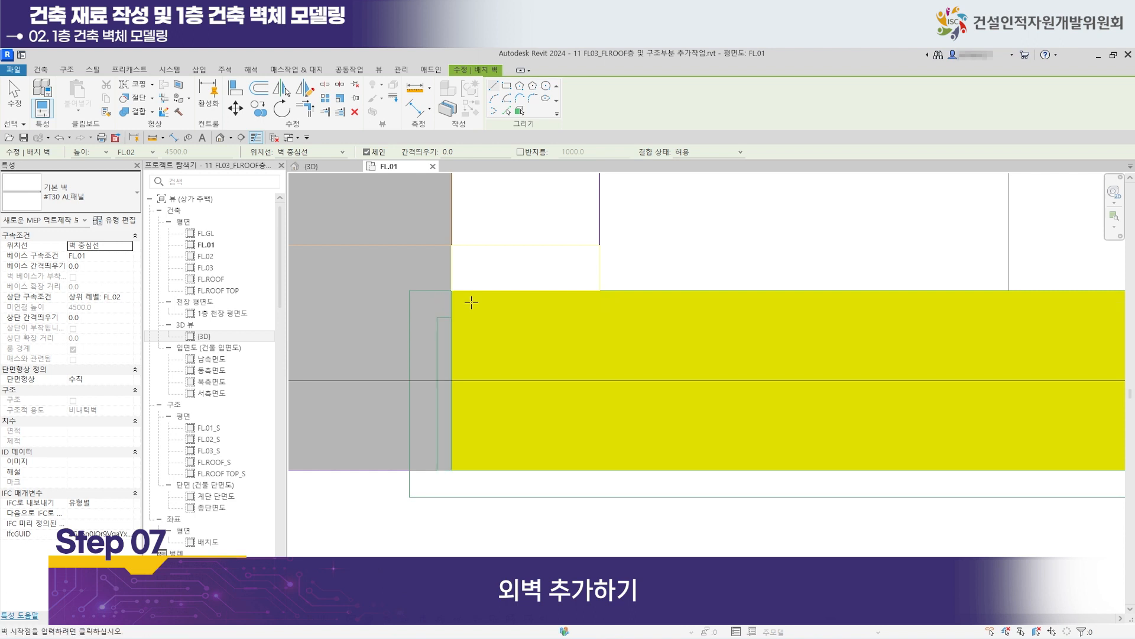
{"action": "scroll", "coordinate": [467, 302], "scroll_direction": "up", "scroll_amount": 2}
{"action": "left_click", "coordinate": [424, 304]}
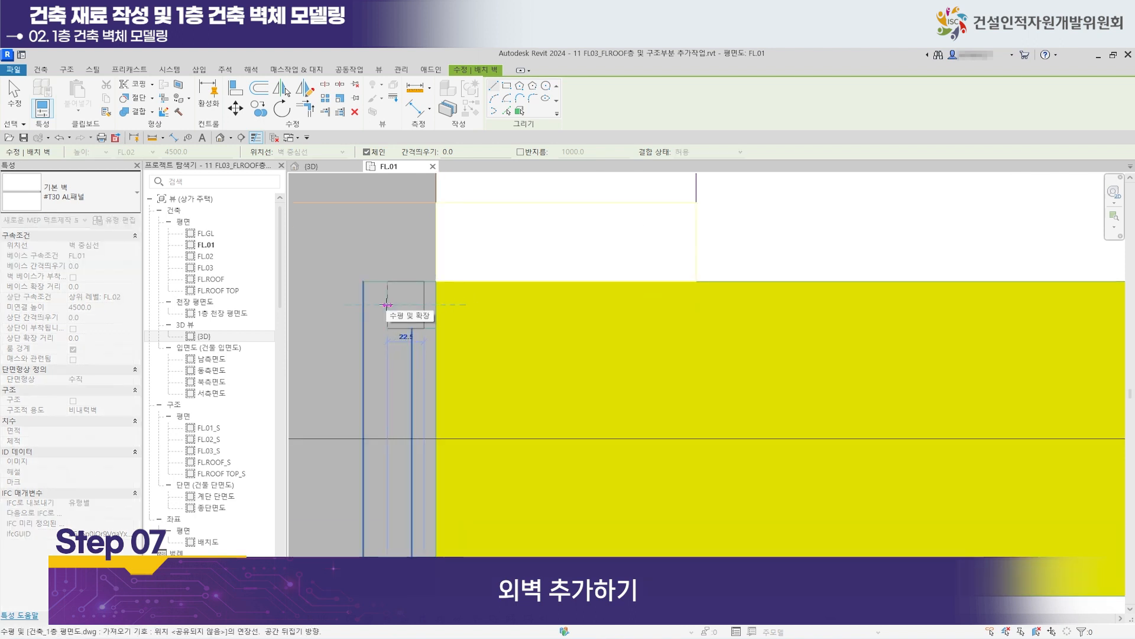
{"action": "left_click", "coordinate": [387, 305]}
{"action": "middle_click_drag", "start_coordinate": [387, 385], "coordinate": [381, 200]}
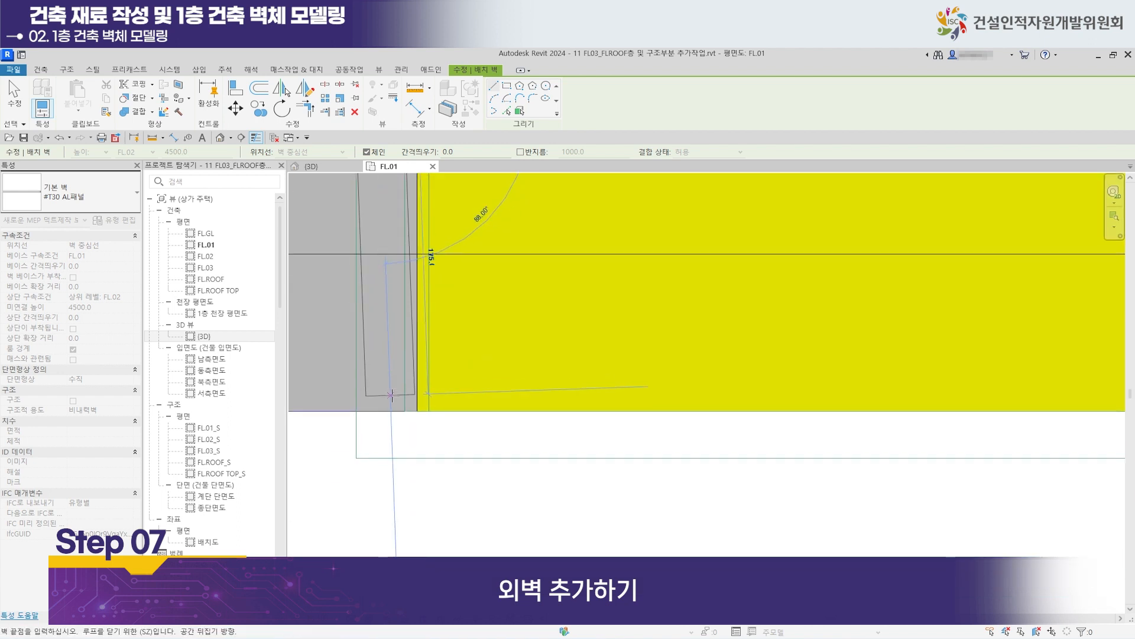
{"action": "left_click", "coordinate": [383, 433]}
Continue the panel wall along the outer face of the Y3 wall to the inner corner at the stair core.
{"action": "scroll", "coordinate": [458, 433], "scroll_direction": "down", "scroll_amount": 6}
{"action": "scroll", "coordinate": [580, 438], "scroll_direction": "down", "scroll_amount": 3}
{"action": "scroll", "coordinate": [611, 385], "scroll_direction": "down", "scroll_amount": 5}
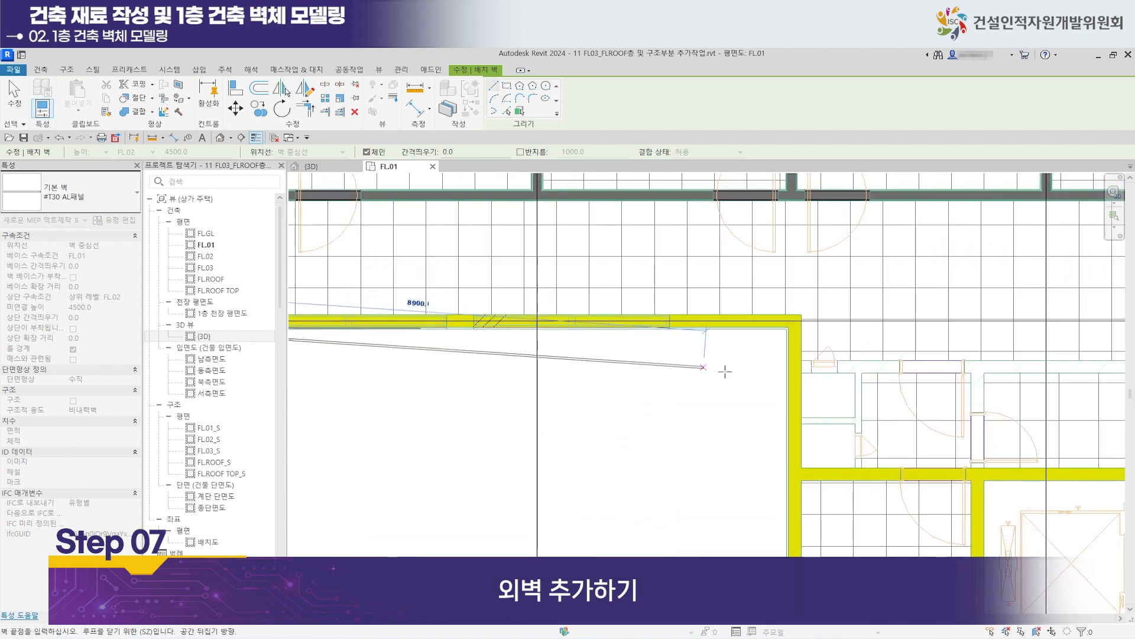
{"action": "scroll", "coordinate": [700, 366], "scroll_direction": "up", "scroll_amount": 10}
{"action": "scroll", "coordinate": [607, 238], "scroll_direction": "up", "scroll_amount": 3}
{"action": "left_click", "coordinate": [583, 201]}
Run the panel wall along the stair core's west face from Y3 to the outer corner at Y4.
{"action": "scroll", "coordinate": [581, 236], "scroll_direction": "down", "scroll_amount": 4}
{"action": "scroll", "coordinate": [585, 379], "scroll_direction": "down", "scroll_amount": 1}
{"action": "middle_click_drag", "start_coordinate": [596, 597], "coordinate": [586, 375]}
{"action": "scroll", "coordinate": [582, 361], "scroll_direction": "down", "scroll_amount": 3}
{"action": "middle_click_drag", "start_coordinate": [588, 578], "coordinate": [568, 350]}
{"action": "middle_click_drag", "start_coordinate": [562, 608], "coordinate": [521, 367]}
{"action": "middle_click_drag", "start_coordinate": [523, 583], "coordinate": [517, 299]}
{"action": "scroll", "coordinate": [515, 297], "scroll_direction": "up", "scroll_amount": 5}
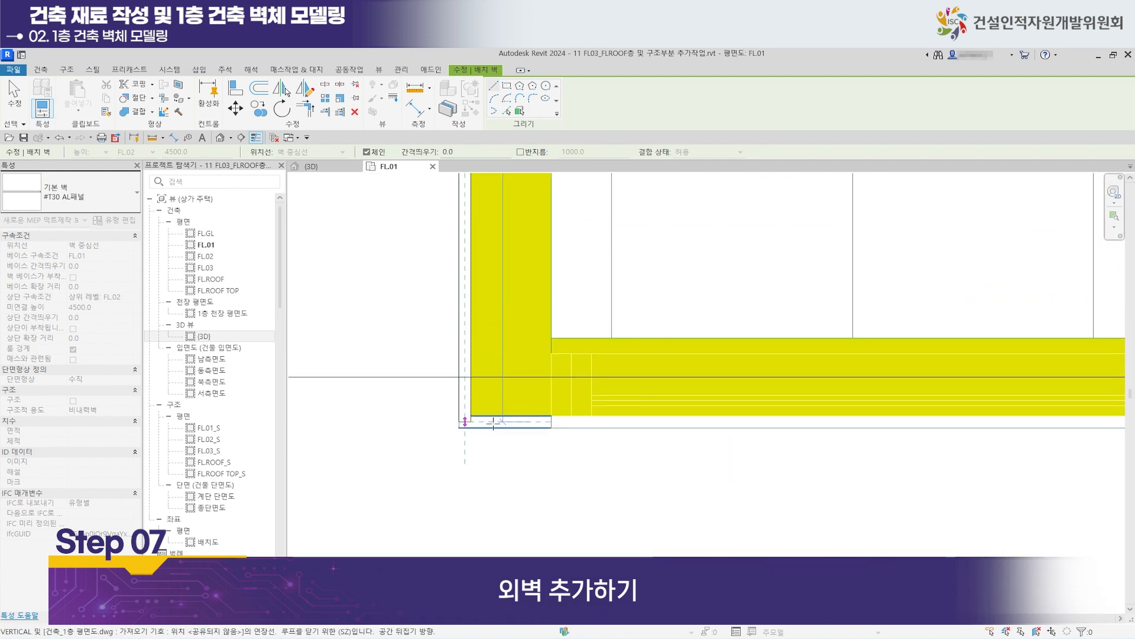
Extend the panel wall along the outer face of the Y4 wall to the core's east corner.
{"action": "scroll", "coordinate": [532, 425], "scroll_direction": "down", "scroll_amount": 2}
{"action": "middle_click_drag", "start_coordinate": [536, 425], "coordinate": [309, 364]}
{"action": "scroll", "coordinate": [646, 385], "scroll_direction": "down", "scroll_amount": 2}
{"action": "middle_click_drag", "start_coordinate": [645, 385], "coordinate": [373, 363]}
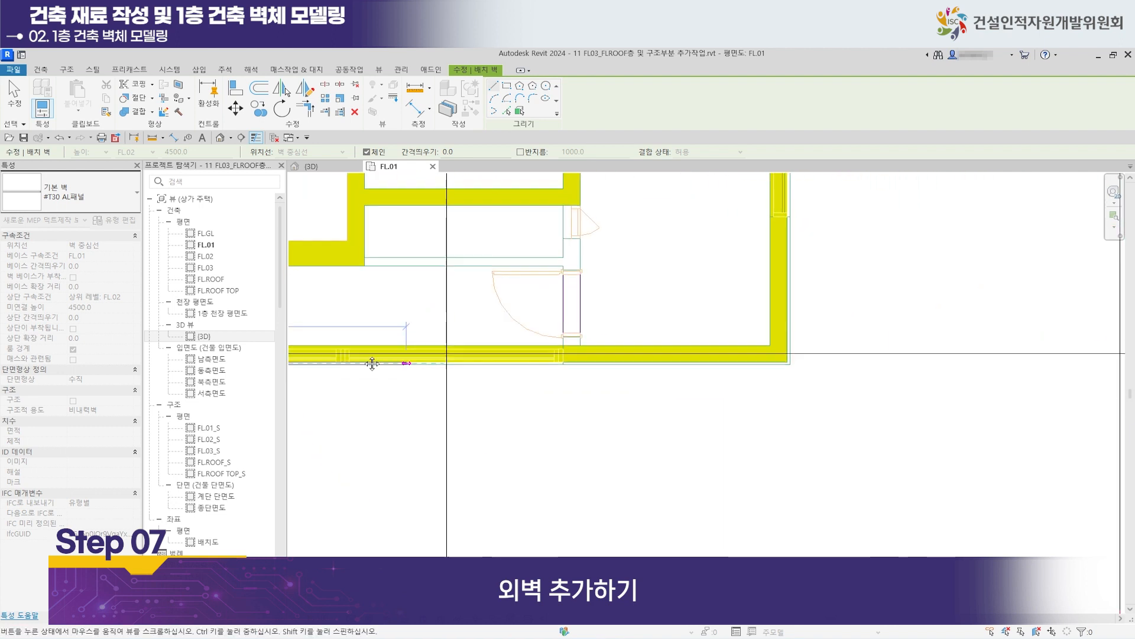
{"action": "scroll", "coordinate": [621, 372], "scroll_direction": "up", "scroll_amount": 6}
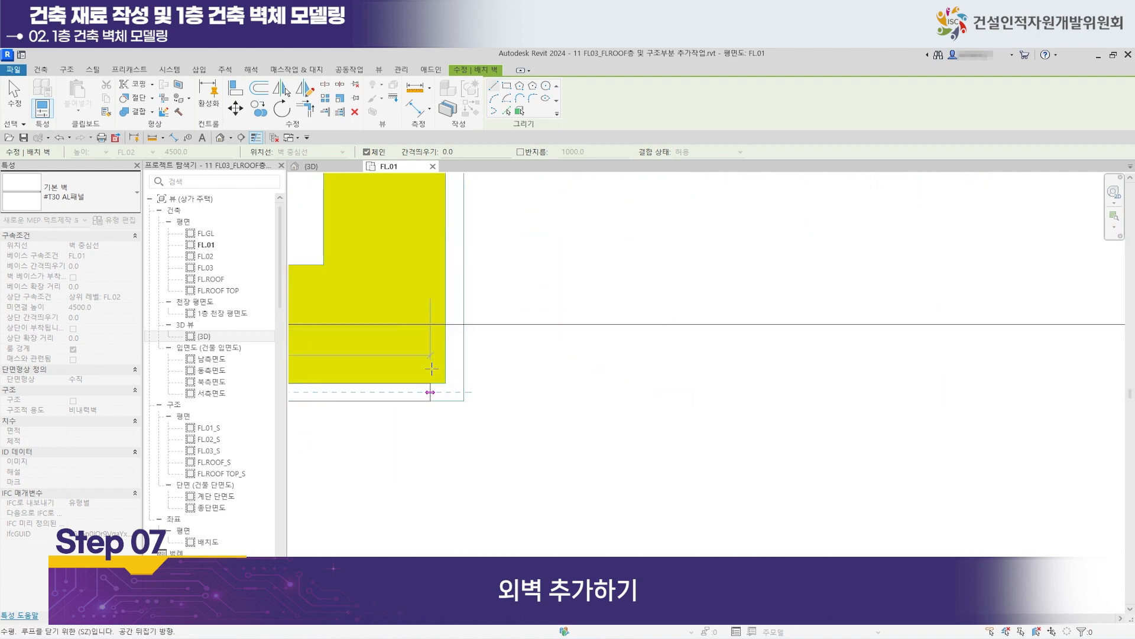
{"action": "left_click", "coordinate": [454, 392]}
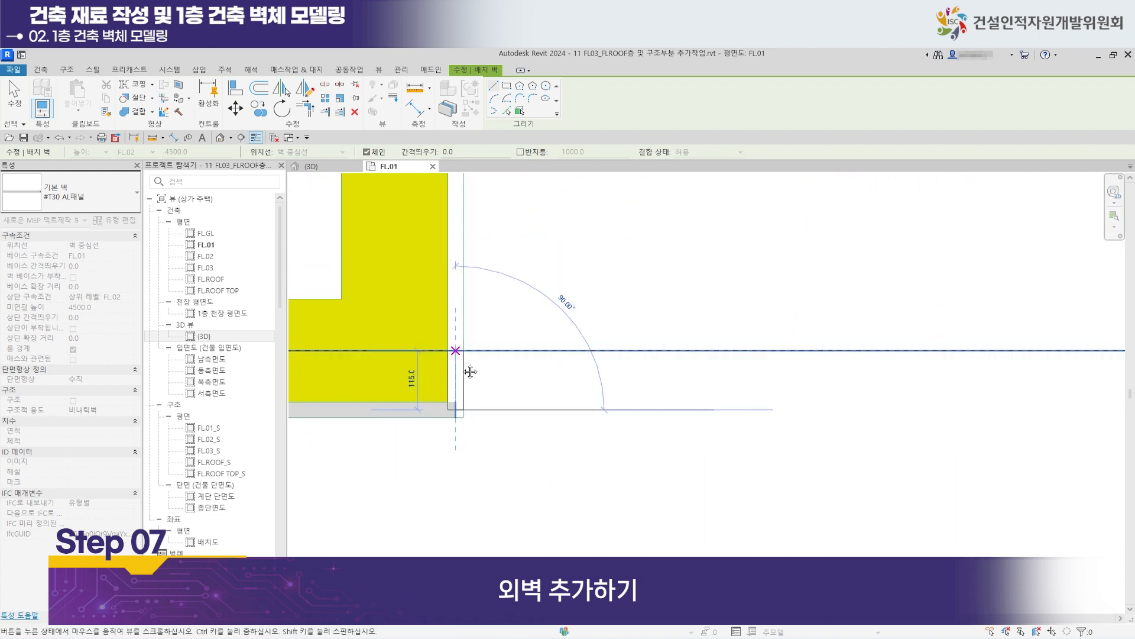
Continue the panel wall along the core's east face from Y4 back to the inner corner at Y3.
{"action": "scroll", "coordinate": [469, 299], "scroll_direction": "down", "scroll_amount": 2}
{"action": "middle_click_drag", "start_coordinate": [492, 275], "coordinate": [537, 451]}
{"action": "scroll", "coordinate": [538, 437], "scroll_direction": "down", "scroll_amount": 4}
{"action": "scroll", "coordinate": [531, 290], "scroll_direction": "up", "scroll_amount": 2}
{"action": "middle_click_drag", "start_coordinate": [531, 287], "coordinate": [522, 431]}
{"action": "scroll", "coordinate": [520, 428], "scroll_direction": "up", "scroll_amount": 2}
{"action": "scroll", "coordinate": [467, 331], "scroll_direction": "up", "scroll_amount": 3}
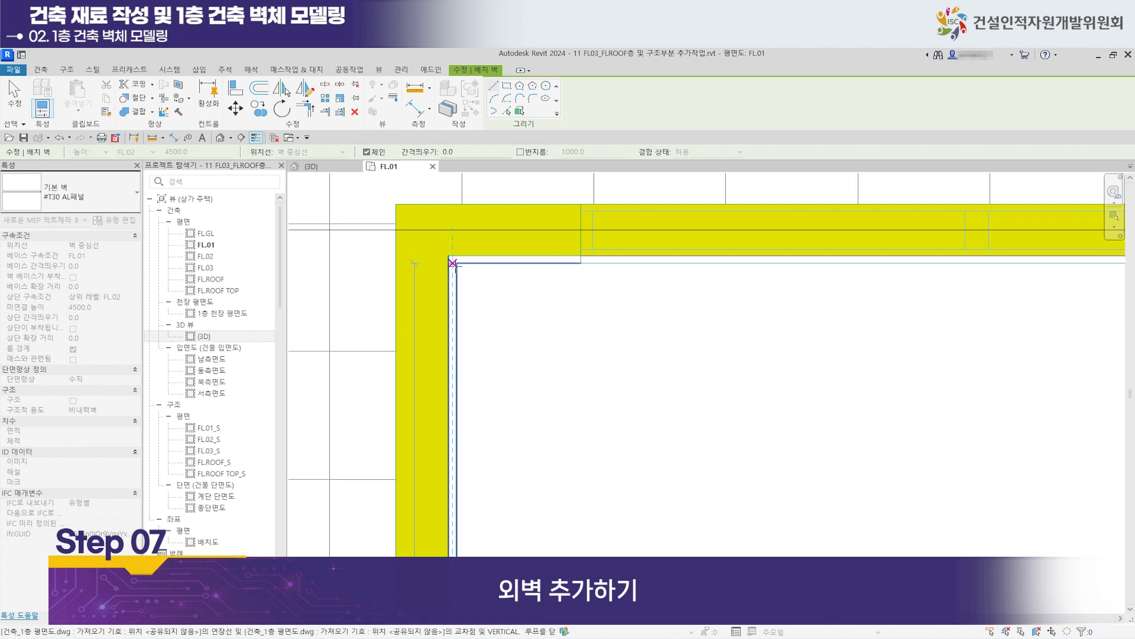
{"action": "scroll", "coordinate": [453, 260], "scroll_direction": "up", "scroll_amount": 2}
{"action": "scroll", "coordinate": [453, 260], "scroll_direction": "up", "scroll_amount": 2}
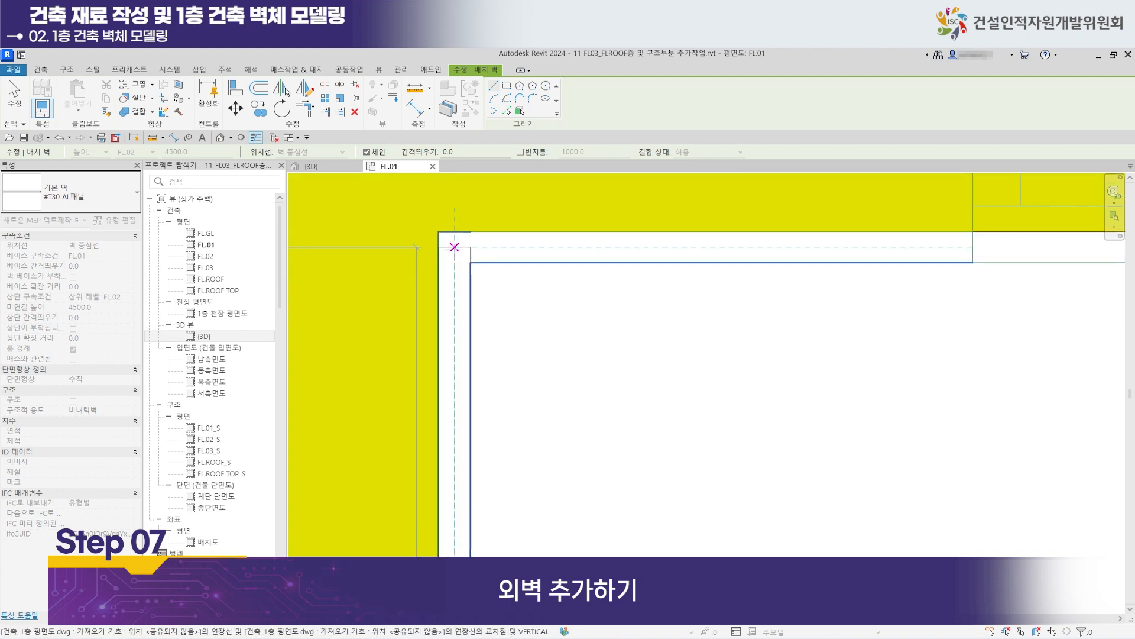
{"action": "left_click", "coordinate": [454, 247]}
Carry the panel wall along the Y3 wall's outer face to just past its east end.
{"action": "scroll", "coordinate": [587, 313], "scroll_direction": "down", "scroll_amount": 2}
{"action": "scroll", "coordinate": [698, 296], "scroll_direction": "down", "scroll_amount": 1}
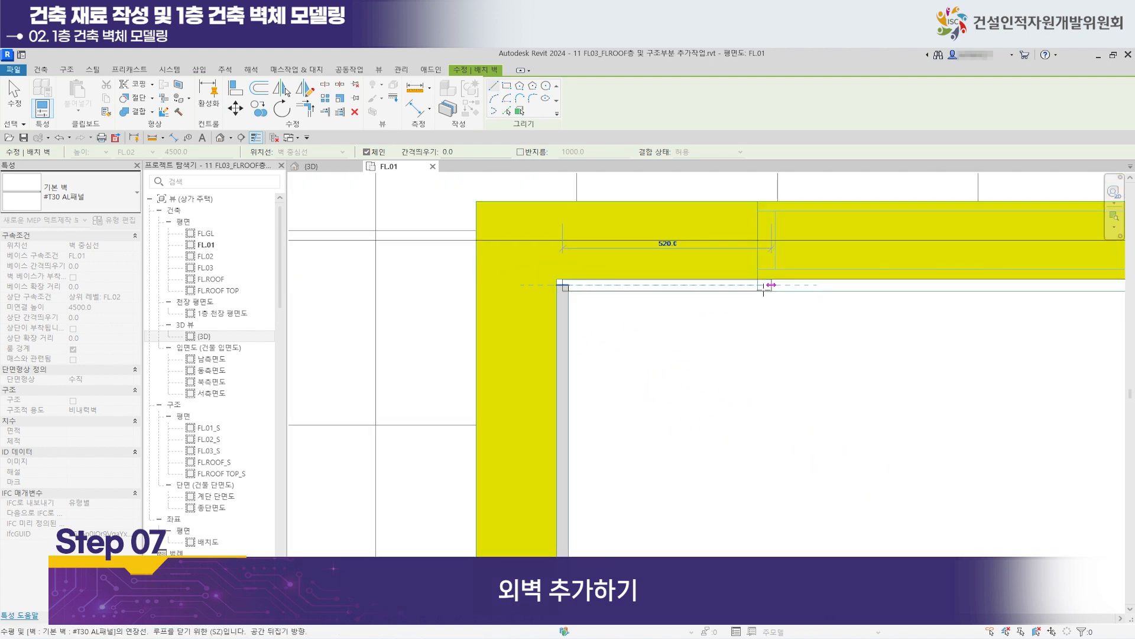
{"action": "middle_click_drag", "start_coordinate": [1064, 297], "coordinate": [545, 295]}
{"action": "scroll", "coordinate": [409, 306], "scroll_direction": "down", "scroll_amount": 4}
{"action": "middle_click_drag", "start_coordinate": [744, 320], "coordinate": [516, 319]}
{"action": "scroll", "coordinate": [732, 332], "scroll_direction": "up", "scroll_amount": 2}
{"action": "middle_click_drag", "start_coordinate": [728, 319], "coordinate": [568, 502]}
{"action": "scroll", "coordinate": [562, 464], "scroll_direction": "down", "scroll_amount": 2}
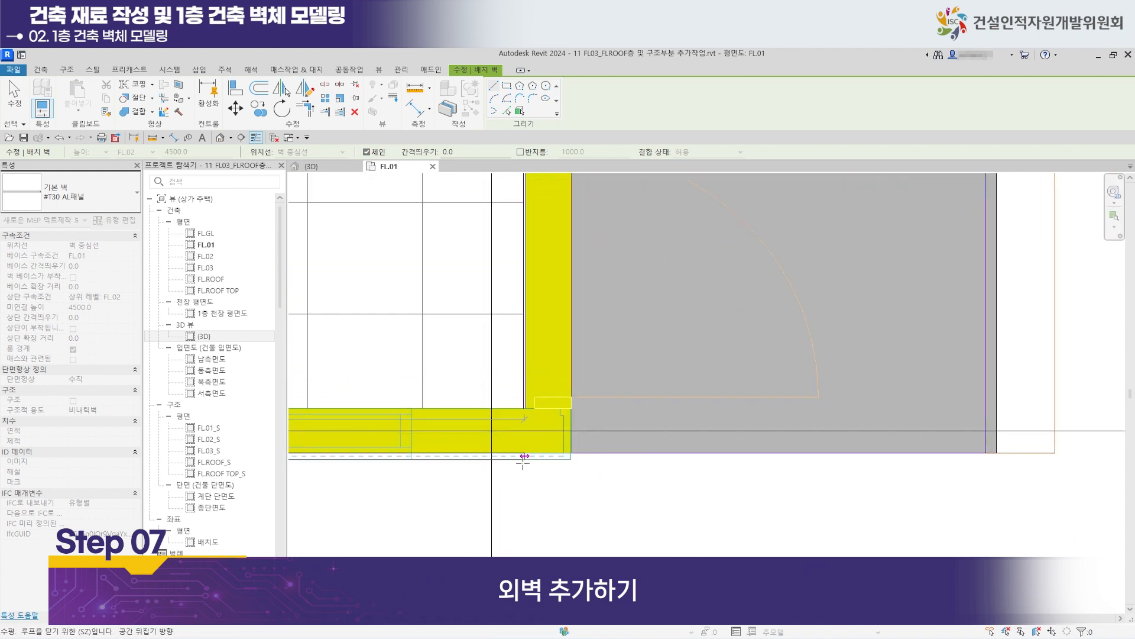
{"action": "scroll", "coordinate": [558, 465], "scroll_direction": "up", "scroll_amount": 3}
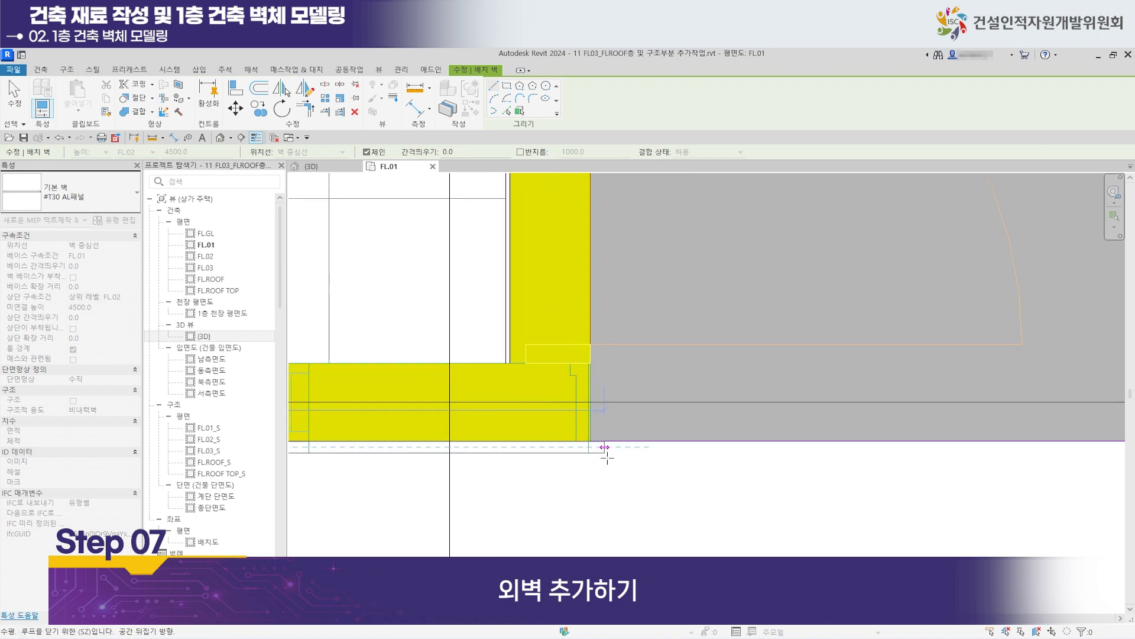
{"action": "left_click", "coordinate": [604, 448]}
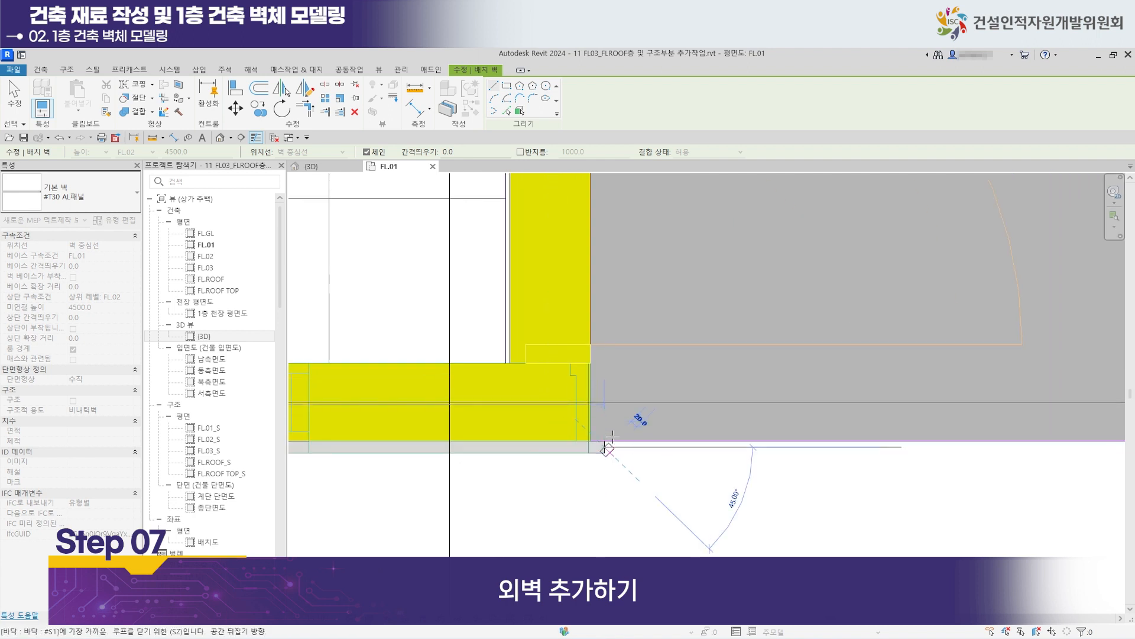
Finish the panel wall with a perpendicular return about 200 mm long at the Y3 wall's east end.
{"action": "scroll", "coordinate": [604, 370], "scroll_direction": "up", "scroll_amount": 3}
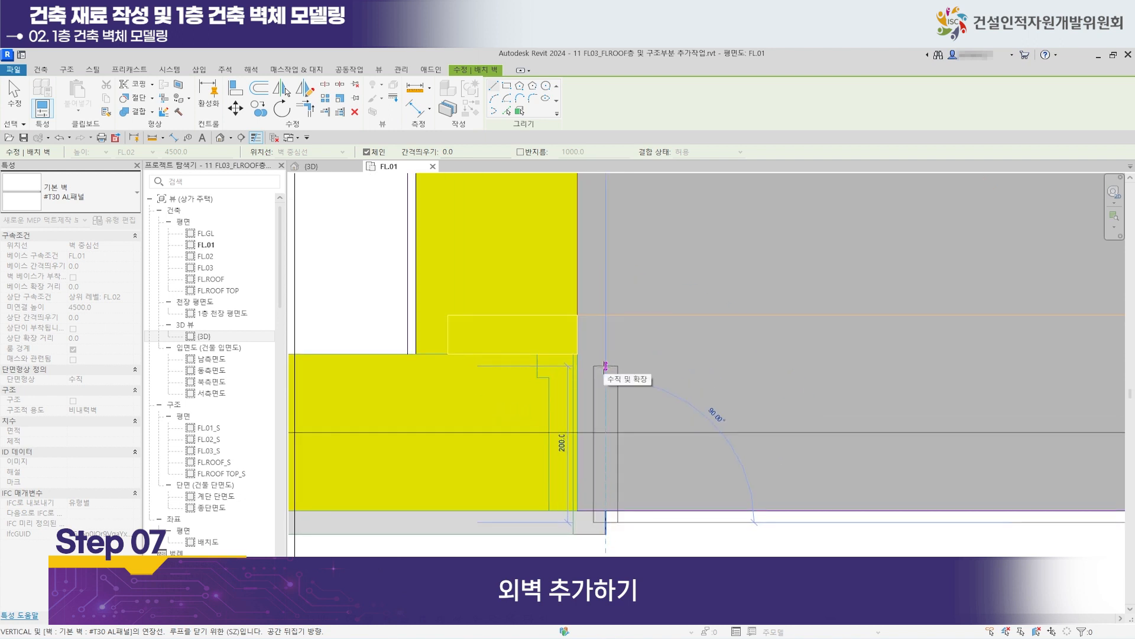
{"action": "left_click", "coordinate": [606, 365]}
{"action": "key", "text": "Escape"}
Disallow the join at the inner end of the short panel wall that closes the Y3 wall's west end.
{"action": "scroll", "coordinate": [665, 521], "scroll_direction": "down", "scroll_amount": 5}
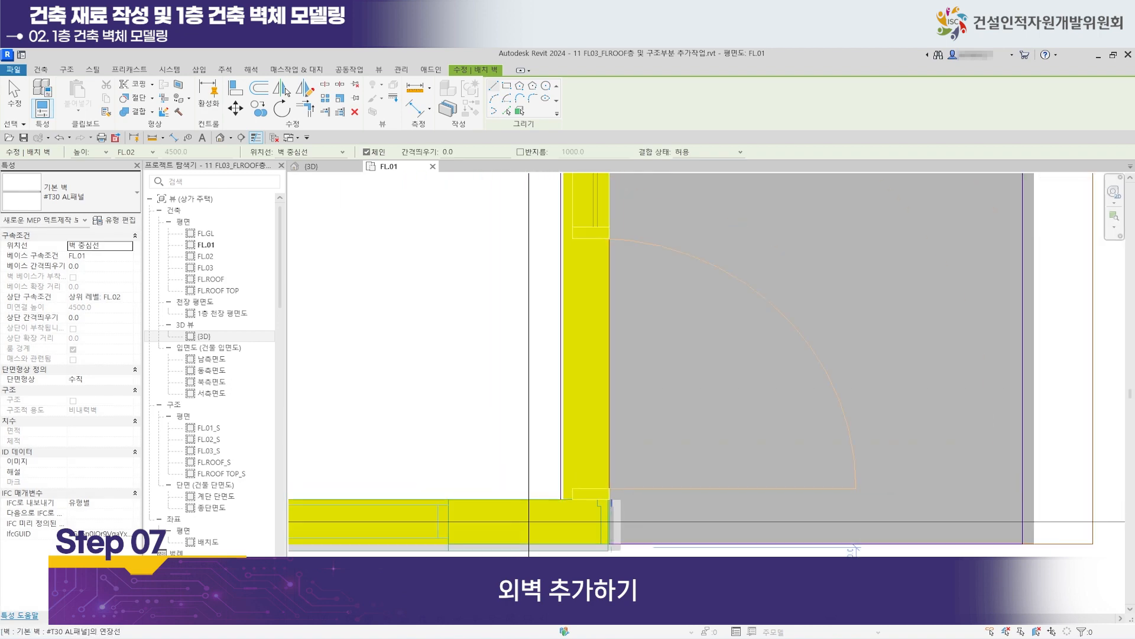
{"action": "scroll", "coordinate": [630, 547], "scroll_direction": "down", "scroll_amount": 4}
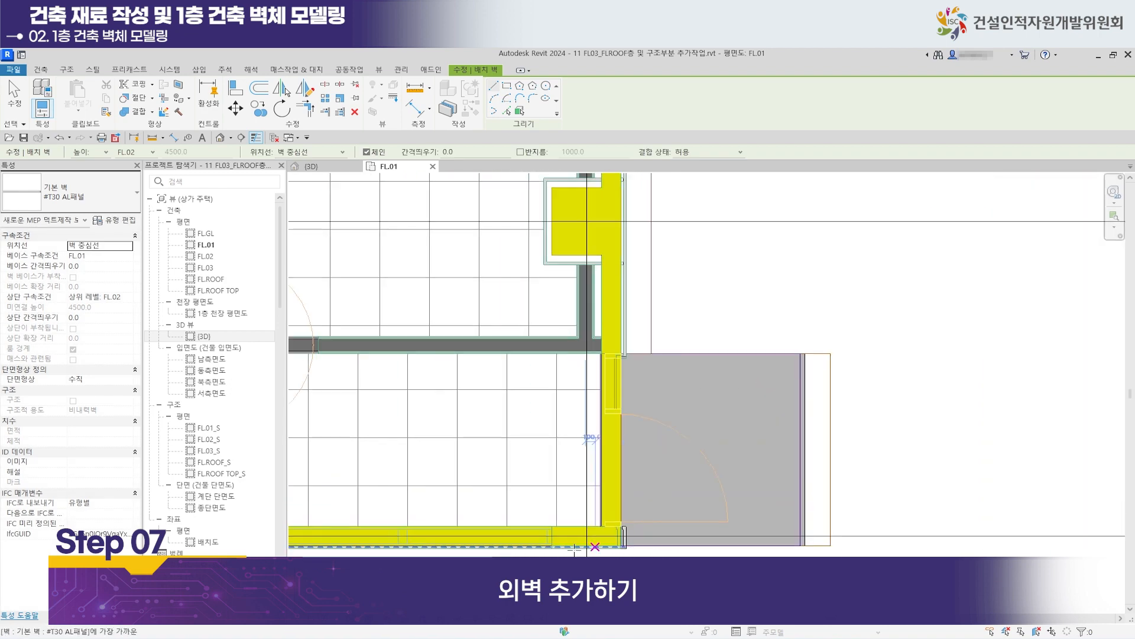
{"action": "middle_click_drag", "start_coordinate": [574, 550], "coordinate": [1100, 481]}
{"action": "scroll", "coordinate": [887, 483], "scroll_direction": "down", "scroll_amount": 3}
{"action": "middle_click_drag", "start_coordinate": [464, 502], "coordinate": [931, 459]}
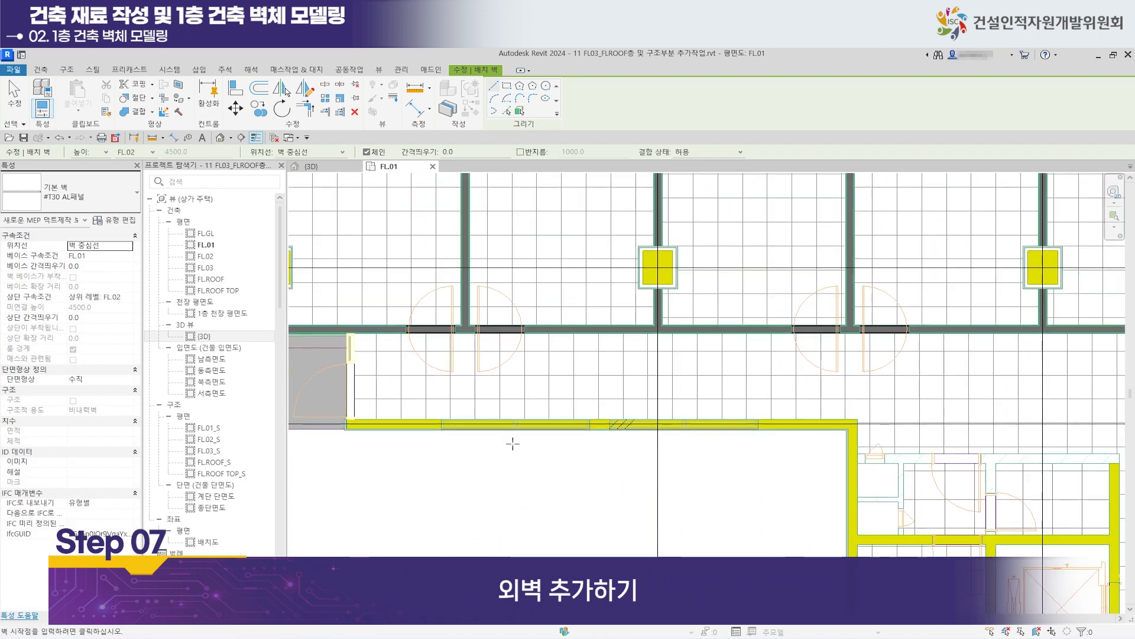
{"action": "scroll", "coordinate": [657, 470], "scroll_direction": "up", "scroll_amount": 8}
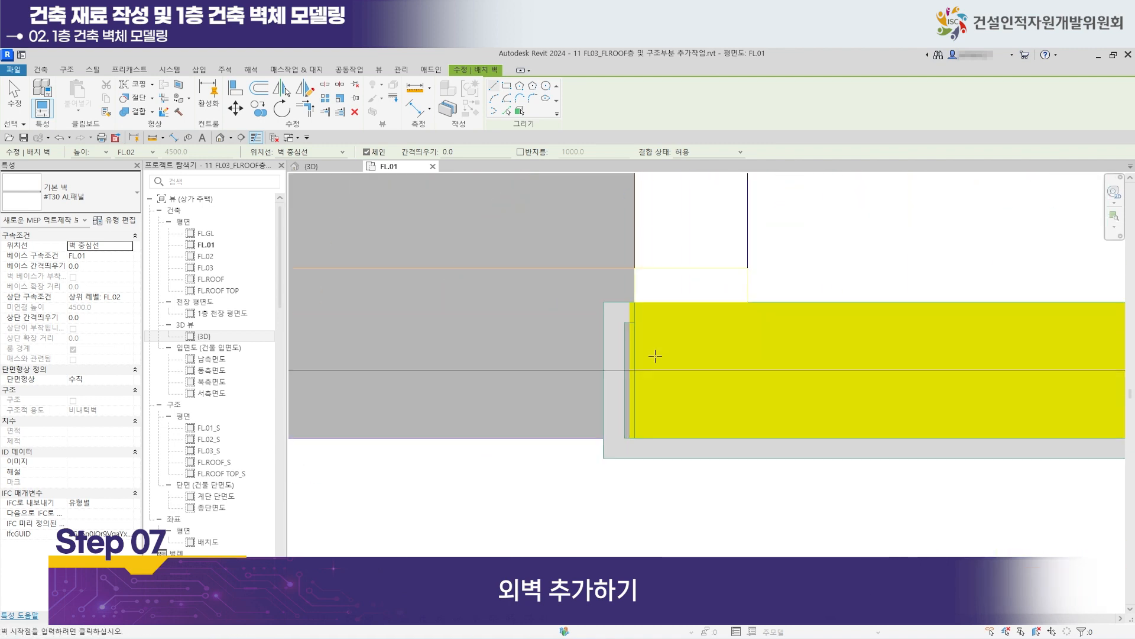
{"action": "scroll", "coordinate": [655, 355], "scroll_direction": "up", "scroll_amount": 2}
{"action": "left_click", "coordinate": [13, 94]}
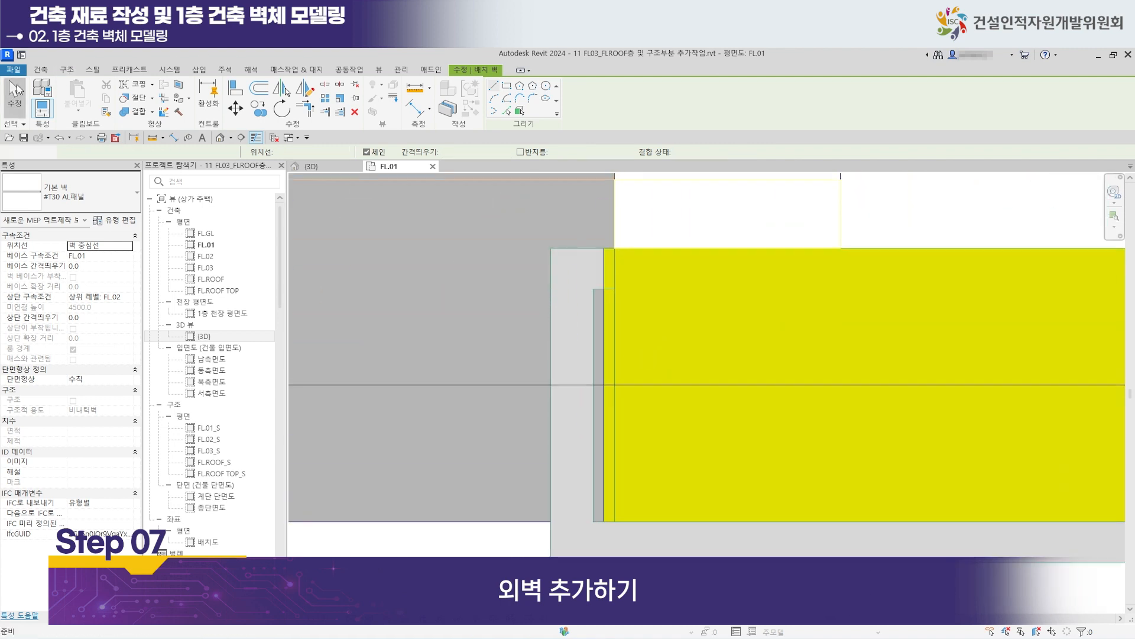
{"action": "left_click", "coordinate": [602, 269]}
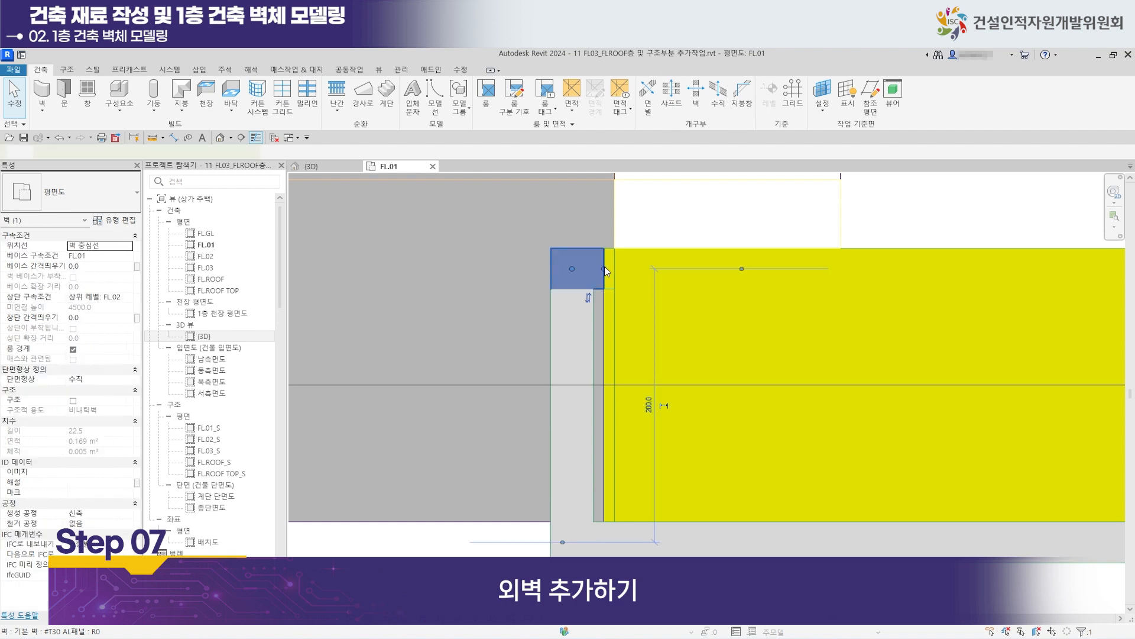
{"action": "right_click", "coordinate": [604, 268]}
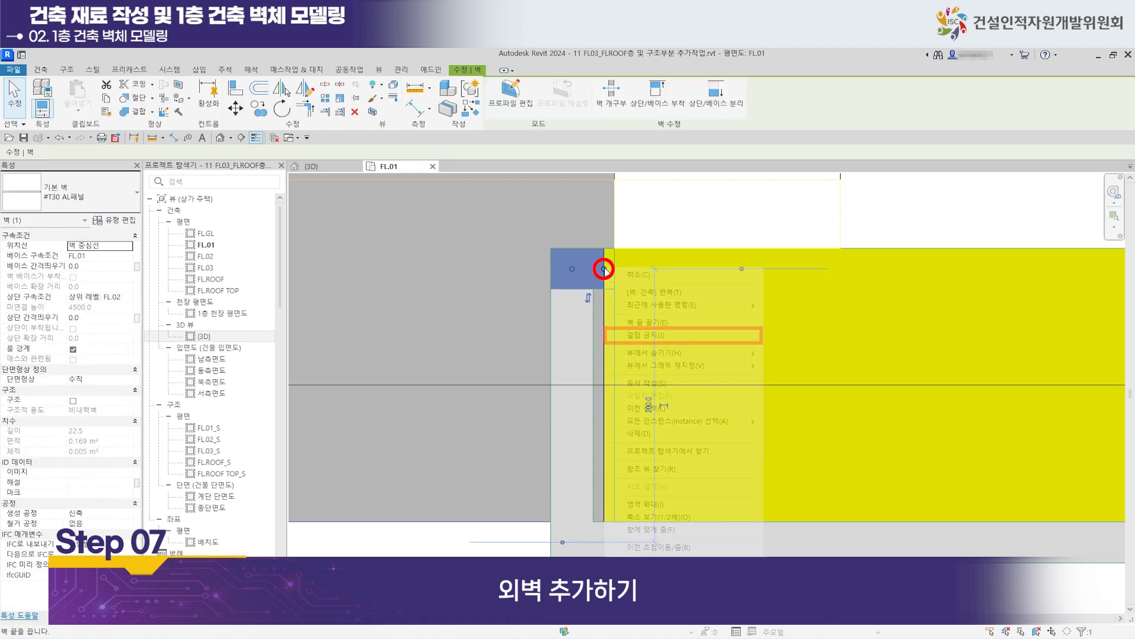
{"action": "left_click", "coordinate": [650, 335]}
Pull back the short panel's inner end and align it with the adjoining wall face at Y3's west end.
{"action": "scroll", "coordinate": [583, 268], "scroll_direction": "up", "scroll_amount": 3}
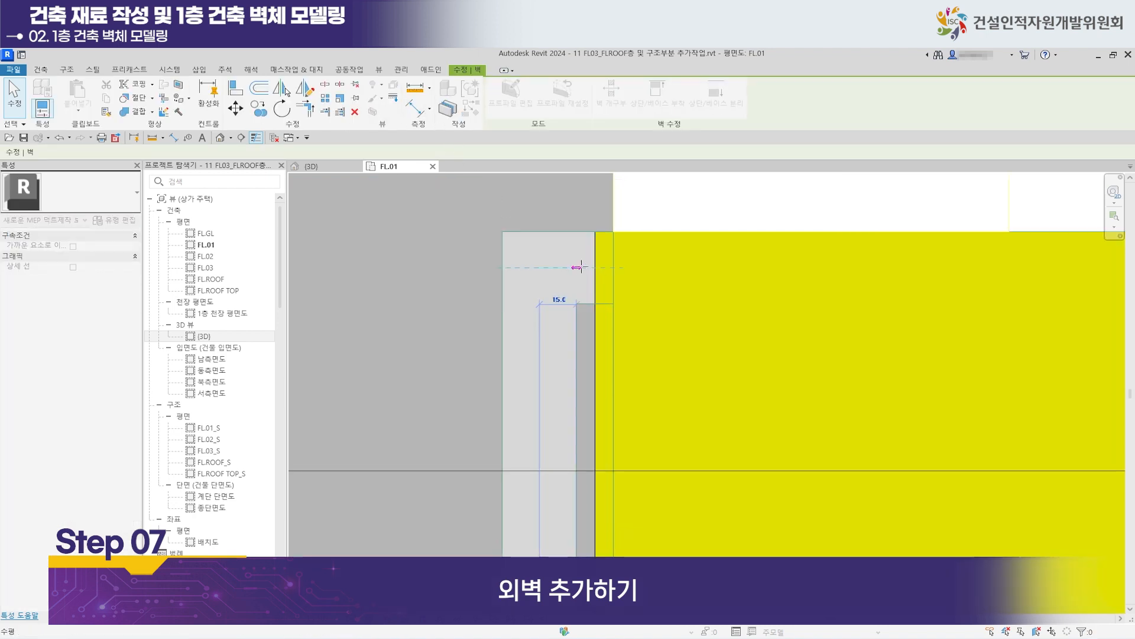
{"action": "left_click_drag", "start_coordinate": [589, 268], "coordinate": [589, 267]}
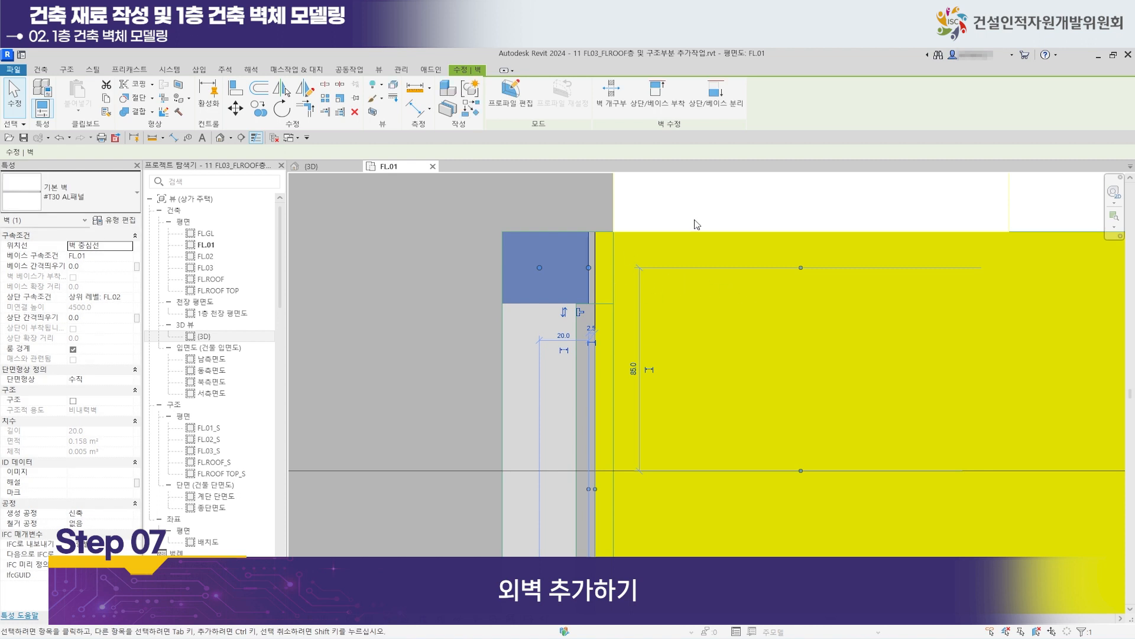
{"action": "key", "text": "a"}
{"action": "key", "text": "l"}
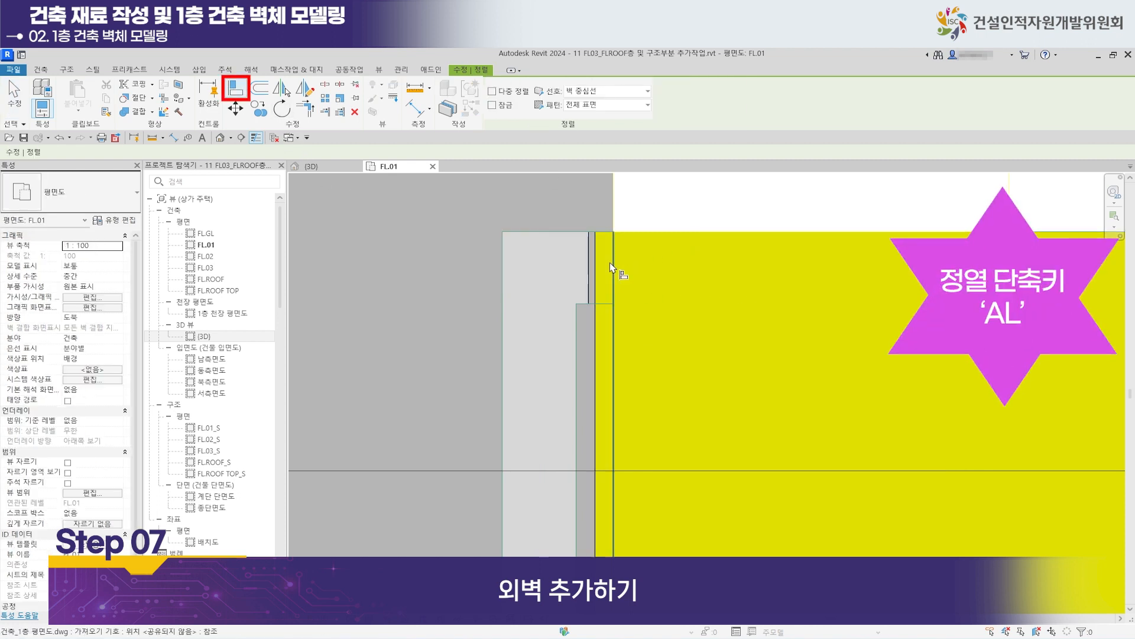
{"action": "left_click", "coordinate": [590, 273]}
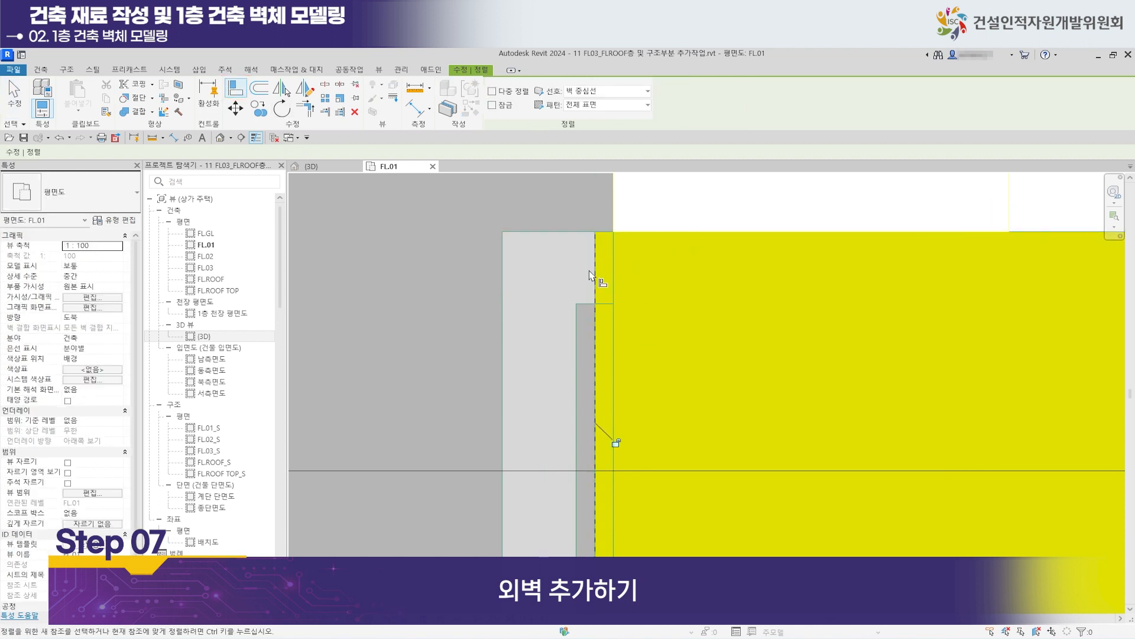
Disallow the join at the inner end of the short #T30 AL패널 wall that closes the Y3 wall's east end beside the entrance door.
{"action": "scroll", "coordinate": [594, 276], "scroll_direction": "down", "scroll_amount": 2}
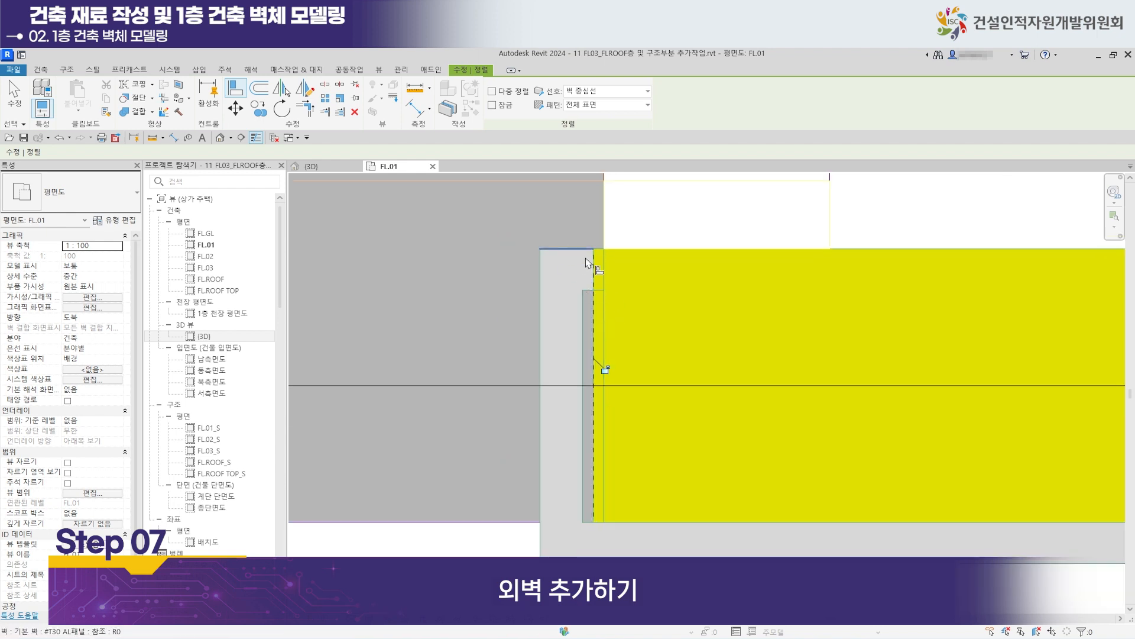
{"action": "scroll", "coordinate": [589, 254], "scroll_direction": "down", "scroll_amount": 2}
{"action": "scroll", "coordinate": [684, 353], "scroll_direction": "down", "scroll_amount": 2}
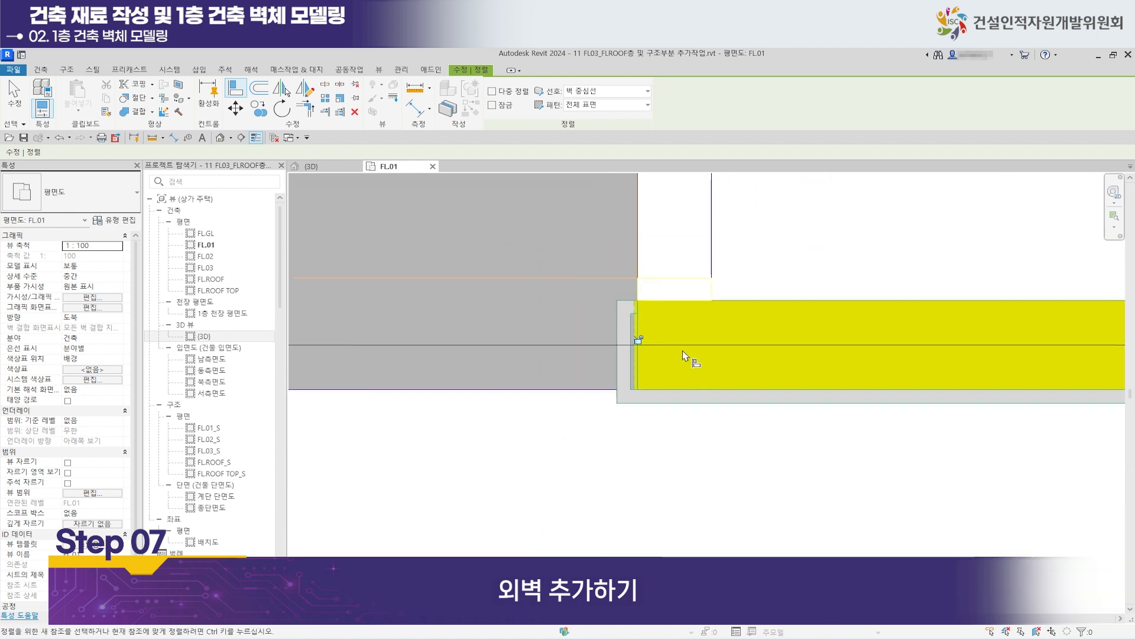
{"action": "scroll", "coordinate": [769, 343], "scroll_direction": "down", "scroll_amount": 4}
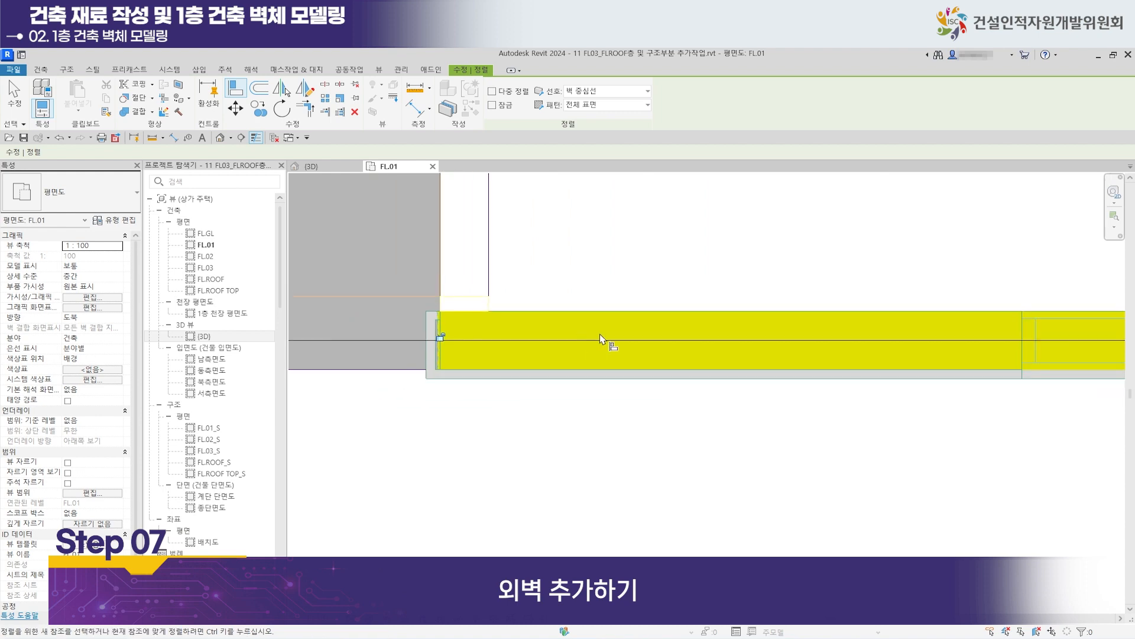
{"action": "middle_click_drag", "start_coordinate": [742, 323], "coordinate": [256, 304]}
{"action": "scroll", "coordinate": [758, 323], "scroll_direction": "up", "scroll_amount": 2}
{"action": "middle_click_drag", "start_coordinate": [759, 319], "coordinate": [391, 119]}
{"action": "scroll", "coordinate": [650, 266], "scroll_direction": "down", "scroll_amount": 2}
{"action": "scroll", "coordinate": [664, 272], "scroll_direction": "down", "scroll_amount": 2}
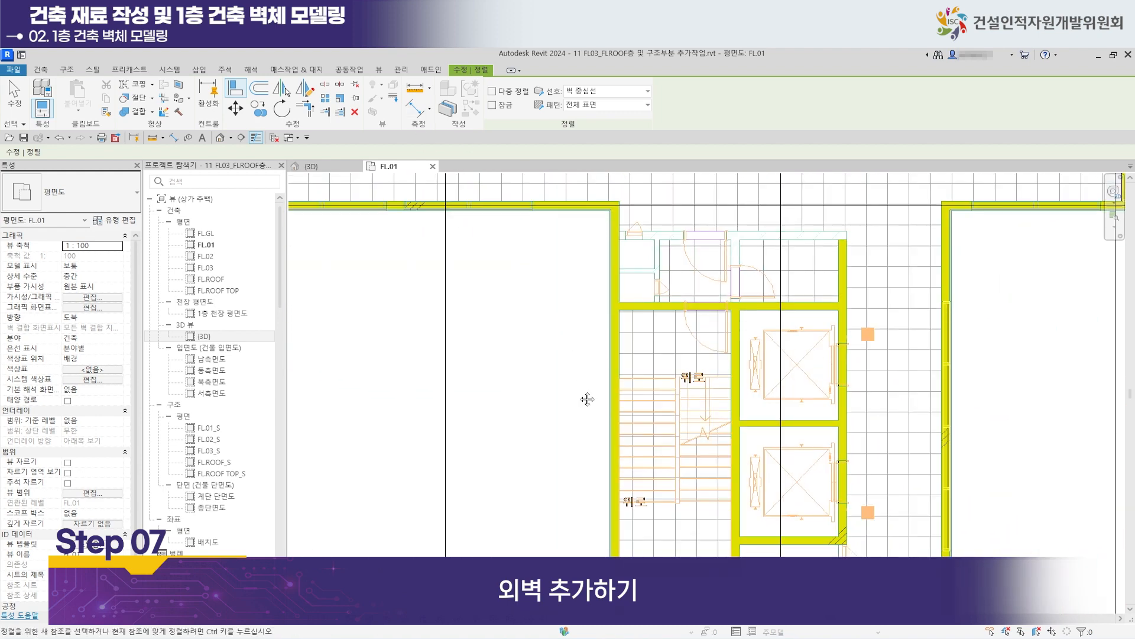
{"action": "middle_click_drag", "start_coordinate": [587, 398], "coordinate": [411, 92]}
{"action": "middle_click_drag", "start_coordinate": [819, 280], "coordinate": [676, 408]}
{"action": "scroll", "coordinate": [676, 408], "scroll_direction": "down", "scroll_amount": 1}
{"action": "scroll", "coordinate": [685, 254], "scroll_direction": "up", "scroll_amount": 2}
{"action": "middle_click_drag", "start_coordinate": [685, 255], "coordinate": [669, 470]}
{"action": "middle_click_drag", "start_coordinate": [933, 255], "coordinate": [593, 382]}
{"action": "scroll", "coordinate": [593, 381], "scroll_direction": "up", "scroll_amount": 2}
{"action": "middle_click_drag", "start_coordinate": [503, 218], "coordinate": [591, 416]}
{"action": "scroll", "coordinate": [554, 492], "scroll_direction": "up", "scroll_amount": 2}
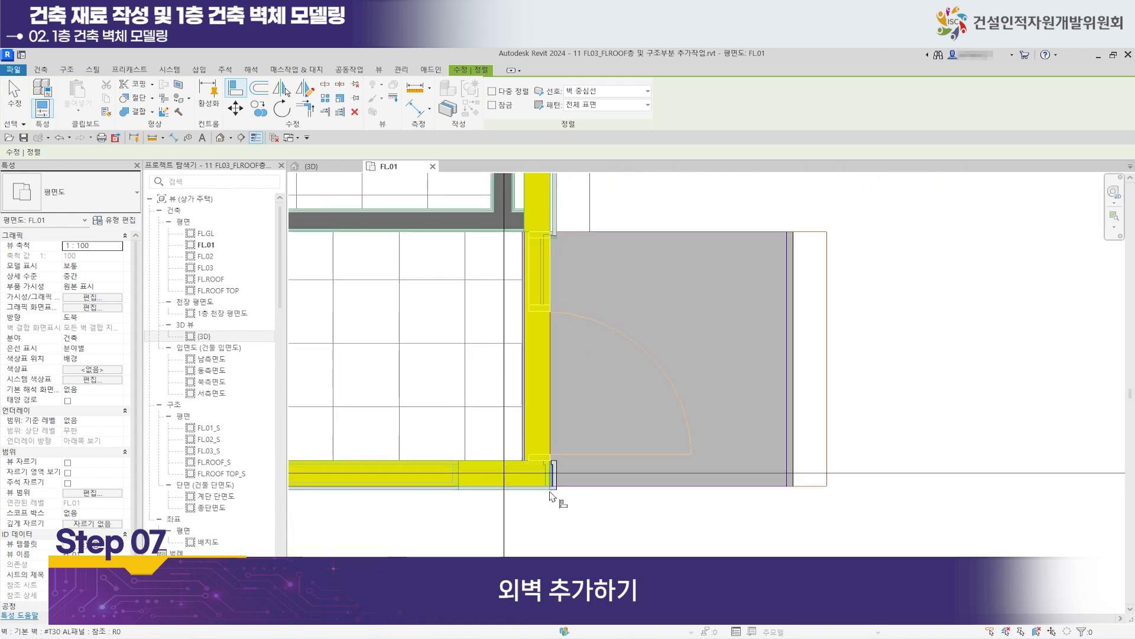
{"action": "scroll", "coordinate": [547, 475], "scroll_direction": "up", "scroll_amount": 3}
{"action": "left_click", "coordinate": [547, 479]}
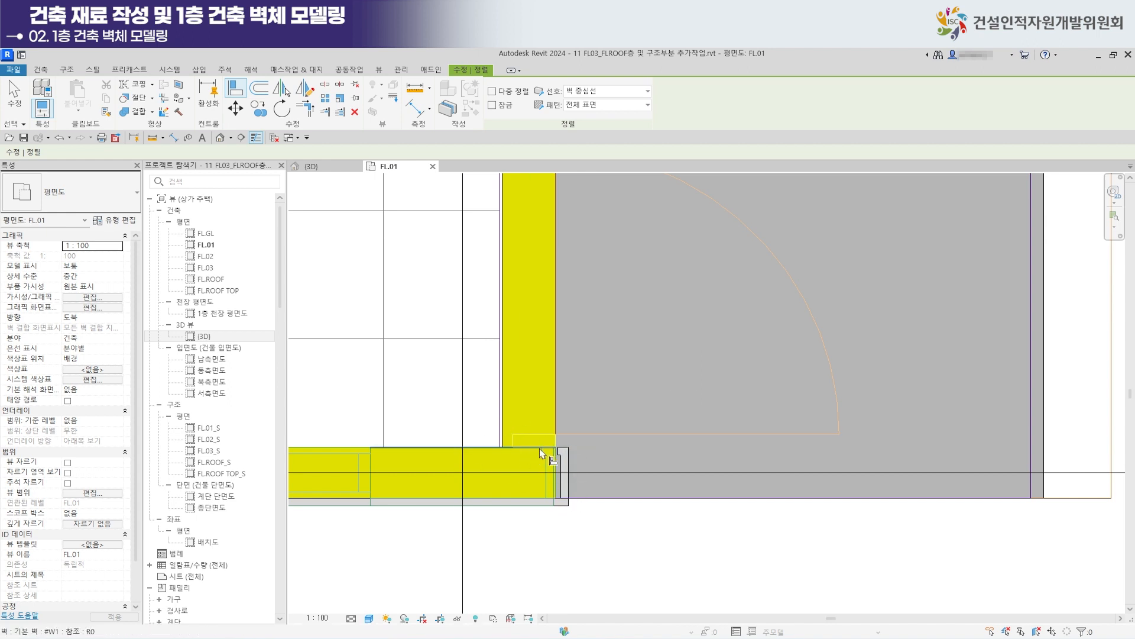
{"action": "scroll", "coordinate": [566, 387], "scroll_direction": "up", "scroll_amount": 4}
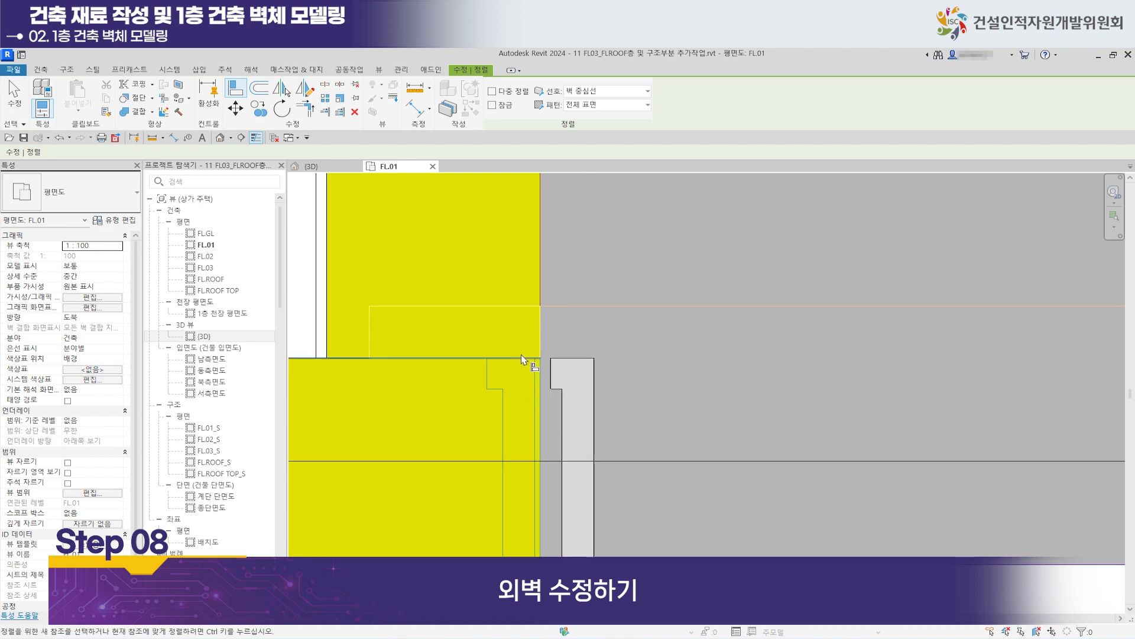
{"action": "left_click", "coordinate": [24, 100]}
{"action": "left_click", "coordinate": [551, 373]}
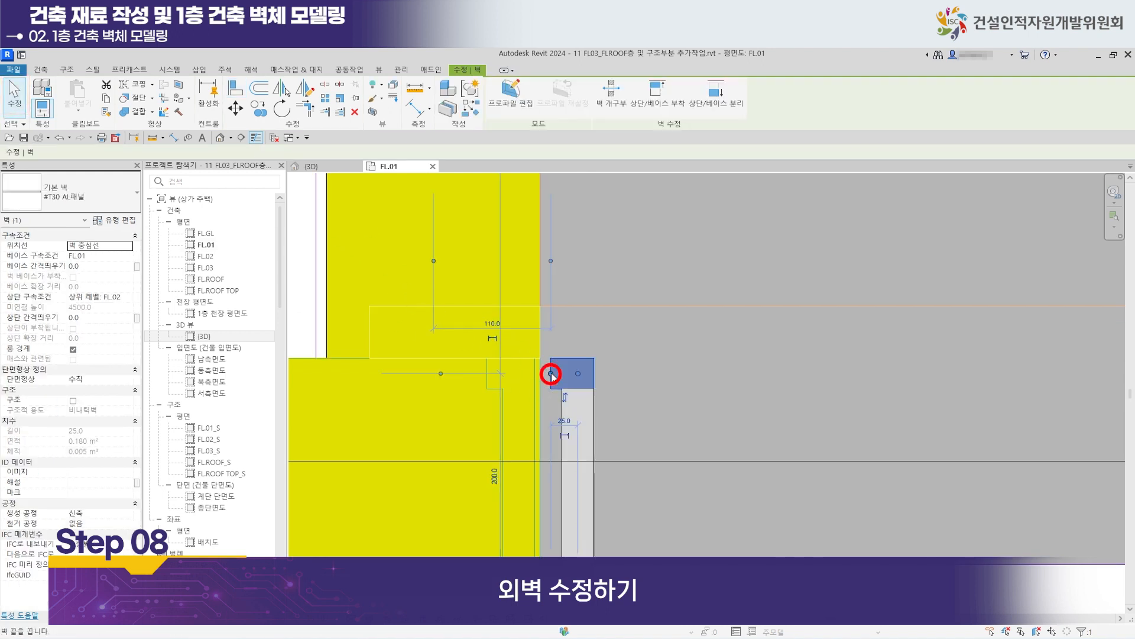
{"action": "right_click", "coordinate": [552, 374]}
{"action": "left_click", "coordinate": [581, 382]}
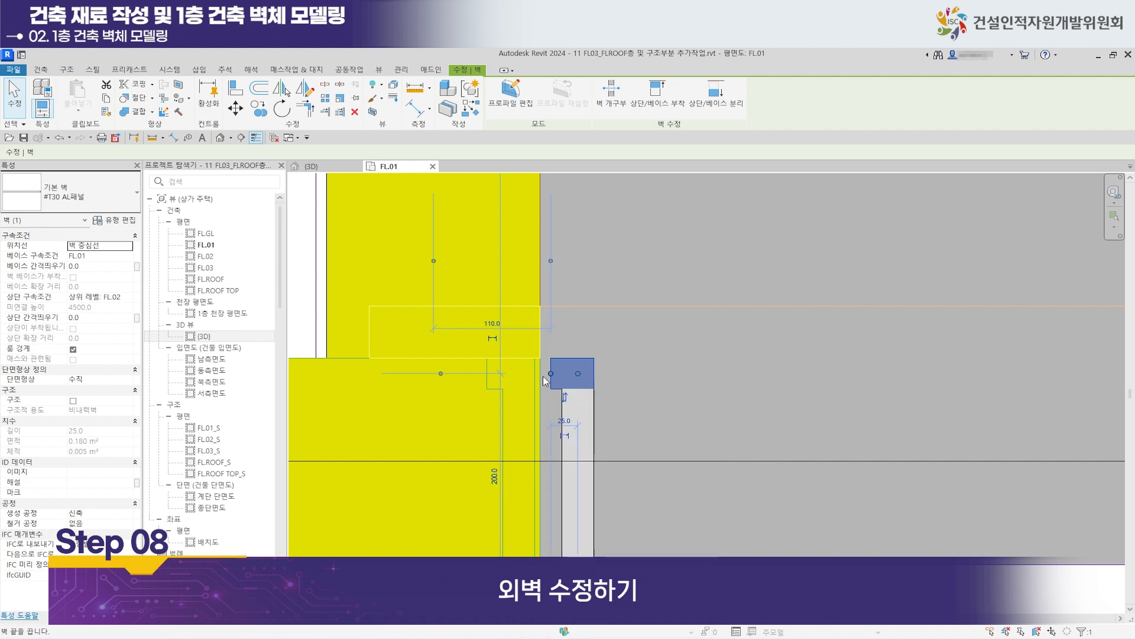
Align the inner end of the short panel at Y3's east end with the outer face of the adjoining door wall.
{"action": "key", "text": "a"}
{"action": "key", "text": "l"}
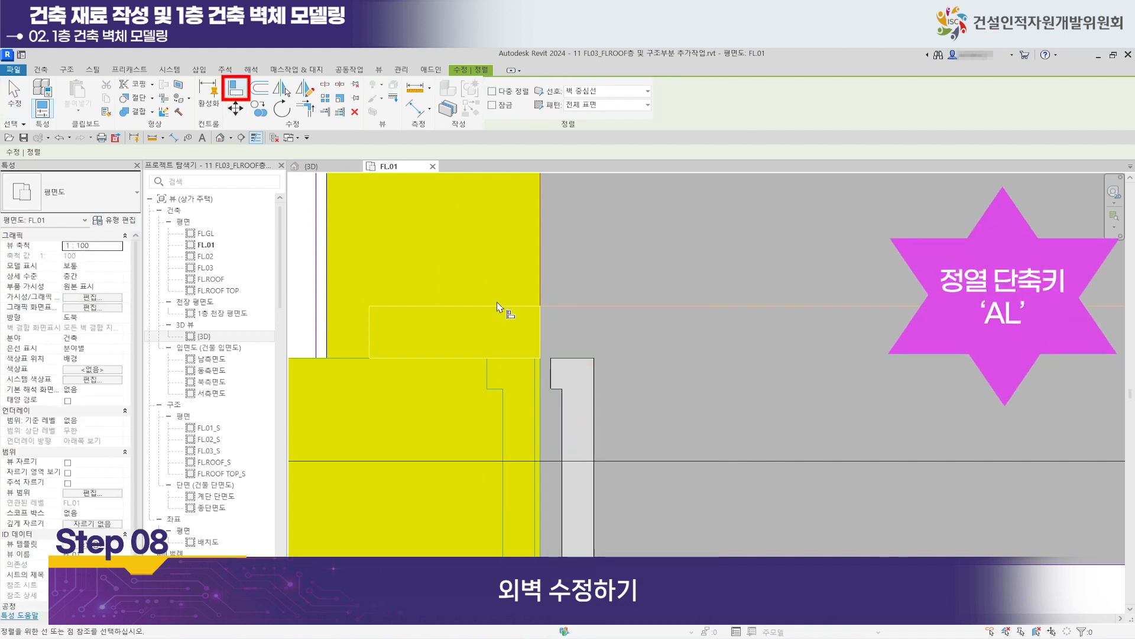
{"action": "left_click", "coordinate": [539, 381]}
{"action": "left_click", "coordinate": [552, 380]}
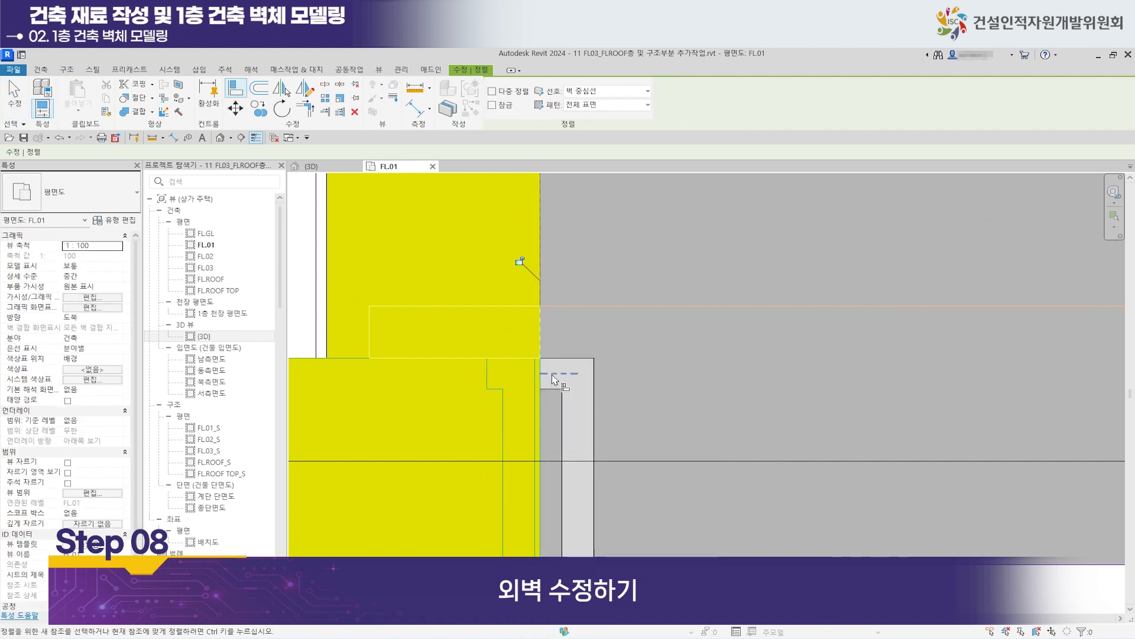
Align the outer face of the east return panel with the outer face of the panel wall on the far side of the entrance.
{"action": "scroll", "coordinate": [545, 401], "scroll_direction": "down", "scroll_amount": 8}
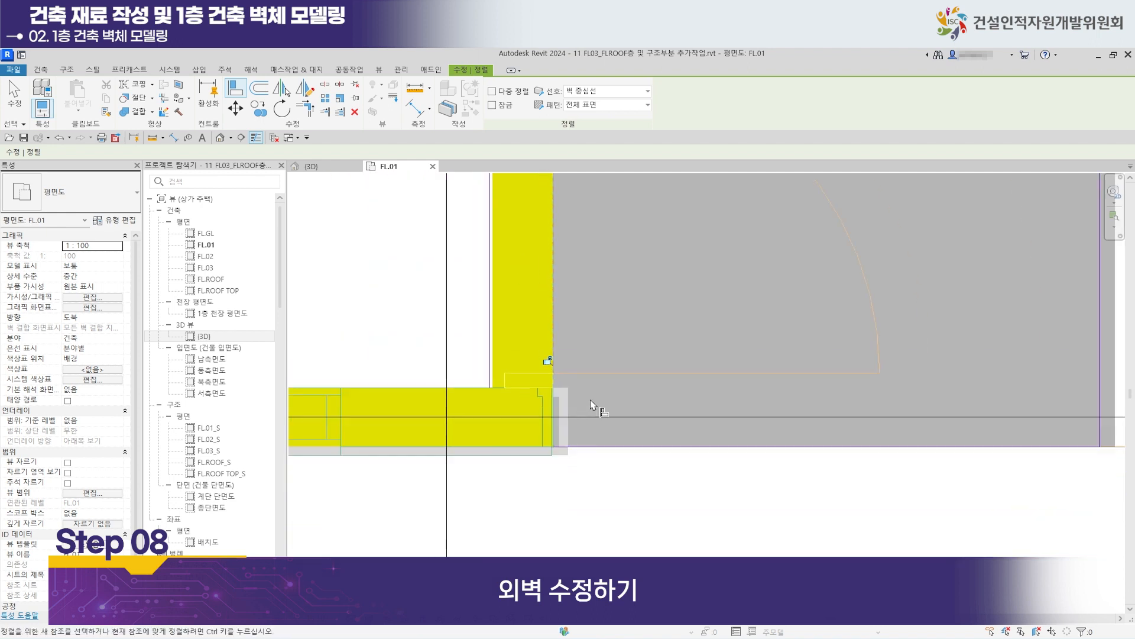
{"action": "middle_click_drag", "start_coordinate": [607, 381], "coordinate": [589, 449]}
{"action": "middle_click_drag", "start_coordinate": [570, 312], "coordinate": [570, 355]}
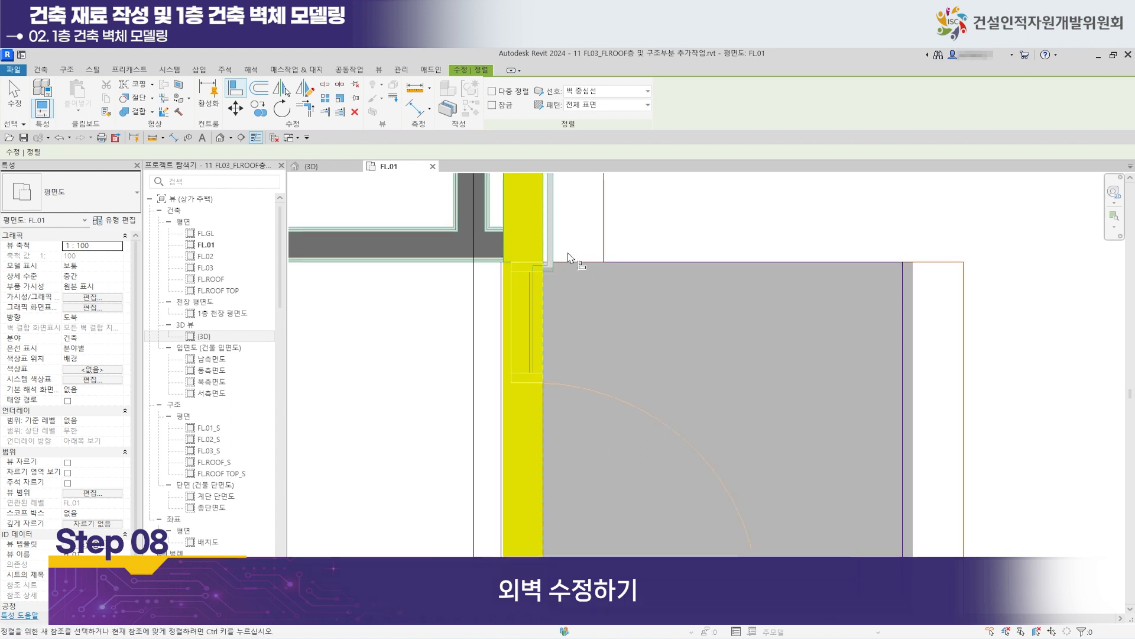
{"action": "scroll", "coordinate": [556, 332], "scroll_direction": "down", "scroll_amount": 1}
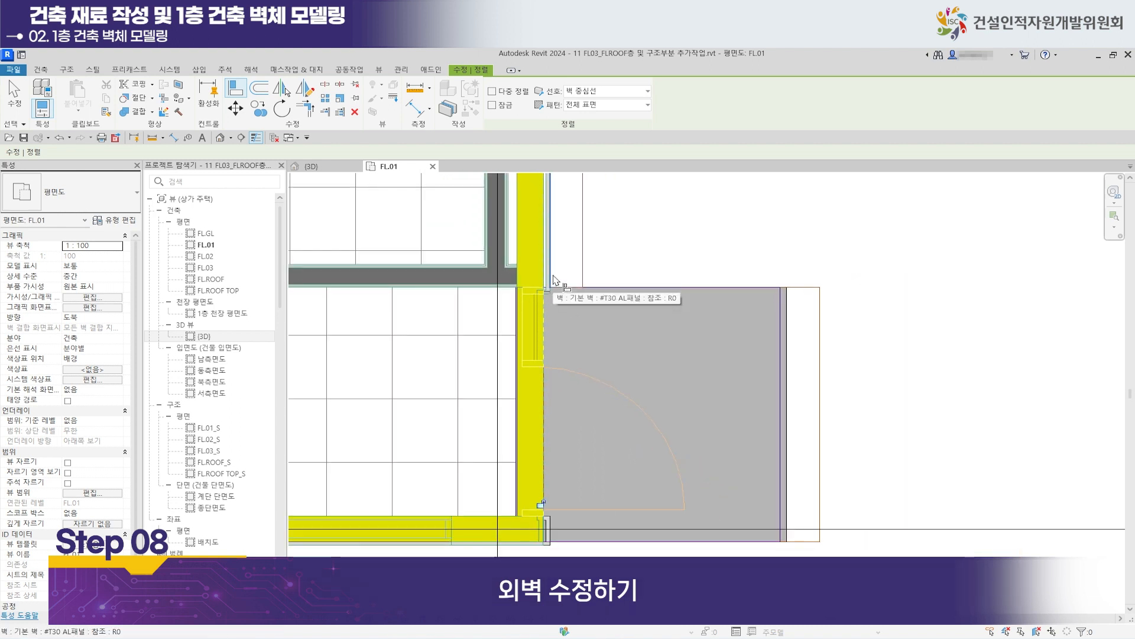
{"action": "left_click", "coordinate": [554, 279]}
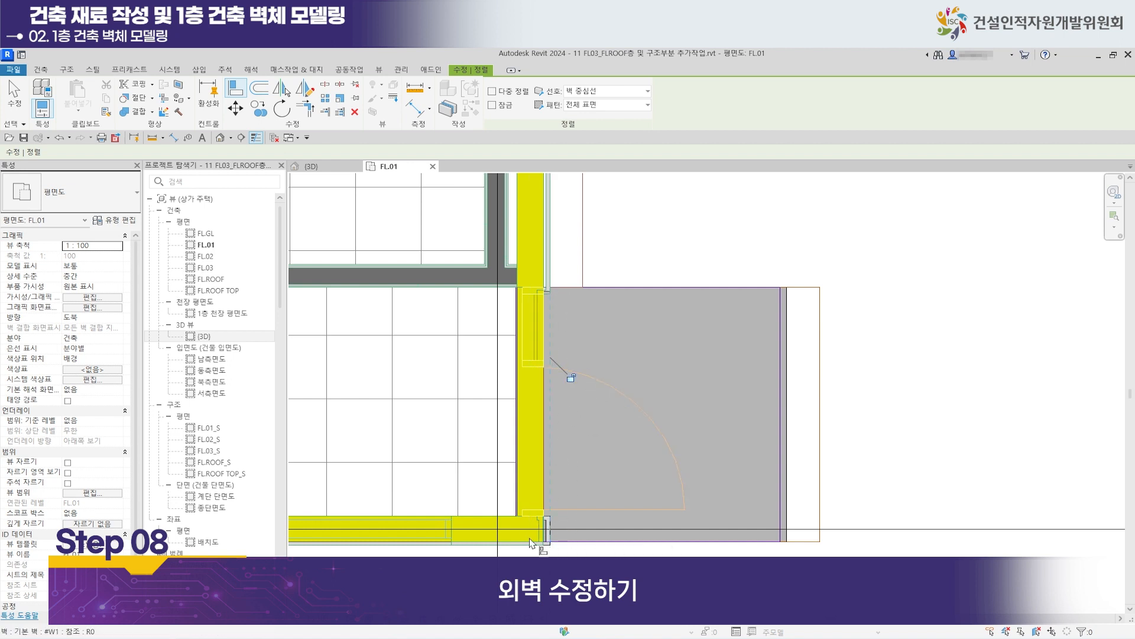
{"action": "left_click", "coordinate": [544, 537]}
Examine the aligned return panel and its end joins at the corner below the entrance door.
{"action": "scroll", "coordinate": [558, 553], "scroll_direction": "up", "scroll_amount": 3}
{"action": "scroll", "coordinate": [532, 470], "scroll_direction": "up", "scroll_amount": 2}
{"action": "scroll", "coordinate": [529, 466], "scroll_direction": "up", "scroll_amount": 5}
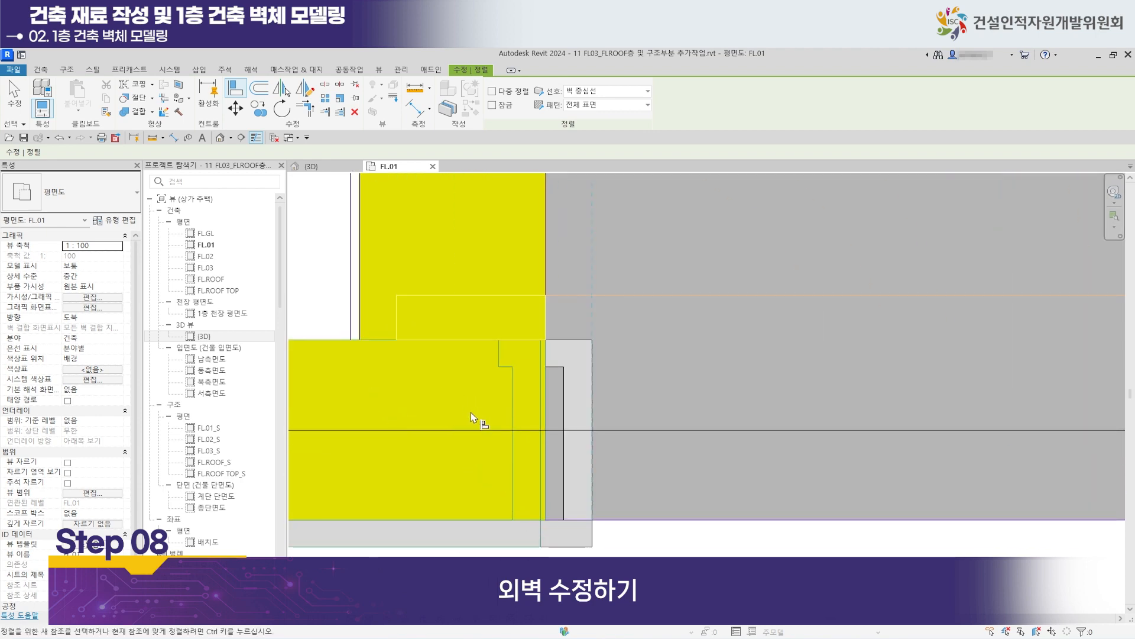
{"action": "scroll", "coordinate": [473, 417], "scroll_direction": "down", "scroll_amount": 2}
{"action": "scroll", "coordinate": [539, 430], "scroll_direction": "down", "scroll_amount": 5}
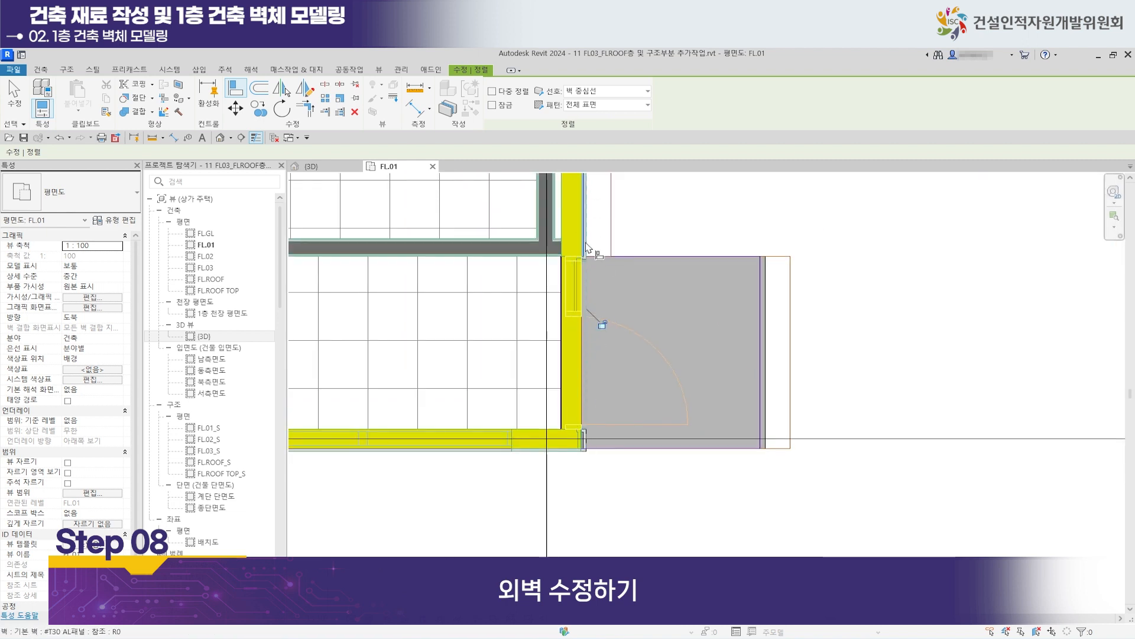
{"action": "scroll", "coordinate": [592, 247], "scroll_direction": "up", "scroll_amount": 2}
{"action": "middle_click_drag", "start_coordinate": [584, 348], "coordinate": [558, 182]}
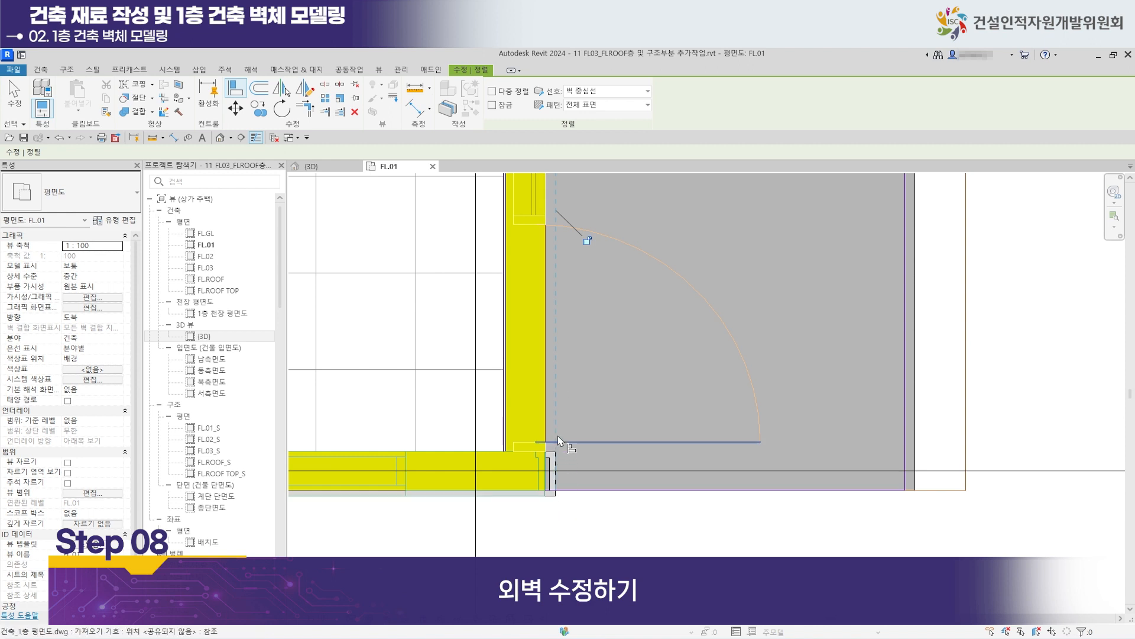
{"action": "scroll", "coordinate": [560, 493], "scroll_direction": "down", "scroll_amount": 2}
{"action": "scroll", "coordinate": [554, 508], "scroll_direction": "up", "scroll_amount": 2}
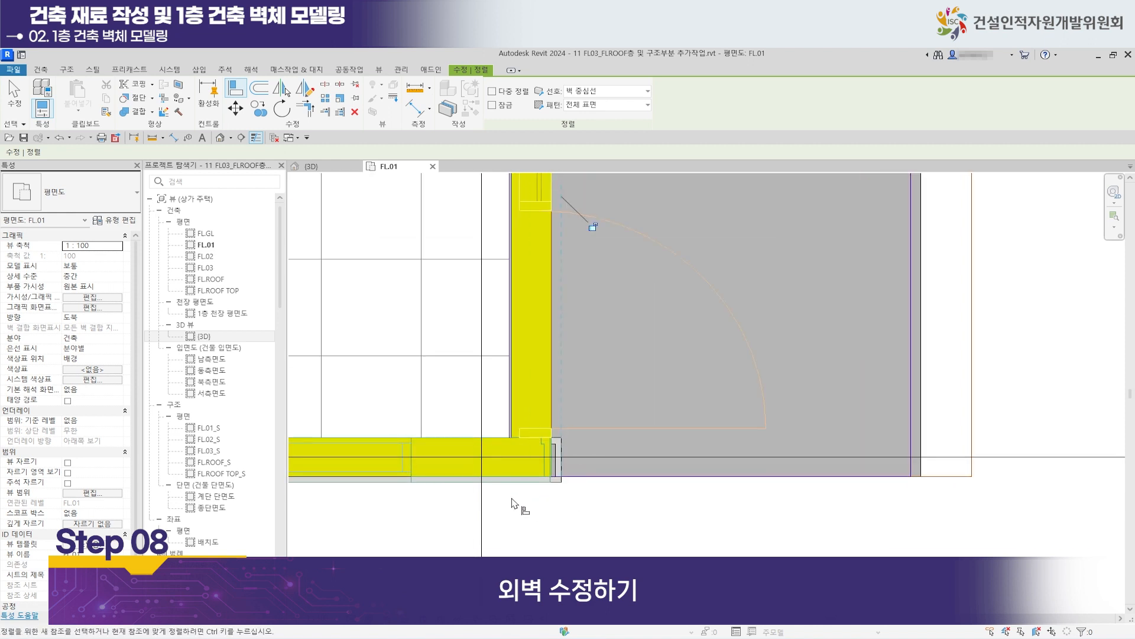
{"action": "scroll", "coordinate": [510, 486], "scroll_direction": "up", "scroll_amount": 2}
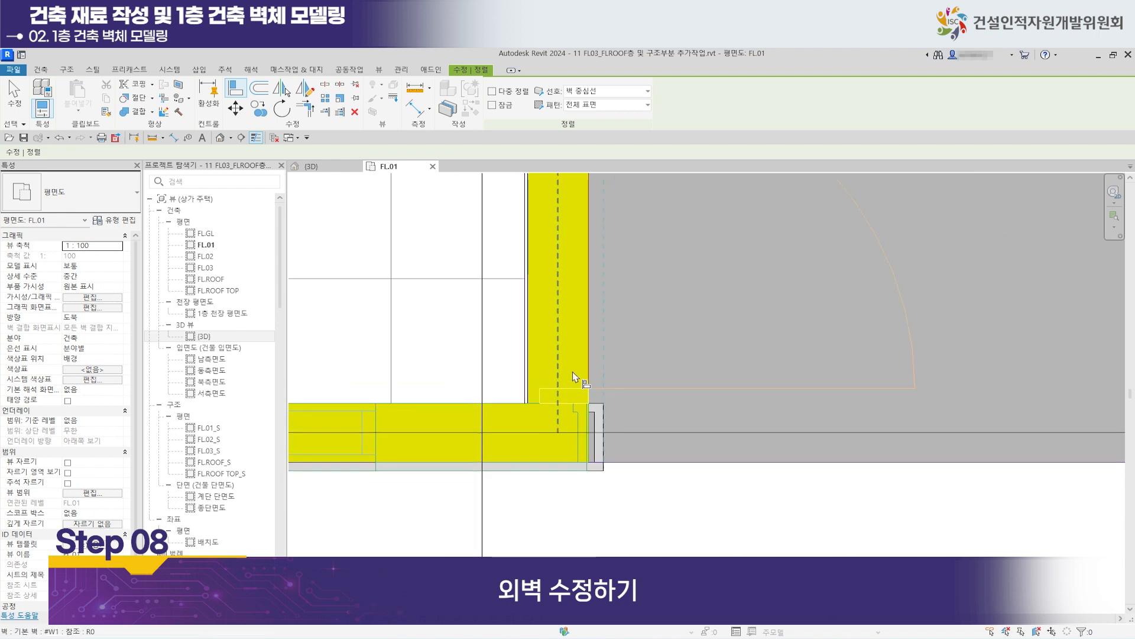
{"action": "scroll", "coordinate": [571, 459], "scroll_direction": "down", "scroll_amount": 1}
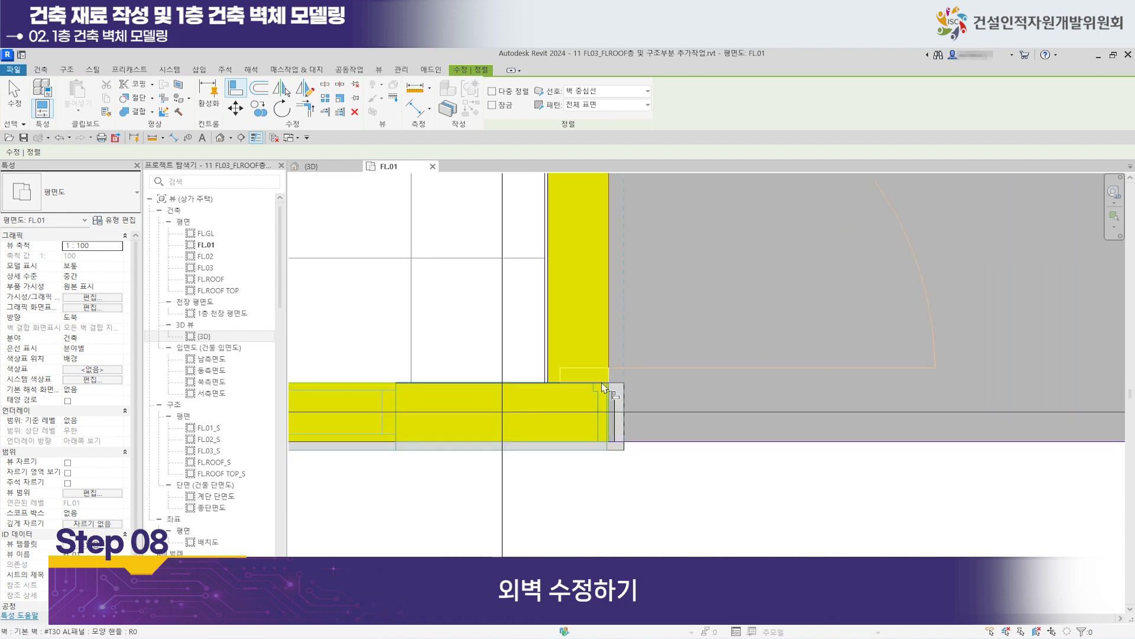
{"action": "scroll", "coordinate": [612, 403], "scroll_direction": "up", "scroll_amount": 2}
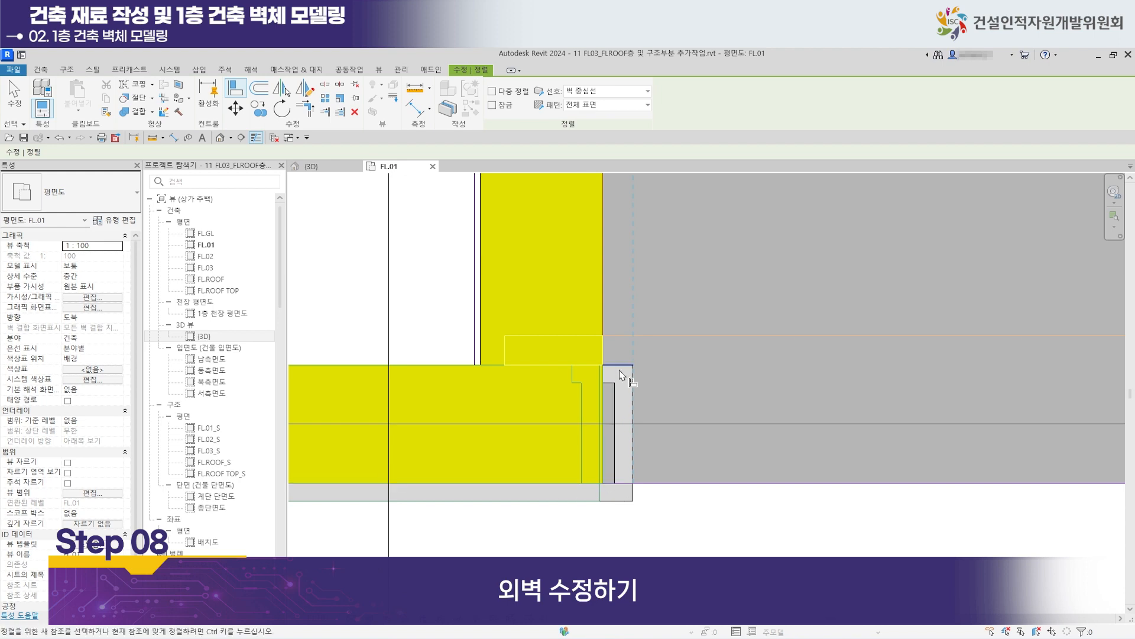
{"action": "scroll", "coordinate": [648, 442], "scroll_direction": "down", "scroll_amount": 4}
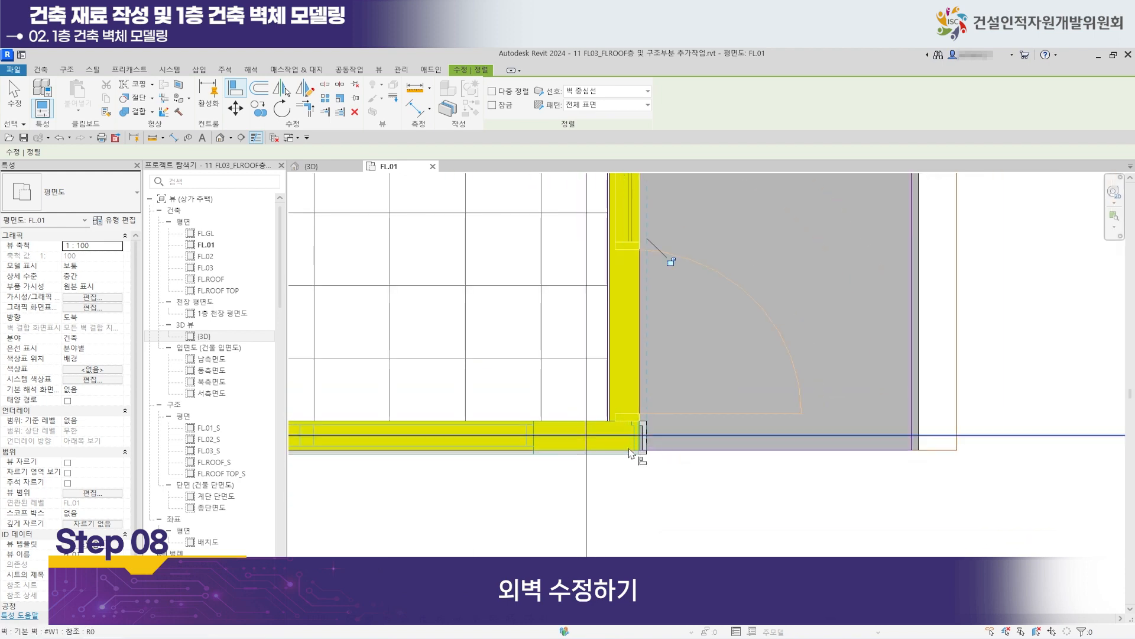
Open the 3D view and inspect the panel walls around the stair core and the closed west end of the Y3 wall.
{"action": "left_click", "coordinate": [334, 172]}
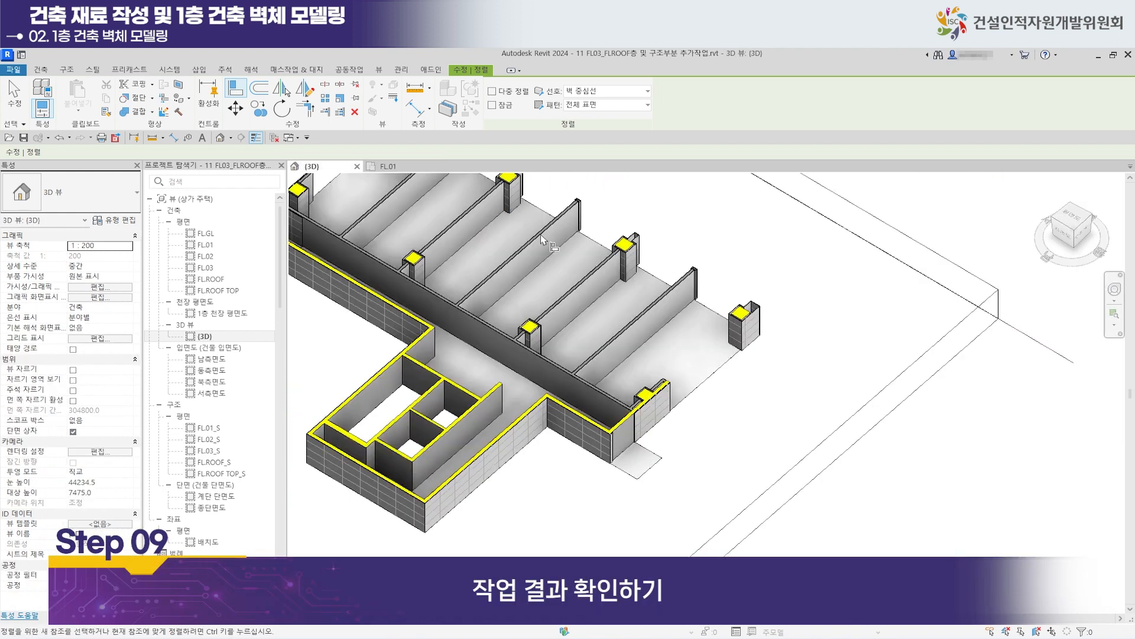
{"action": "scroll", "coordinate": [504, 492], "scroll_direction": "up", "scroll_amount": 5}
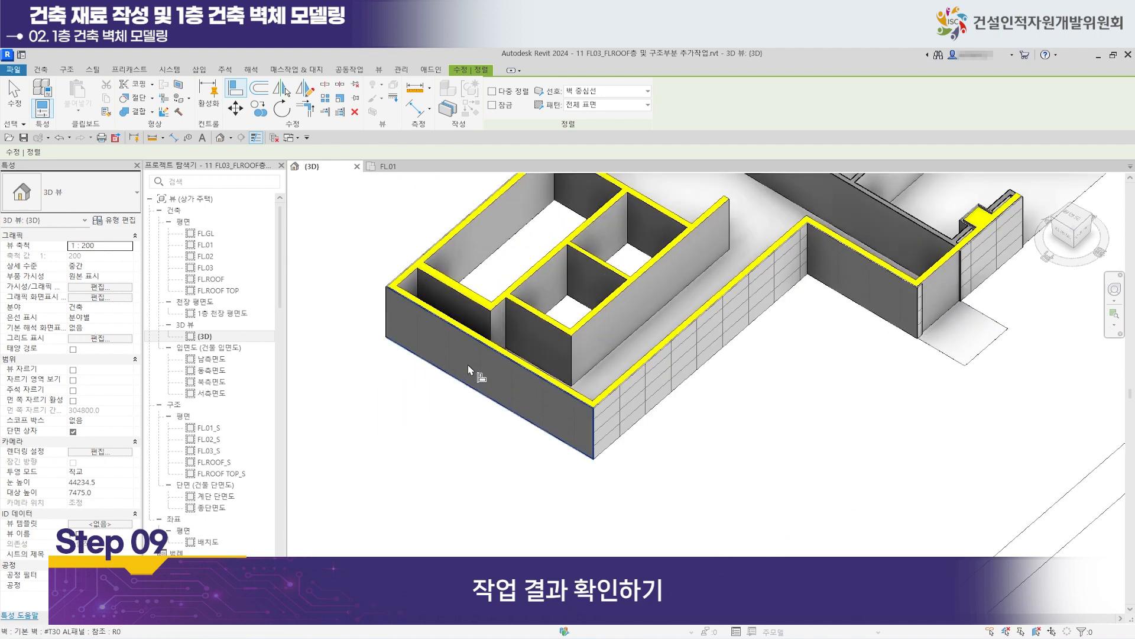
{"action": "scroll", "coordinate": [530, 393], "scroll_direction": "up", "scroll_amount": 4}
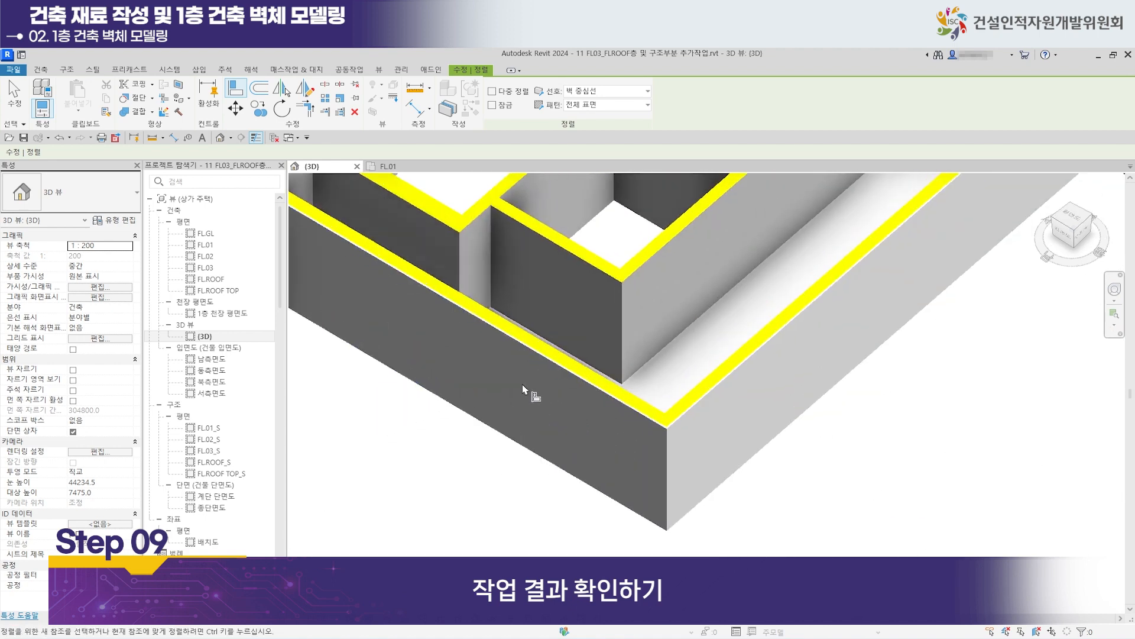
{"action": "middle_click_drag", "start_coordinate": [381, 436], "coordinate": [565, 456], "text": "shift"}
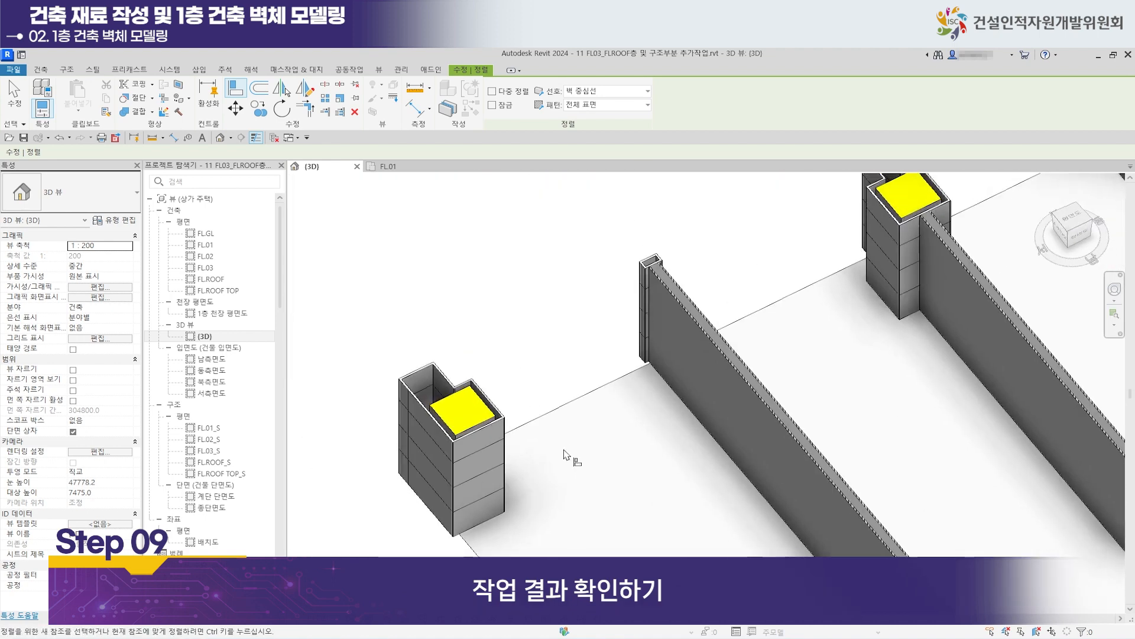
{"action": "scroll", "coordinate": [598, 449], "scroll_direction": "down", "scroll_amount": 4}
{"action": "middle_click_drag", "start_coordinate": [780, 443], "coordinate": [583, 308]}
{"action": "scroll", "coordinate": [507, 363], "scroll_direction": "up", "scroll_amount": 6}
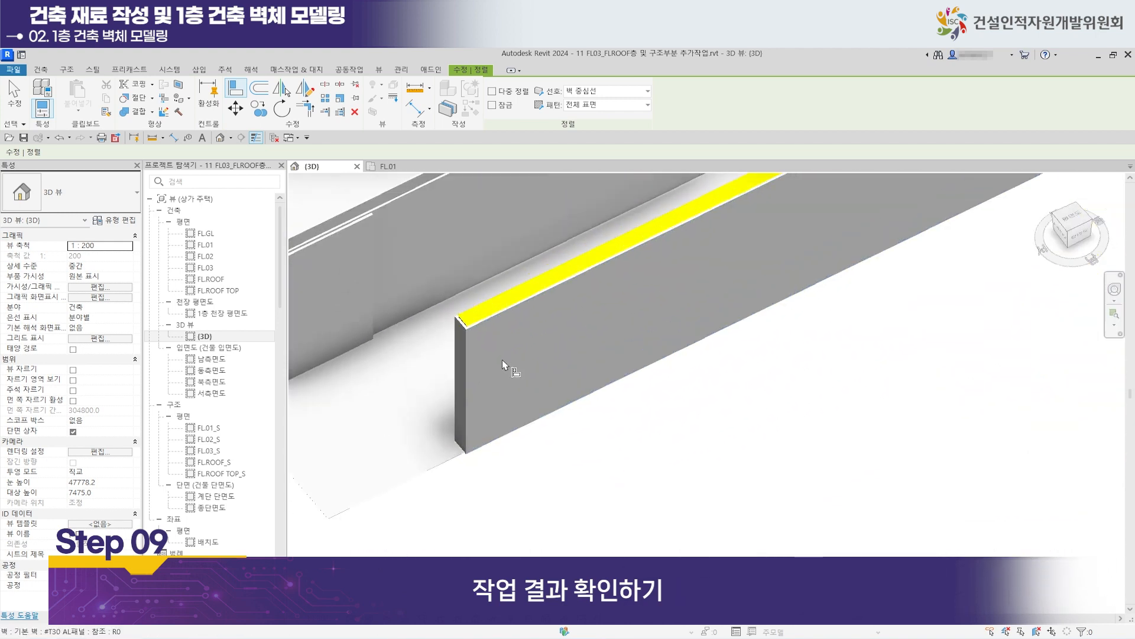
{"action": "scroll", "coordinate": [424, 290], "scroll_direction": "down", "scroll_amount": 3}
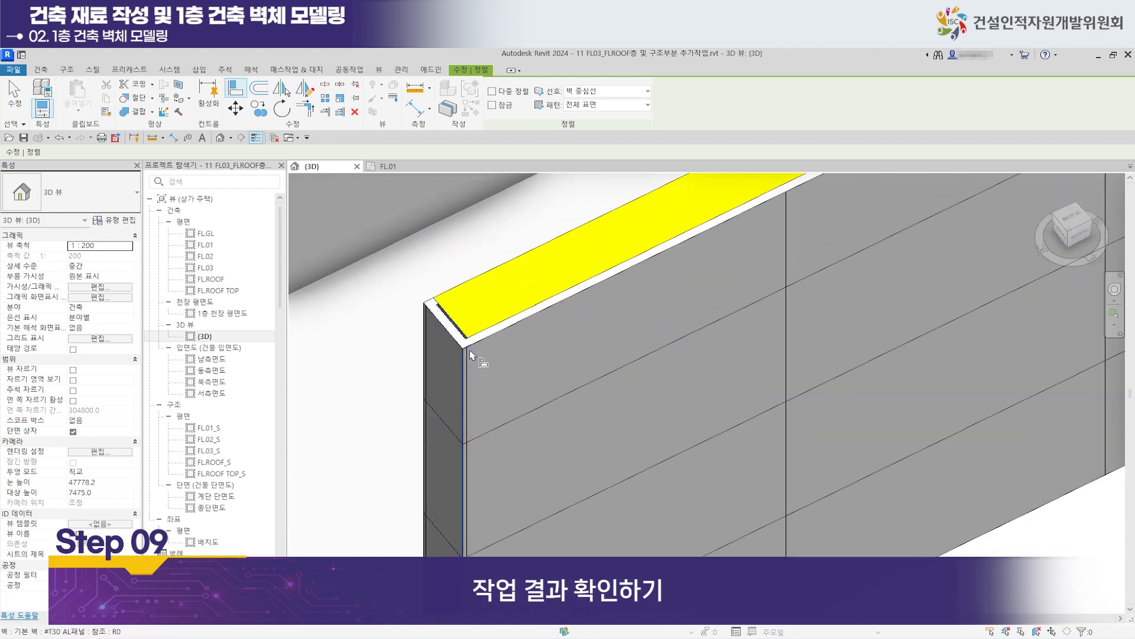
{"action": "scroll", "coordinate": [528, 339], "scroll_direction": "up", "scroll_amount": 5}
{"action": "scroll", "coordinate": [624, 407], "scroll_direction": "down", "scroll_amount": 5}
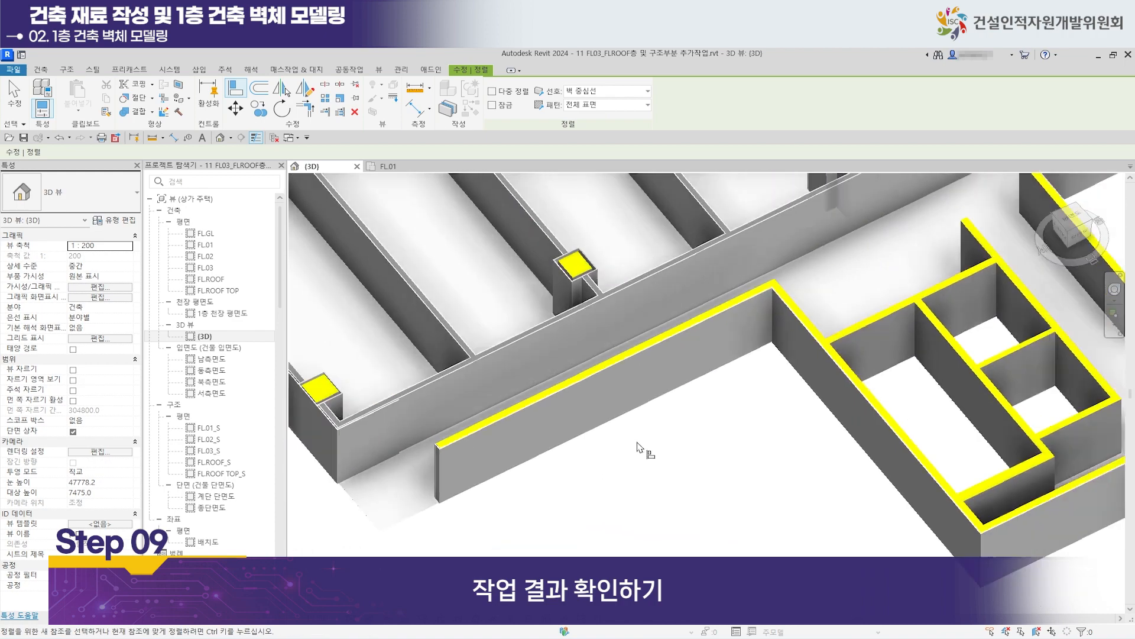
Inspect the panel cladding in 3D along the core side and at the return beside the east entrance.
{"action": "scroll", "coordinate": [779, 458], "scroll_direction": "up", "scroll_amount": 2}
{"action": "scroll", "coordinate": [779, 457], "scroll_direction": "down", "scroll_amount": 2}
{"action": "scroll", "coordinate": [633, 367], "scroll_direction": "up", "scroll_amount": 5}
{"action": "scroll", "coordinate": [806, 448], "scroll_direction": "down", "scroll_amount": 4}
{"action": "scroll", "coordinate": [644, 347], "scroll_direction": "up", "scroll_amount": 3}
{"action": "scroll", "coordinate": [664, 325], "scroll_direction": "down", "scroll_amount": 2}
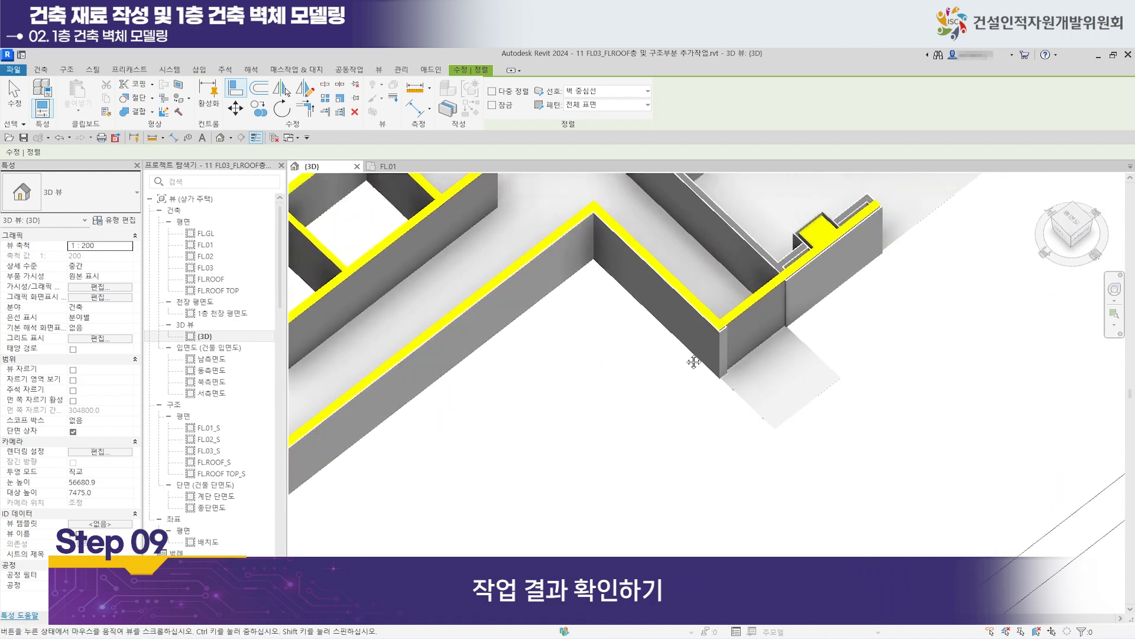
{"action": "scroll", "coordinate": [742, 361], "scroll_direction": "up", "scroll_amount": 4}
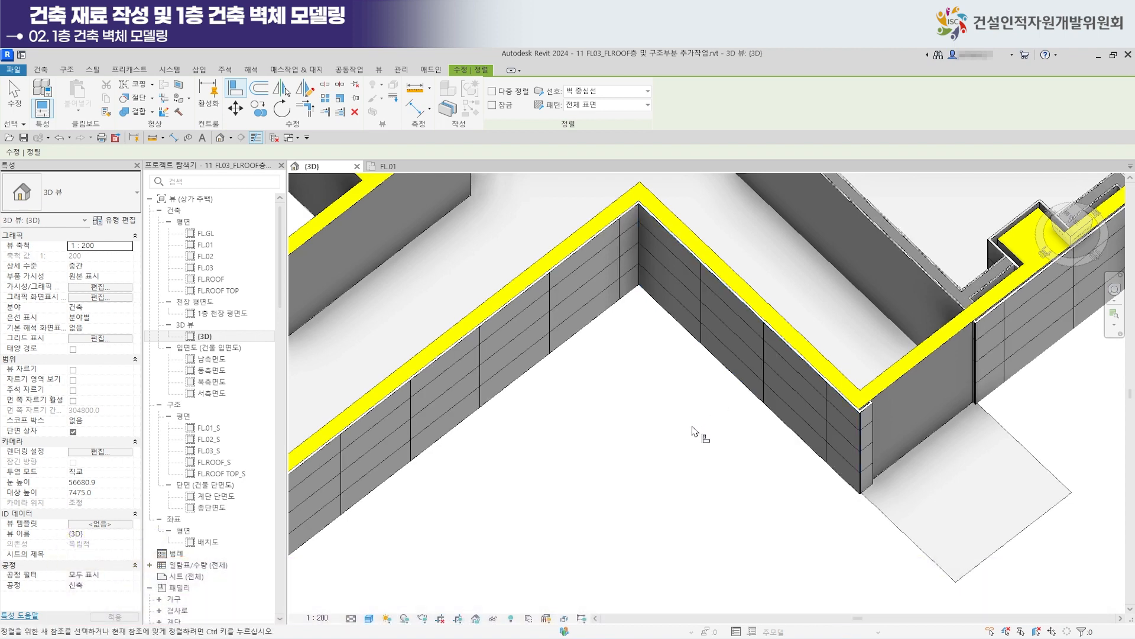
{"action": "scroll", "coordinate": [696, 431], "scroll_direction": "down", "scroll_amount": 5}
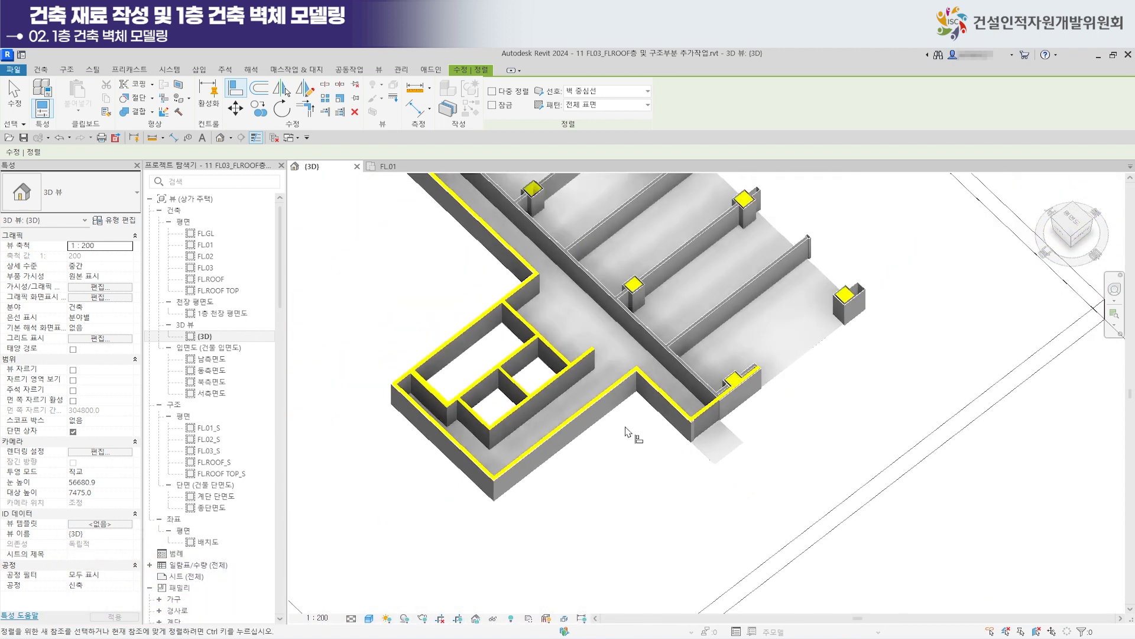
Turn off the 3D view's section box and examine the first-floor panel walls on the whole building.
{"action": "scroll", "coordinate": [627, 431], "scroll_direction": "down", "scroll_amount": 2}
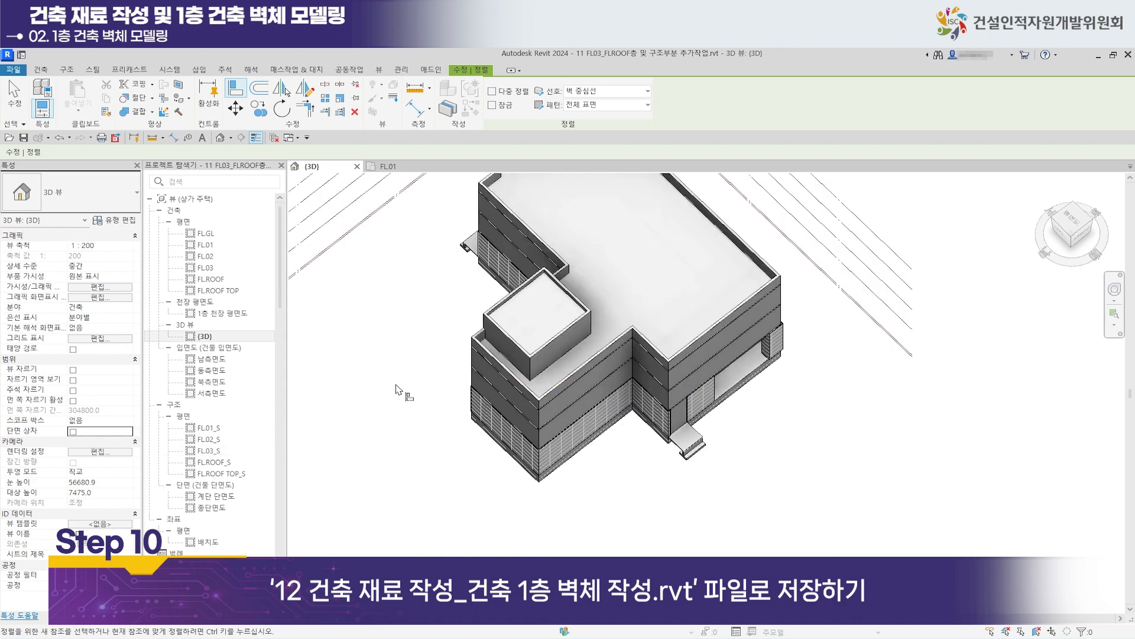
{"action": "middle_click_drag", "start_coordinate": [490, 471], "coordinate": [785, 509]}
{"action": "scroll", "coordinate": [664, 393], "scroll_direction": "up", "scroll_amount": 5}
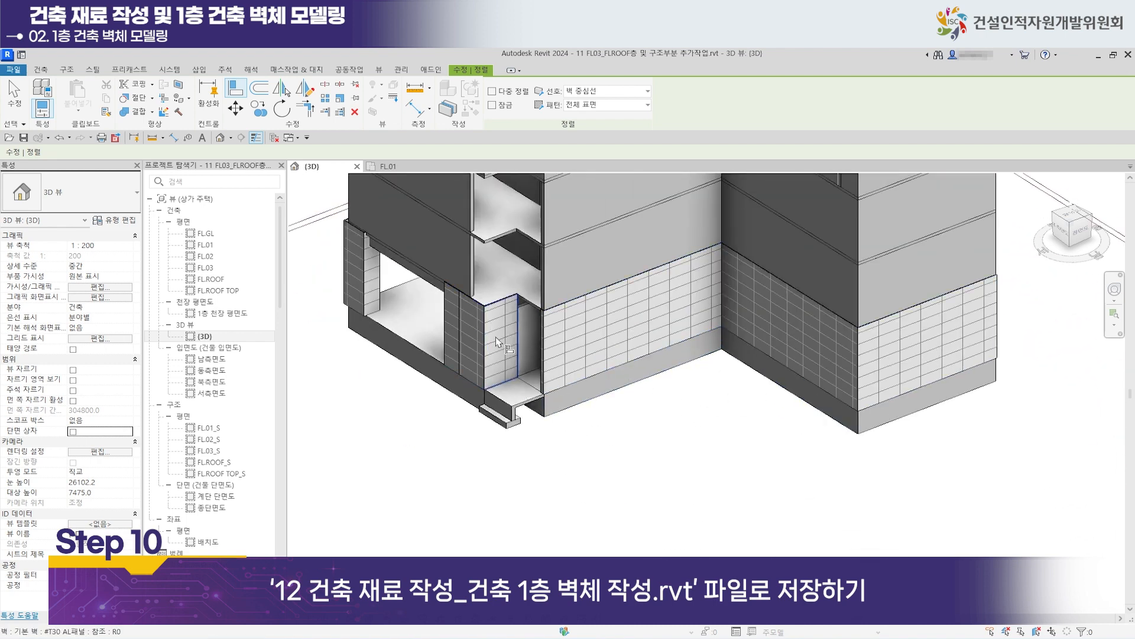
Return to the FL.01 floor plan and bring the whole first floor with its grid lines into view.
{"action": "left_click", "coordinate": [405, 169]}
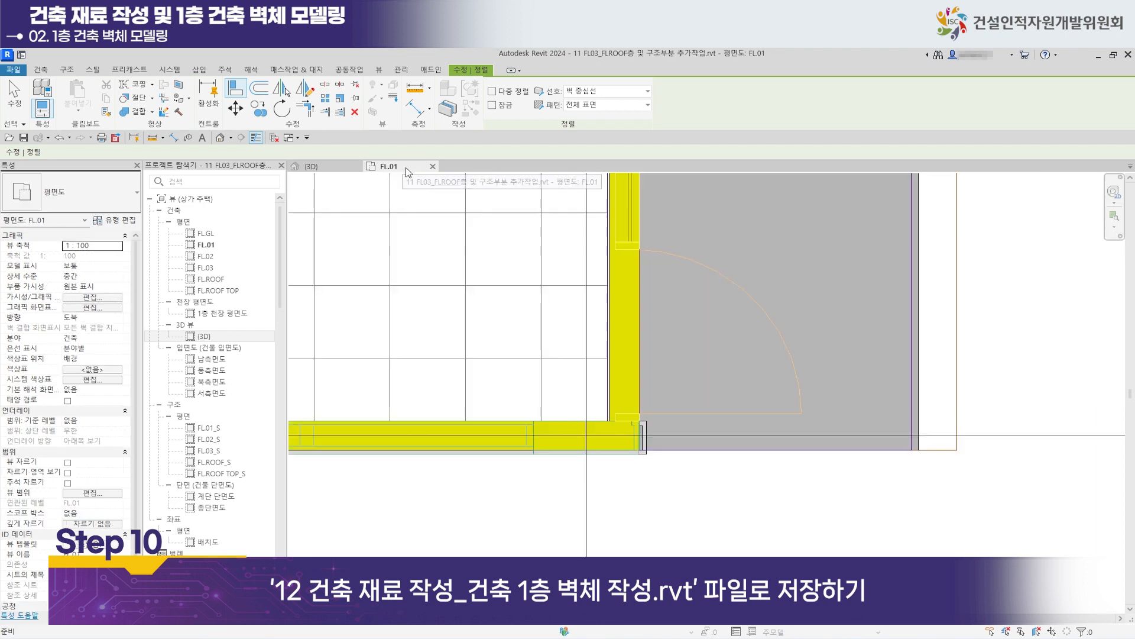
{"action": "scroll", "coordinate": [652, 327], "scroll_direction": "down", "scroll_amount": 3}
{"action": "scroll", "coordinate": [652, 327], "scroll_direction": "down", "scroll_amount": 5}
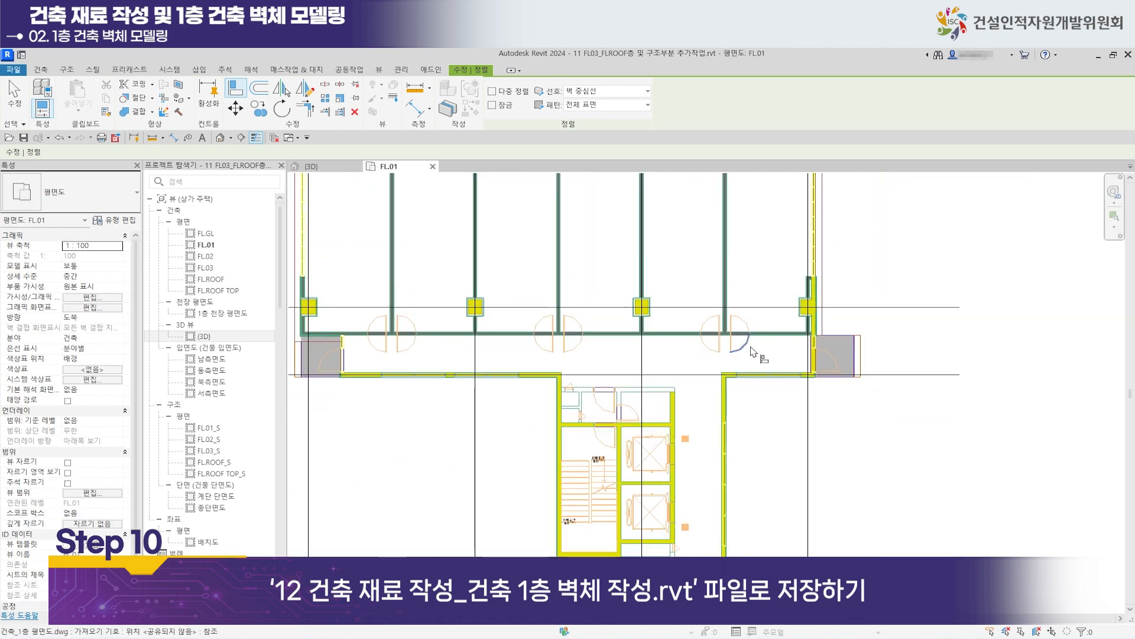
{"action": "middle_click_drag", "start_coordinate": [692, 397], "coordinate": [678, 416]}
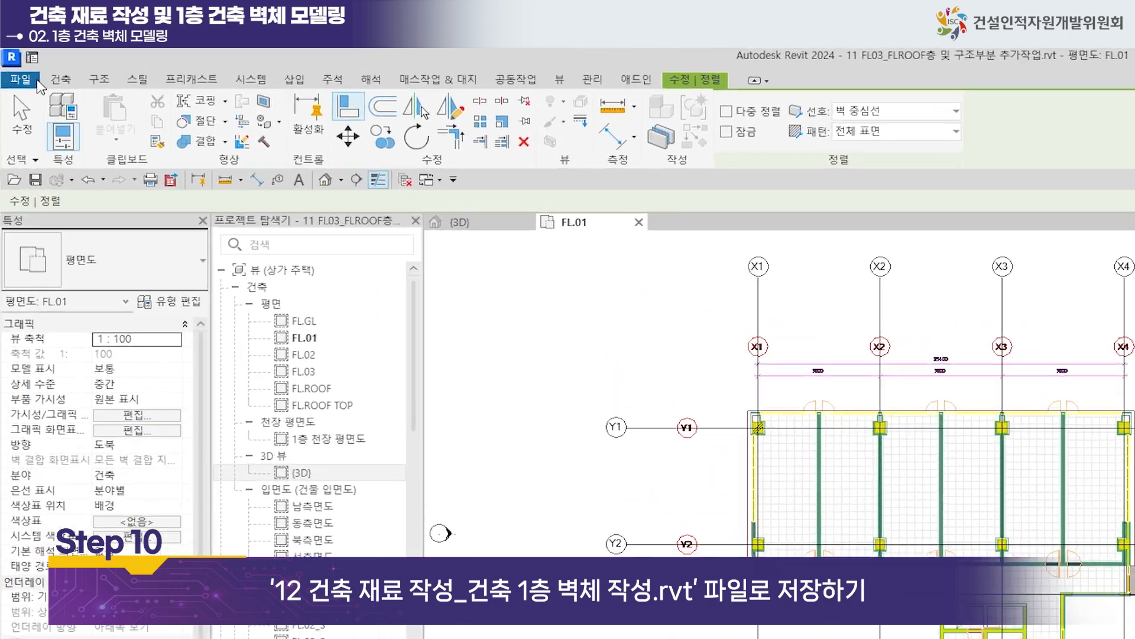
Save the project as a new project file named "12 건축재료작성_건축 1층 벽체 작성" in the 02.상가프로젝트 folder.
{"action": "left_click", "coordinate": [14, 70]}
{"action": "mouse_move", "coordinate": [76, 271]}
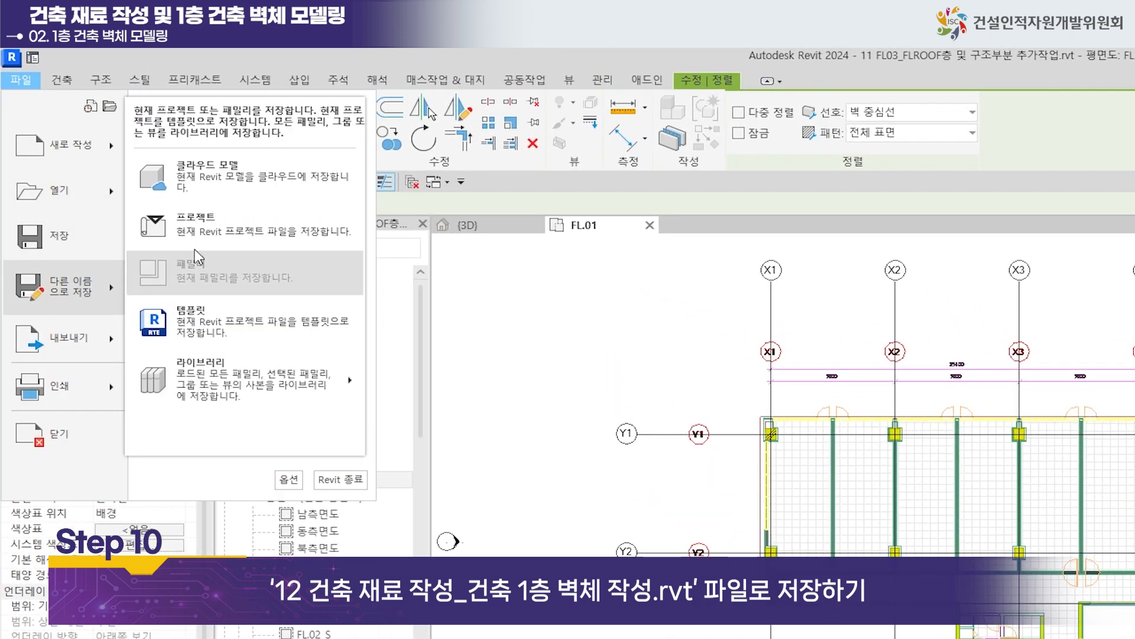
{"action": "left_click", "coordinate": [198, 220]}
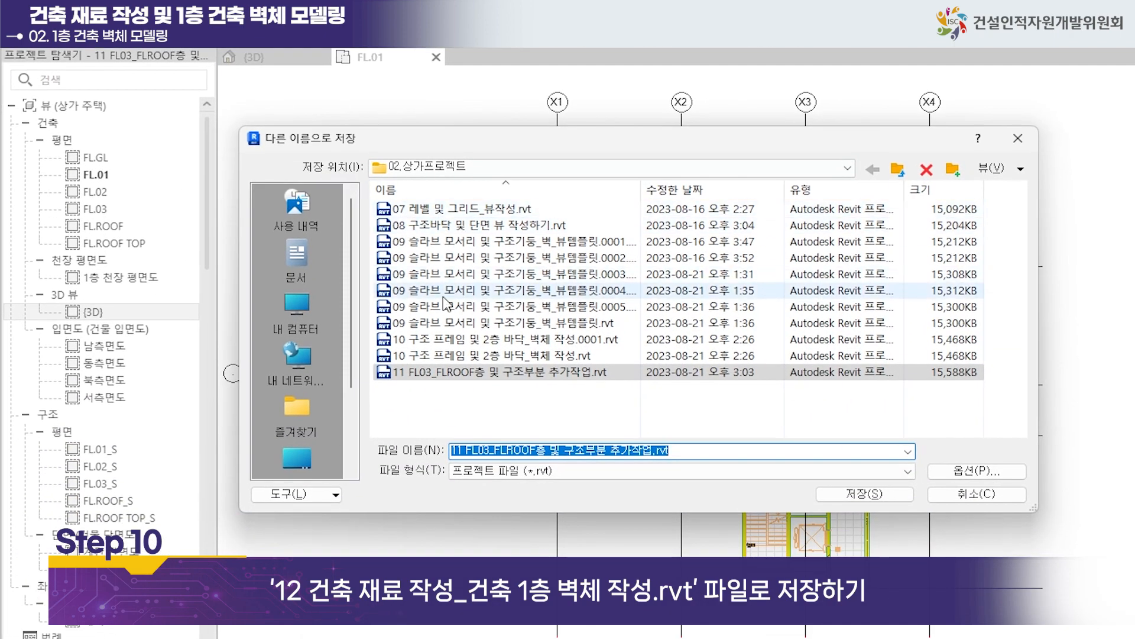
{"action": "left_click", "coordinate": [452, 450]}
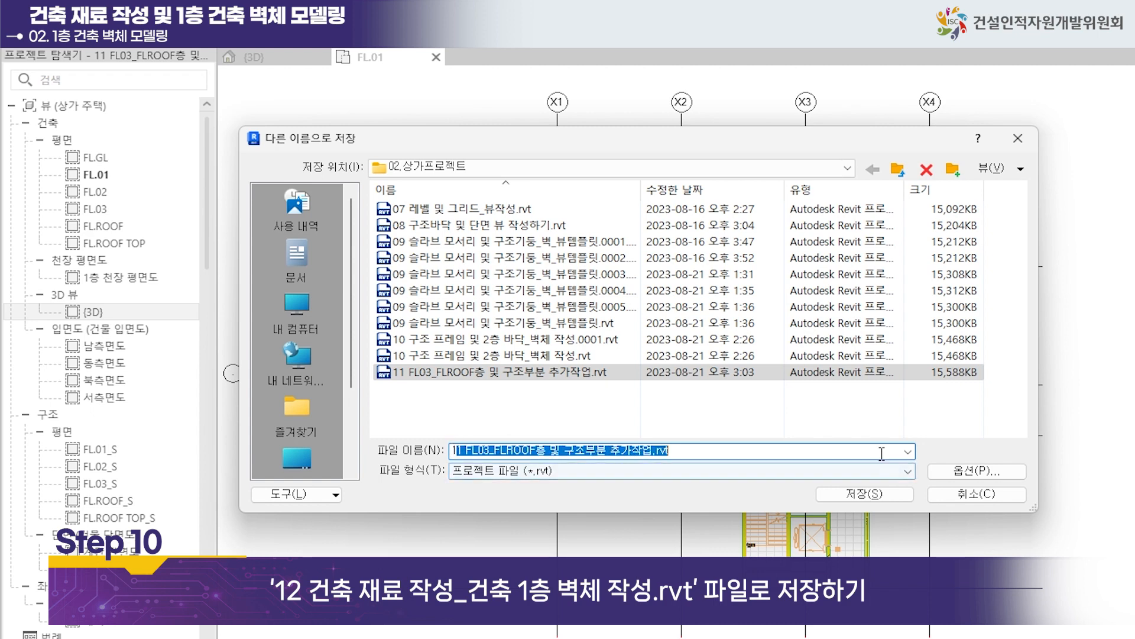
{"action": "type", "text": "12 건축재료작성_건축 1층 벽체 작성"}
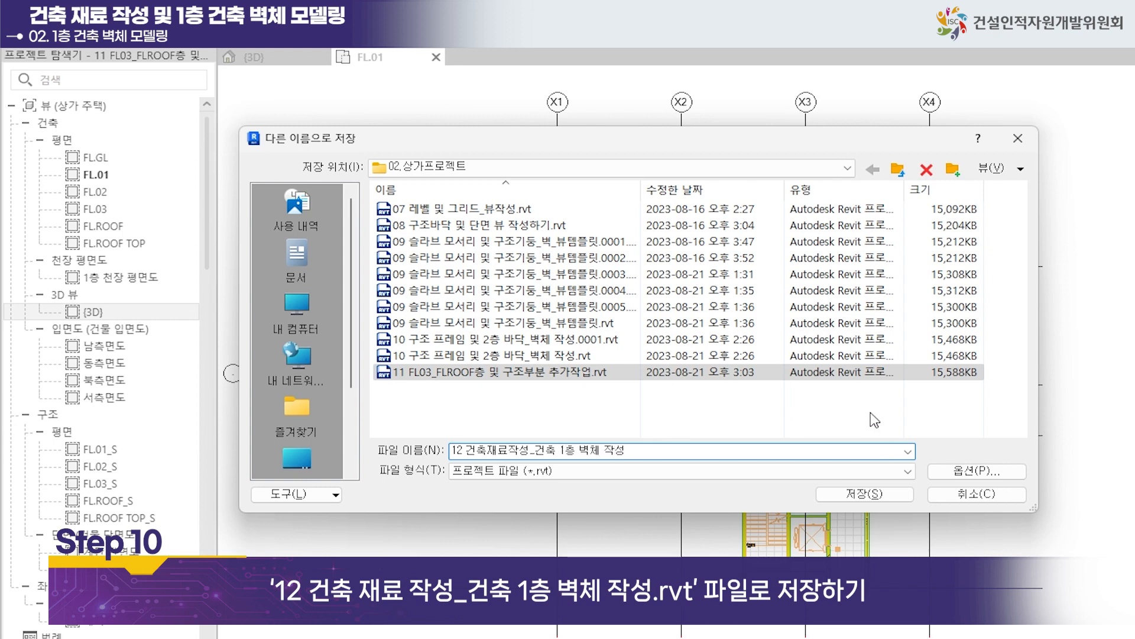
{"action": "left_click", "coordinate": [857, 494]}
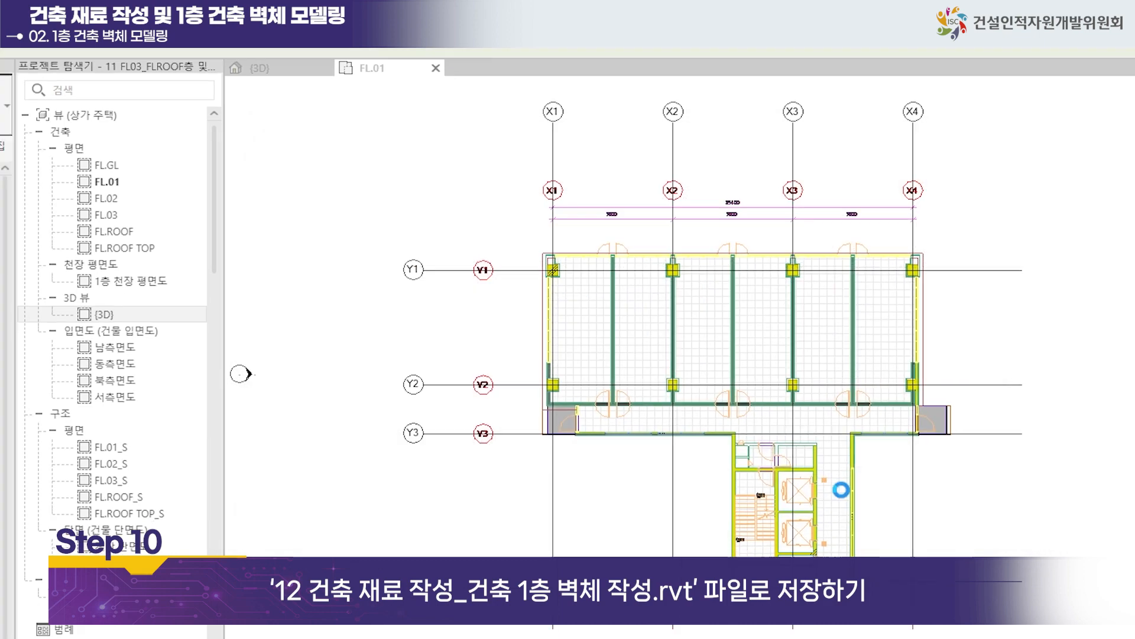